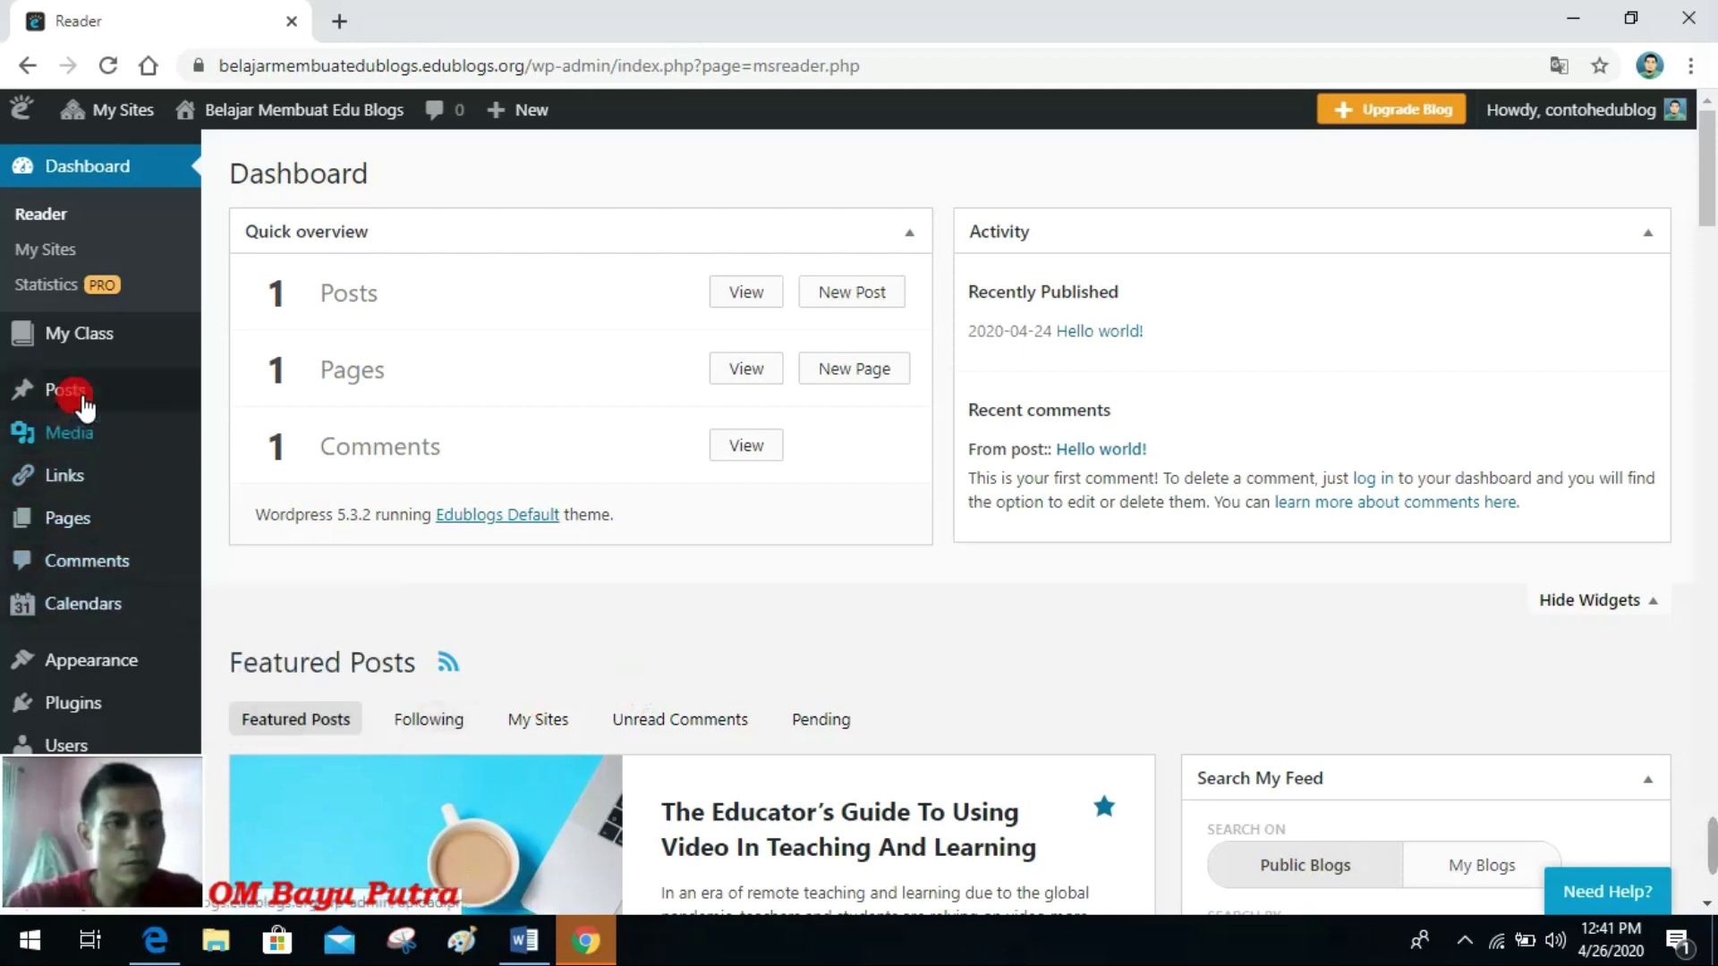
# Step: Create a new post with the title "Materi Ekosistem"
pyautogui.moveTo(90, 398)
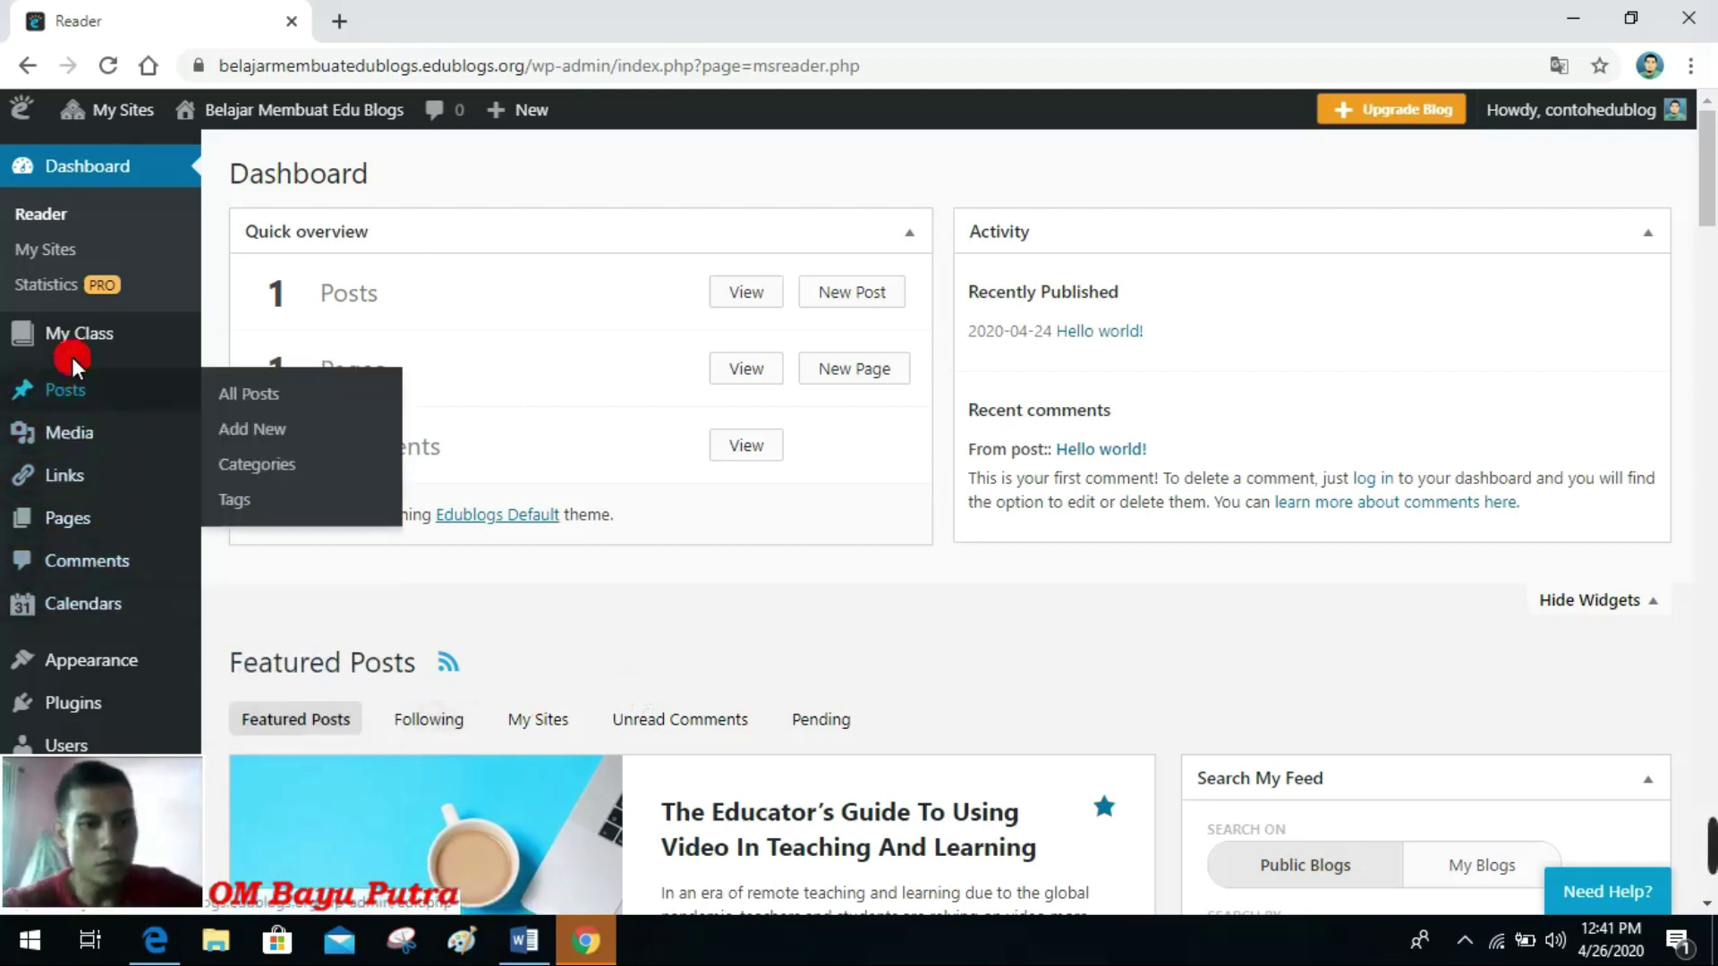
pyautogui.click(259, 433)
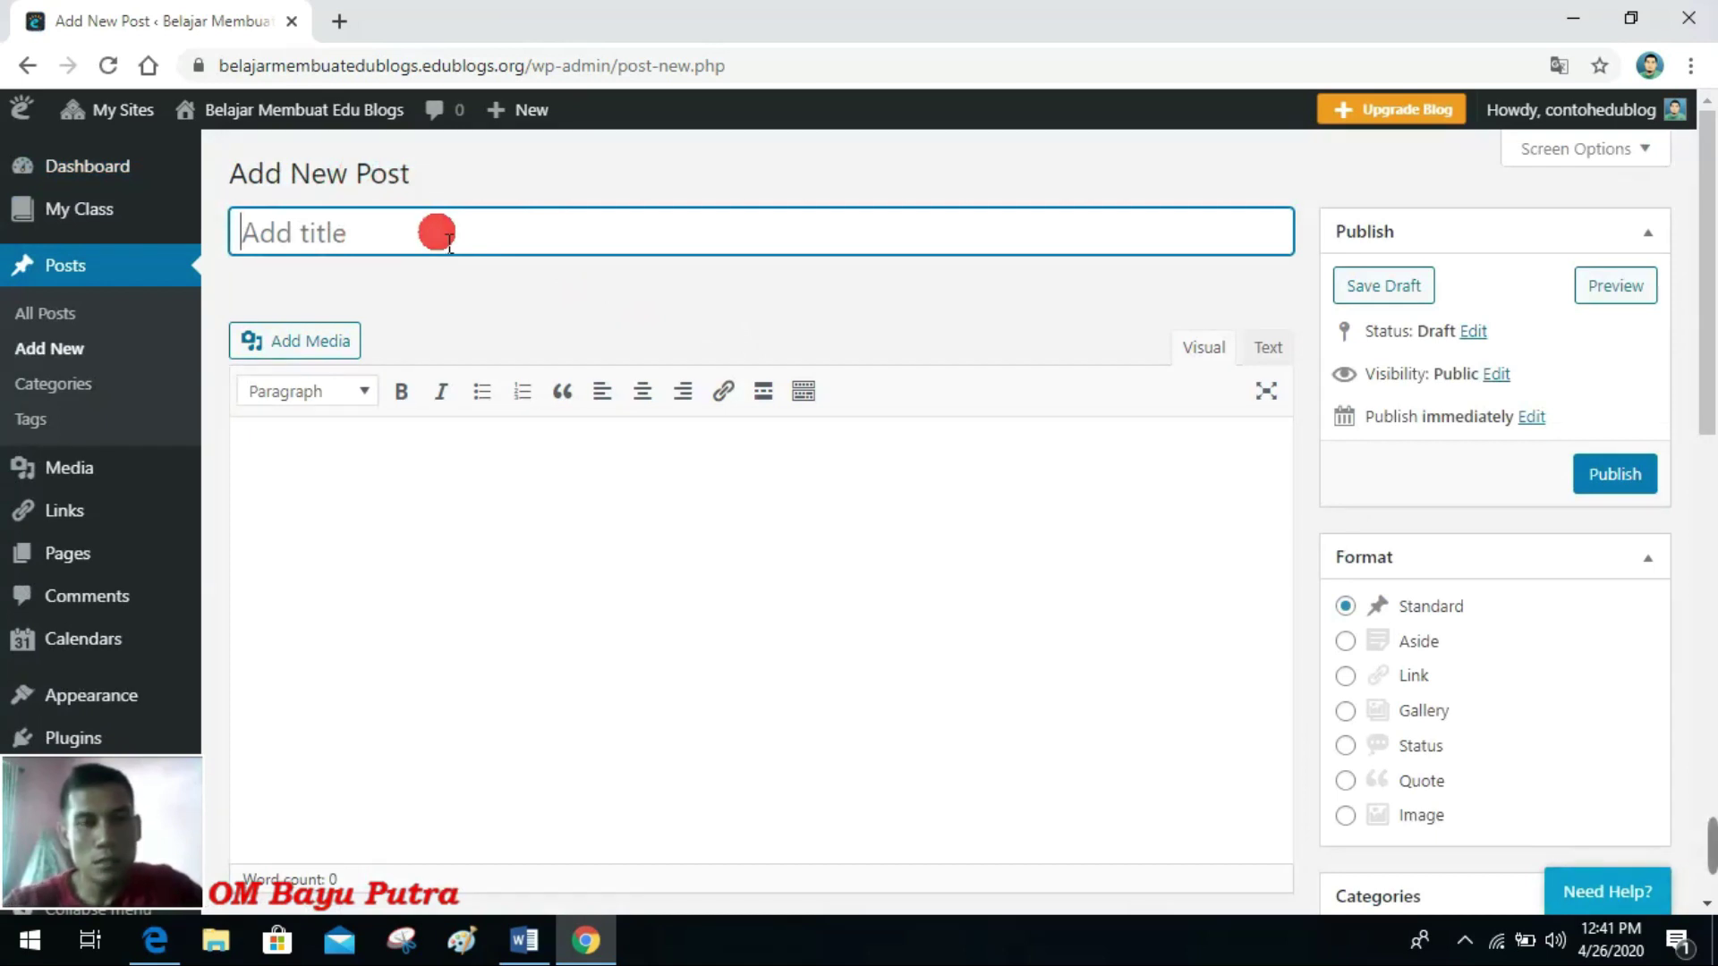
pyautogui.write('Materi ')
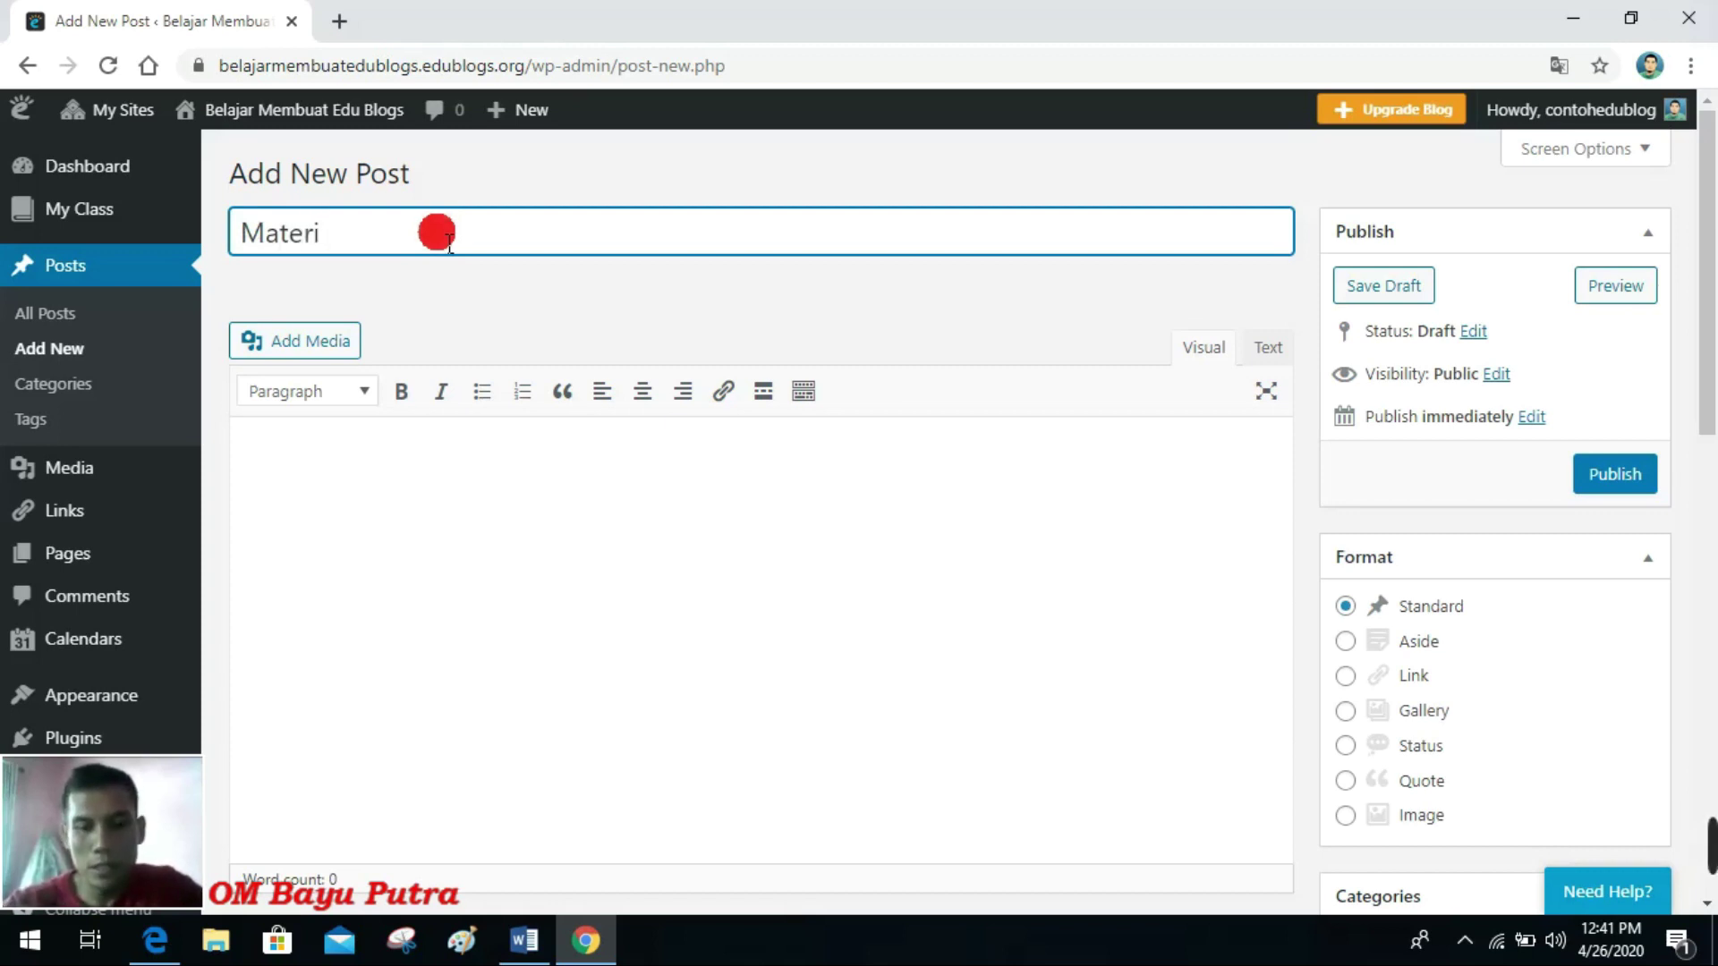
pyautogui.write('E')
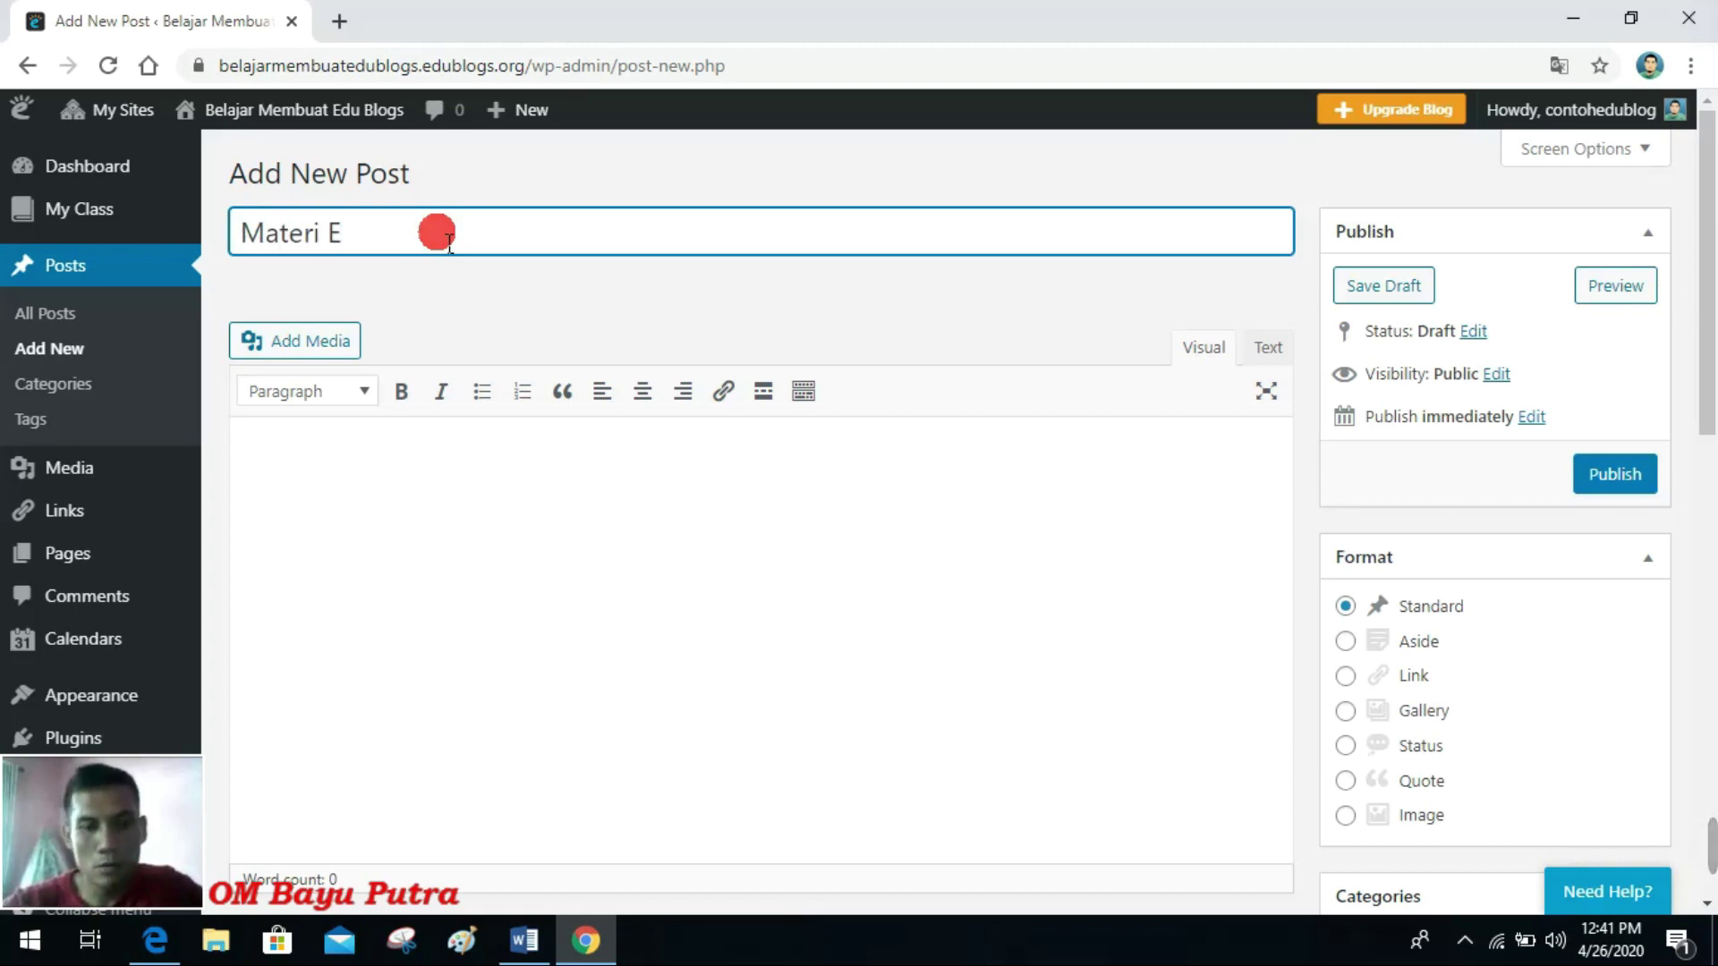
pyautogui.write('kosistem')
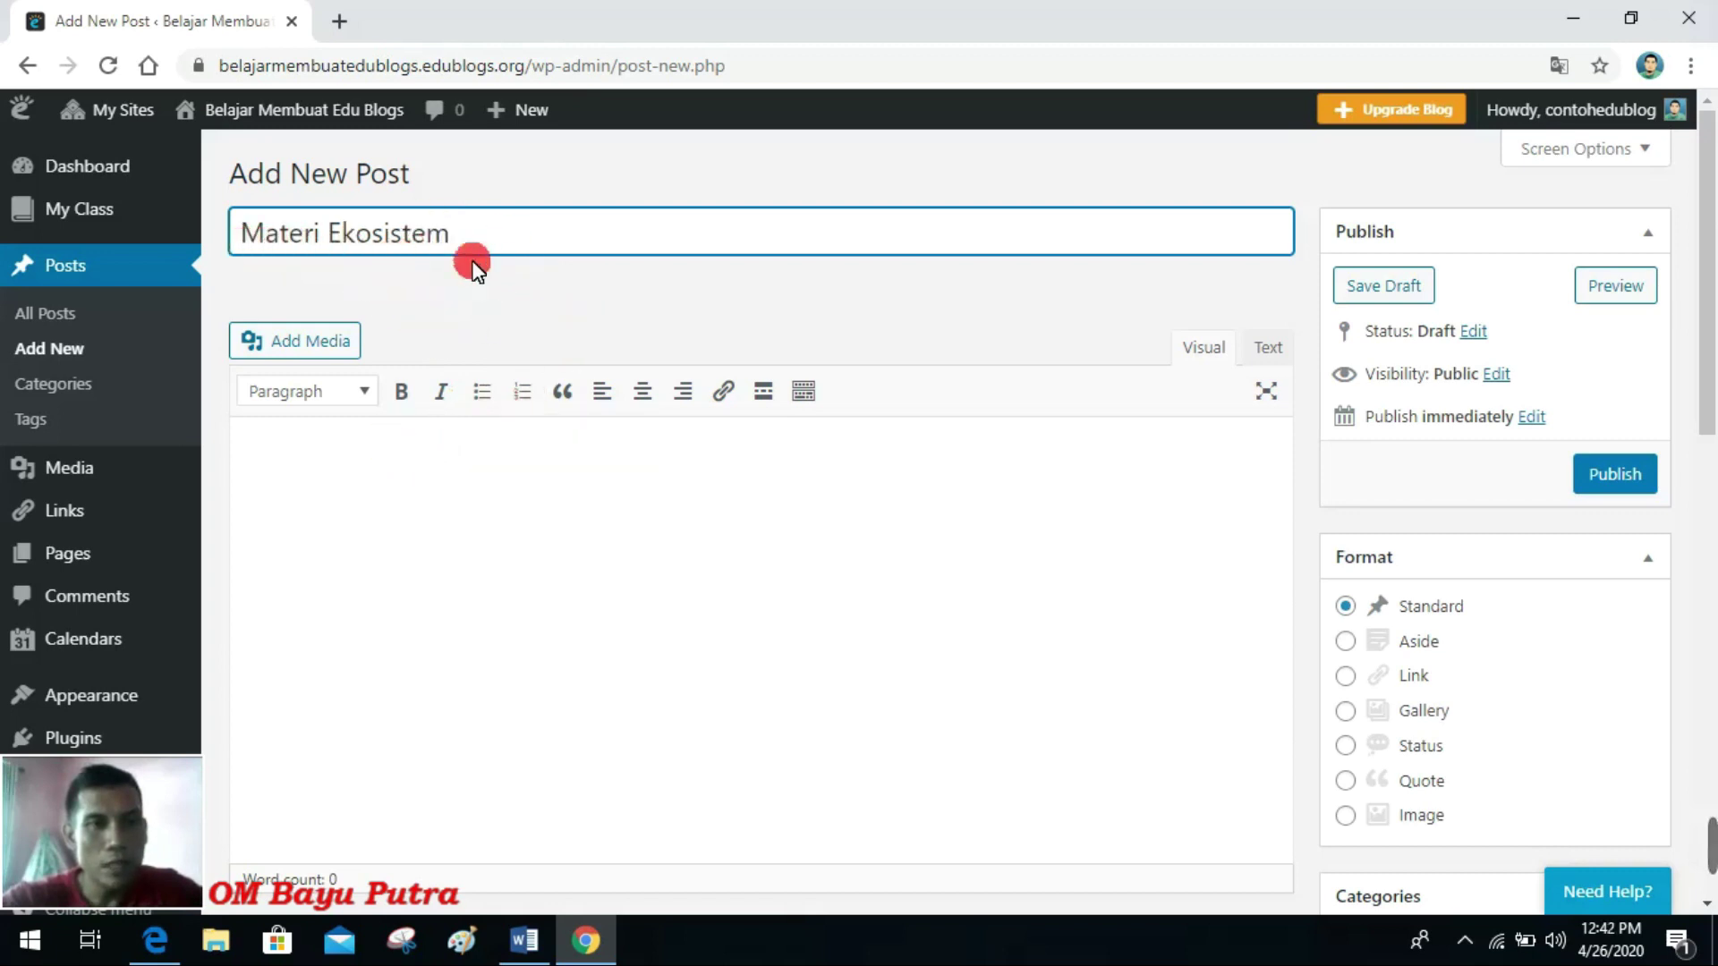
# Step: Enter "contoh ekosostem biotik dan abiotik" as the body text of the Materi Ekosistem post
pyautogui.click(341, 465)
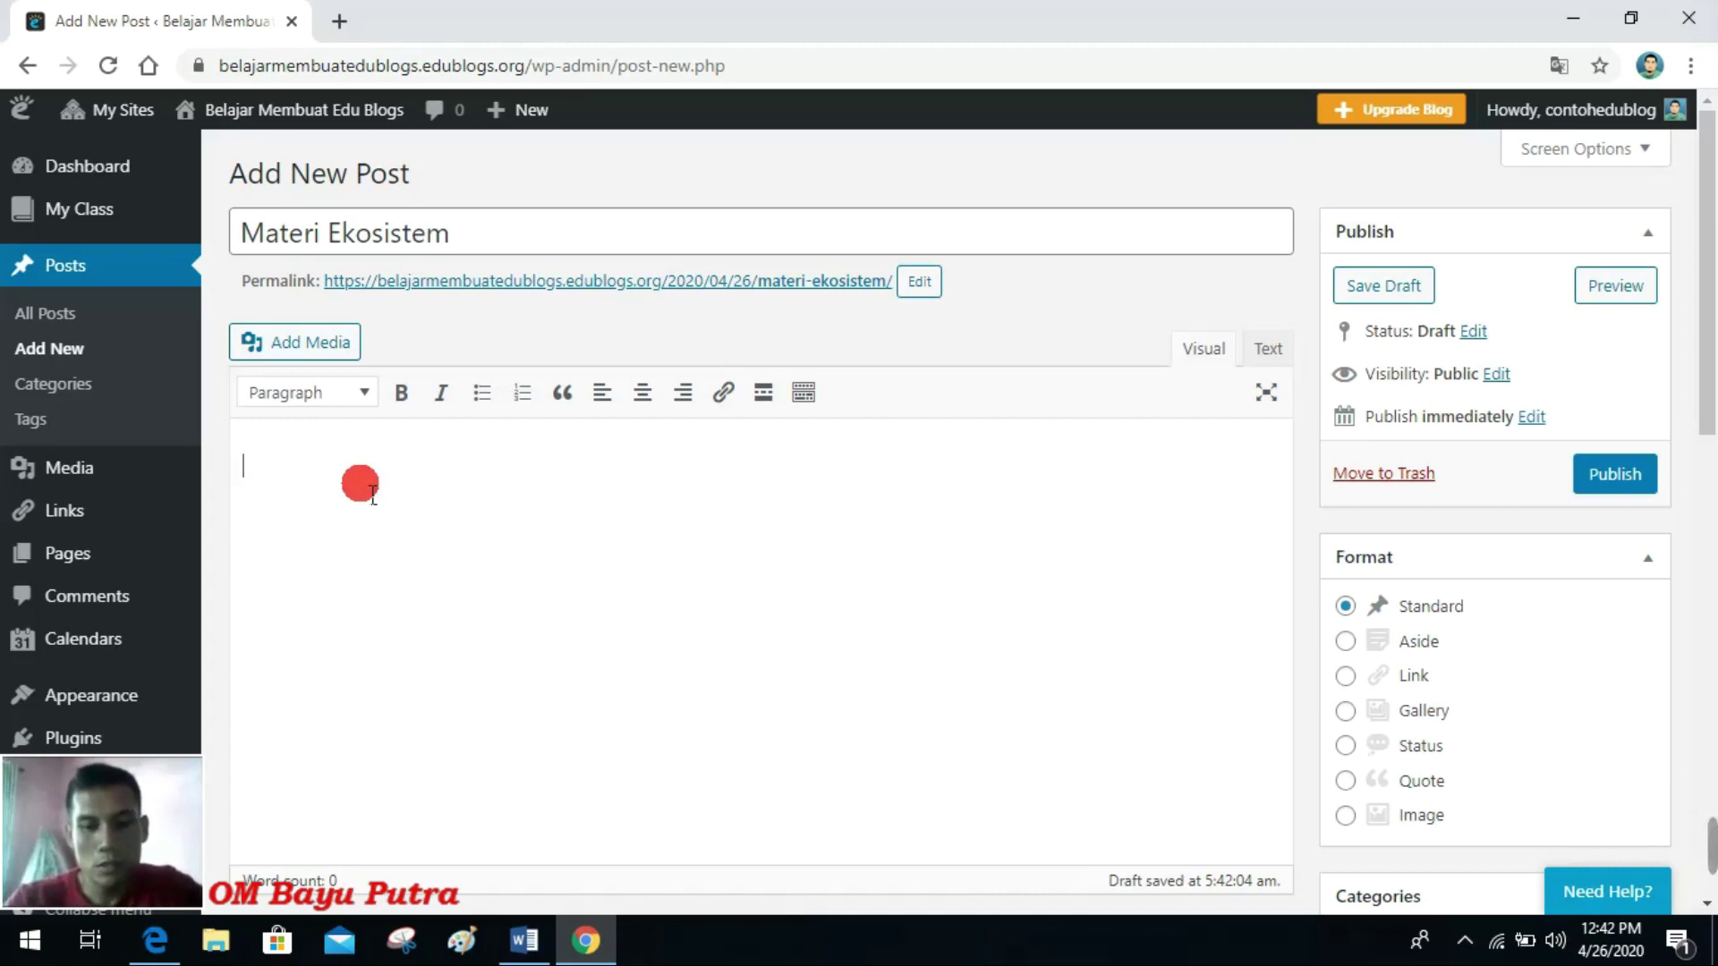
pyautogui.write('contoh ekososte')
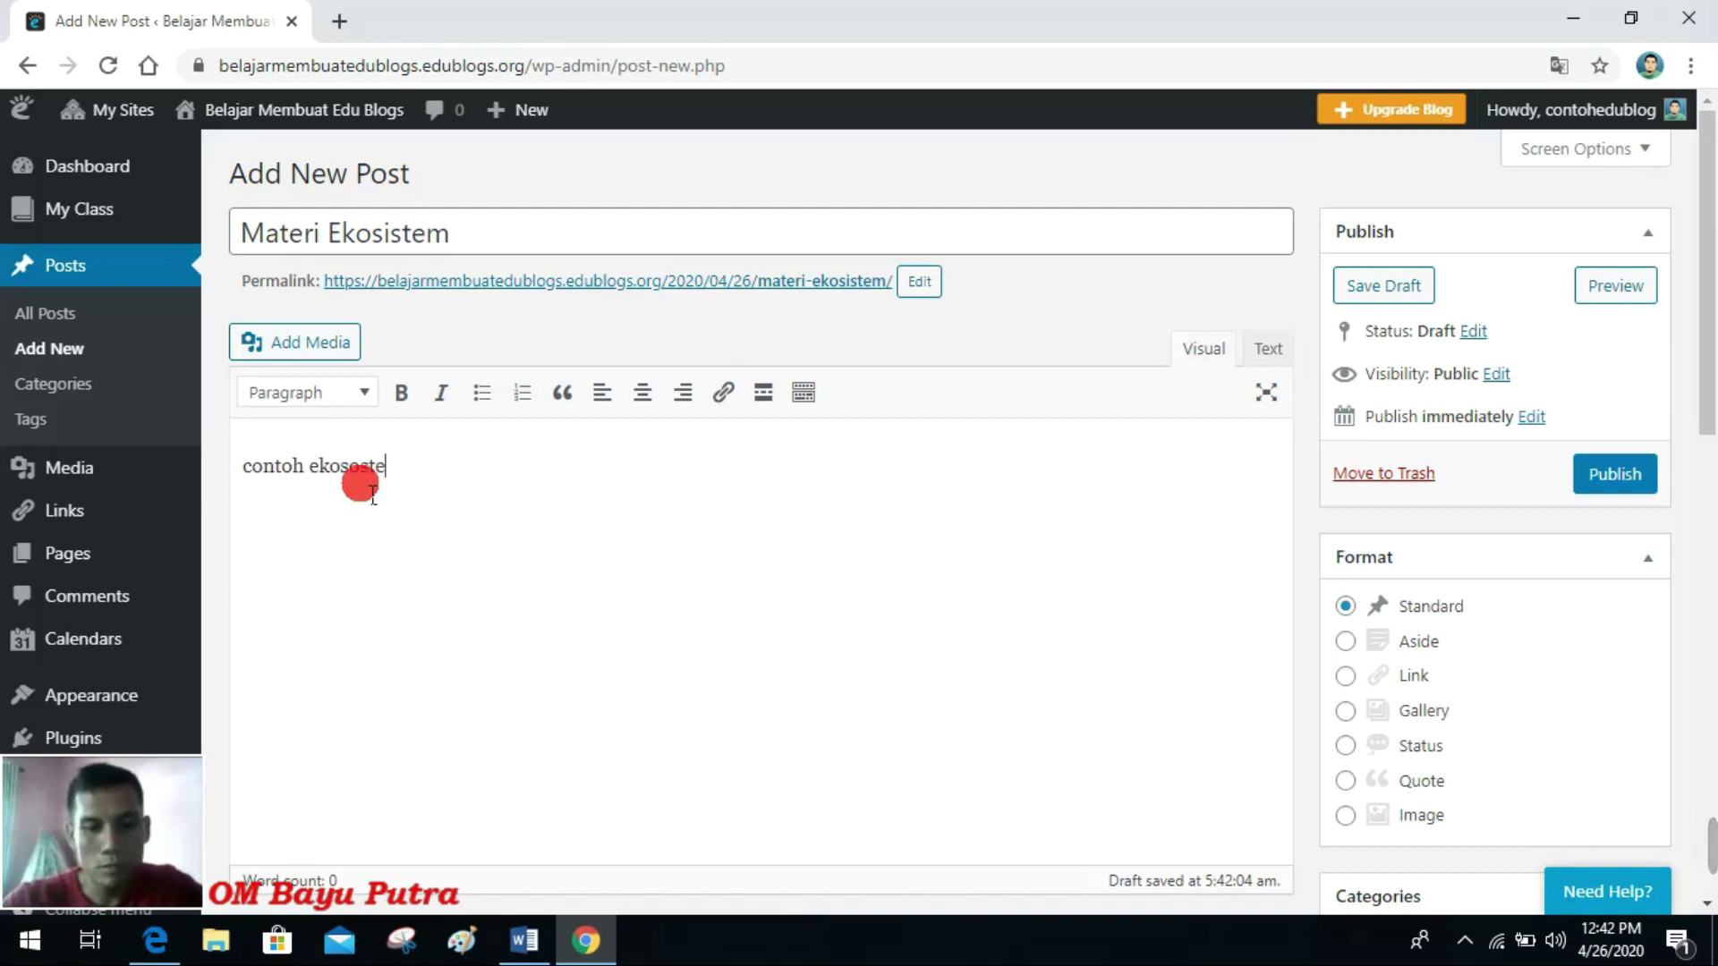
pyautogui.write('sistem biot')
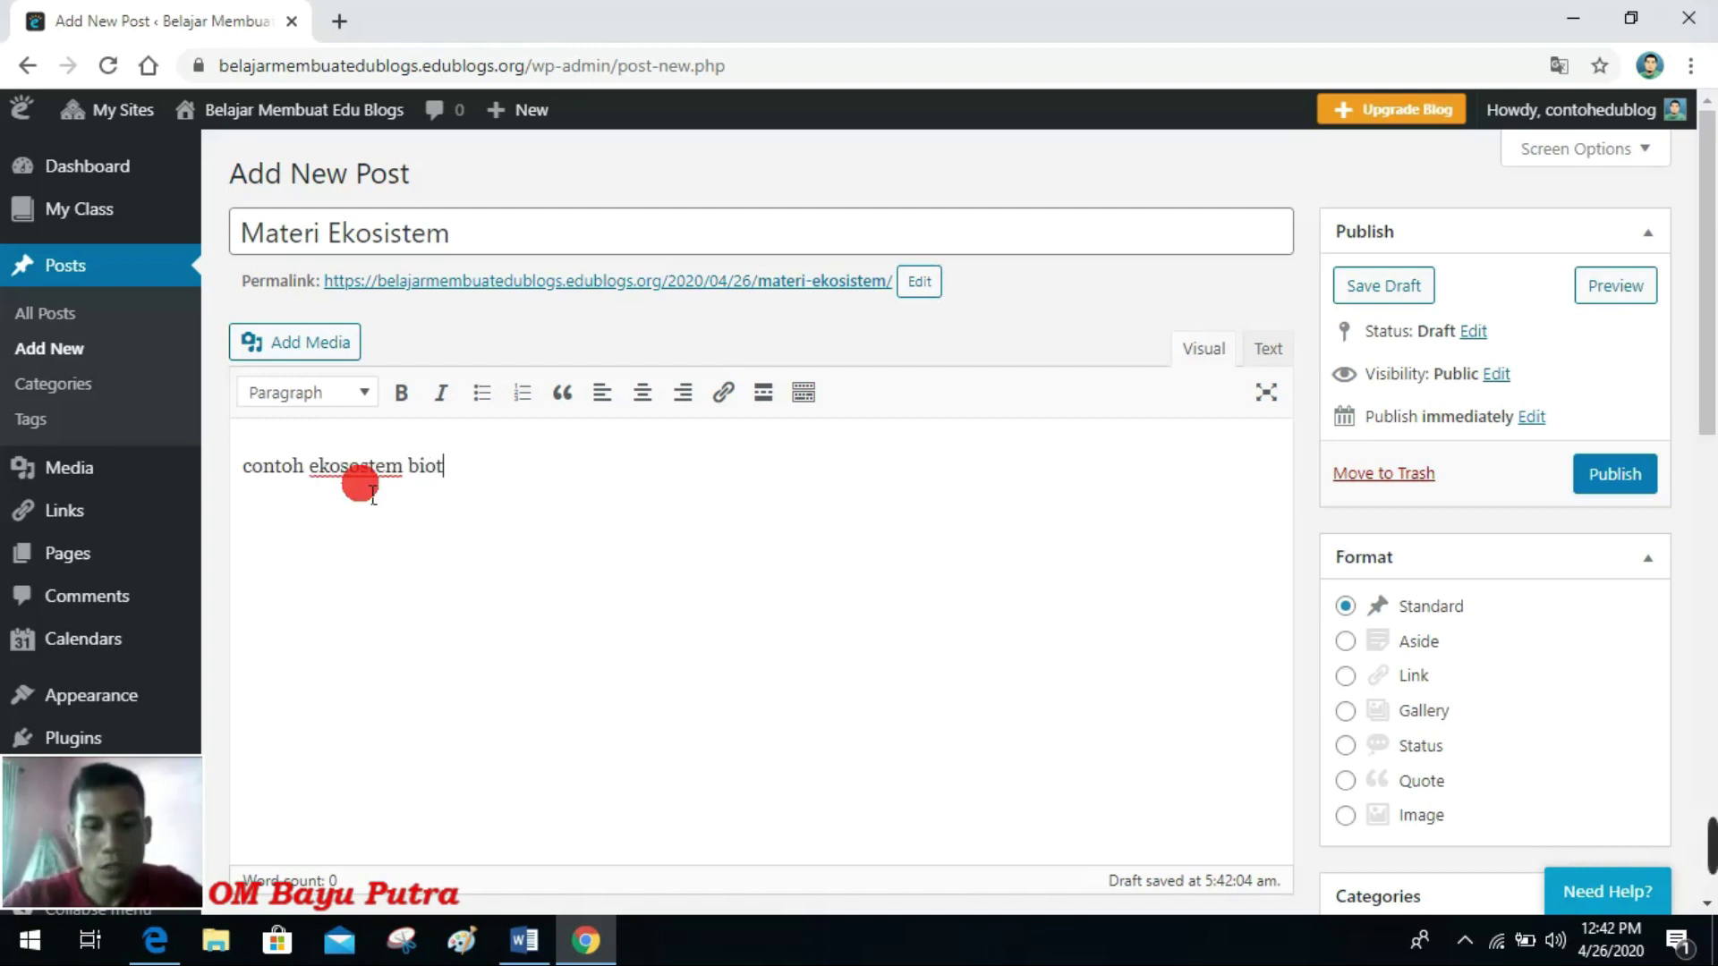
pyautogui.write('ik dan abiotik')
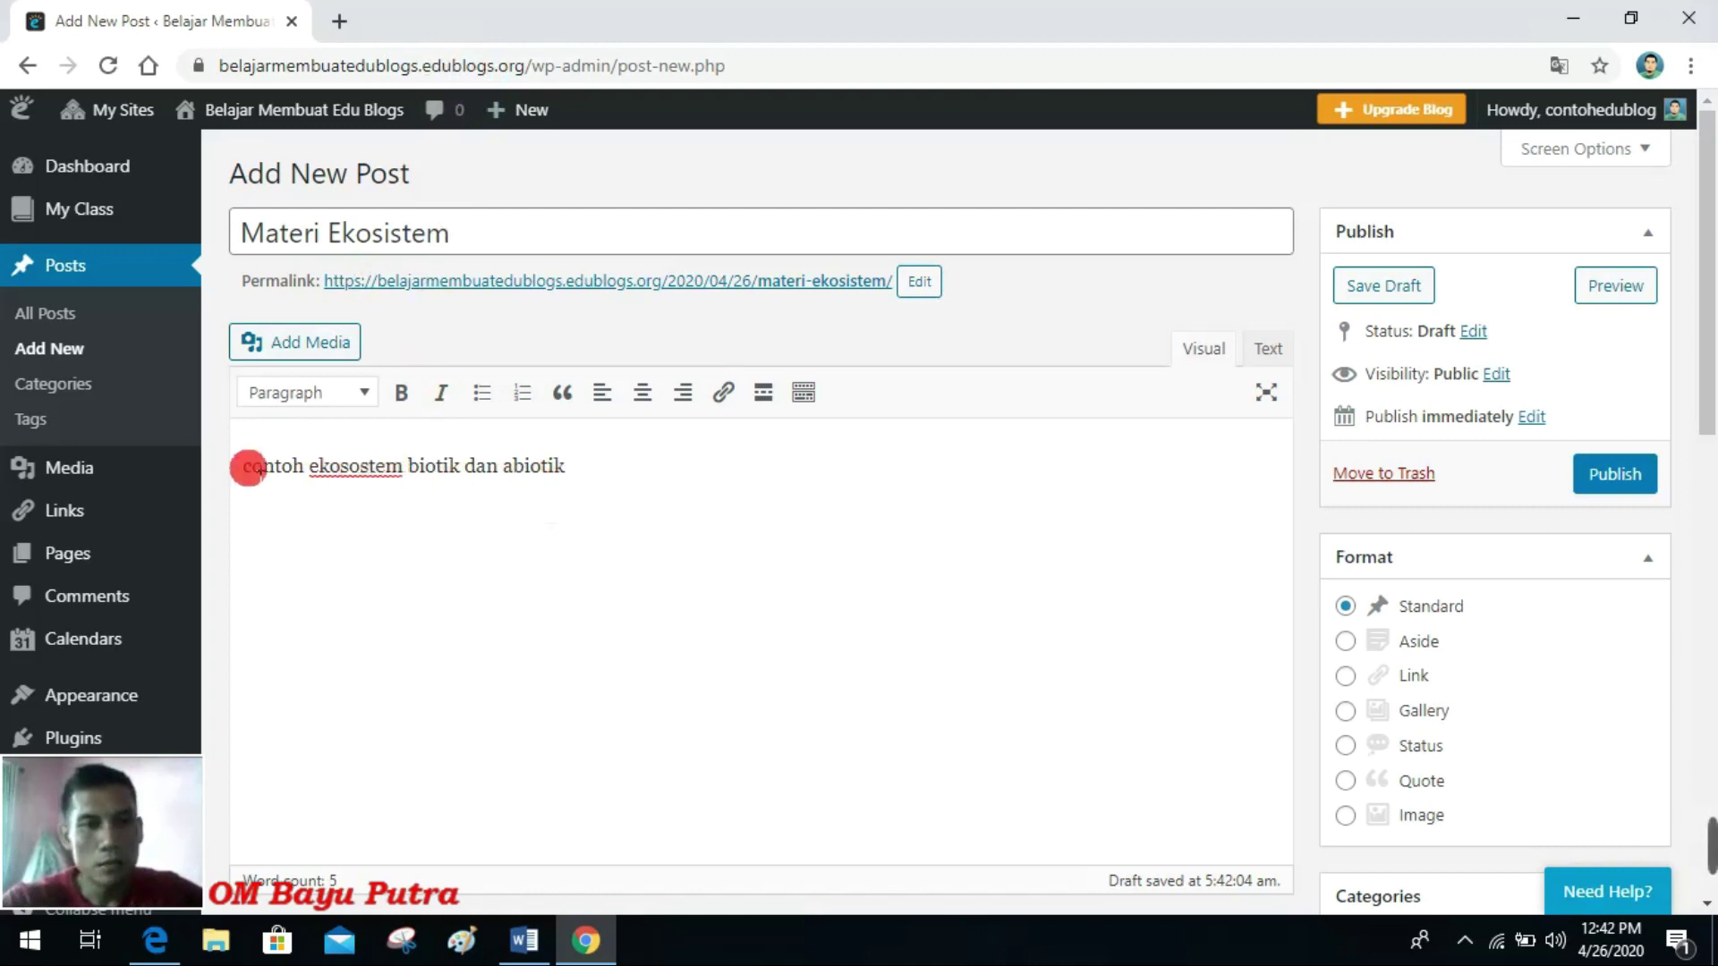
# Step: Assign the Materi Ekosistem post to the Tulisan category and publish it
pyautogui.scroll(-2, 671, 561)
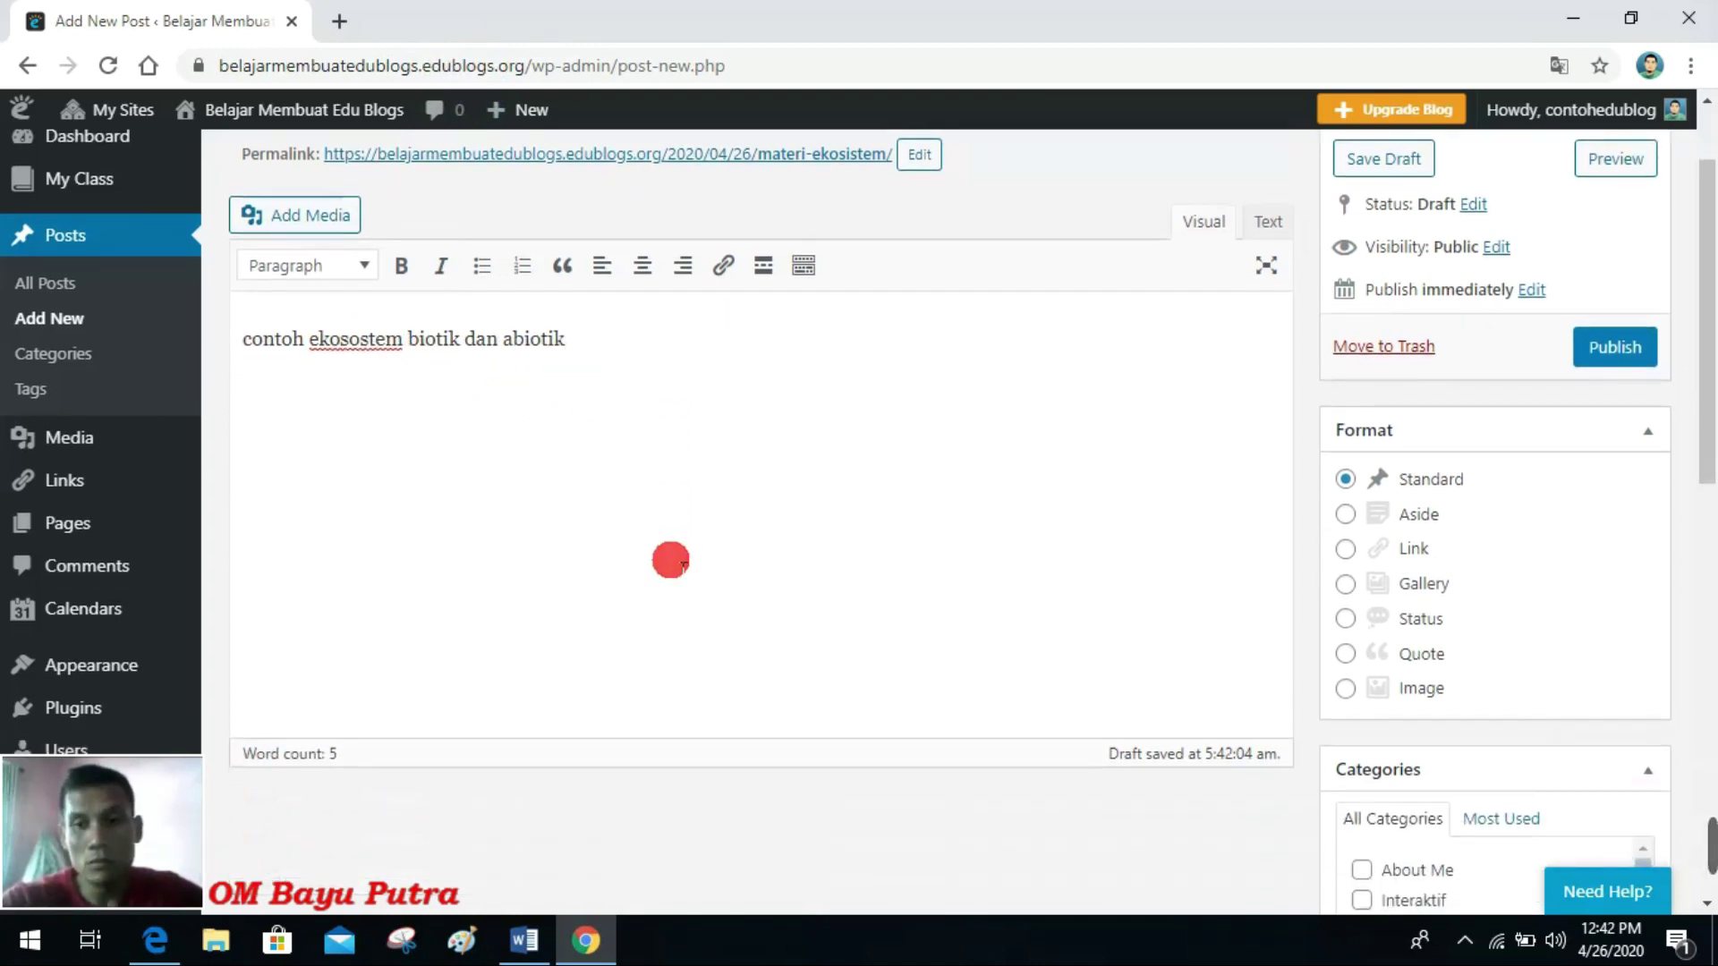
pyautogui.scroll(2, 671, 560)
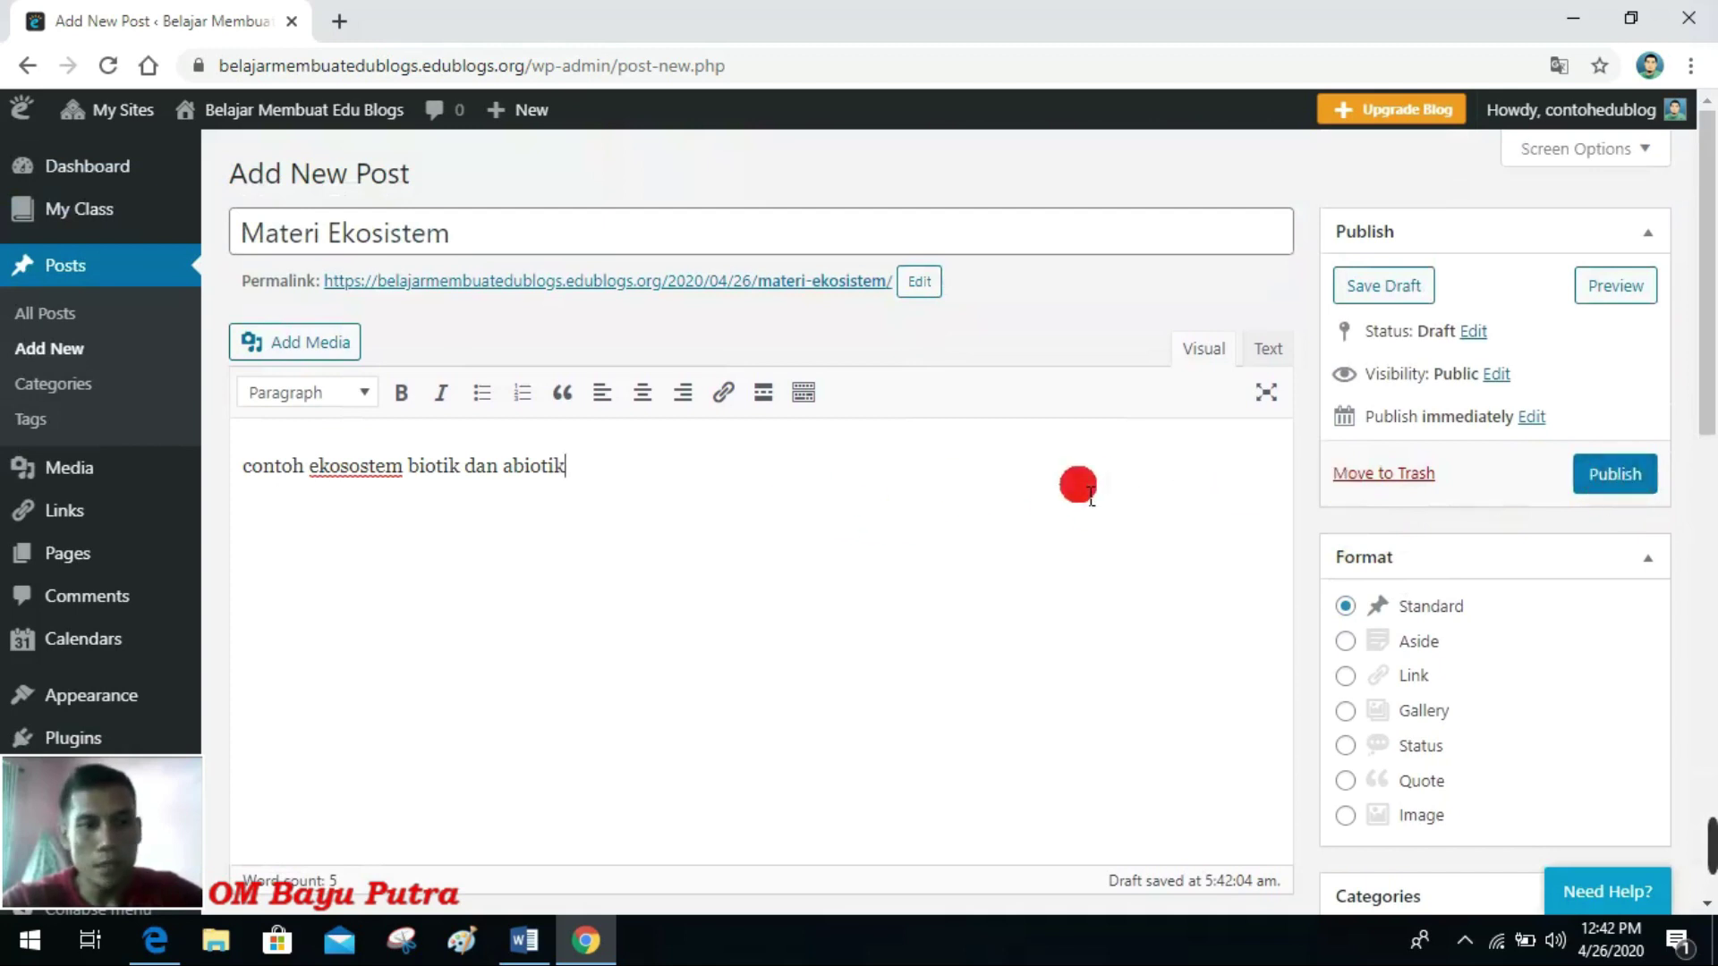
pyautogui.scroll(-5, 1079, 485)
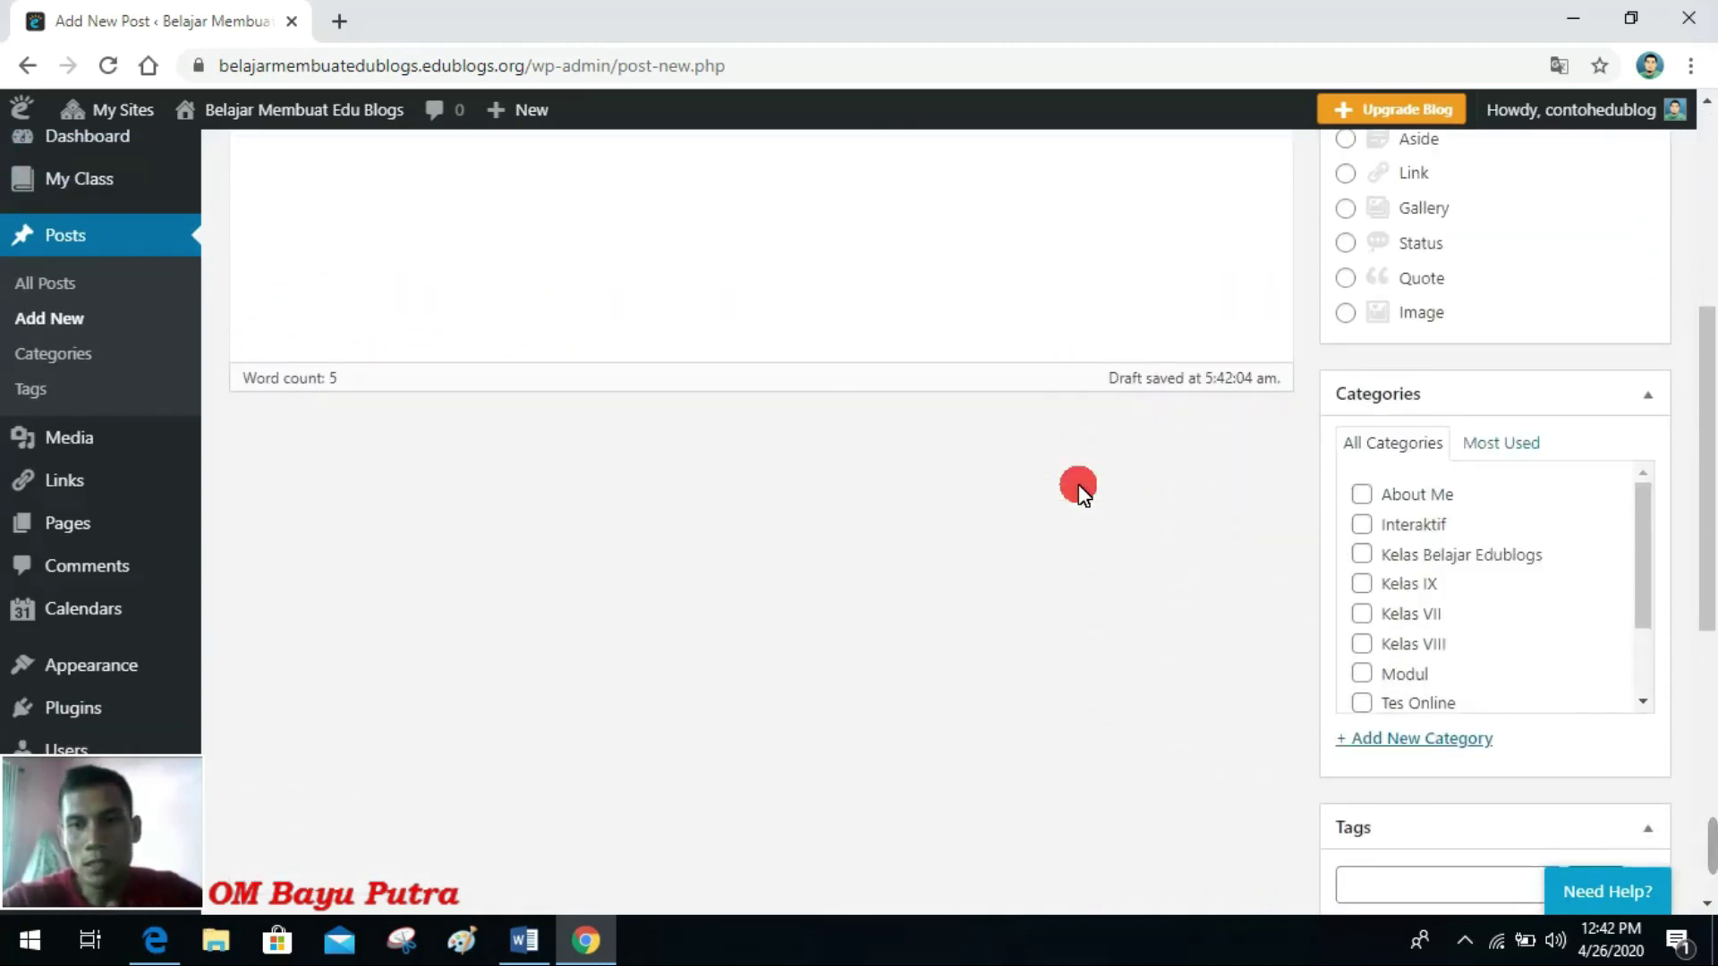
pyautogui.scroll(1, 1079, 486)
pyautogui.scroll(-1, 1078, 485)
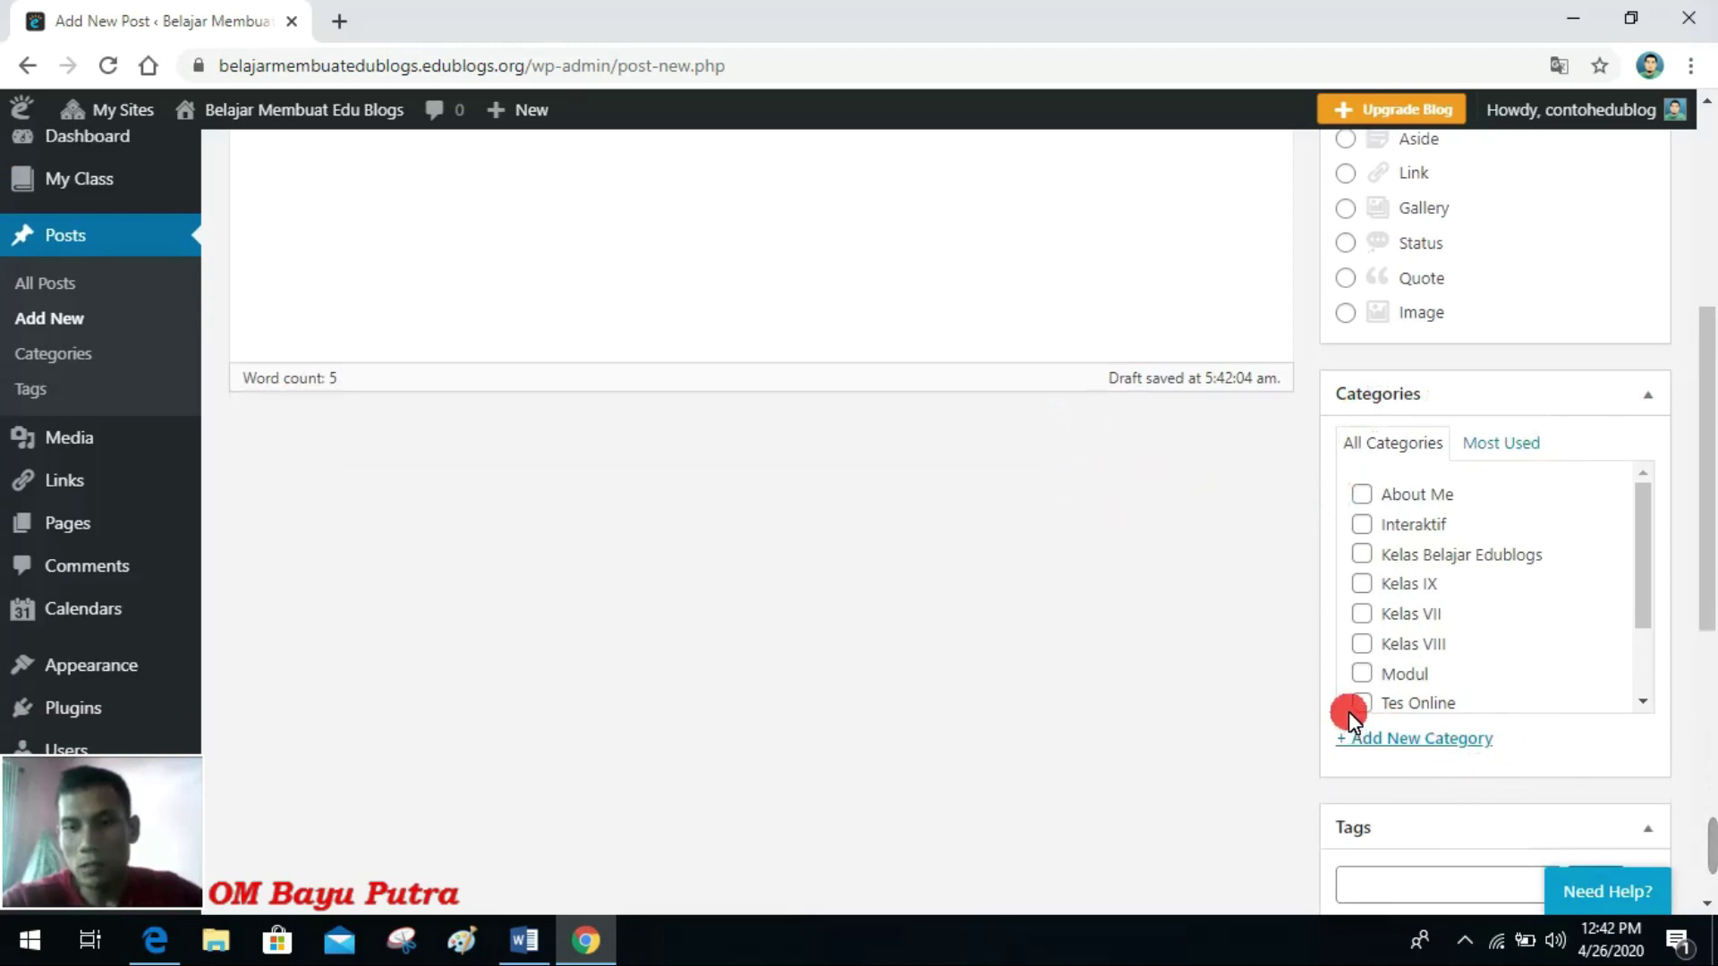
pyautogui.scroll(5, 1181, 552)
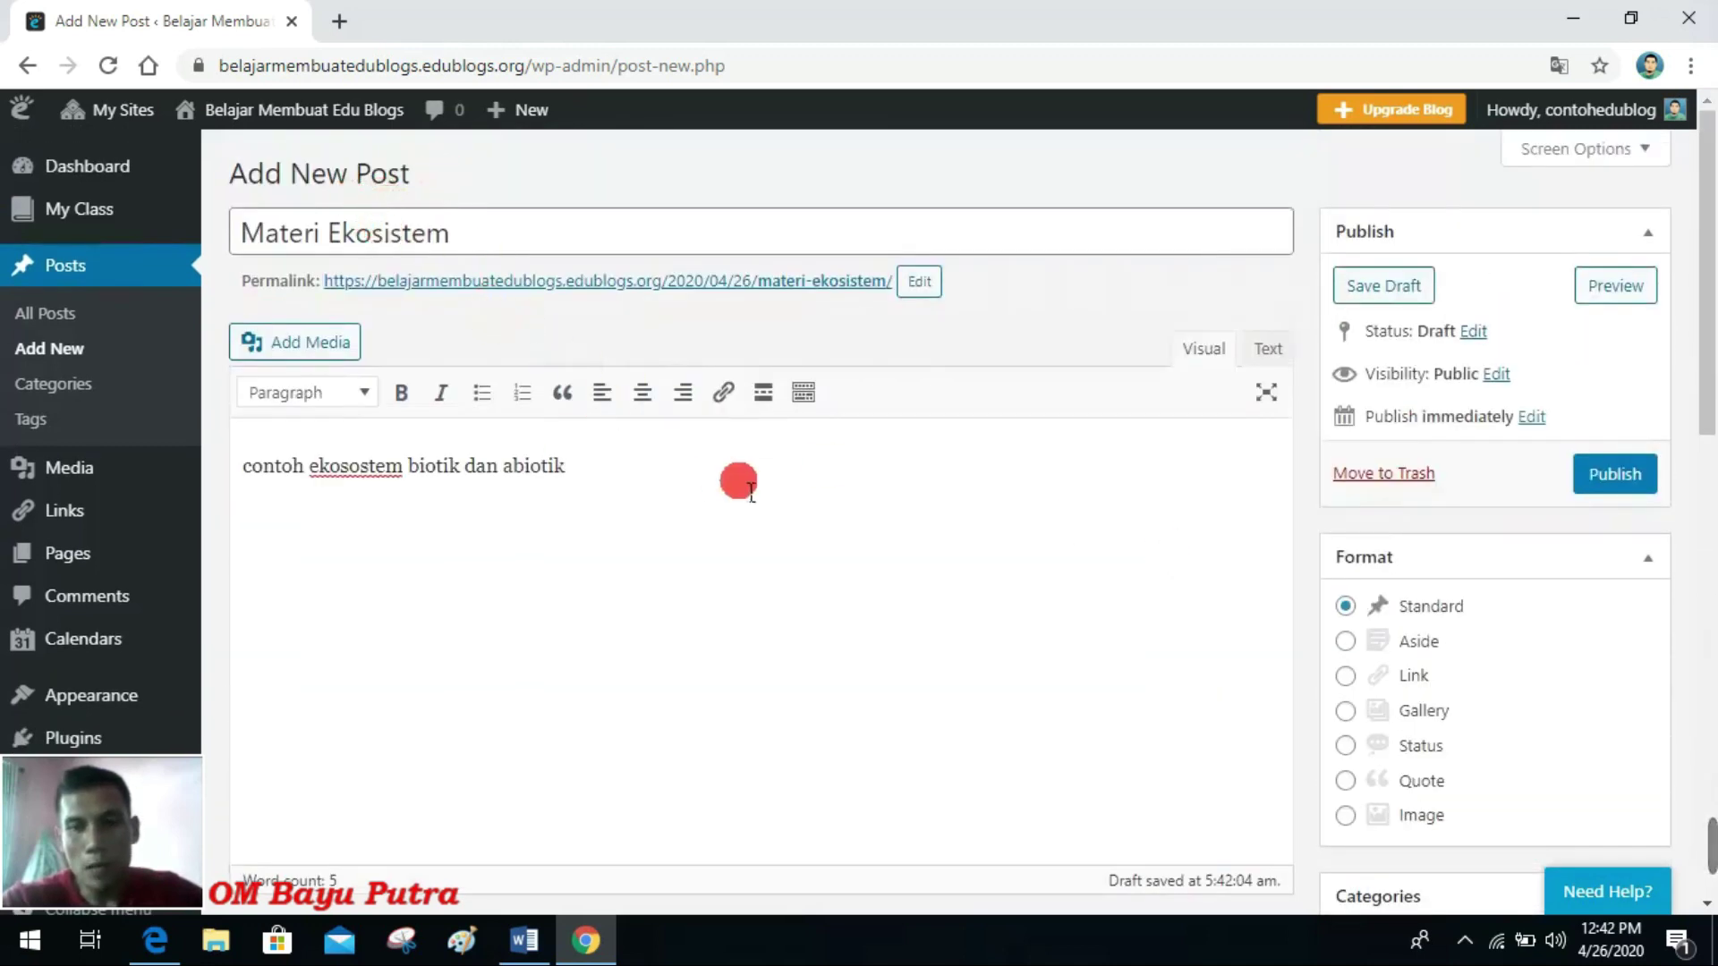
pyautogui.scroll(-7, 847, 590)
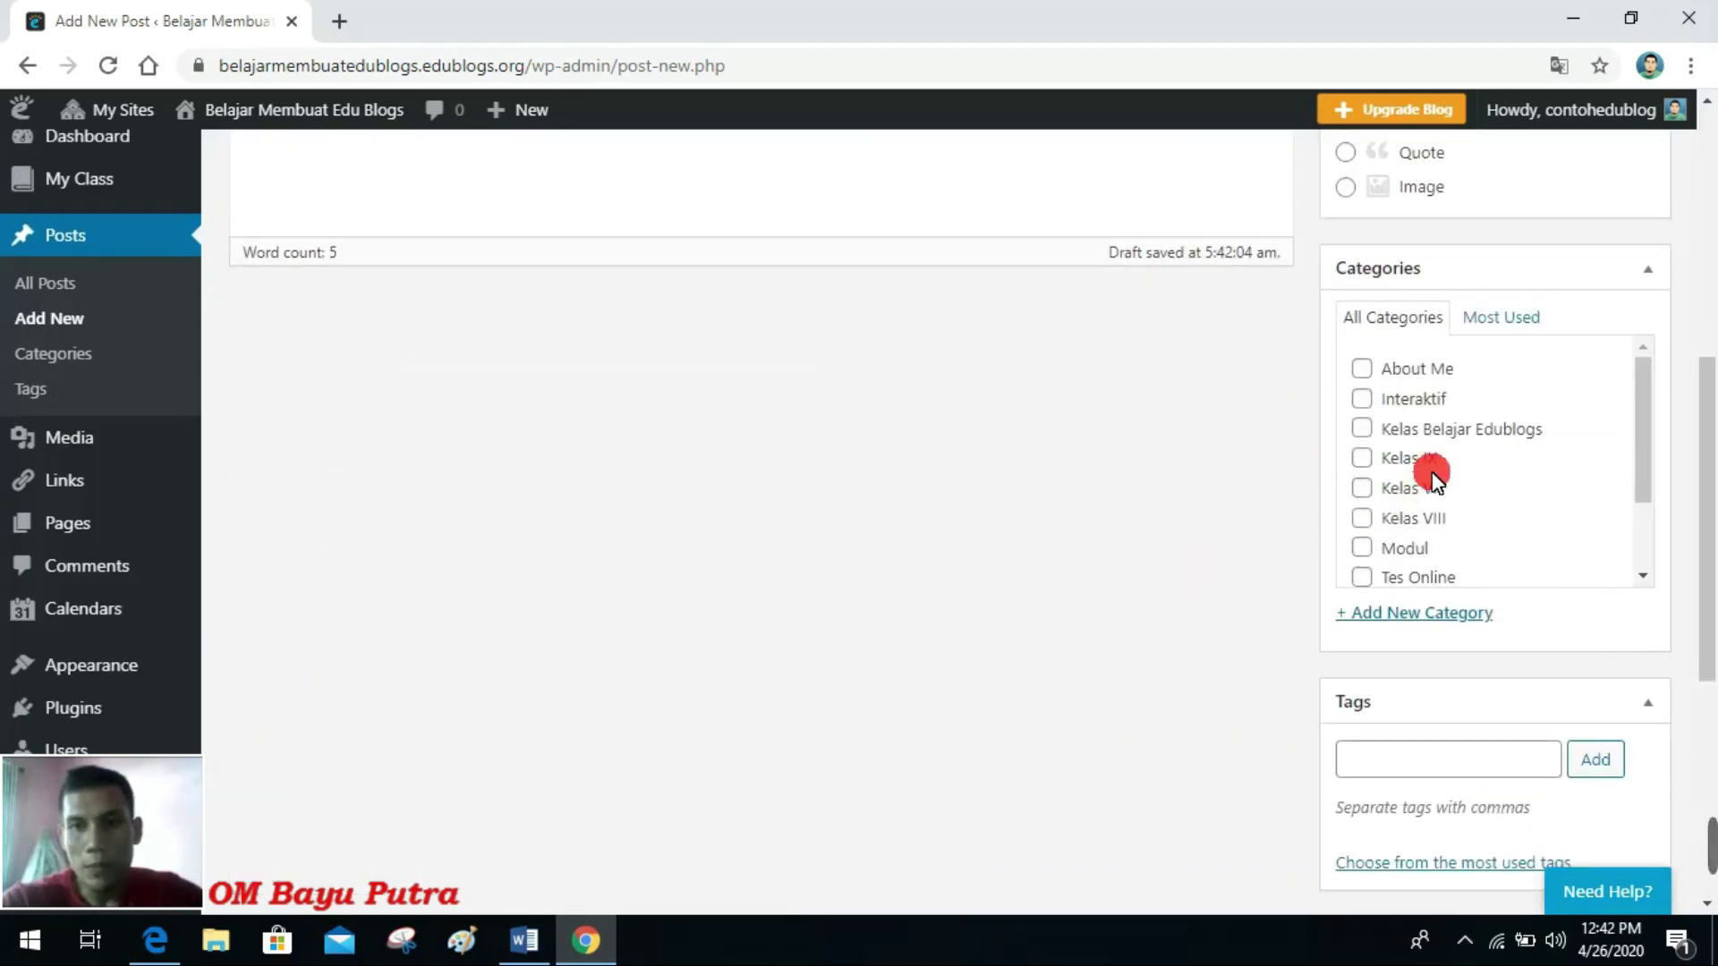
pyautogui.scroll(-3, 1427, 468)
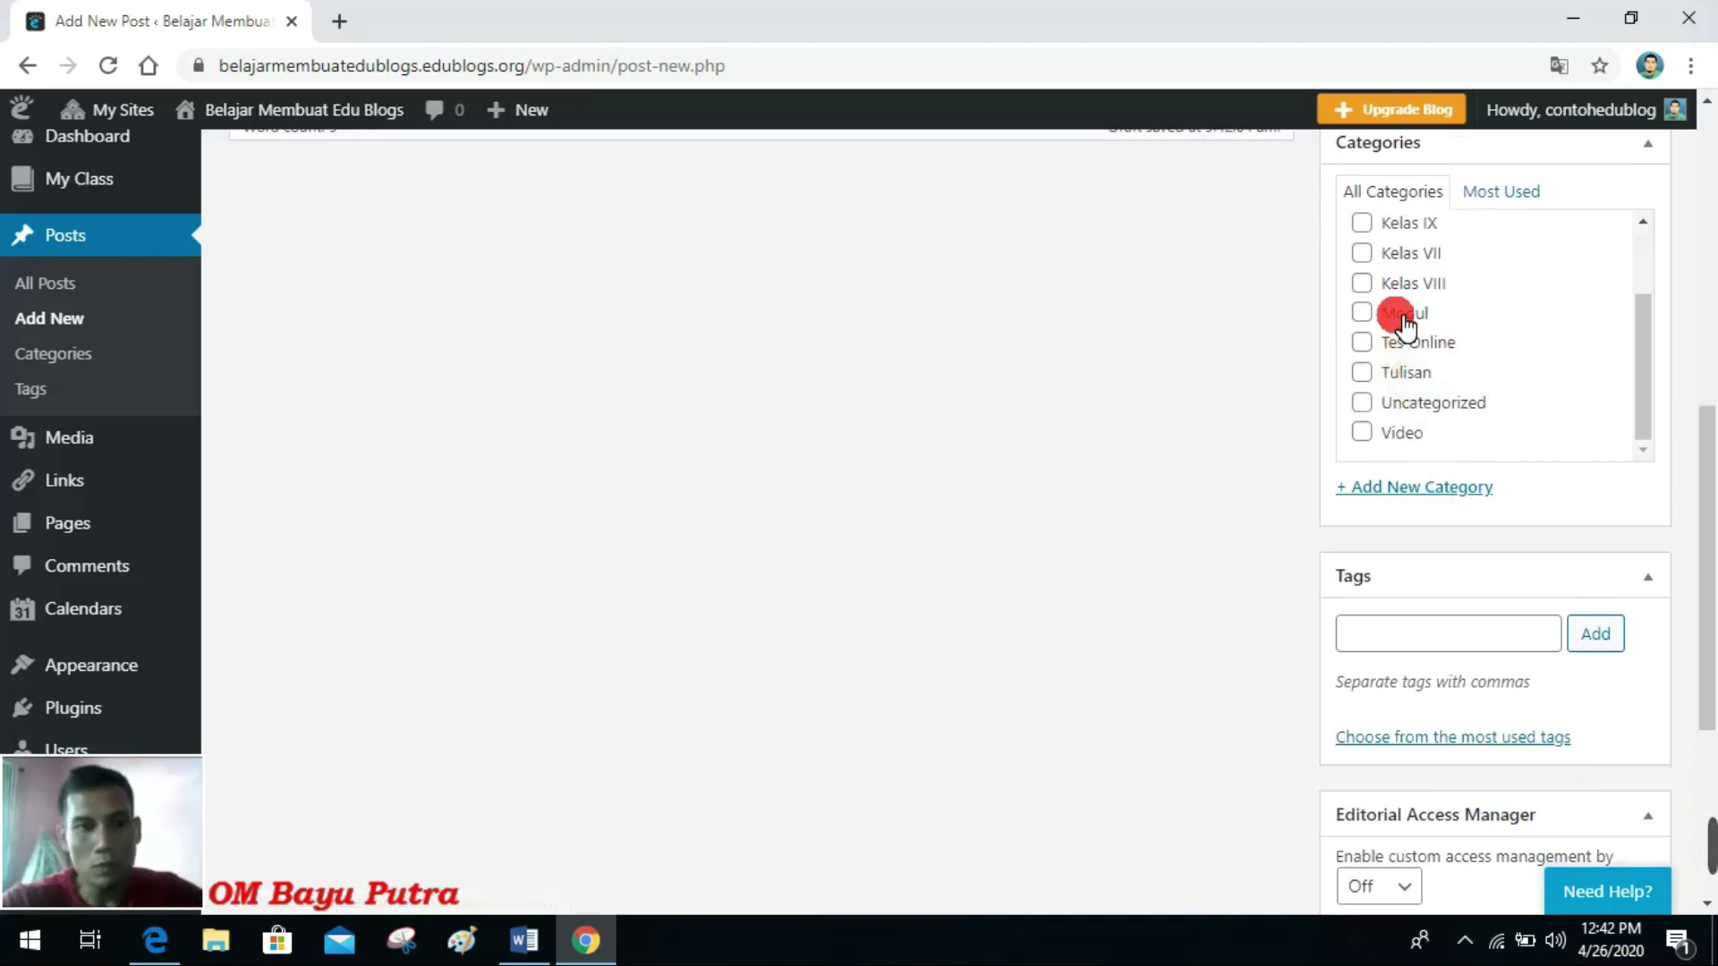
pyautogui.click(1364, 374)
pyautogui.scroll(8, 996, 397)
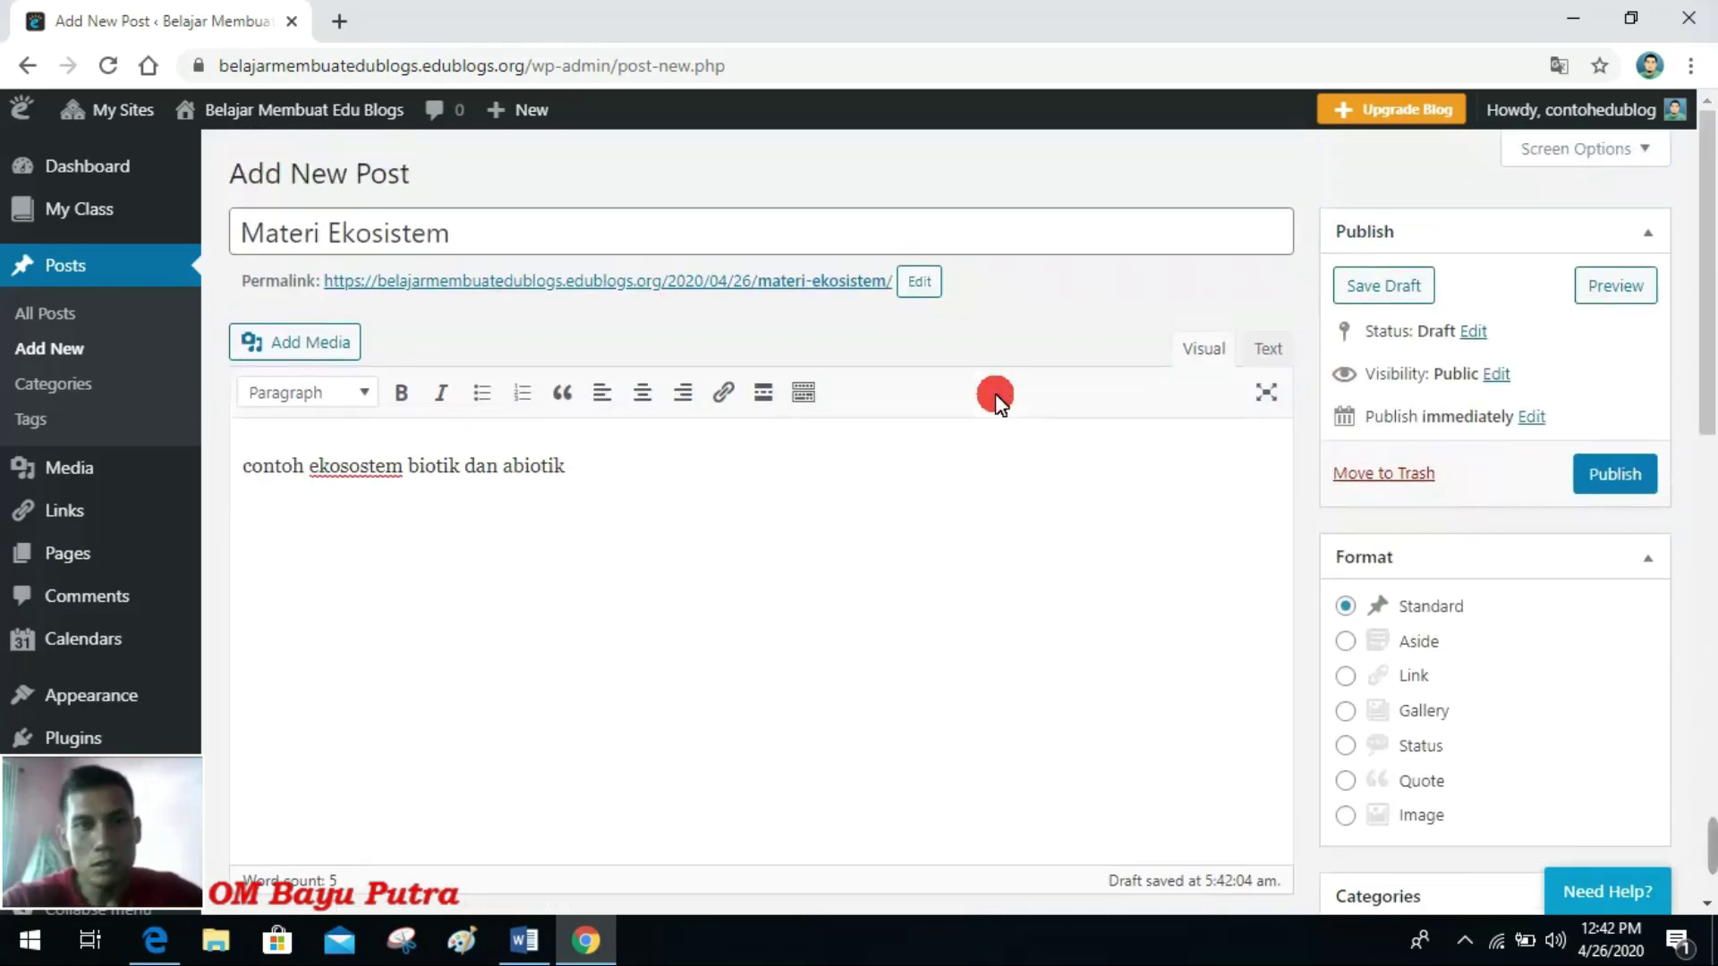
pyautogui.click(1616, 478)
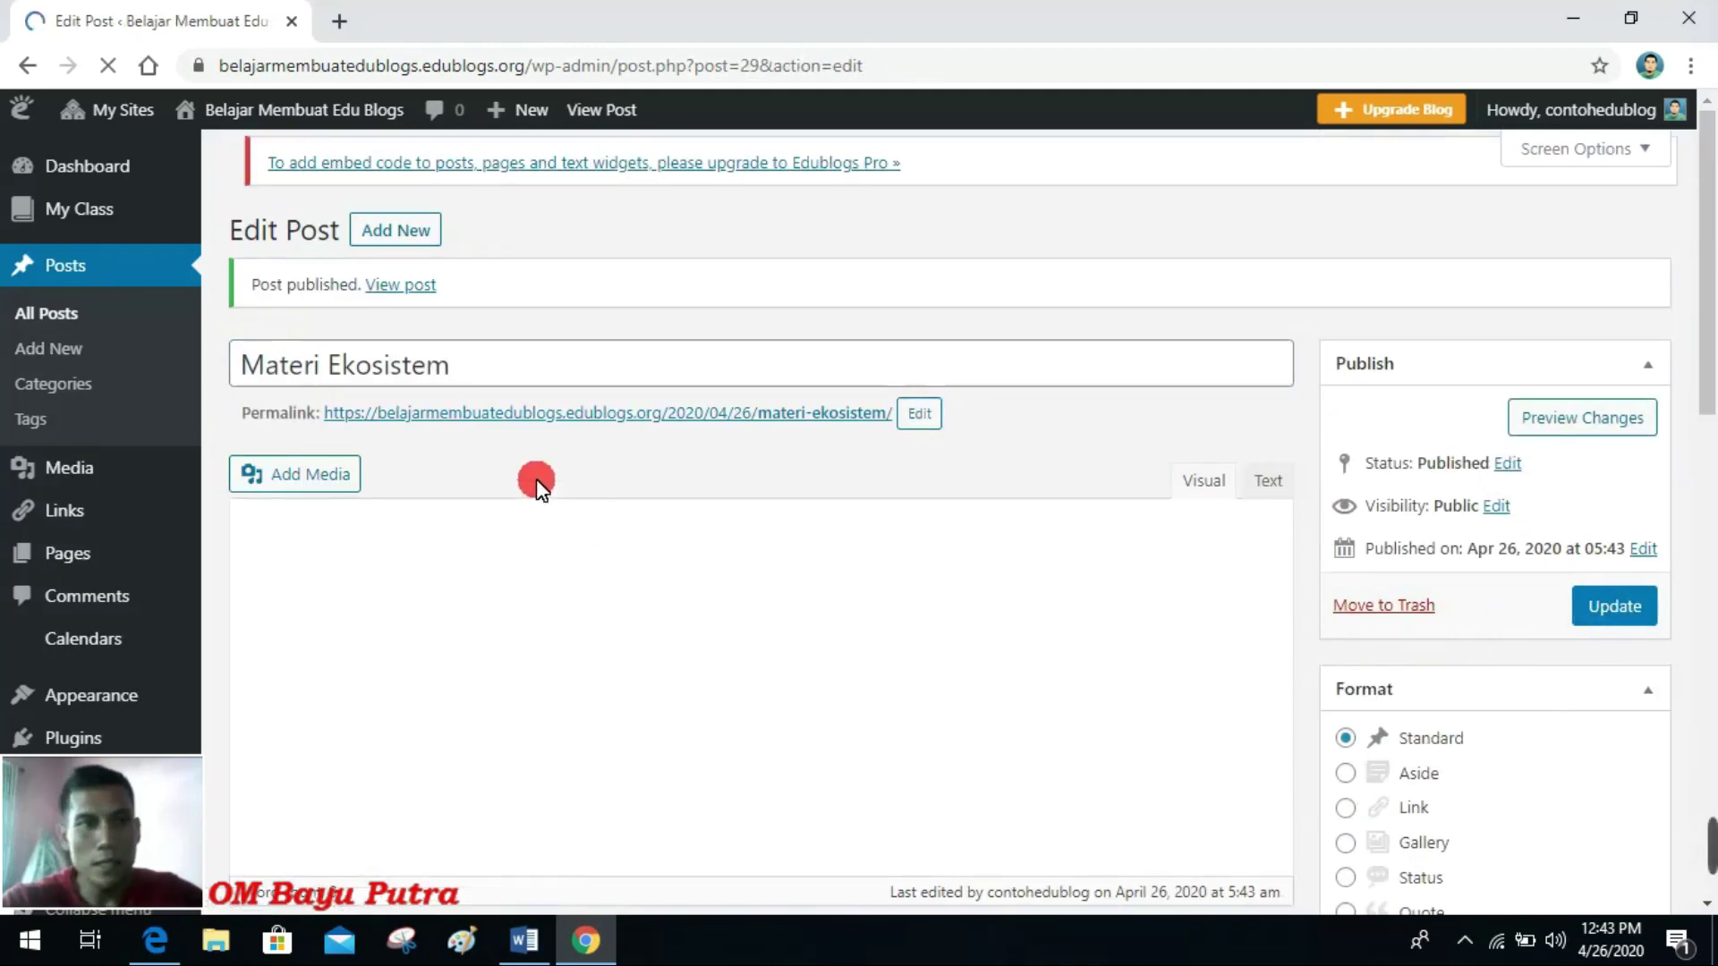
# Step: Open the blog's public site in a new browser tab and look at the Materi Ekosistem post on the home page
pyautogui.moveTo(333, 126)
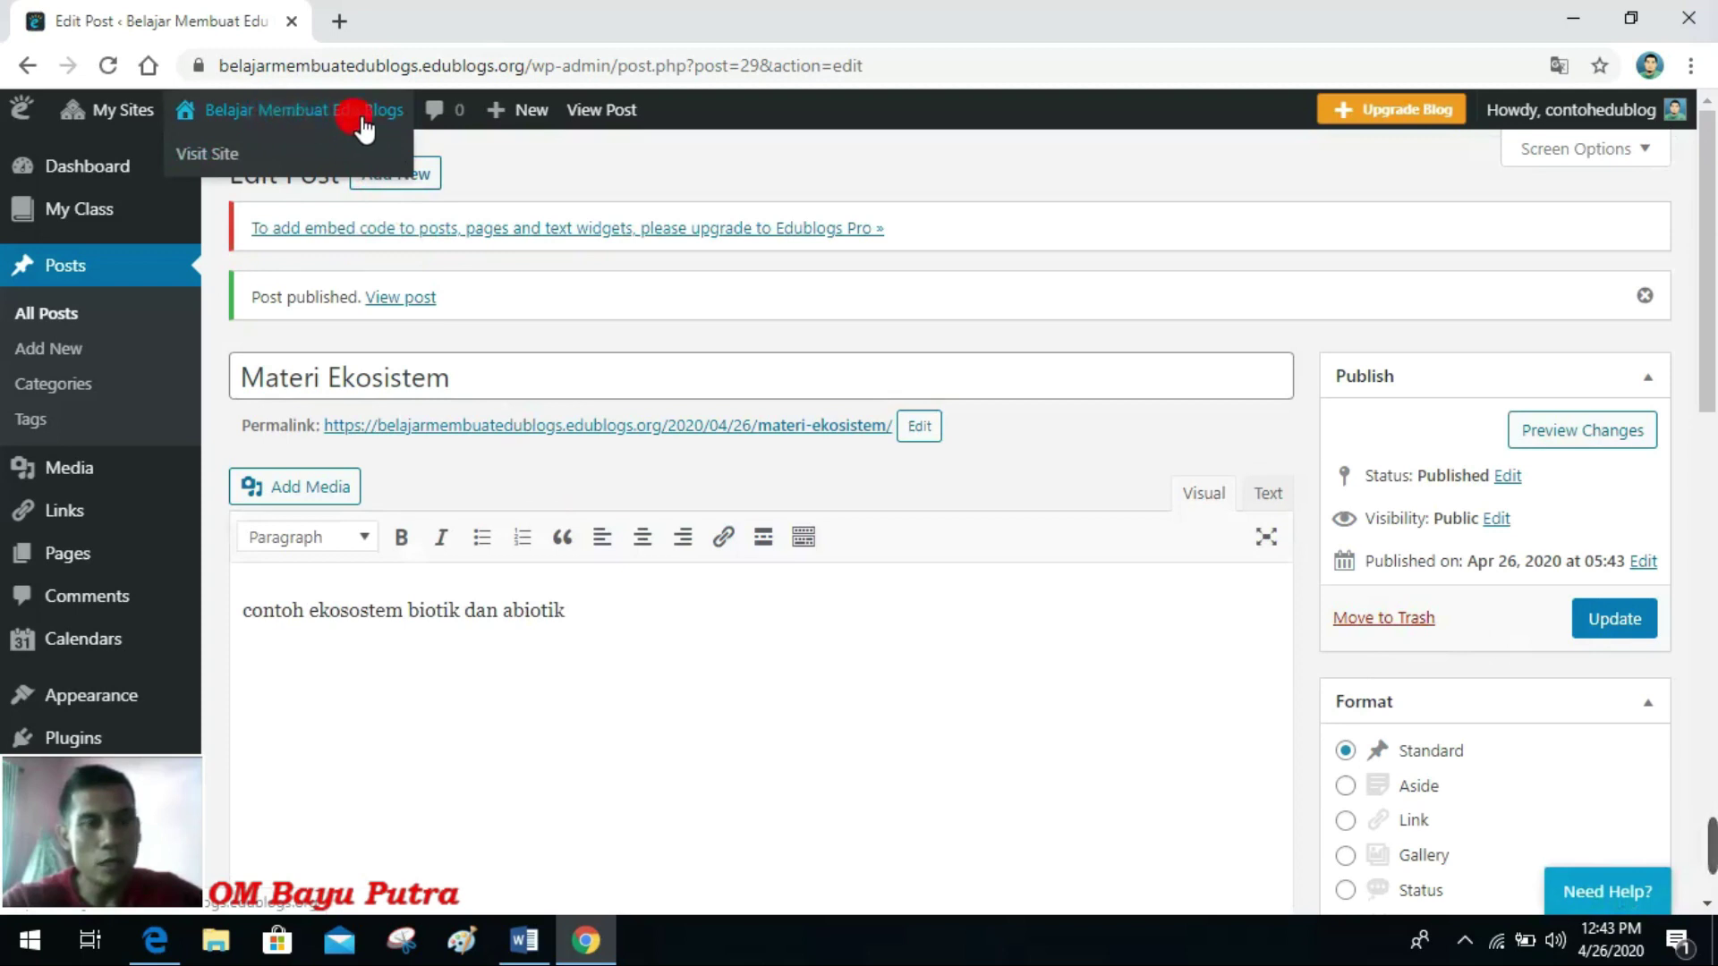
pyautogui.rightClick(215, 165)
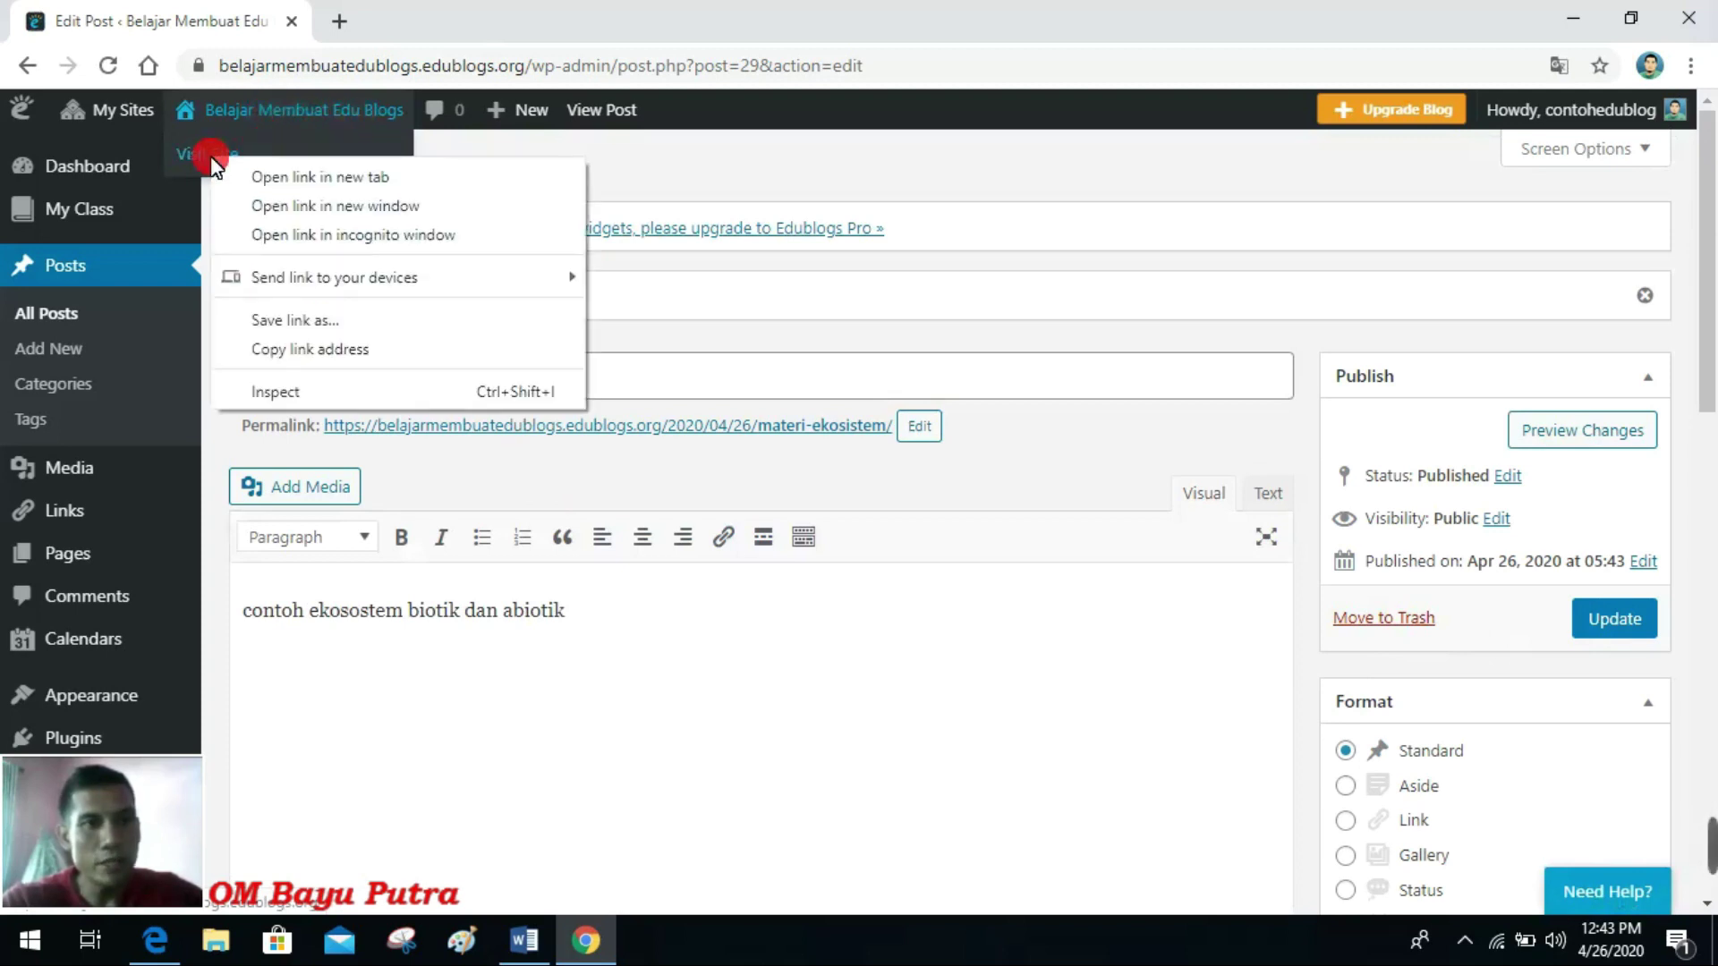
pyautogui.click(283, 178)
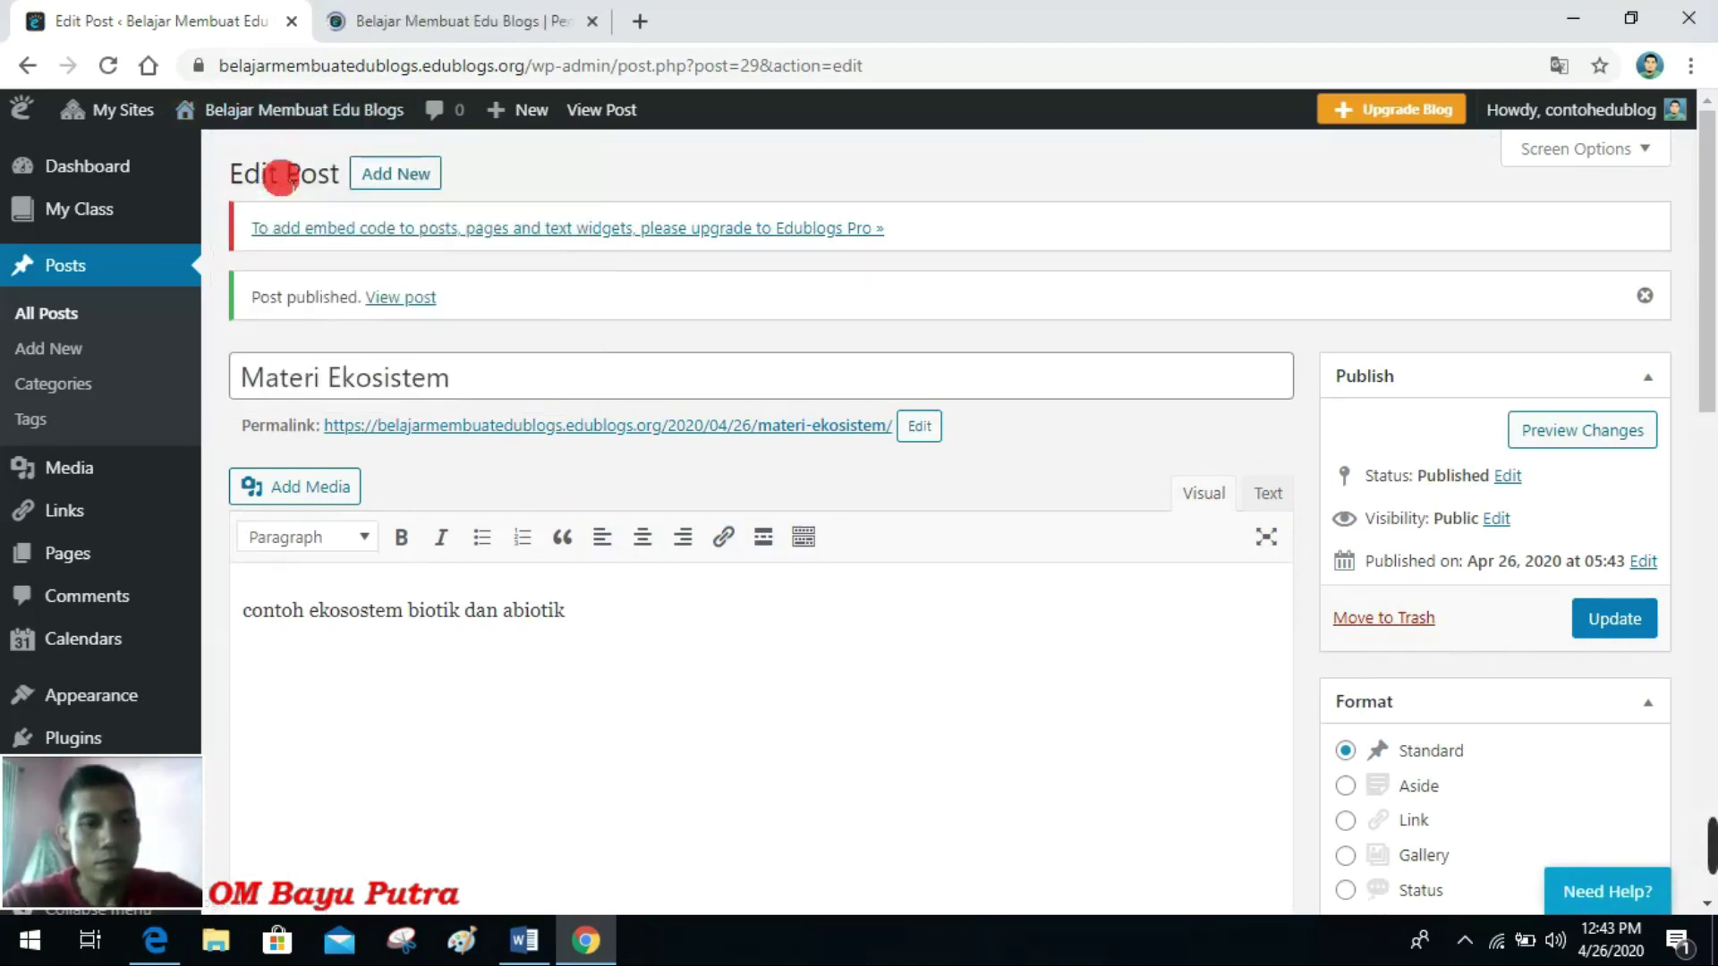
pyautogui.click(463, 25)
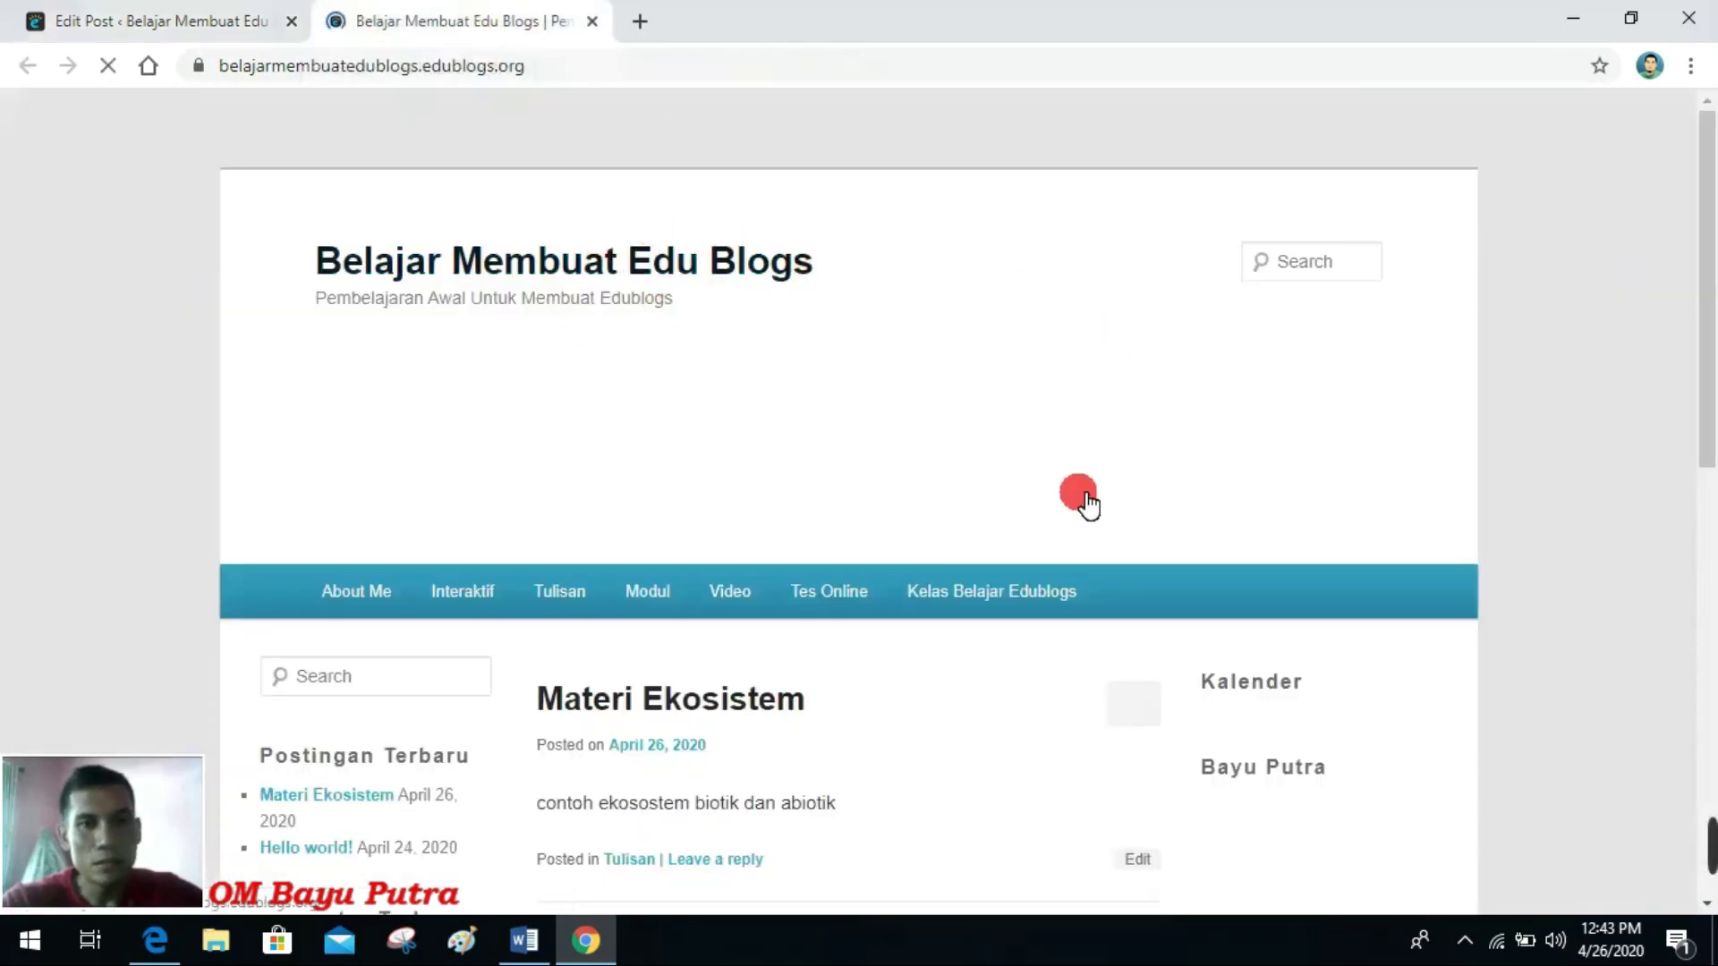
pyautogui.moveTo(1084, 580)
pyautogui.scroll(-3, 1084, 580)
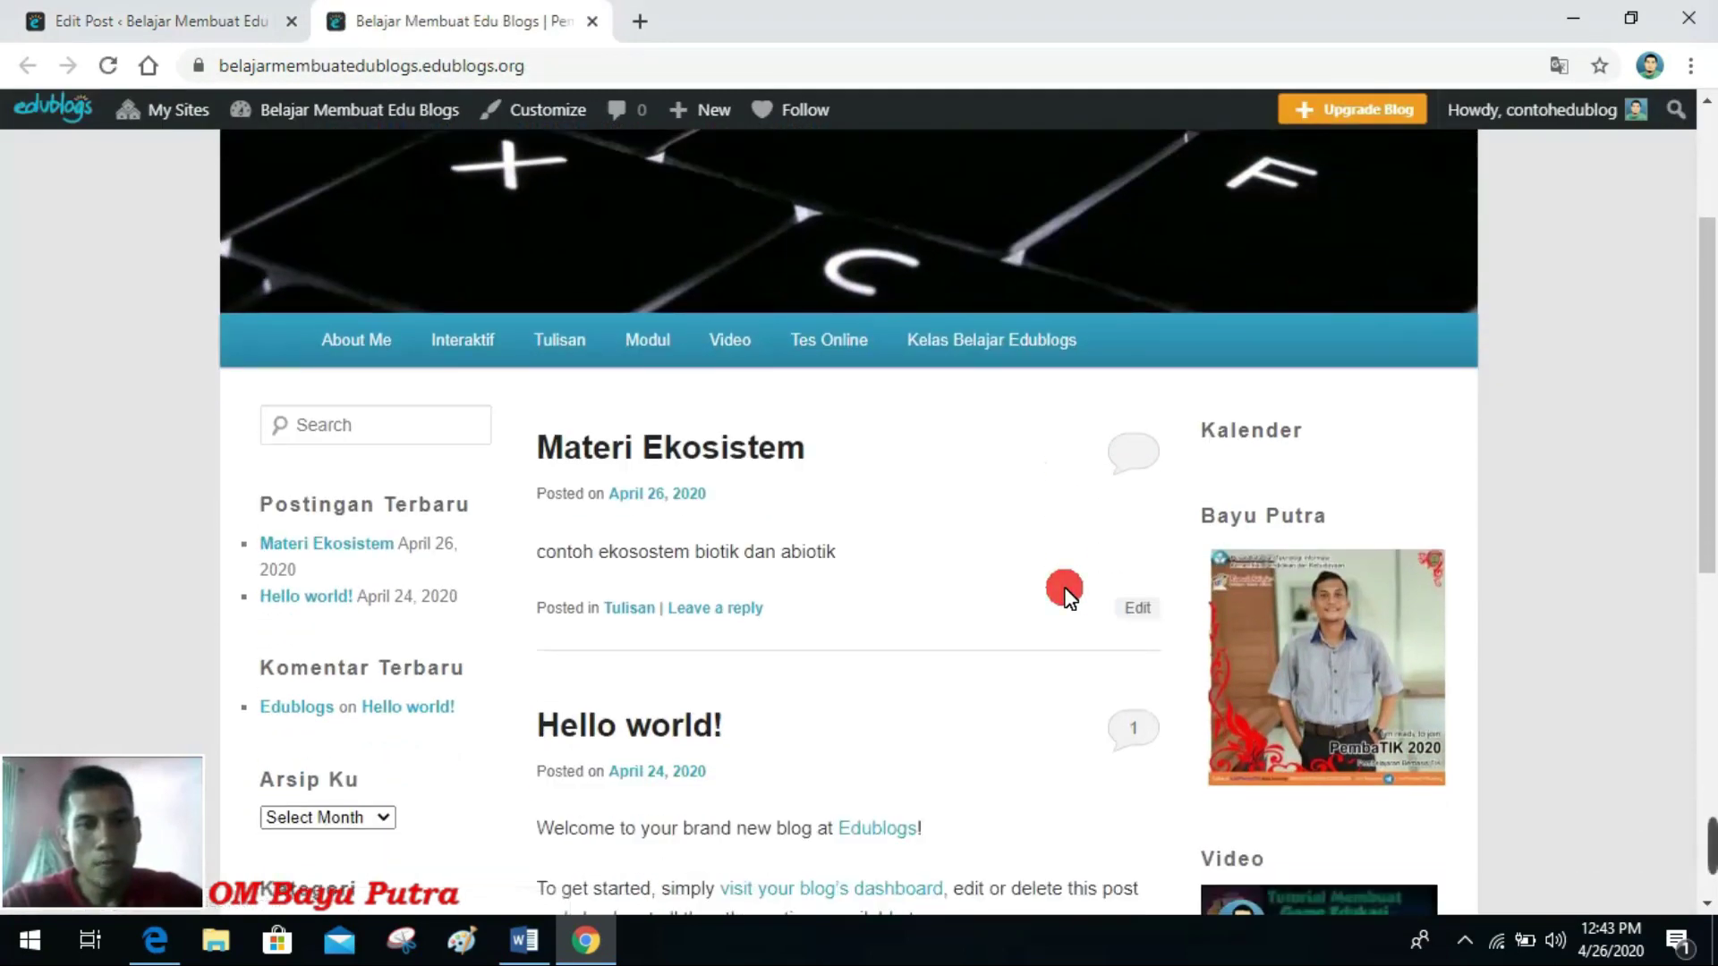
pyautogui.scroll(-1, 1067, 595)
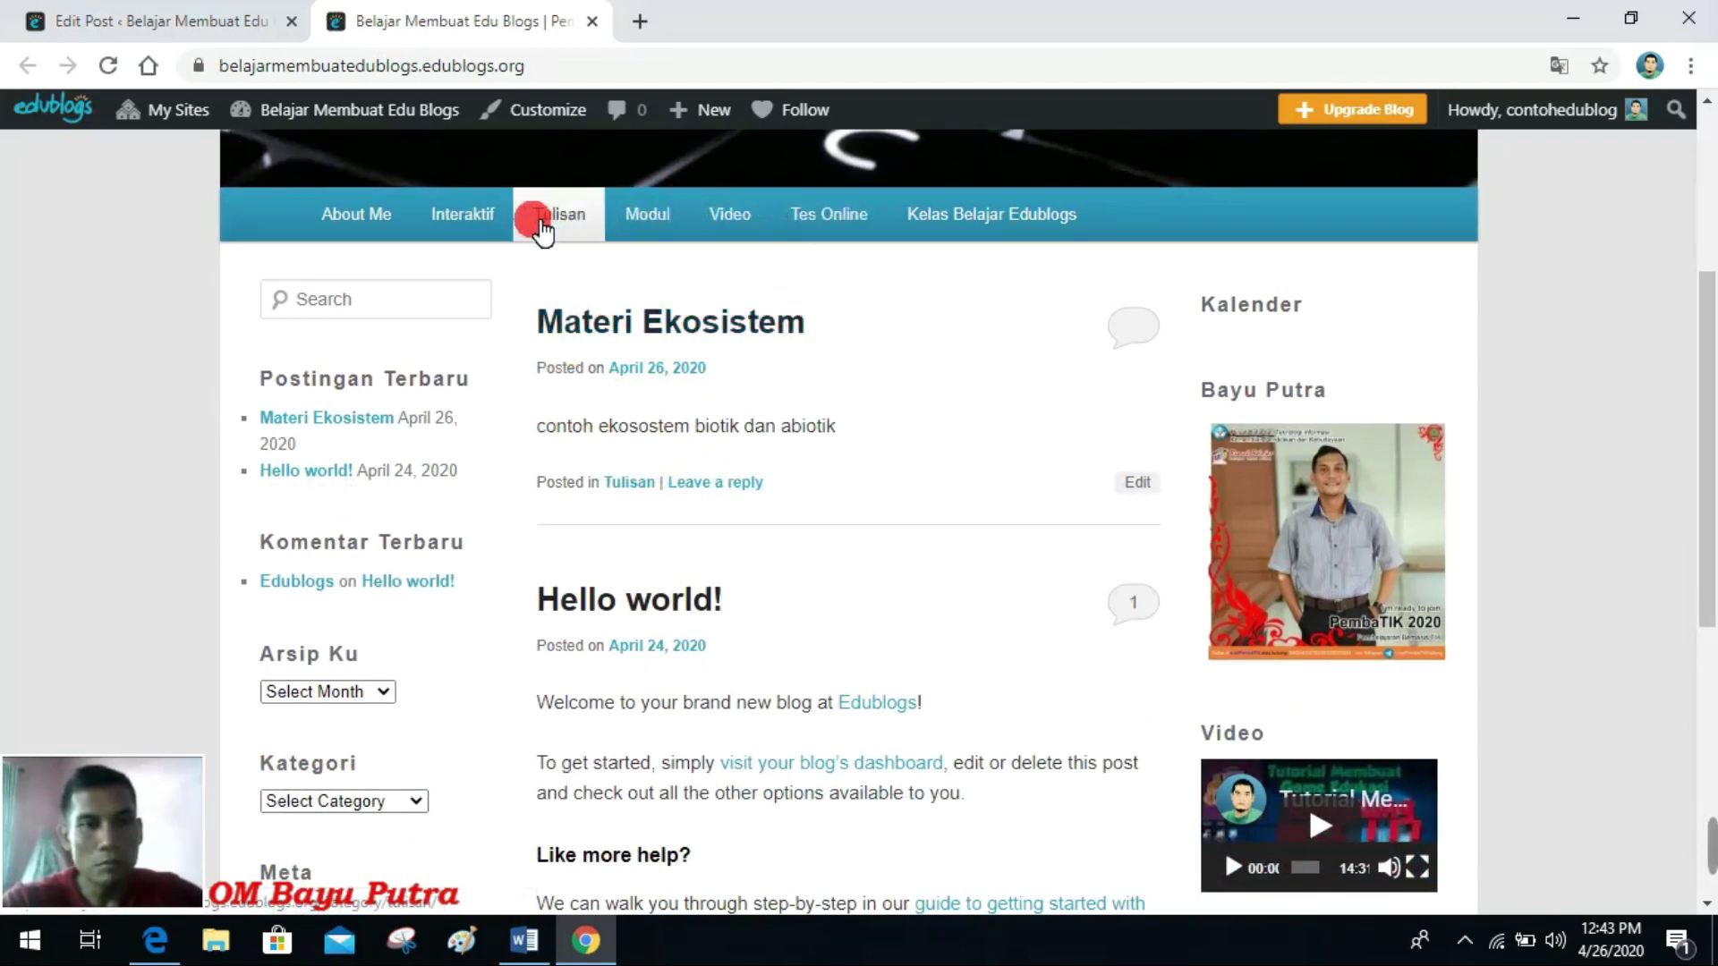
# Step: View the blog's Tulisan and About Me category pages to check where the Materi Ekosistem post is listed
pyautogui.click(569, 222)
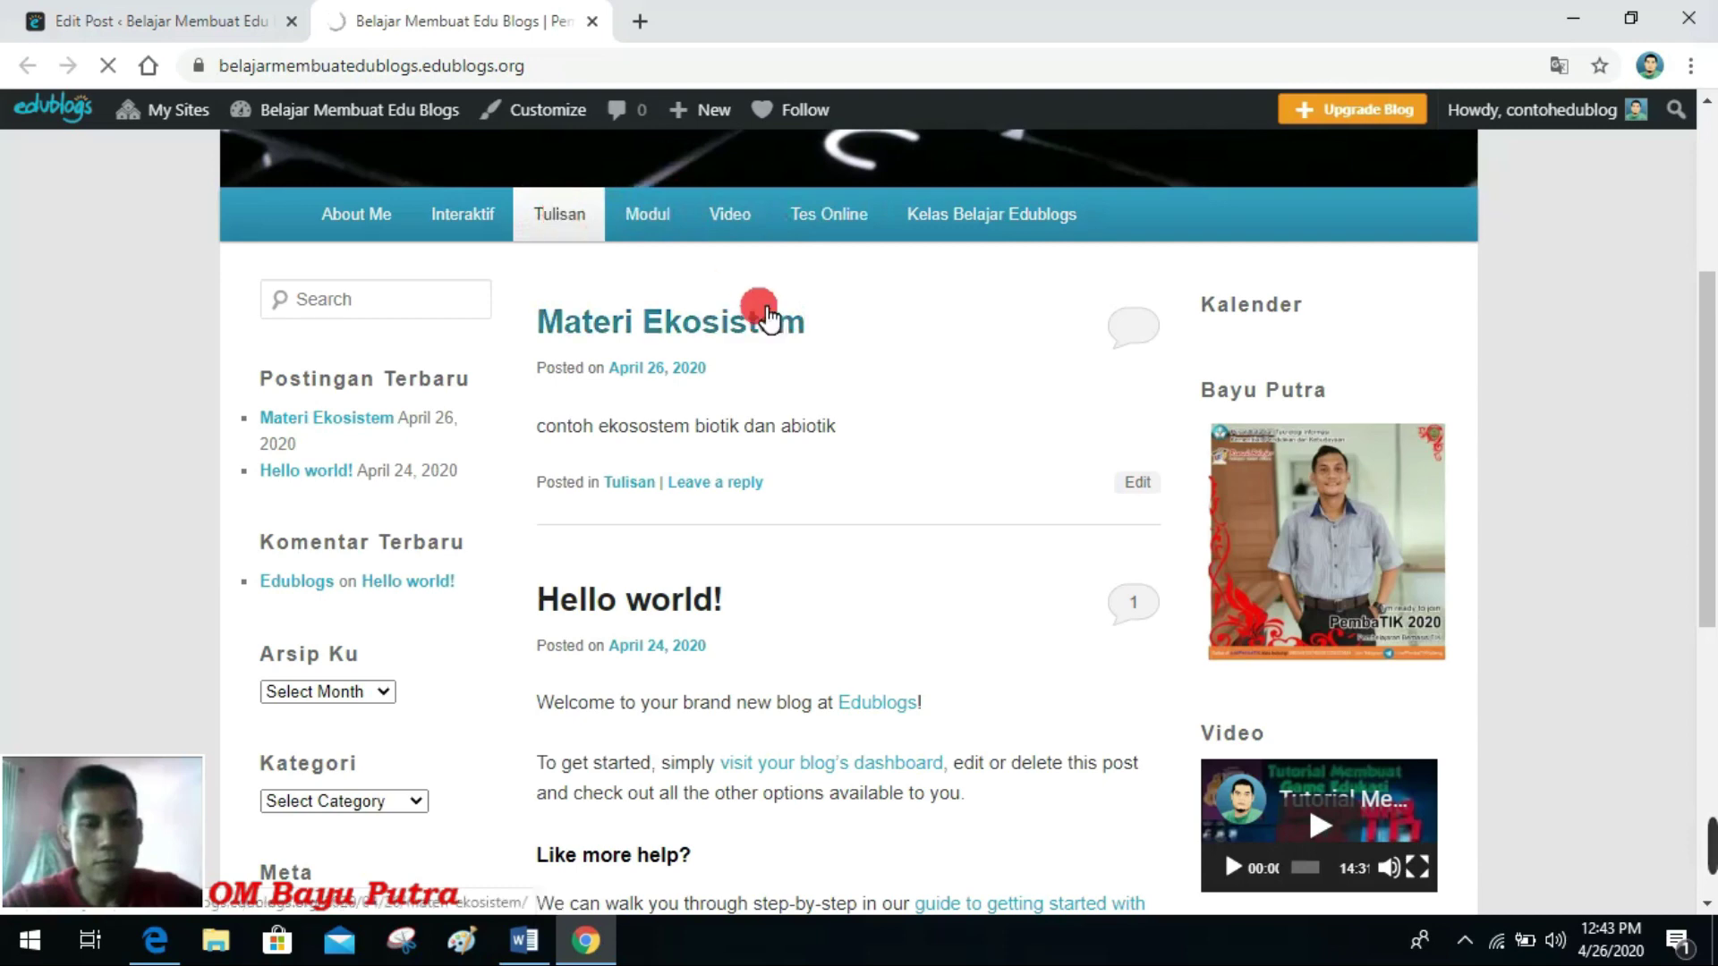
pyautogui.scroll(-4, 928, 472)
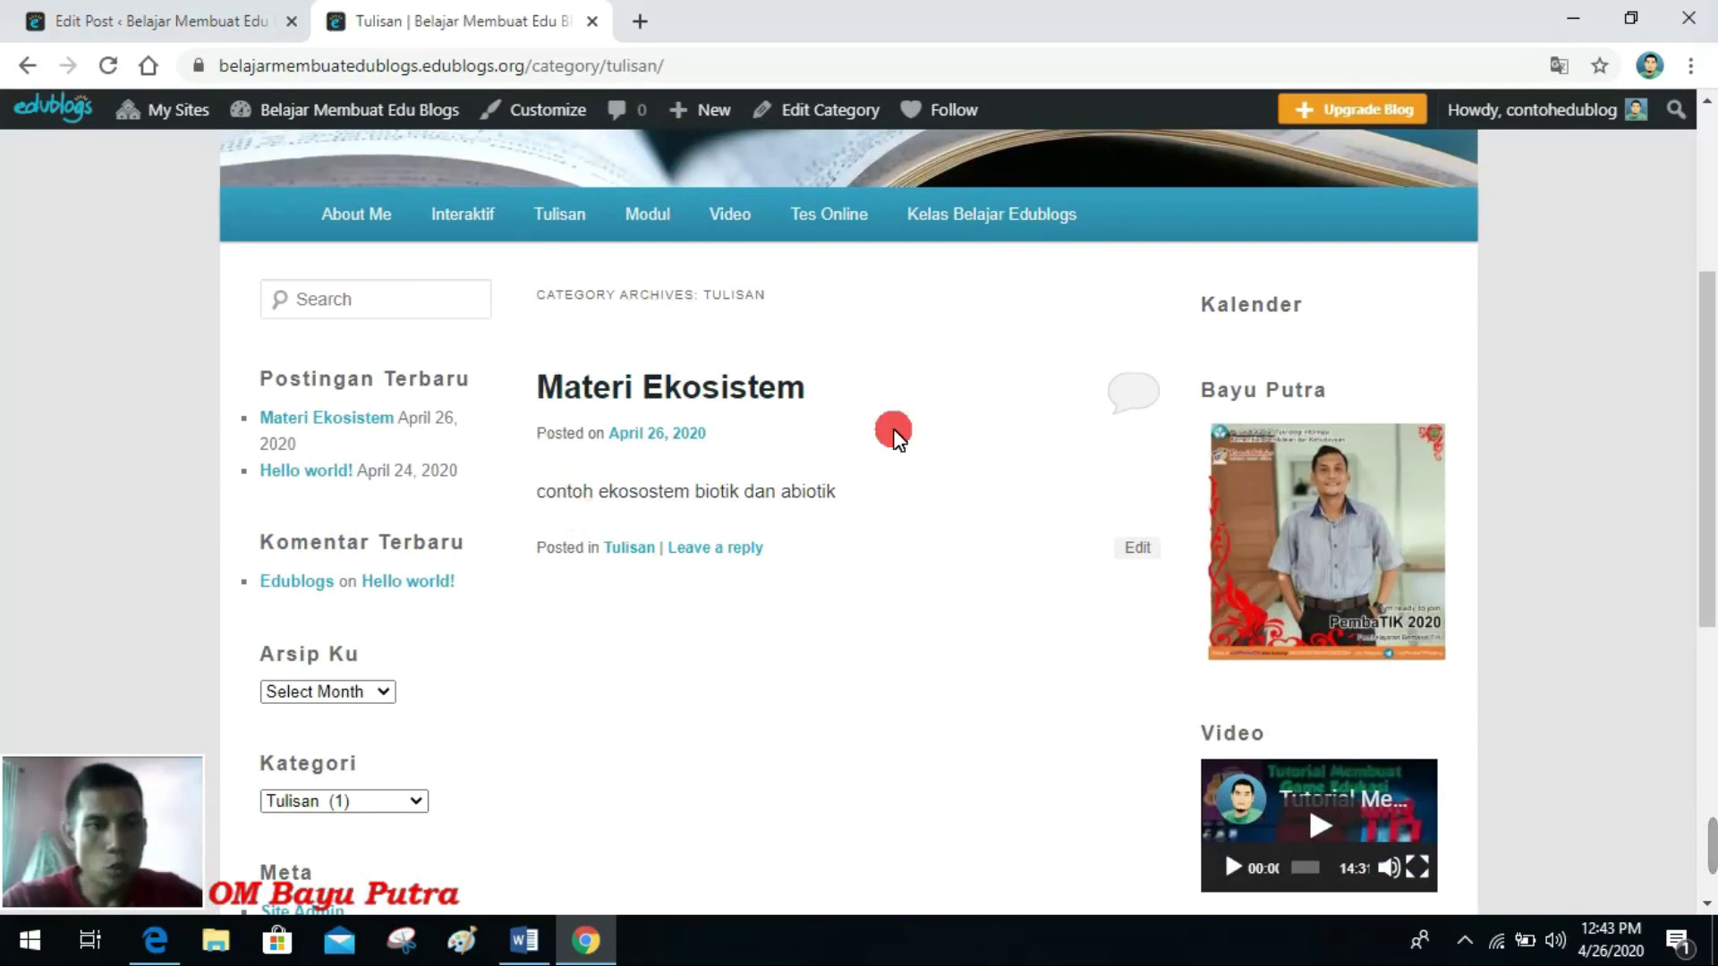
pyautogui.scroll(3, 810, 573)
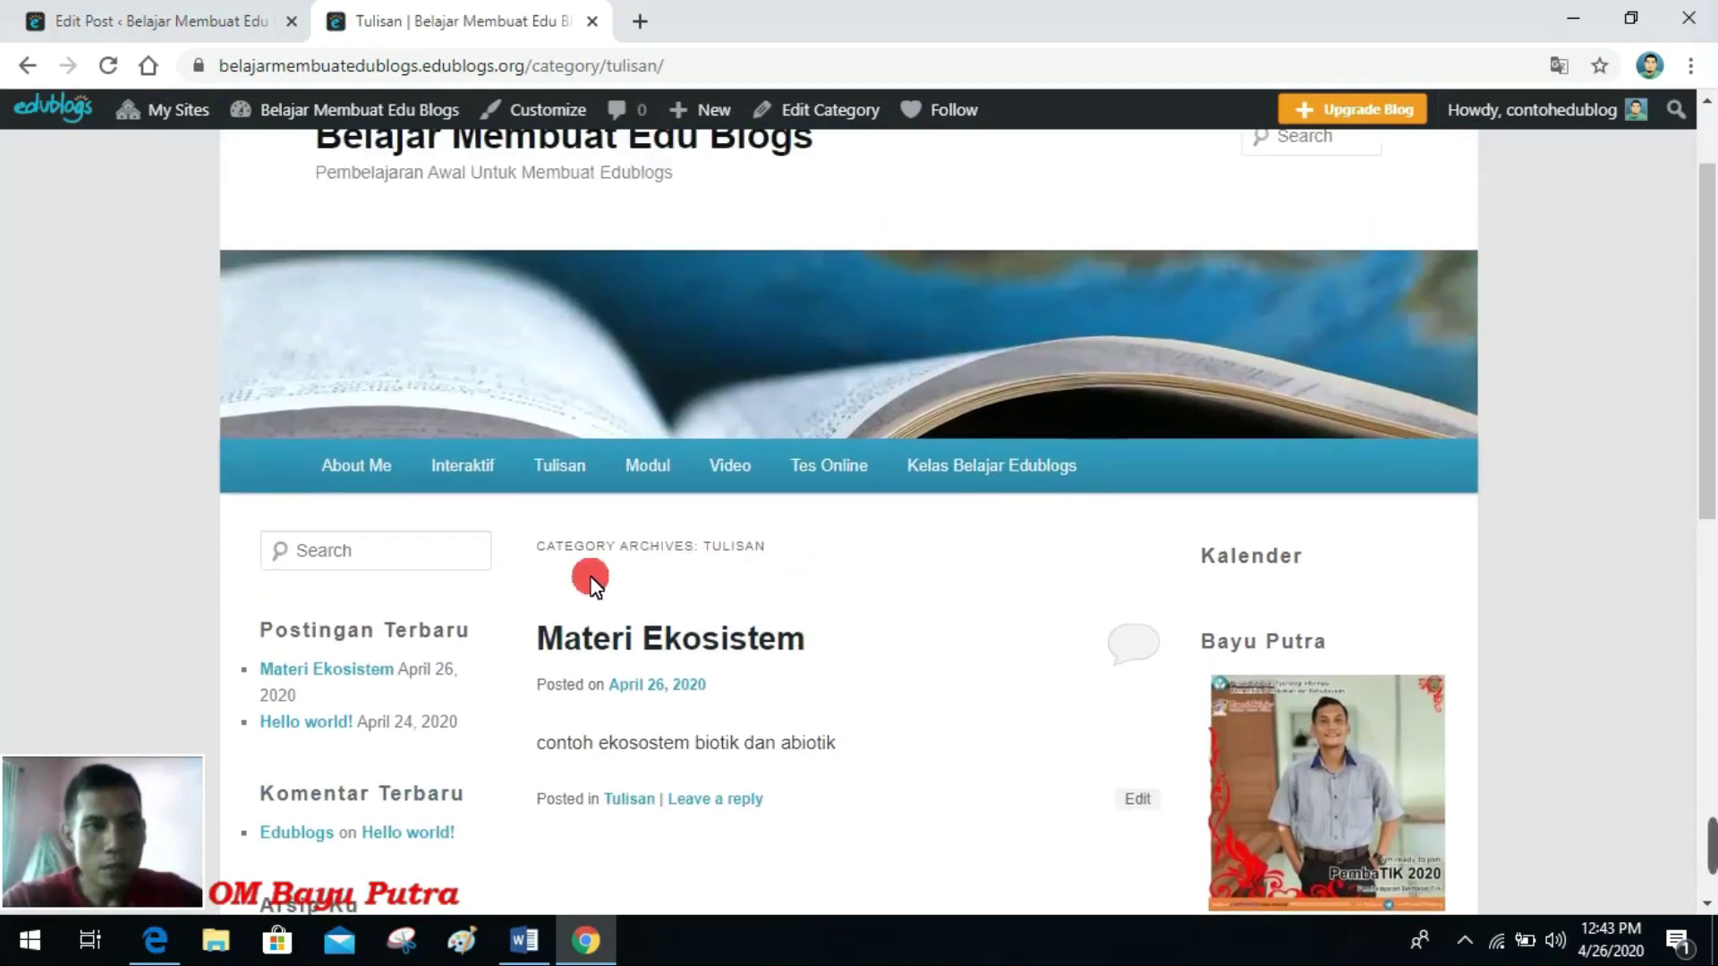
pyautogui.click(358, 474)
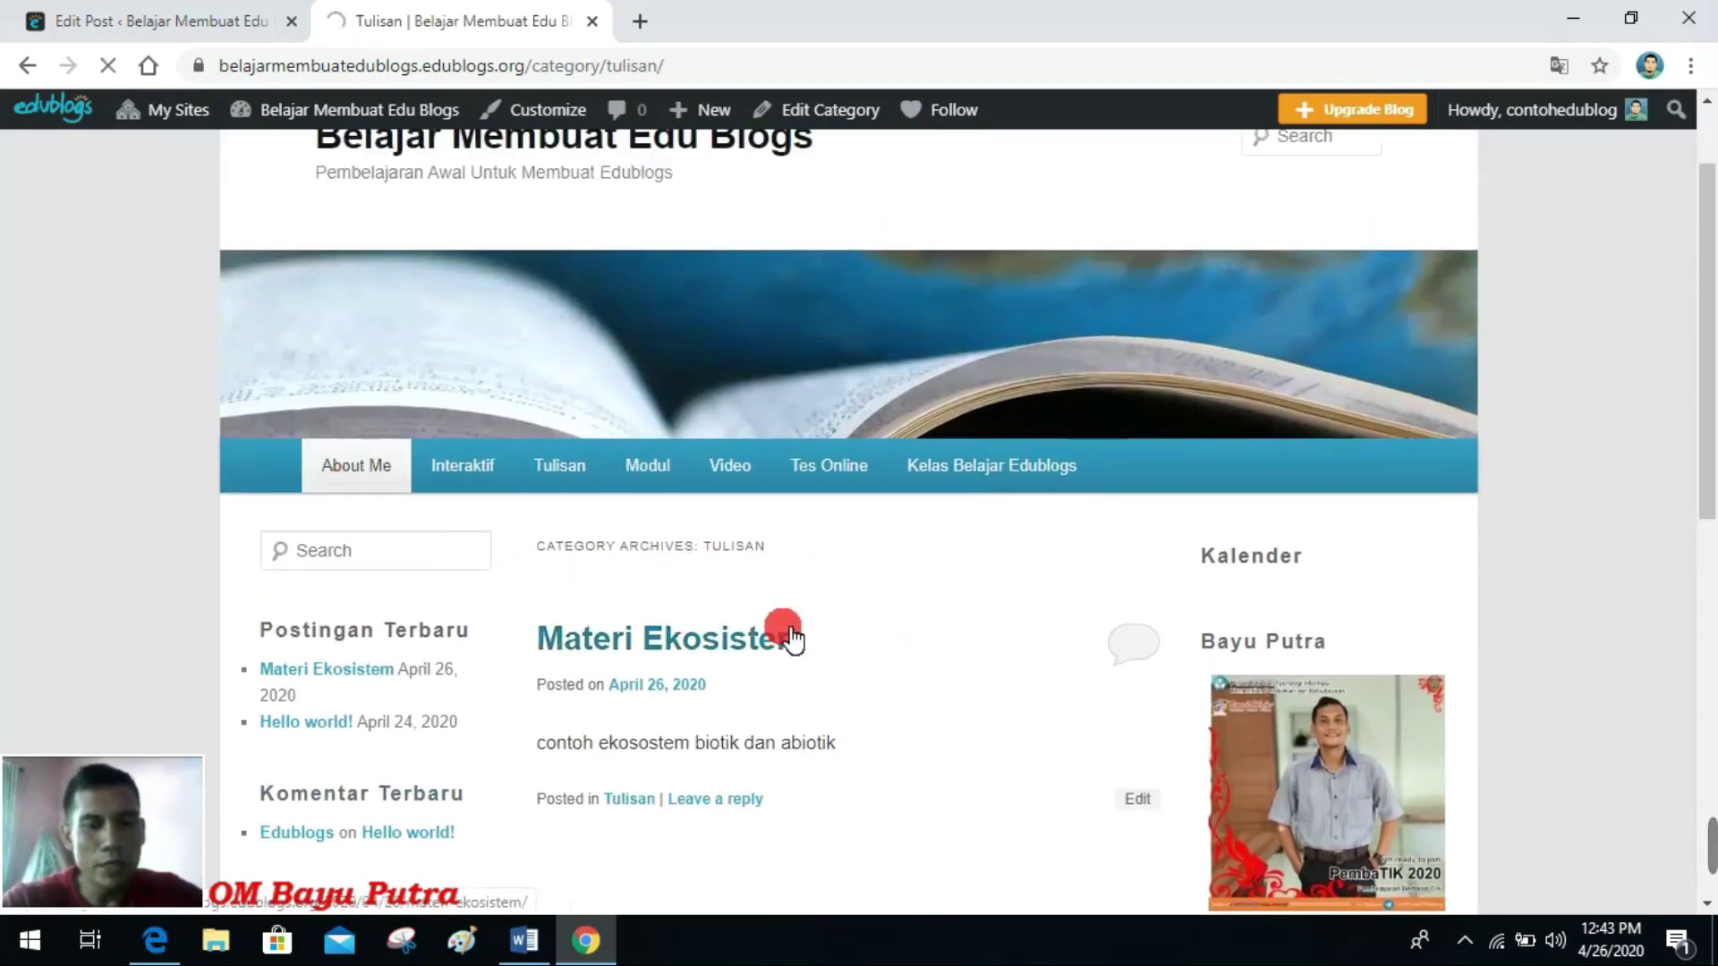
pyautogui.scroll(-3, 786, 632)
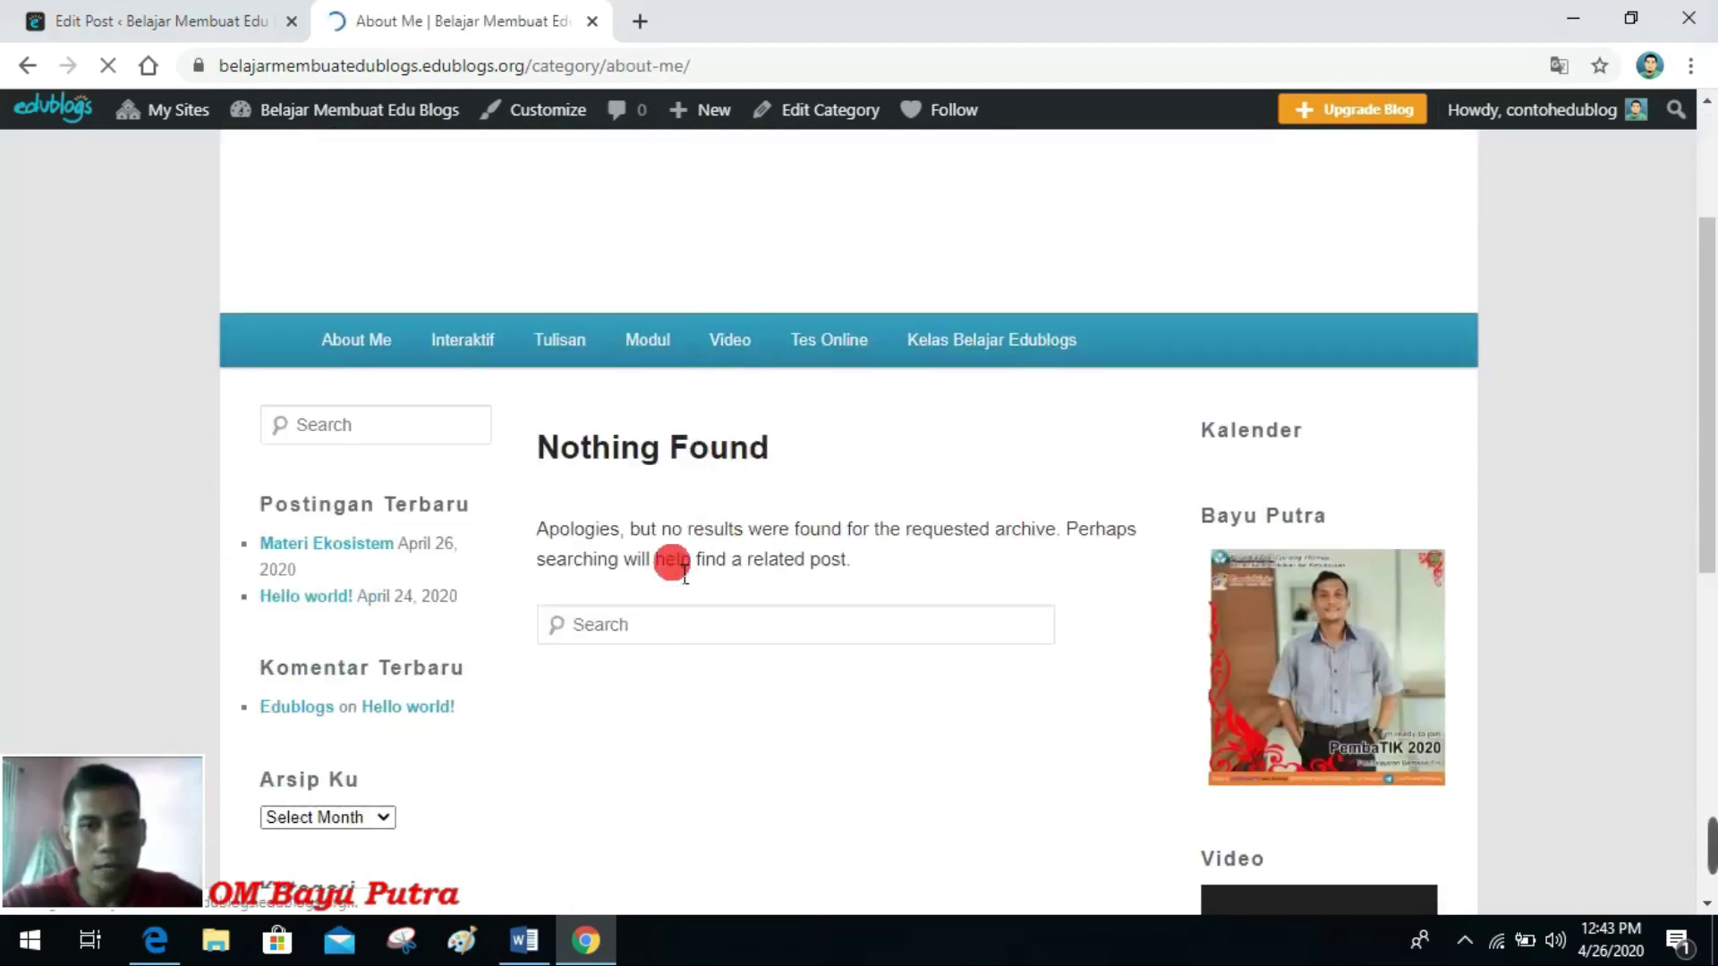
pyautogui.scroll(-2, 815, 512)
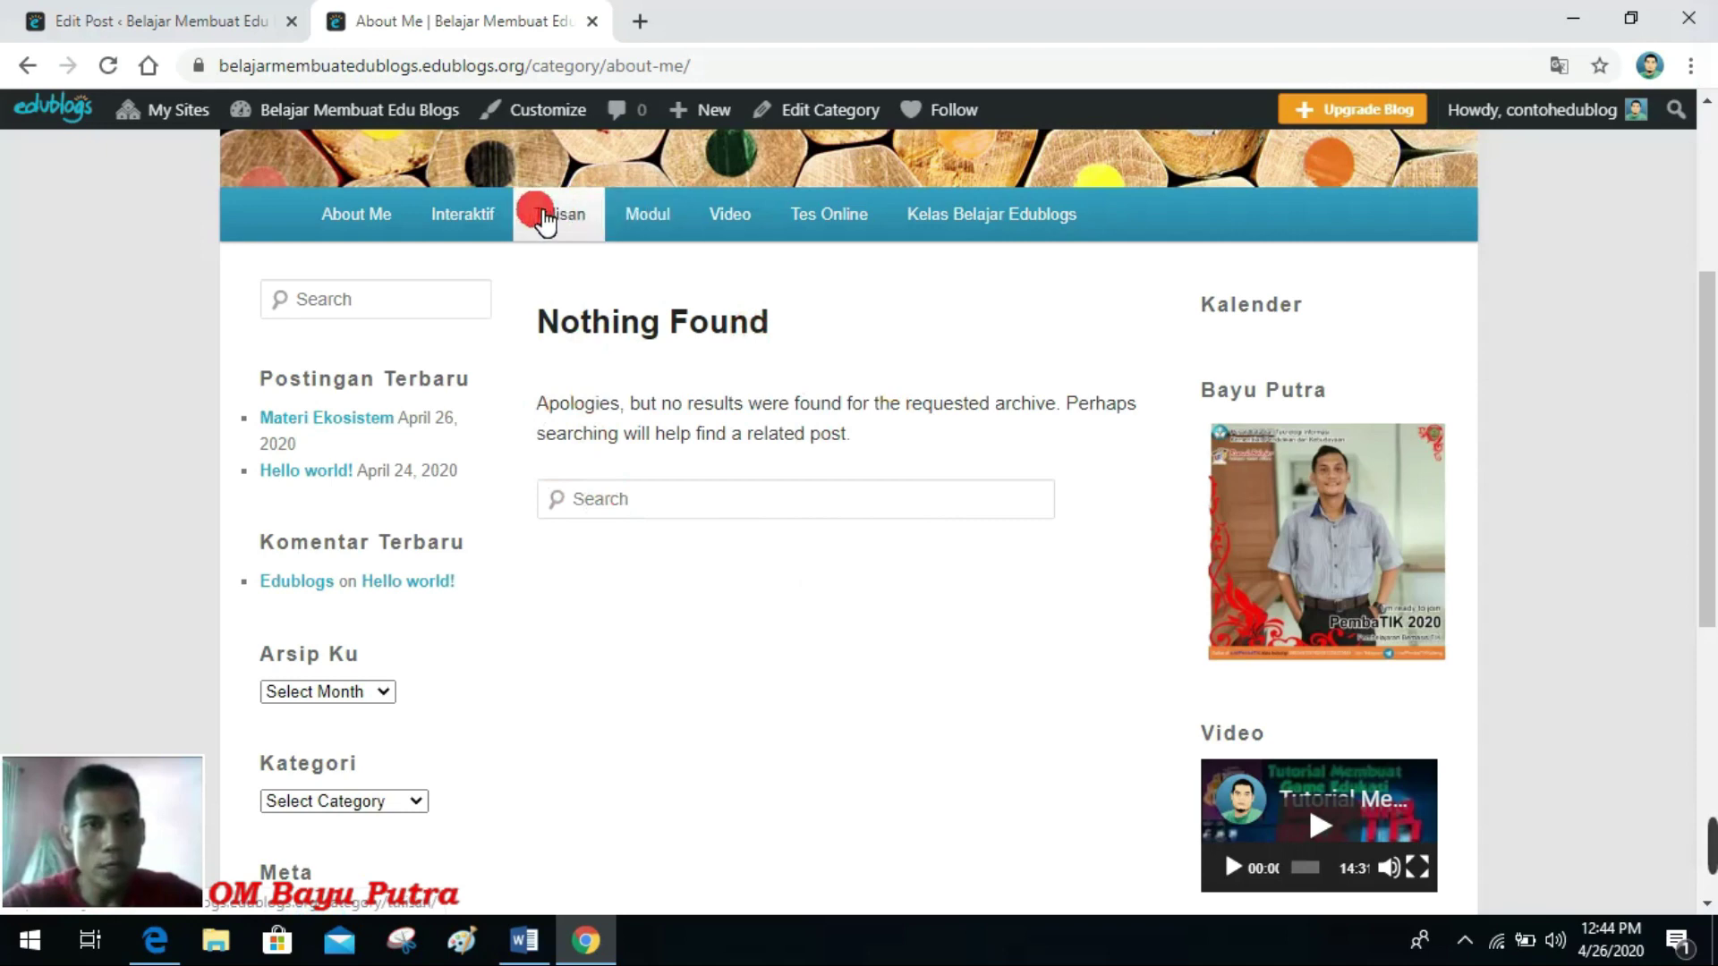
# Step: Return to the blog's admin area and start another new post with the title "Ulangan Semester"
pyautogui.click(135, 19)
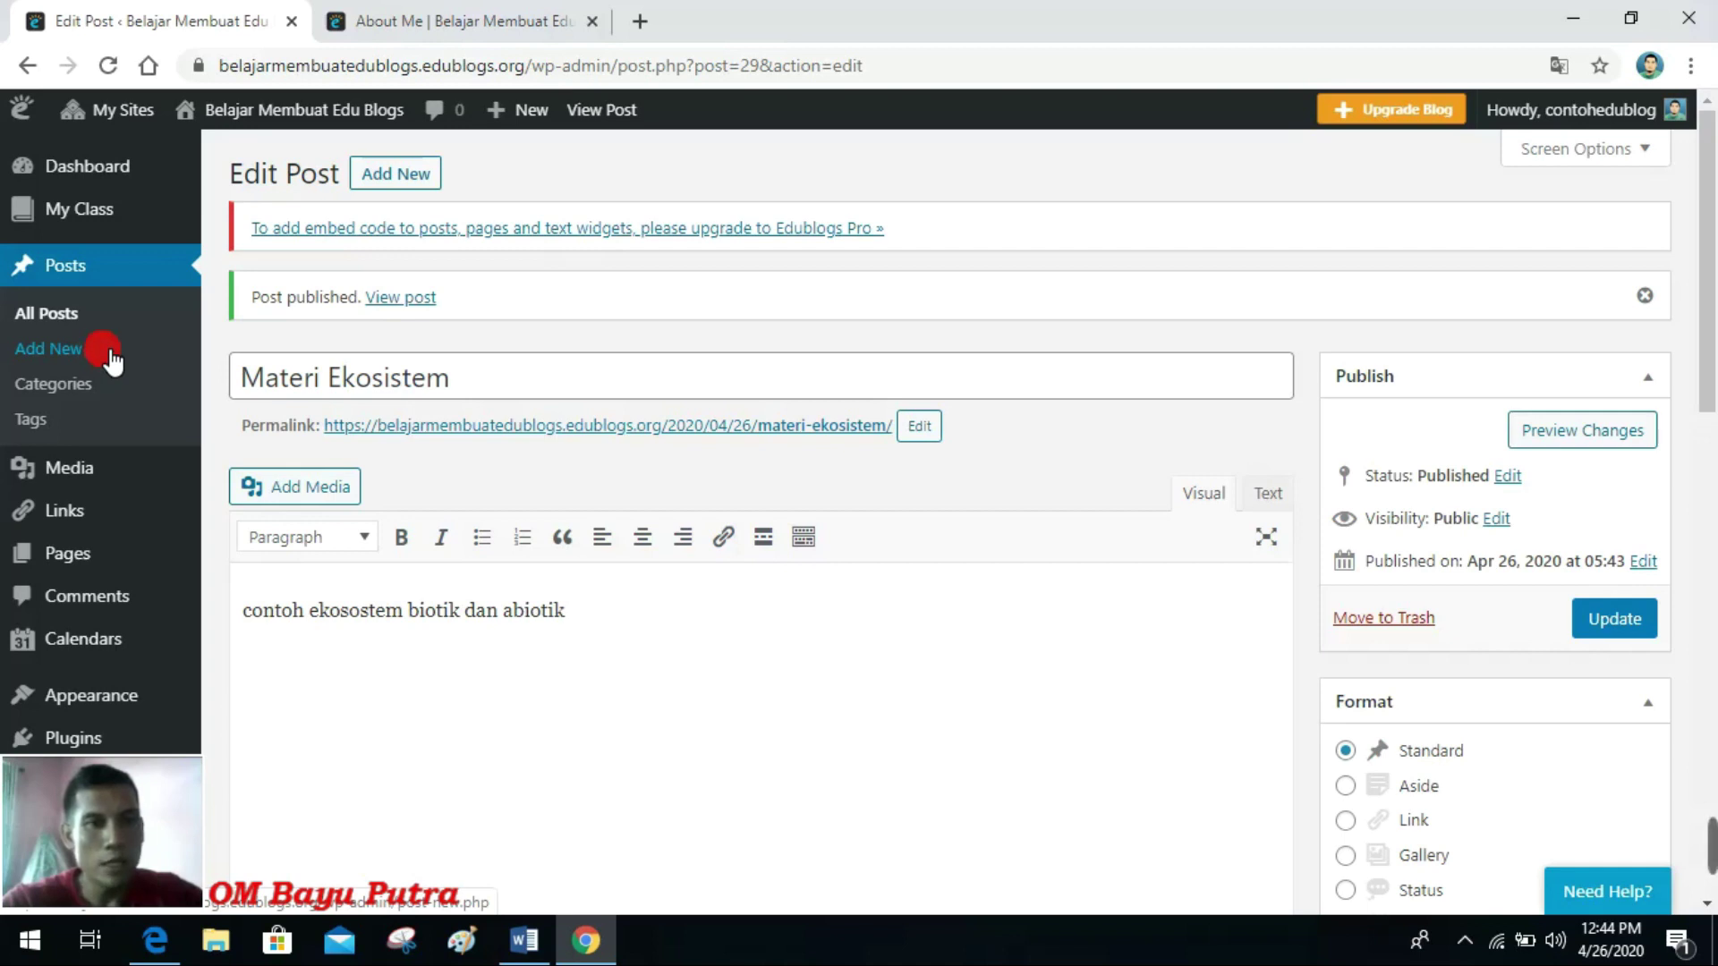
pyautogui.click(75, 355)
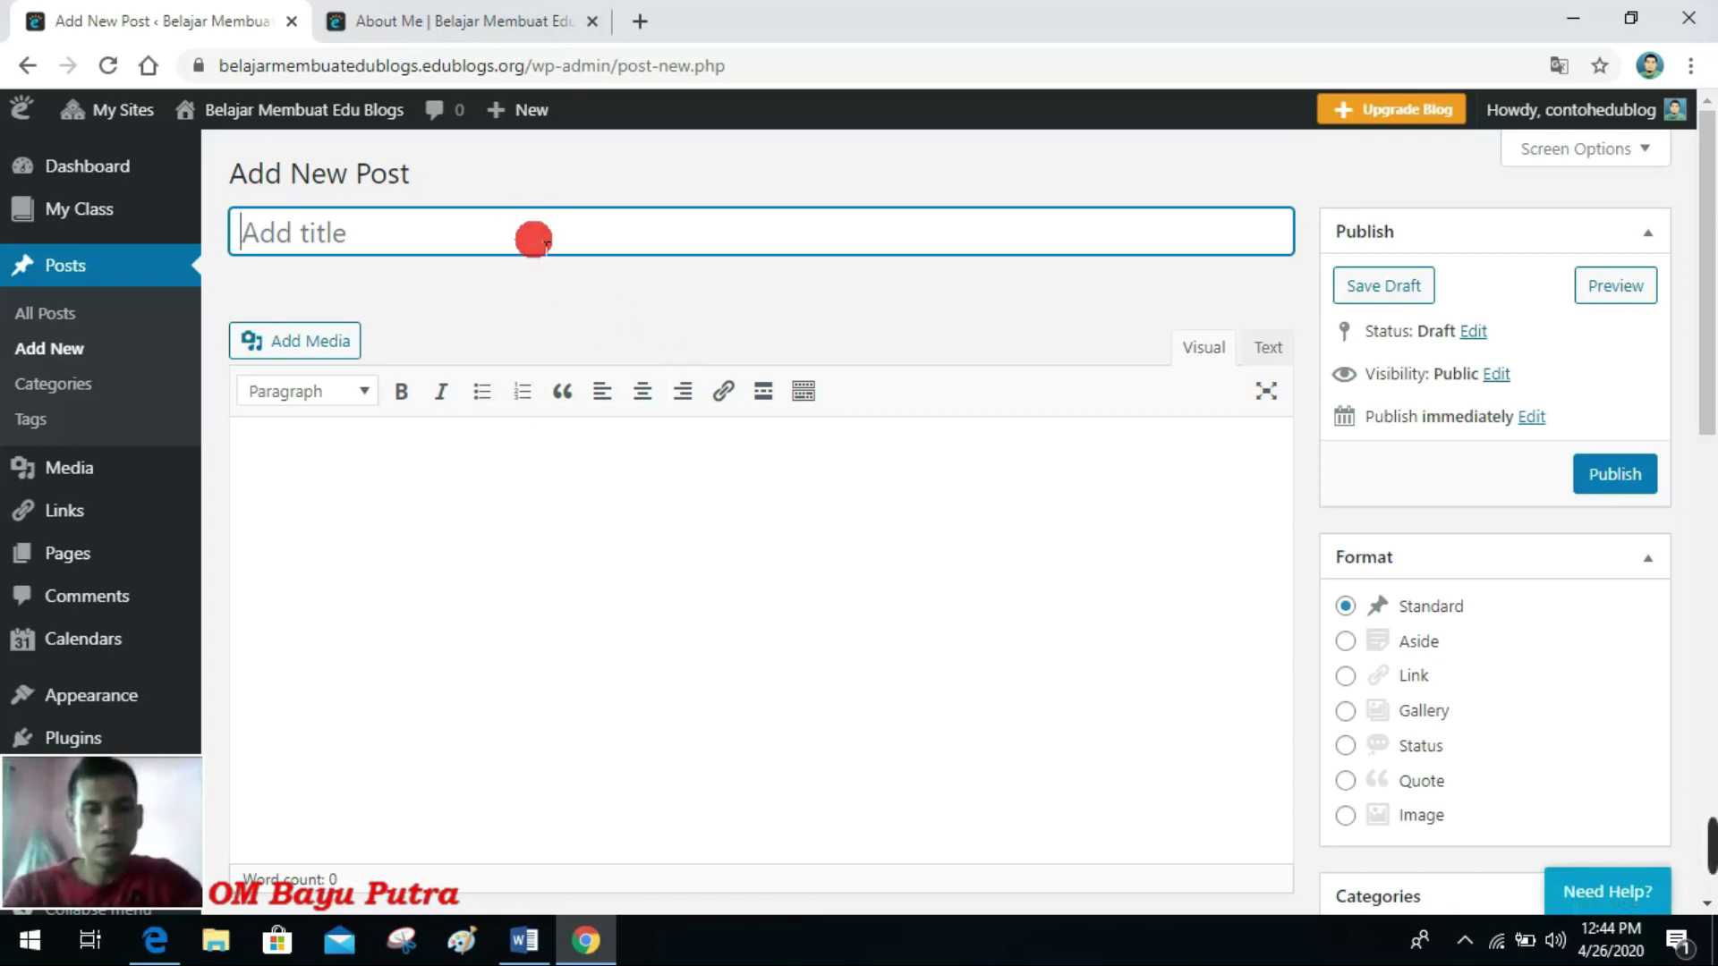
pyautogui.write('U')
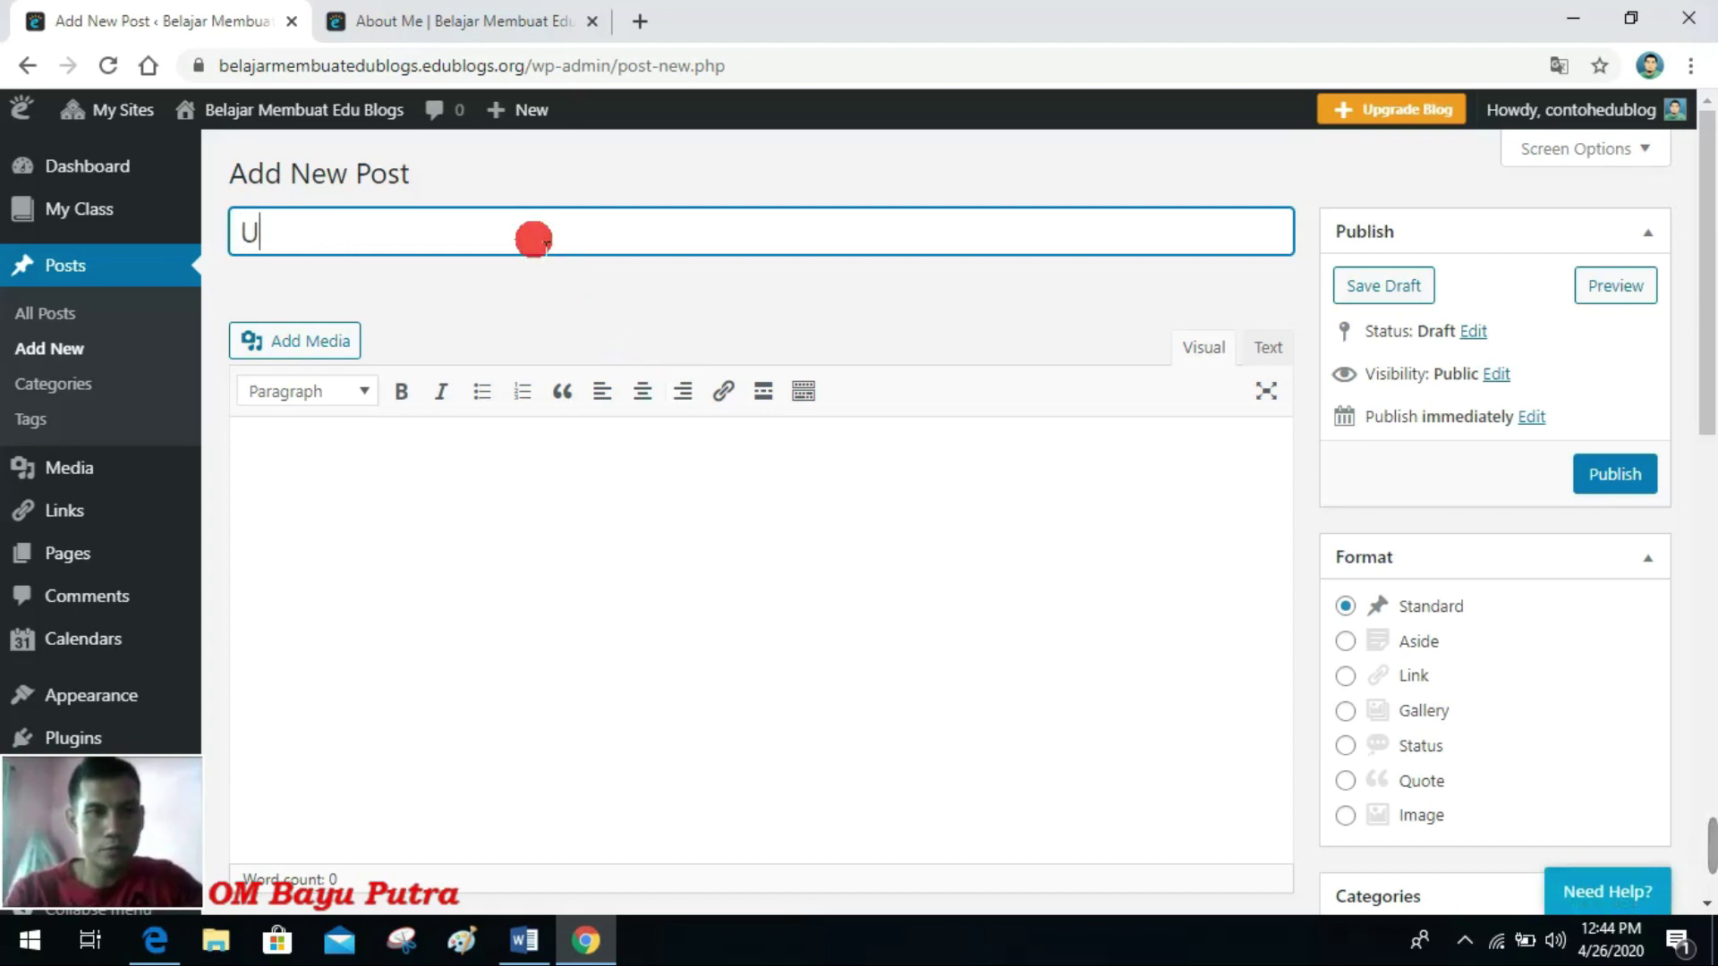
pyautogui.write('langan')
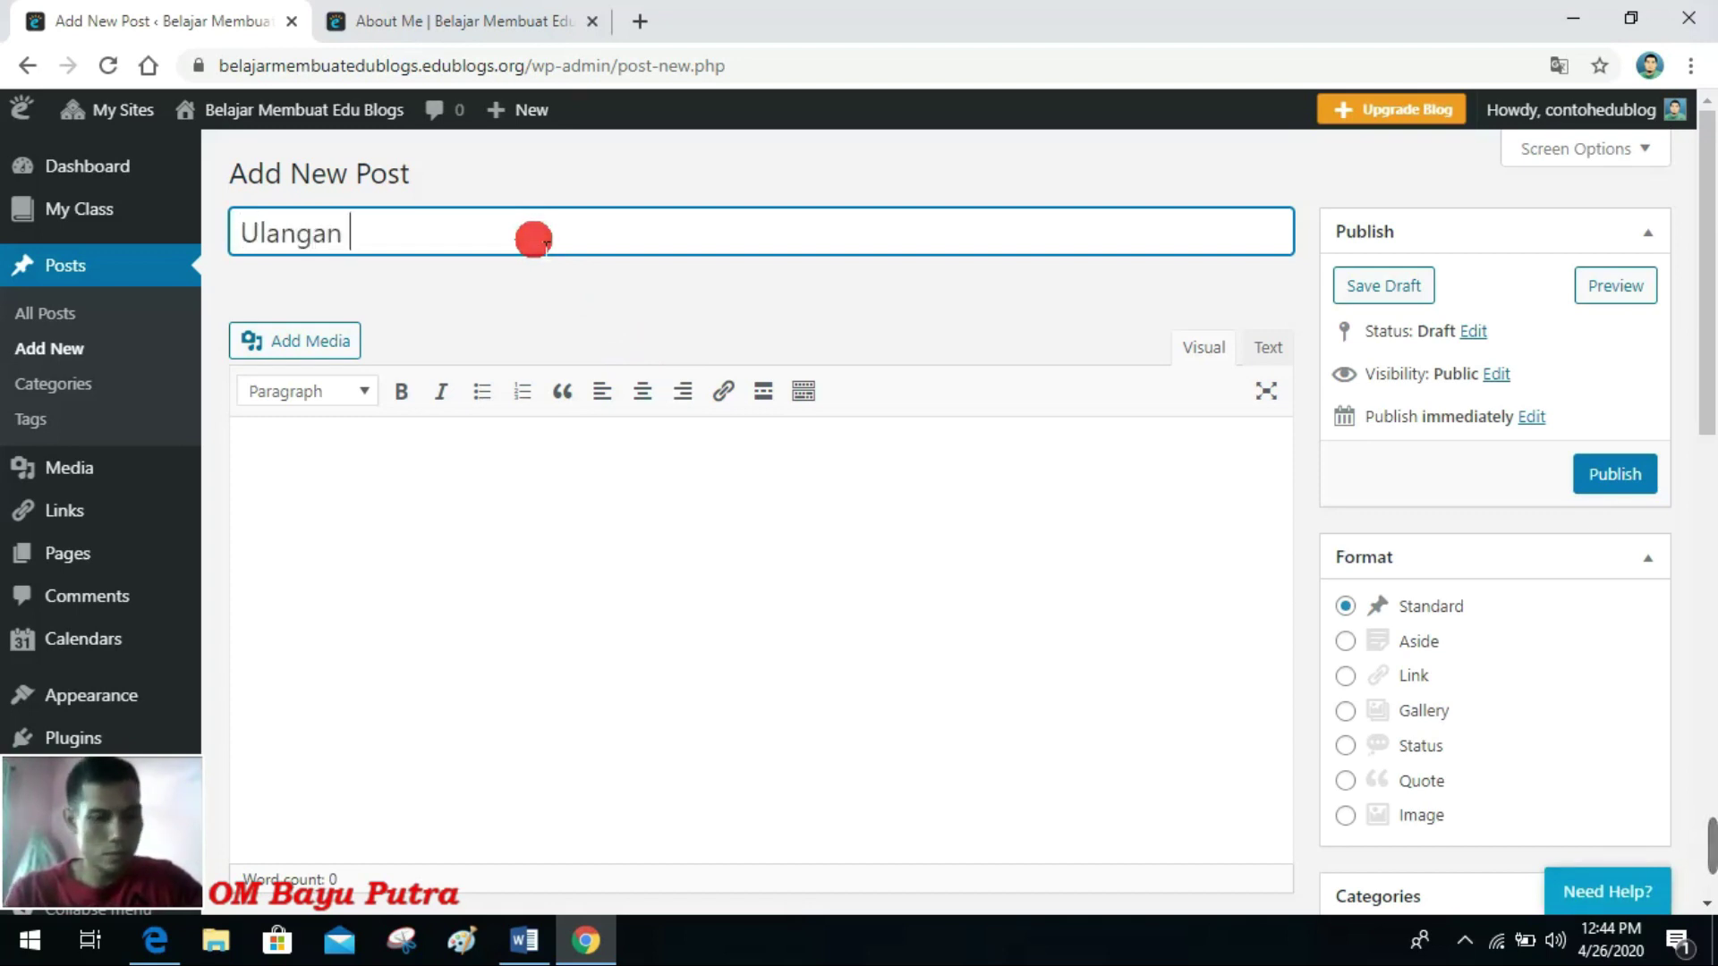
pyautogui.write('mester')
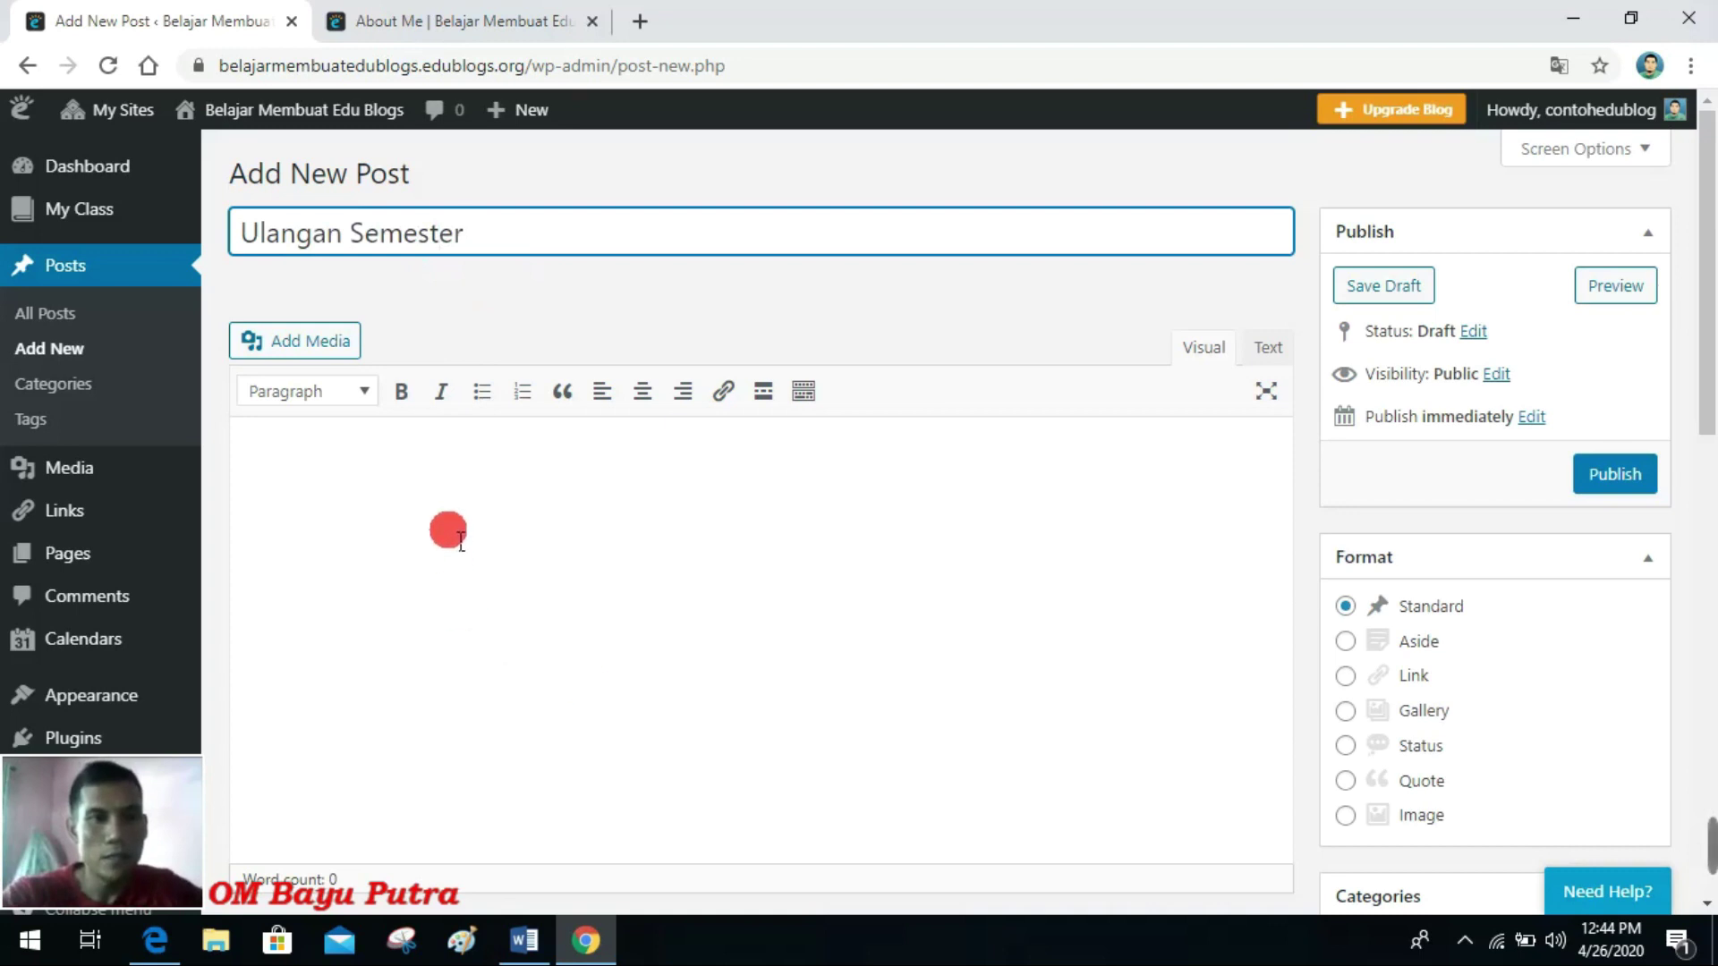
# Step: Write "kerjakanlah ulangan semester berikut ini, dengan cara mengklik link dibawah ini." as the first paragraph of the Ulangan Semester post
pyautogui.click(449, 501)
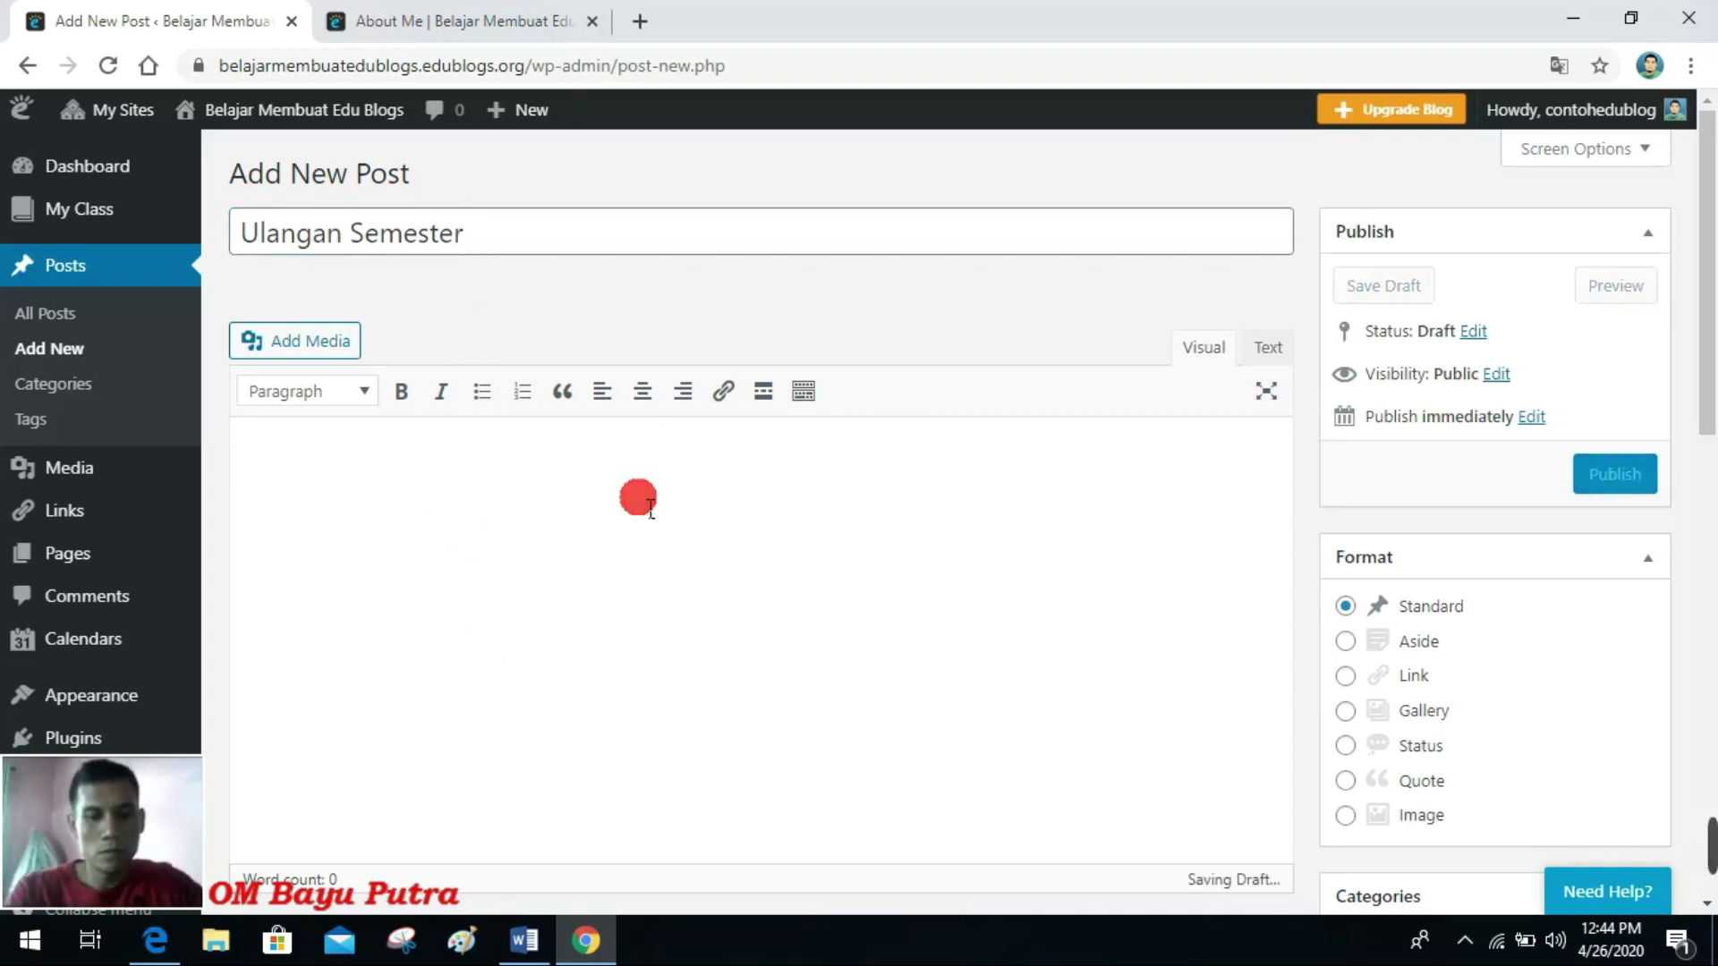
pyautogui.write('kerjakanlah u')
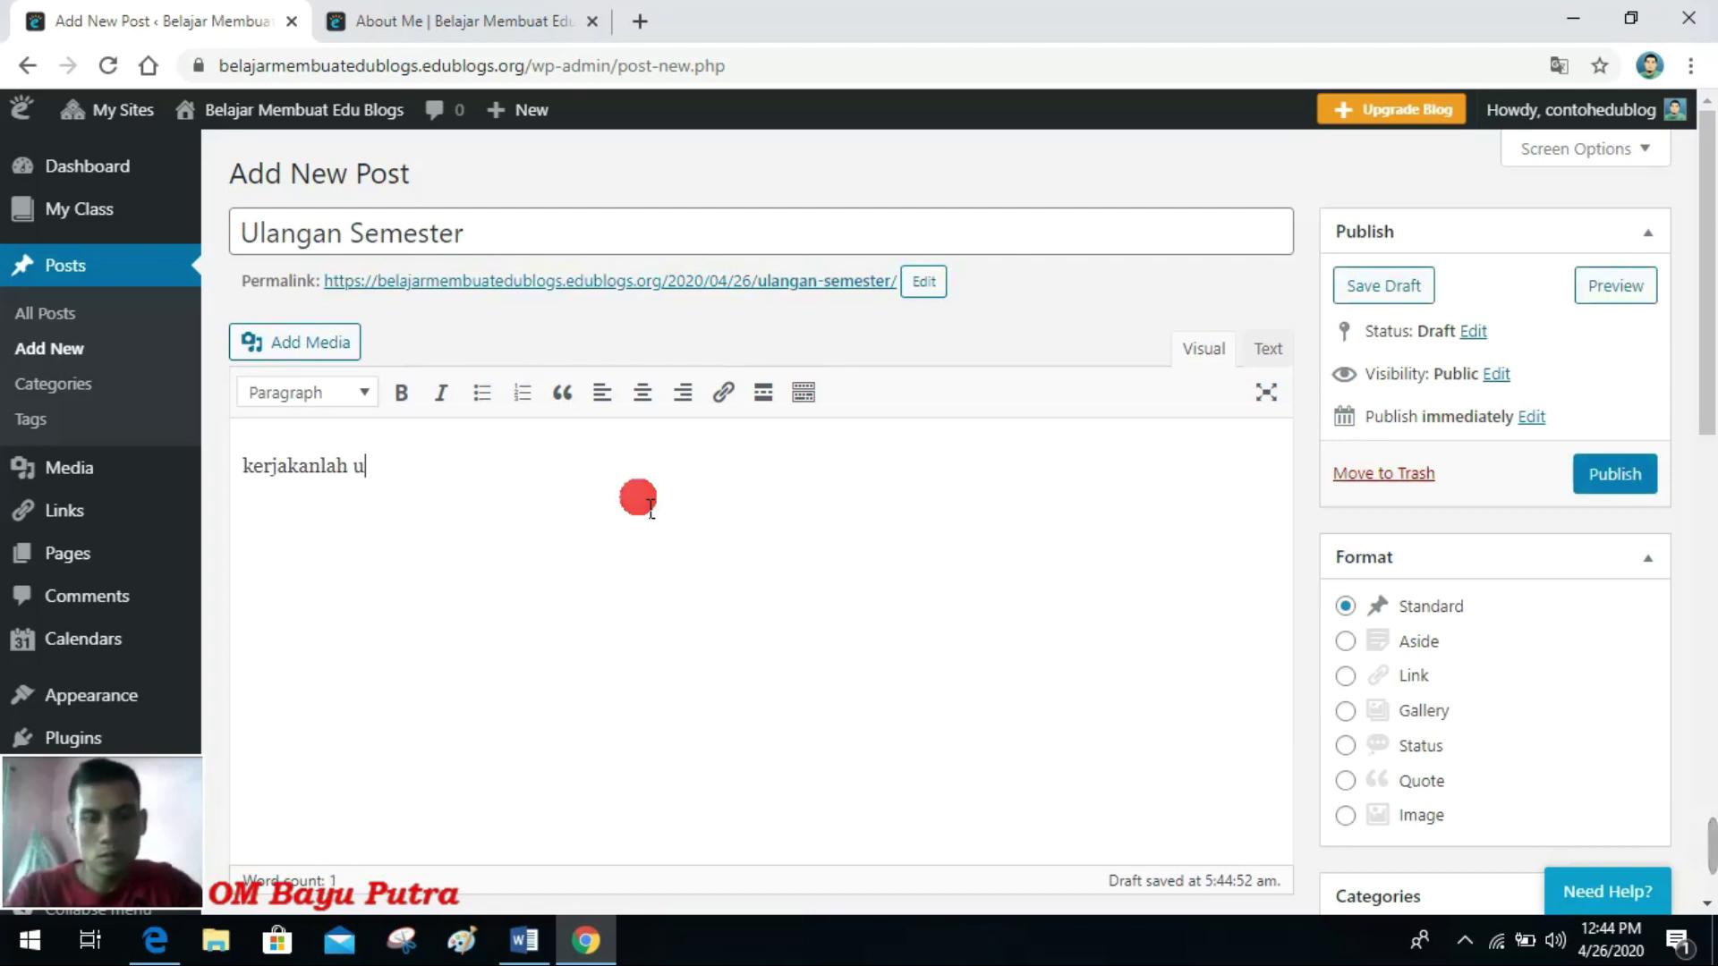
pyautogui.write('langan semester berikut ini')
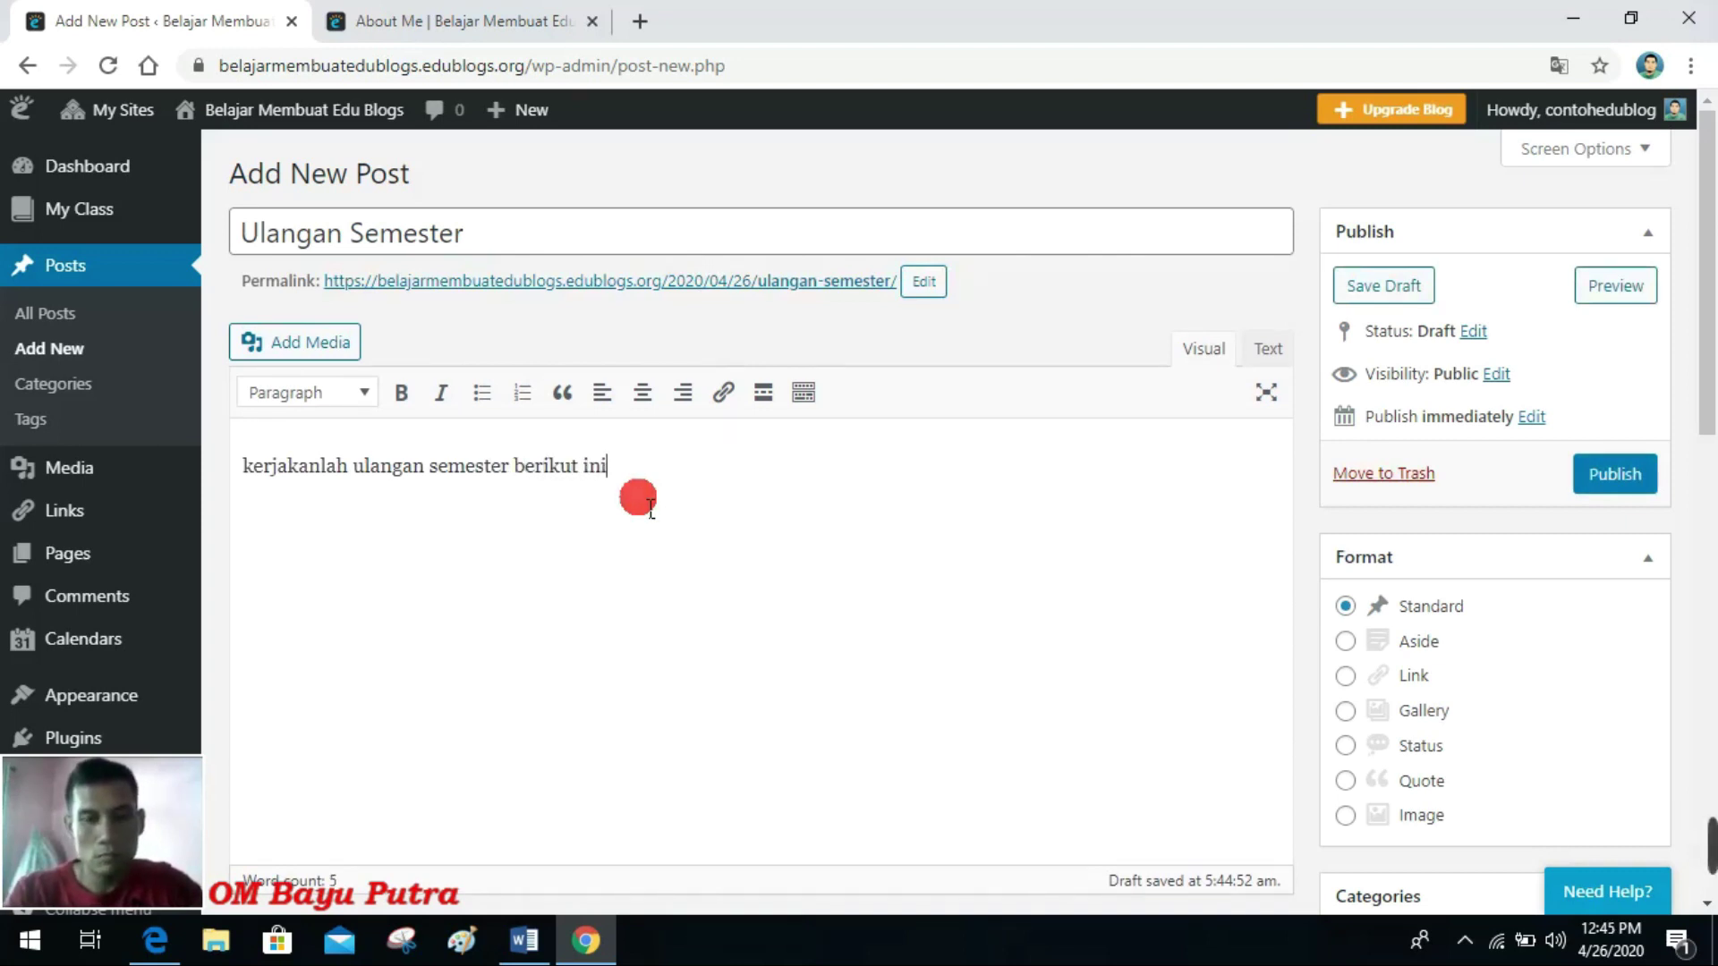
pyautogui.write(', dengan car')
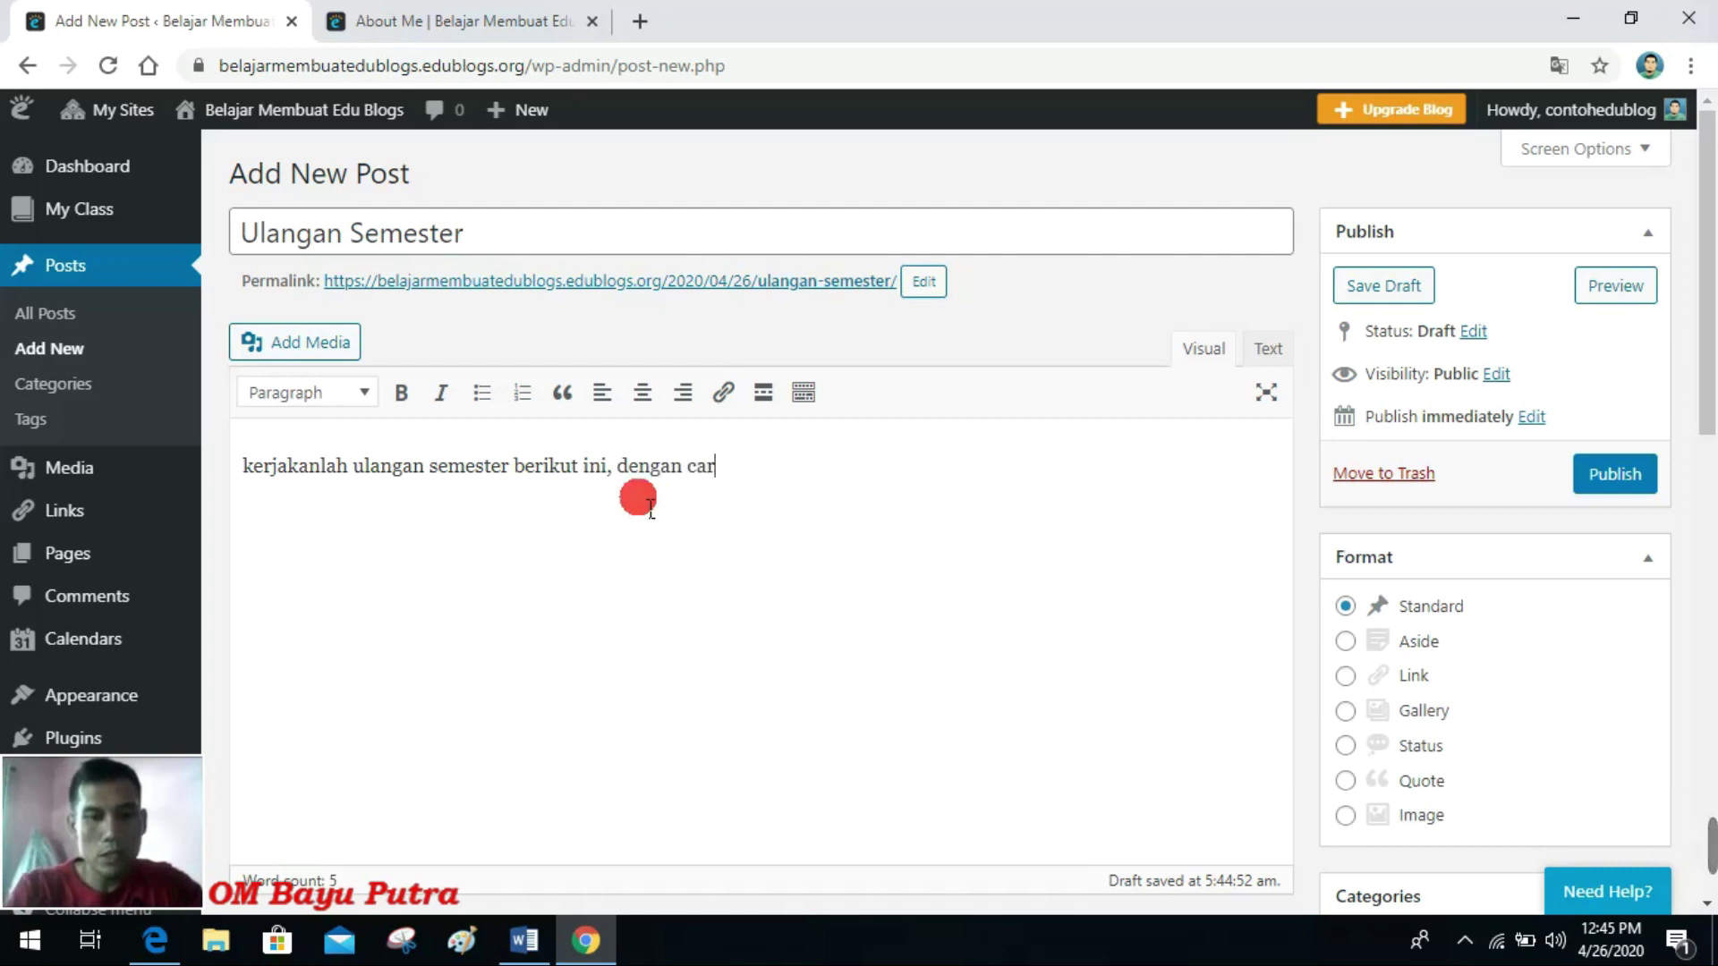
pyautogui.write('a meng')
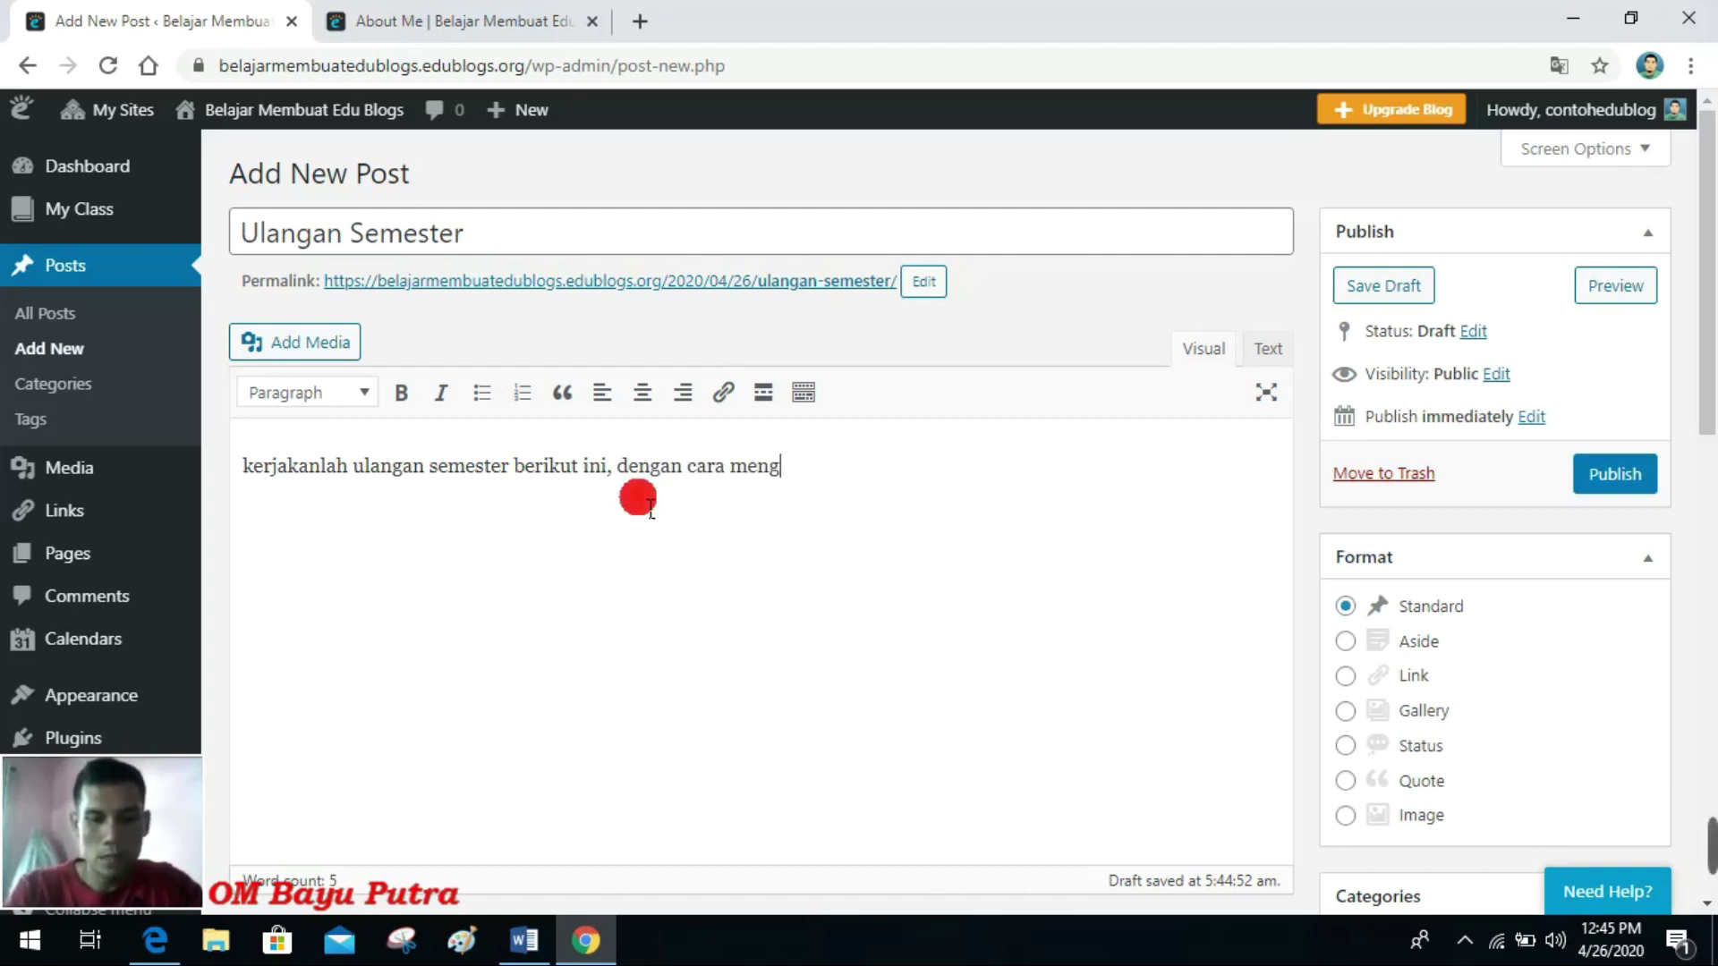
pyautogui.write('klik link dibawah ini.')
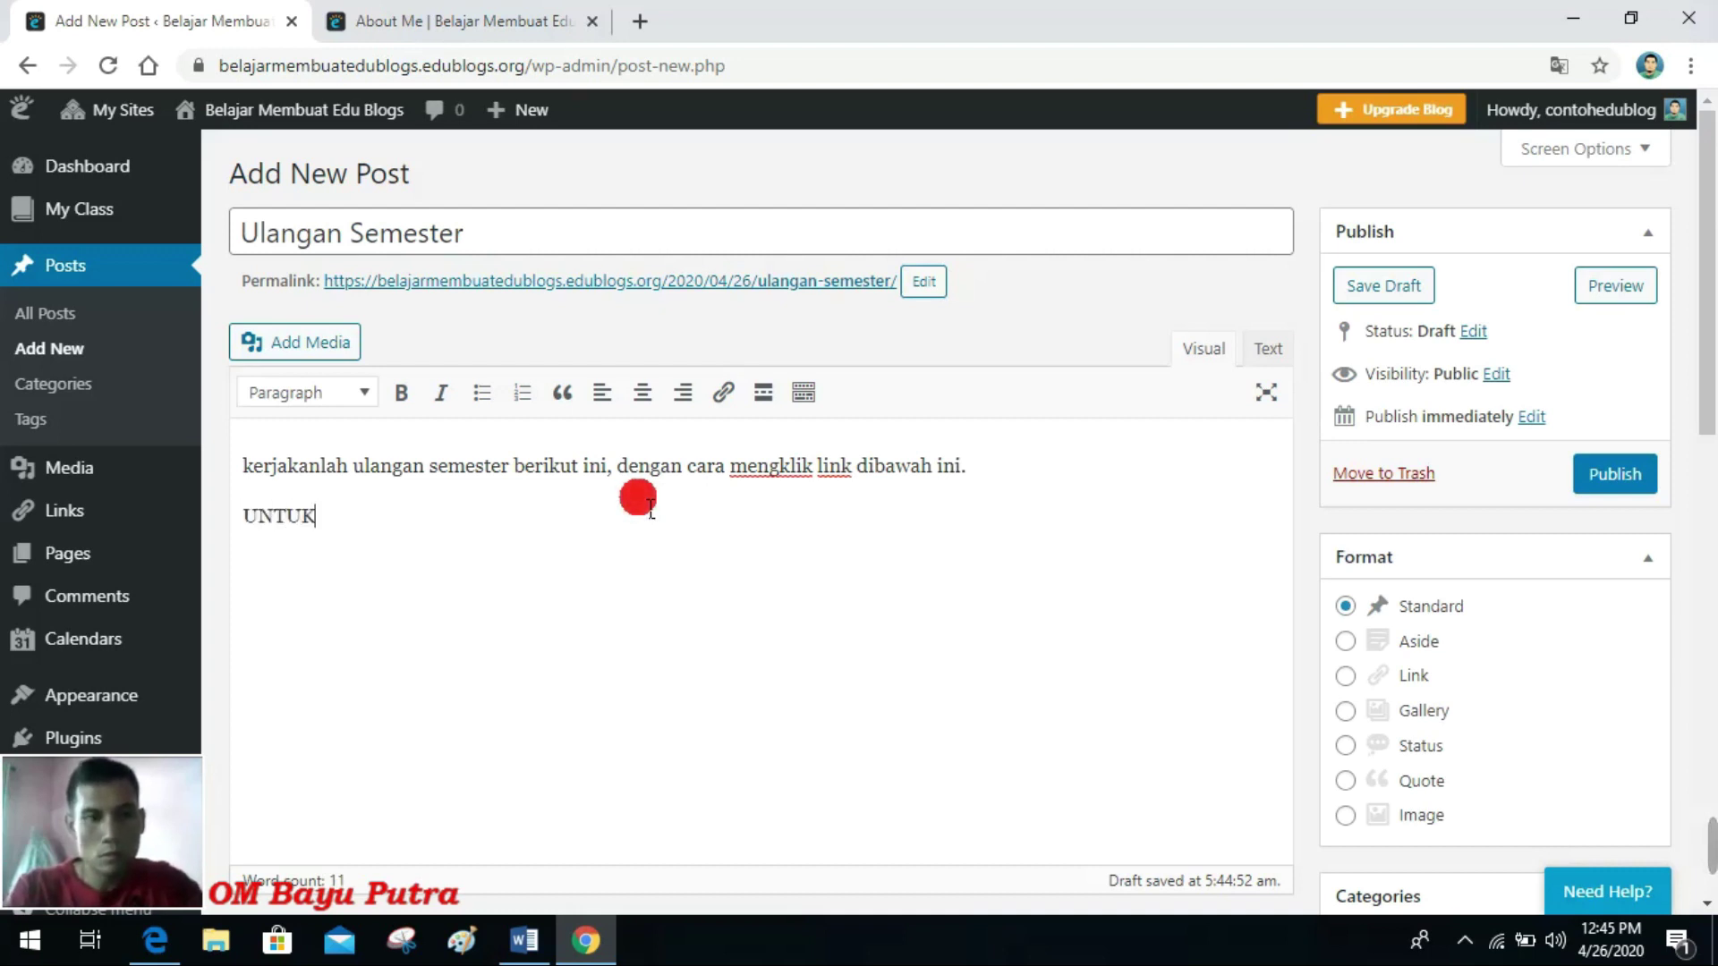
# Step: Add a second paragraph to the post body reading "UNTUK MENGERJAKAN ULANGAN SEMESTER KLIK LINK INI"
pyautogui.write('ENGE')
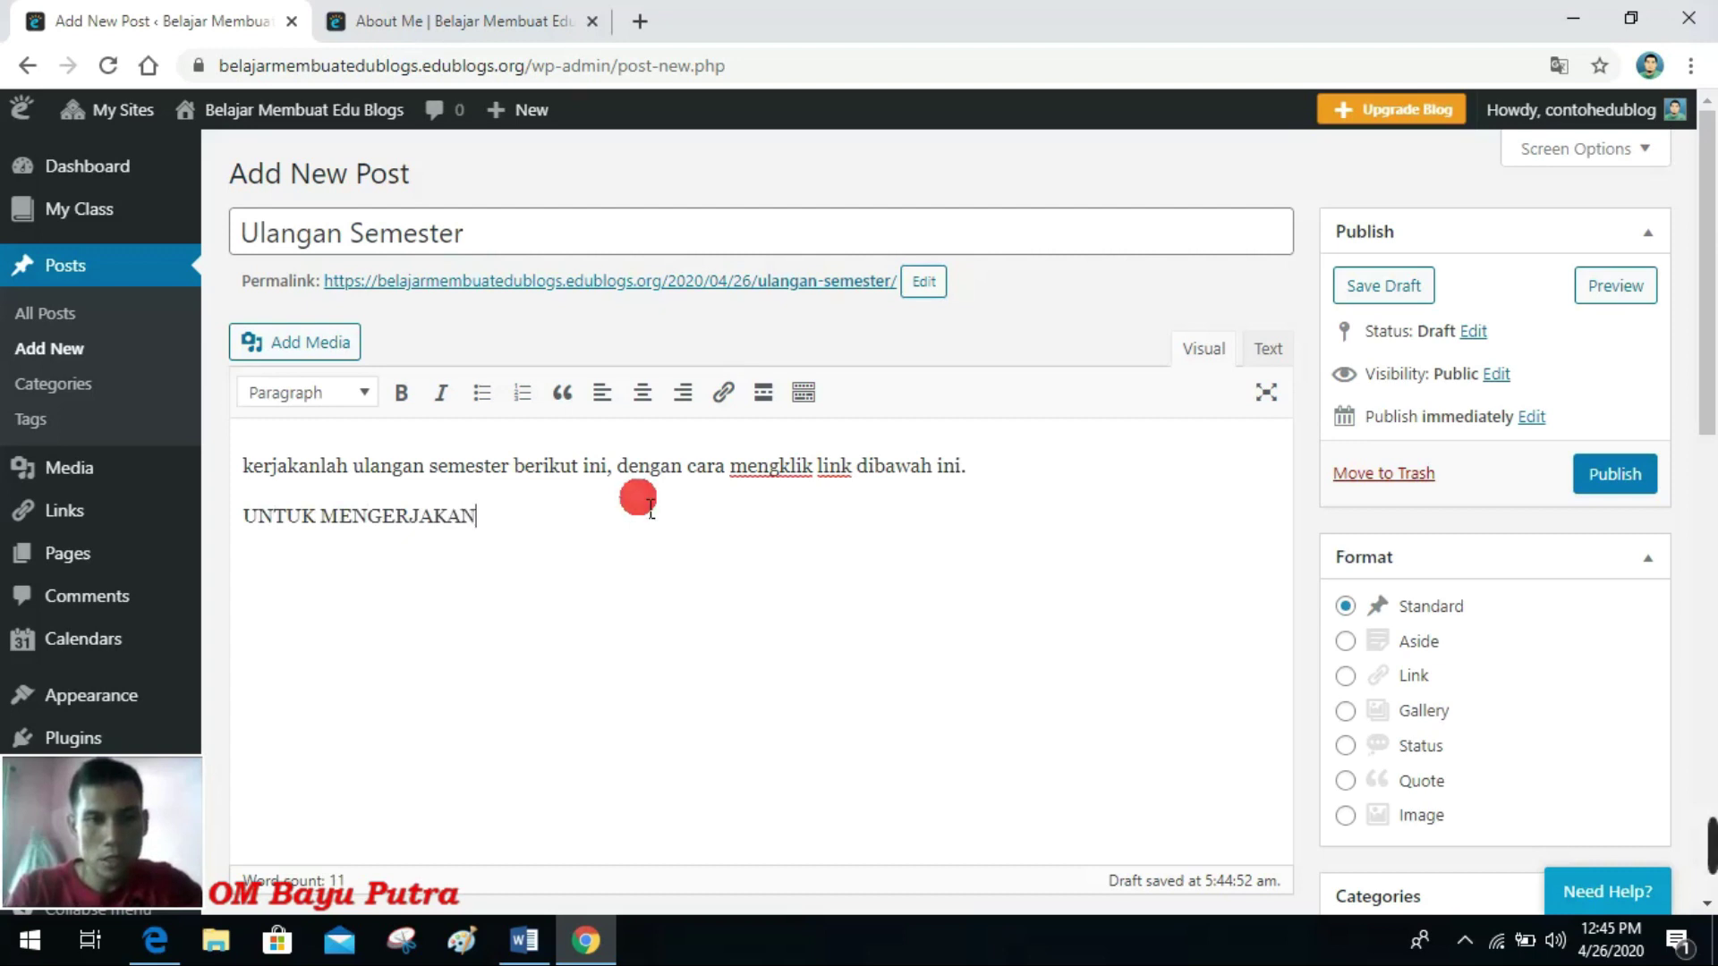
pyautogui.write('RJAKAN')
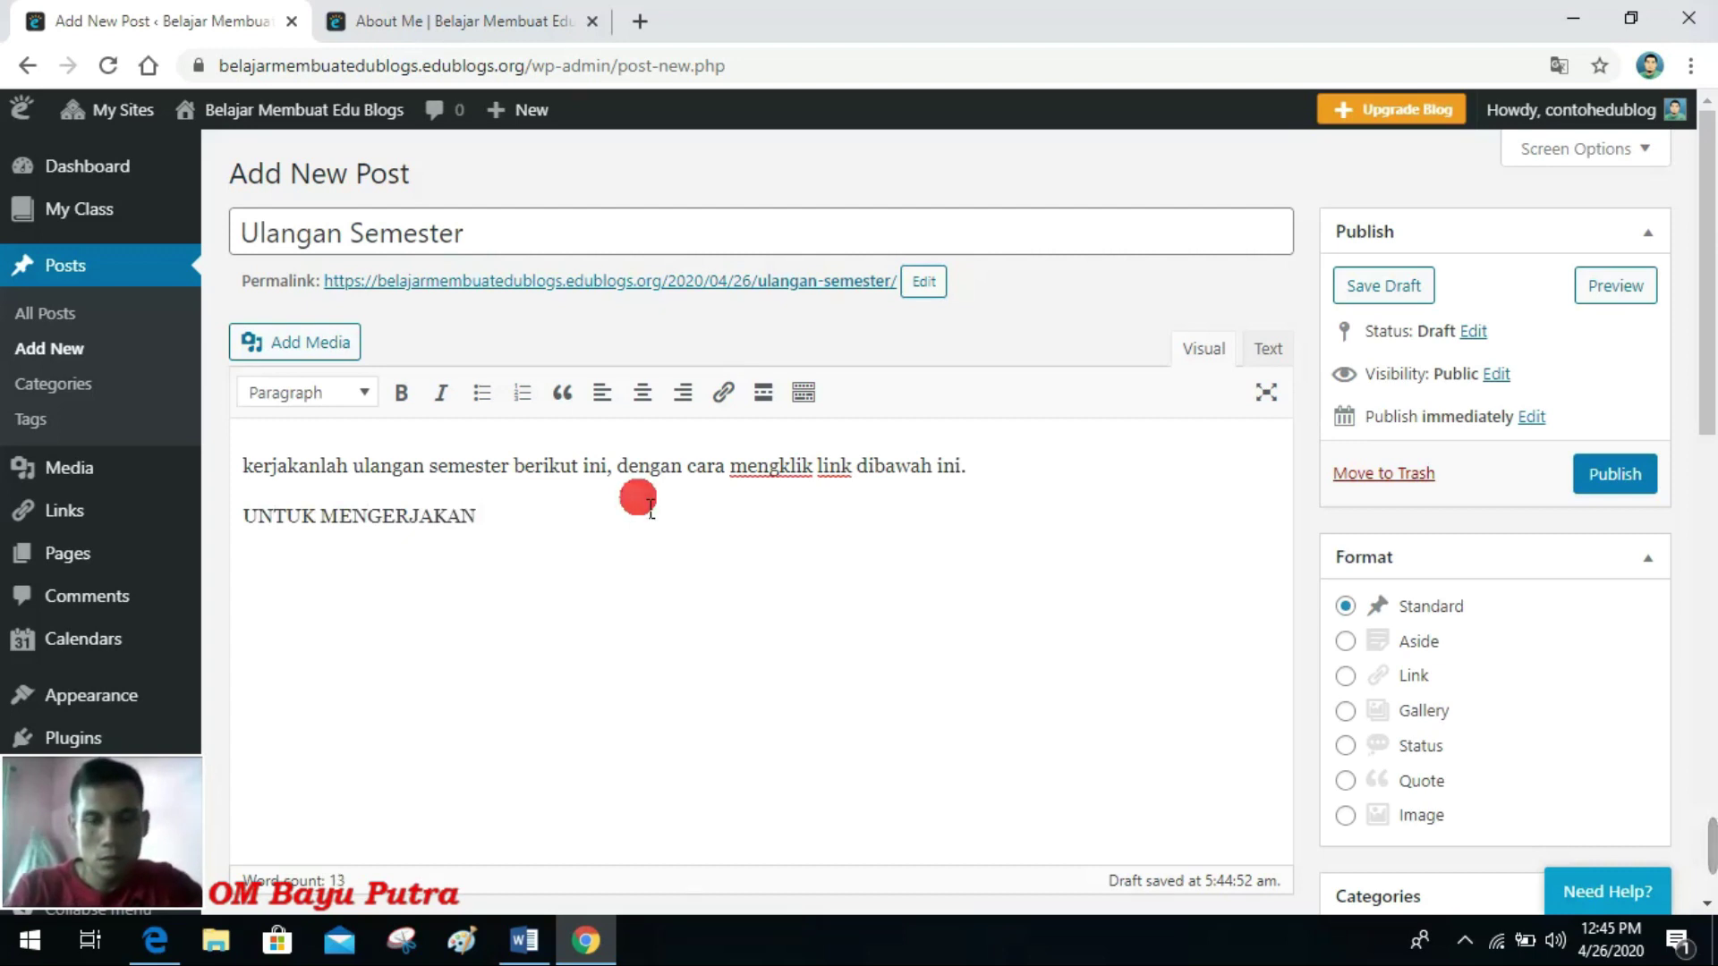
pyautogui.write(' ULANGAN SEME')
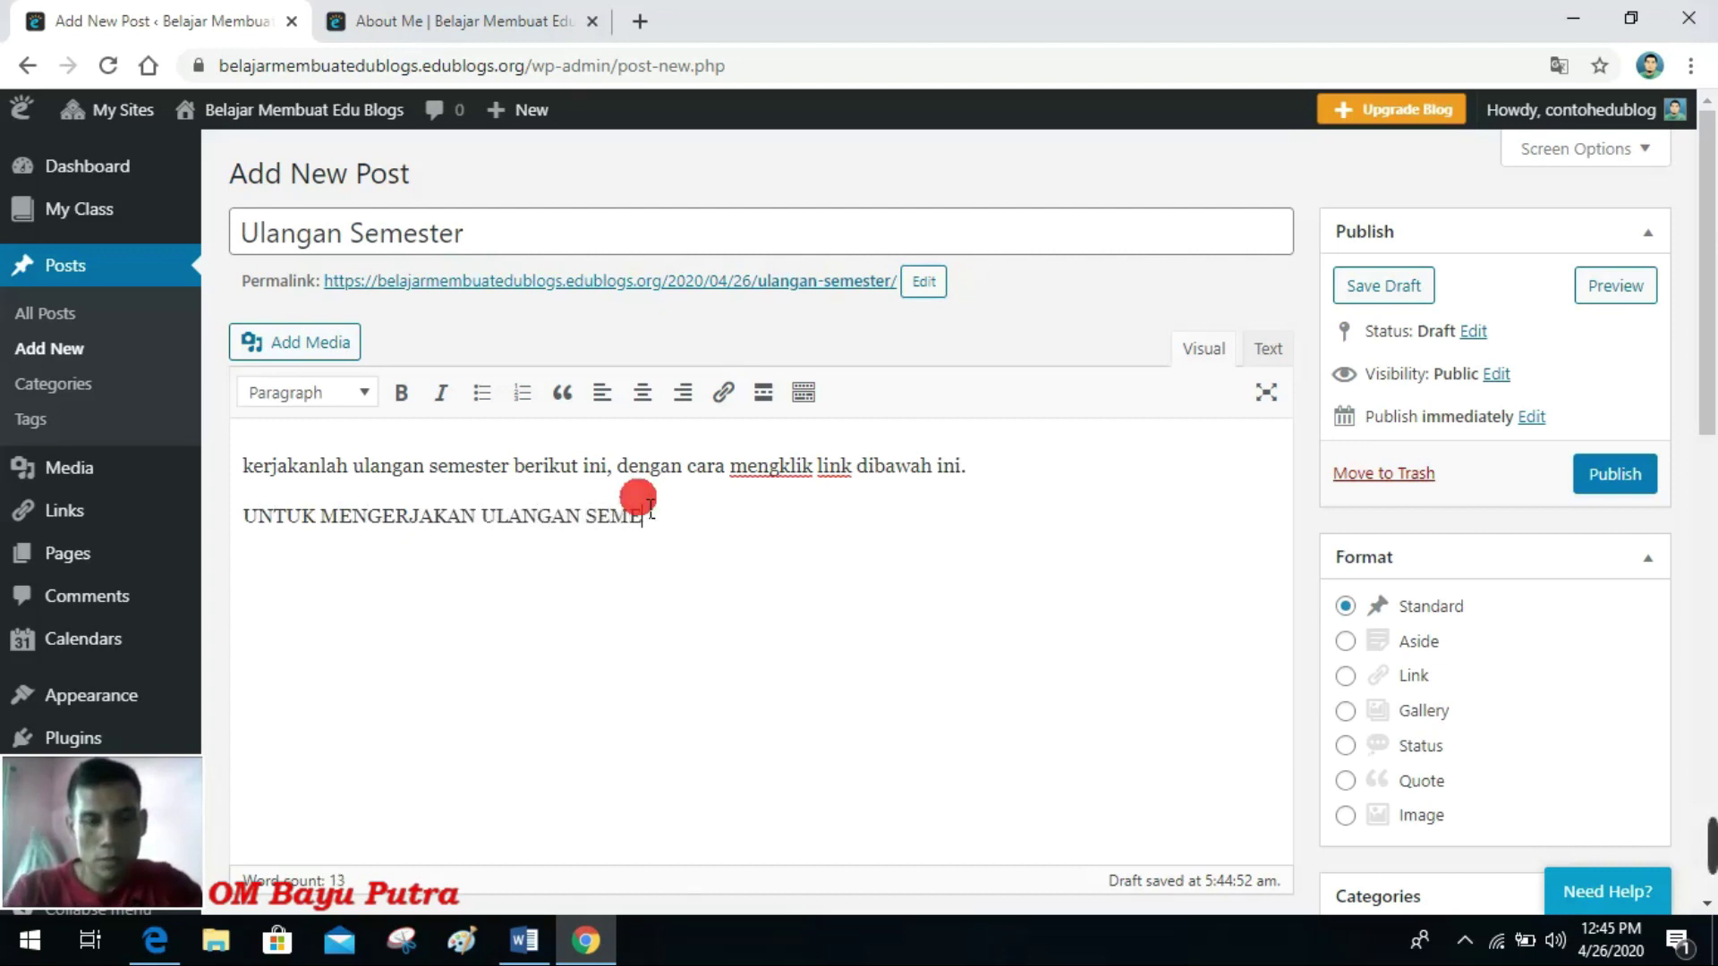
pyautogui.write('STER KL')
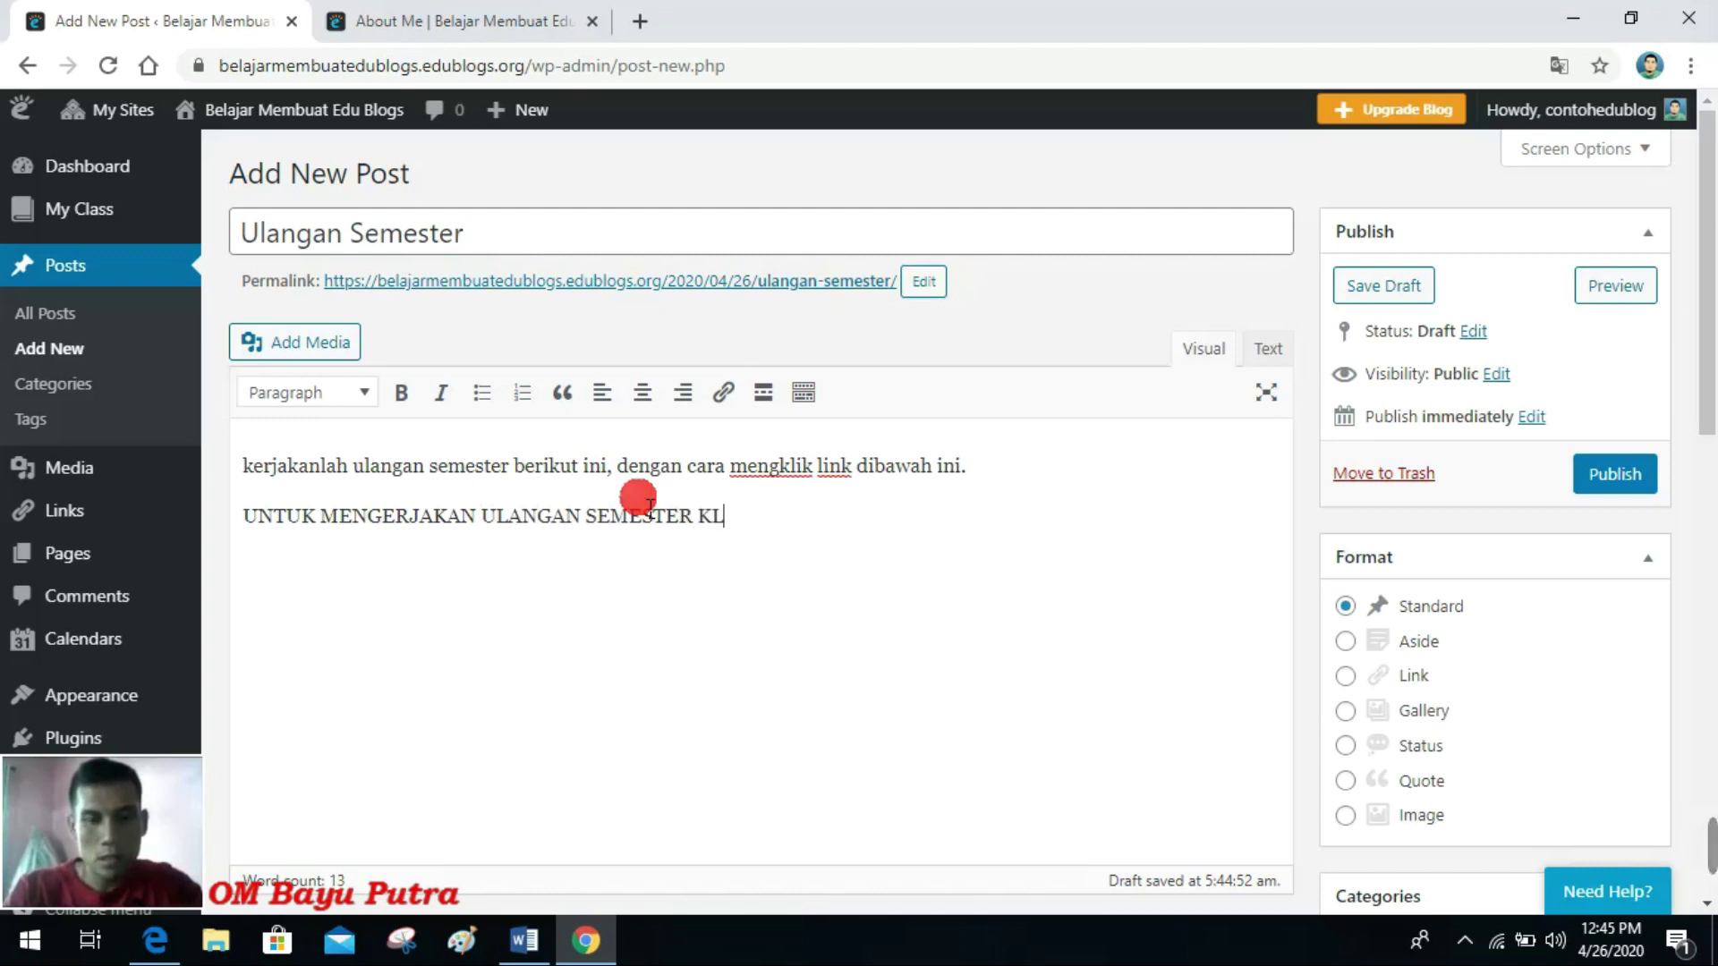
pyautogui.write('IK LINK')
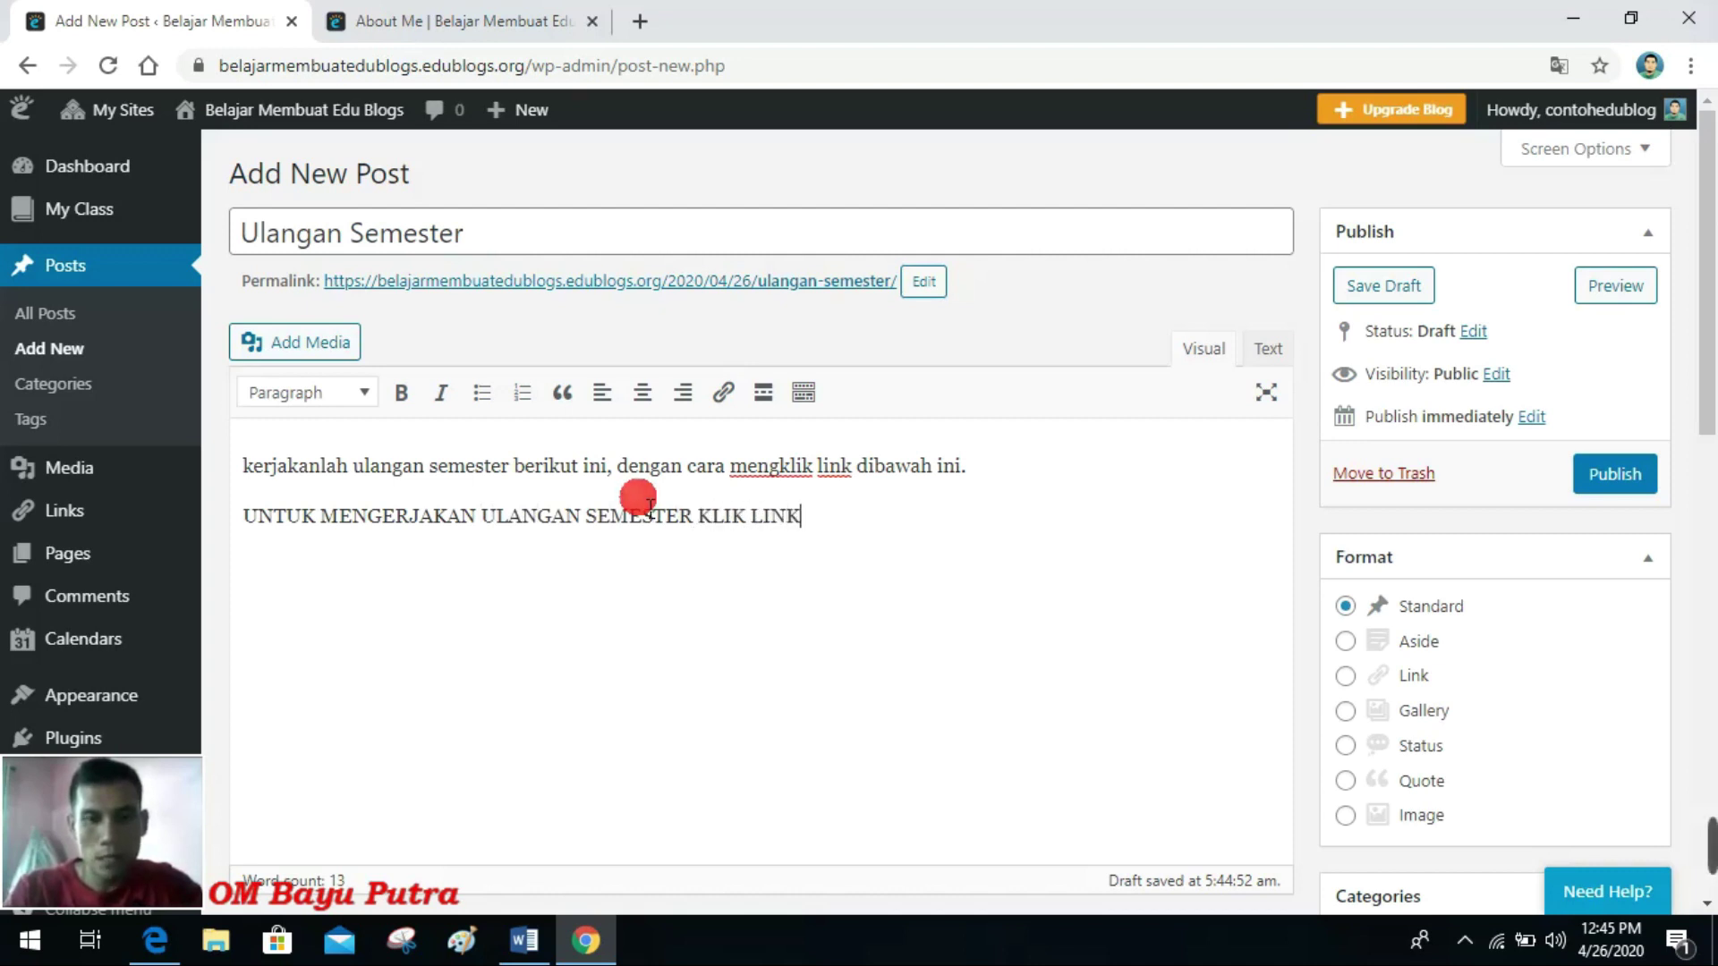
pyautogui.write(' INI')
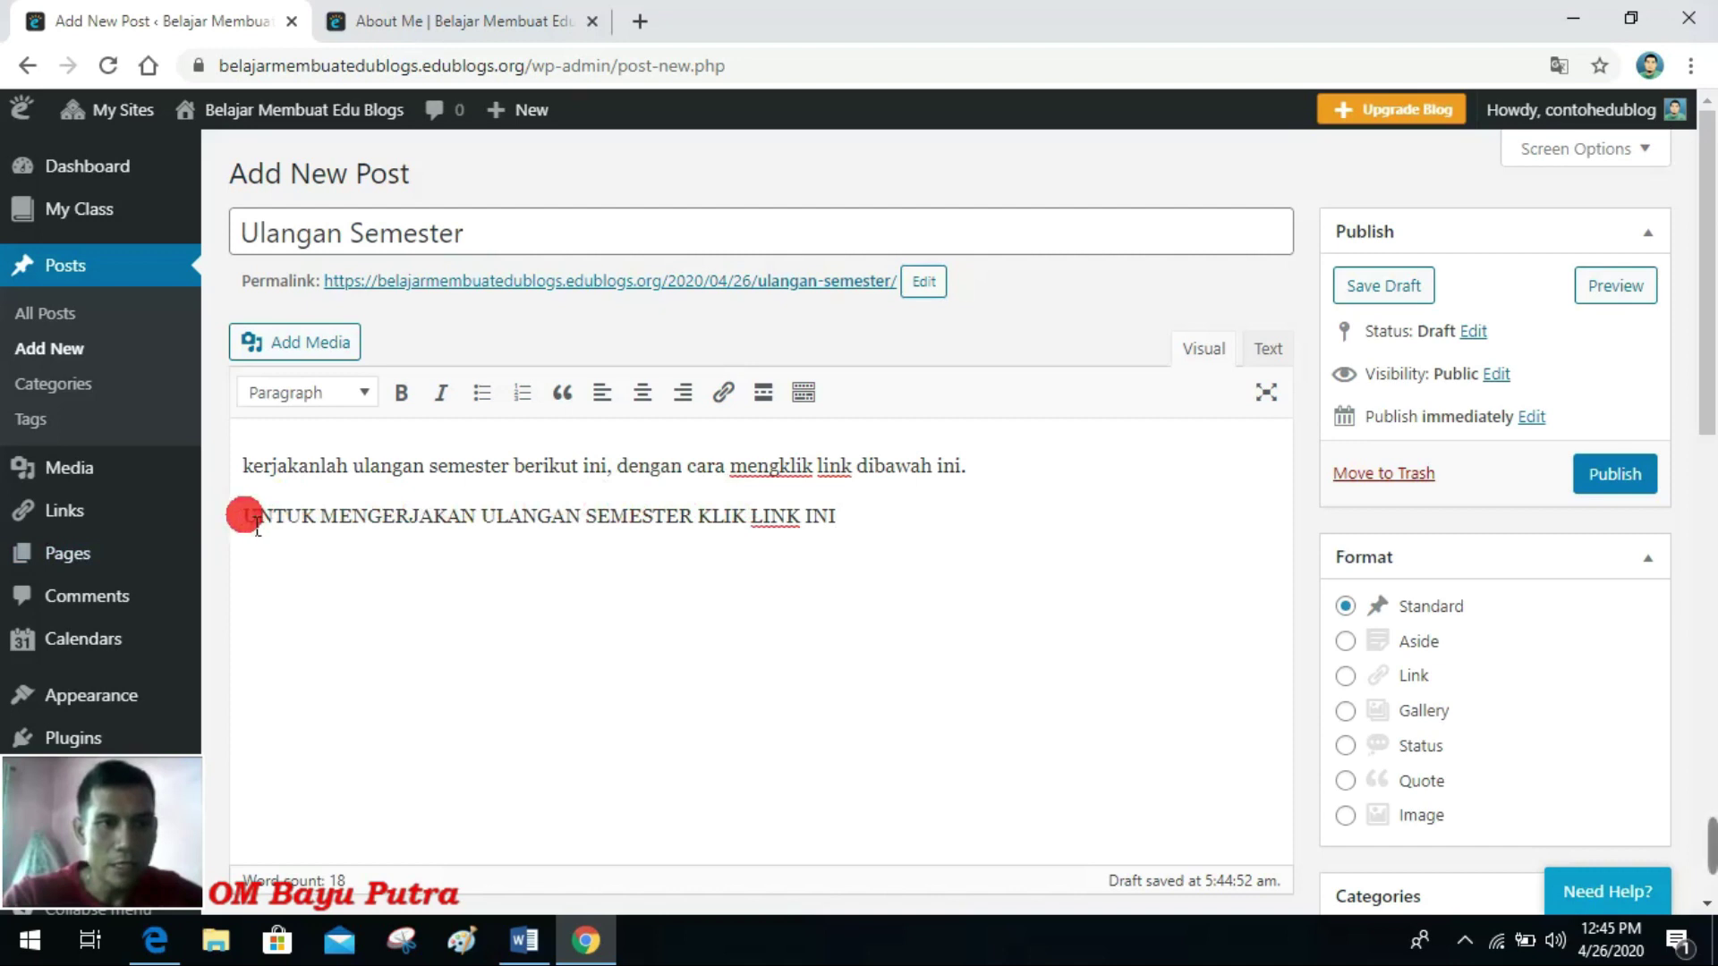
pyautogui.moveTo(245, 517); pyautogui.dragTo(839, 550)
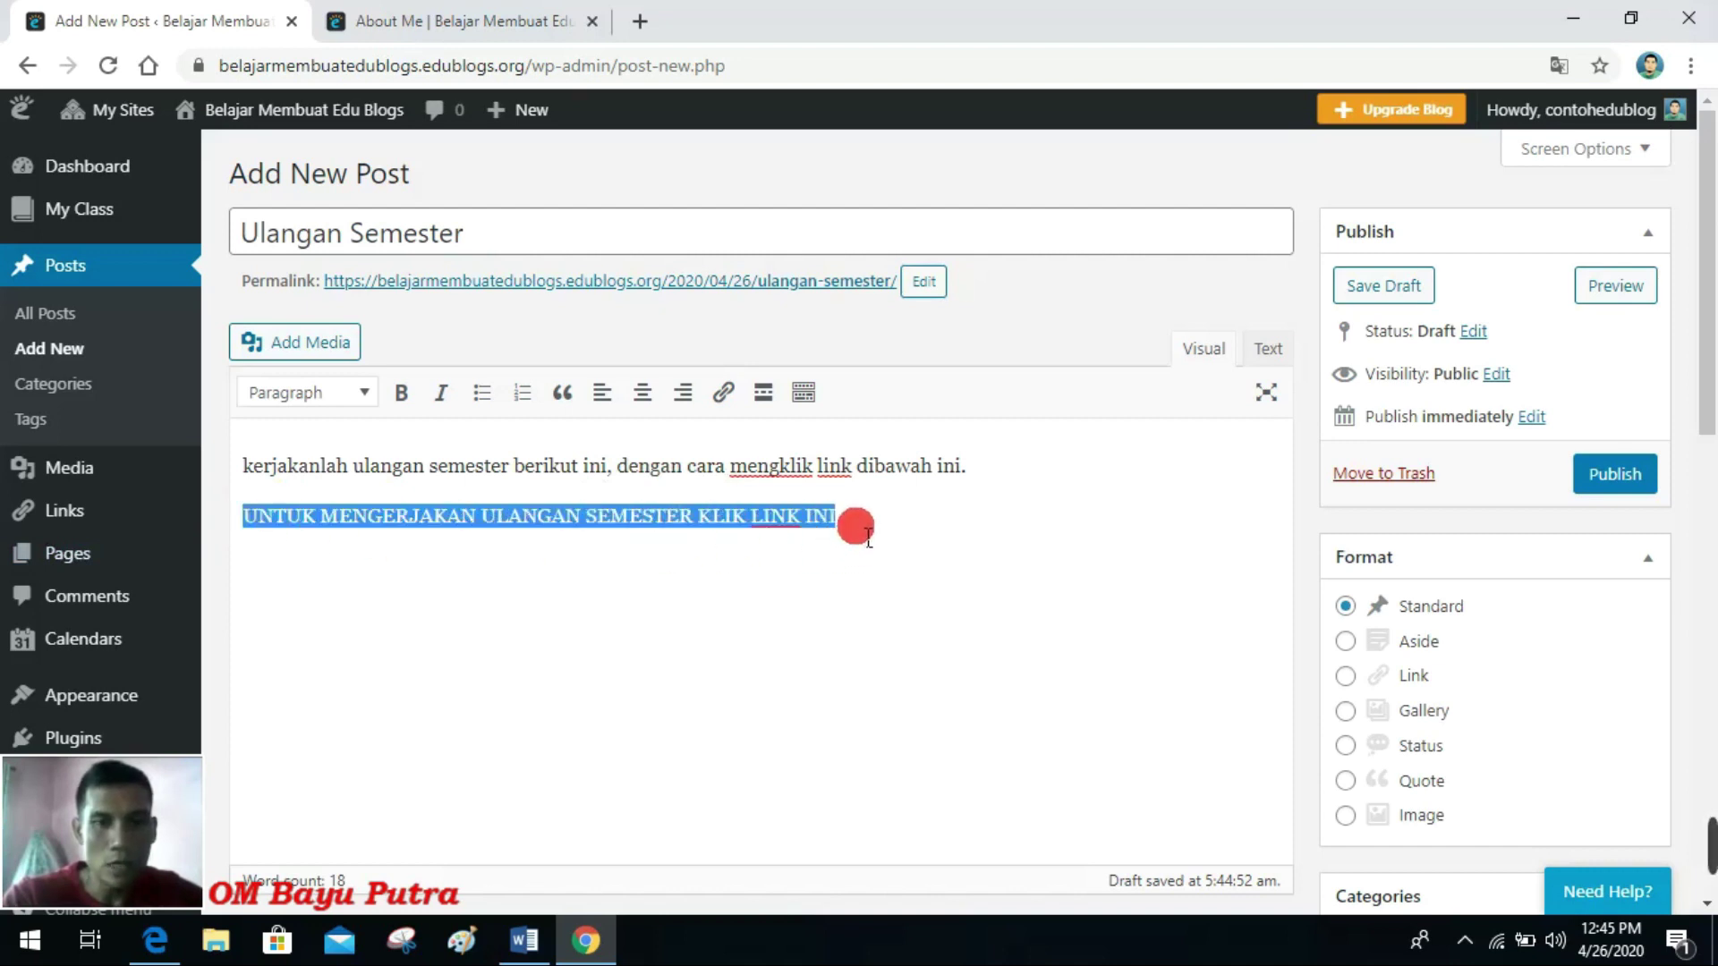
pyautogui.click(850, 528)
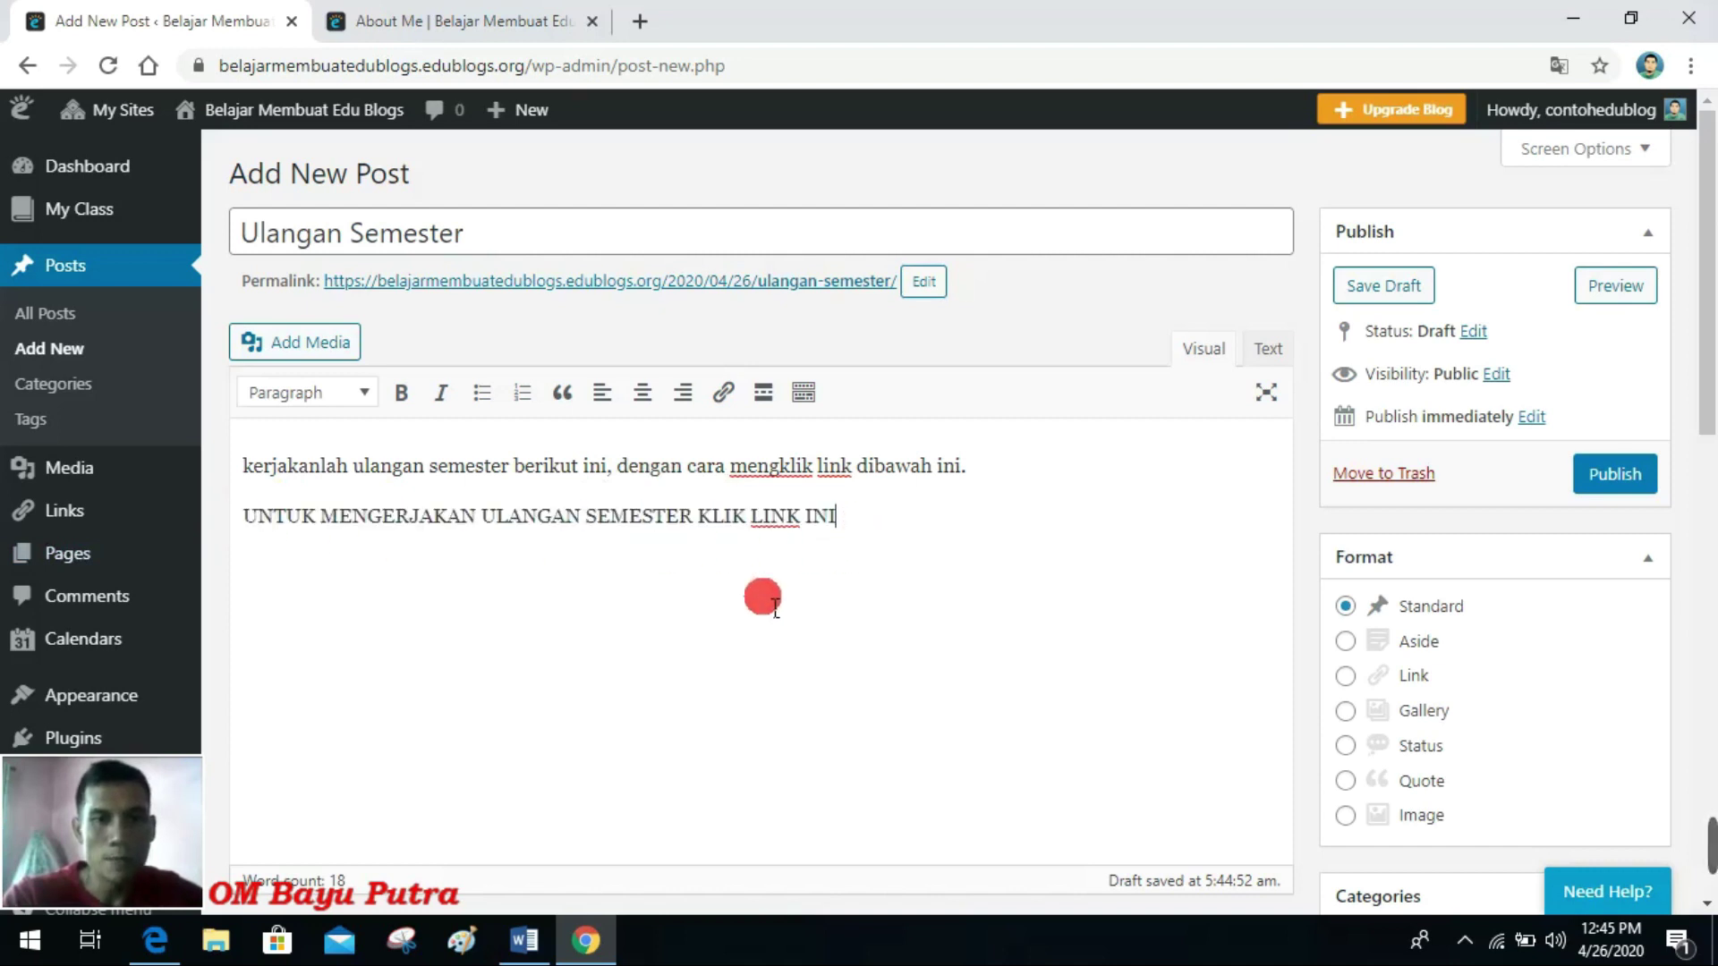
# Step: Replace the blog's About Me page with a new browser tab and search the web for "google form"
pyautogui.click(526, 36)
pyautogui.click(632, 21)
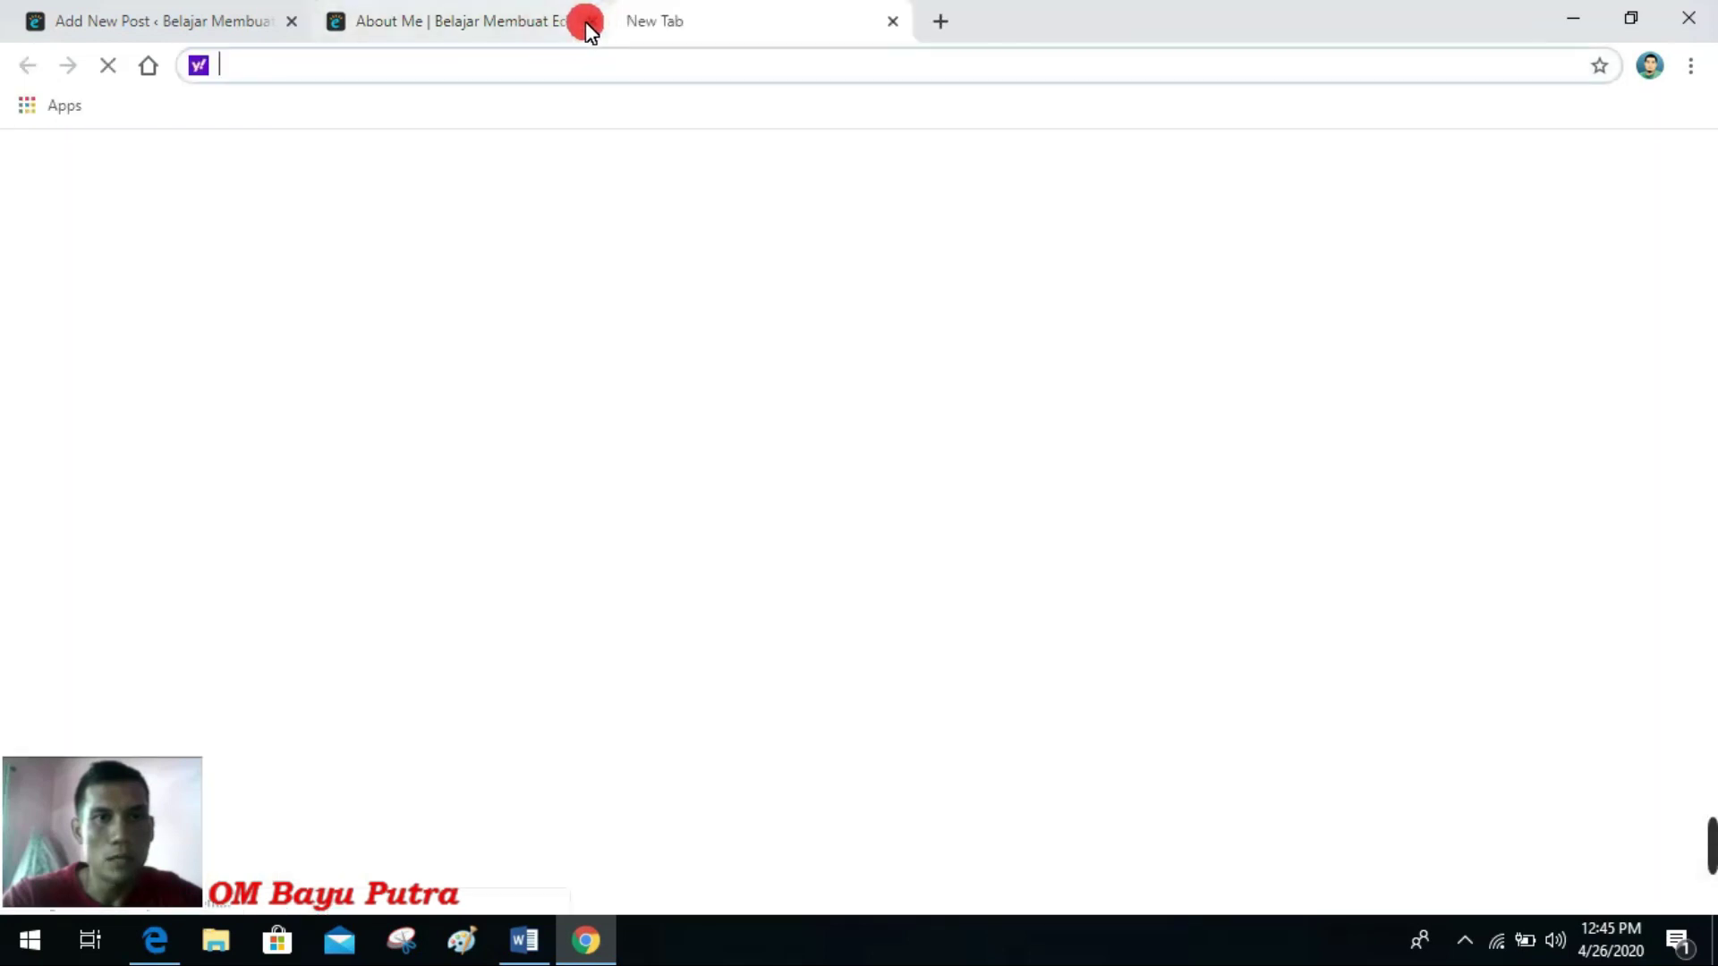
pyautogui.click(586, 22)
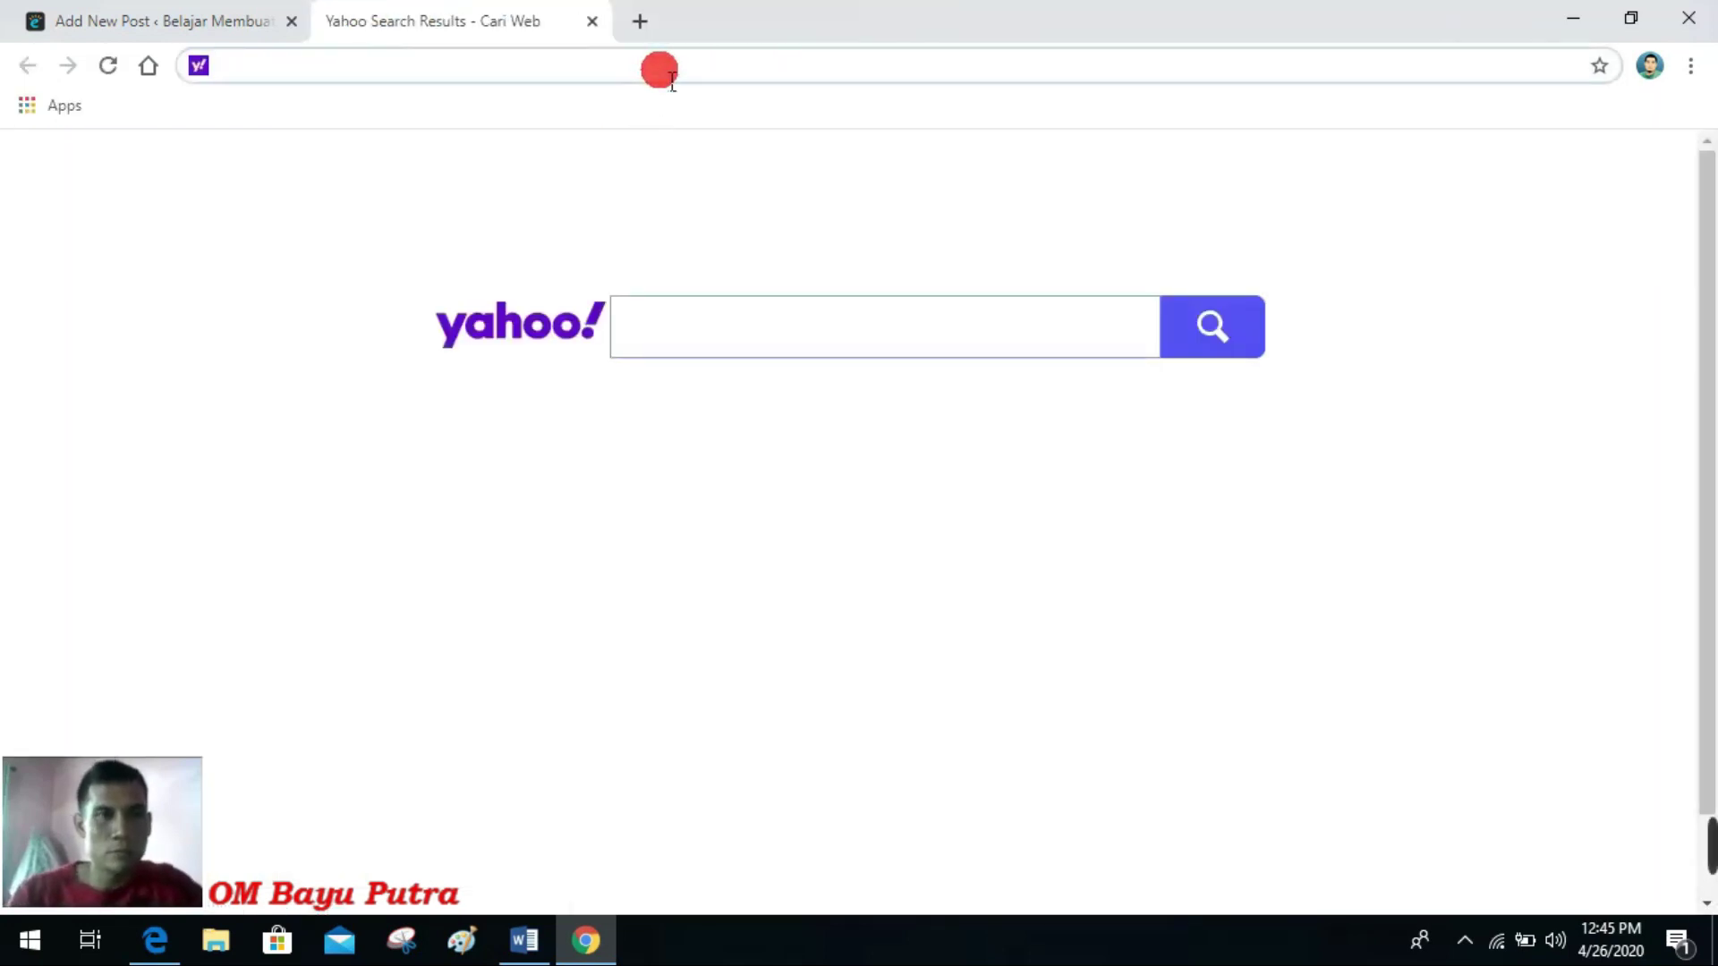
pyautogui.write('GOOGLE')
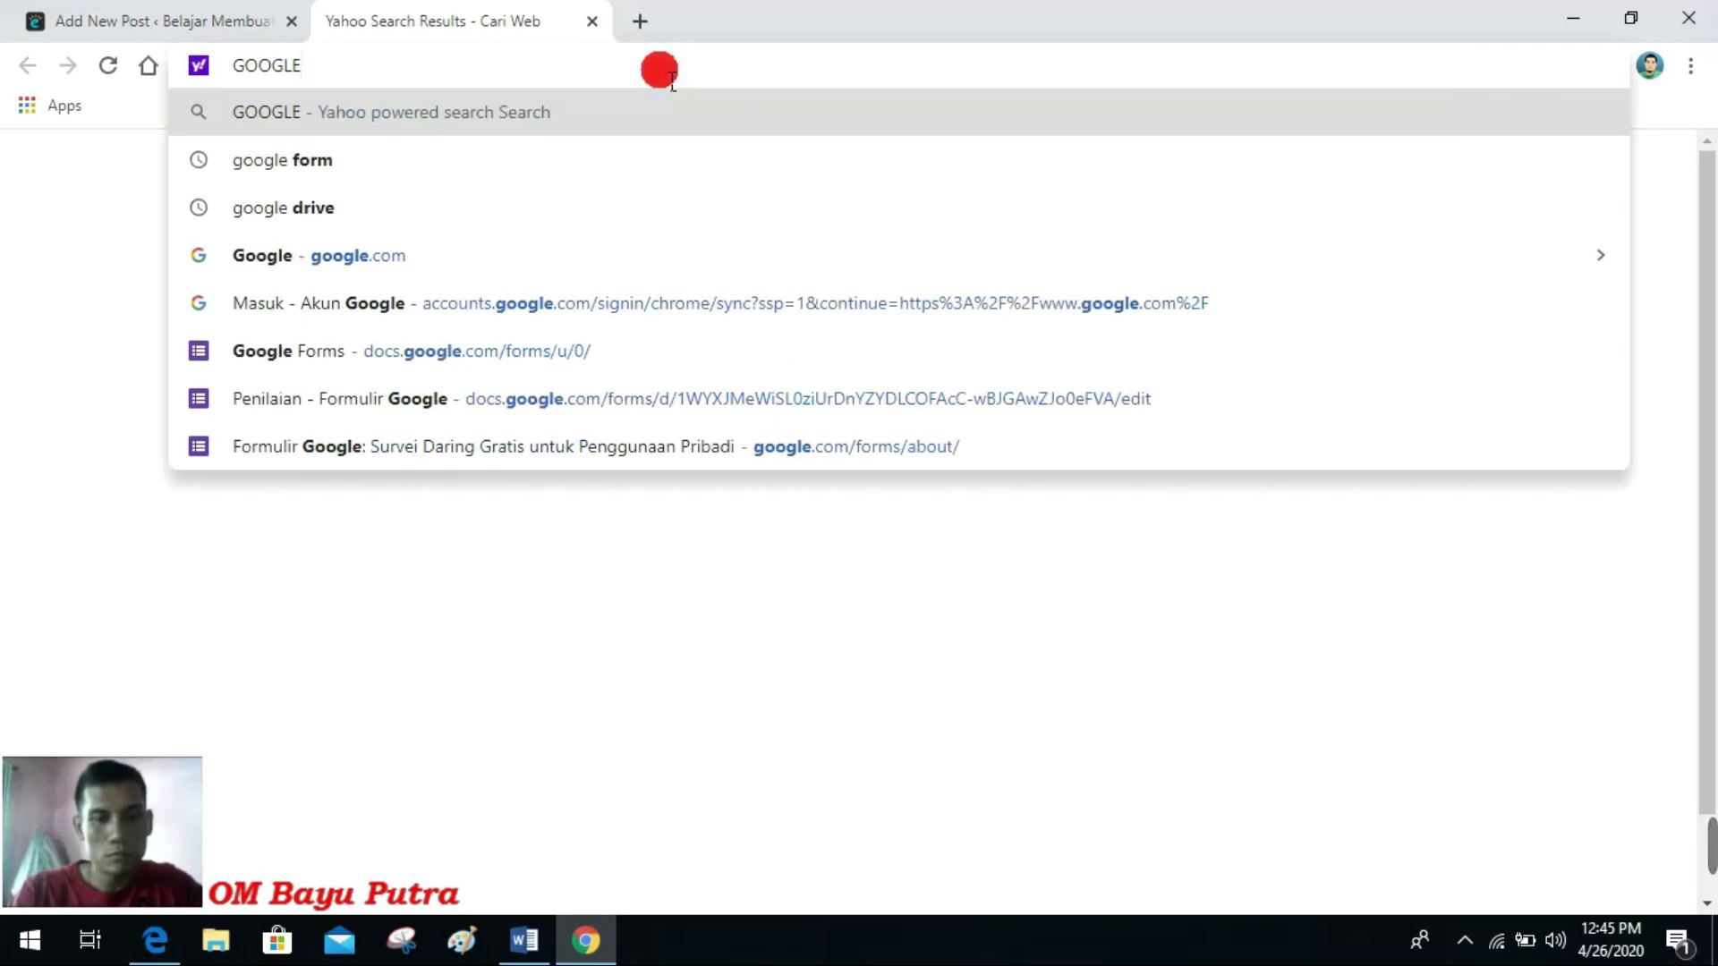
pyautogui.click(472, 159)
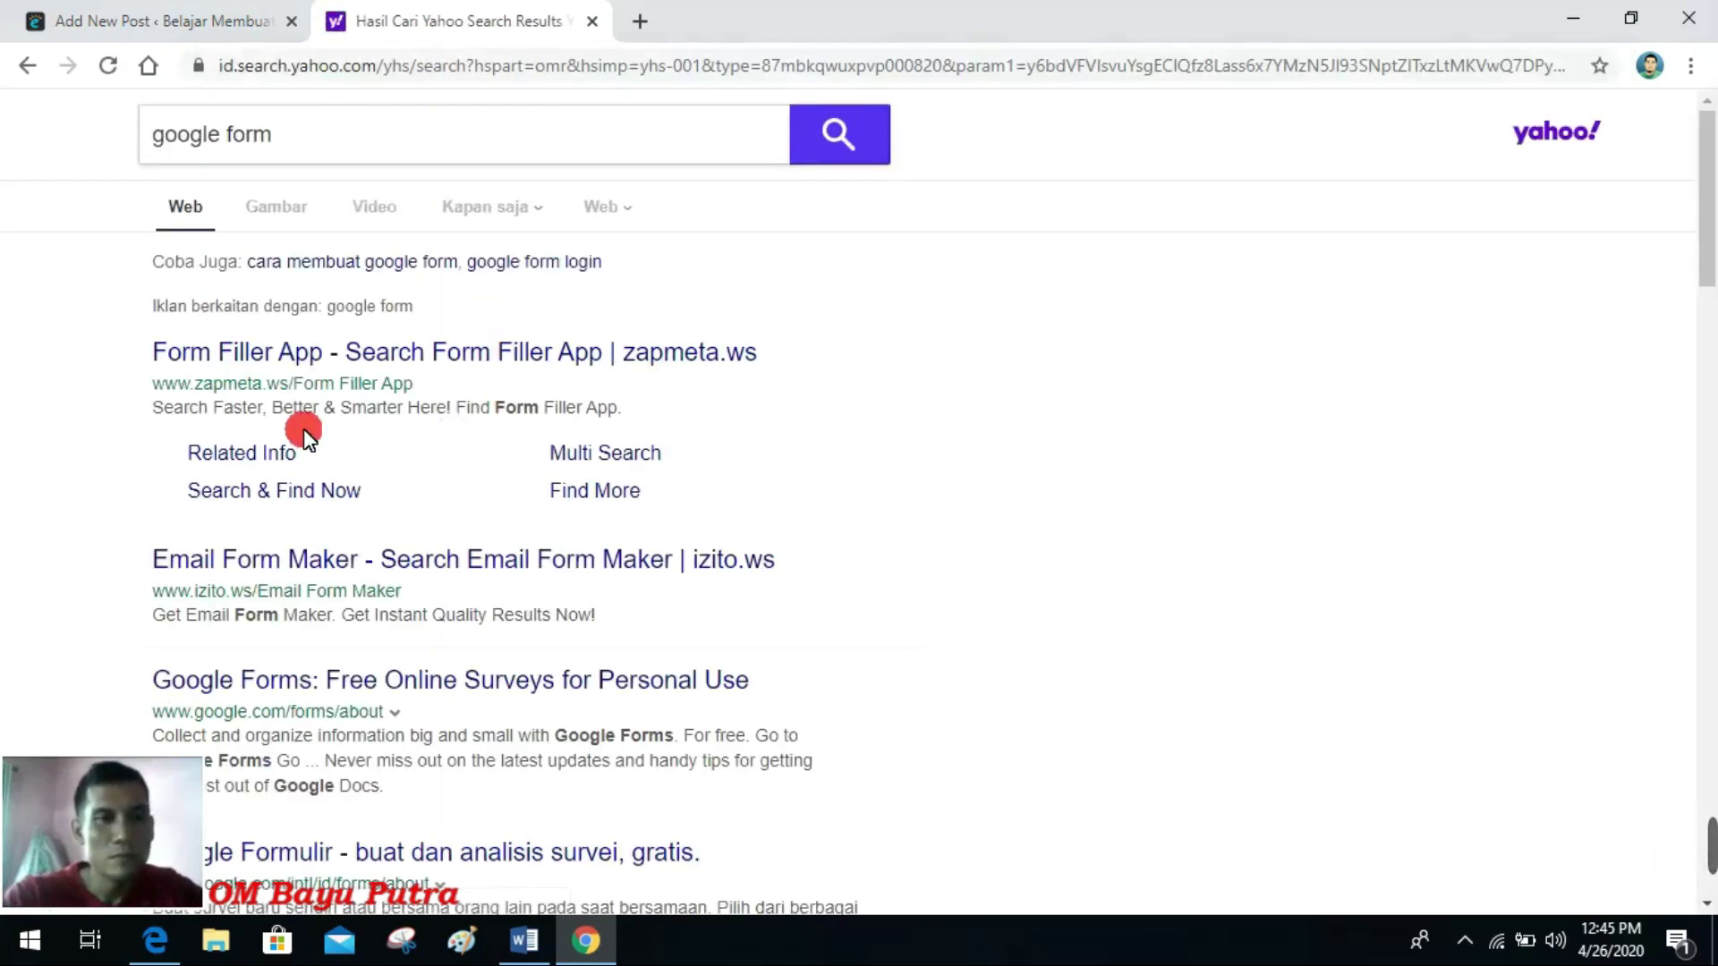
# Step: Open the "Google Forms: Free Online Surveys for Personal Use" result and go on to the personal Google Forms home page
pyautogui.scroll(-1, 383, 564)
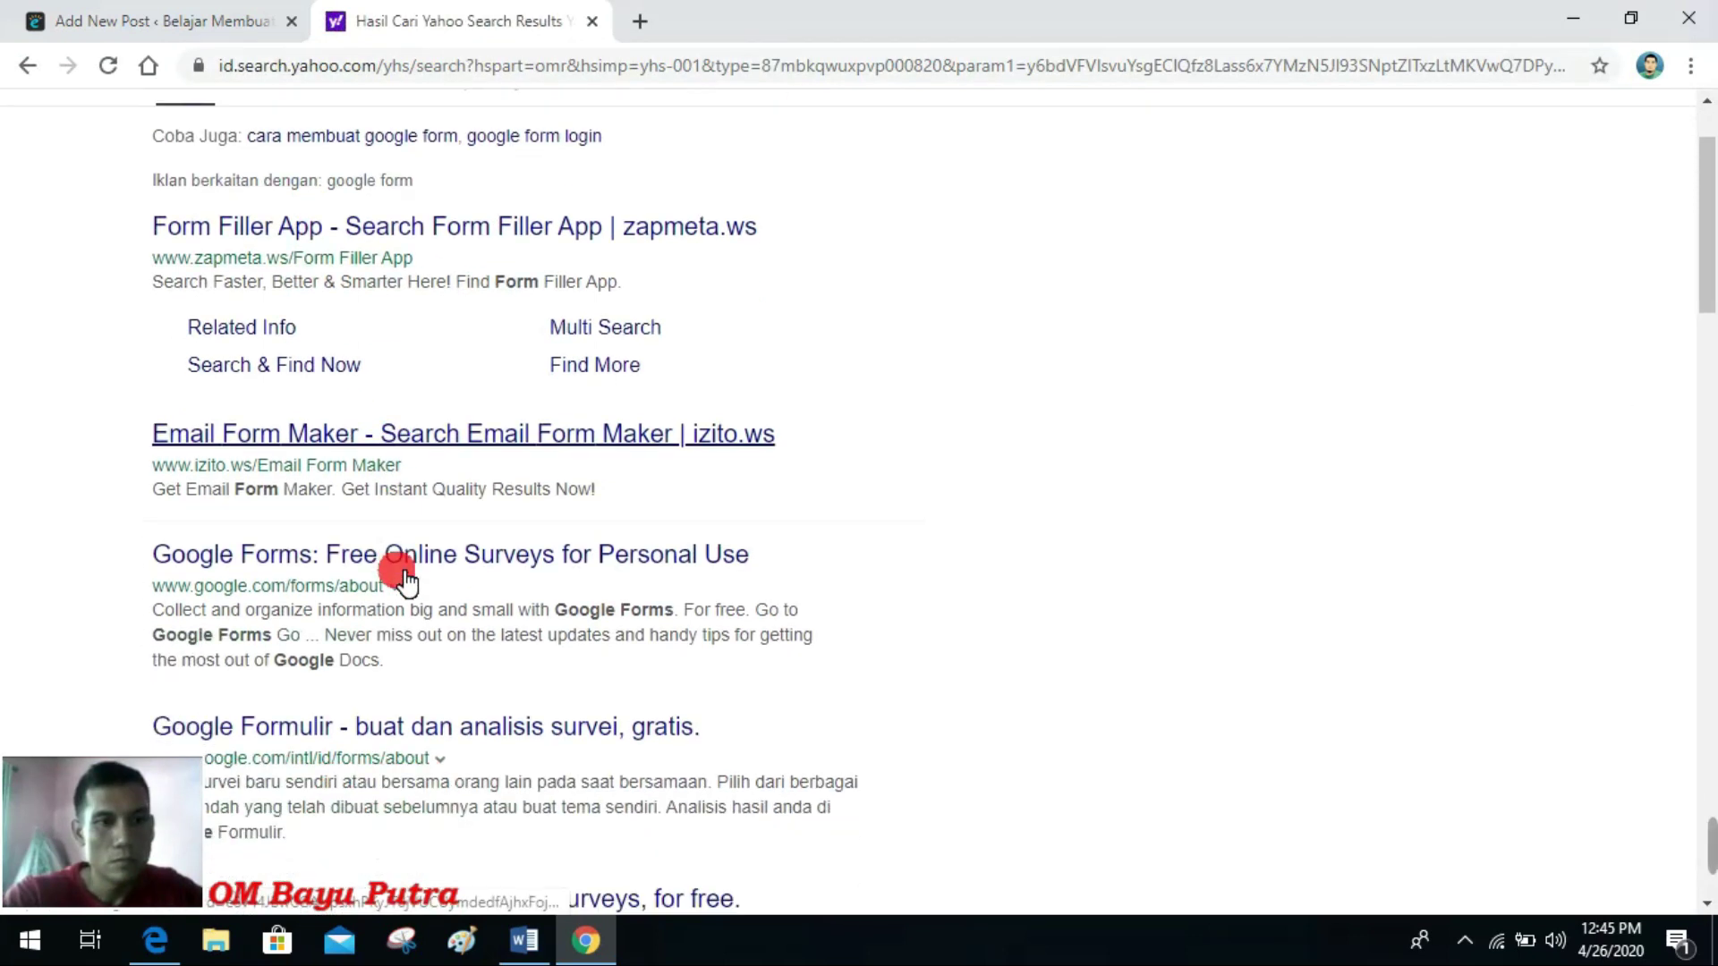
pyautogui.click(452, 573)
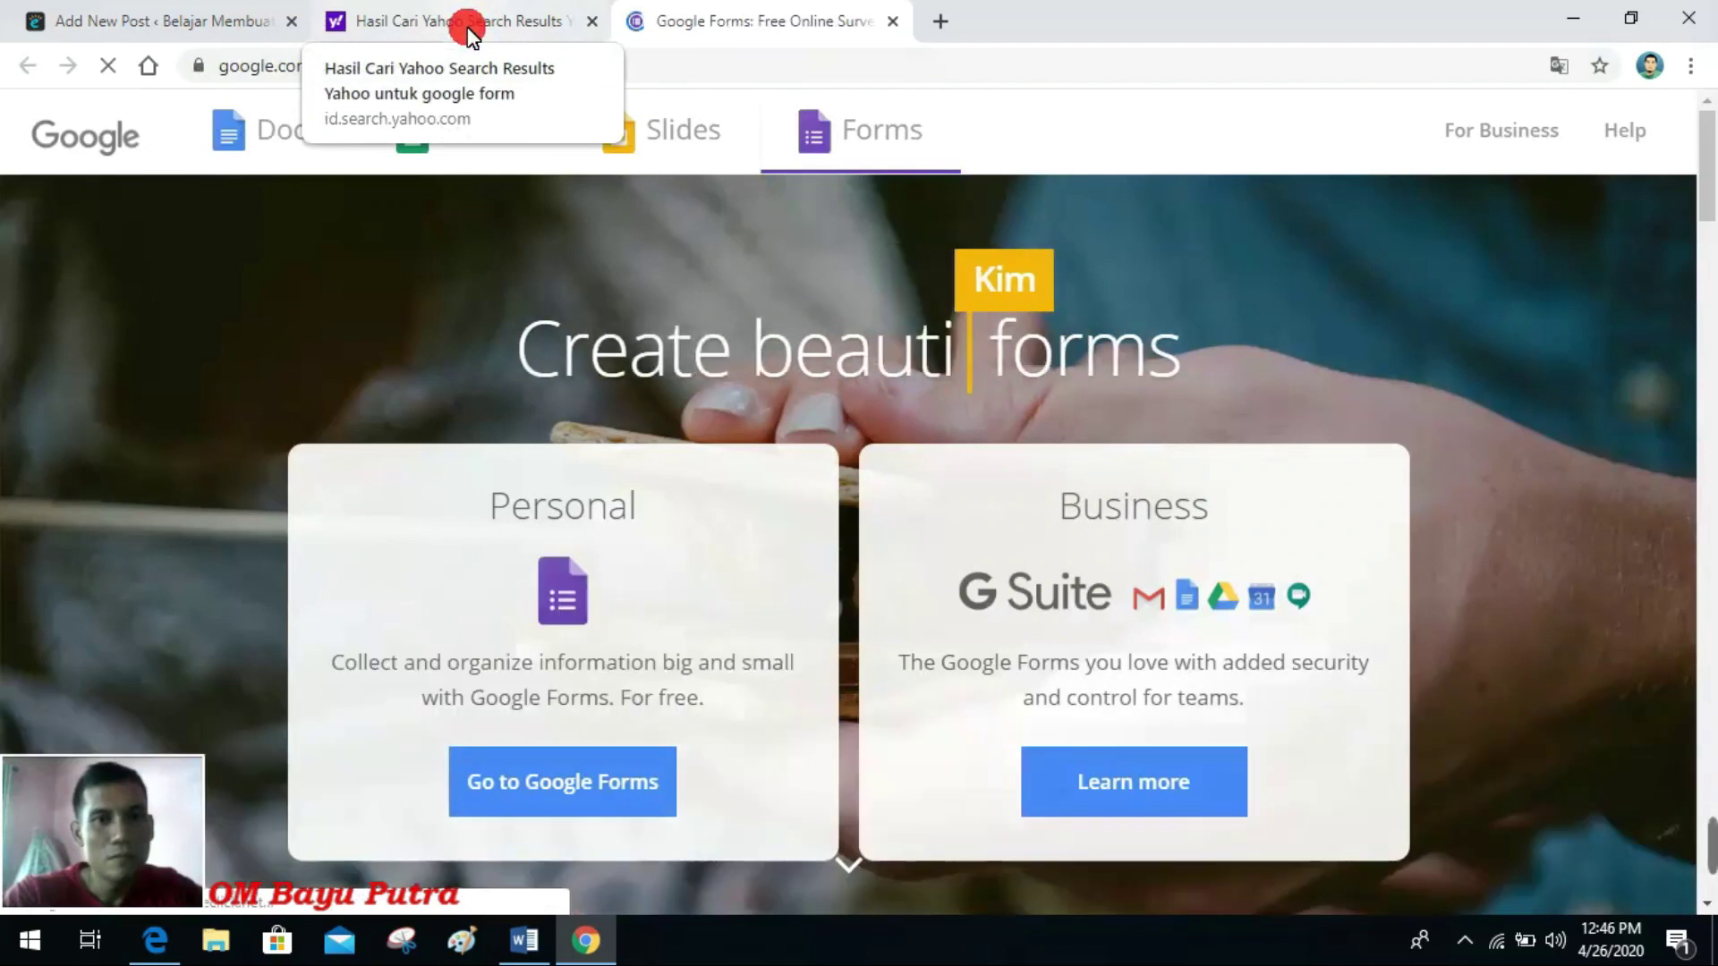
pyautogui.click(594, 781)
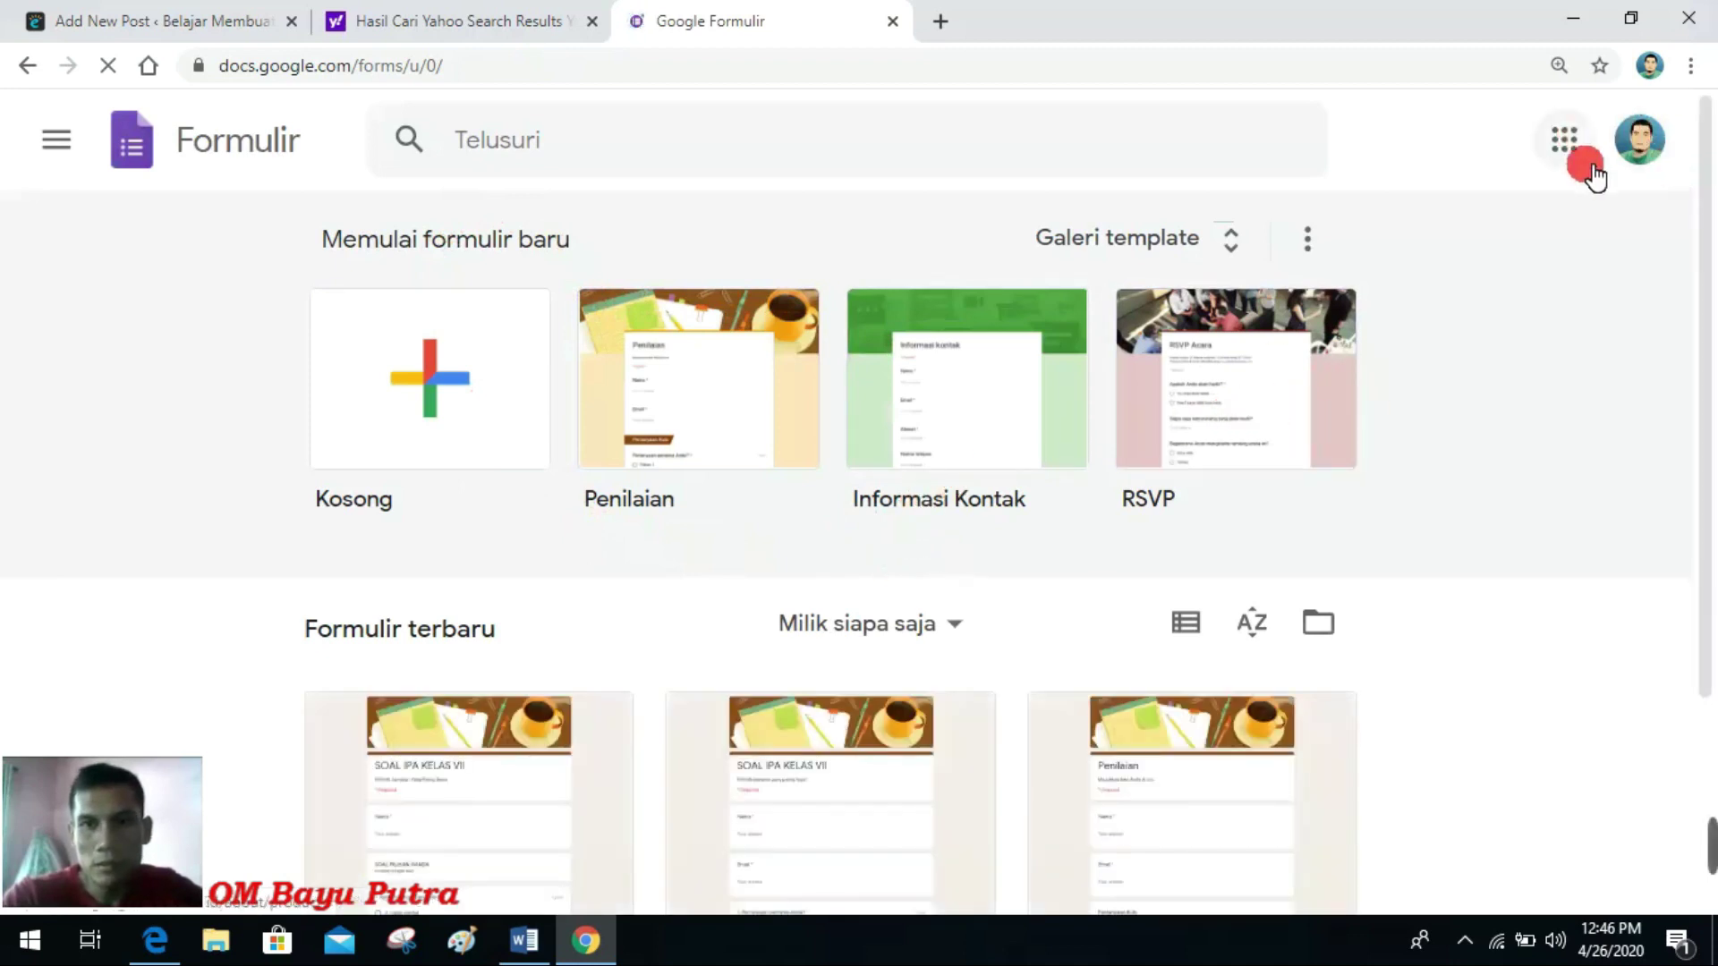
pyautogui.moveTo(1711, 828)
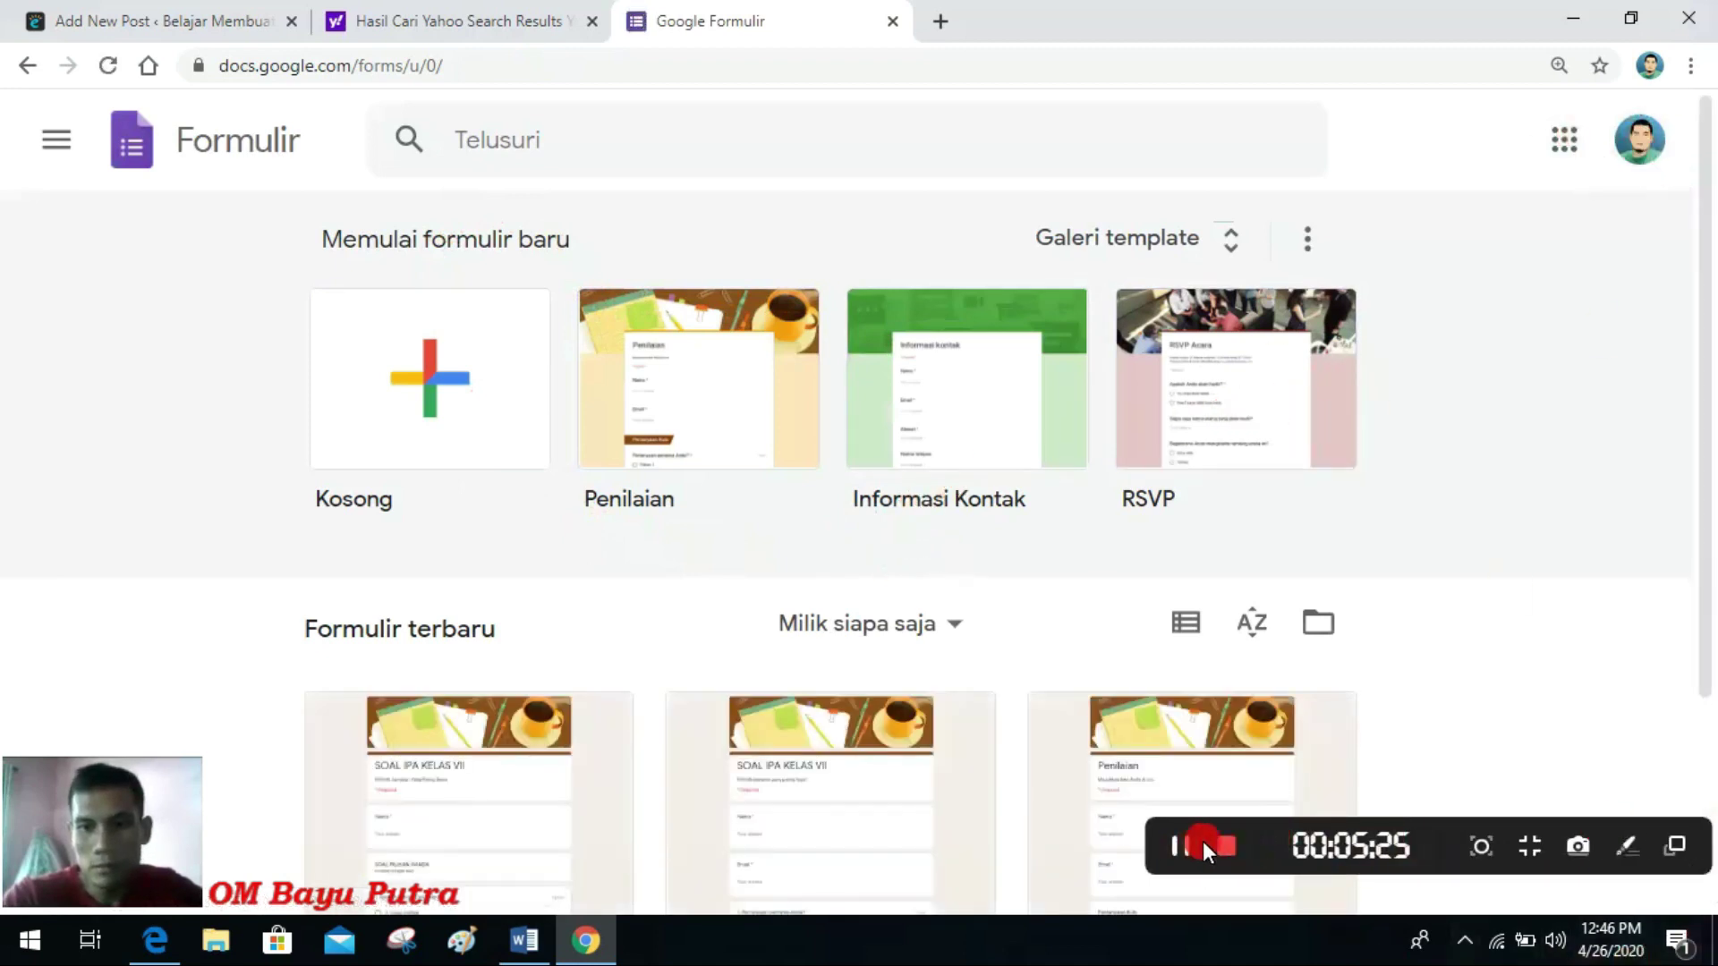
pyautogui.click(1176, 844)
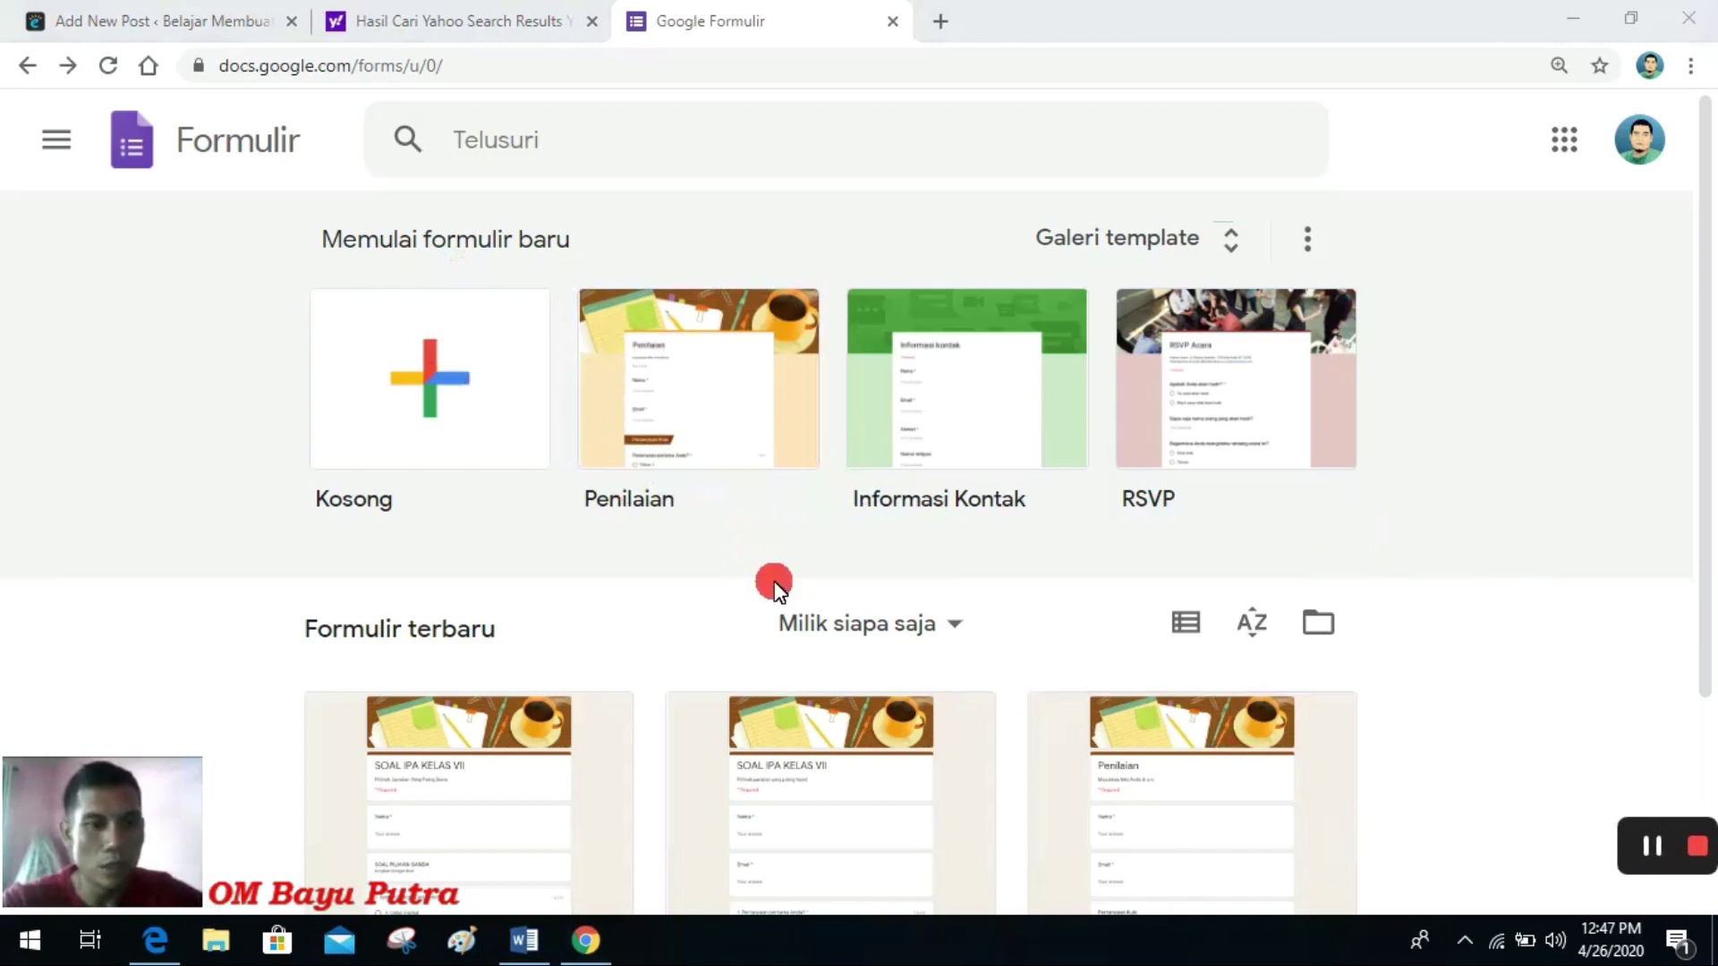
# Step: Open the second recent form, headed SOAL IPA KELAS VII, and look through its questions
pyautogui.scroll(-3, 624, 601)
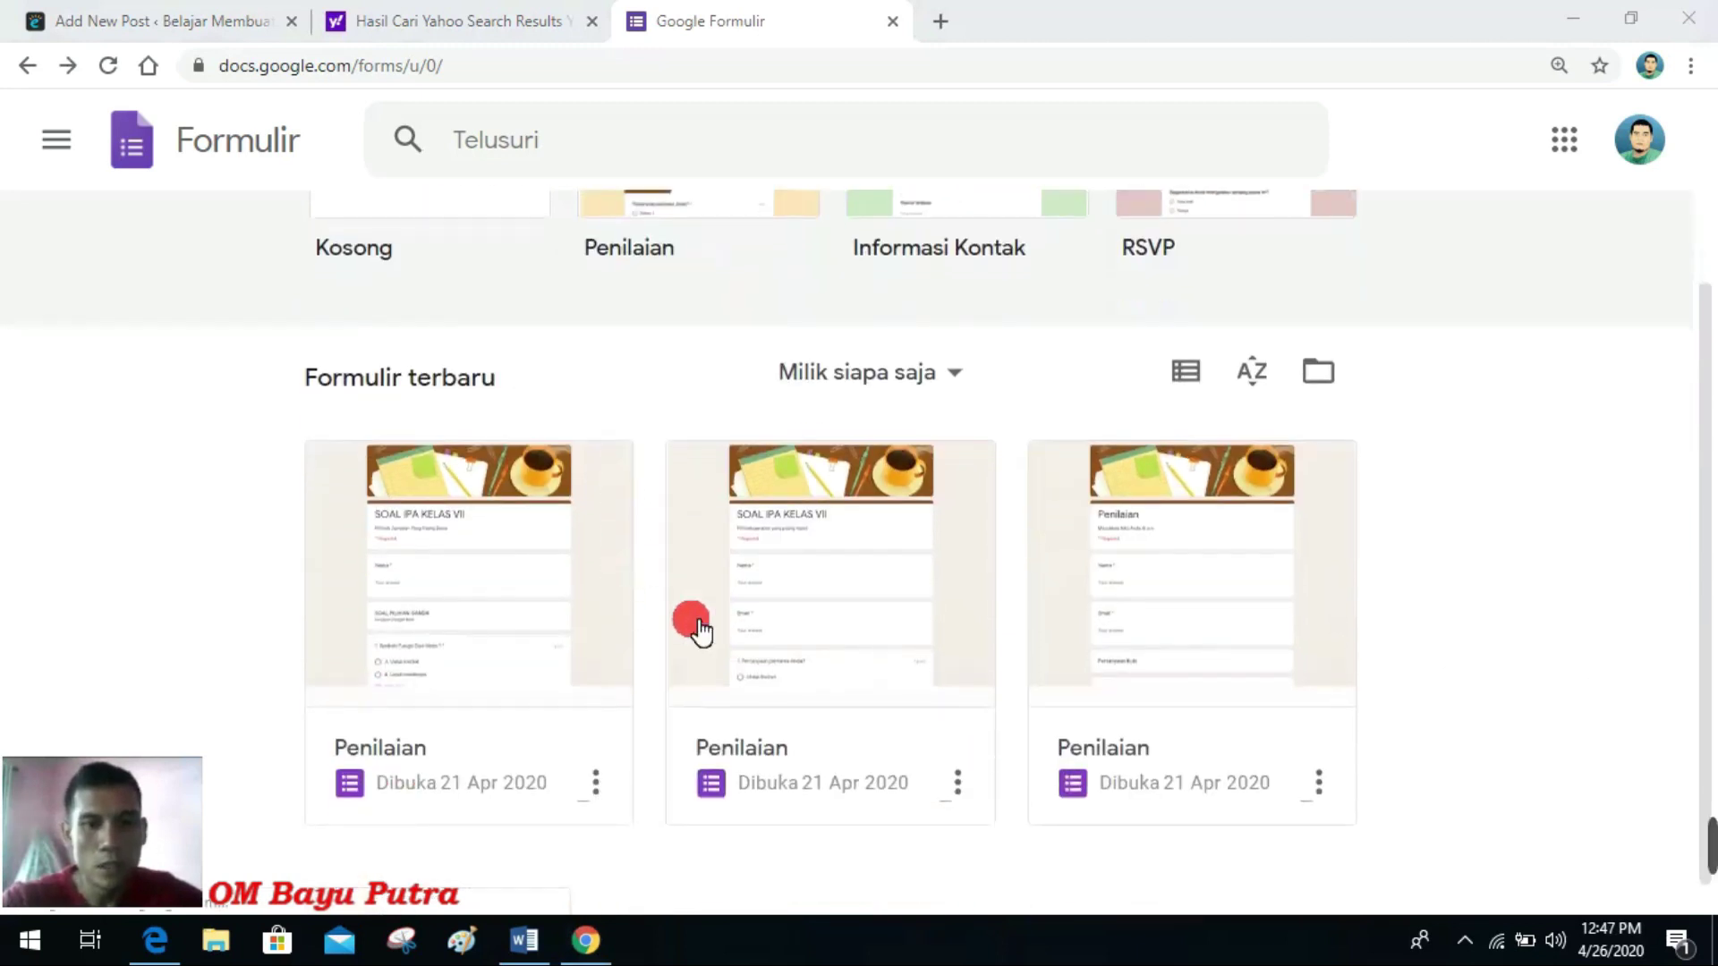
pyautogui.click(799, 501)
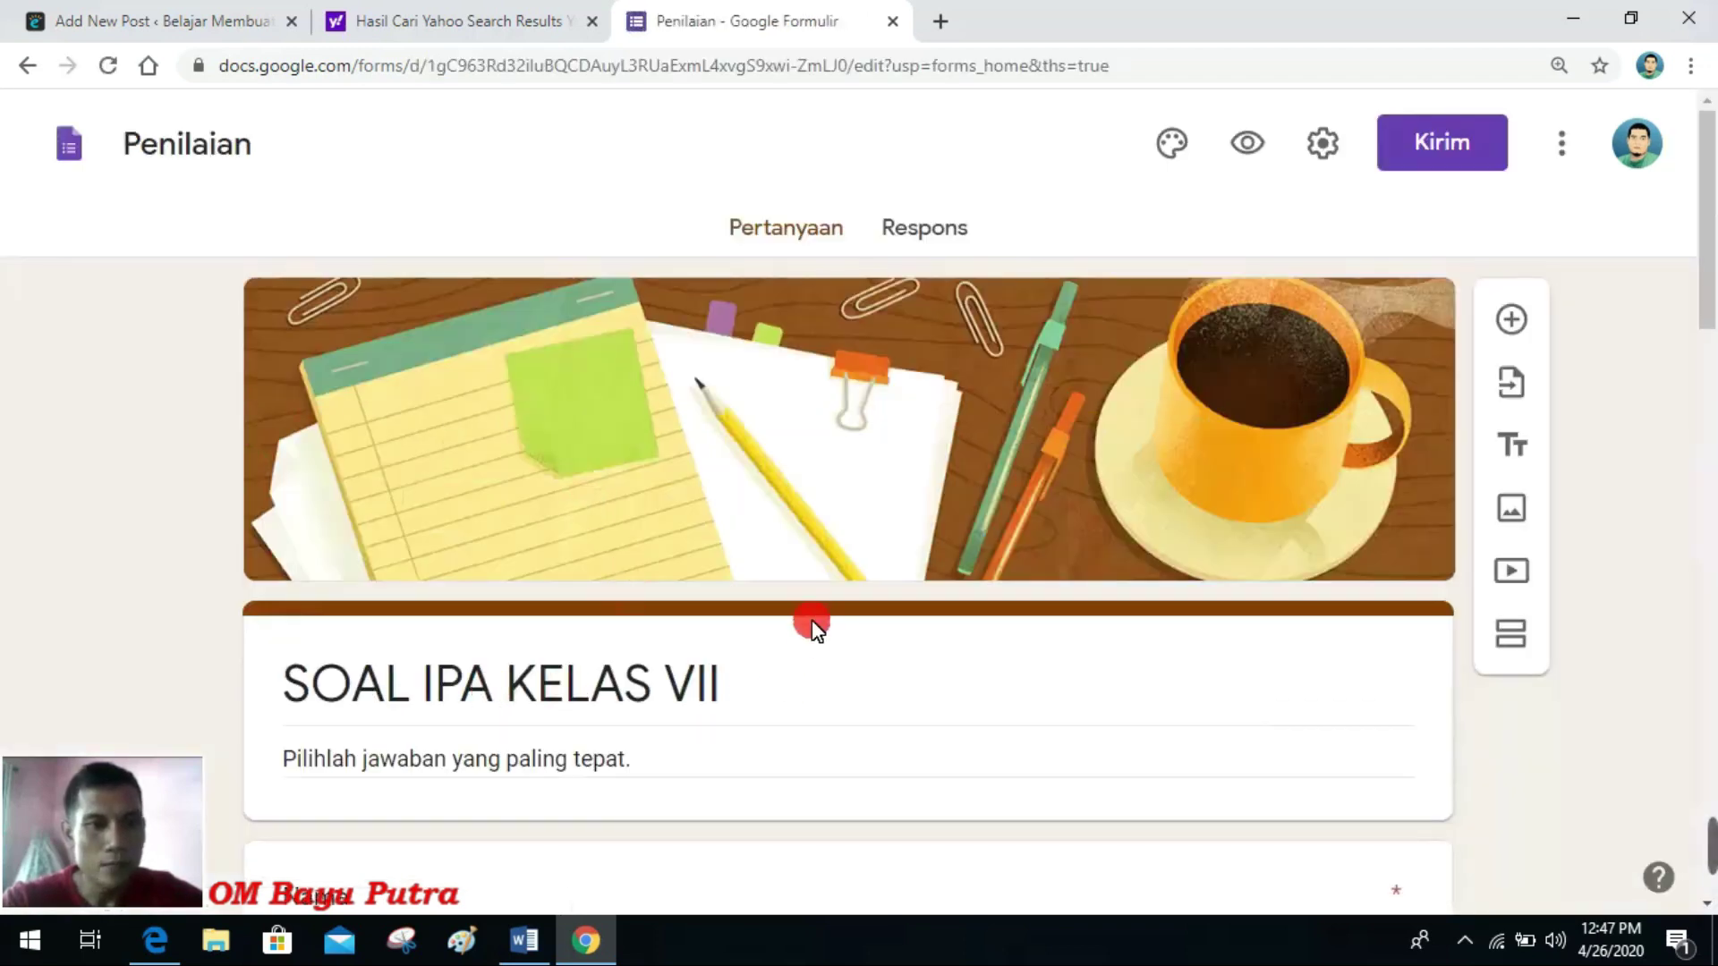
pyautogui.scroll(-4, 810, 631)
pyautogui.click(277, 345)
pyautogui.scroll(-8, 803, 470)
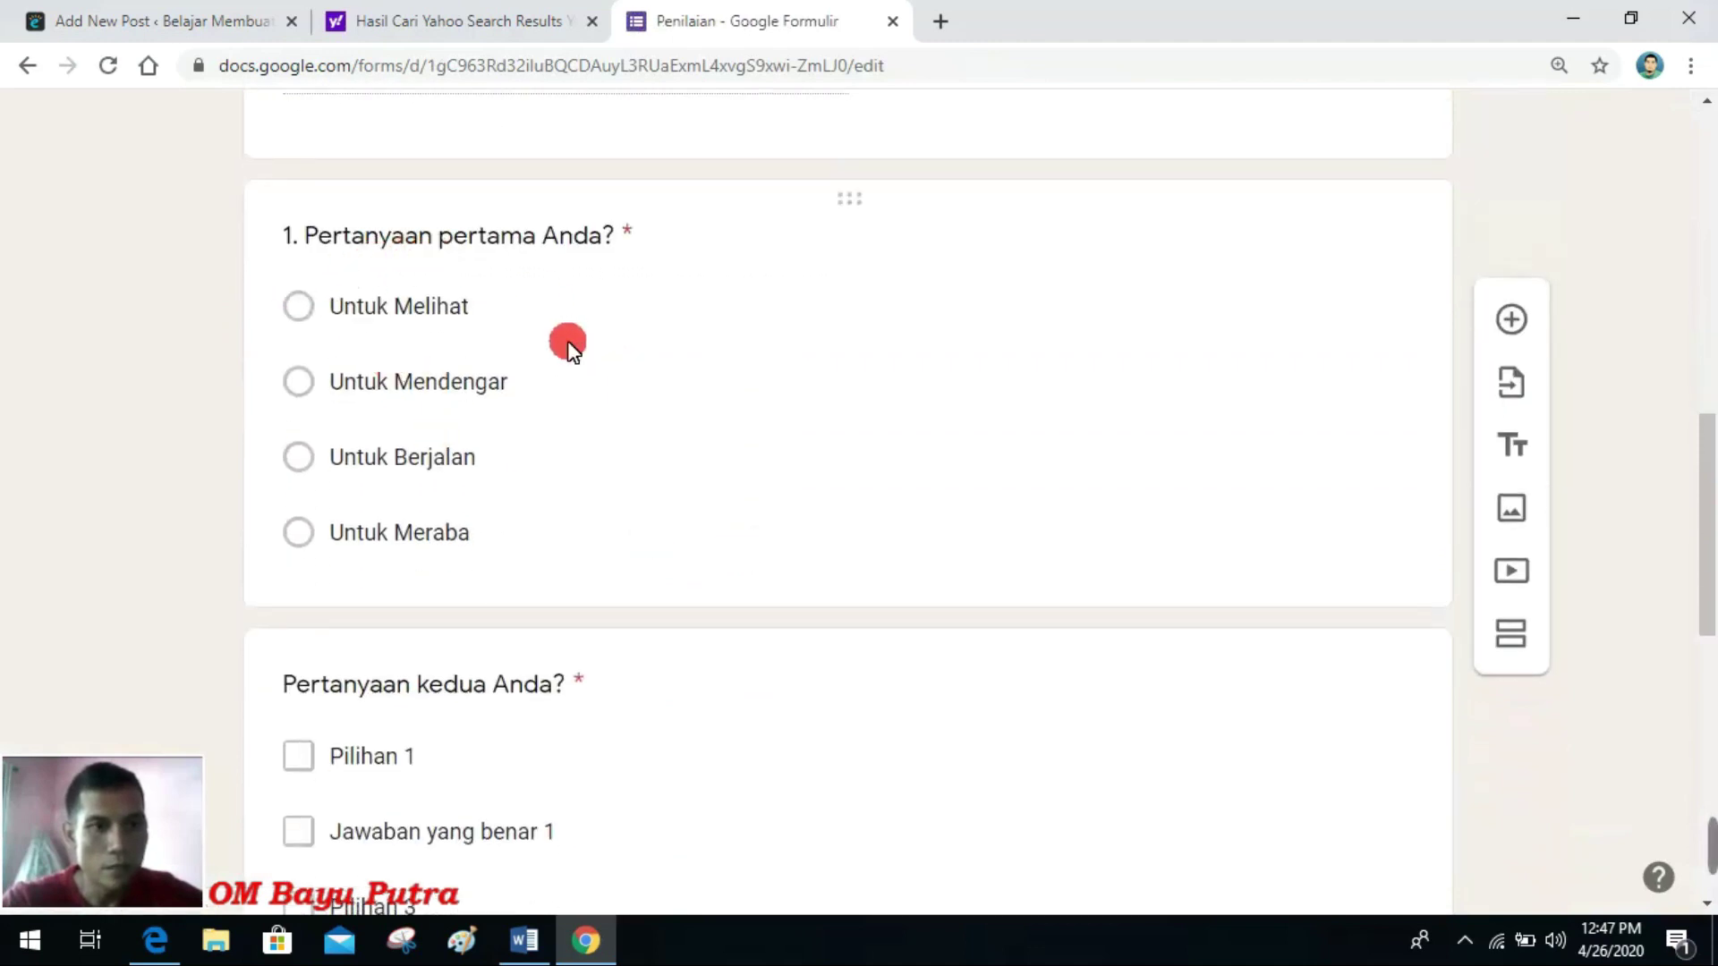
pyautogui.scroll(-3, 653, 517)
pyautogui.scroll(2, 652, 524)
pyautogui.scroll(15, 652, 527)
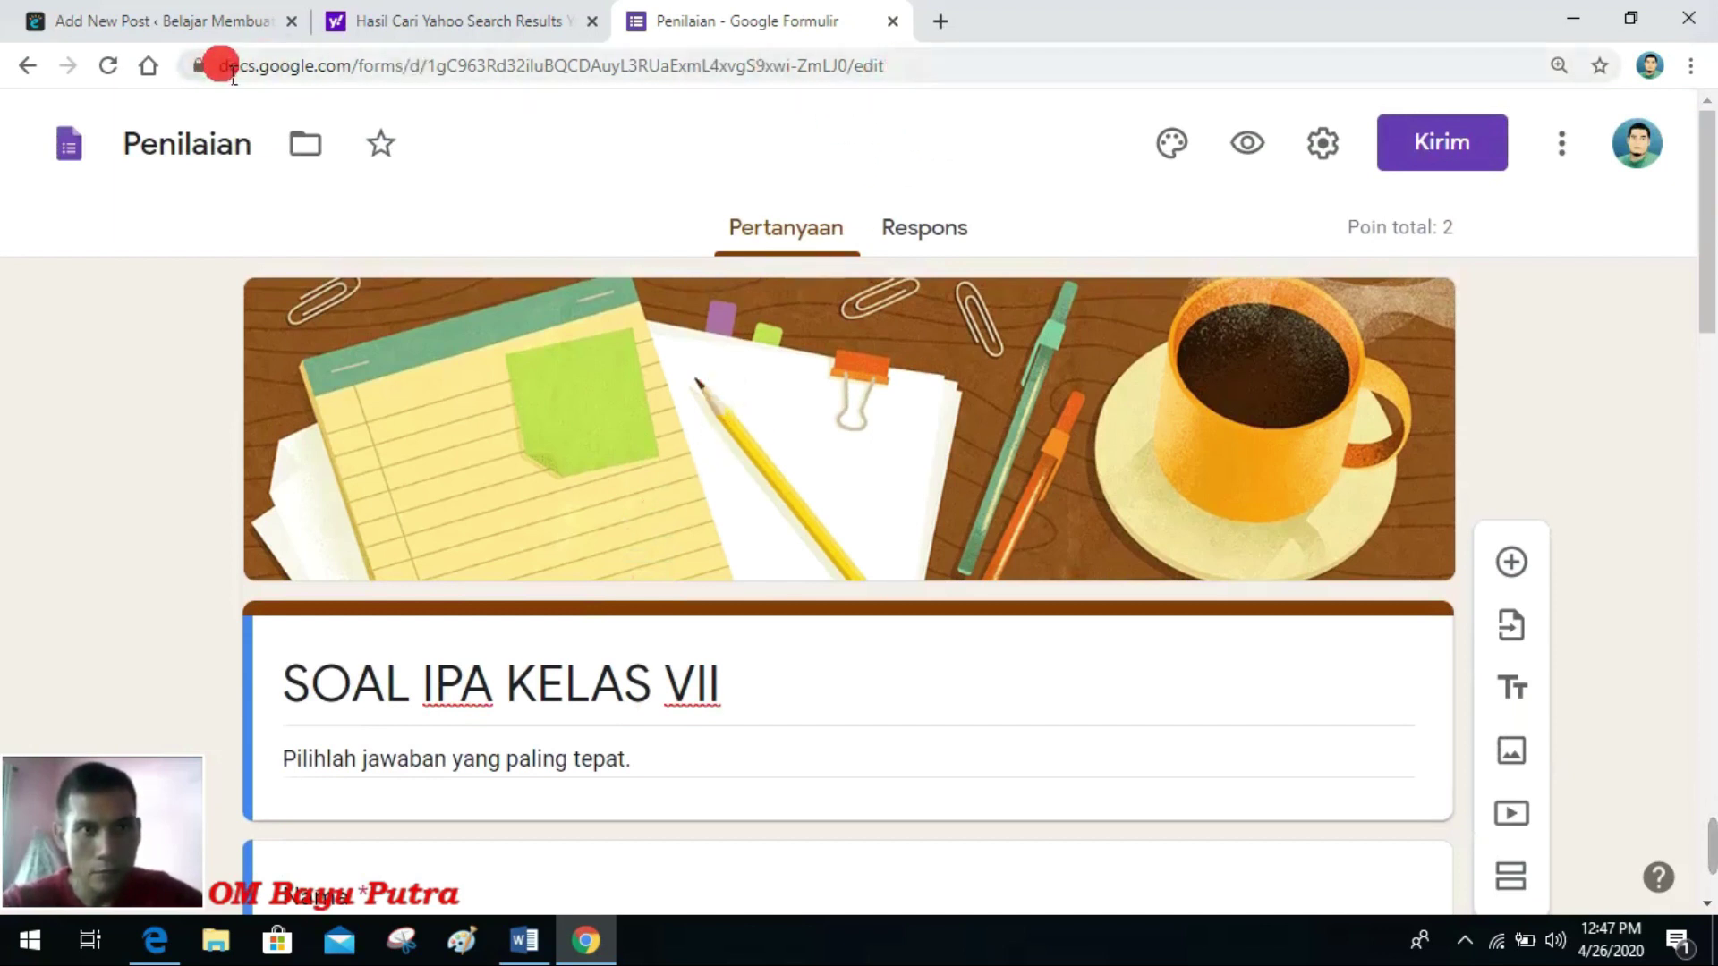
# Step: Copy the full web address of the open SOAL IPA KELAS VII form
pyautogui.moveTo(231, 71); pyautogui.dragTo(814, 82)
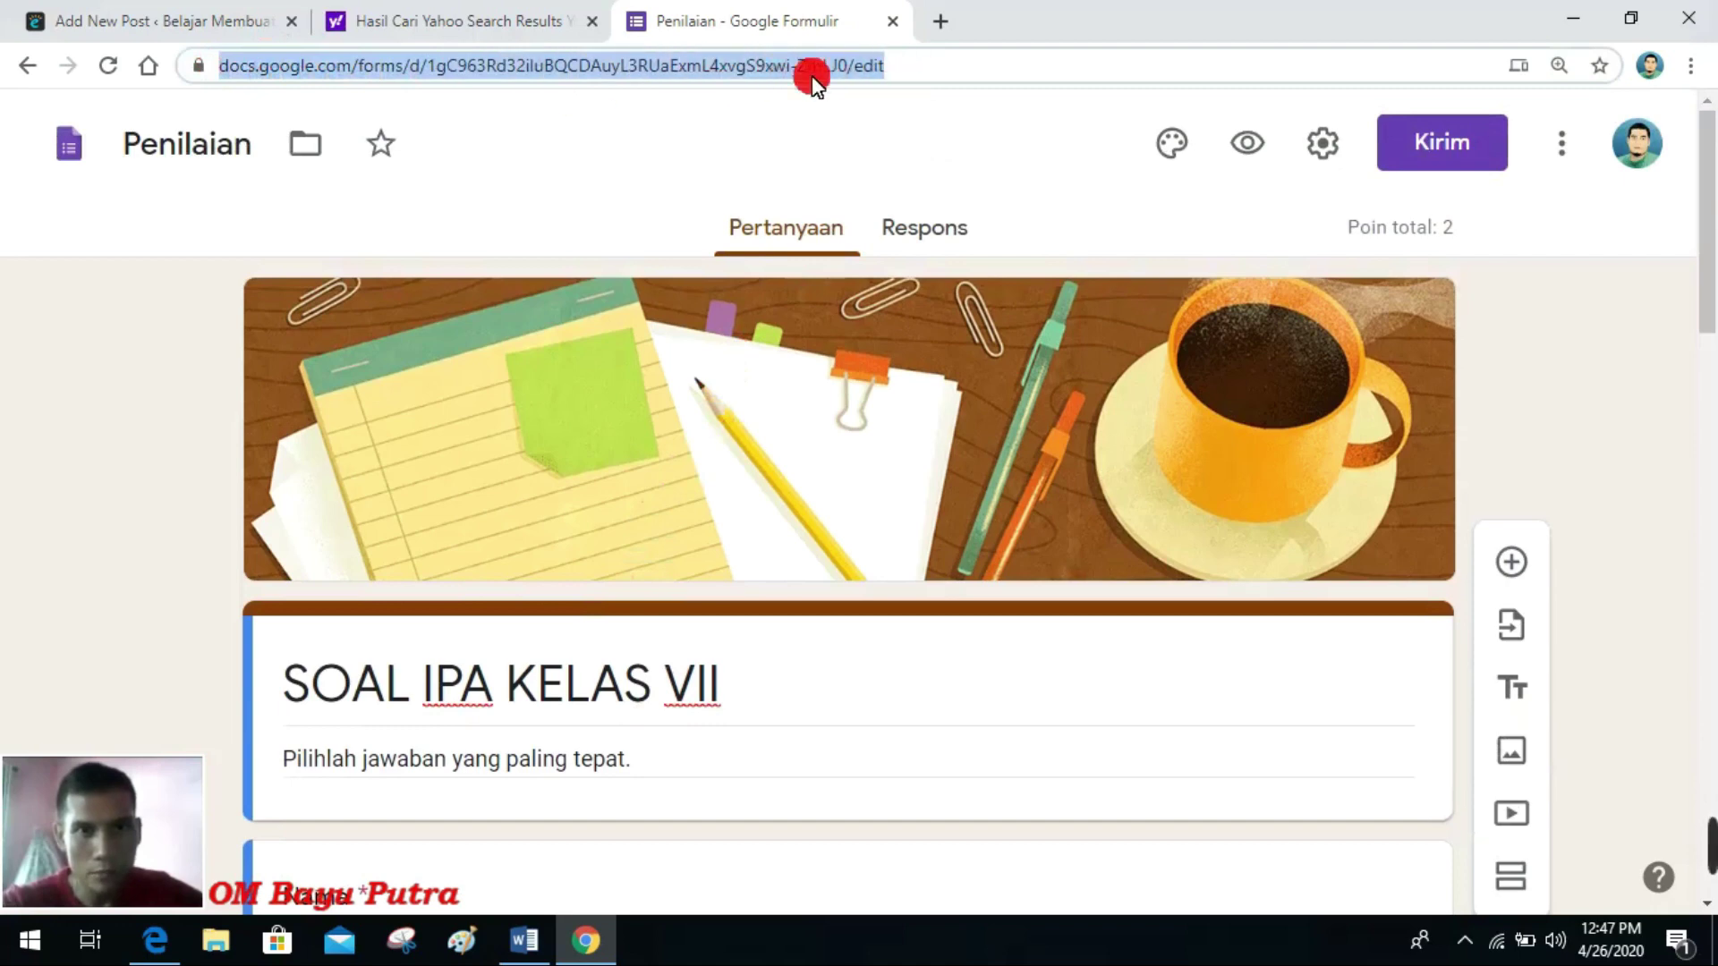
pyautogui.rightClick(814, 82)
pyautogui.click(871, 239)
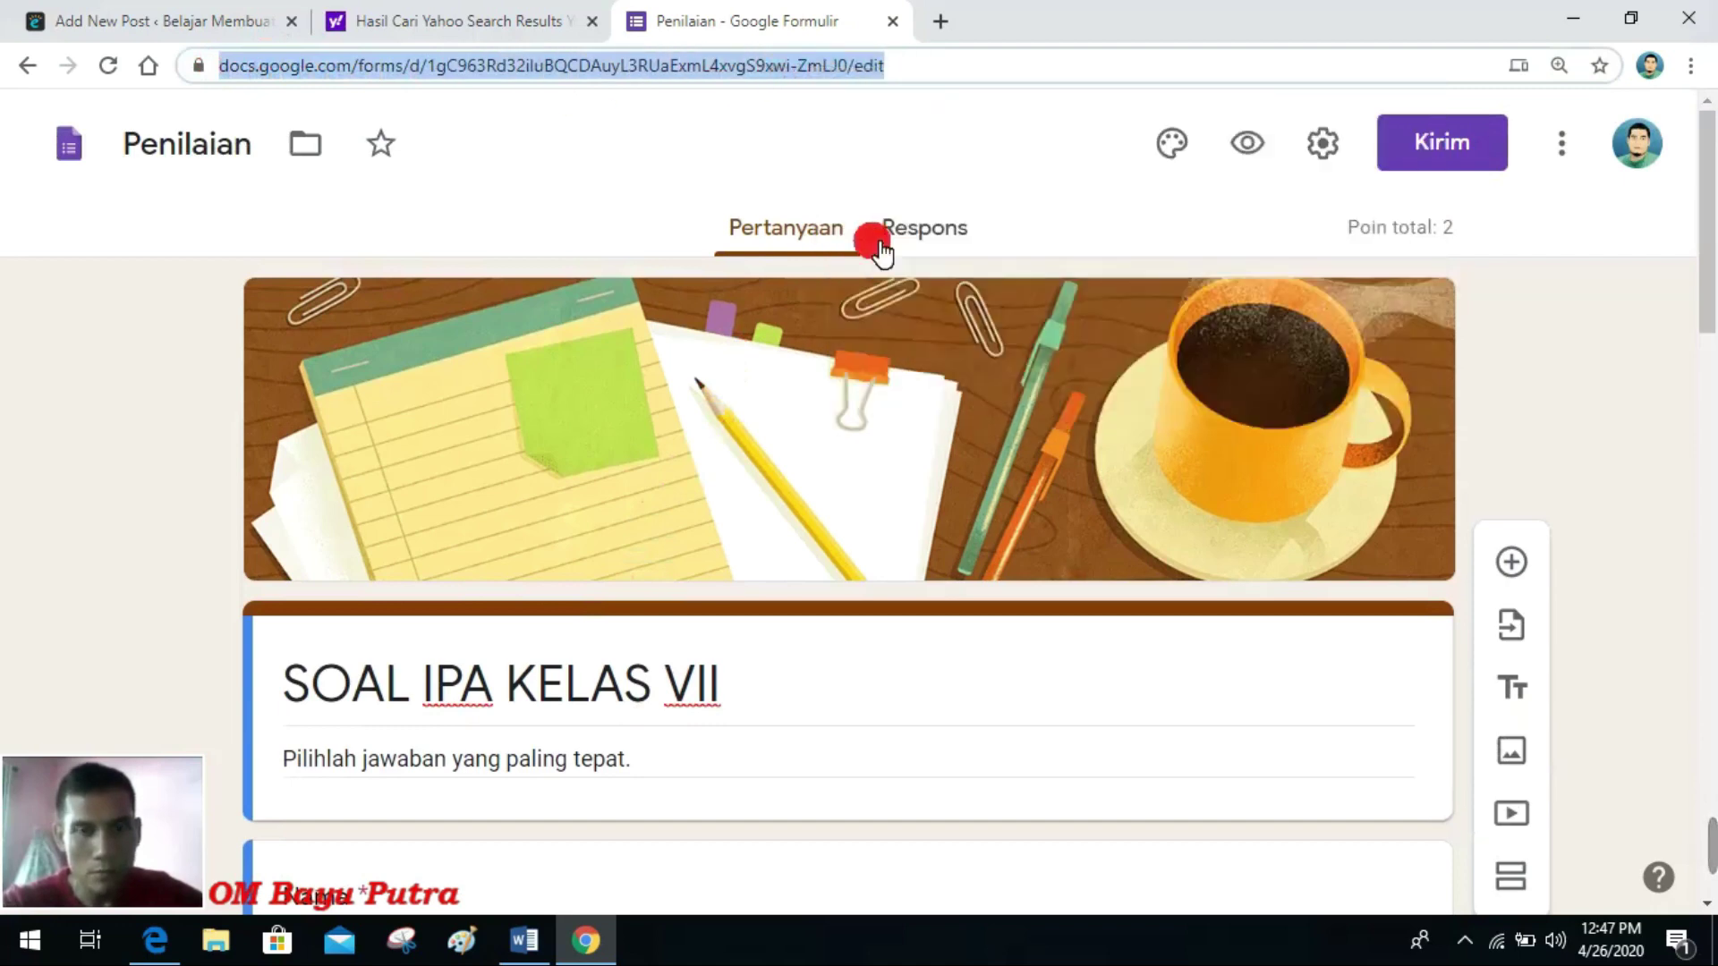
# Step: Return to the Ulangan Semester post and link the whole "UNTUK MENGERJAKAN ULANGAN SEMESTER KLIK LINK INI" line to the copied form address
pyautogui.click(226, 18)
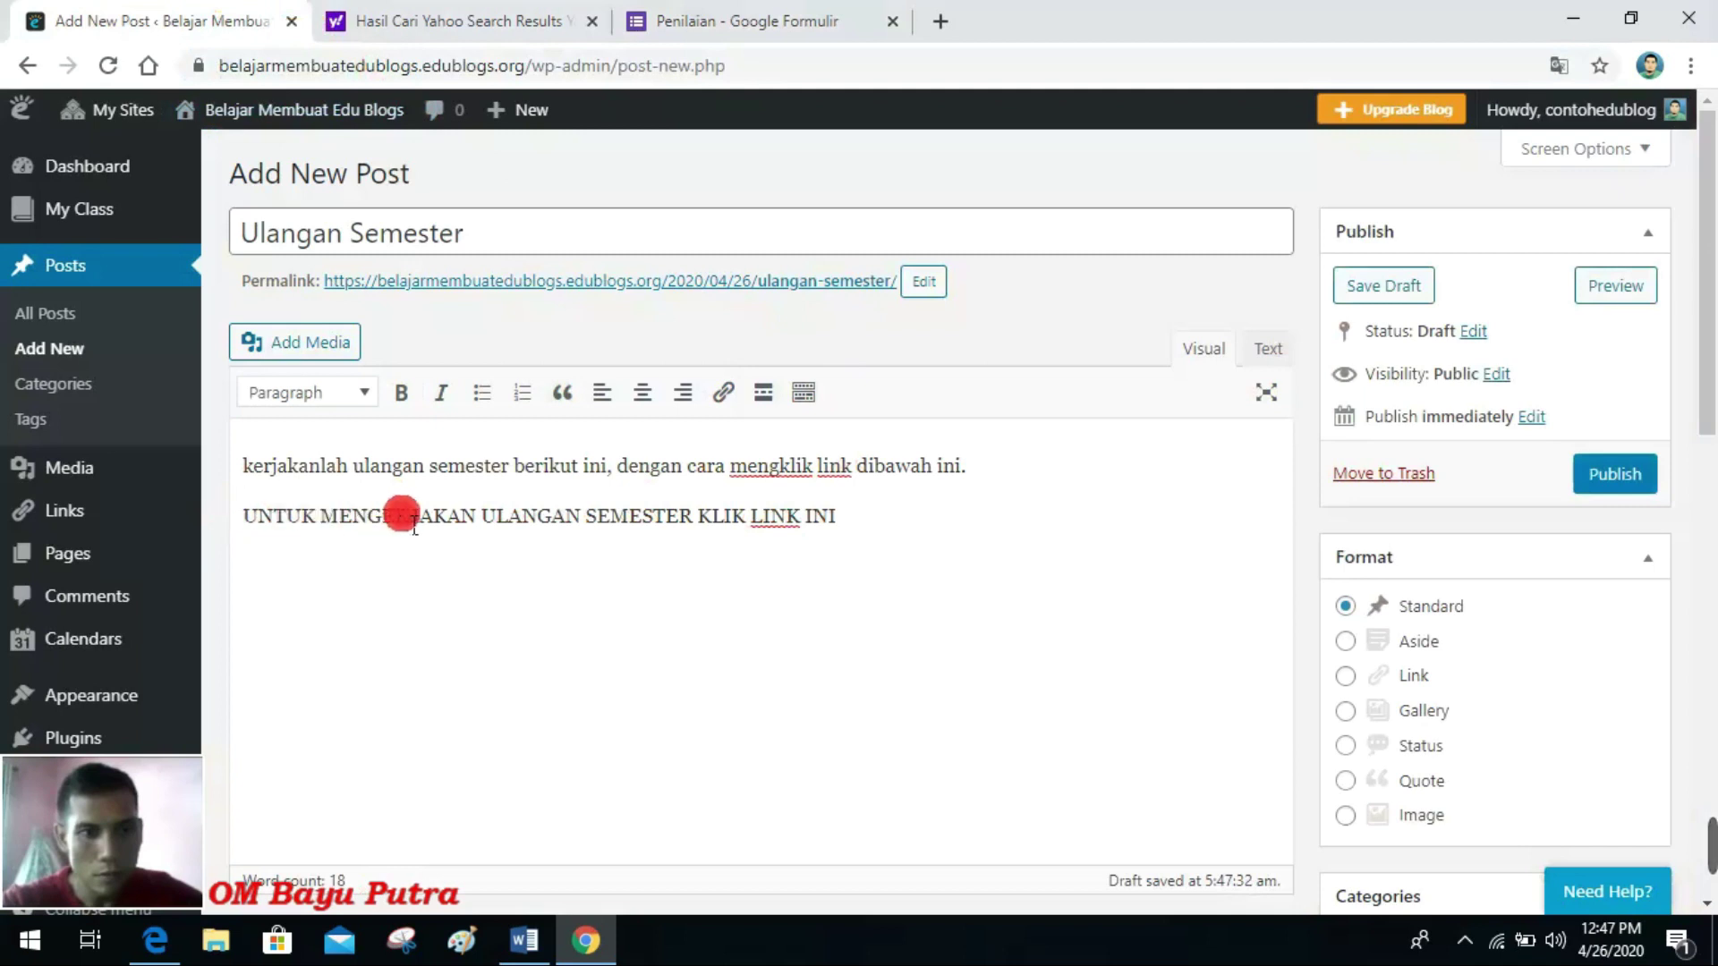
pyautogui.moveTo(841, 518); pyautogui.dragTo(235, 517)
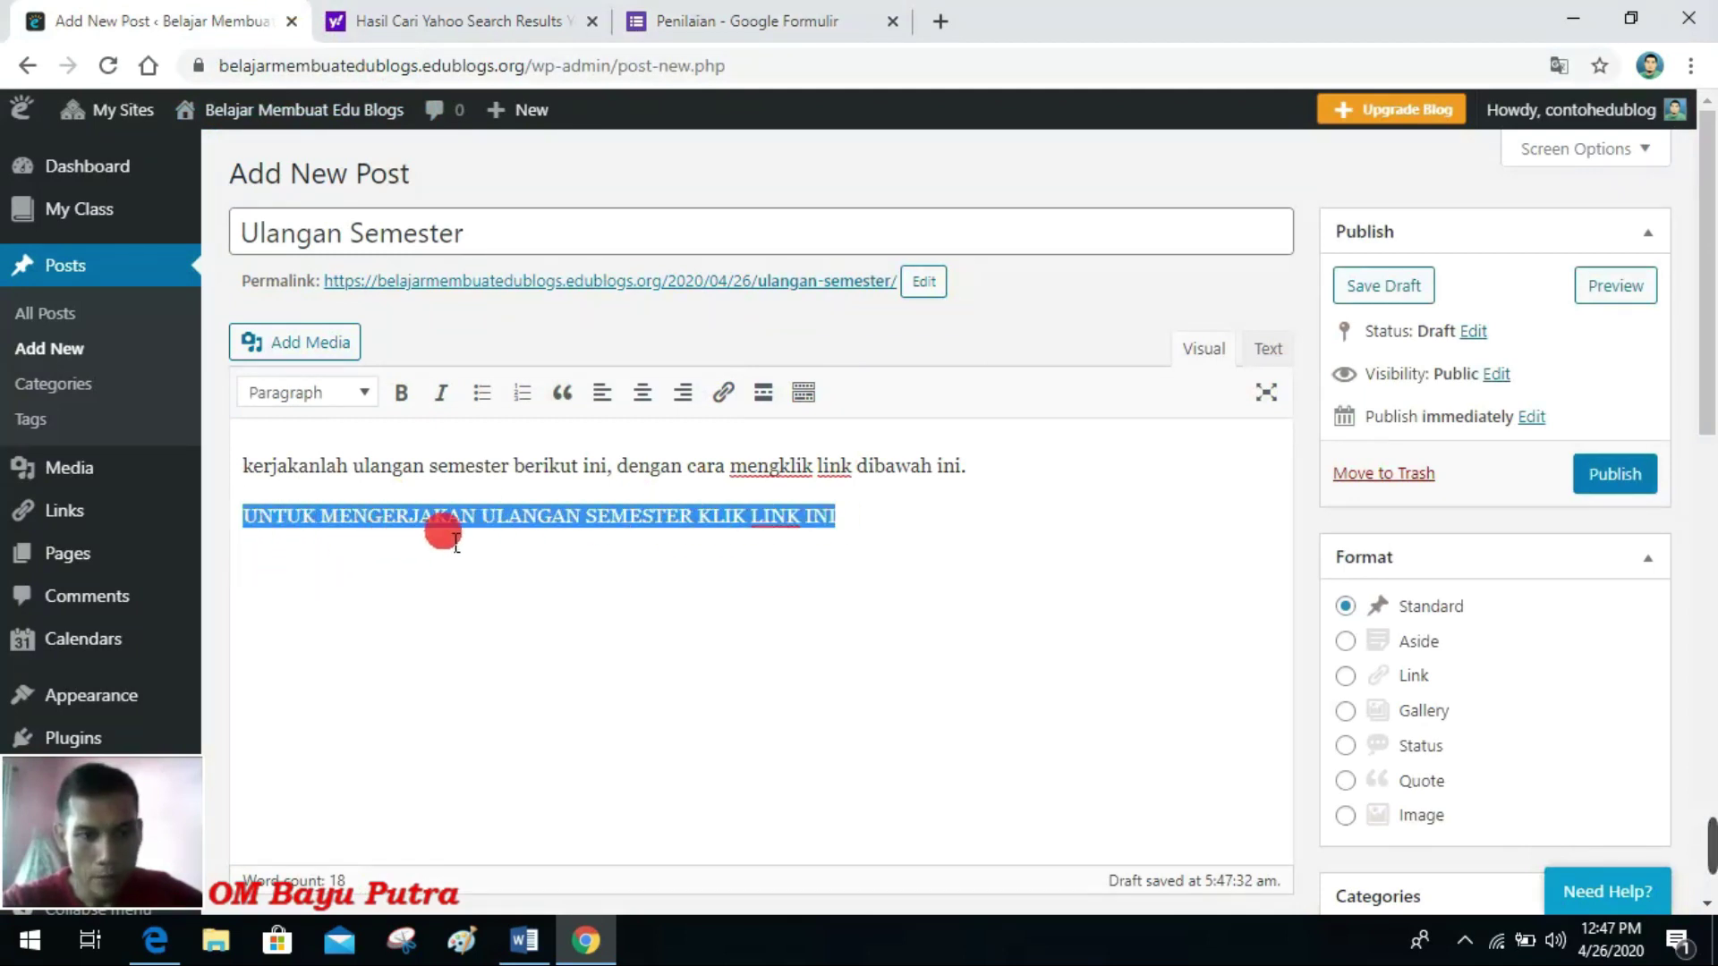
pyautogui.click(723, 393)
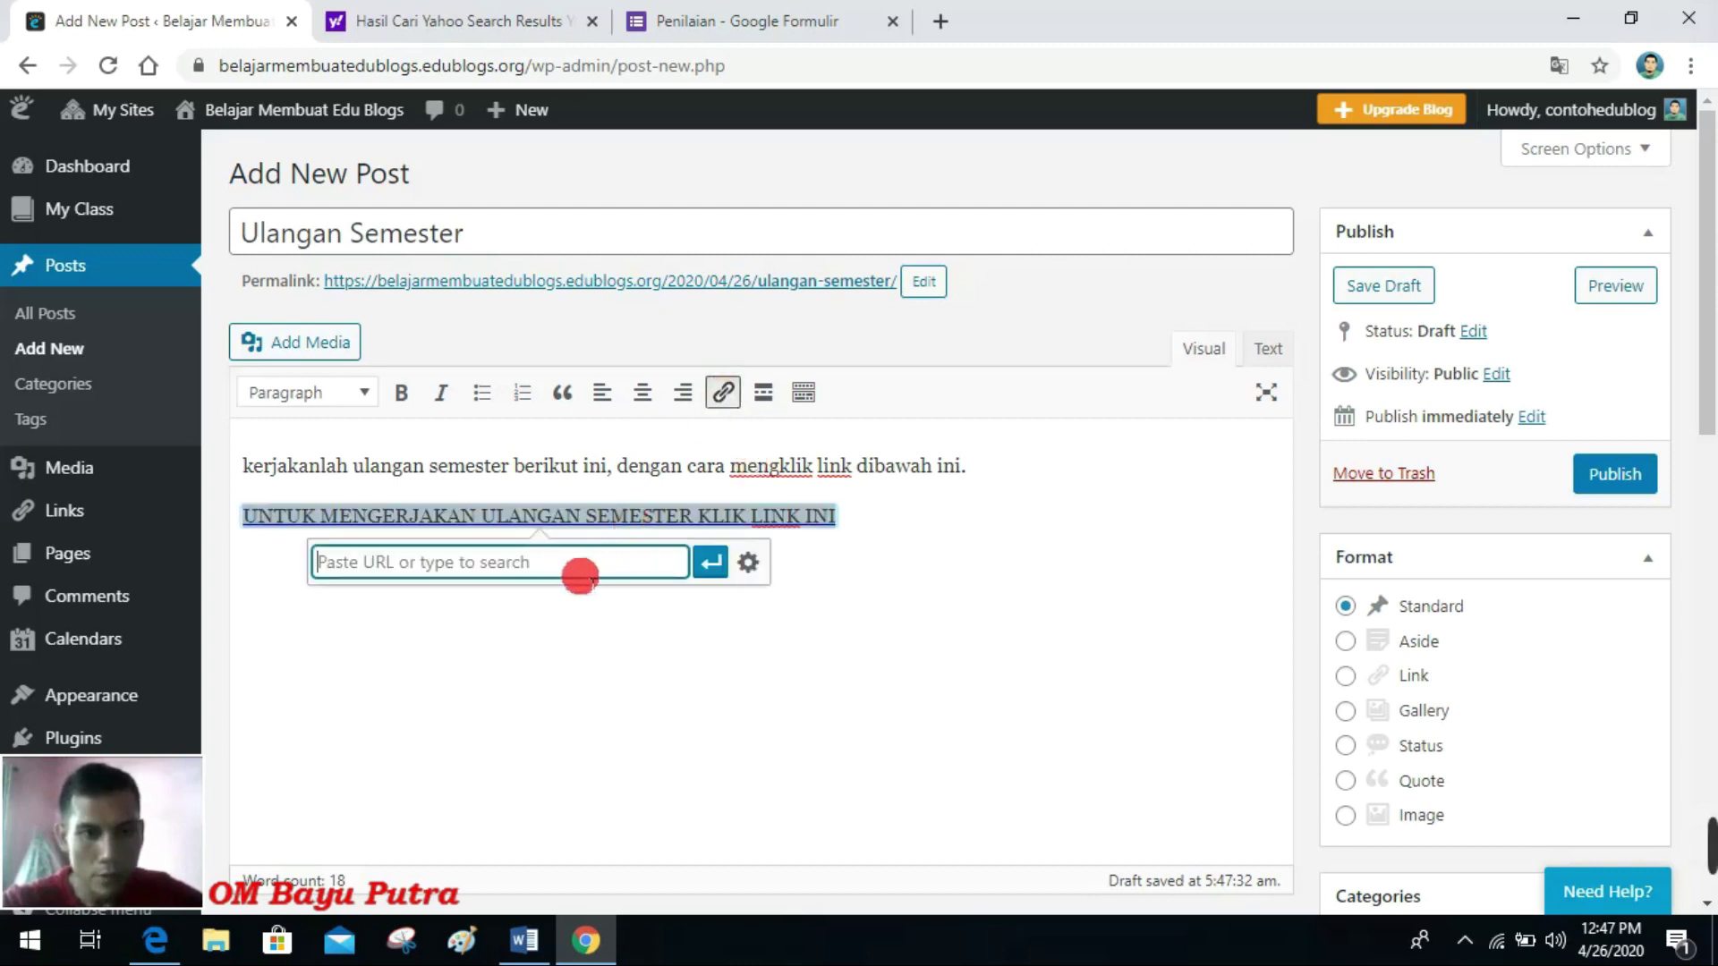
pyautogui.rightClick(495, 562)
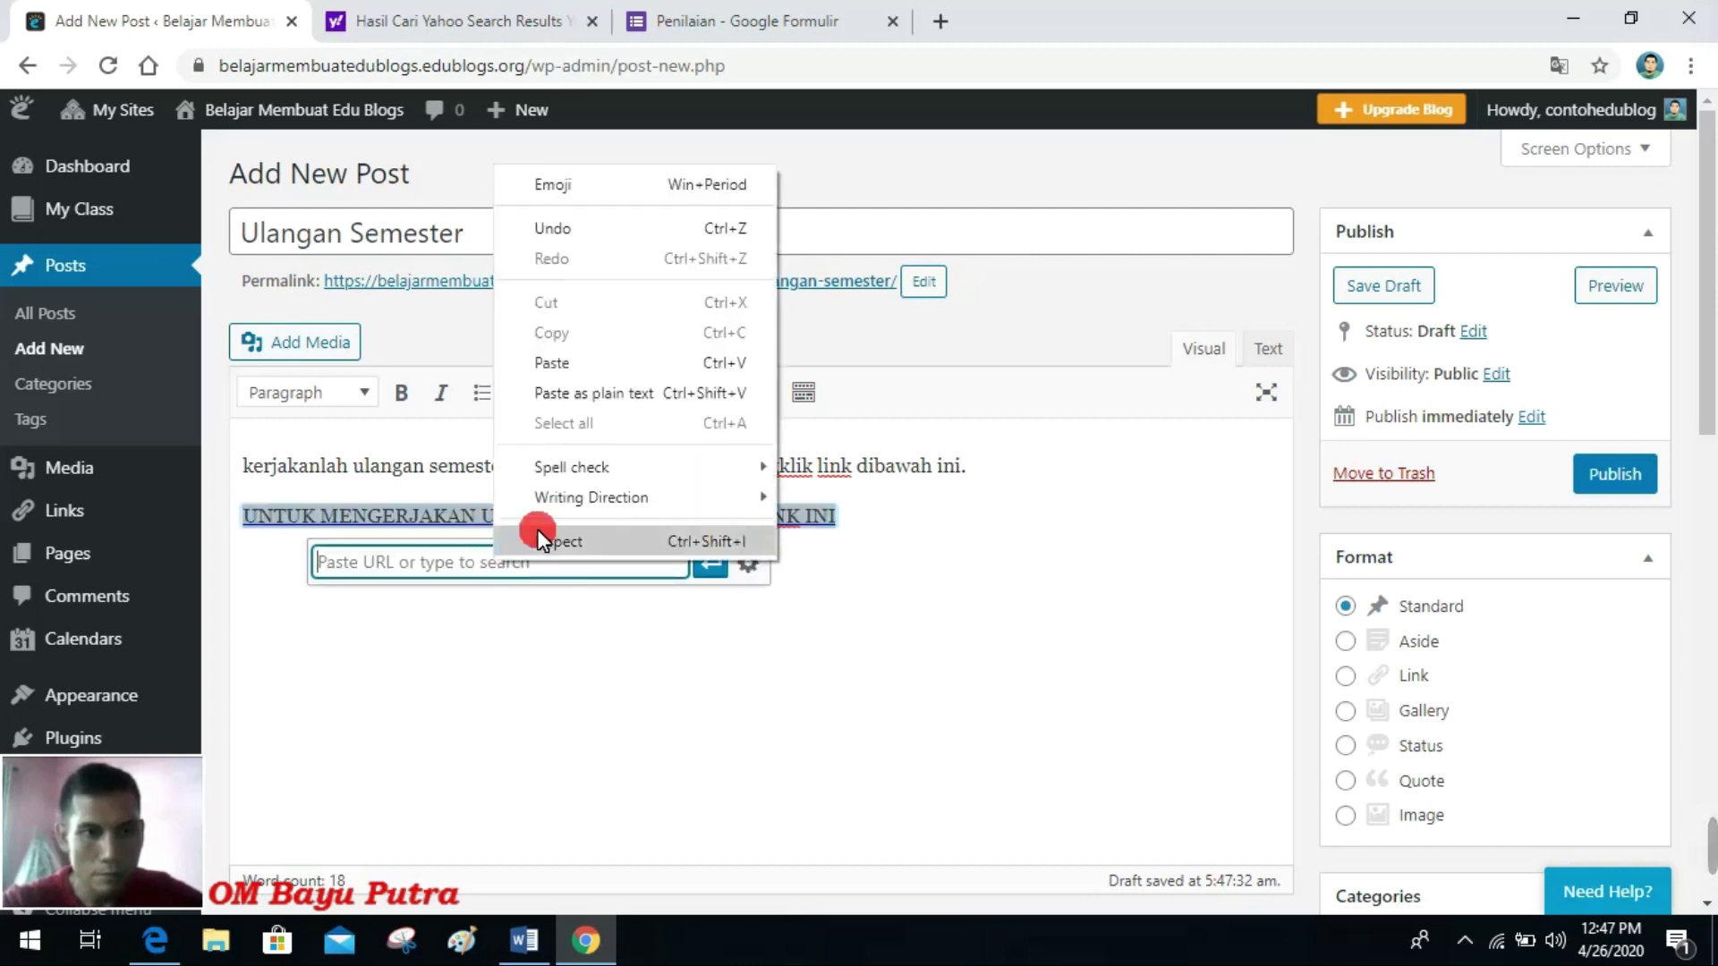
pyautogui.click(605, 363)
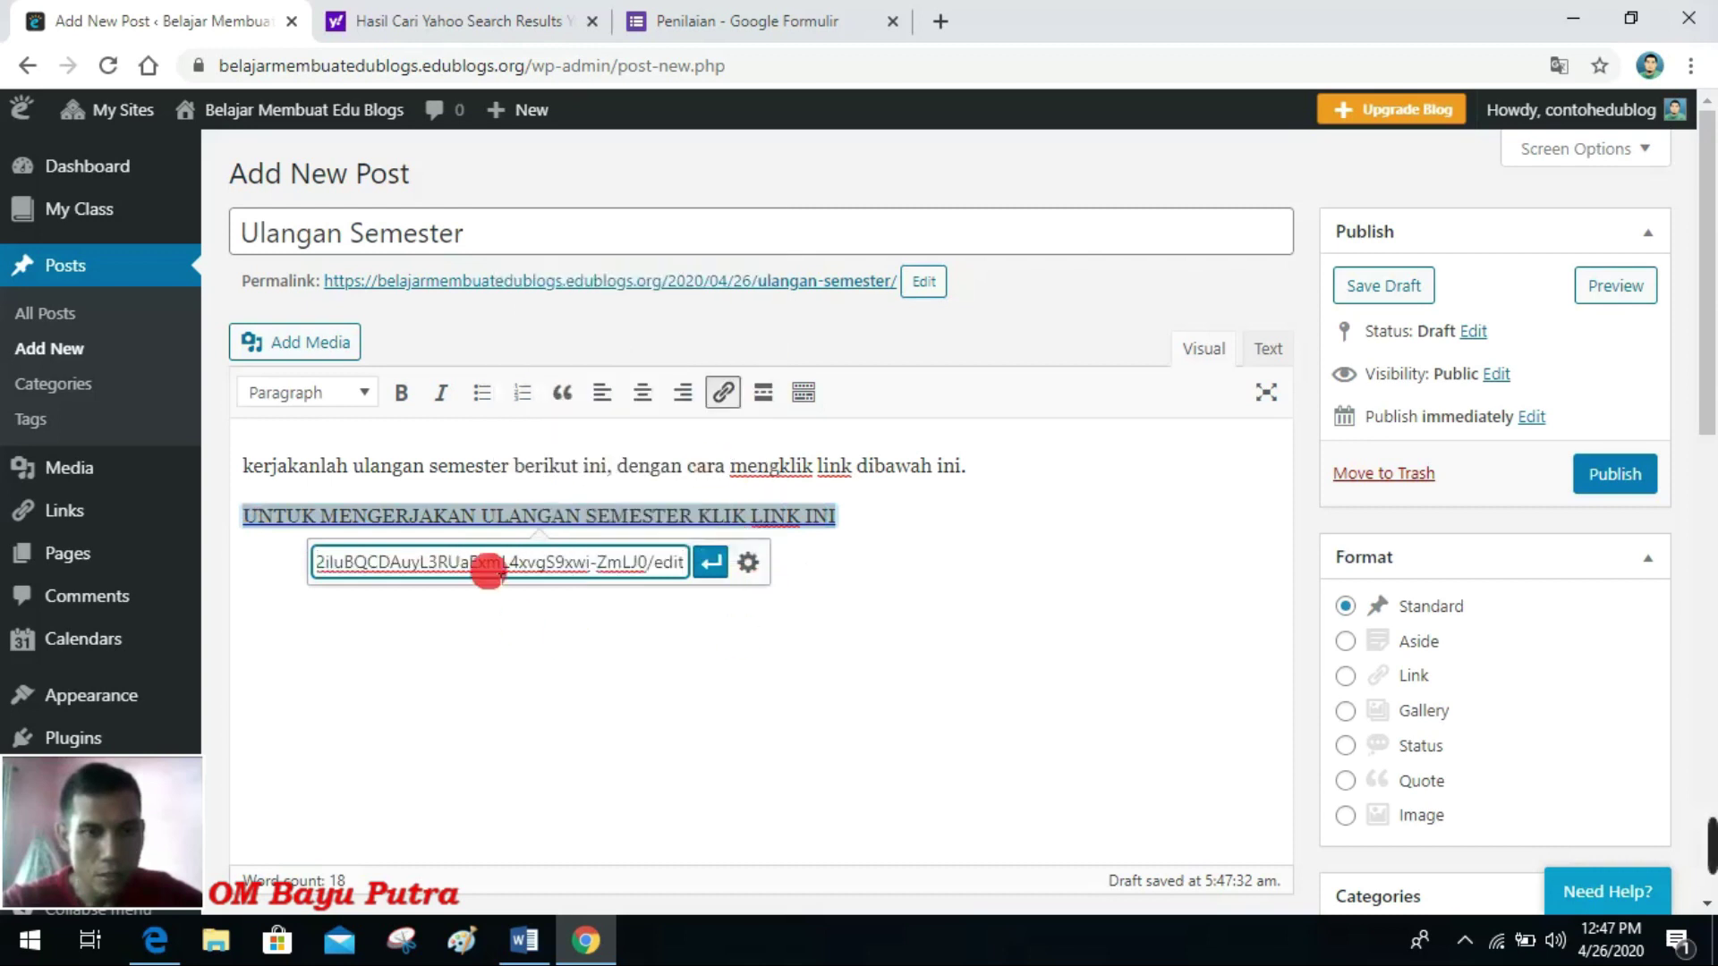
pyautogui.click(717, 566)
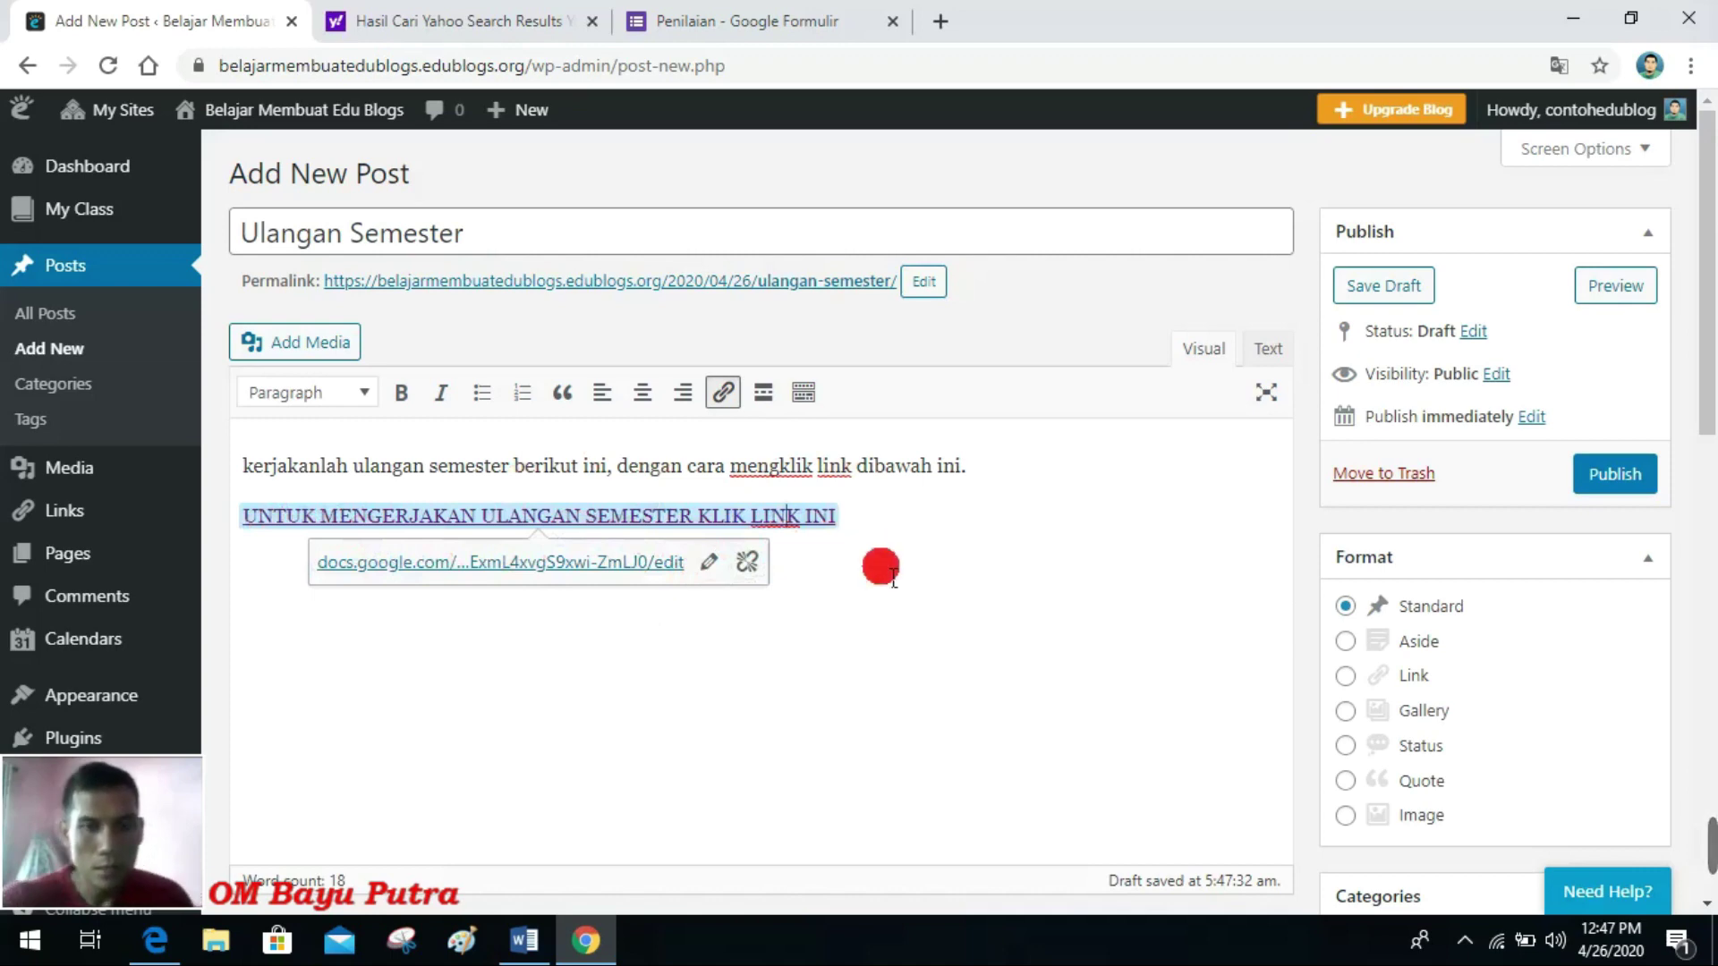
# Step: Set the "UNTUK MENGERJAKAN ULANGAN SEMESTER KLIK LINK INI" link to open in a new tab and publish the Ulangan Semester post
pyautogui.click(695, 26)
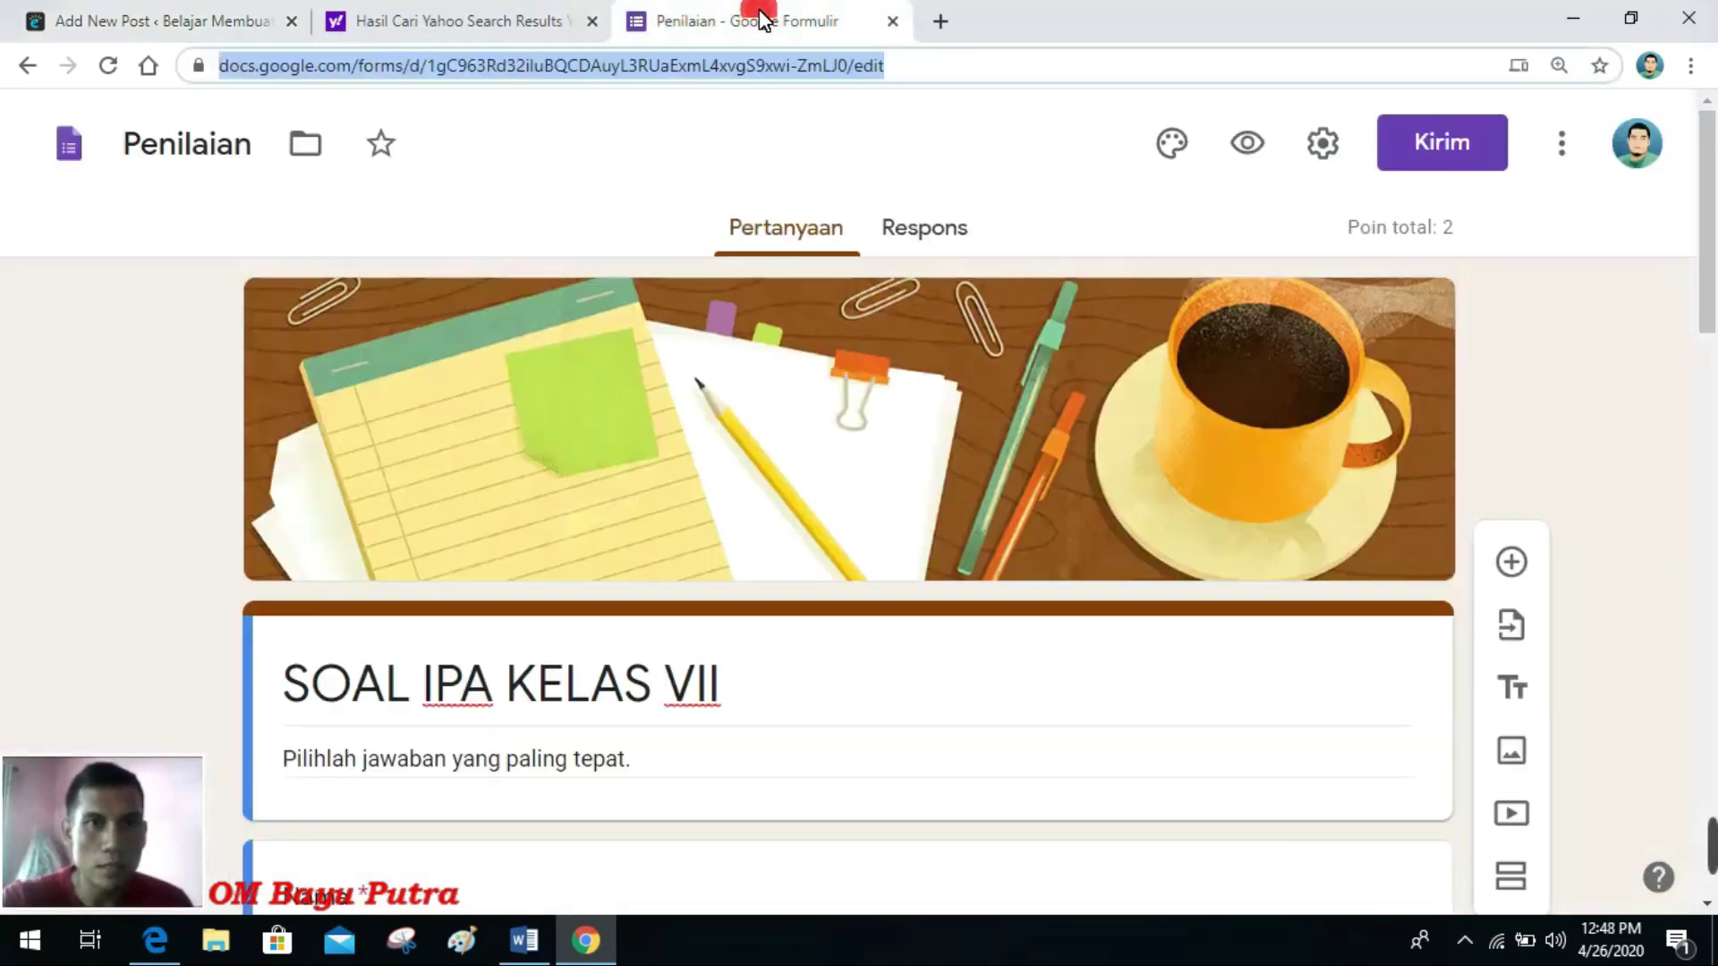
pyautogui.click(277, 29)
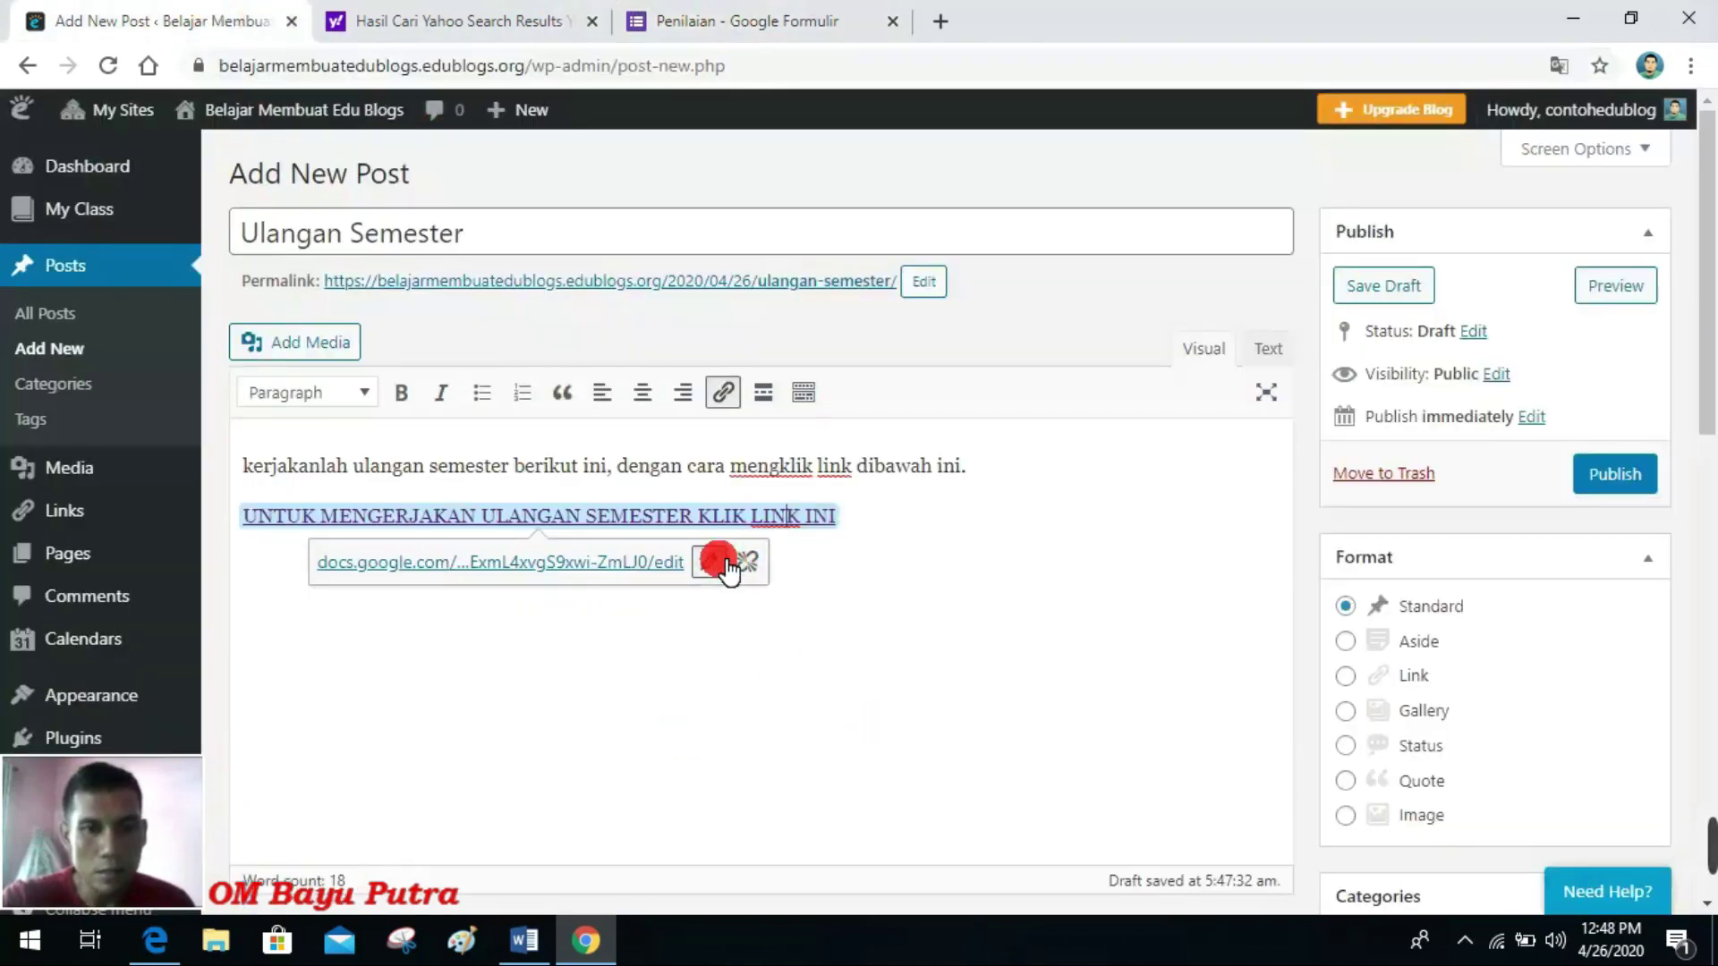
pyautogui.click(716, 562)
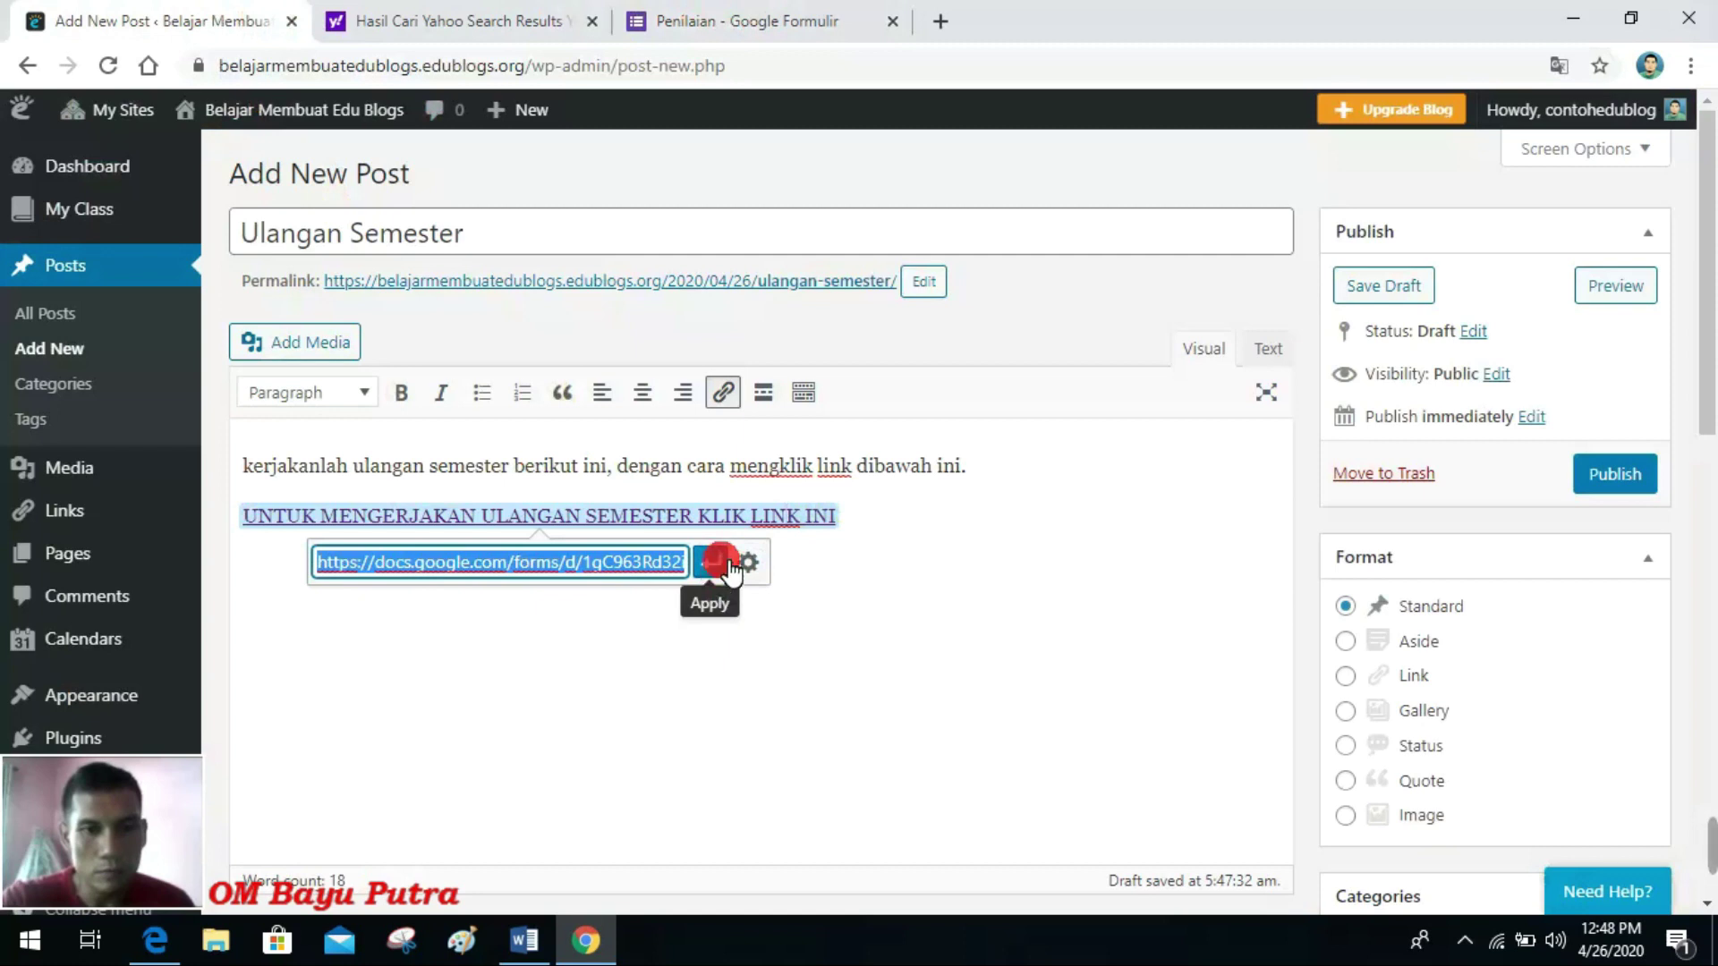
pyautogui.click(721, 573)
pyautogui.click(732, 566)
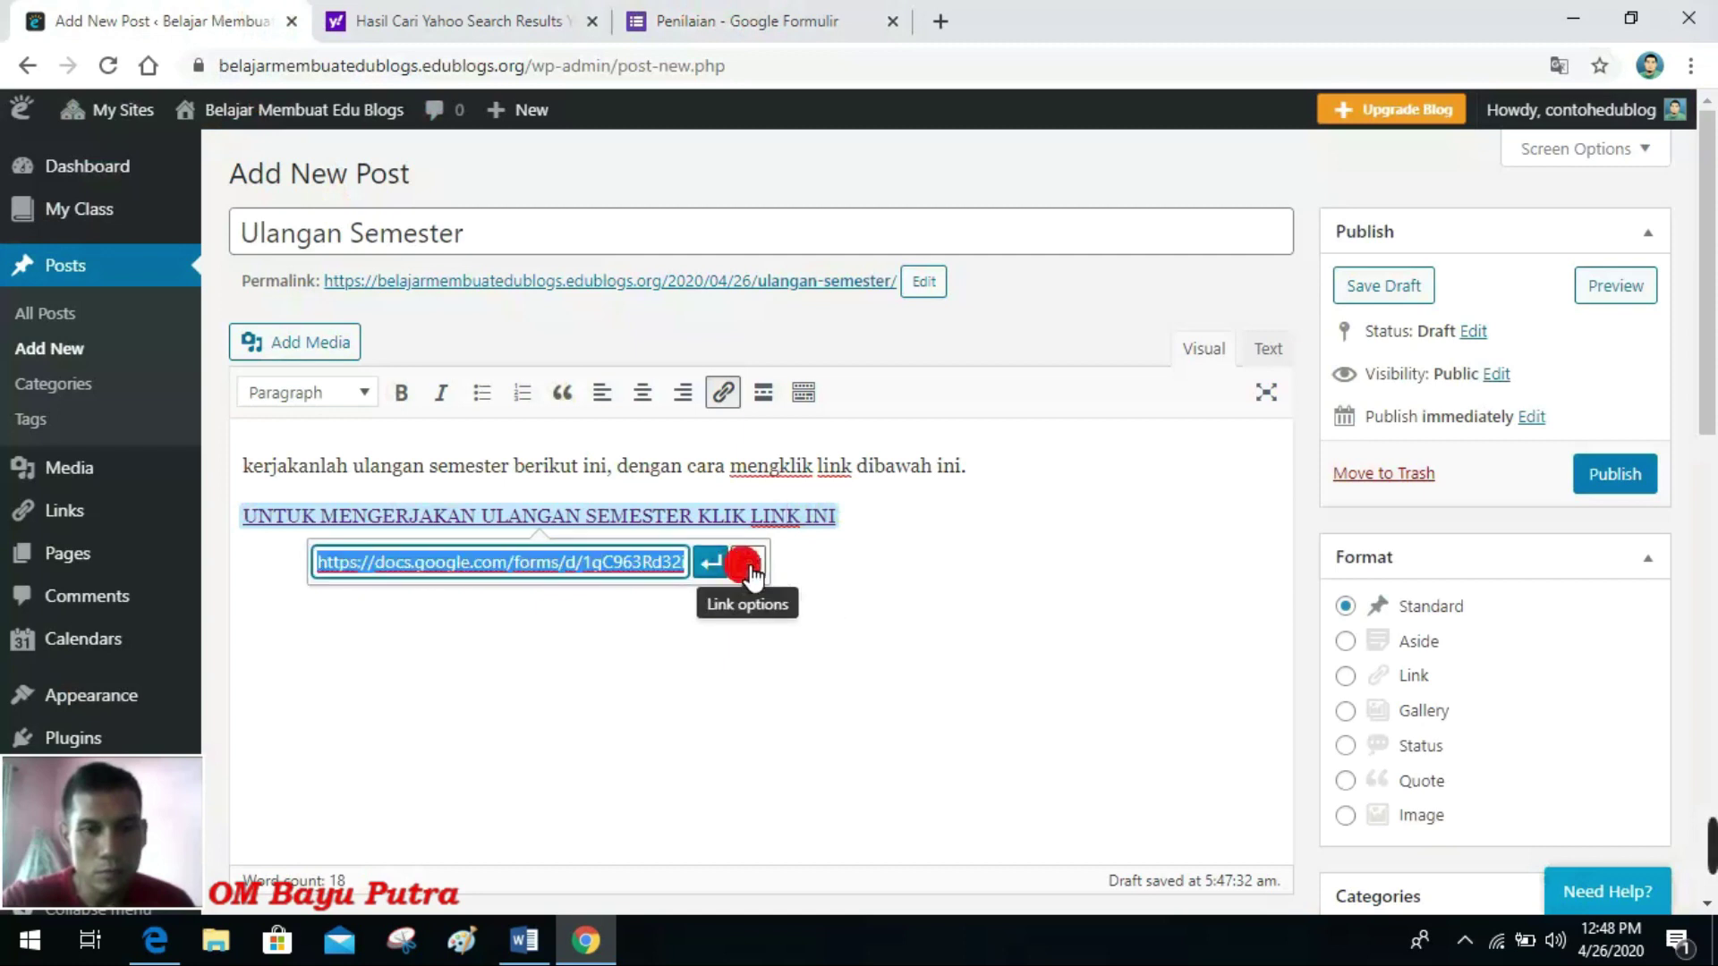
pyautogui.click(740, 565)
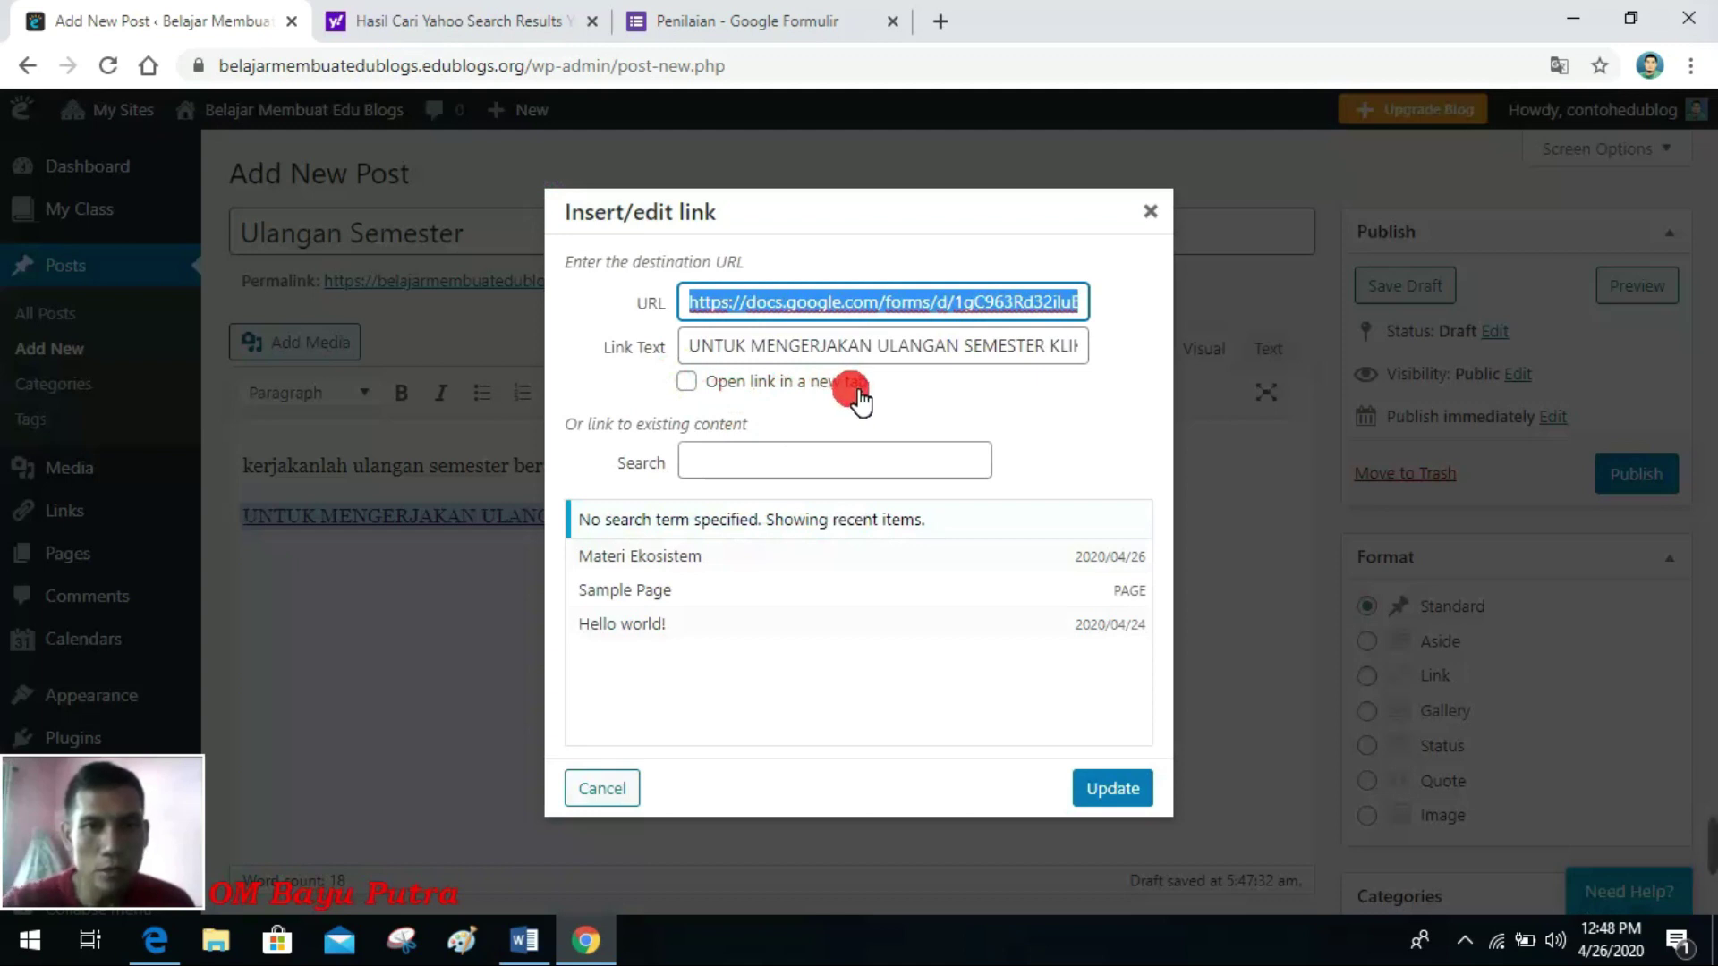
pyautogui.click(687, 381)
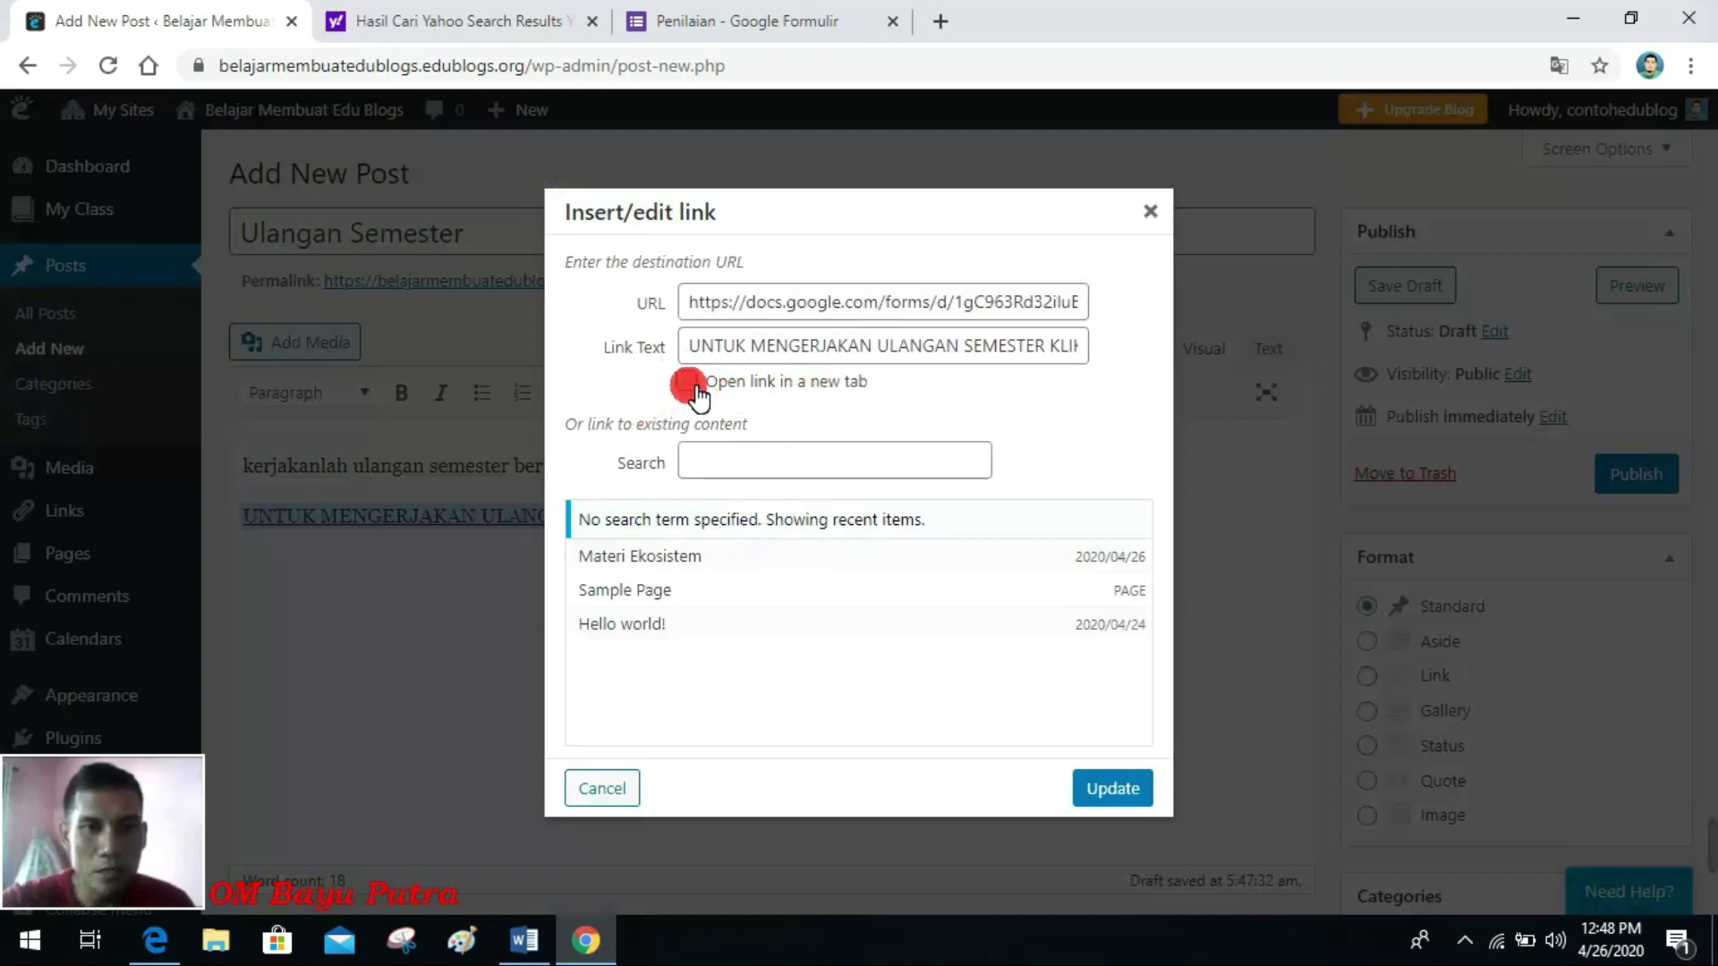
pyautogui.click(1127, 789)
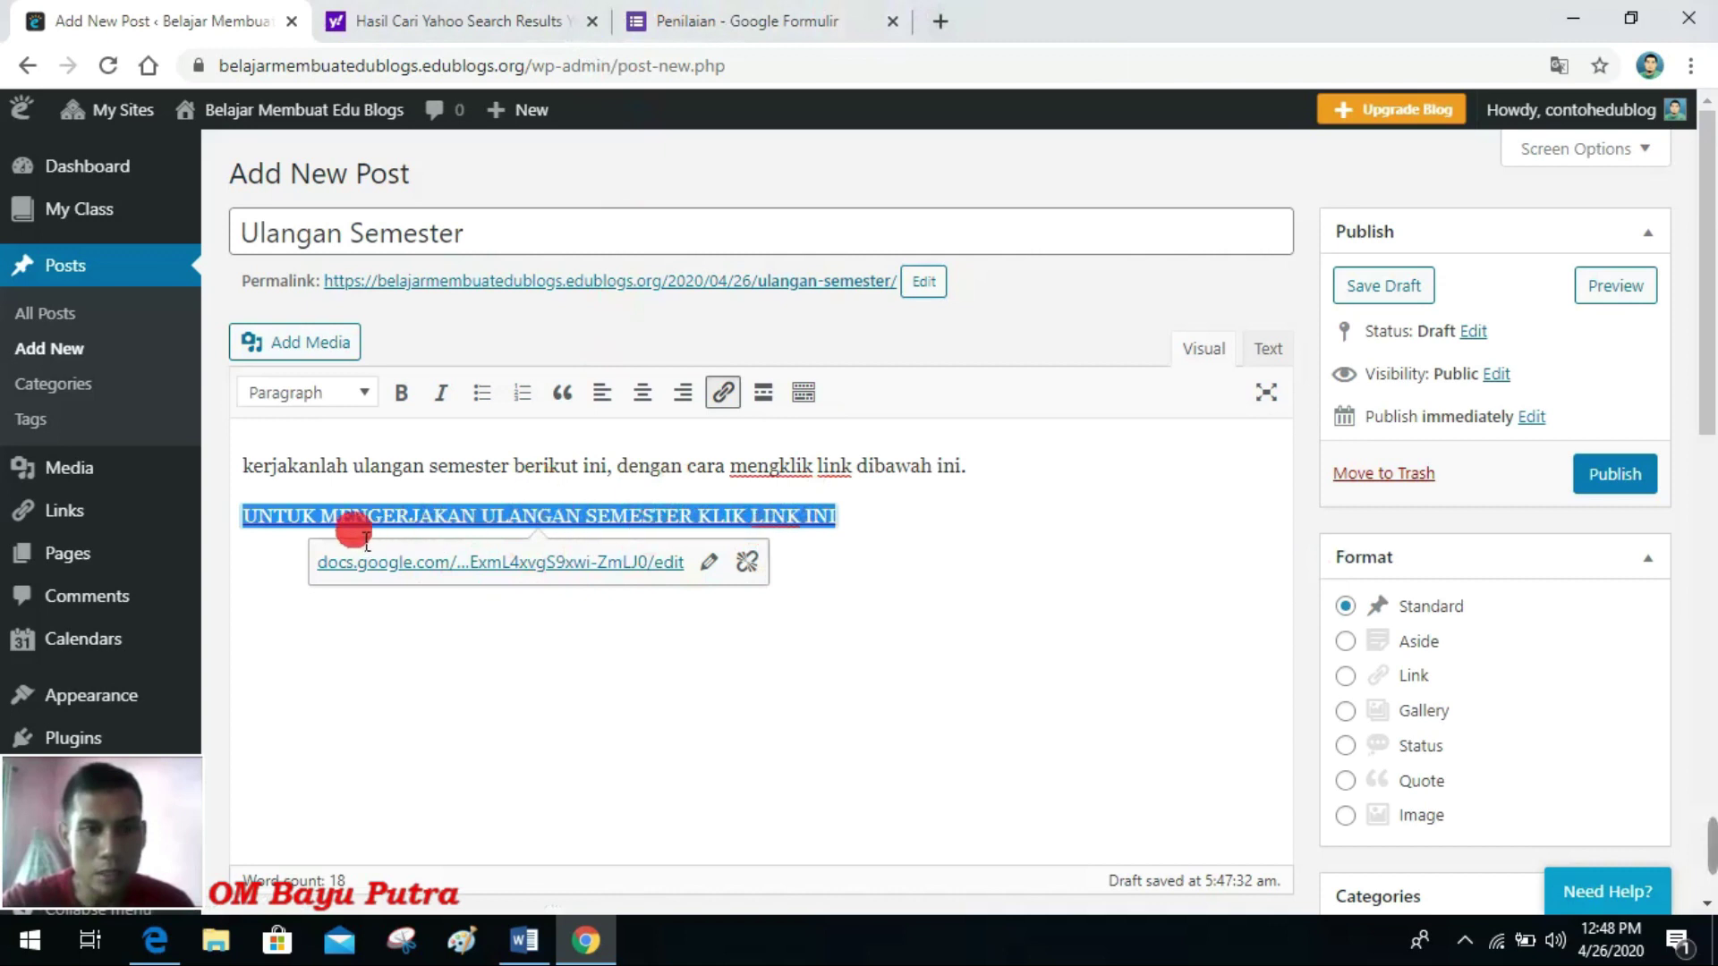
pyautogui.click(1588, 488)
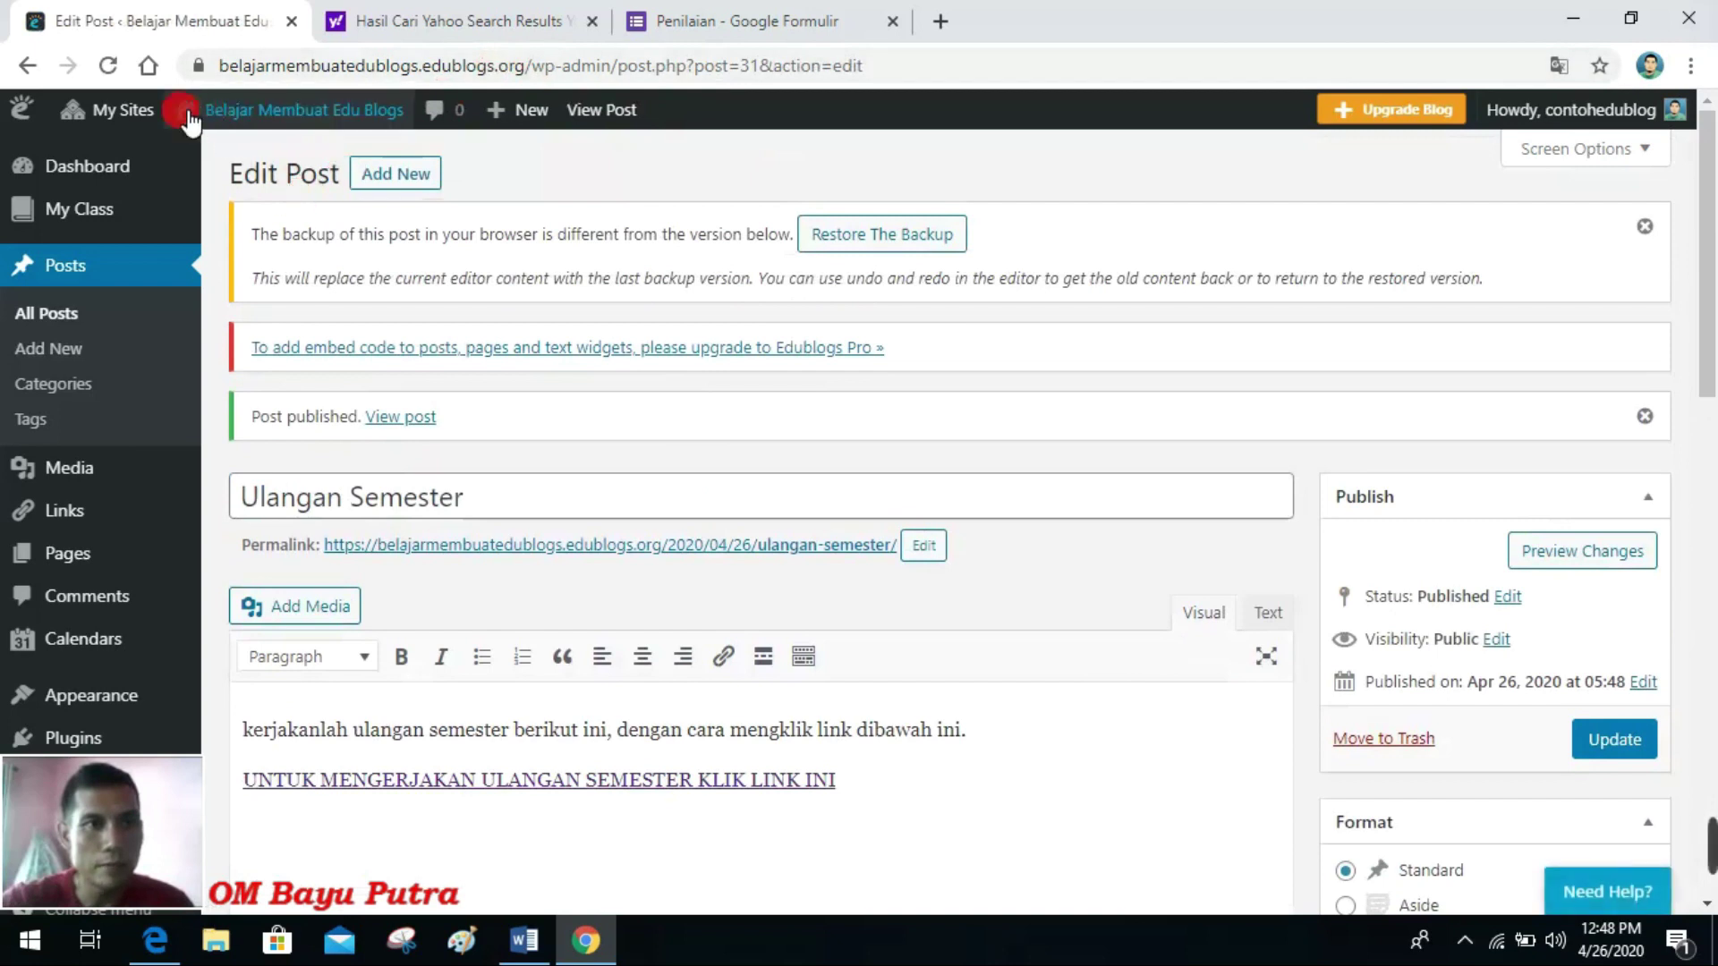
# Step: Open the public blog site in a separate browser tab and close the Yahoo search results tab
pyautogui.moveTo(285, 112)
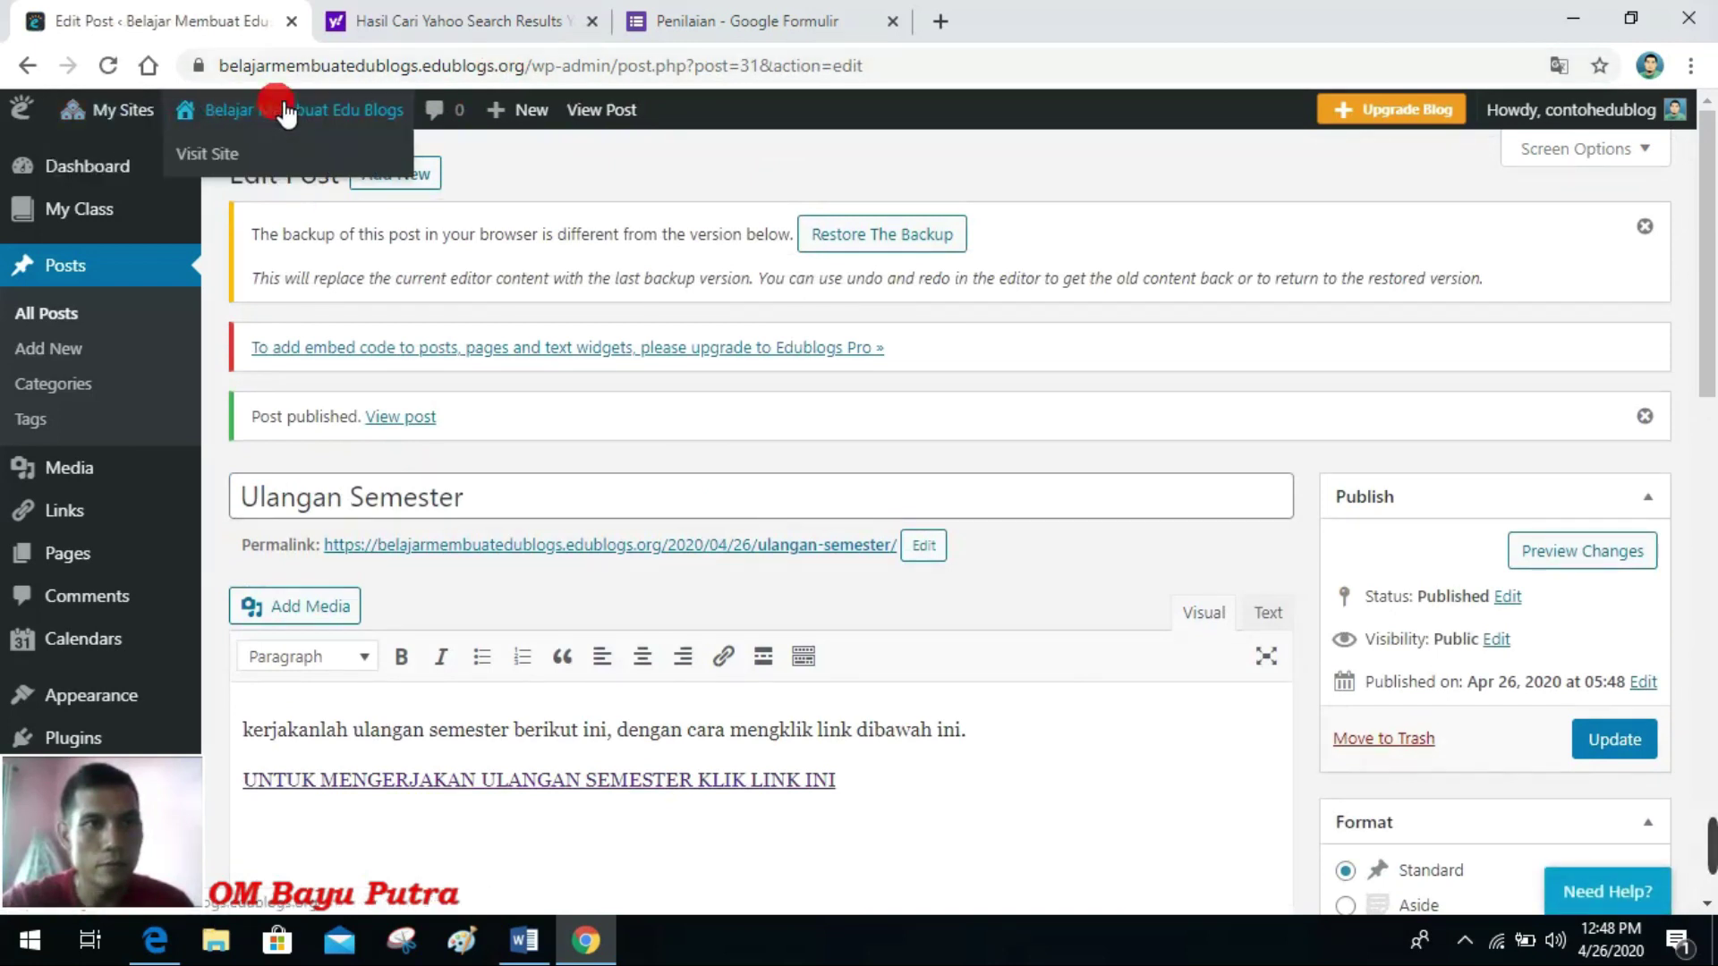
pyautogui.rightClick(231, 153)
pyautogui.click(246, 164)
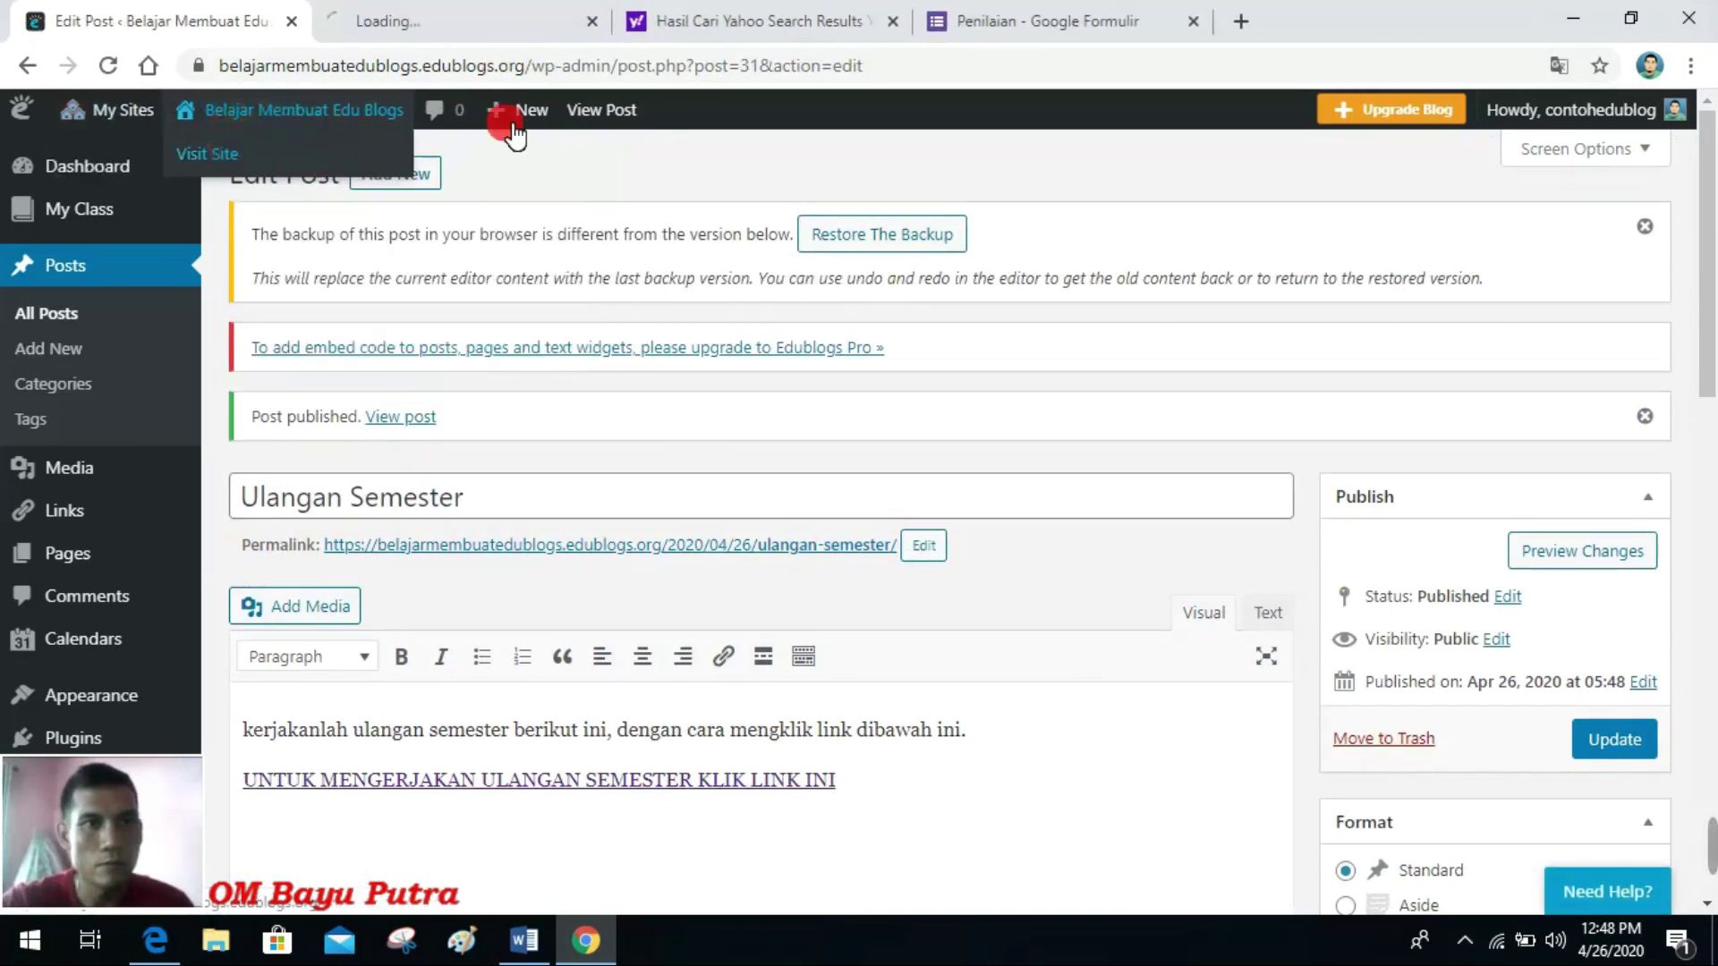
pyautogui.click(893, 21)
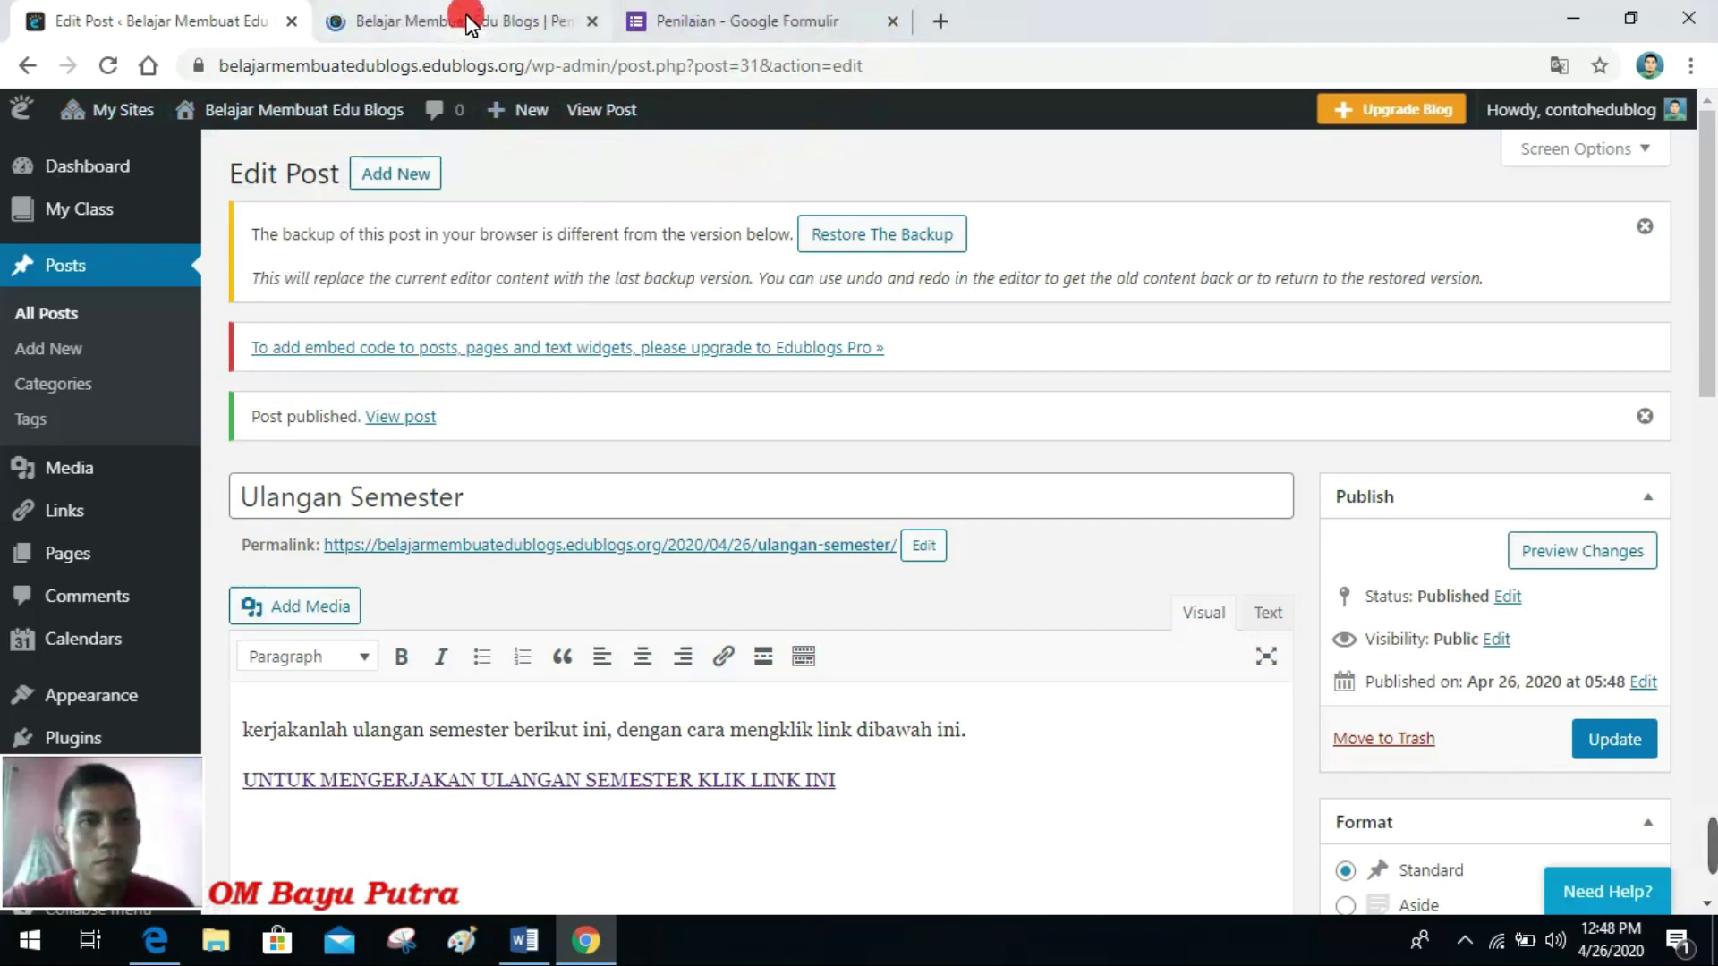
pyautogui.click(467, 24)
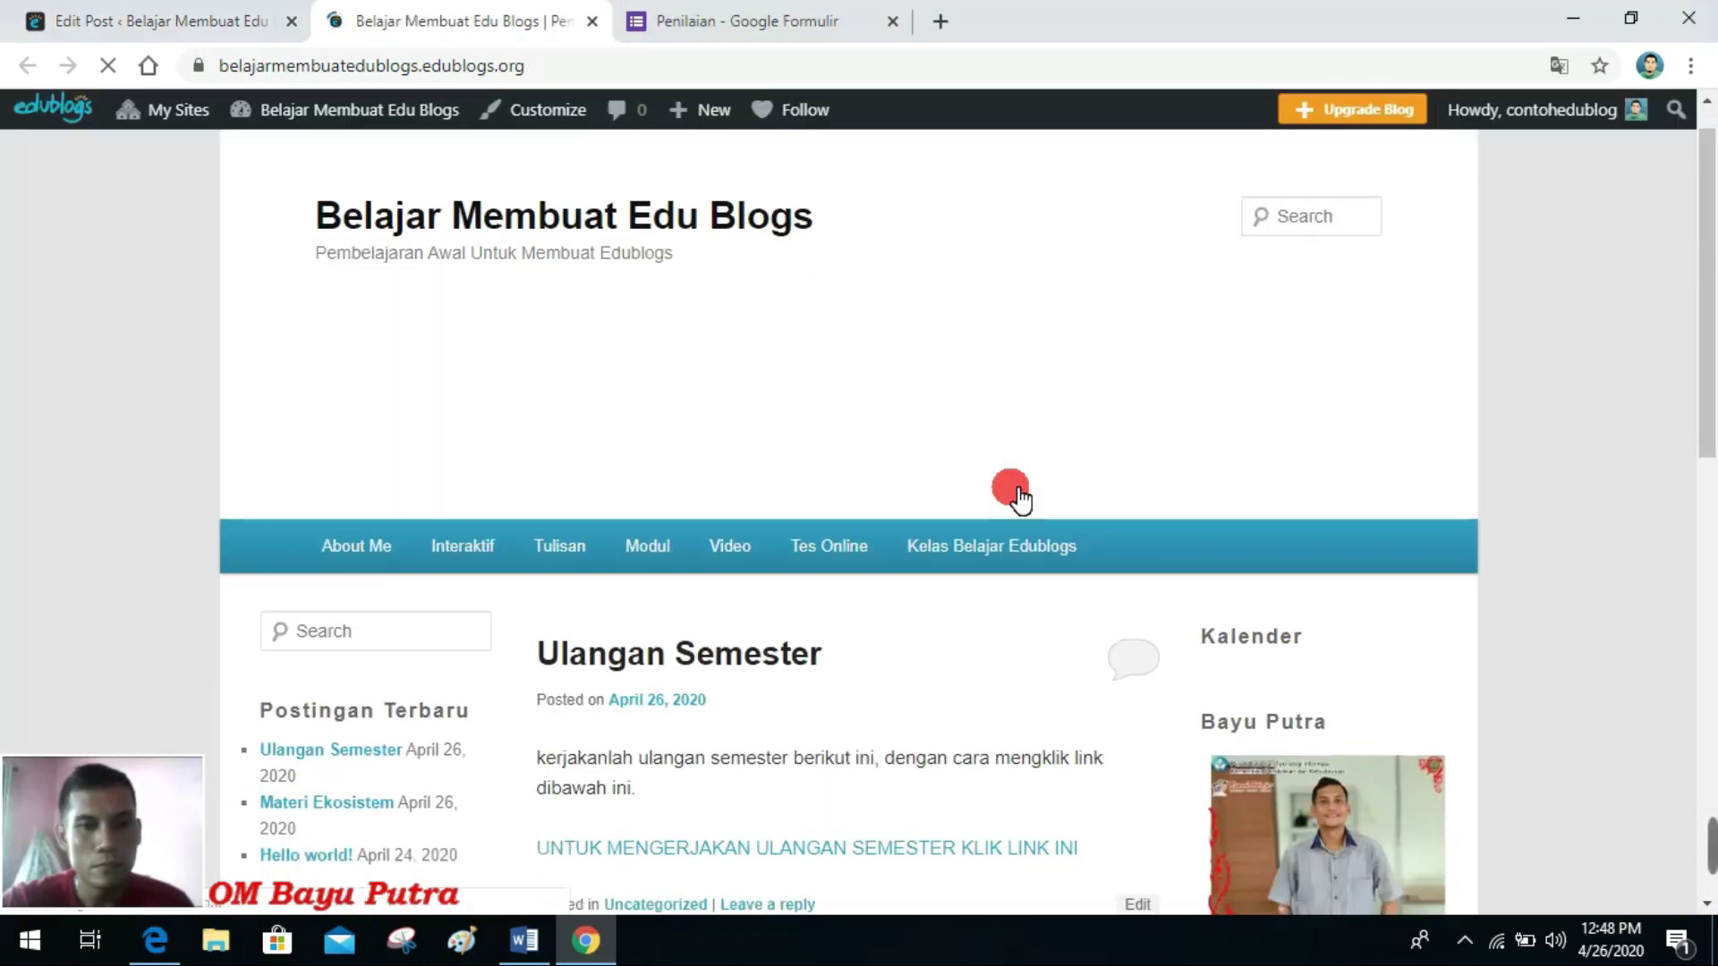
# Step: Follow the "UNTUK MENGERJAKAN ULANGAN SEMESTER KLIK LINK INI" link in the published post and look through the SOAL IPA KELAS VII form
pyautogui.scroll(-2, 1021, 497)
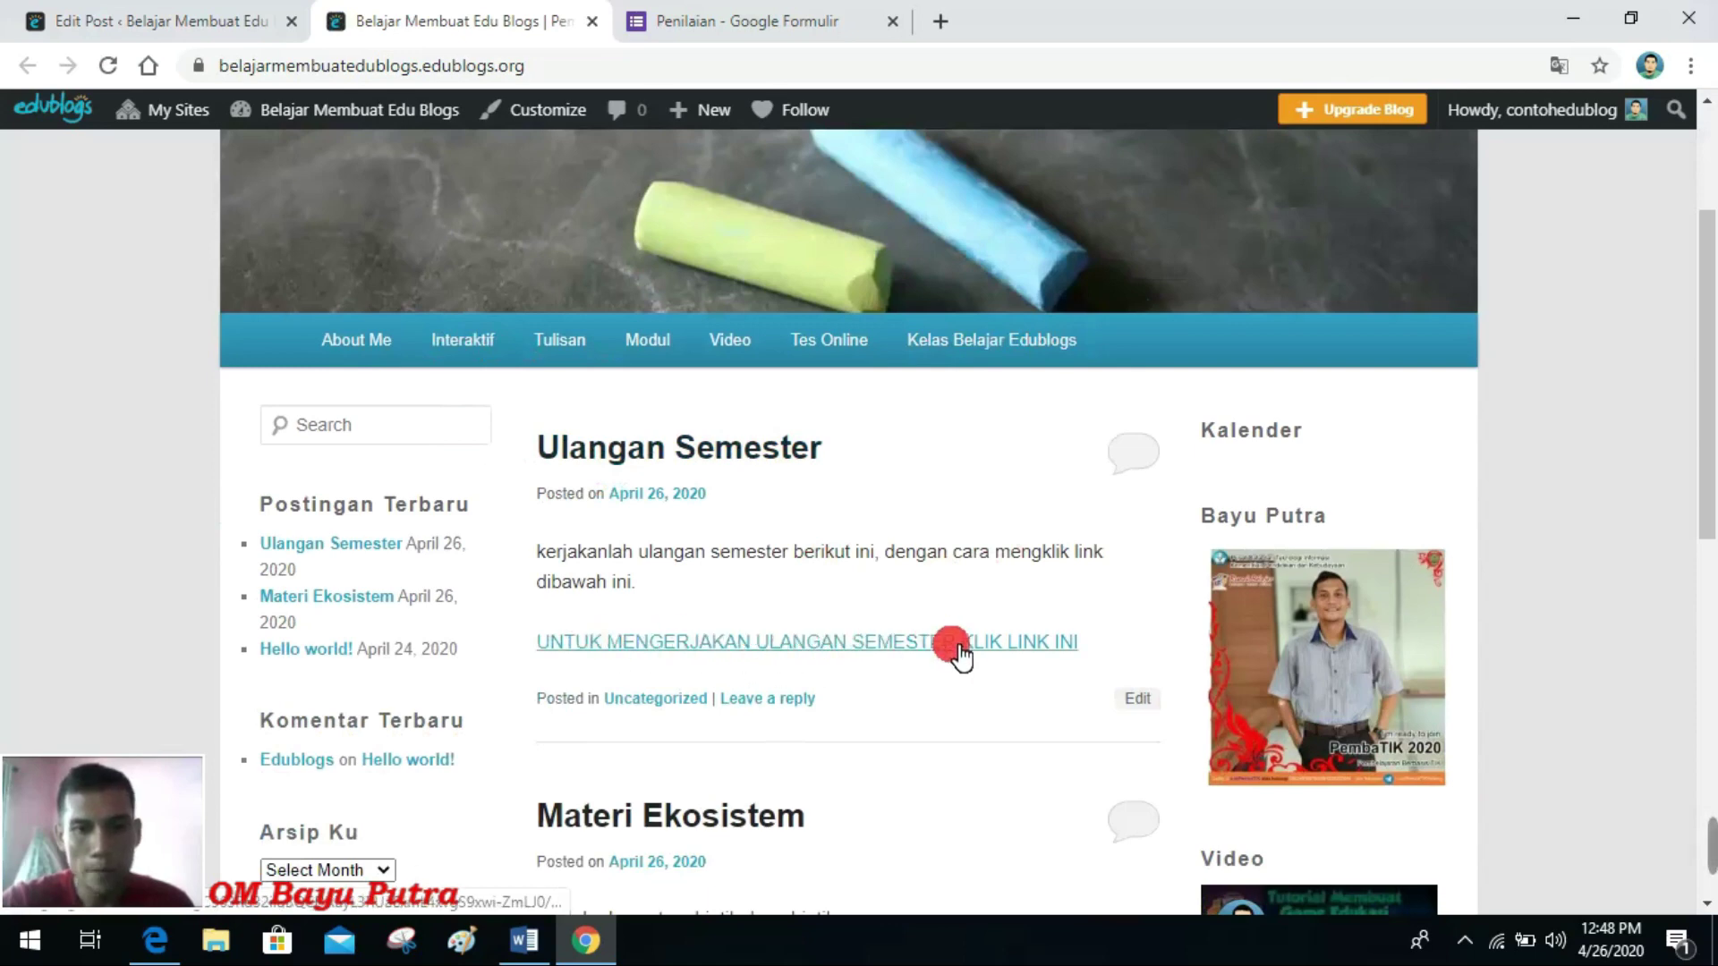
pyautogui.click(820, 646)
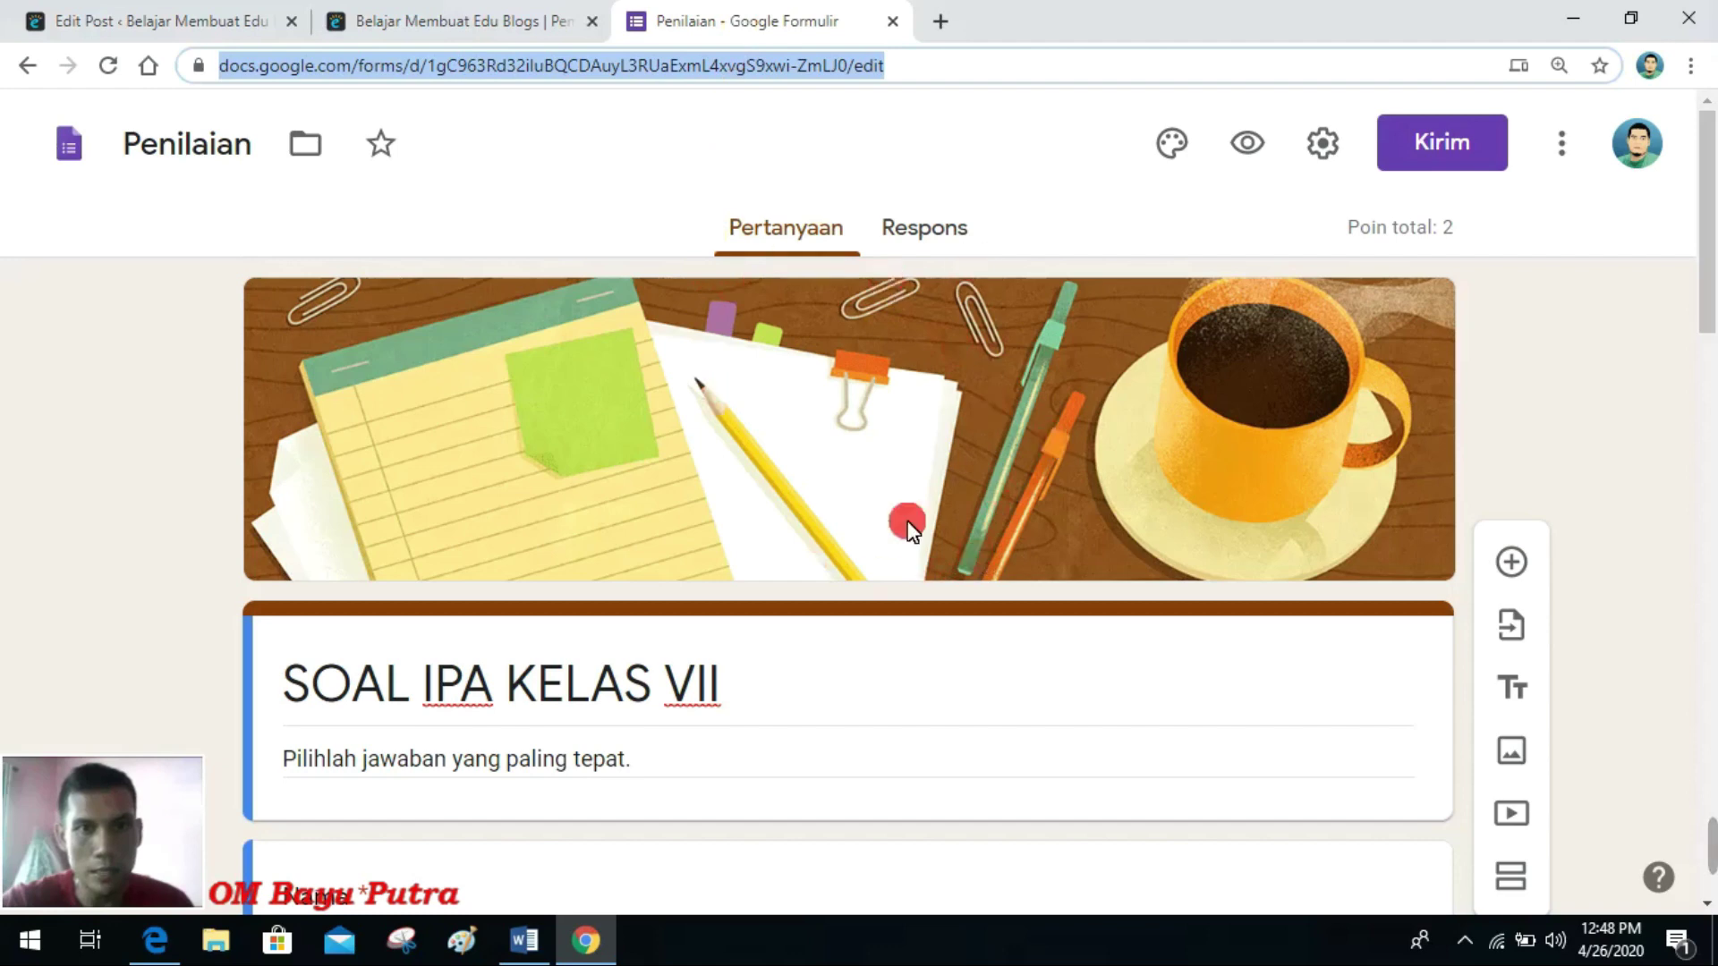
pyautogui.click(411, 18)
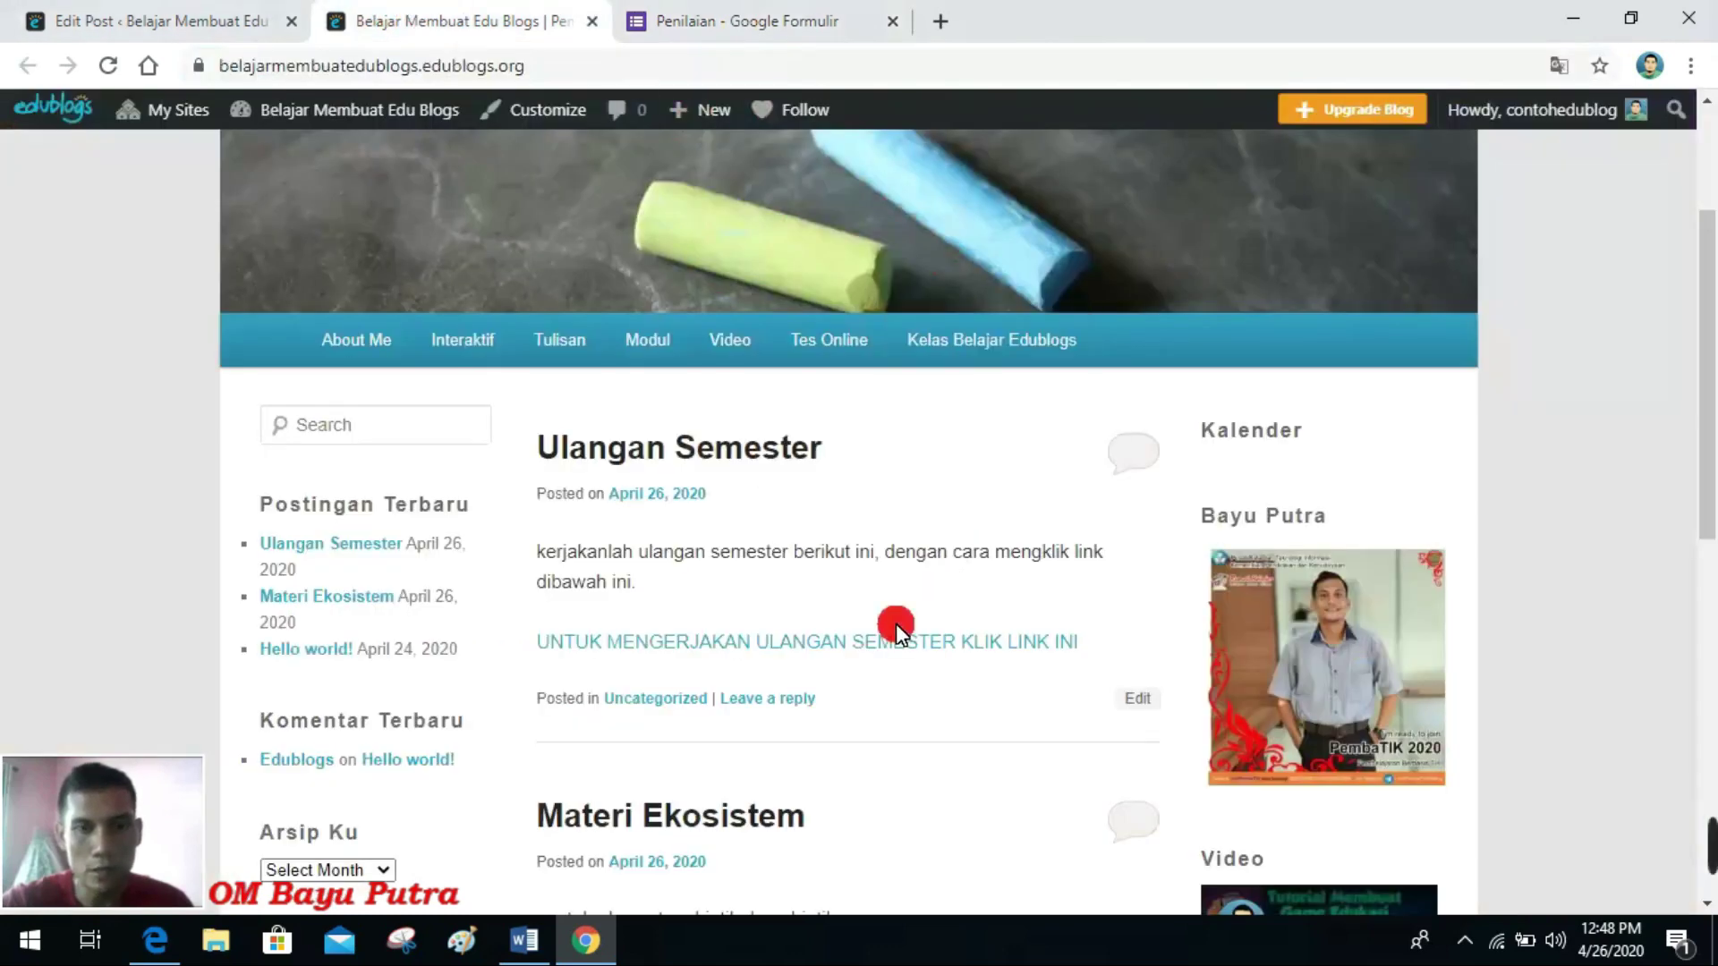
pyautogui.click(884, 646)
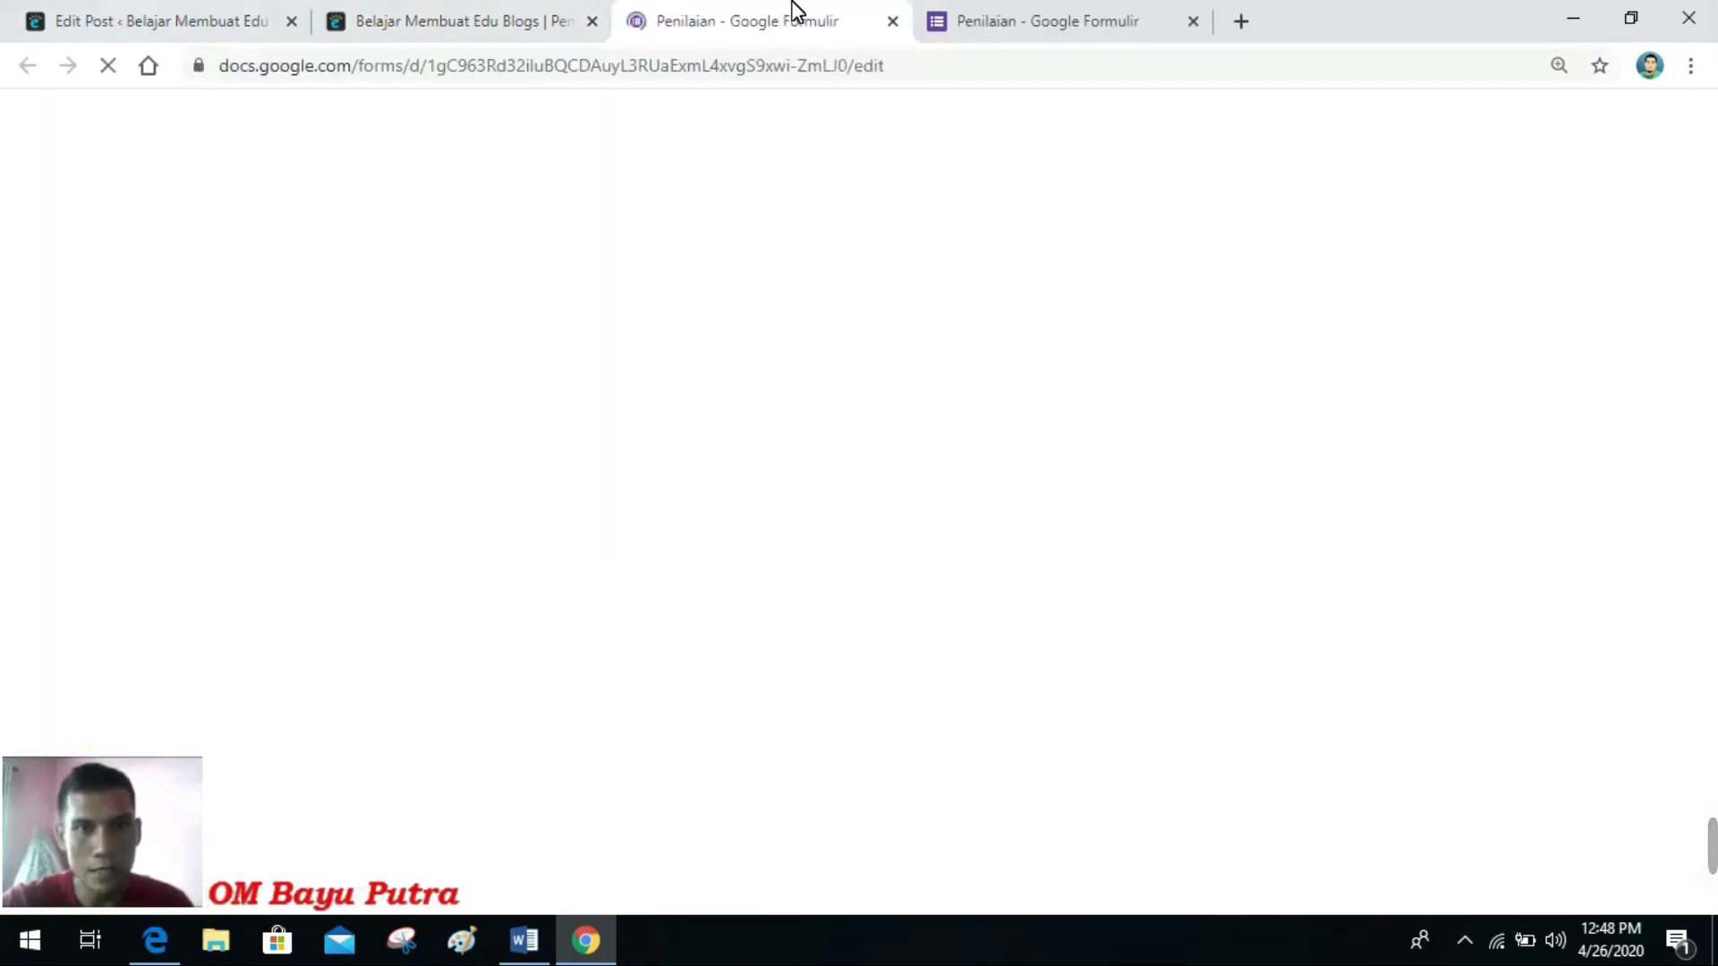
pyautogui.scroll(-3, 985, 564)
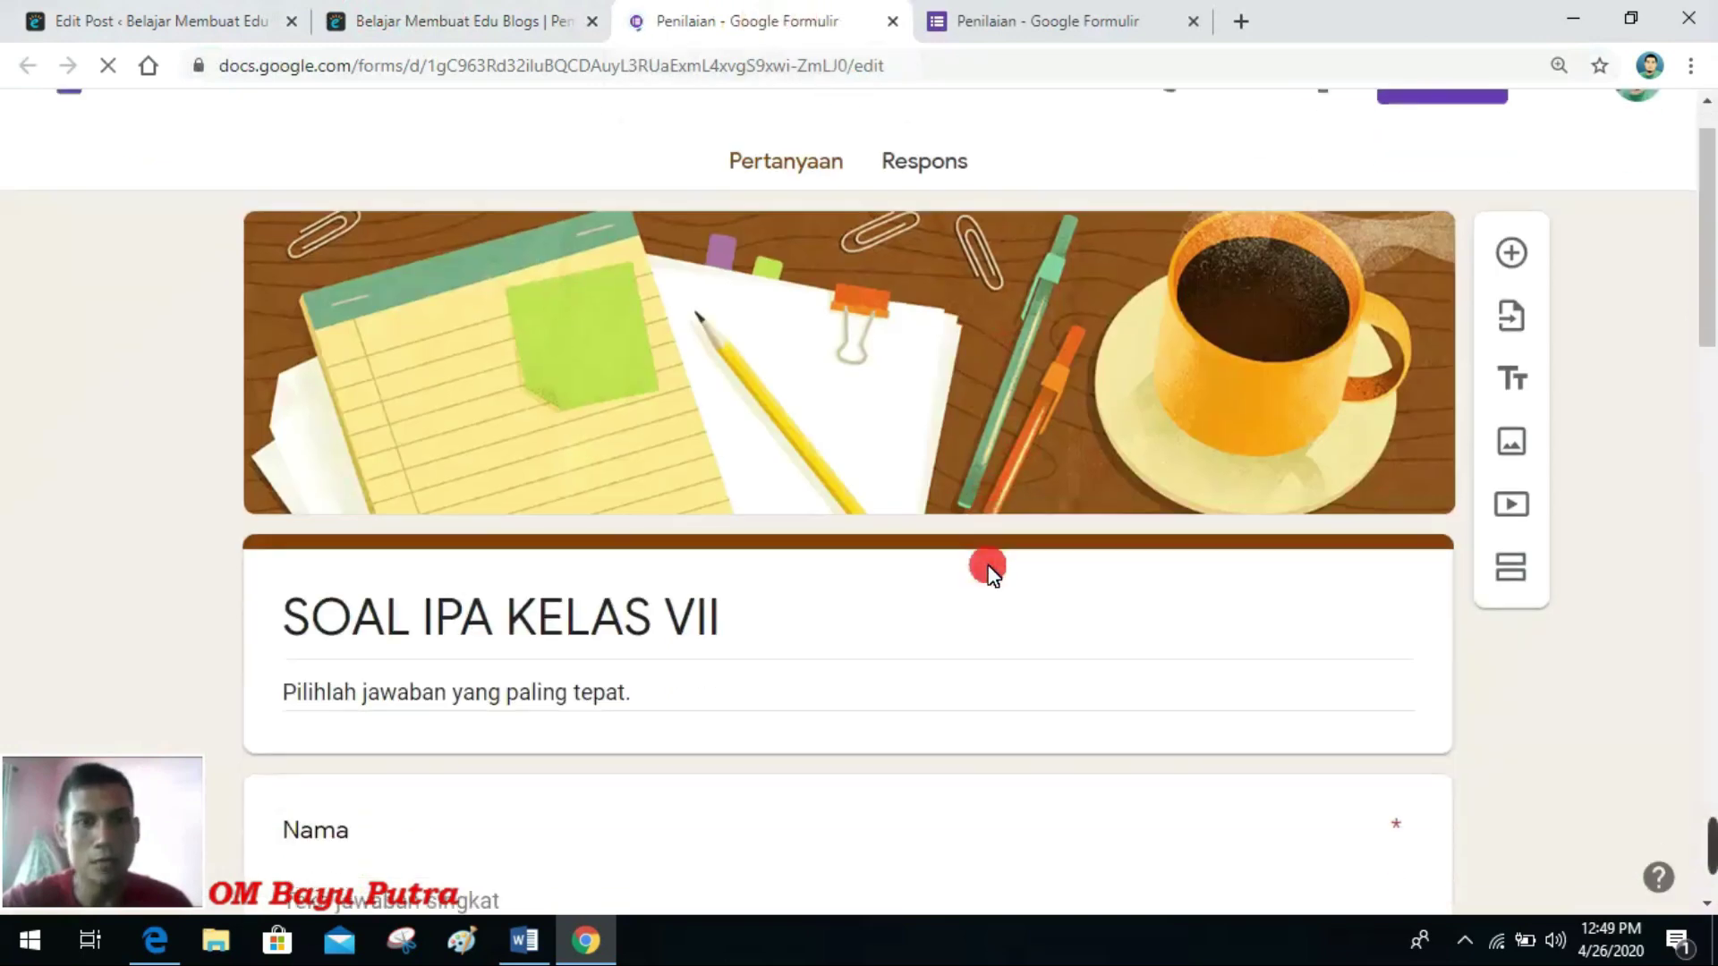
pyautogui.click(928, 560)
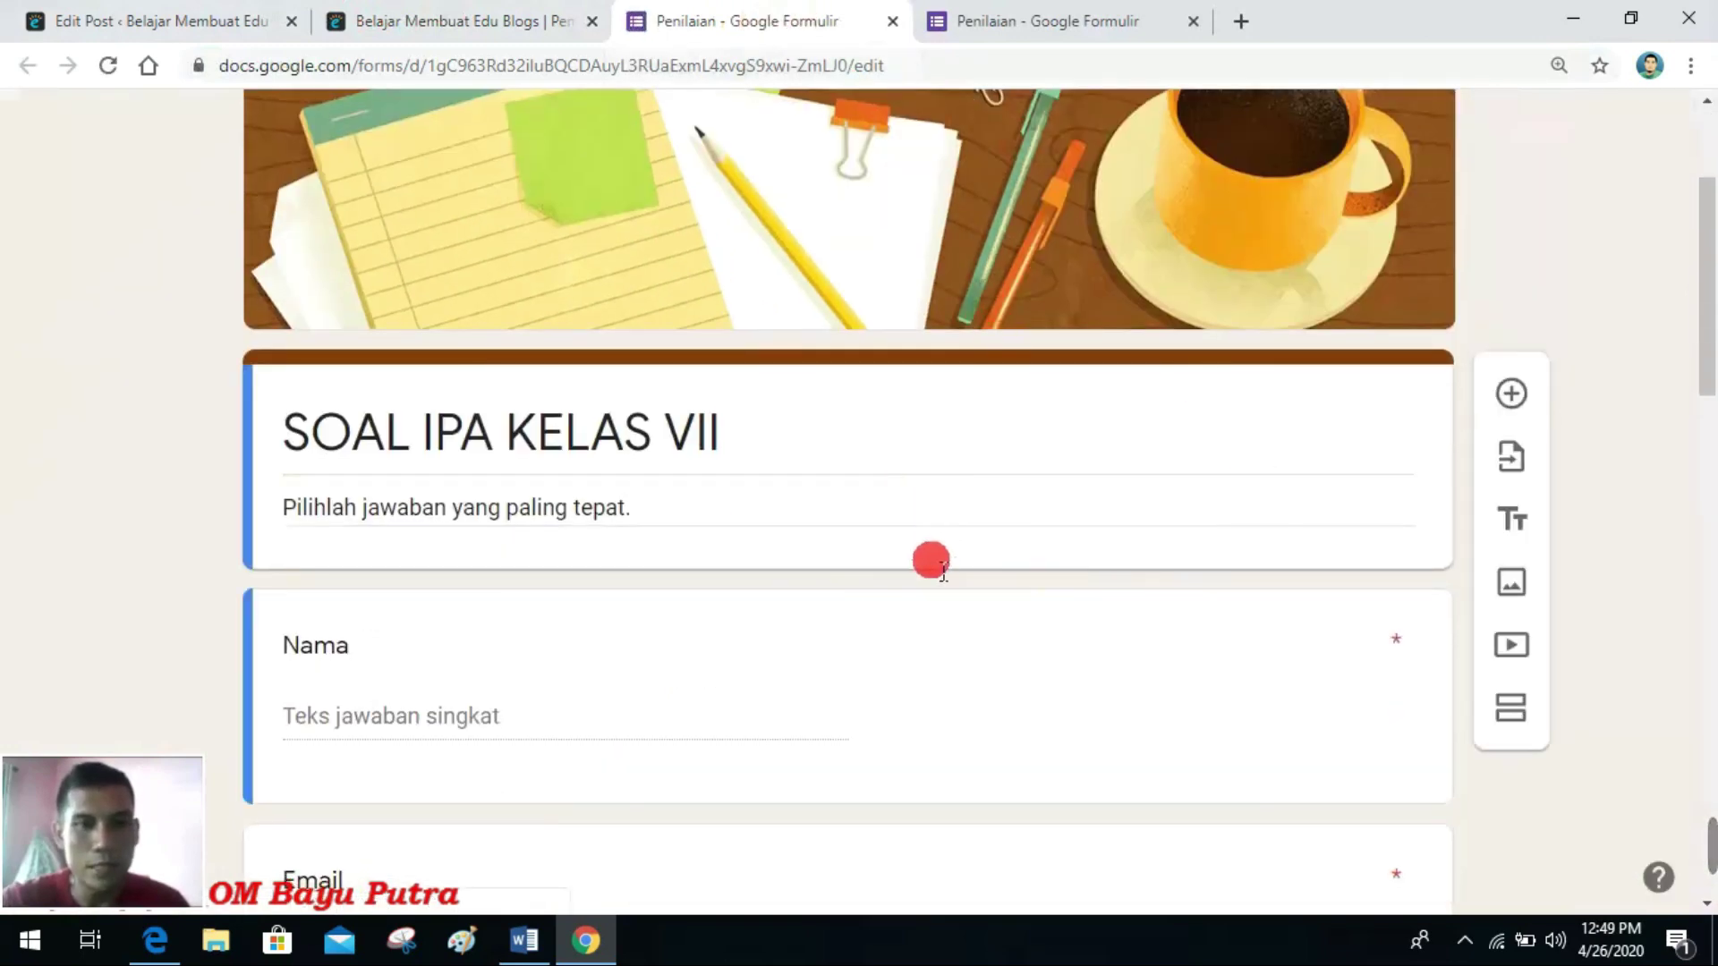
pyautogui.scroll(3, 652, 419)
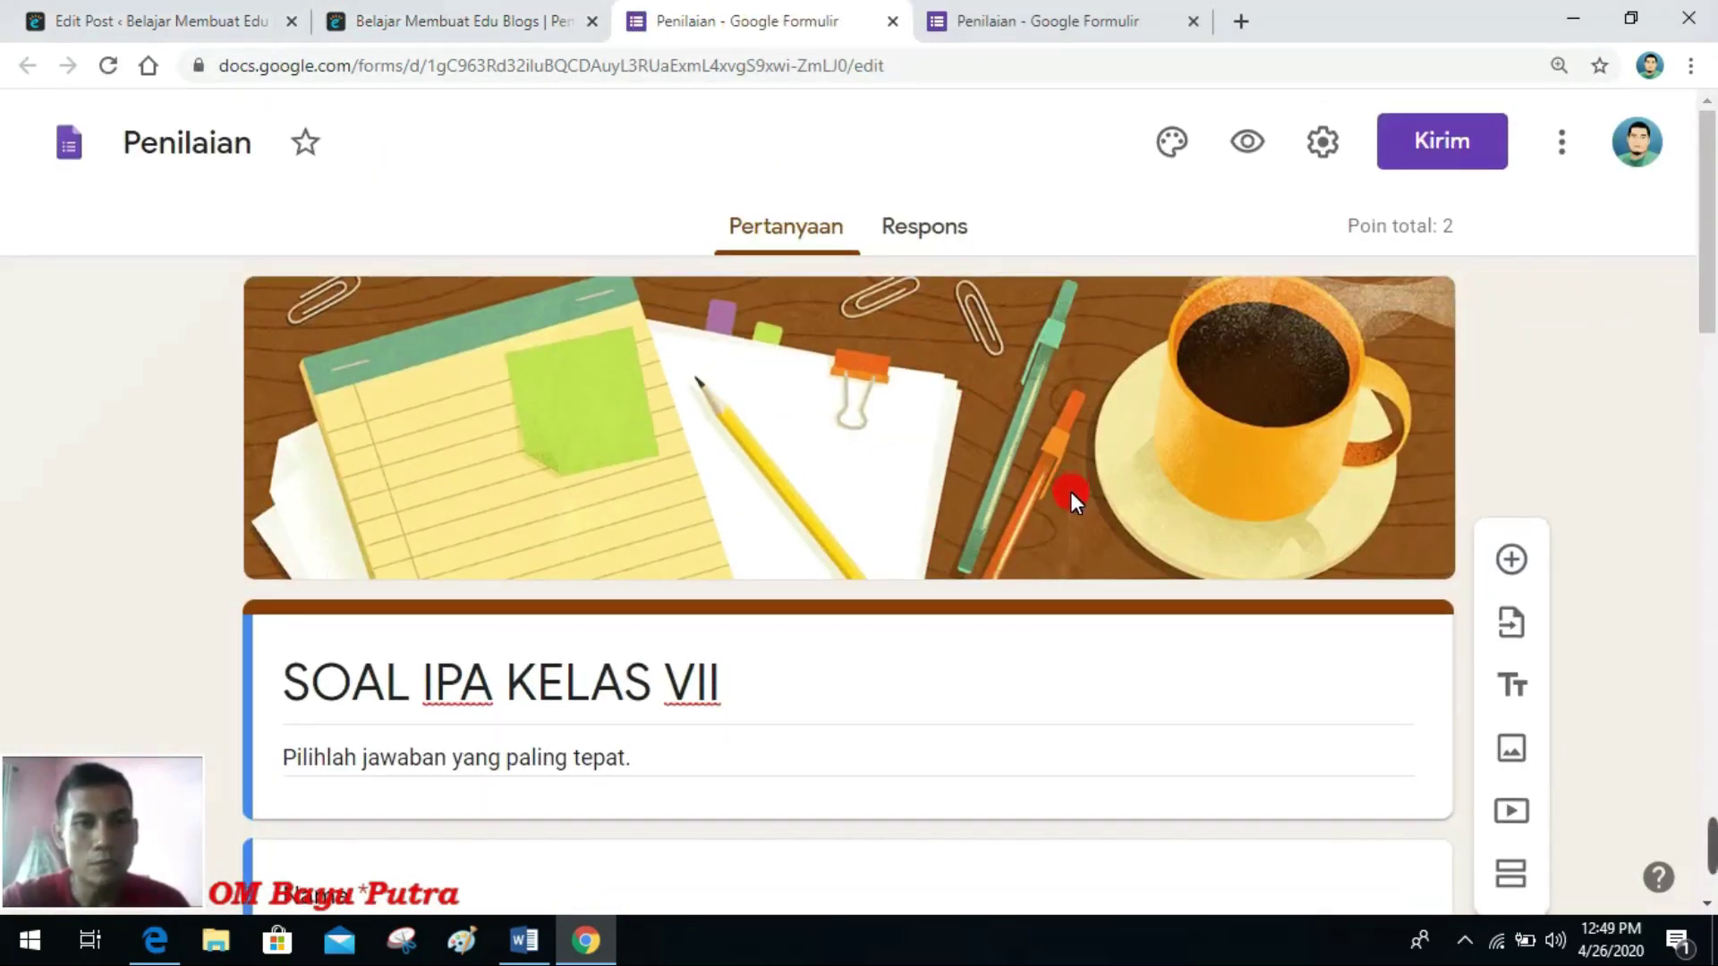
pyautogui.scroll(-3, 652, 385)
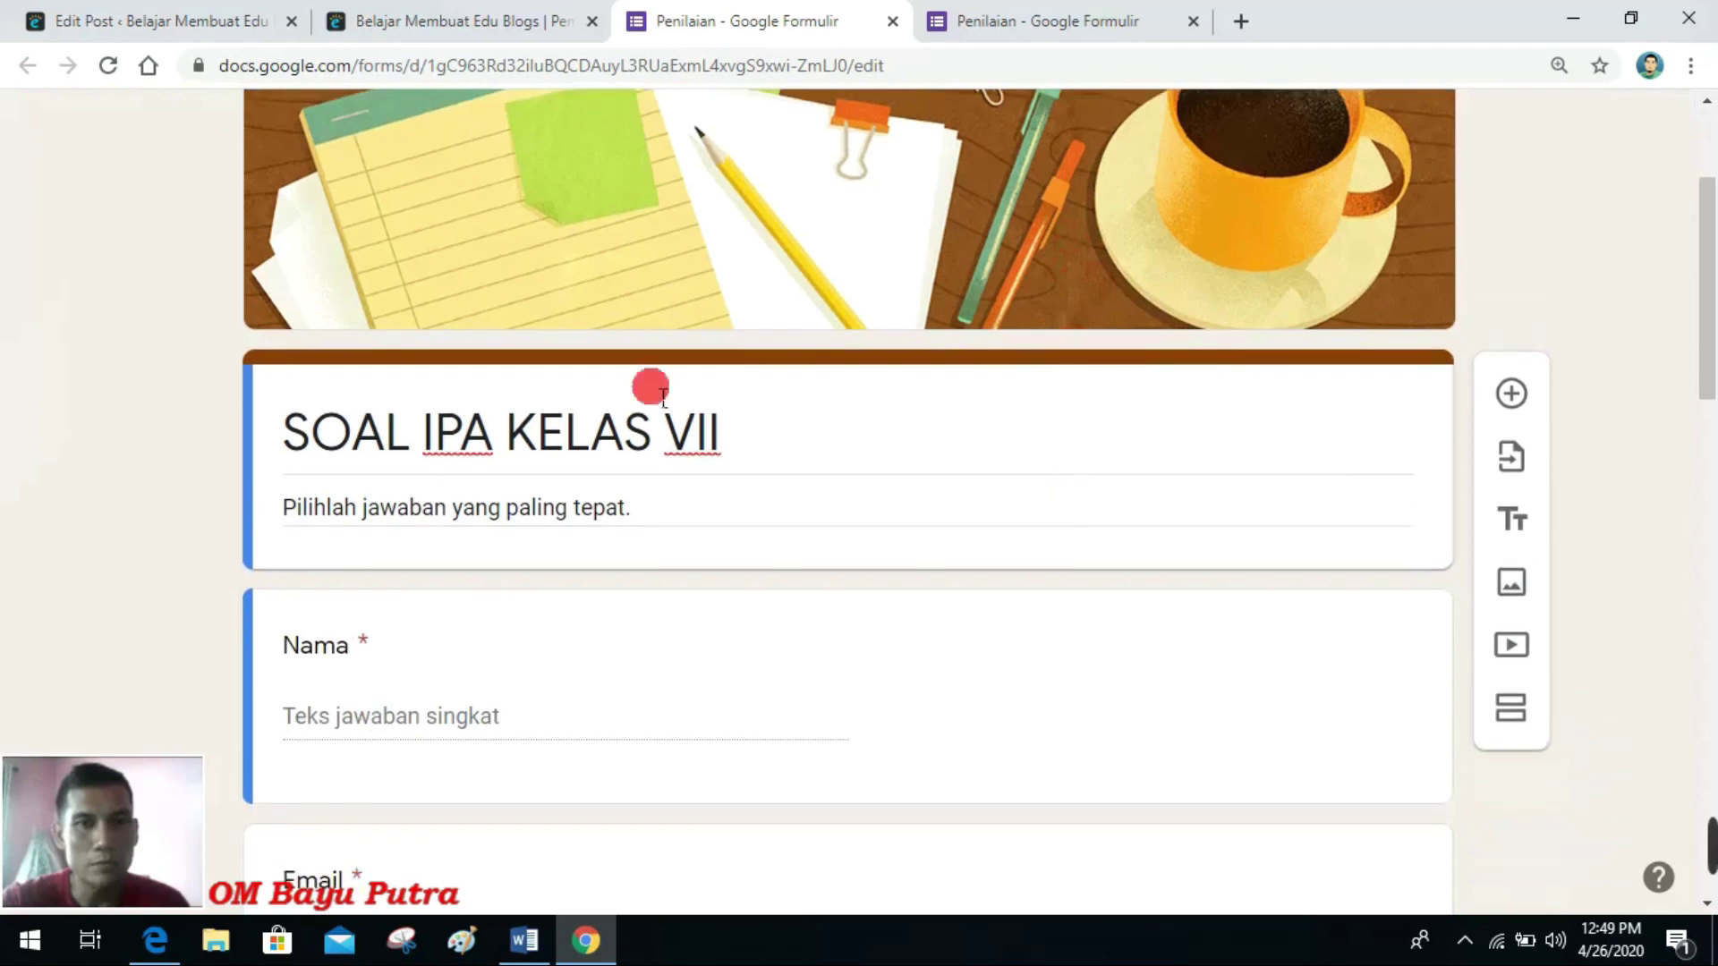
# Step: Back in the post editor, check the full settings of the "UNTUK MENGERJAKAN ULANGAN SEMESTER KLIK LINK INI" link and apply them with "Open link in a new tab" enabled
pyautogui.click(463, 20)
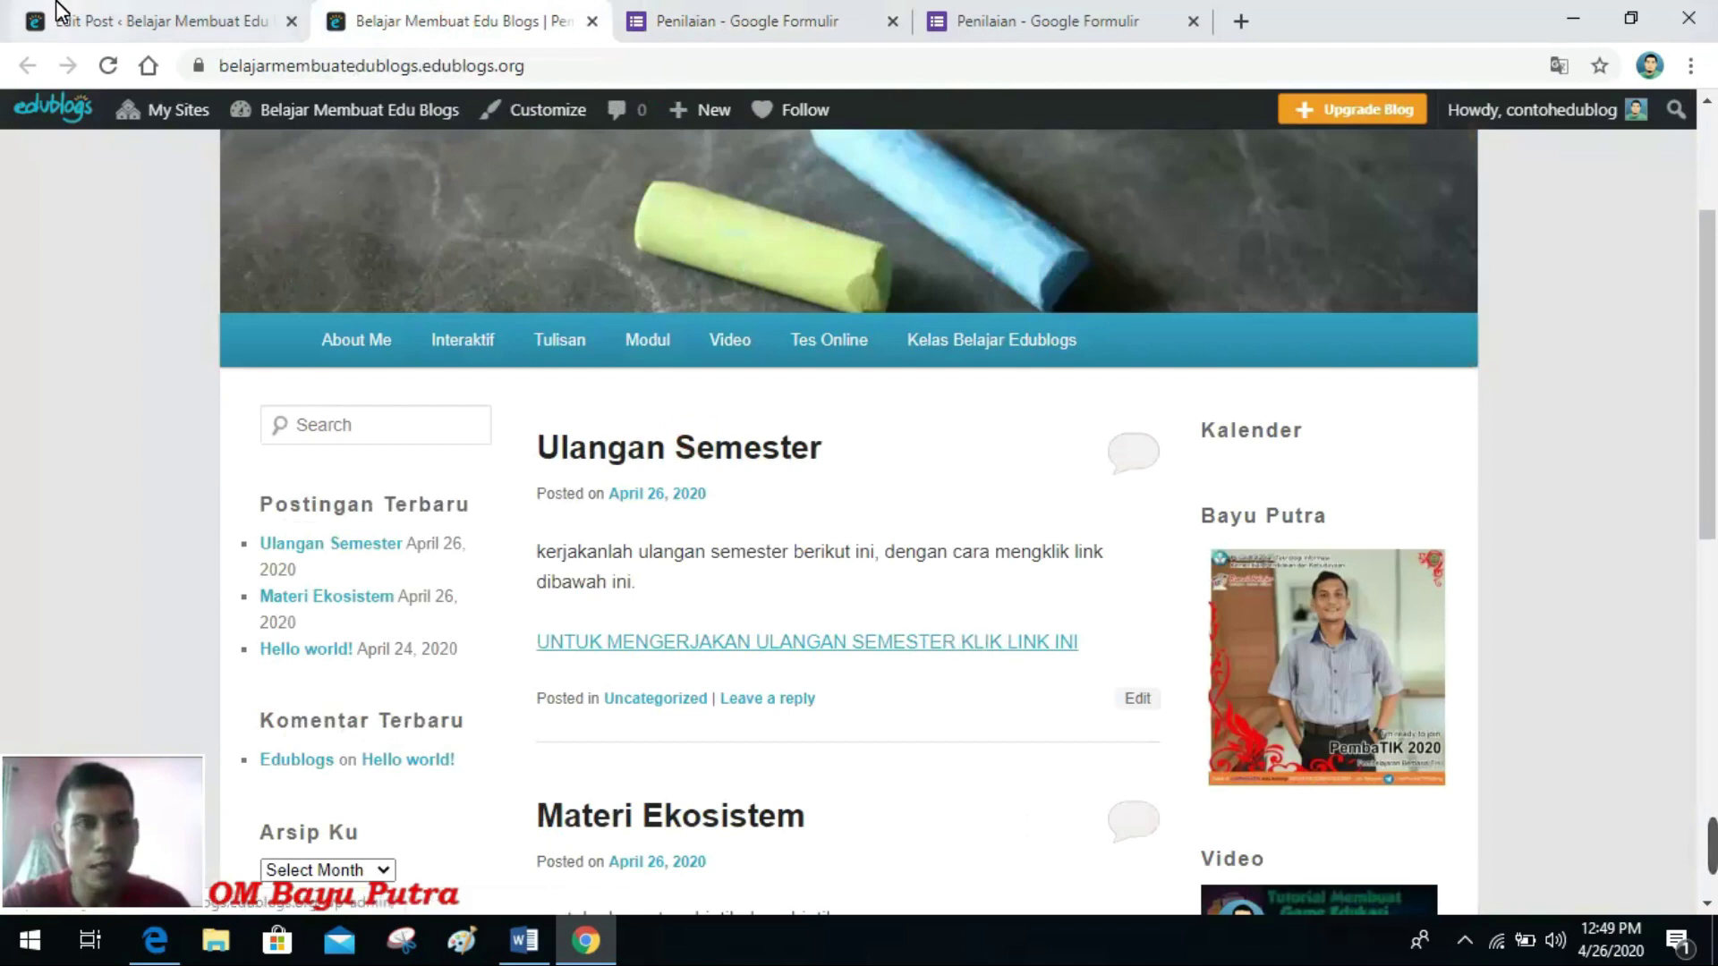
pyautogui.click(138, 20)
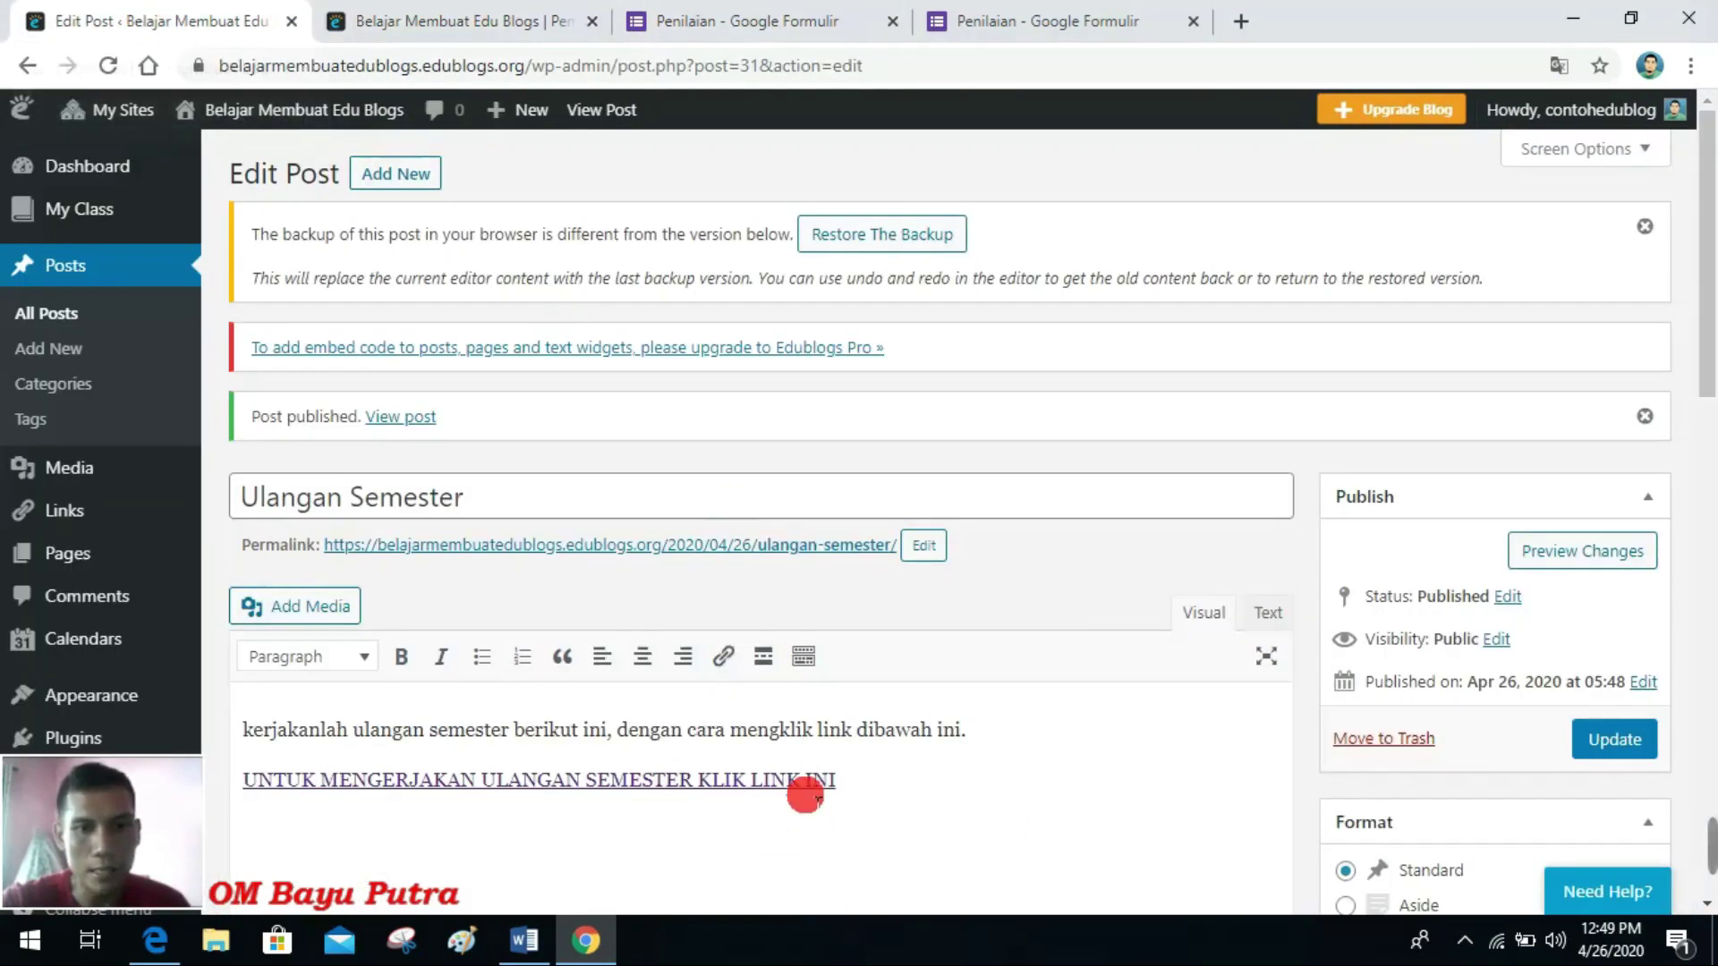
pyautogui.click(810, 780)
pyautogui.moveTo(859, 781)
pyautogui.mouseDown()
pyautogui.moveTo(259, 730)
pyautogui.moveTo(225, 781)
pyautogui.mouseUp()
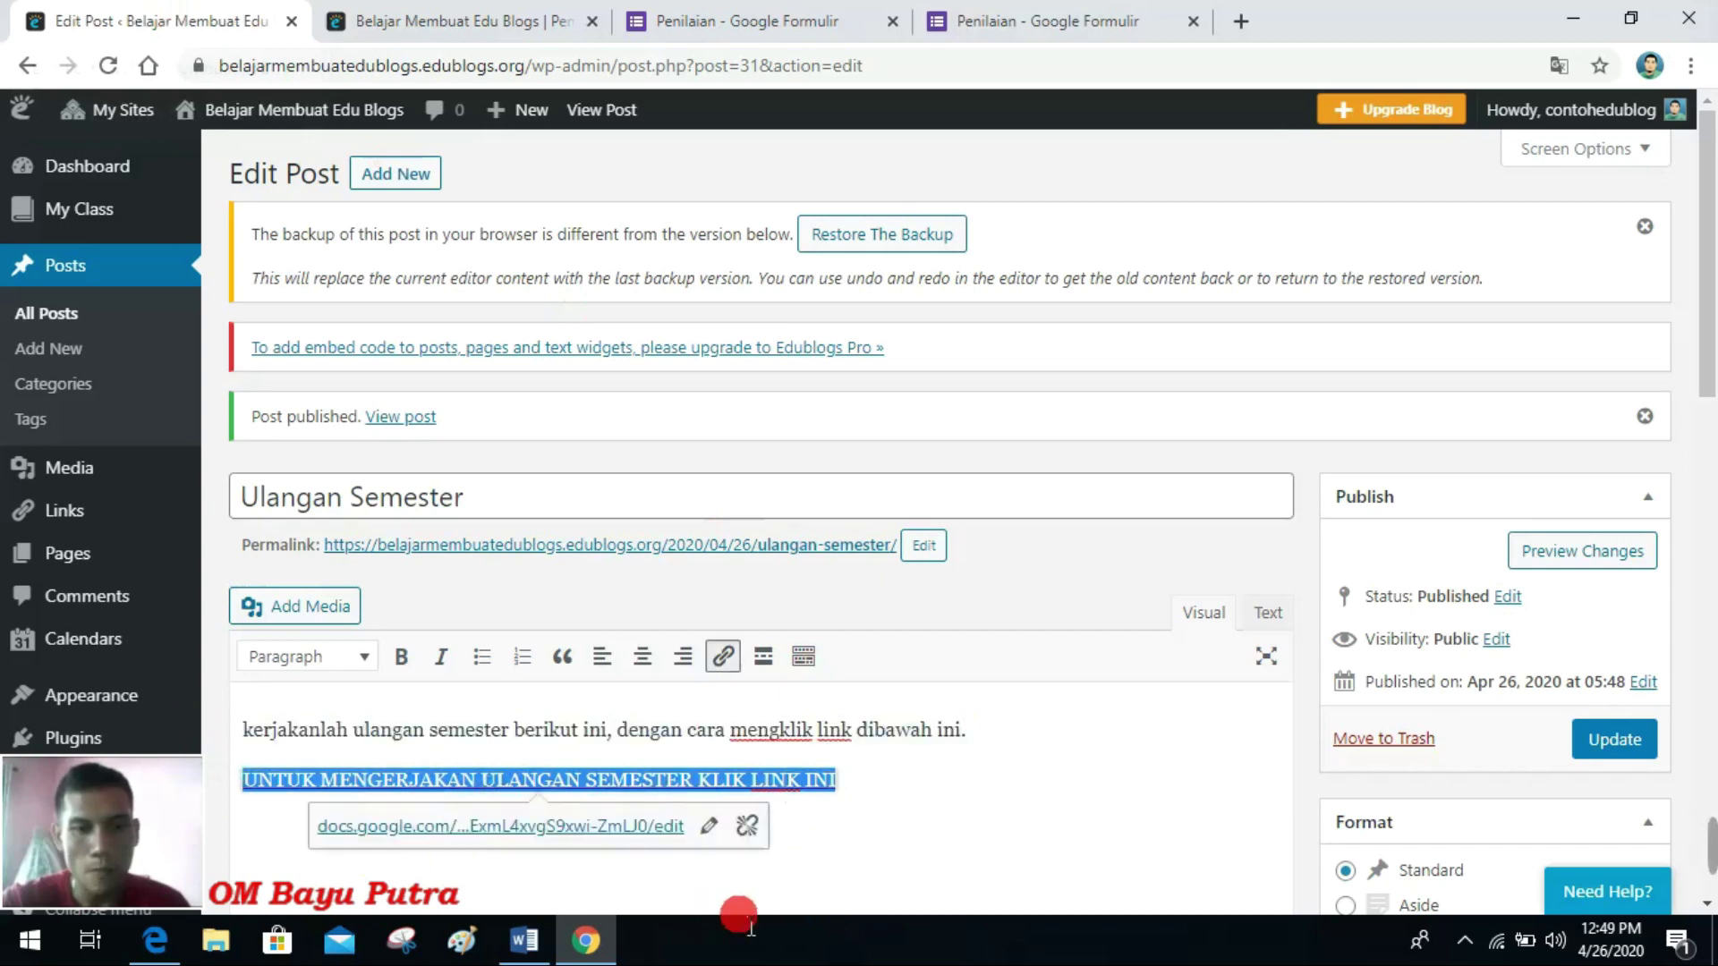
pyautogui.click(707, 832)
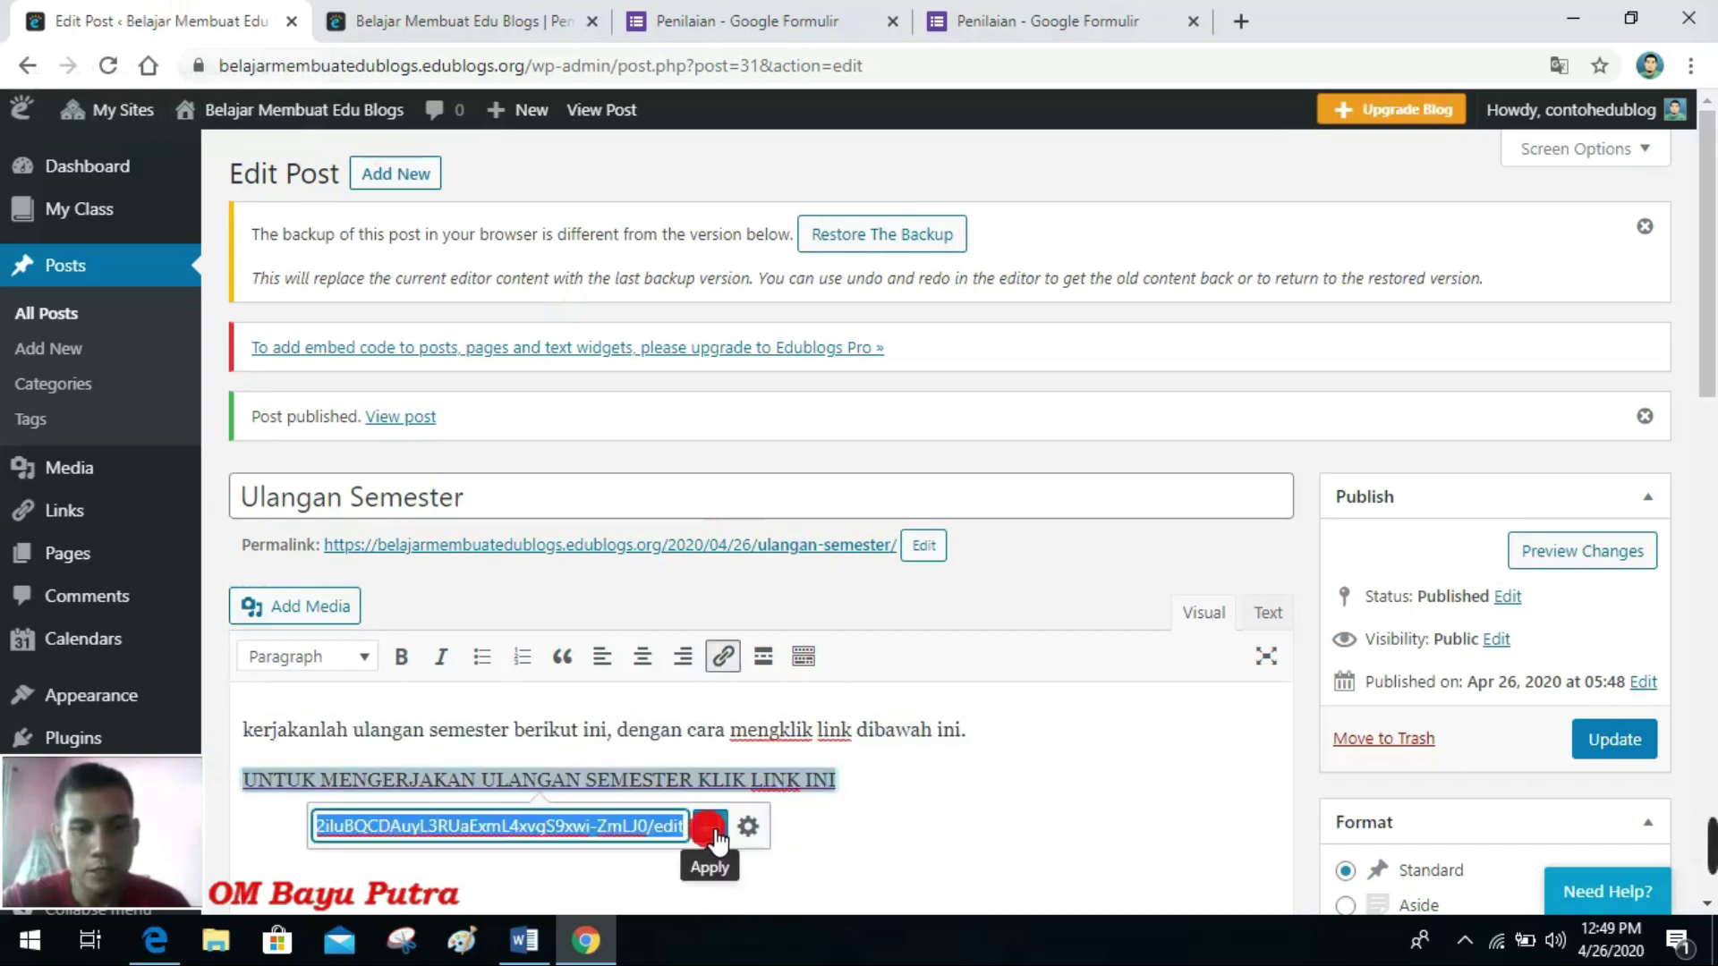
pyautogui.click(752, 826)
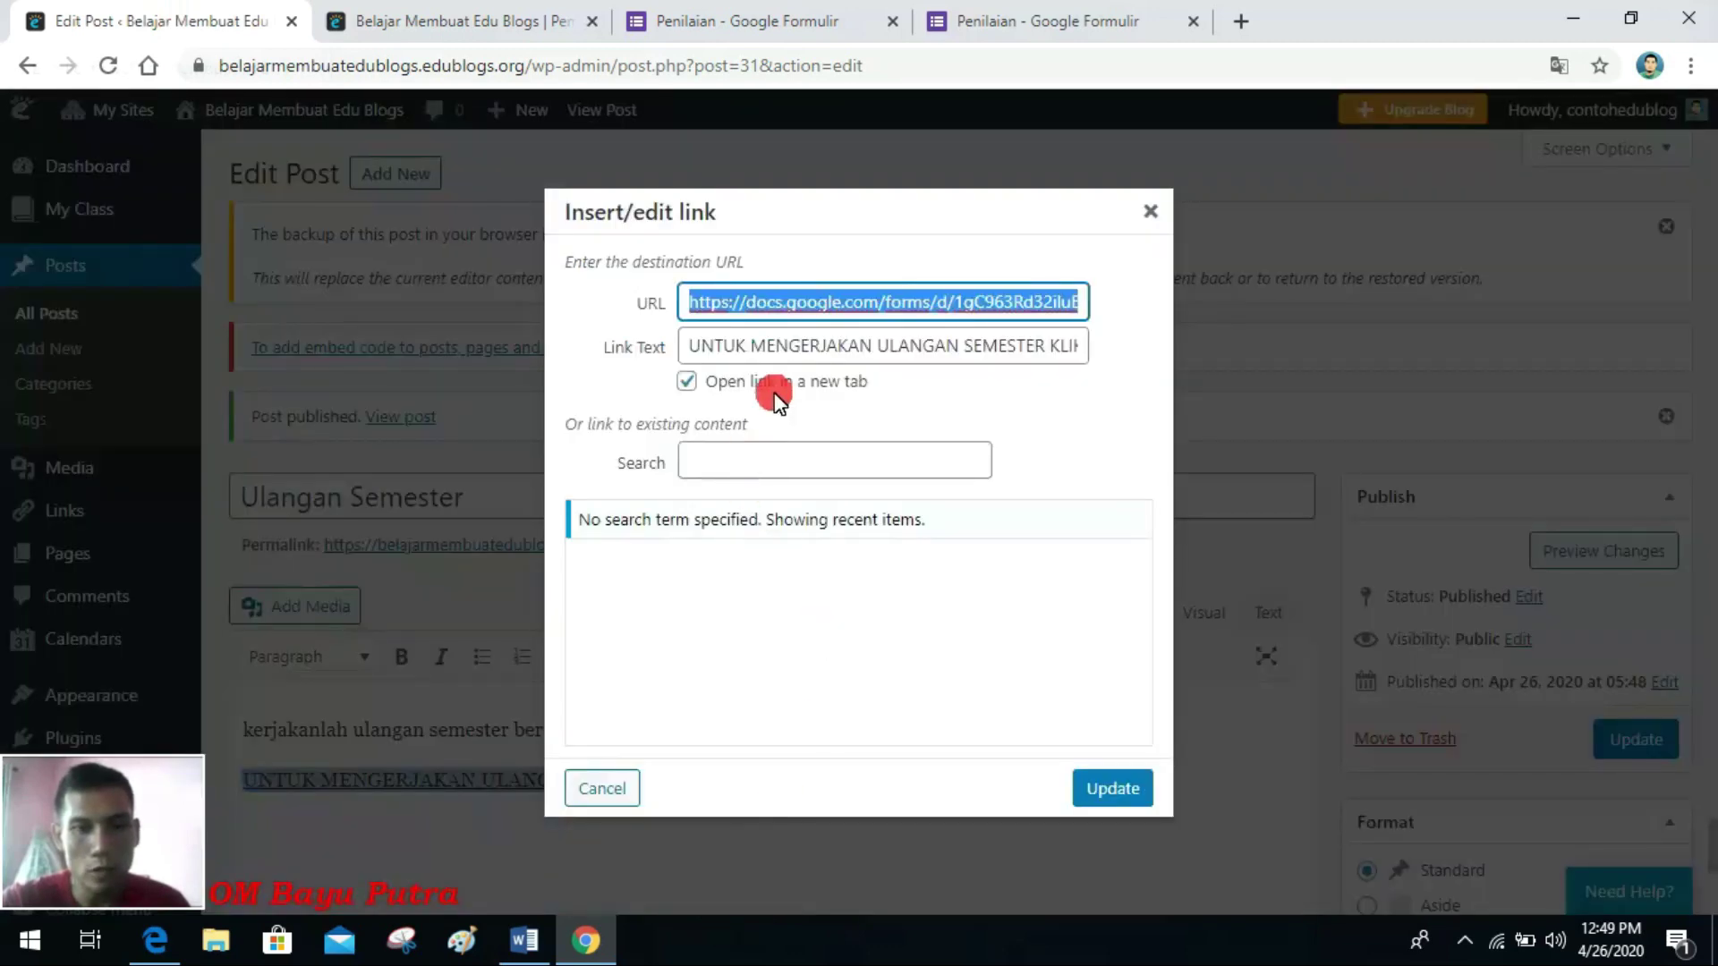
pyautogui.click(491, 23)
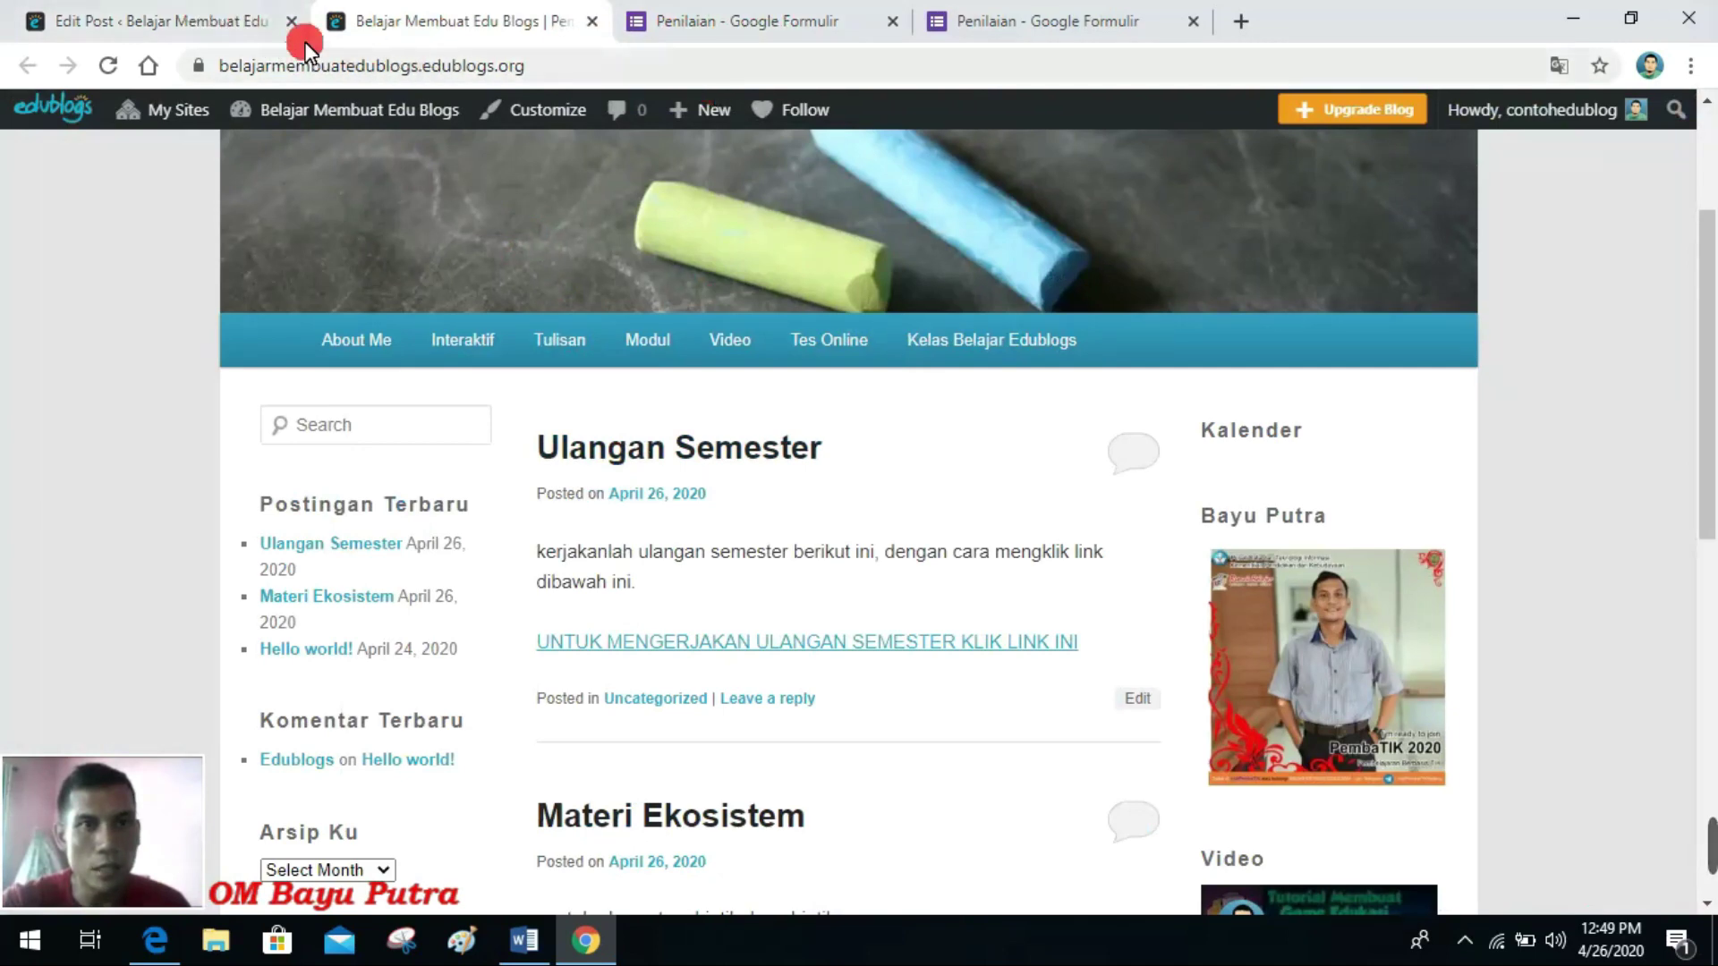
pyautogui.click(215, 26)
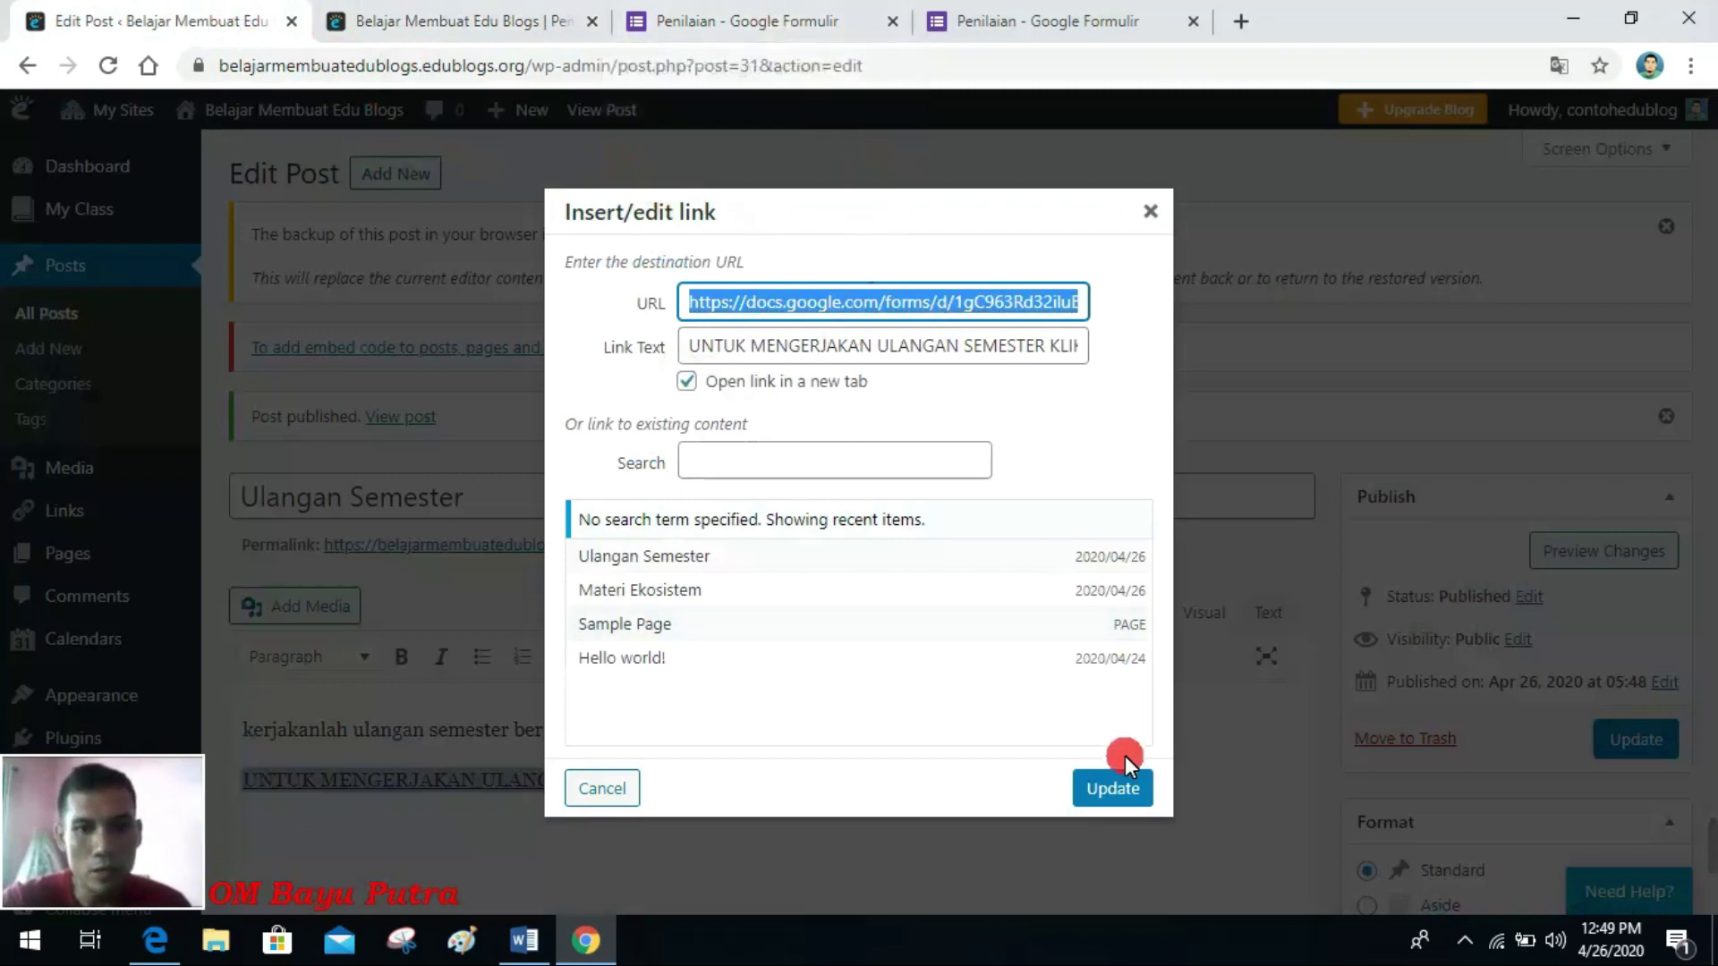
pyautogui.click(1129, 792)
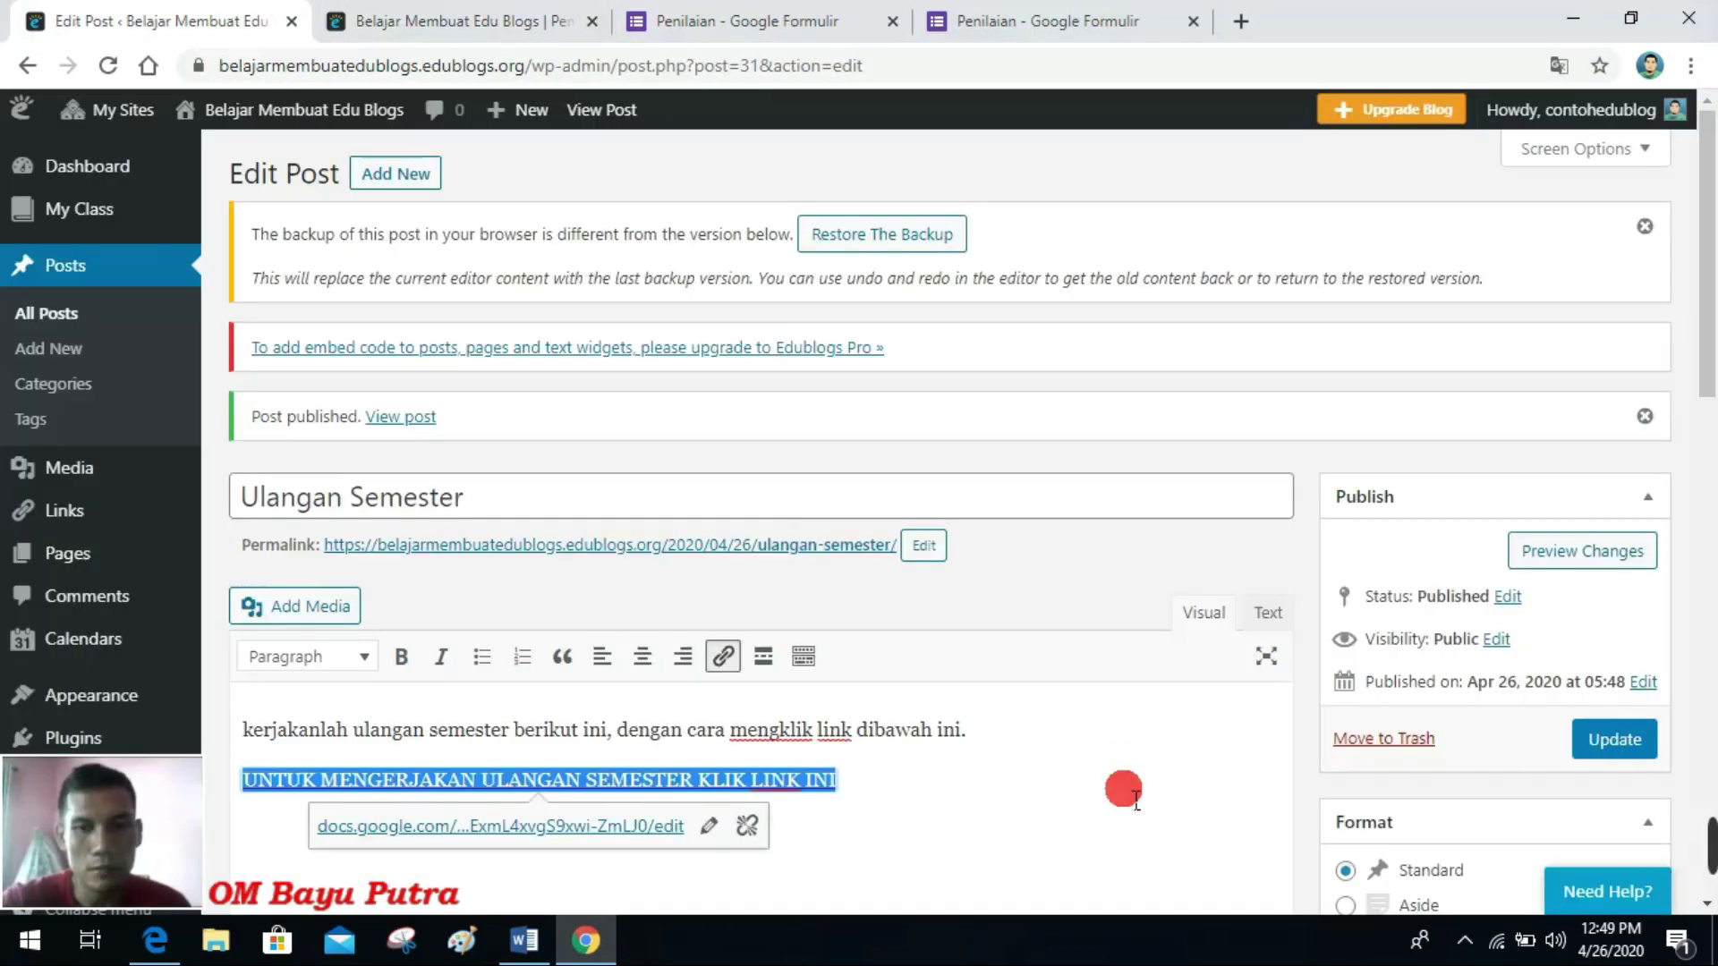
# Step: Save the edits to the published Ulangan Semester post by updating it
pyautogui.scroll(-3, 1108, 775)
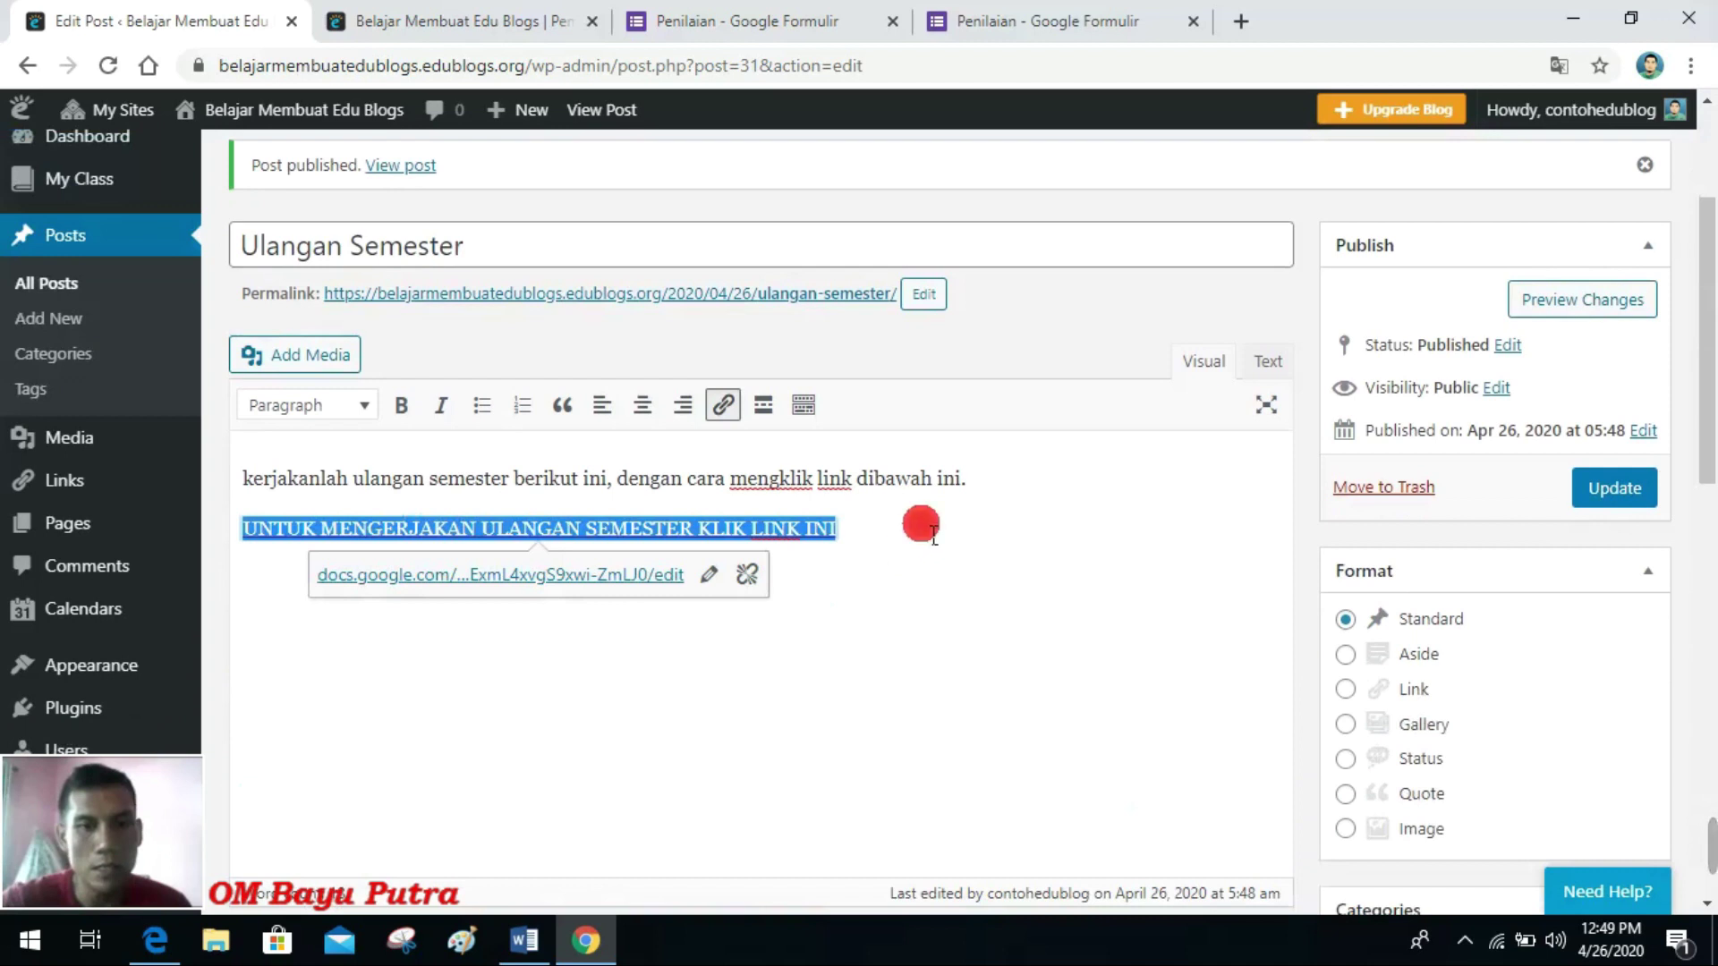
pyautogui.click(937, 525)
pyautogui.click(1602, 480)
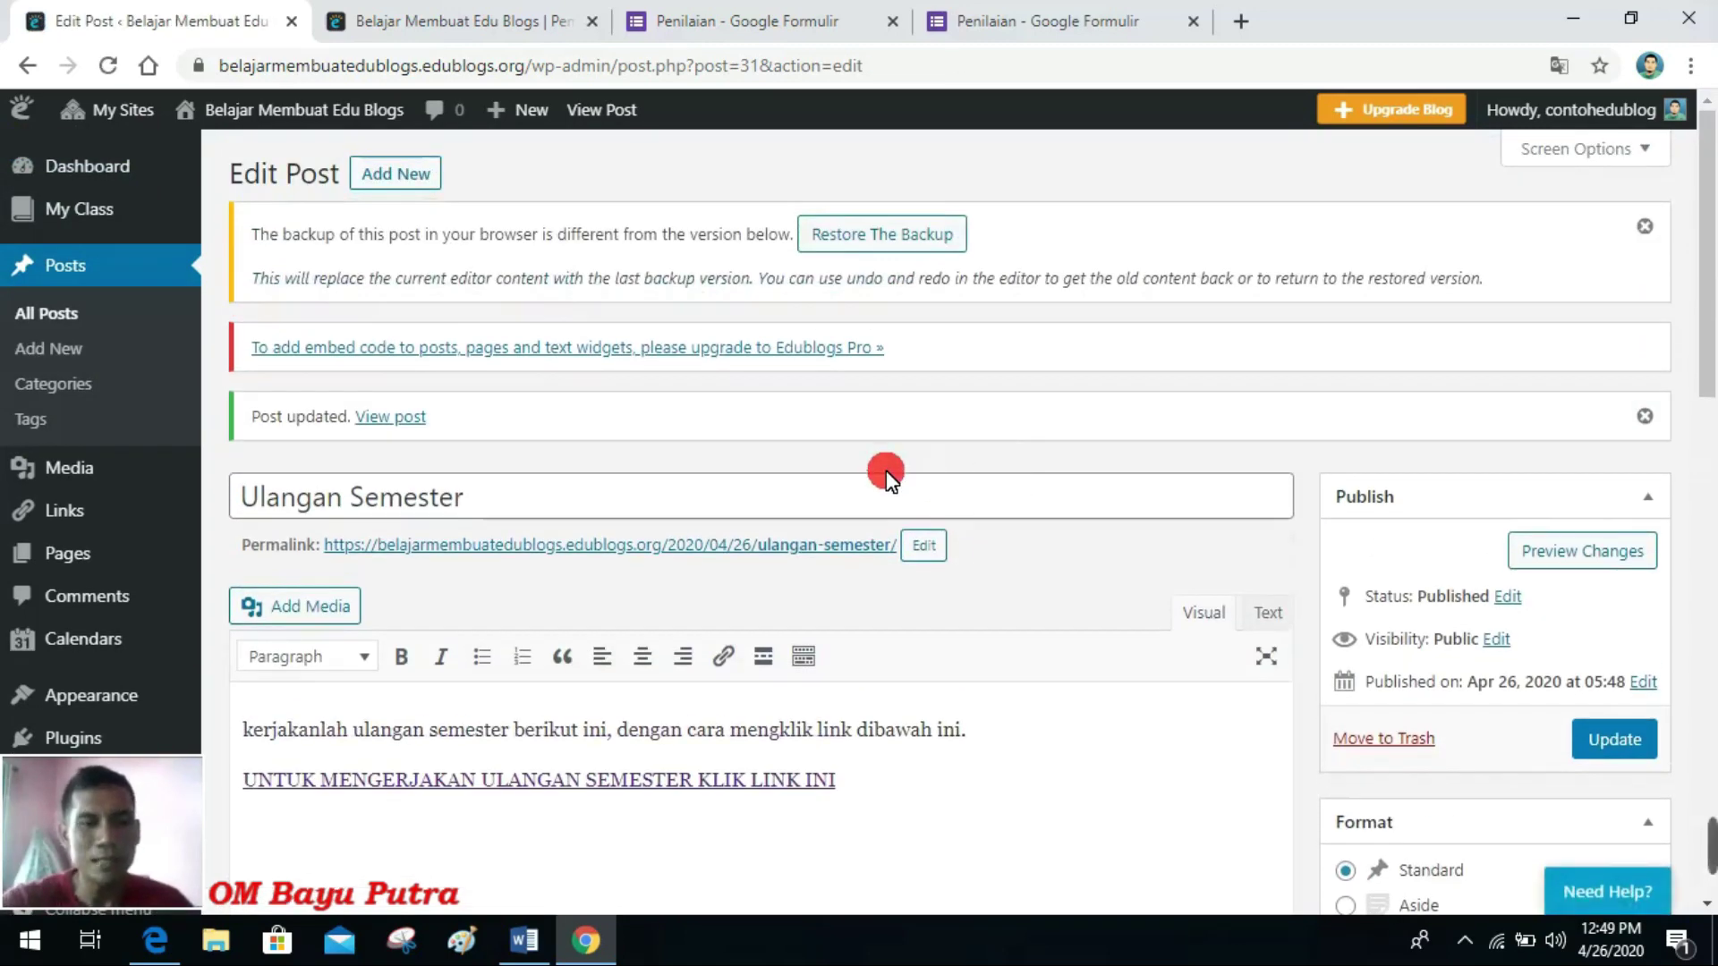
pyautogui.click(775, 25)
pyautogui.click(403, 12)
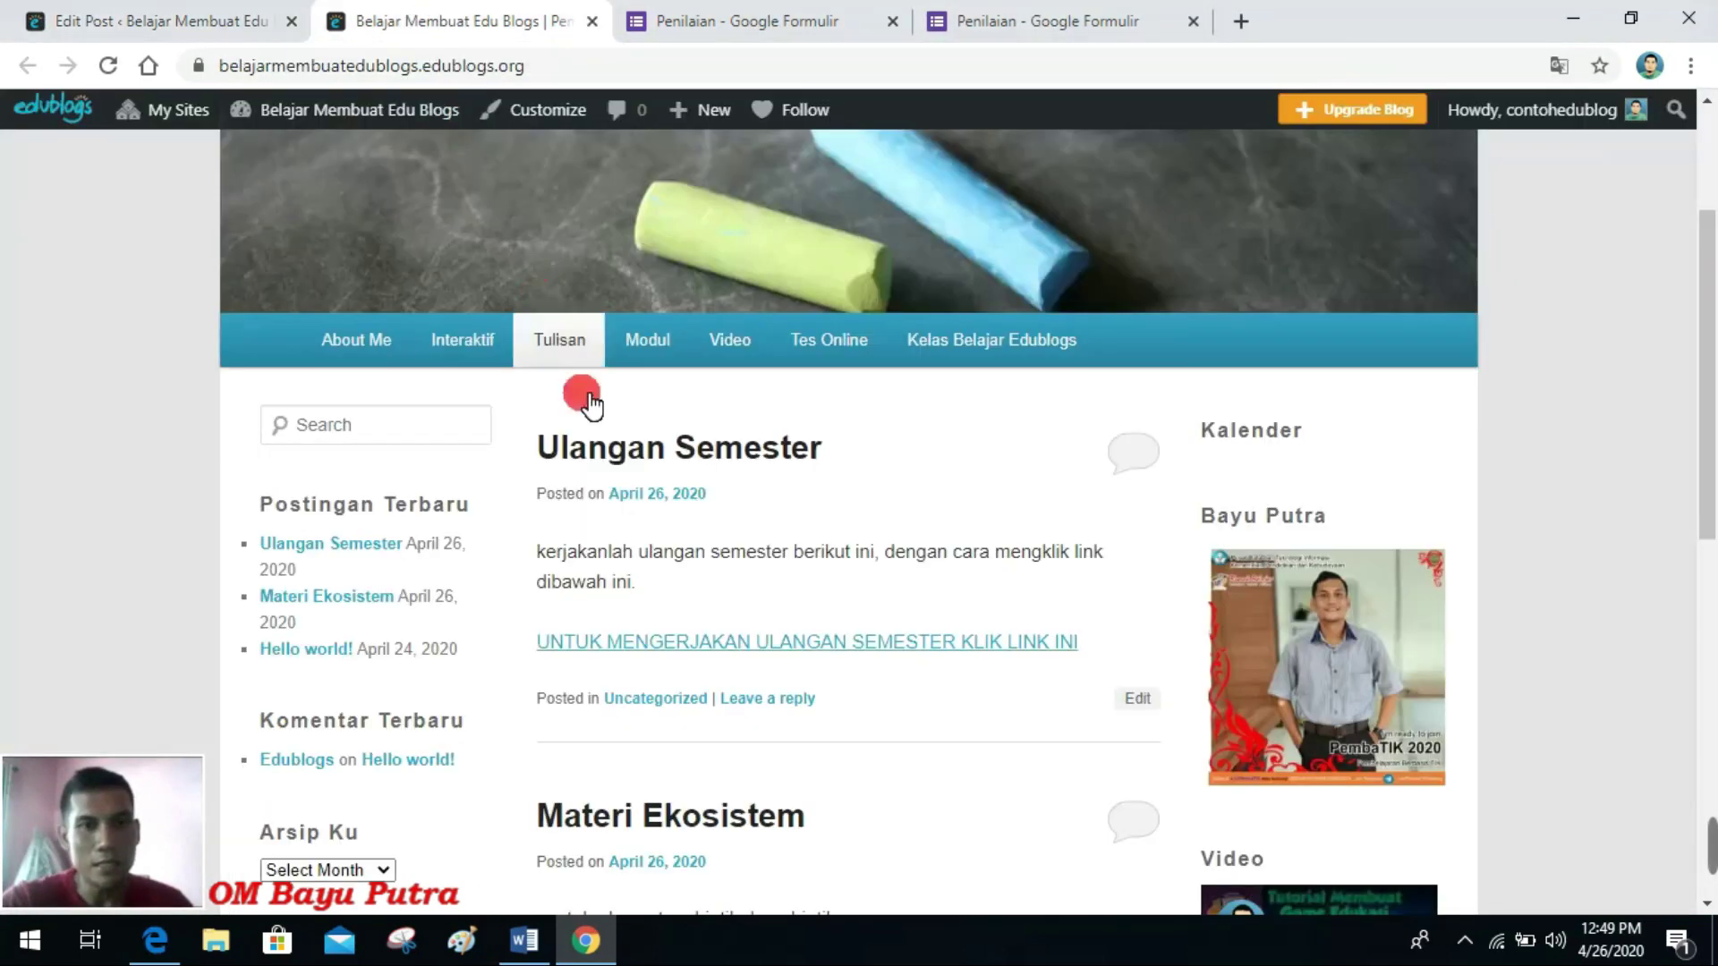
pyautogui.click(117, 16)
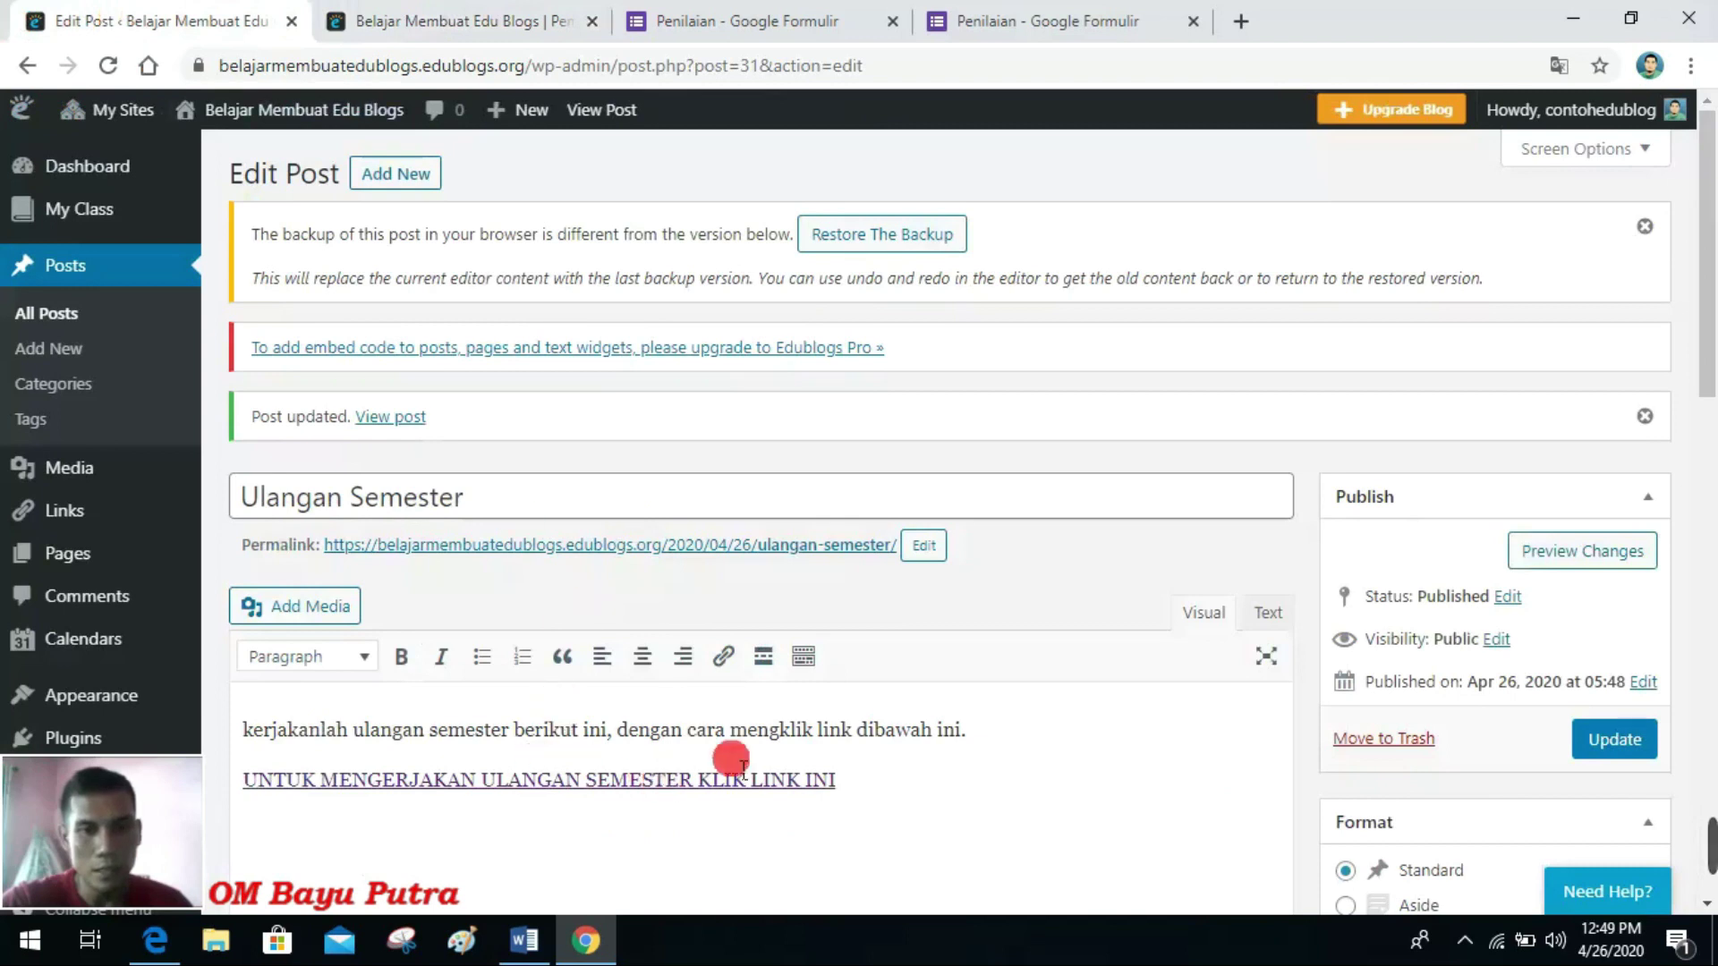
# Step: Start a new post titled "VIDEO PEMBELAJARAN" and go to its empty body for content
pyautogui.scroll(-2, 720, 752)
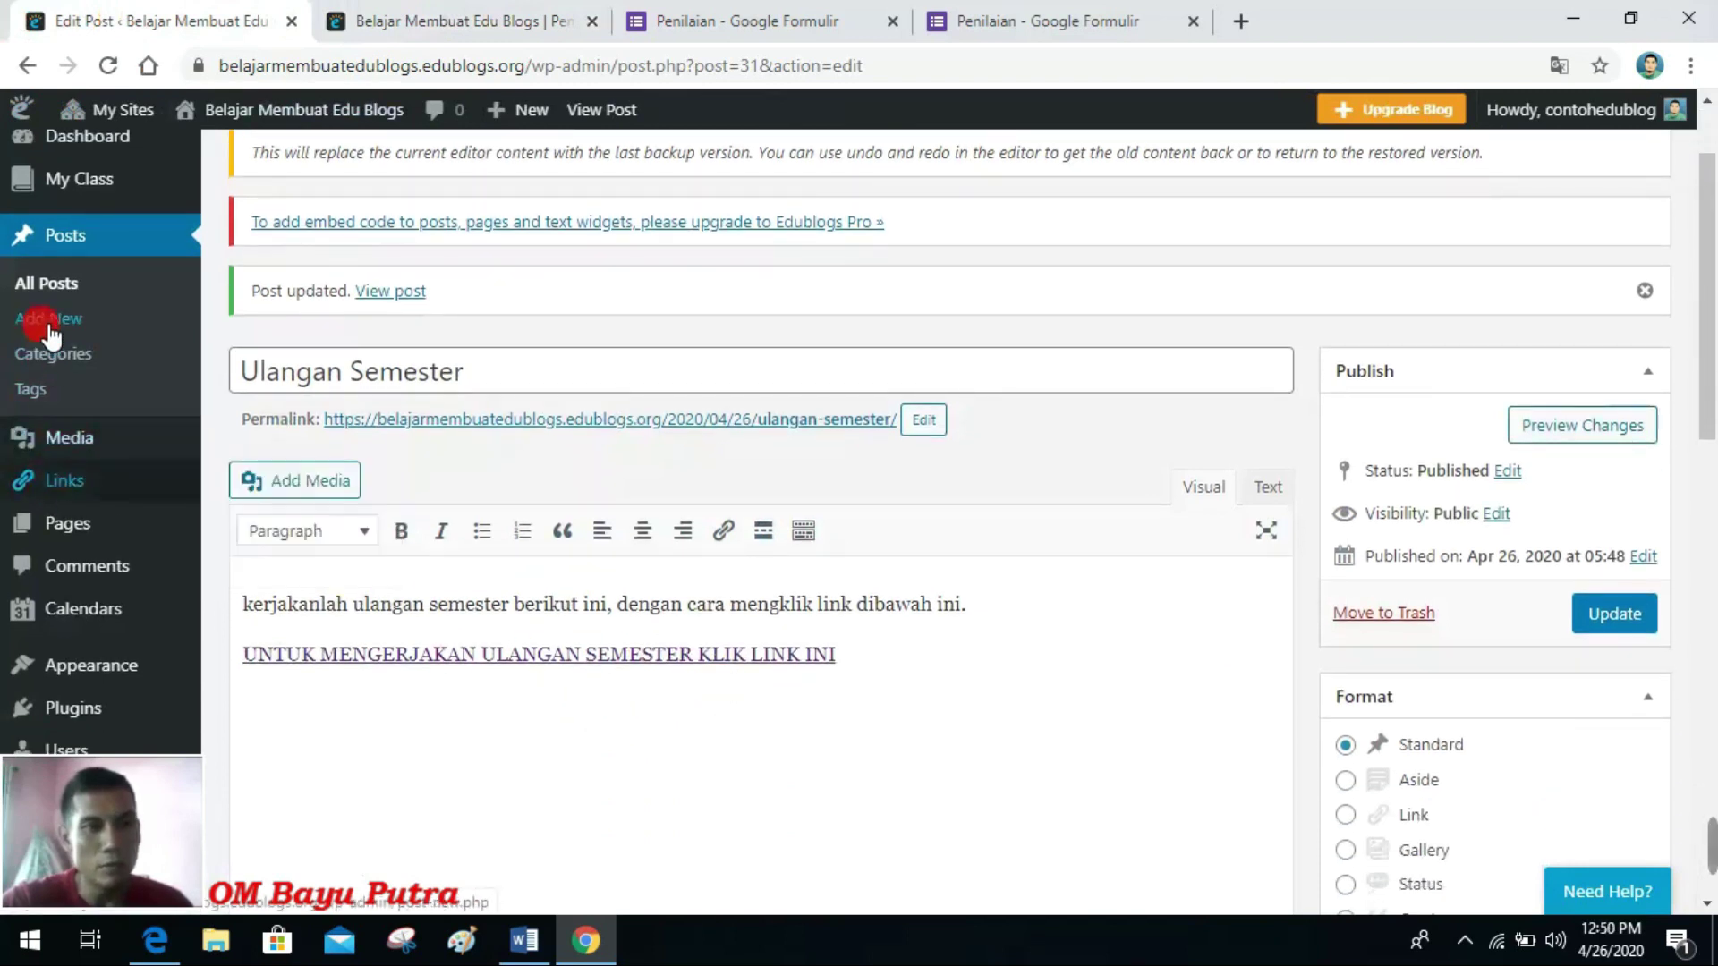
pyautogui.click(72, 323)
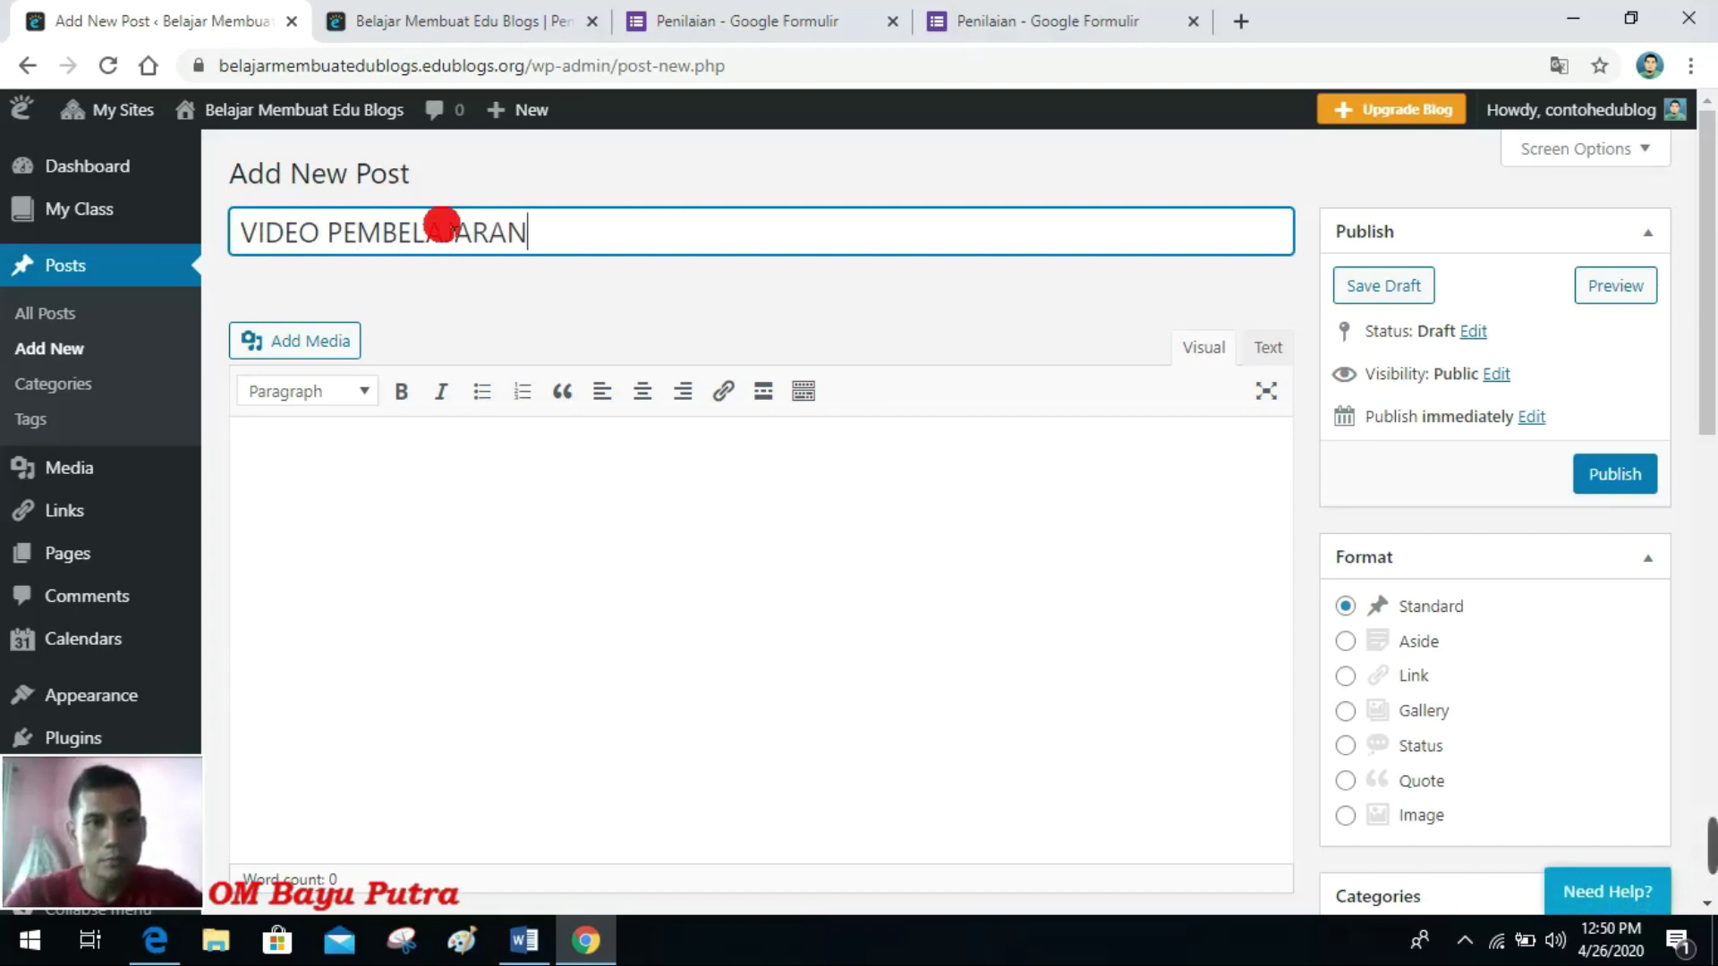
pyautogui.click(309, 466)
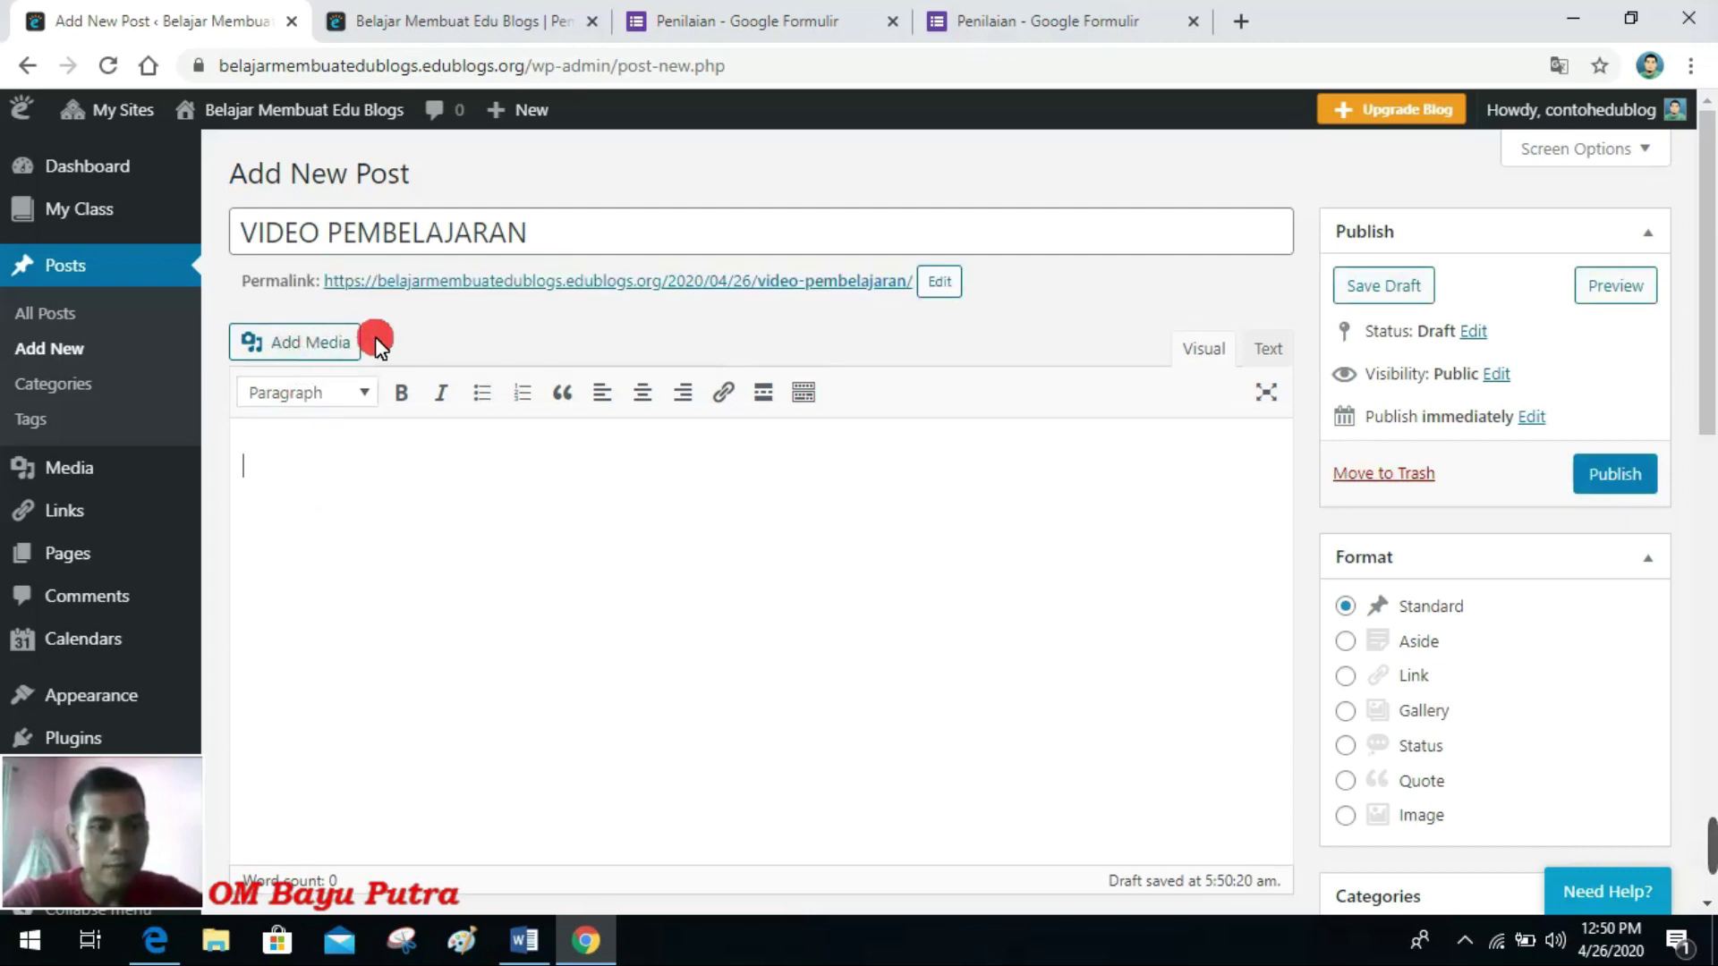
# Step: Open the form for inserting media from a URL, and go to the account's own YouTube channel in the last Google Form tab
pyautogui.click(345, 346)
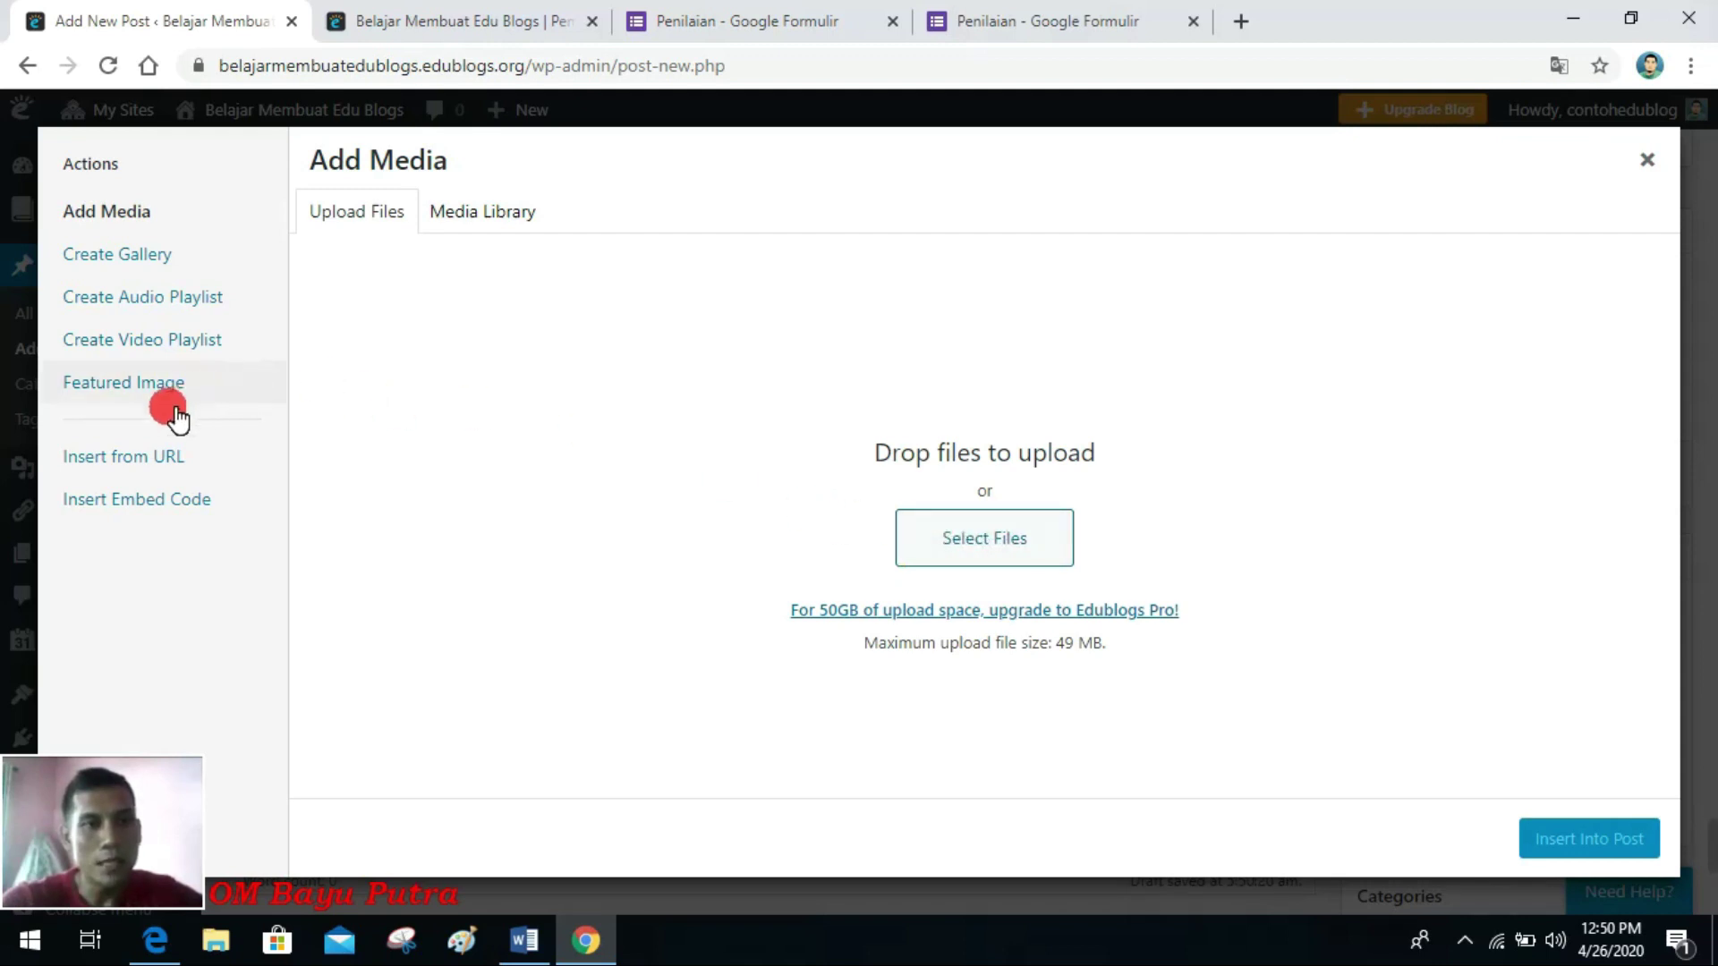
pyautogui.click(161, 467)
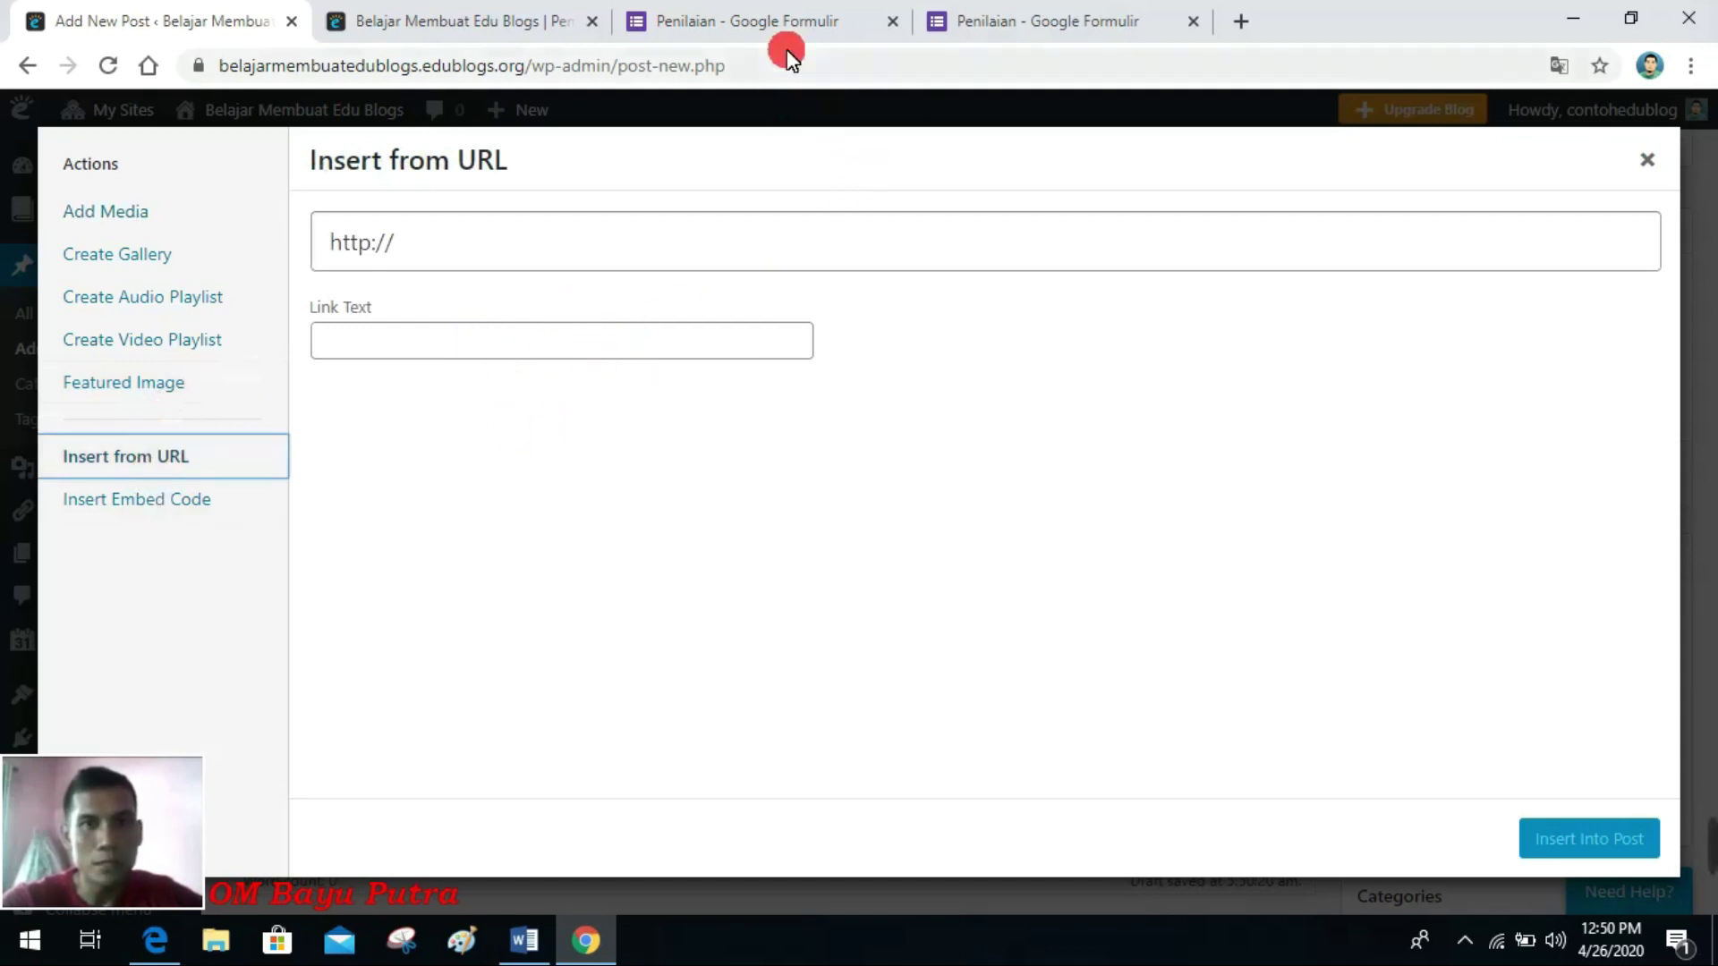
pyautogui.click(1109, 27)
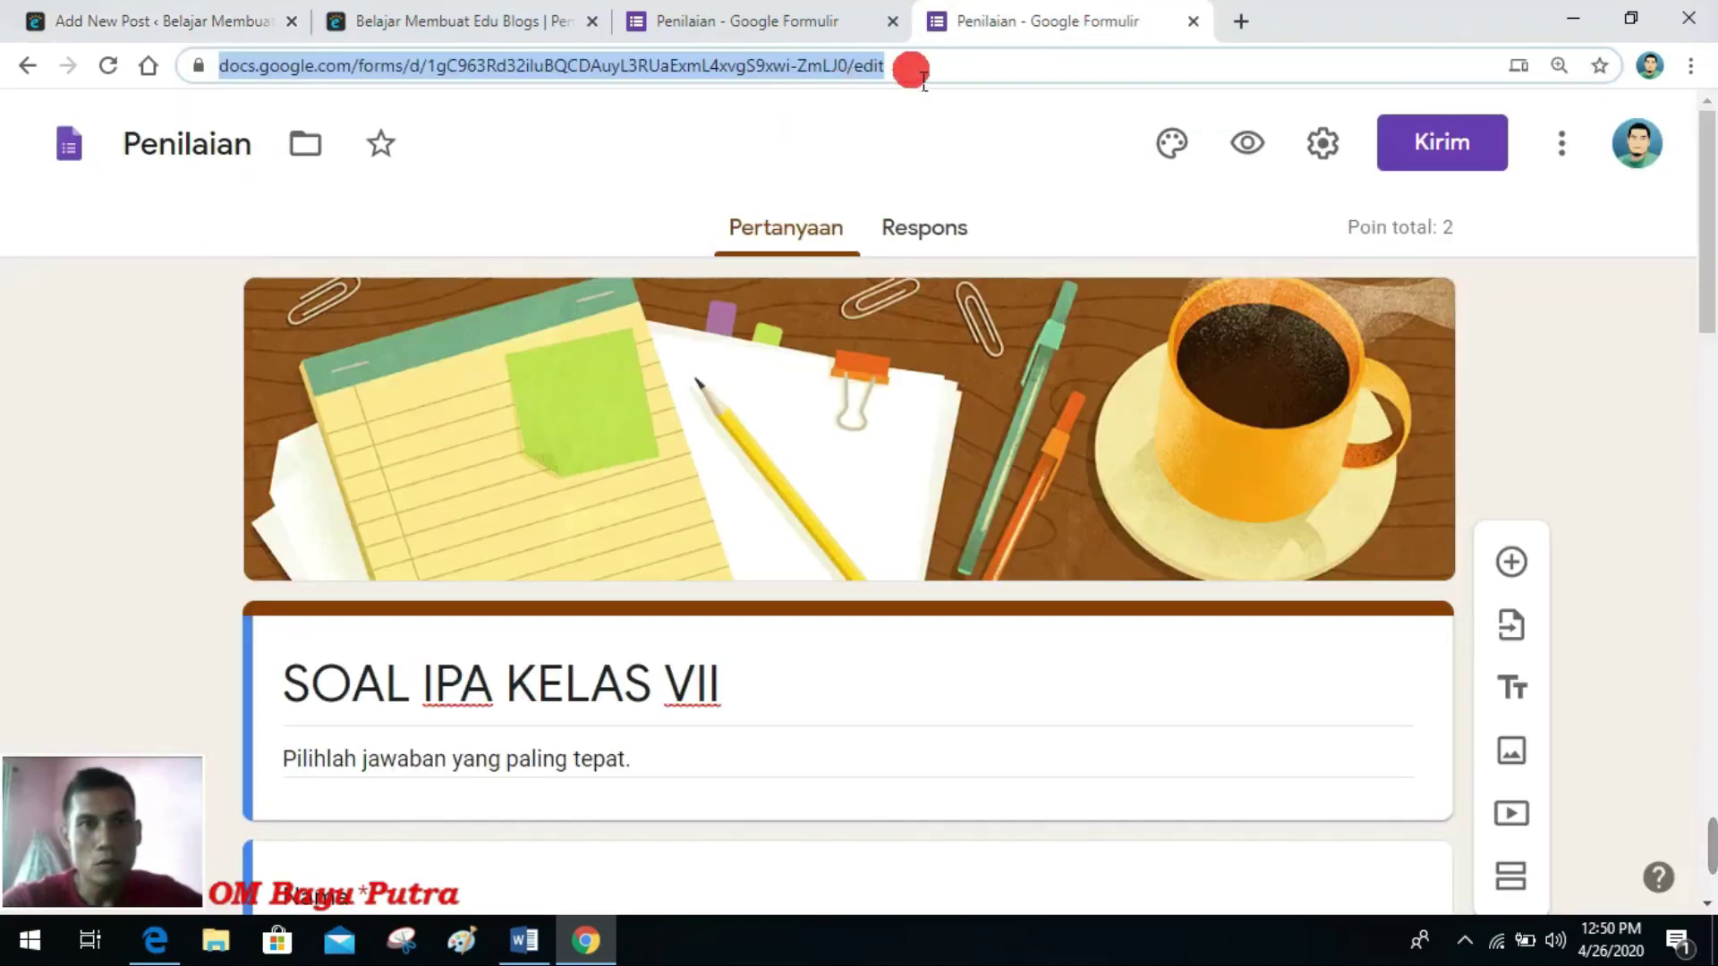
pyautogui.write('YOUTUBE')
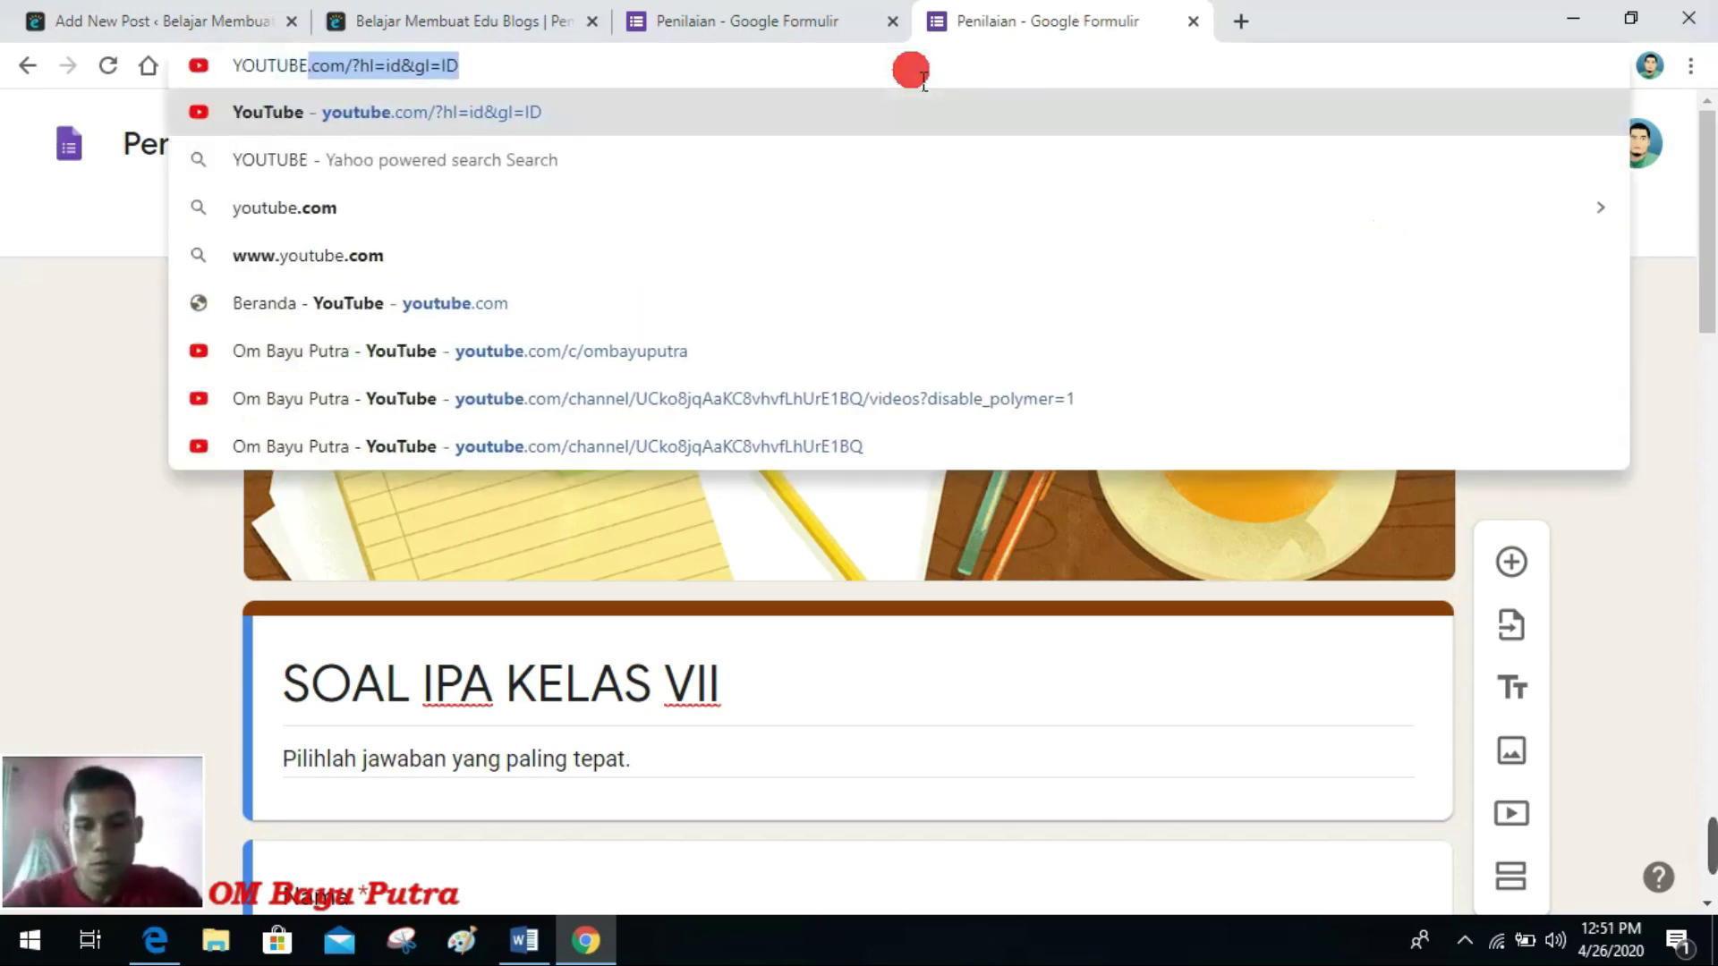
pyautogui.press('Return')
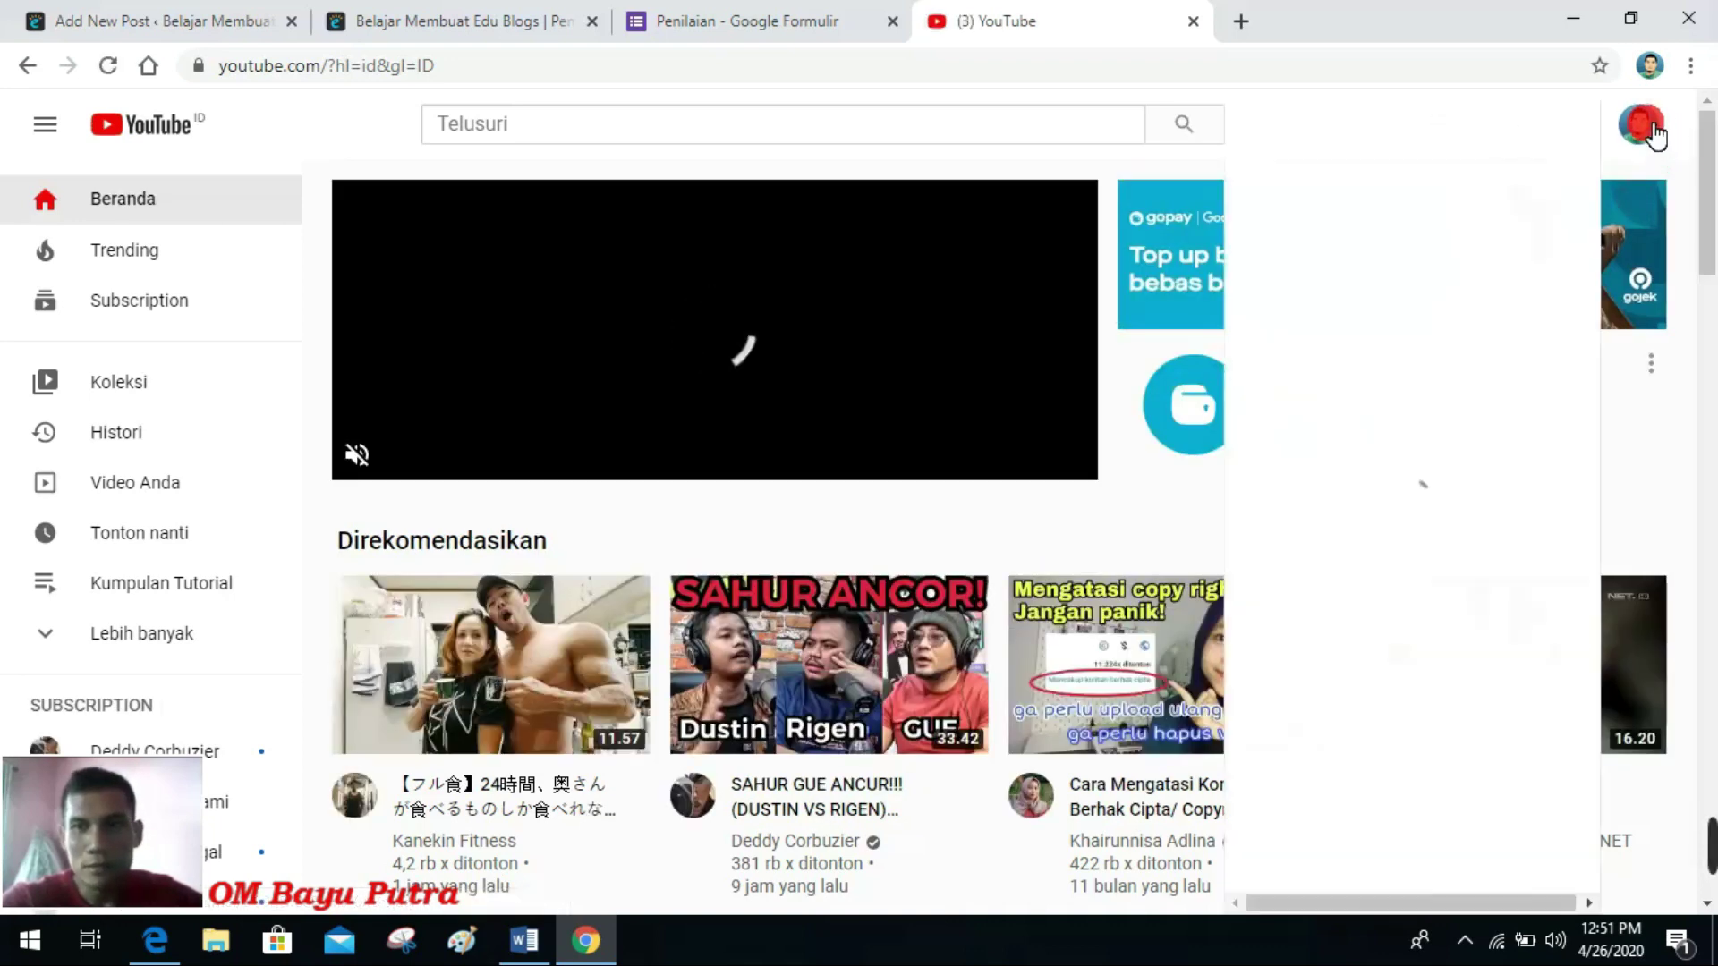
pyautogui.click(1649, 128)
pyautogui.click(1374, 270)
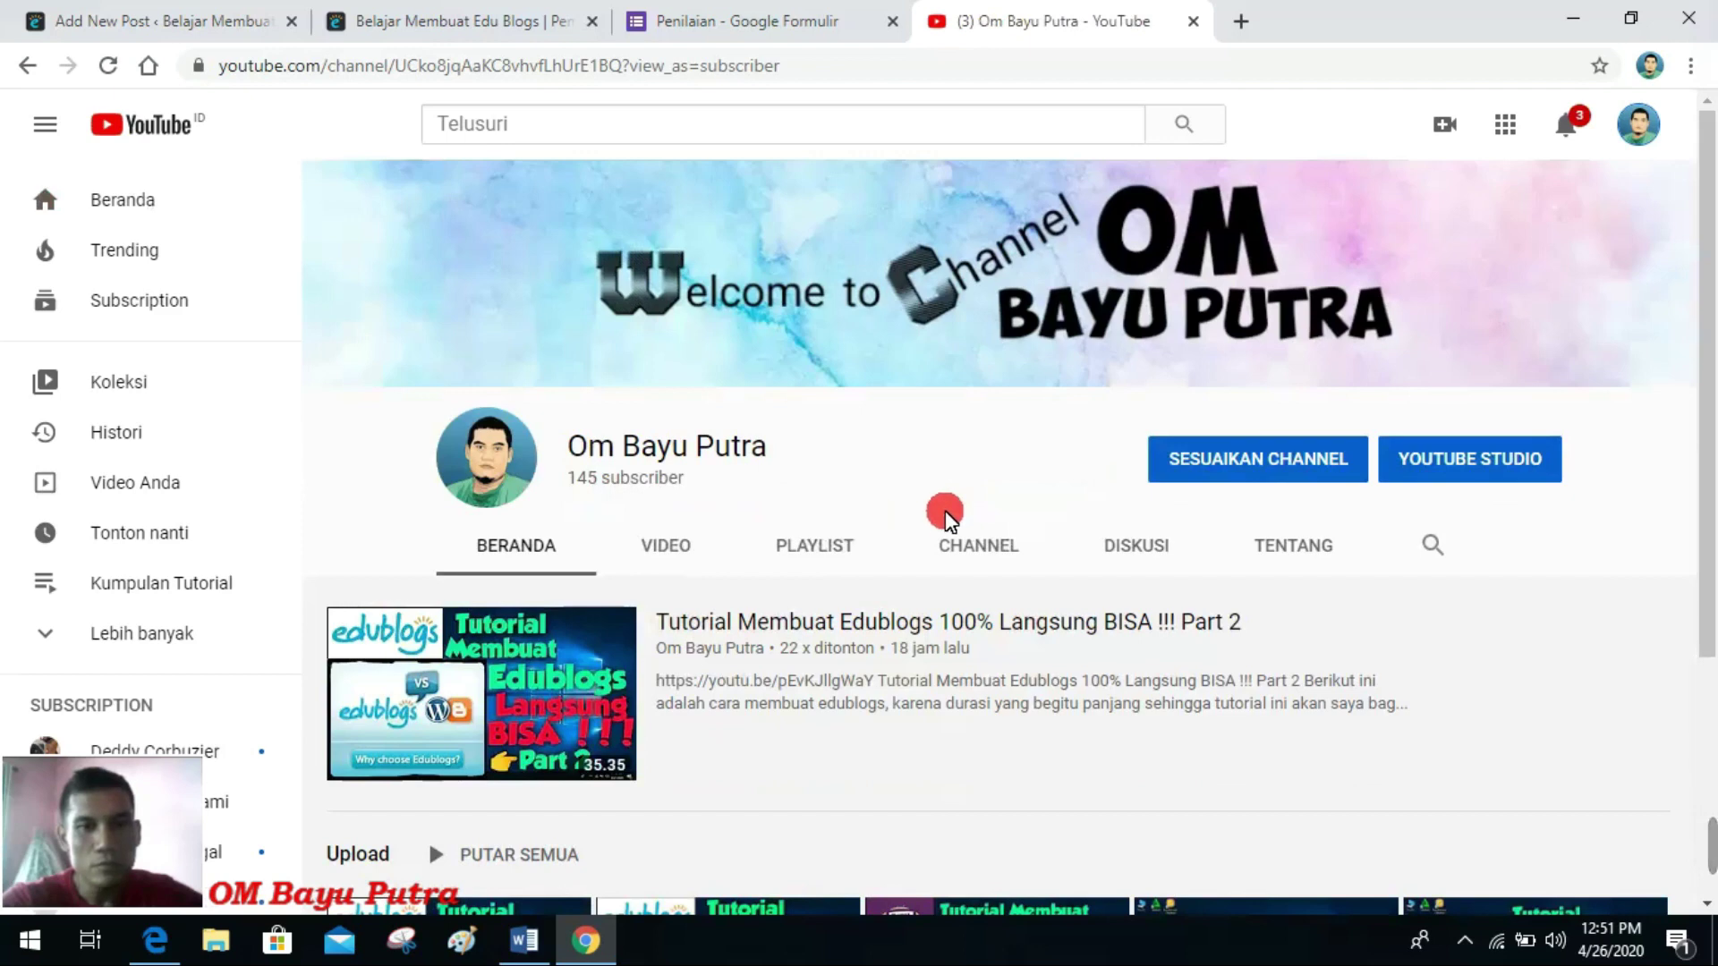
# Step: Open the channel's "Tutorial Membuat Edublogs 100% Langsung BISA !!! Part 2" video and pause its playback
pyautogui.scroll(-1, 913, 488)
pyautogui.scroll(-1, 881, 611)
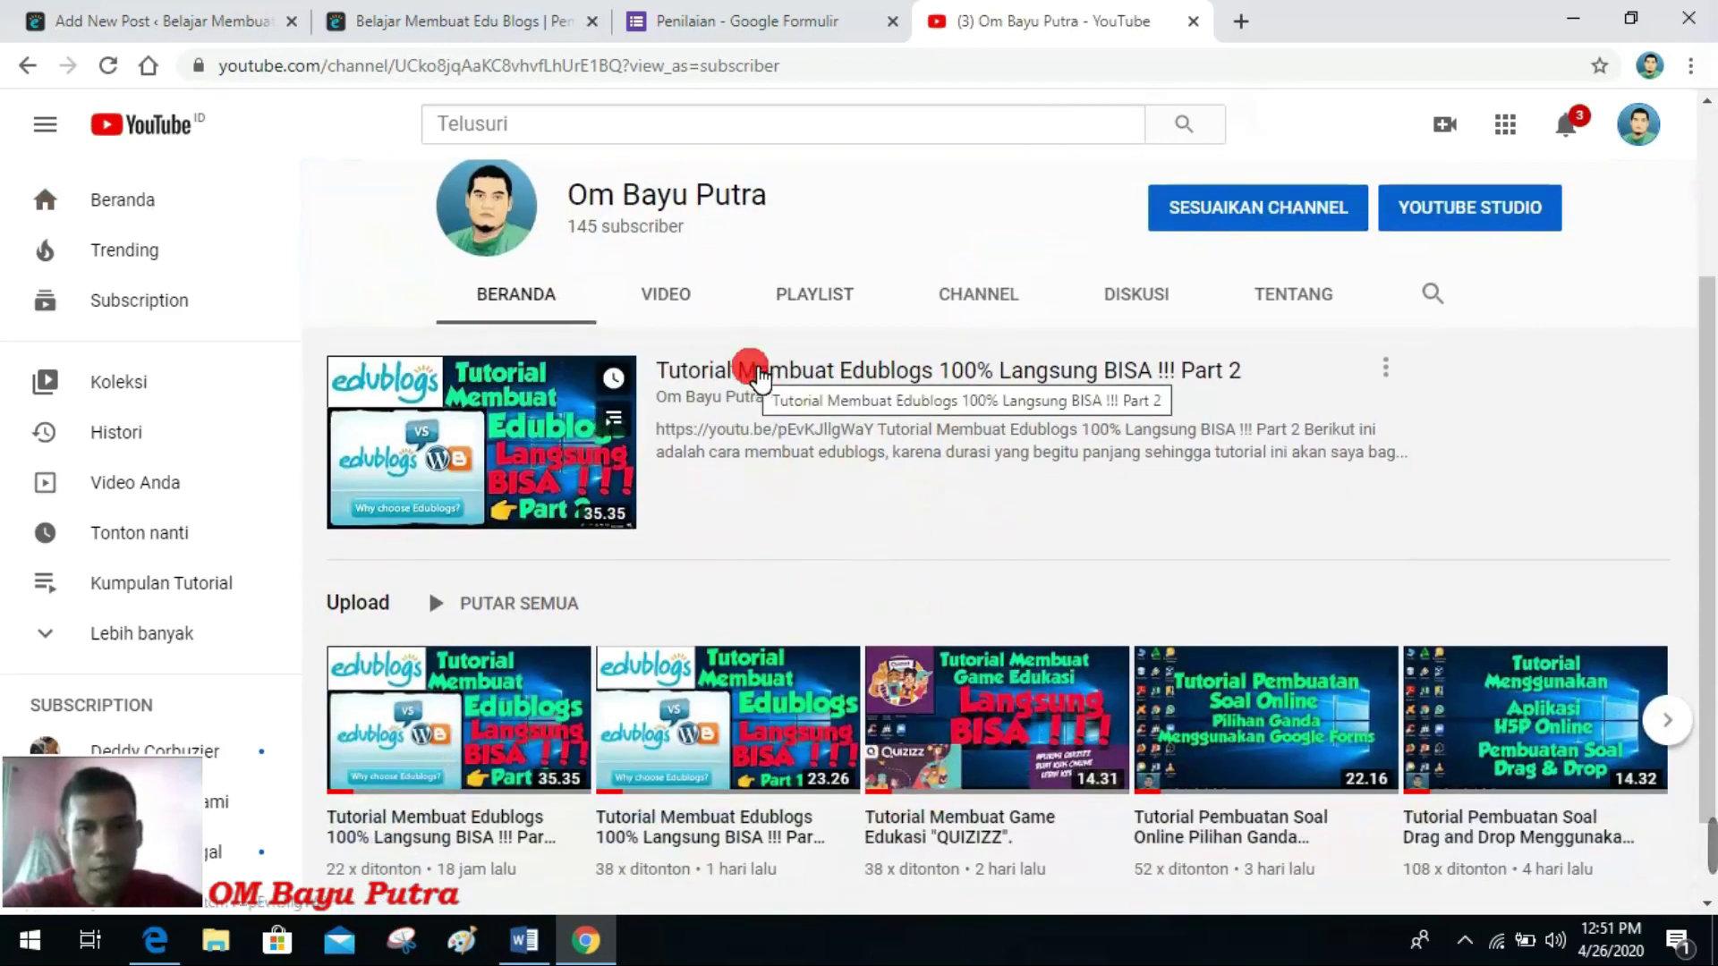
pyautogui.click(757, 376)
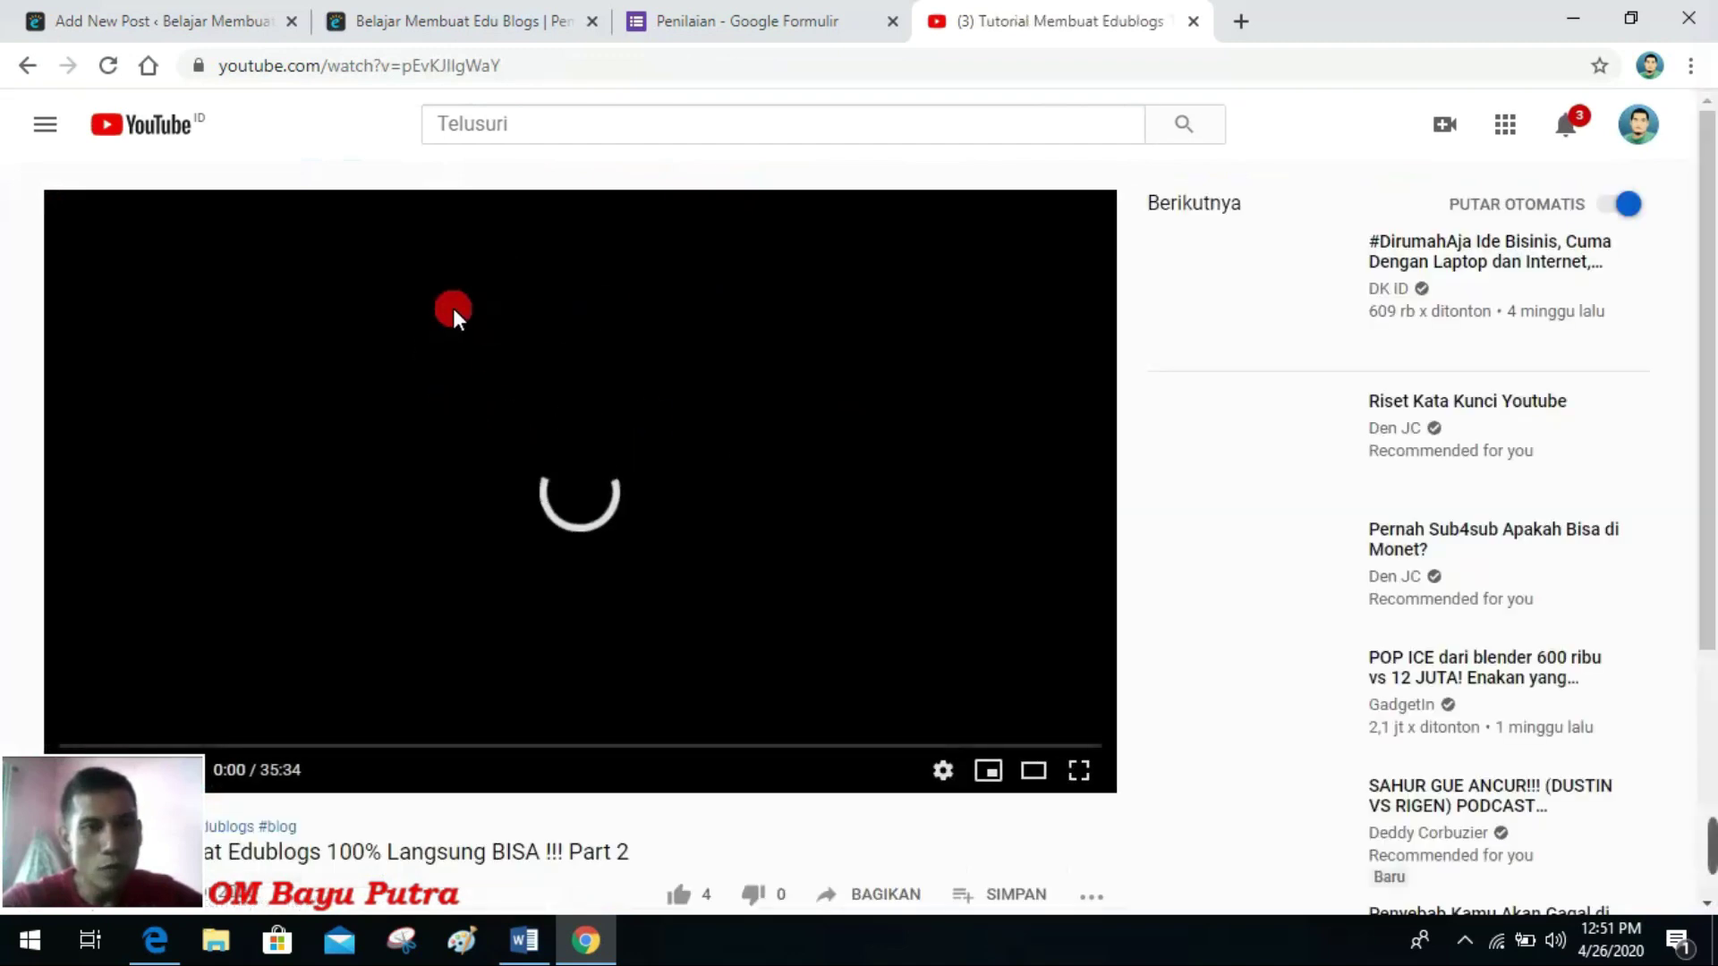
pyautogui.scroll(-1, 556, 492)
pyautogui.scroll(-1, 539, 428)
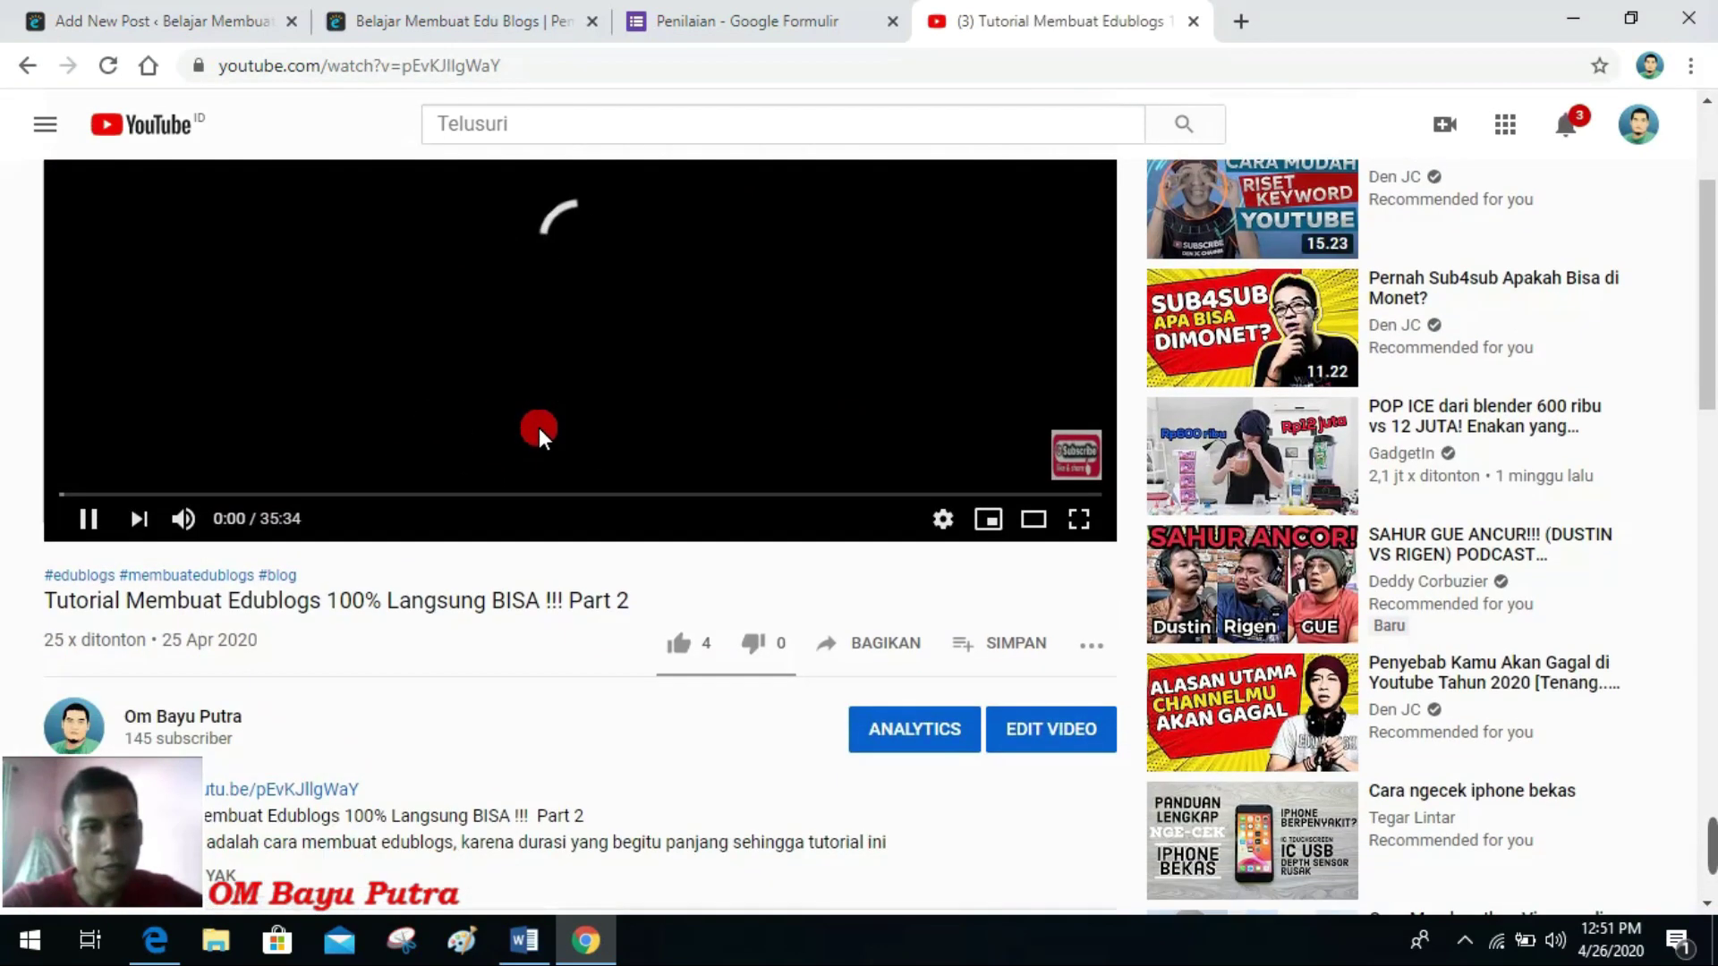
pyautogui.scroll(2, 538, 434)
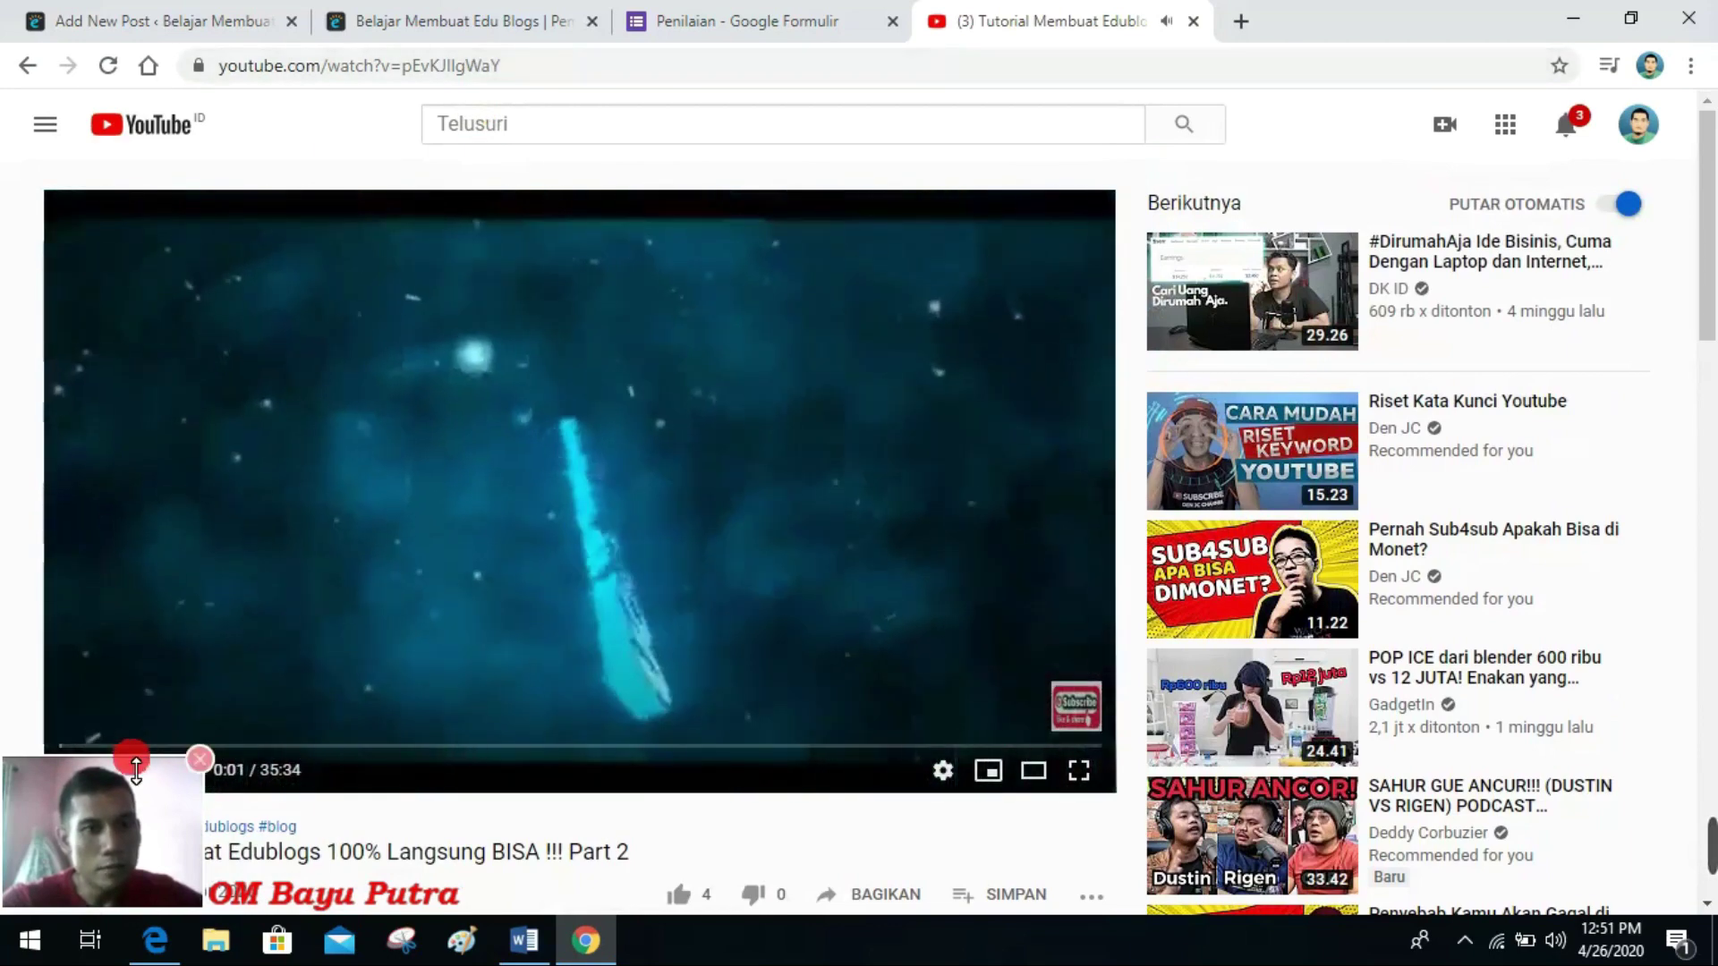
pyautogui.scroll(-2, 395, 583)
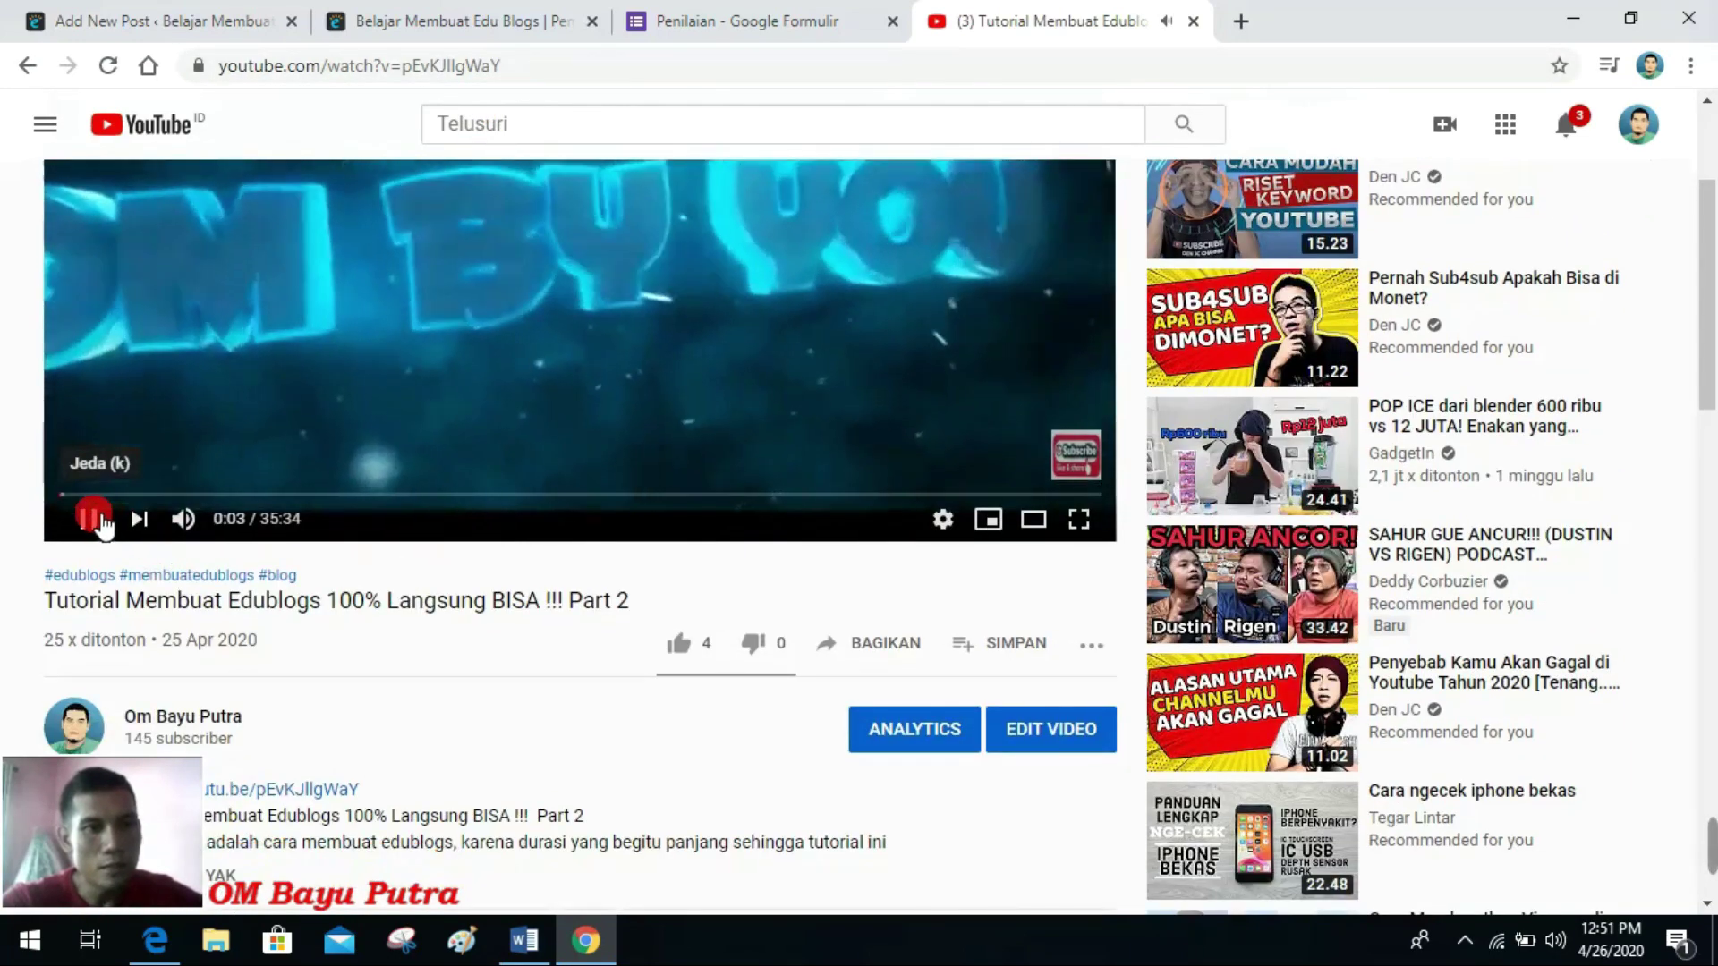
pyautogui.scroll(1, 262, 559)
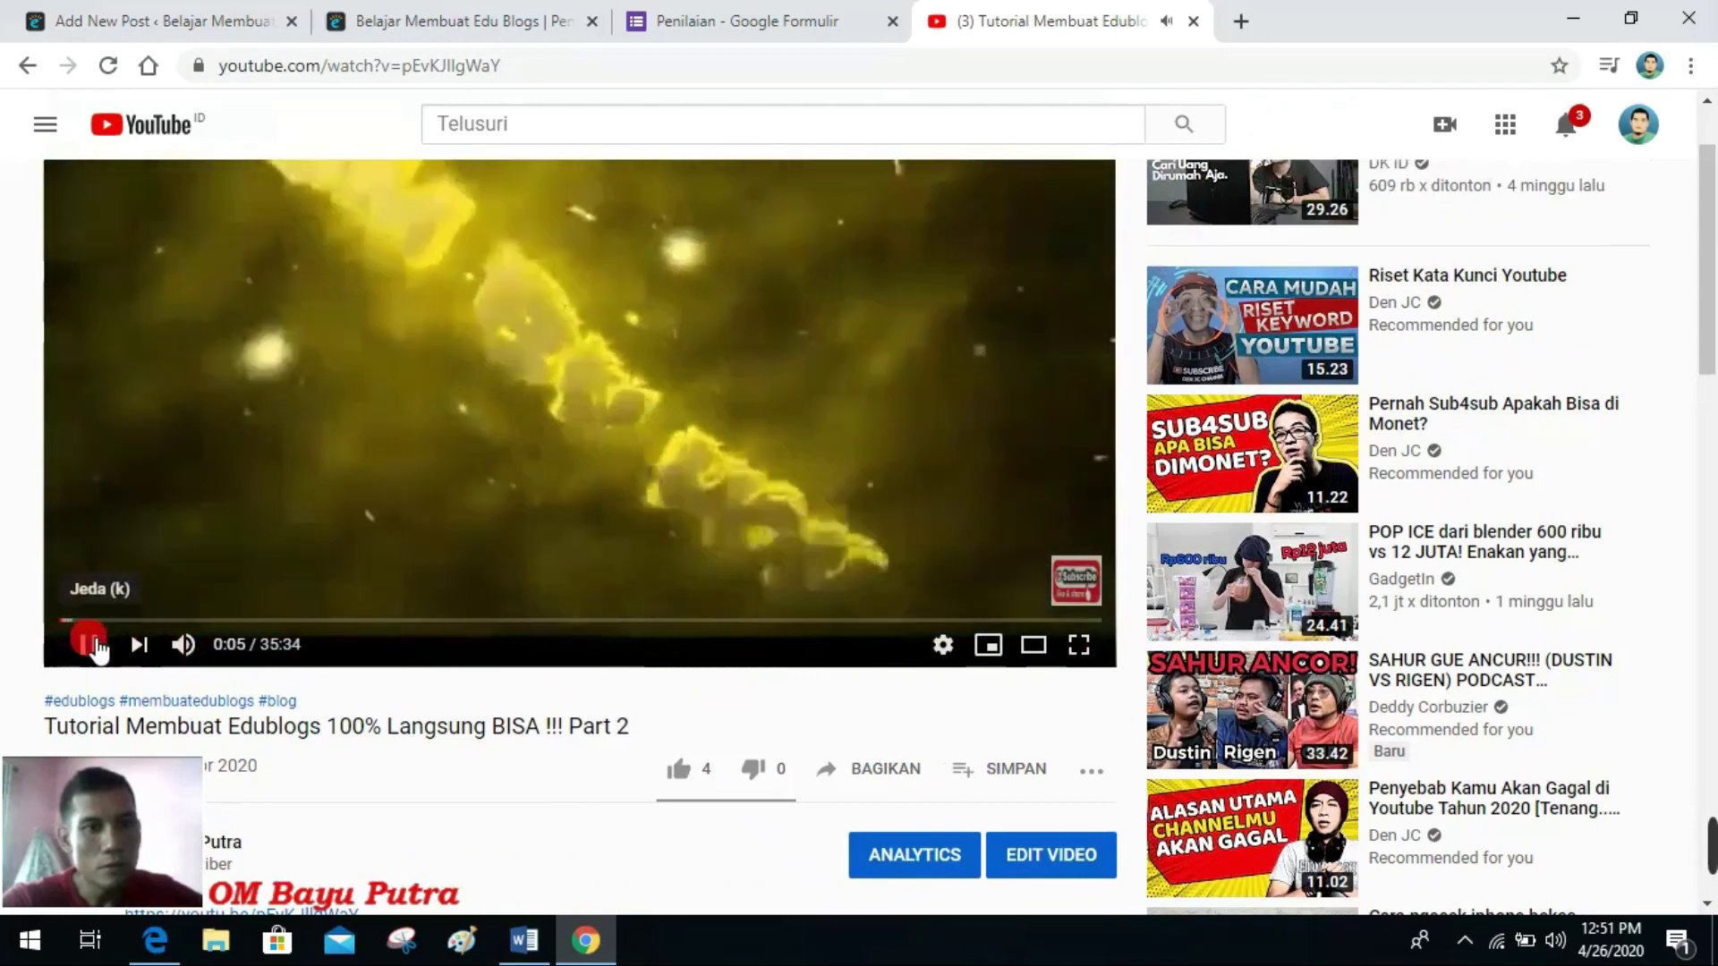
pyautogui.click(85, 646)
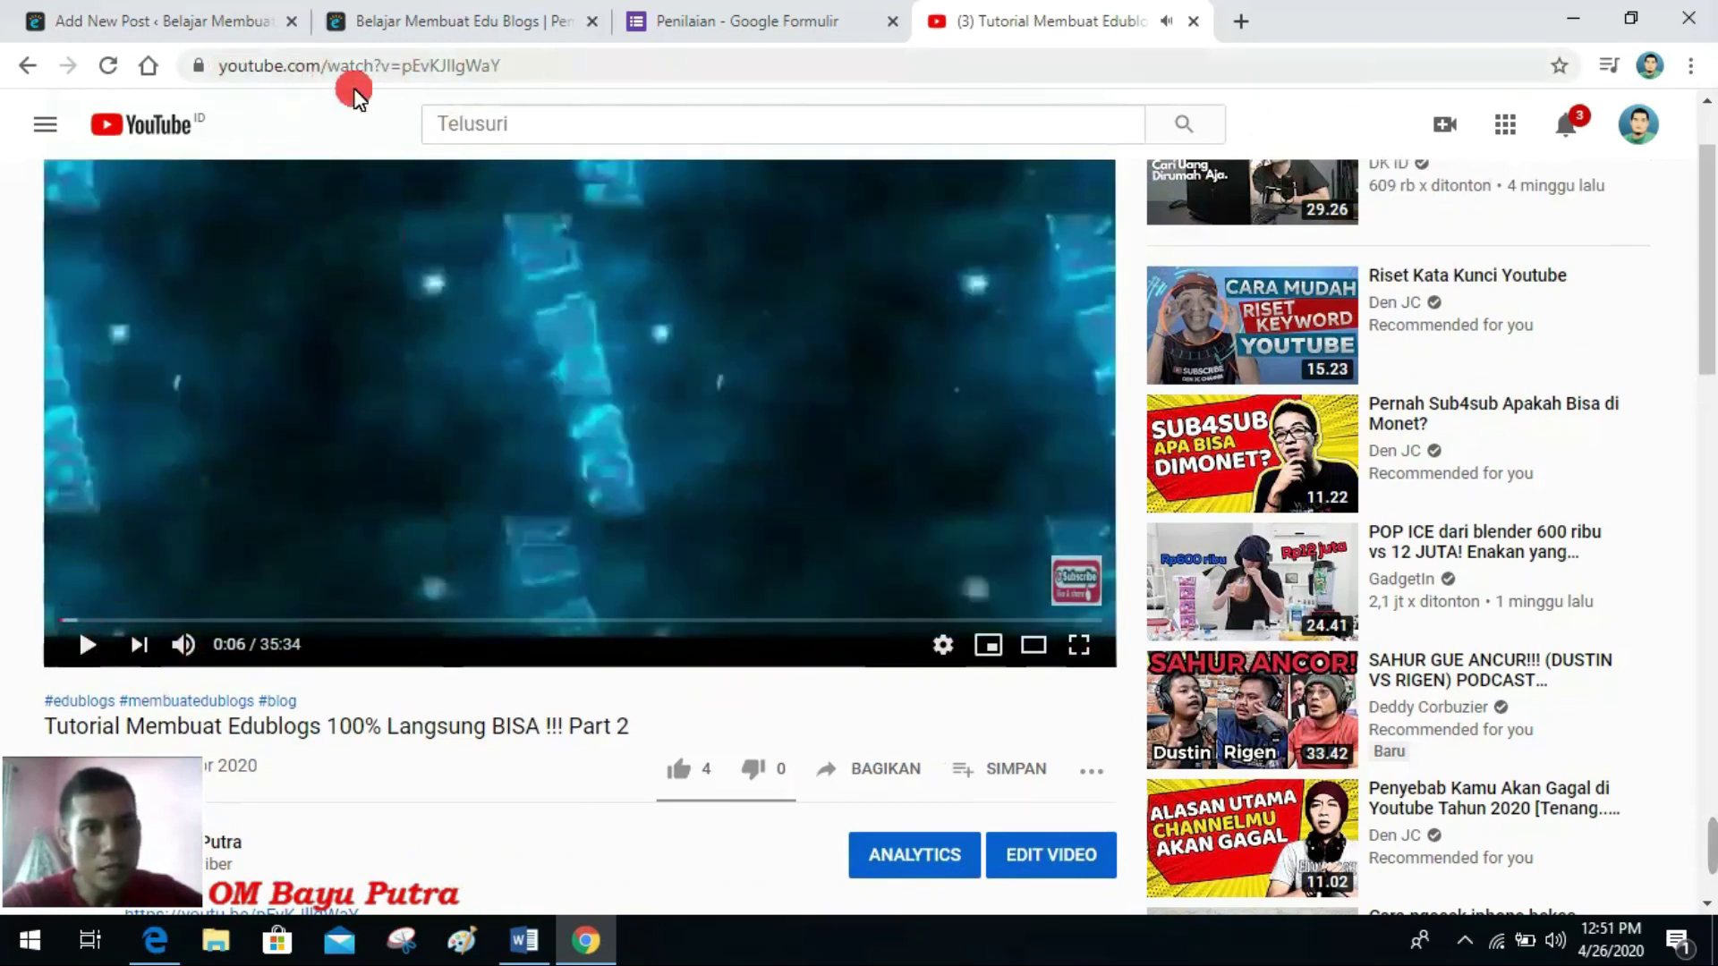
# Step: Copy the full web address of the paused YouTube video
pyautogui.moveTo(508, 65); pyautogui.dragTo(234, 66)
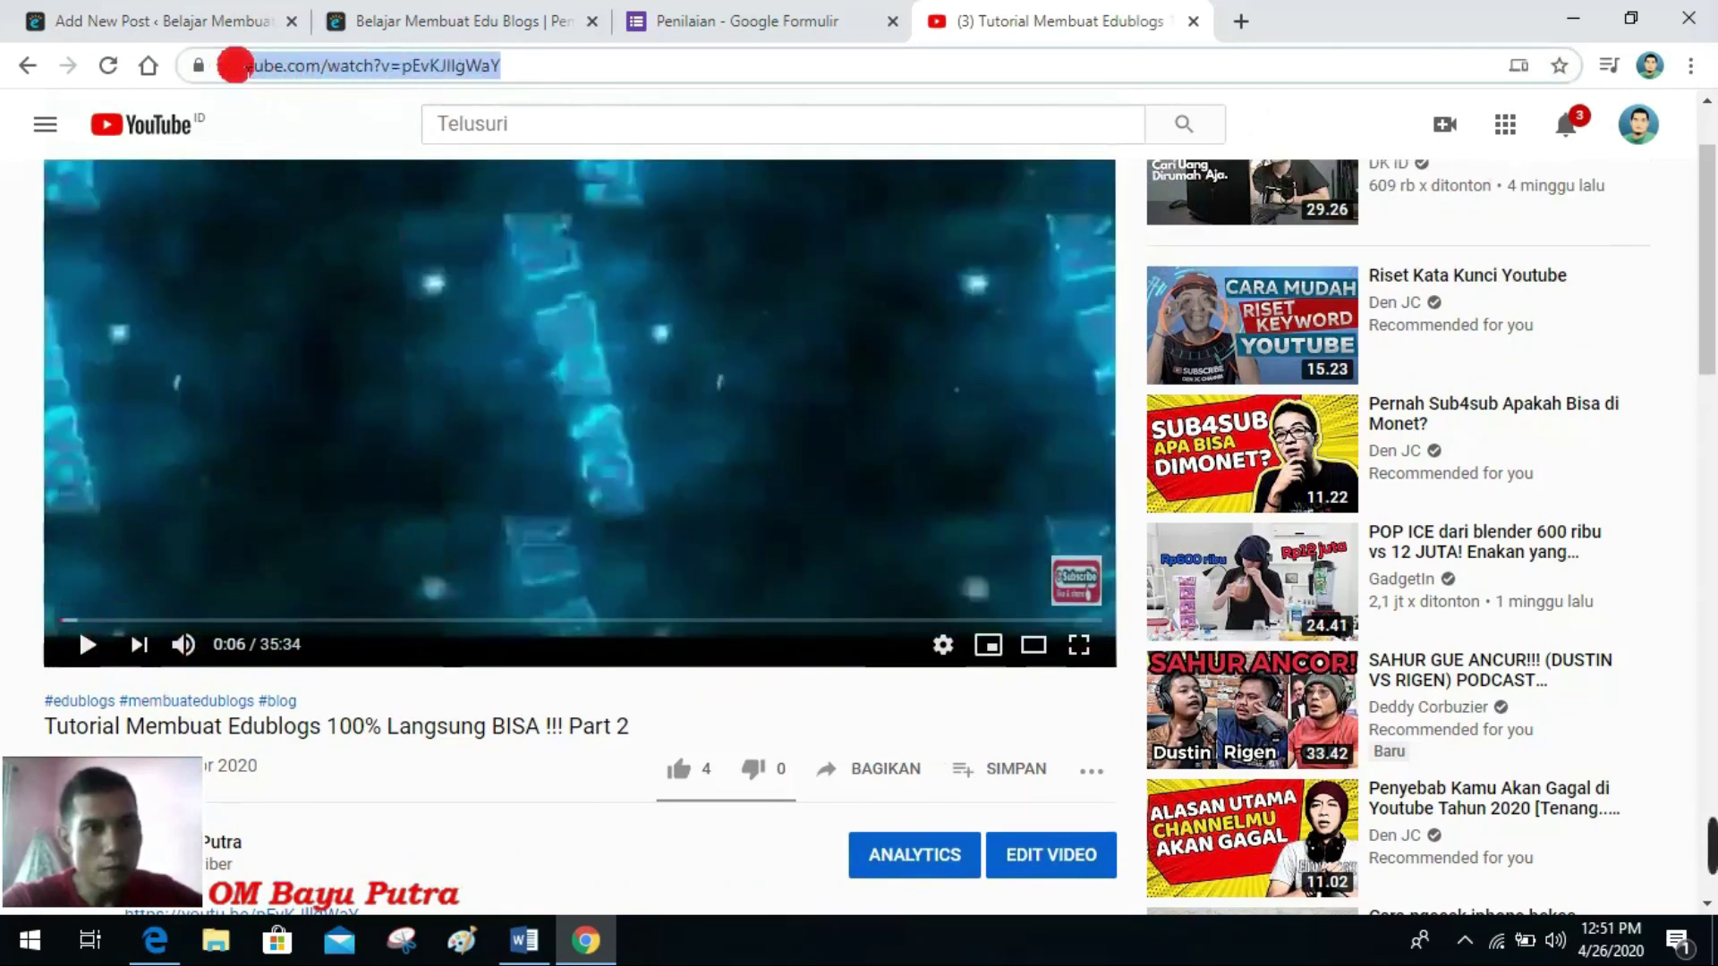
pyautogui.rightClick(310, 61)
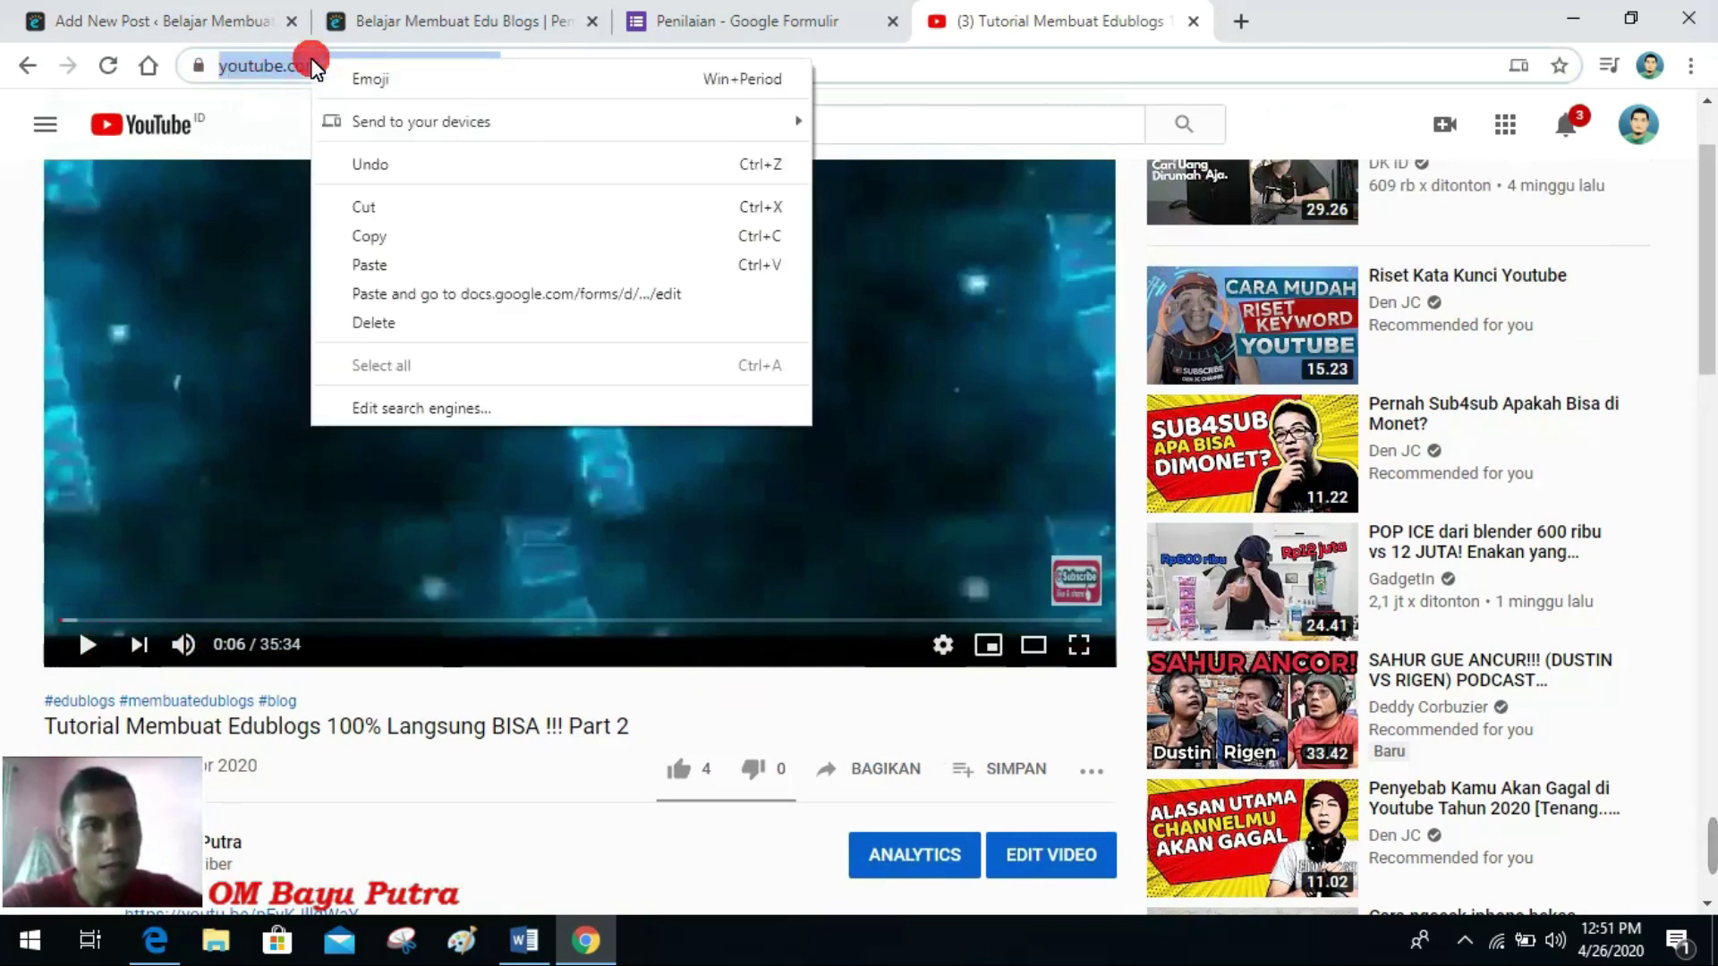
pyautogui.click(363, 236)
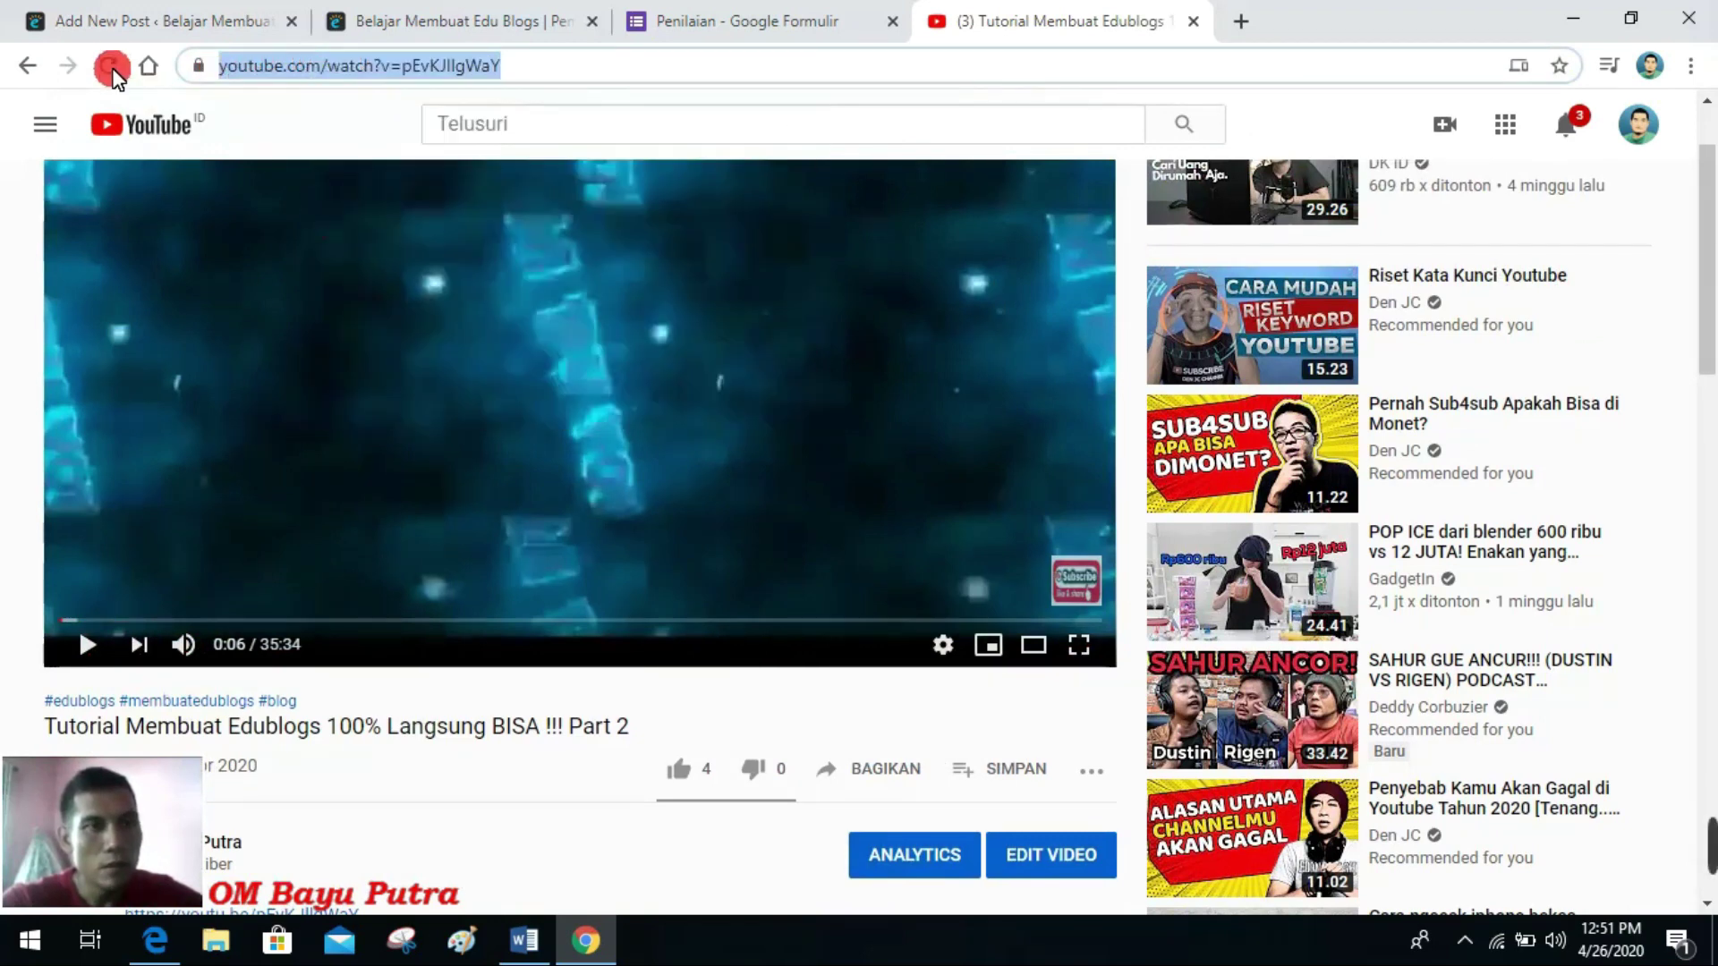
pyautogui.click(133, 18)
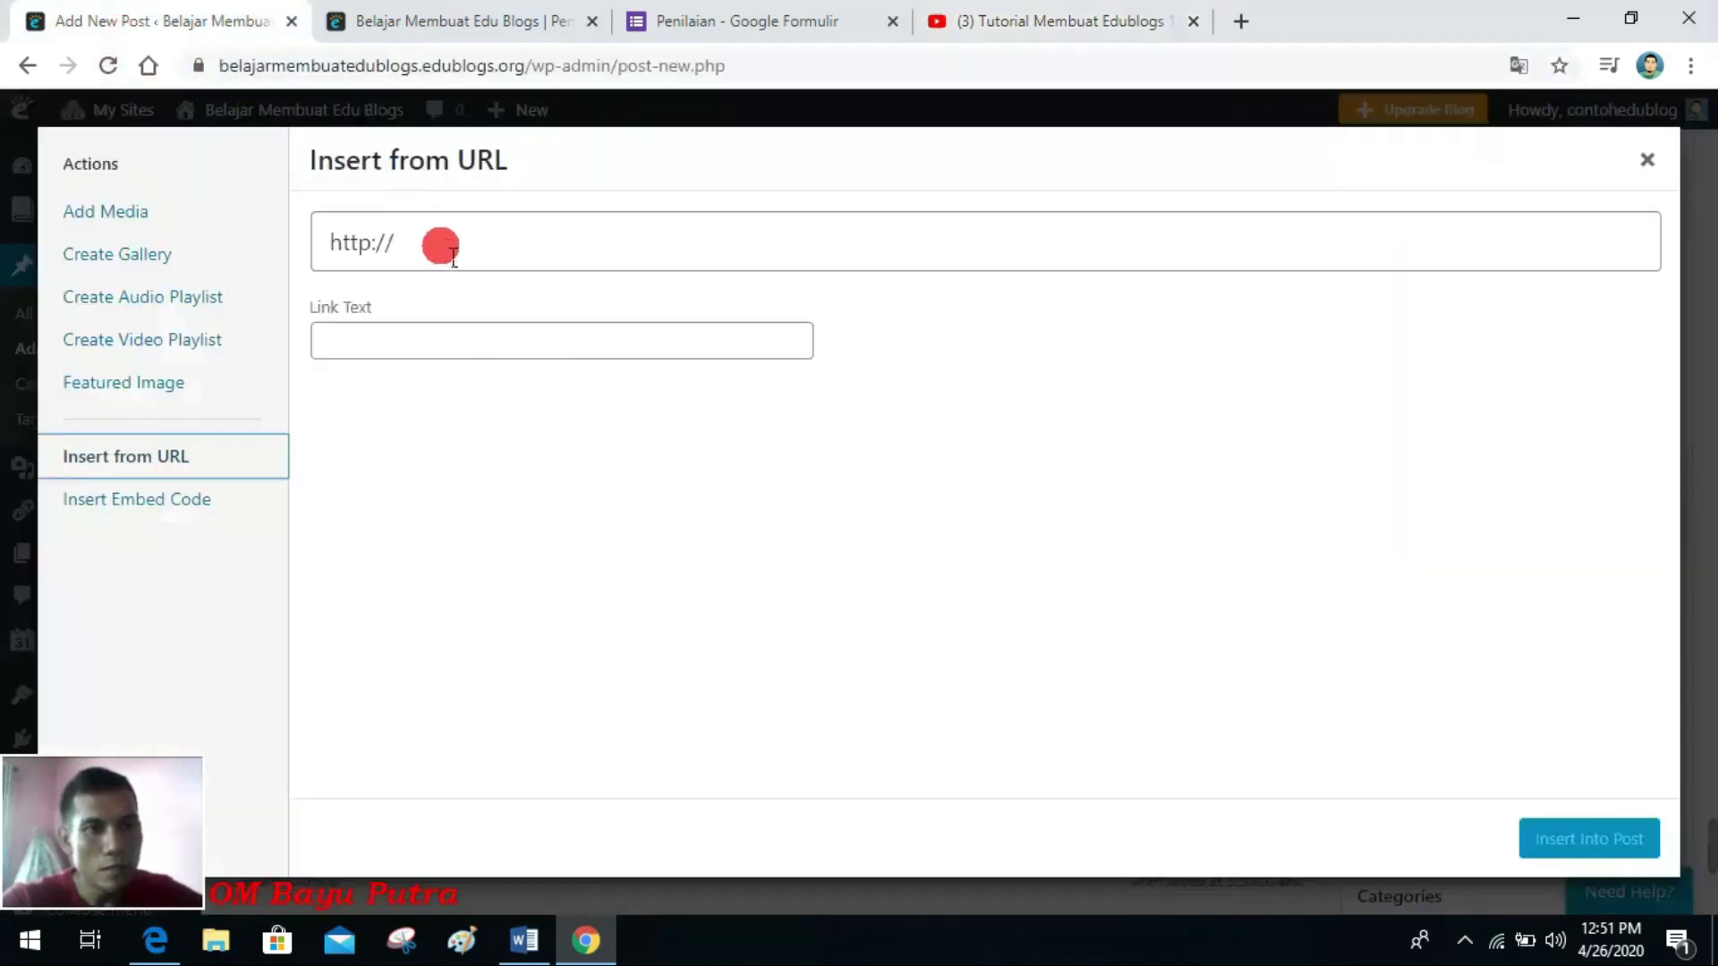
pyautogui.click(430, 242)
pyautogui.rightClick(441, 243)
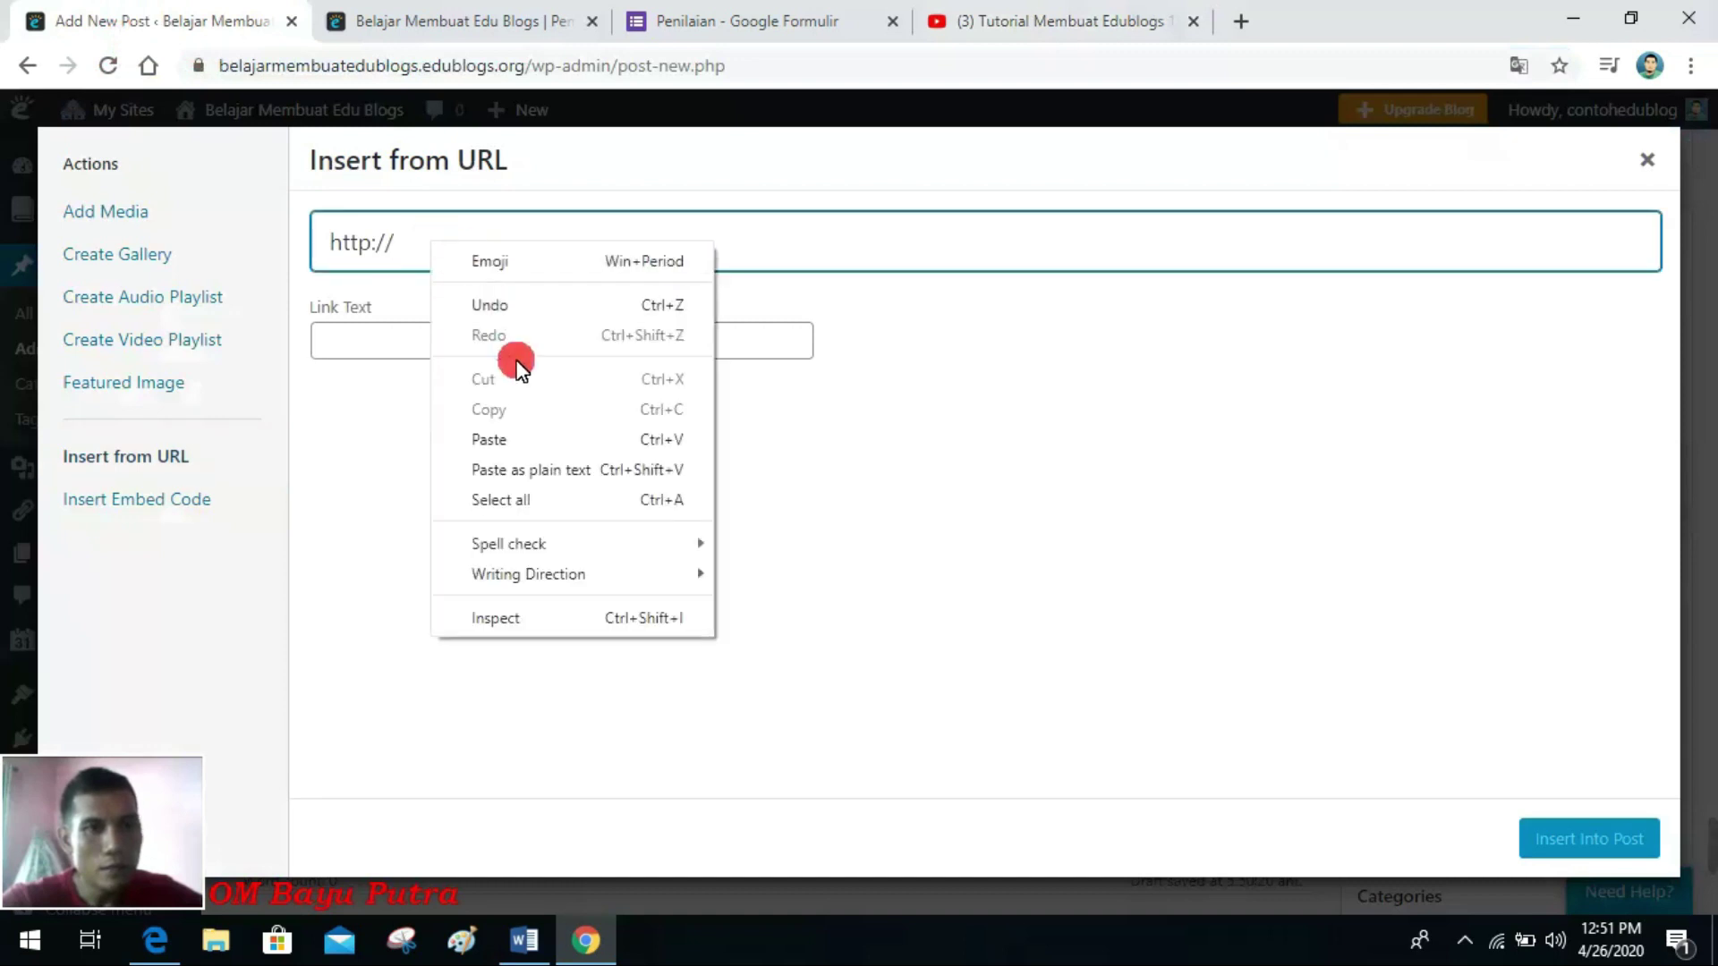
pyautogui.click(506, 441)
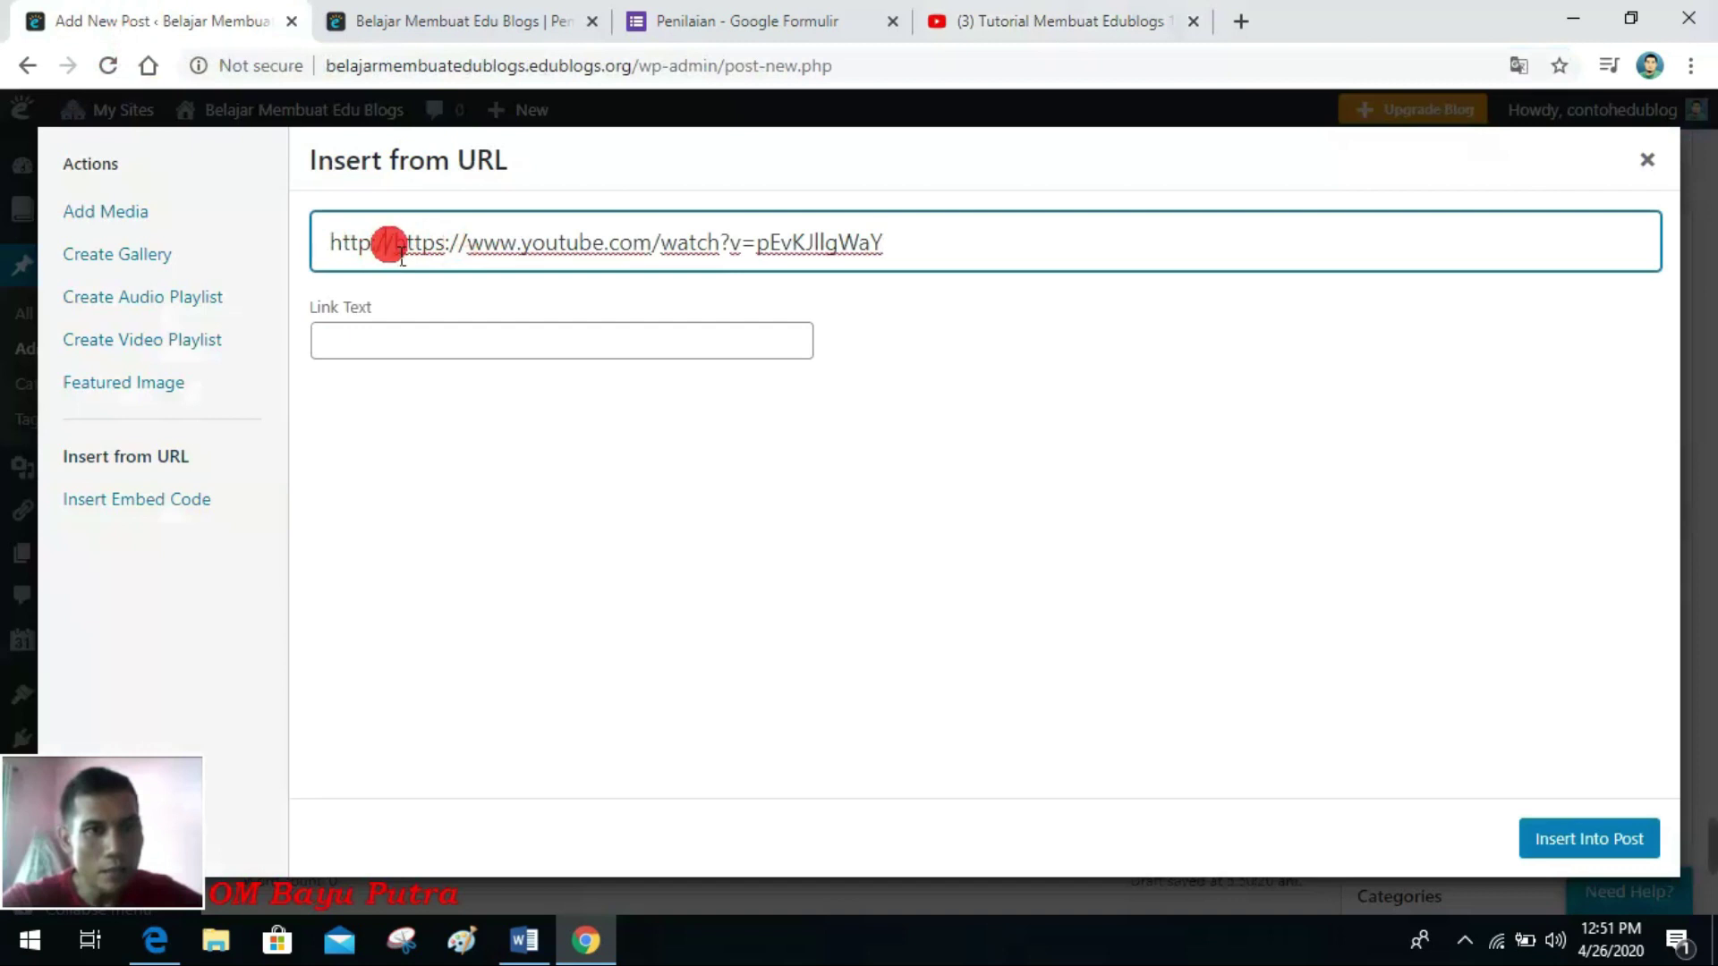
pyautogui.press('BackSpace')
pyautogui.press('BackSpace')
pyautogui.press('BackSpace')
pyautogui.press('BackSpace')
pyautogui.press('BackSpace')
pyautogui.press('BackSpace')
pyautogui.press('BackSpace')
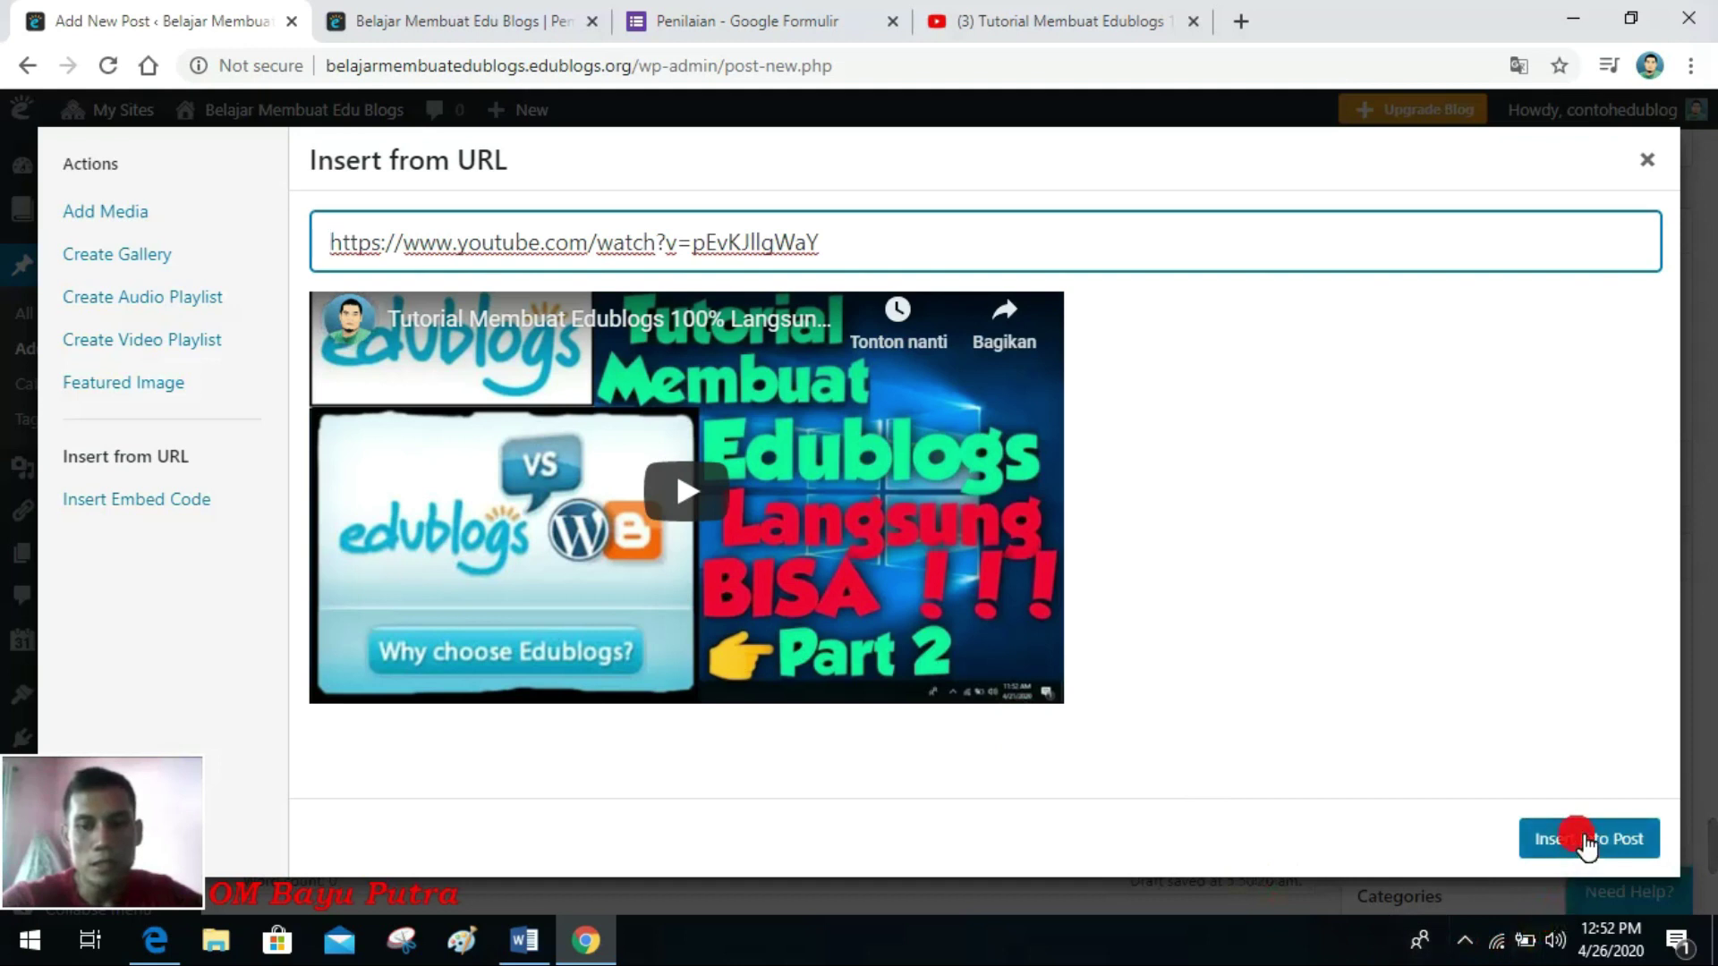
pyautogui.click(1584, 843)
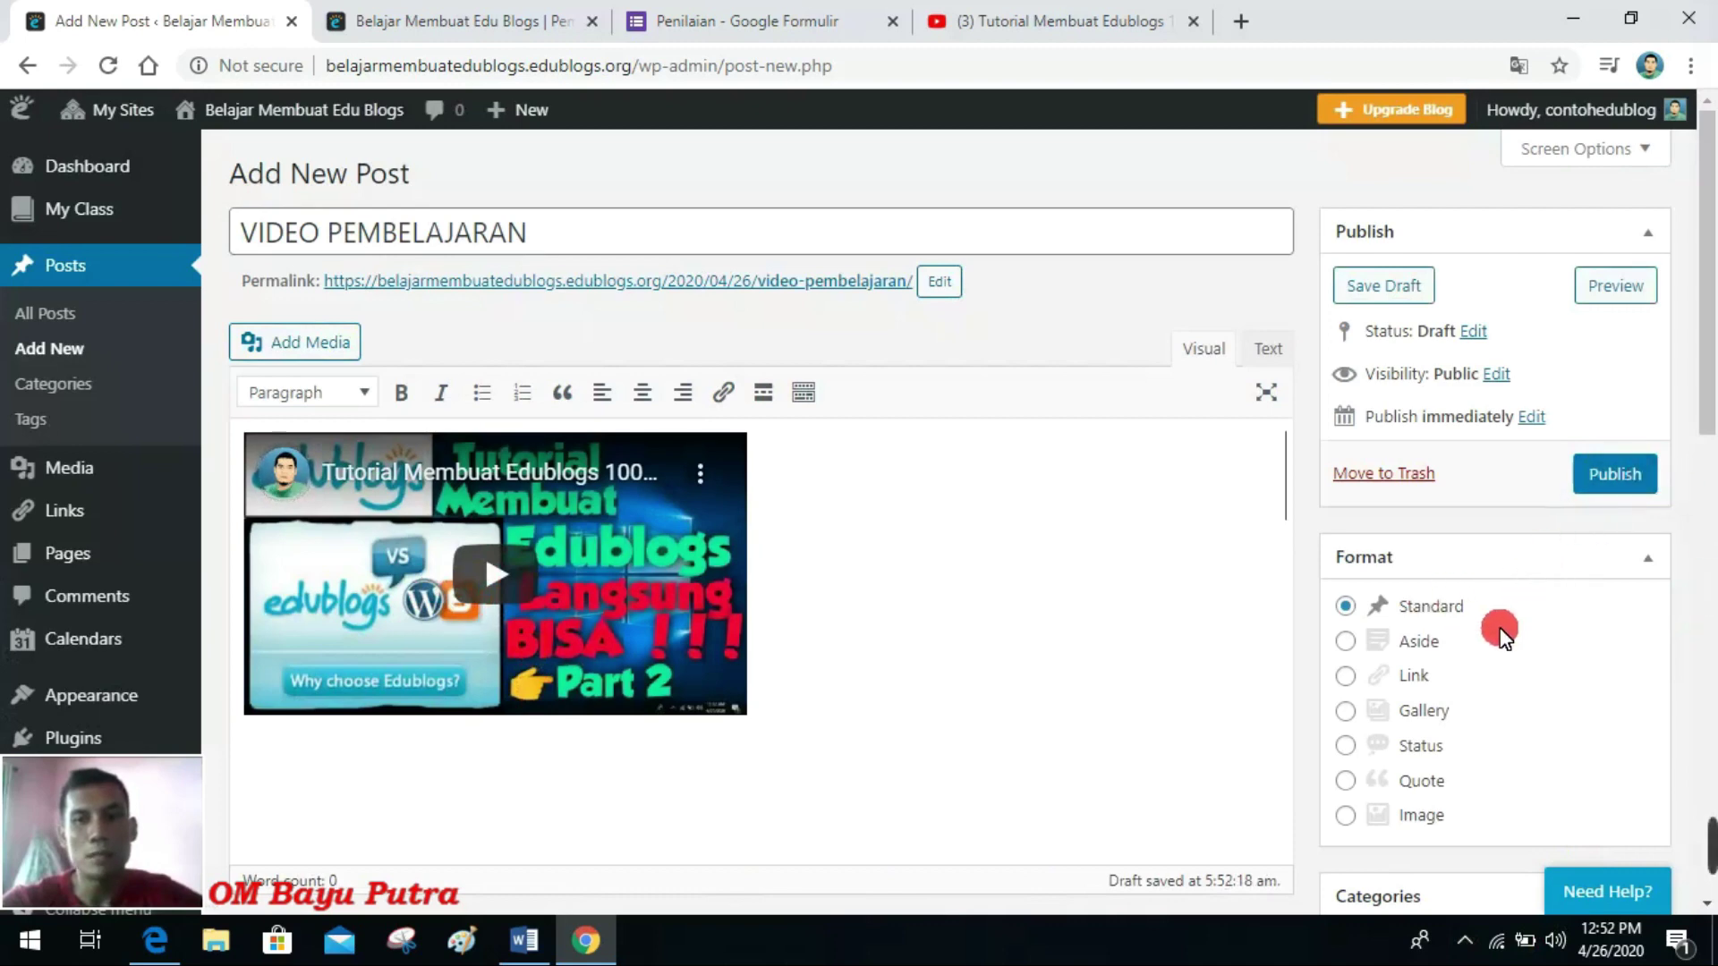
# Step: Assign the VIDEO PEMBELAJARAN post to the Video category and publish it
pyautogui.scroll(-4, 1504, 633)
pyautogui.scroll(-2, 1493, 625)
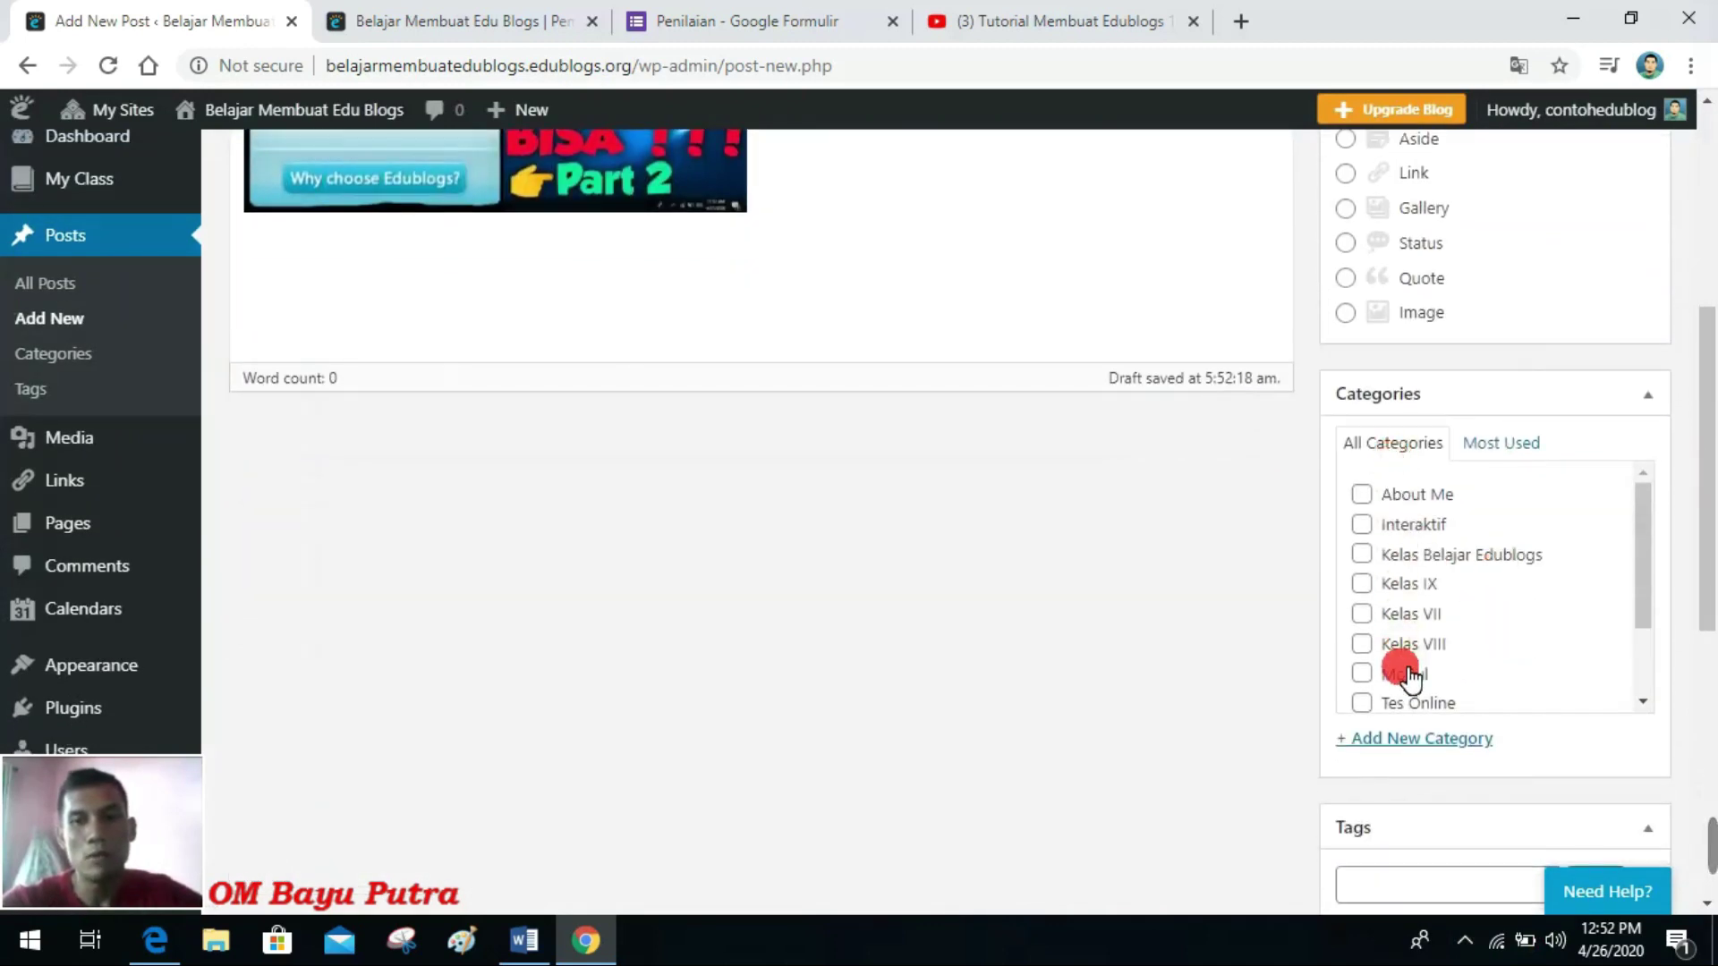
pyautogui.scroll(-2, 1392, 564)
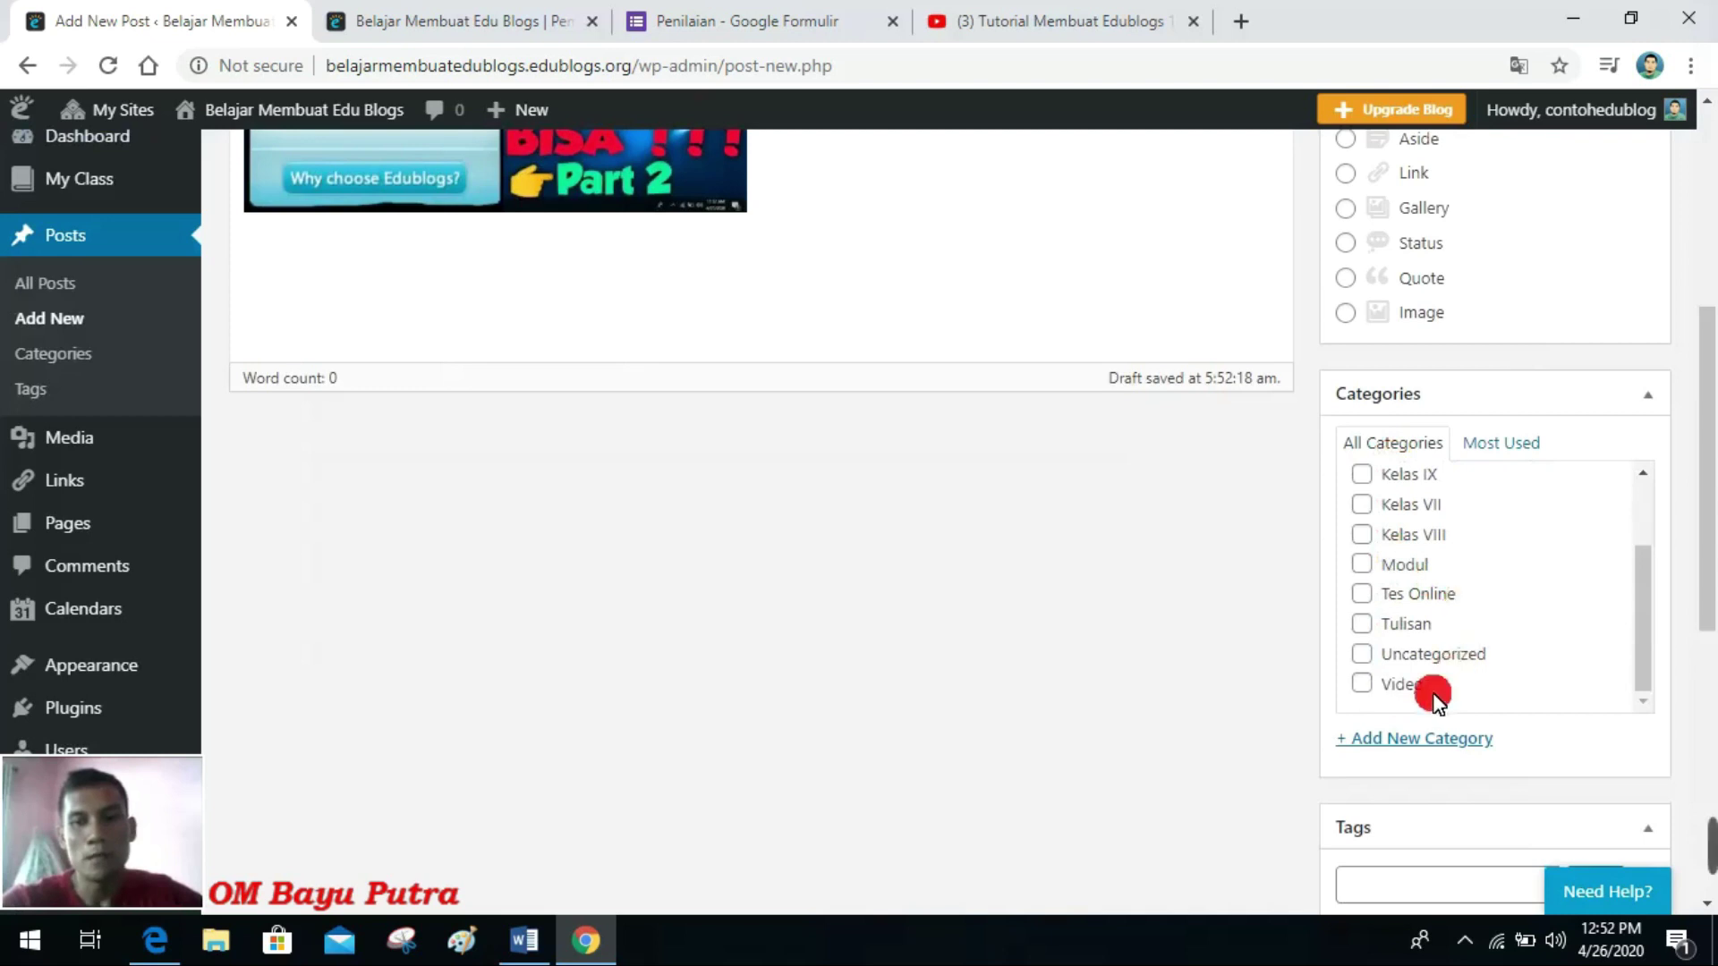
pyautogui.click(1365, 685)
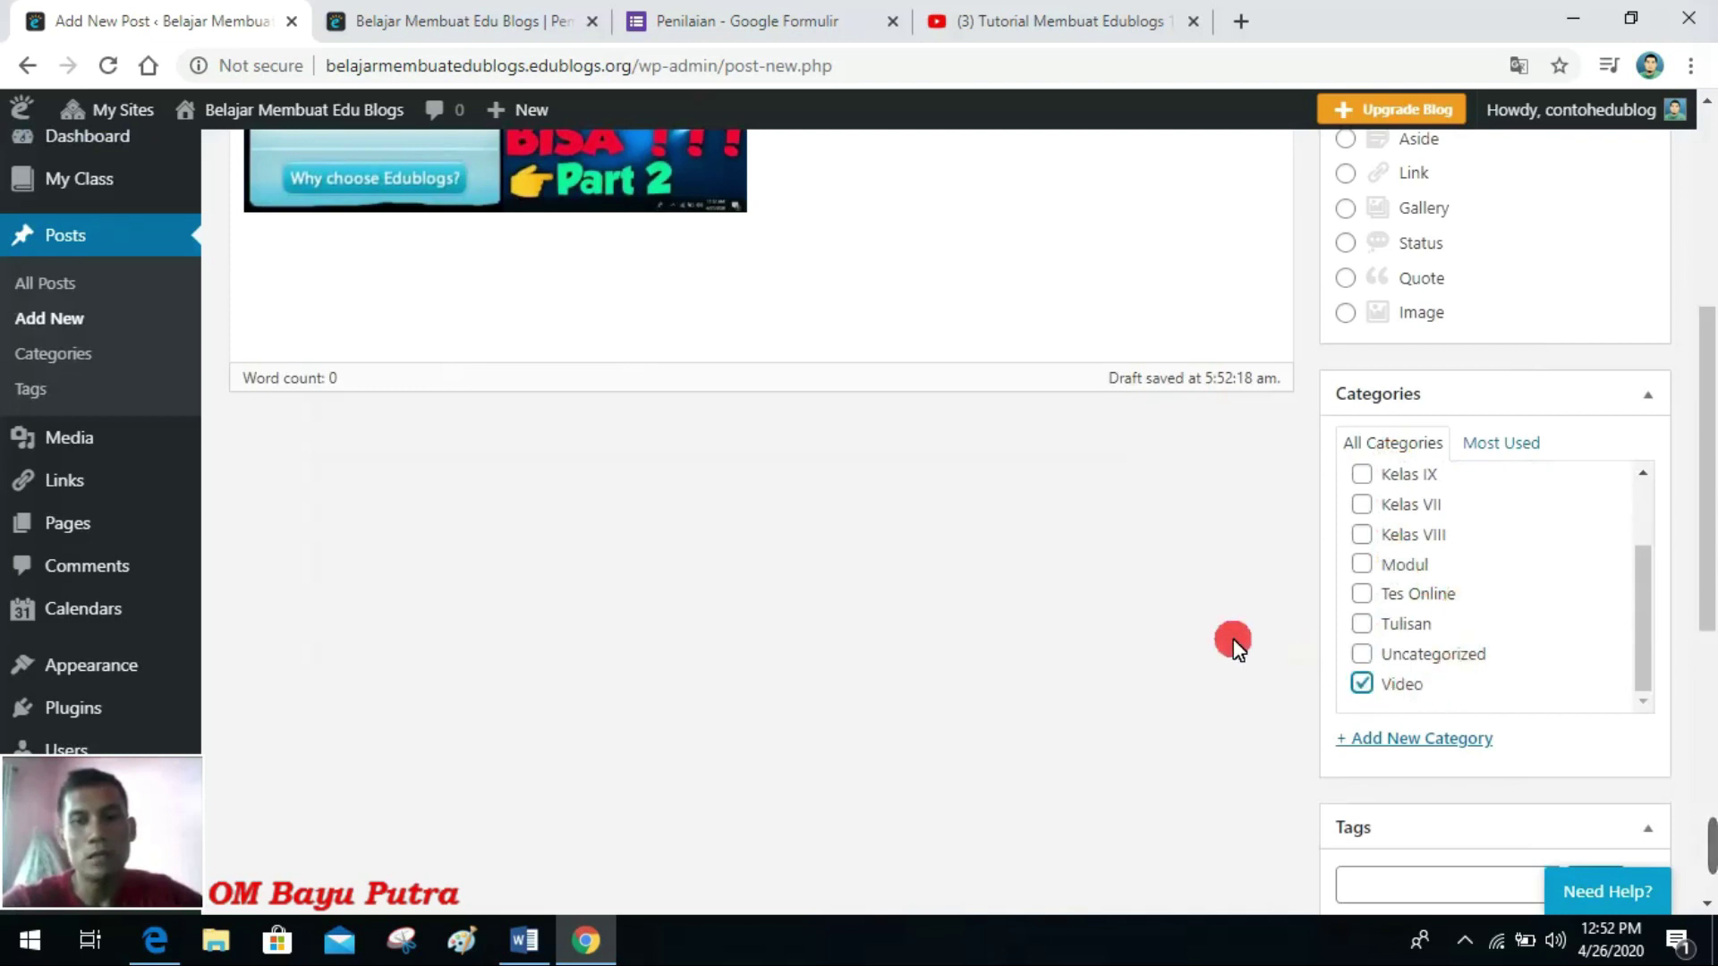
pyautogui.scroll(6, 1227, 640)
pyautogui.click(1616, 475)
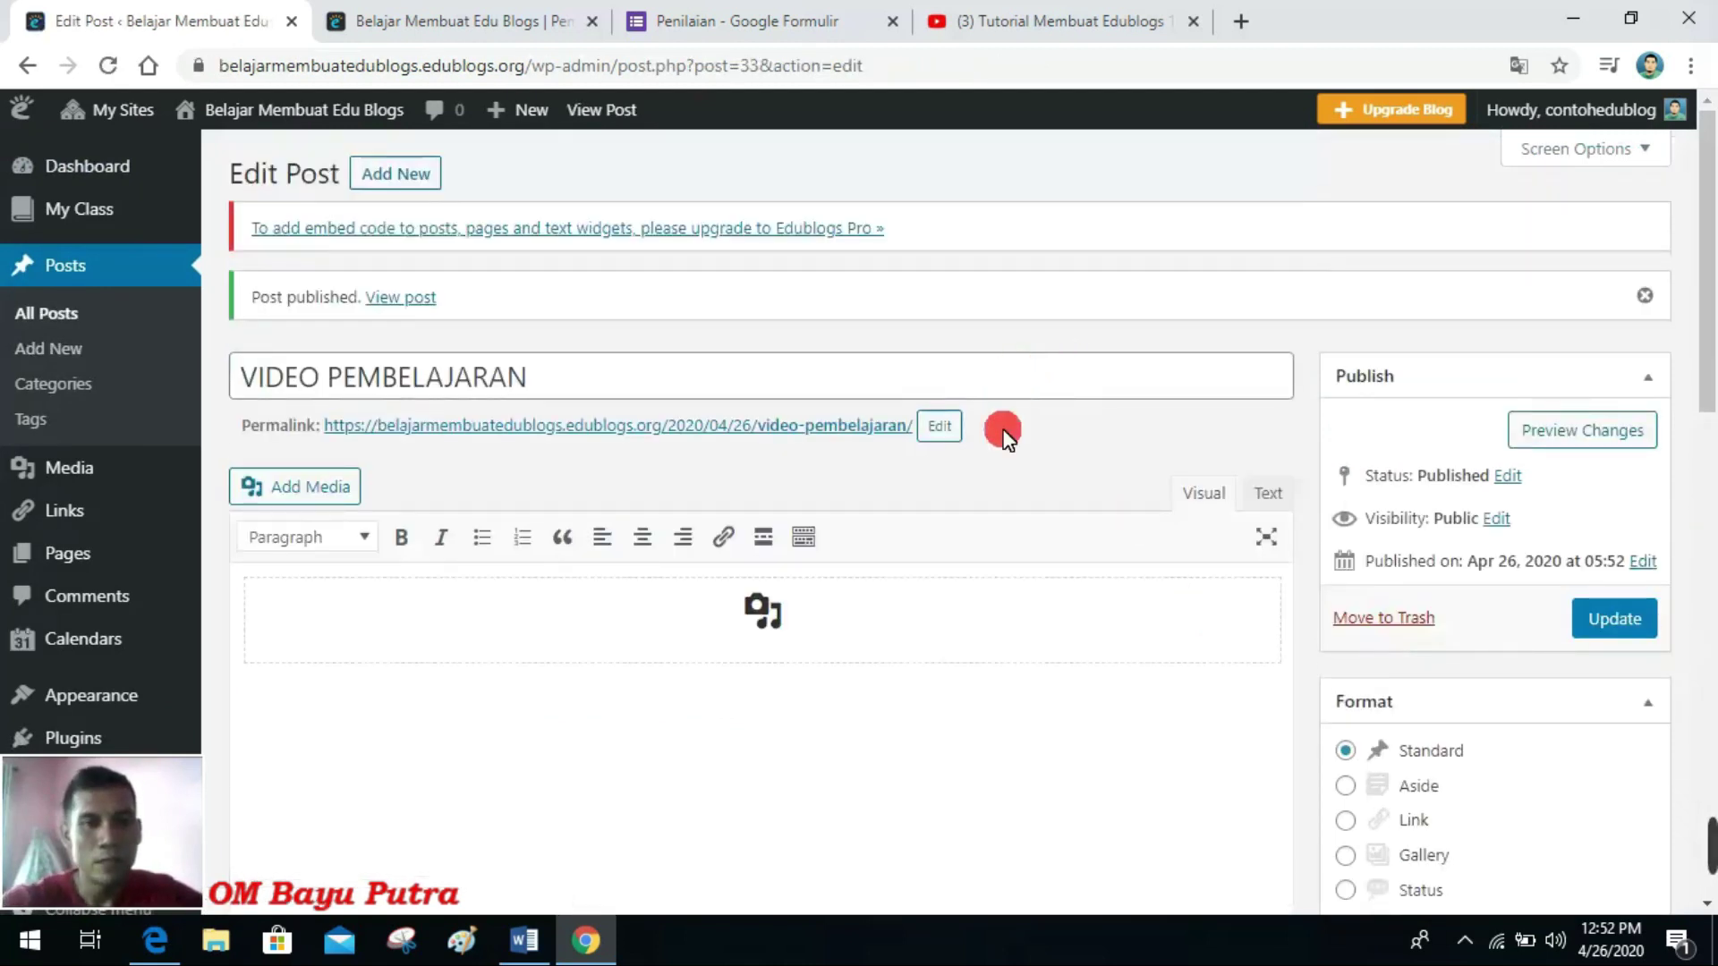
# Step: Open the blog site in a new tab, closing the older blog tab and the remaining Google Form tab
pyautogui.moveTo(278, 112)
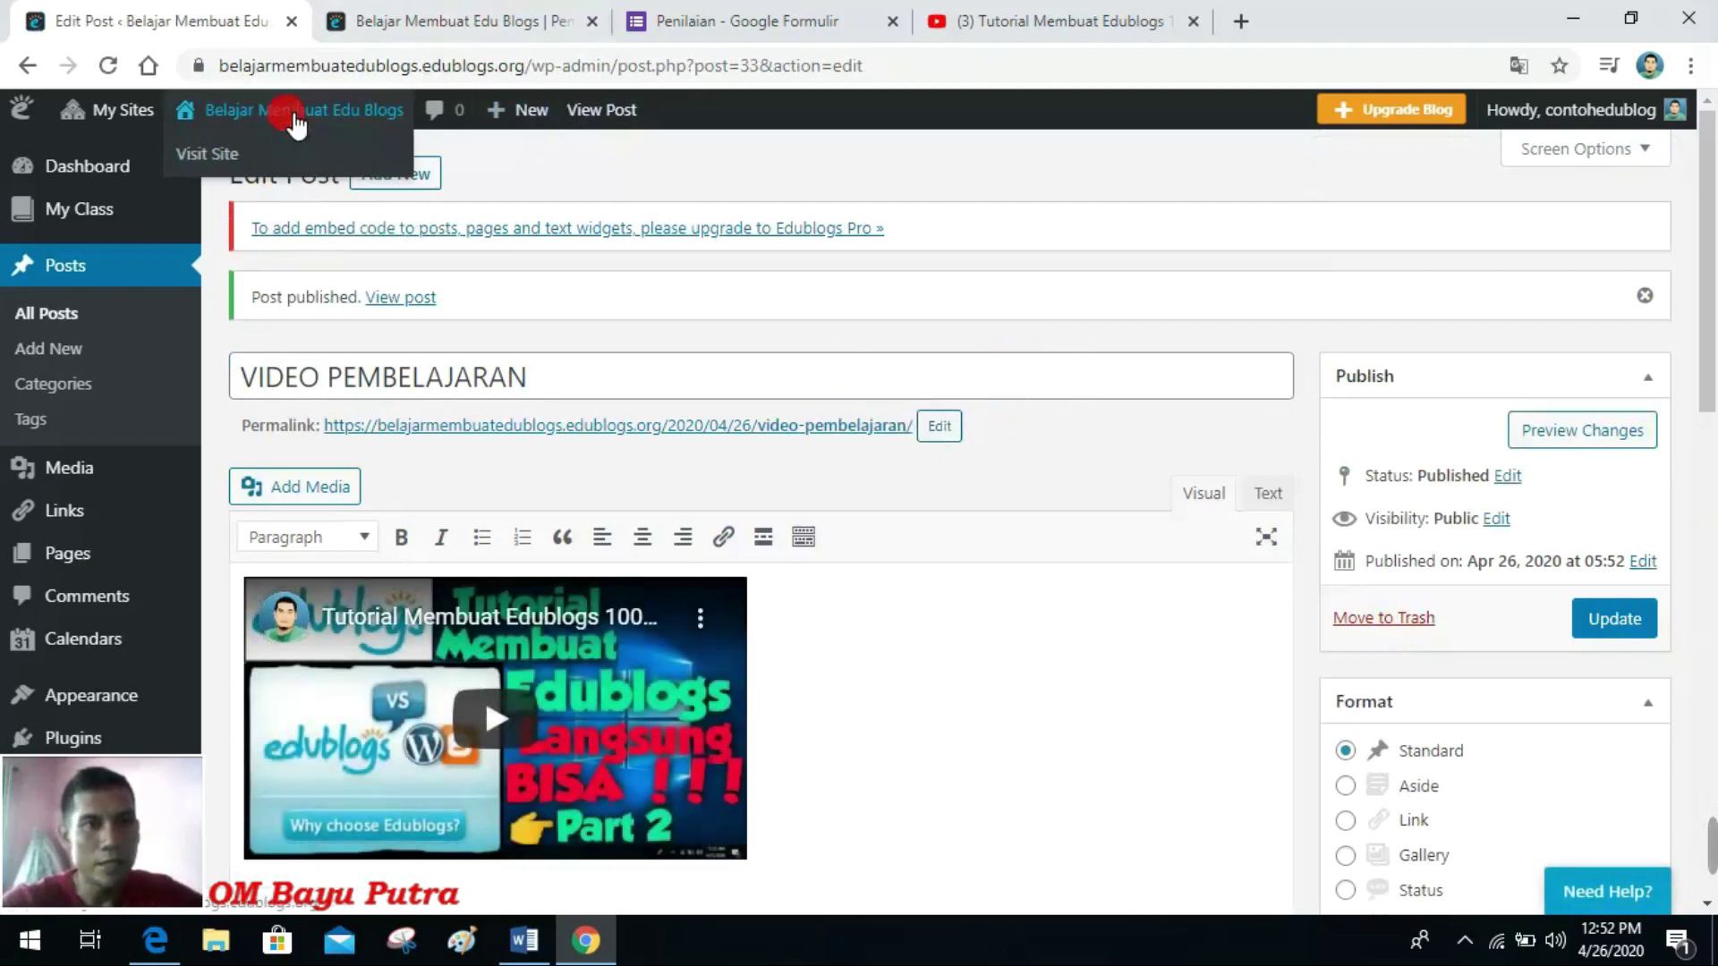
pyautogui.rightClick(220, 154)
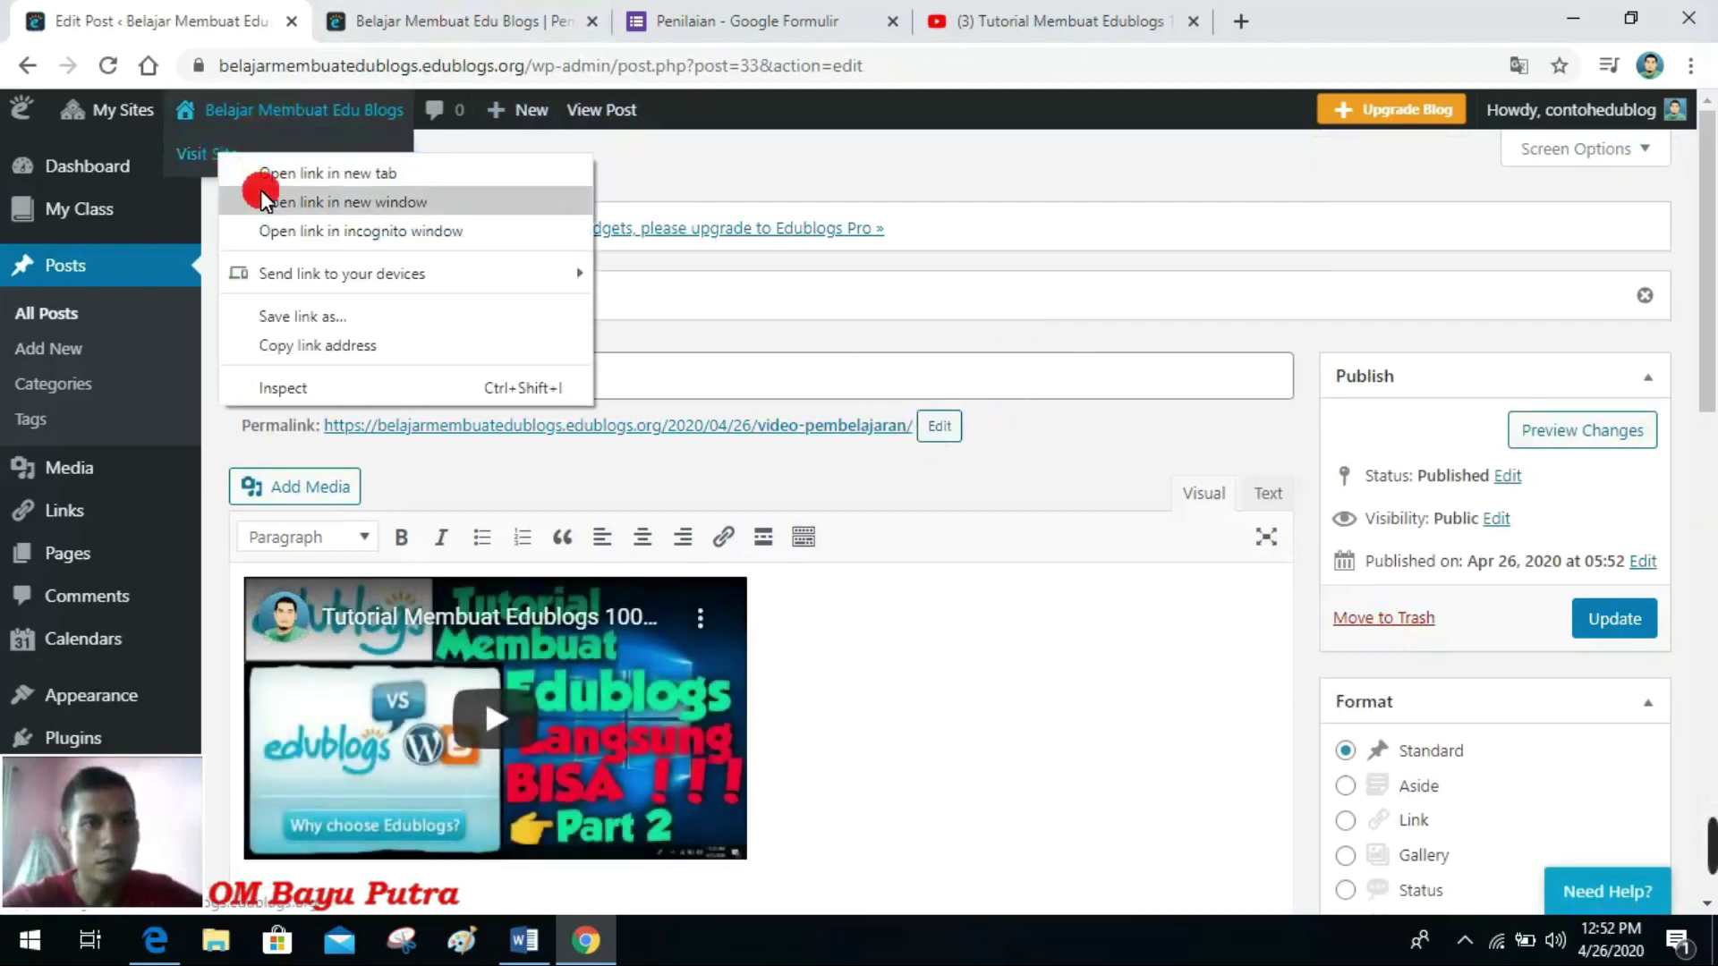
pyautogui.click(265, 173)
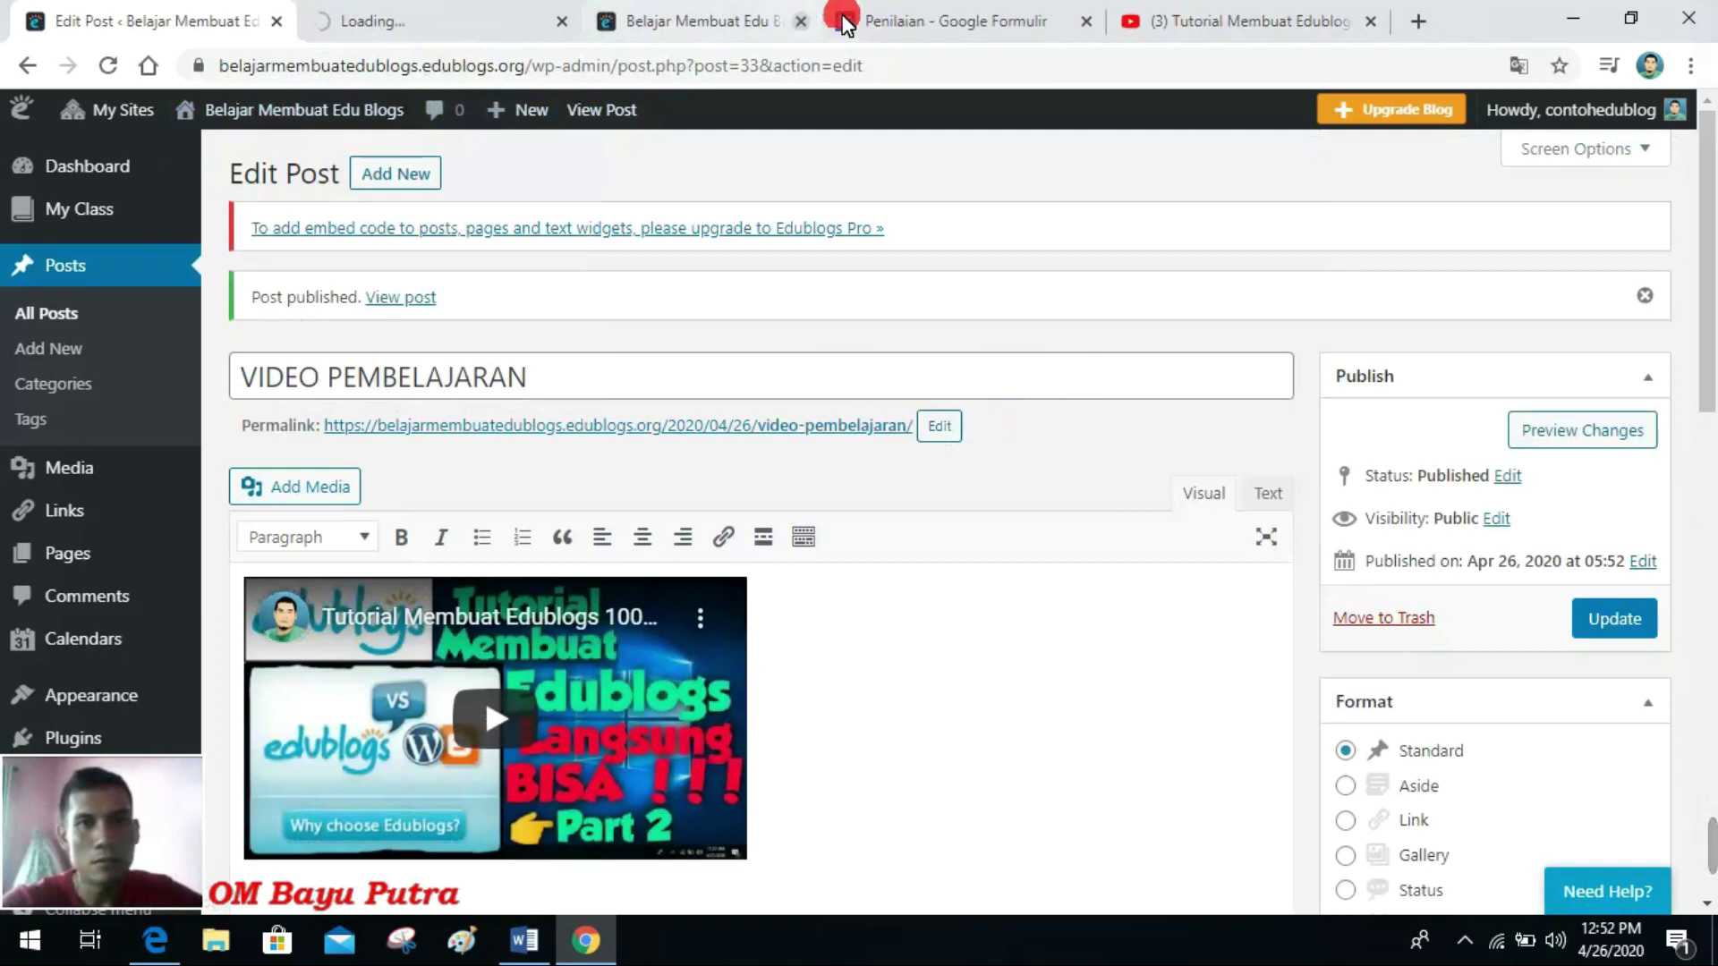
pyautogui.click(847, 21)
pyautogui.click(847, 21)
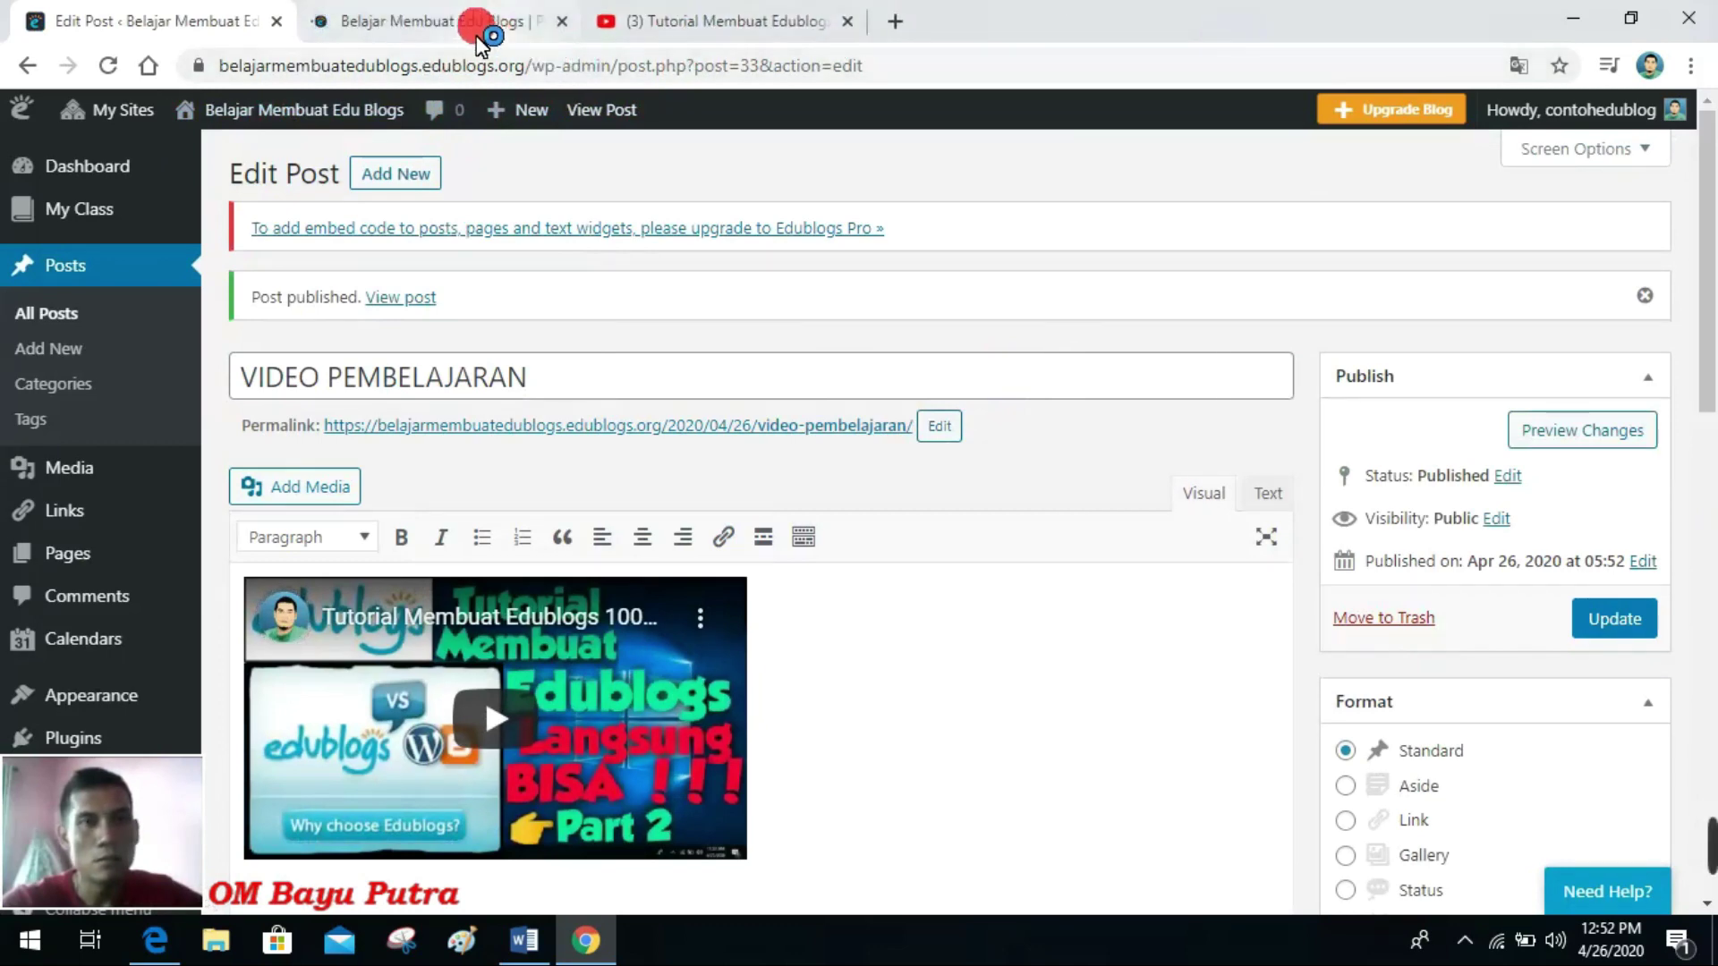
pyautogui.click(462, 23)
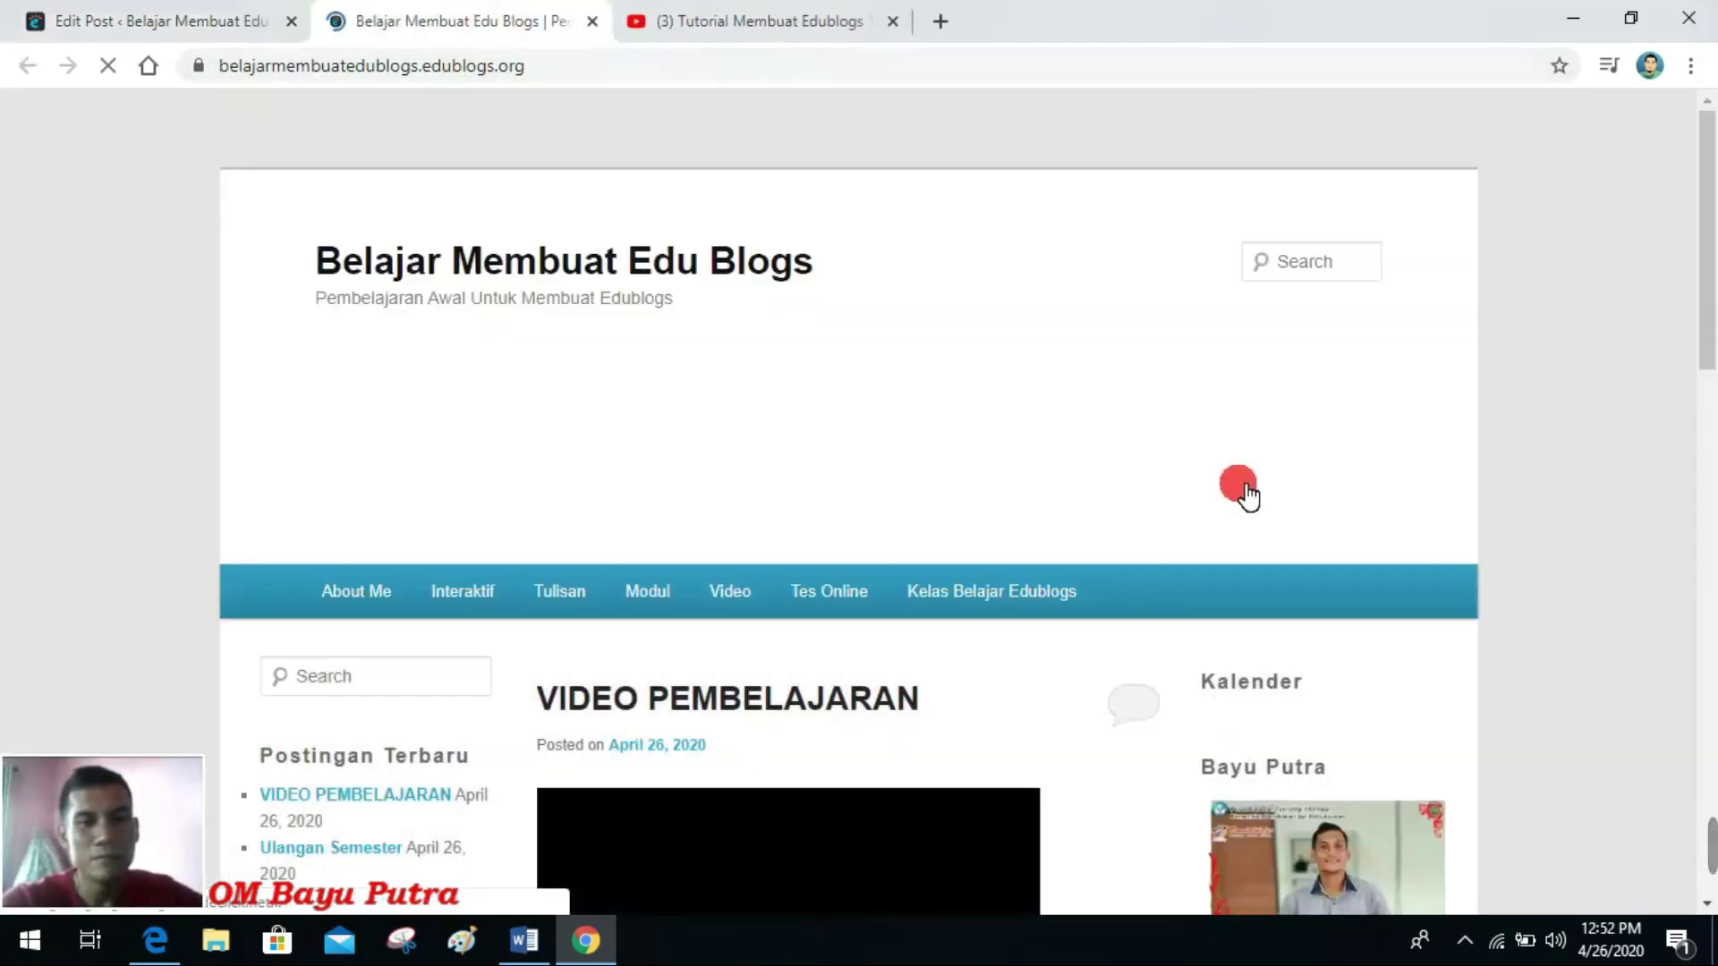
# Step: Play the embedded video in the published VIDEO PEMBELAJARAN post to test it, and pause it
pyautogui.scroll(-4, 1240, 492)
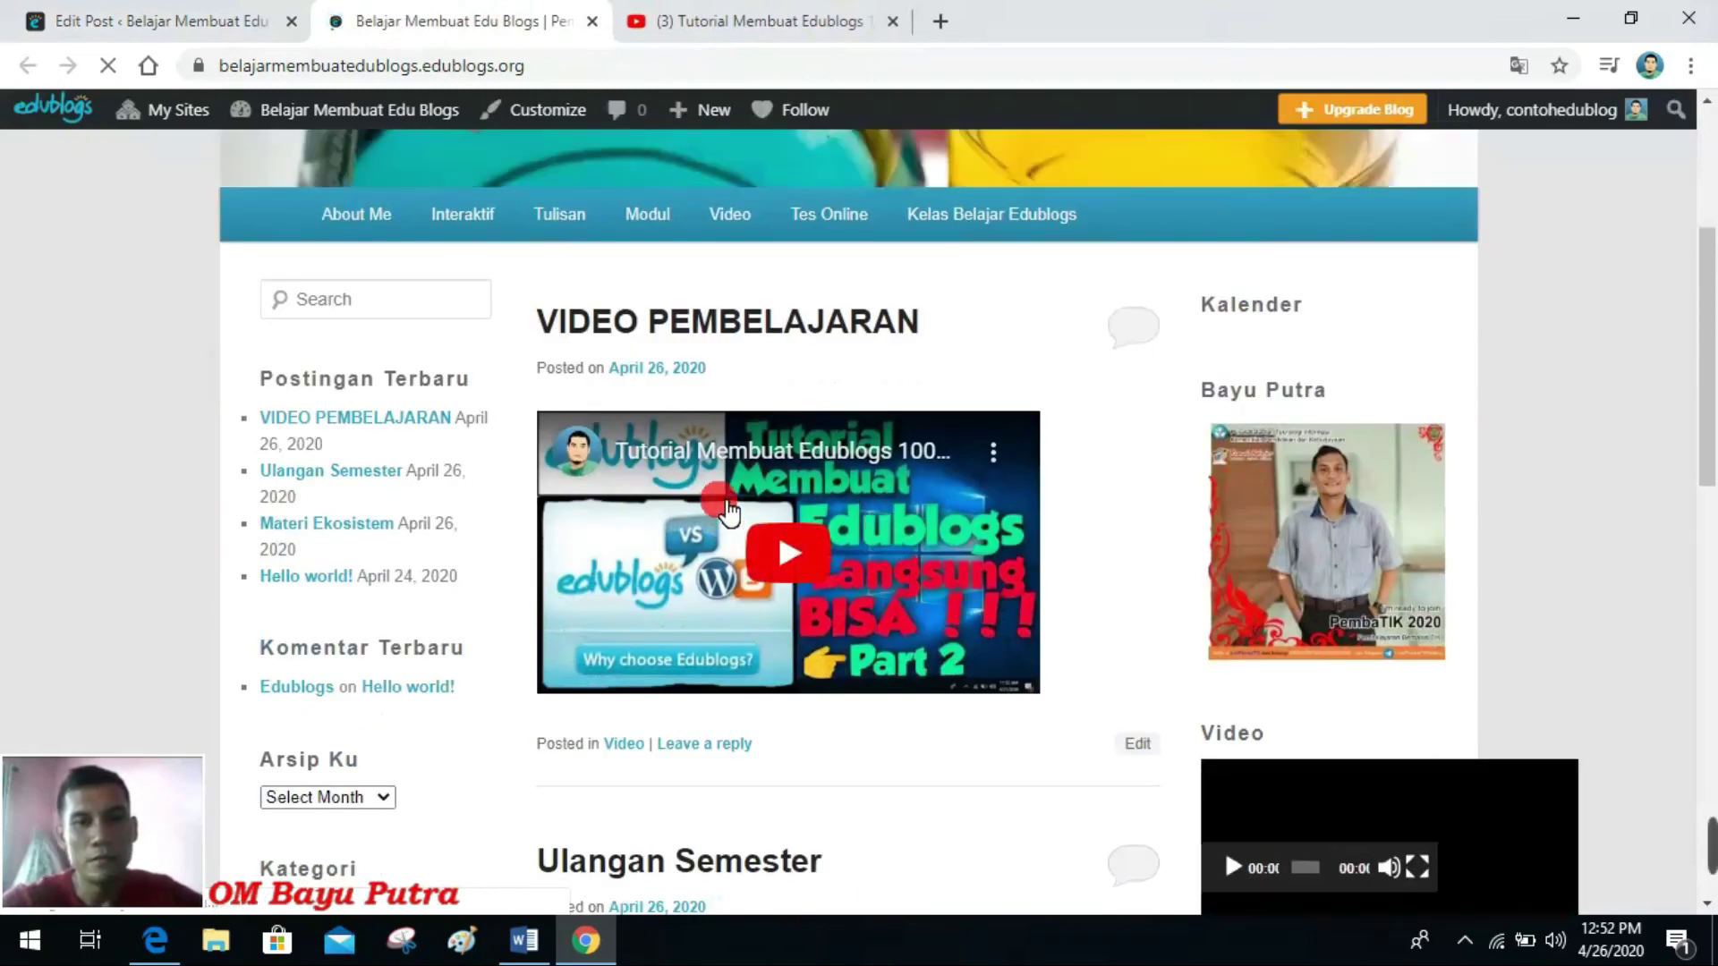
pyautogui.click(810, 555)
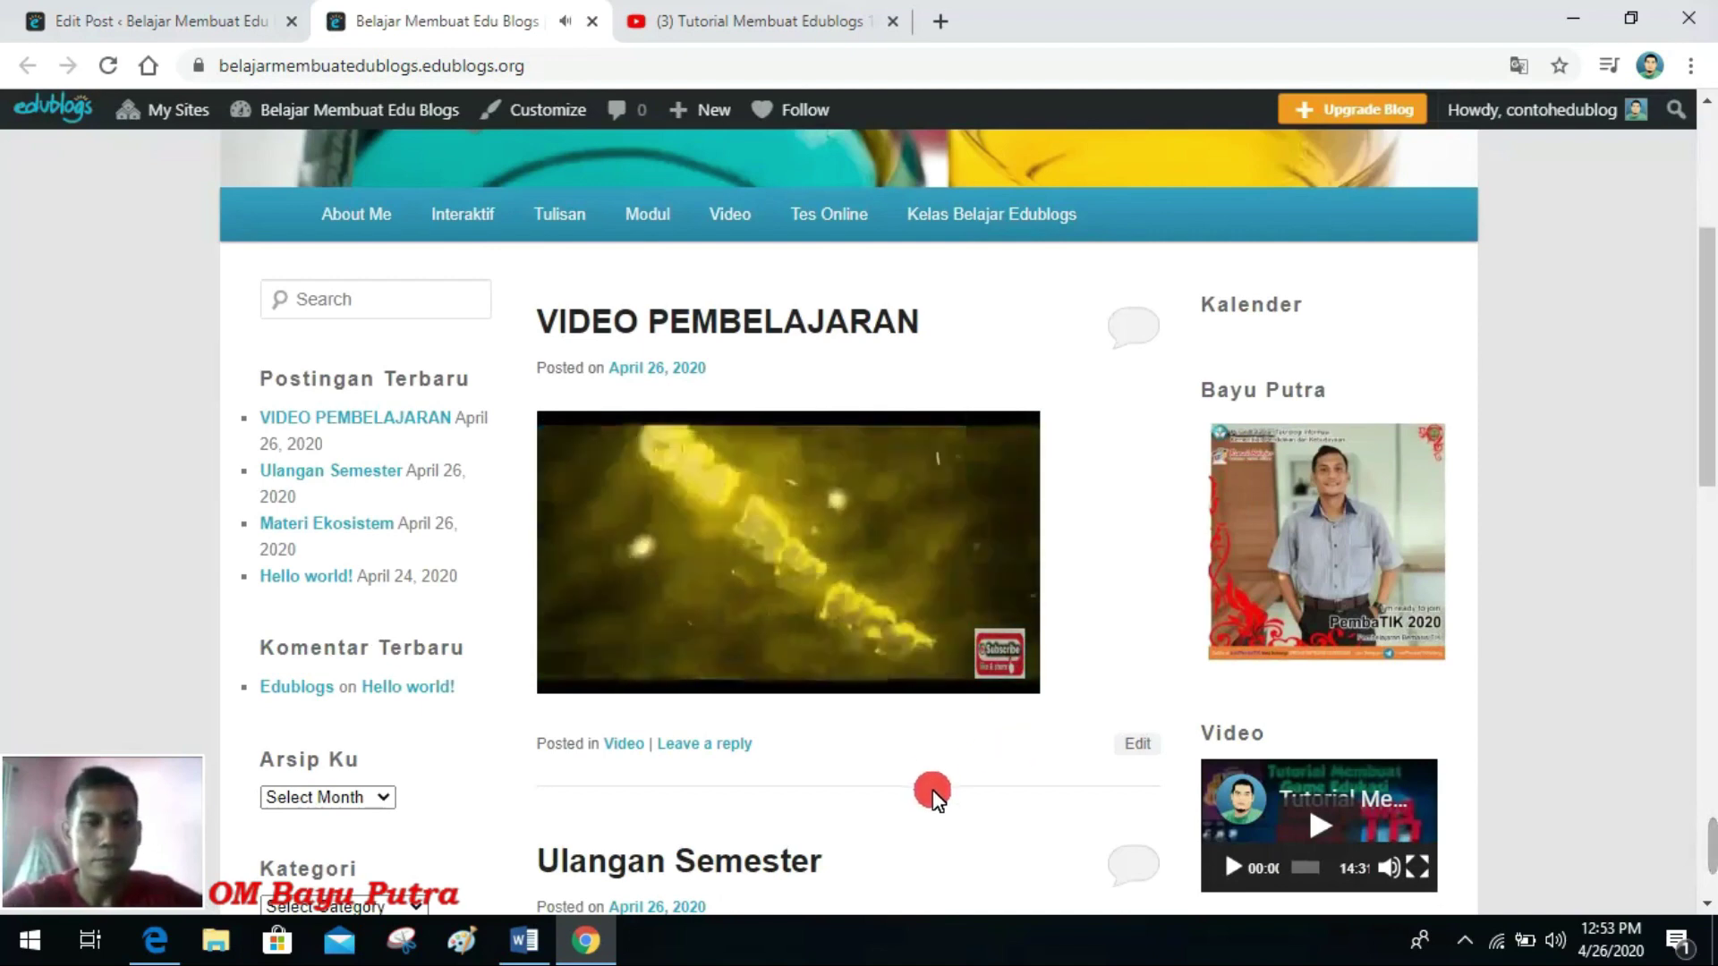
pyautogui.click(581, 671)
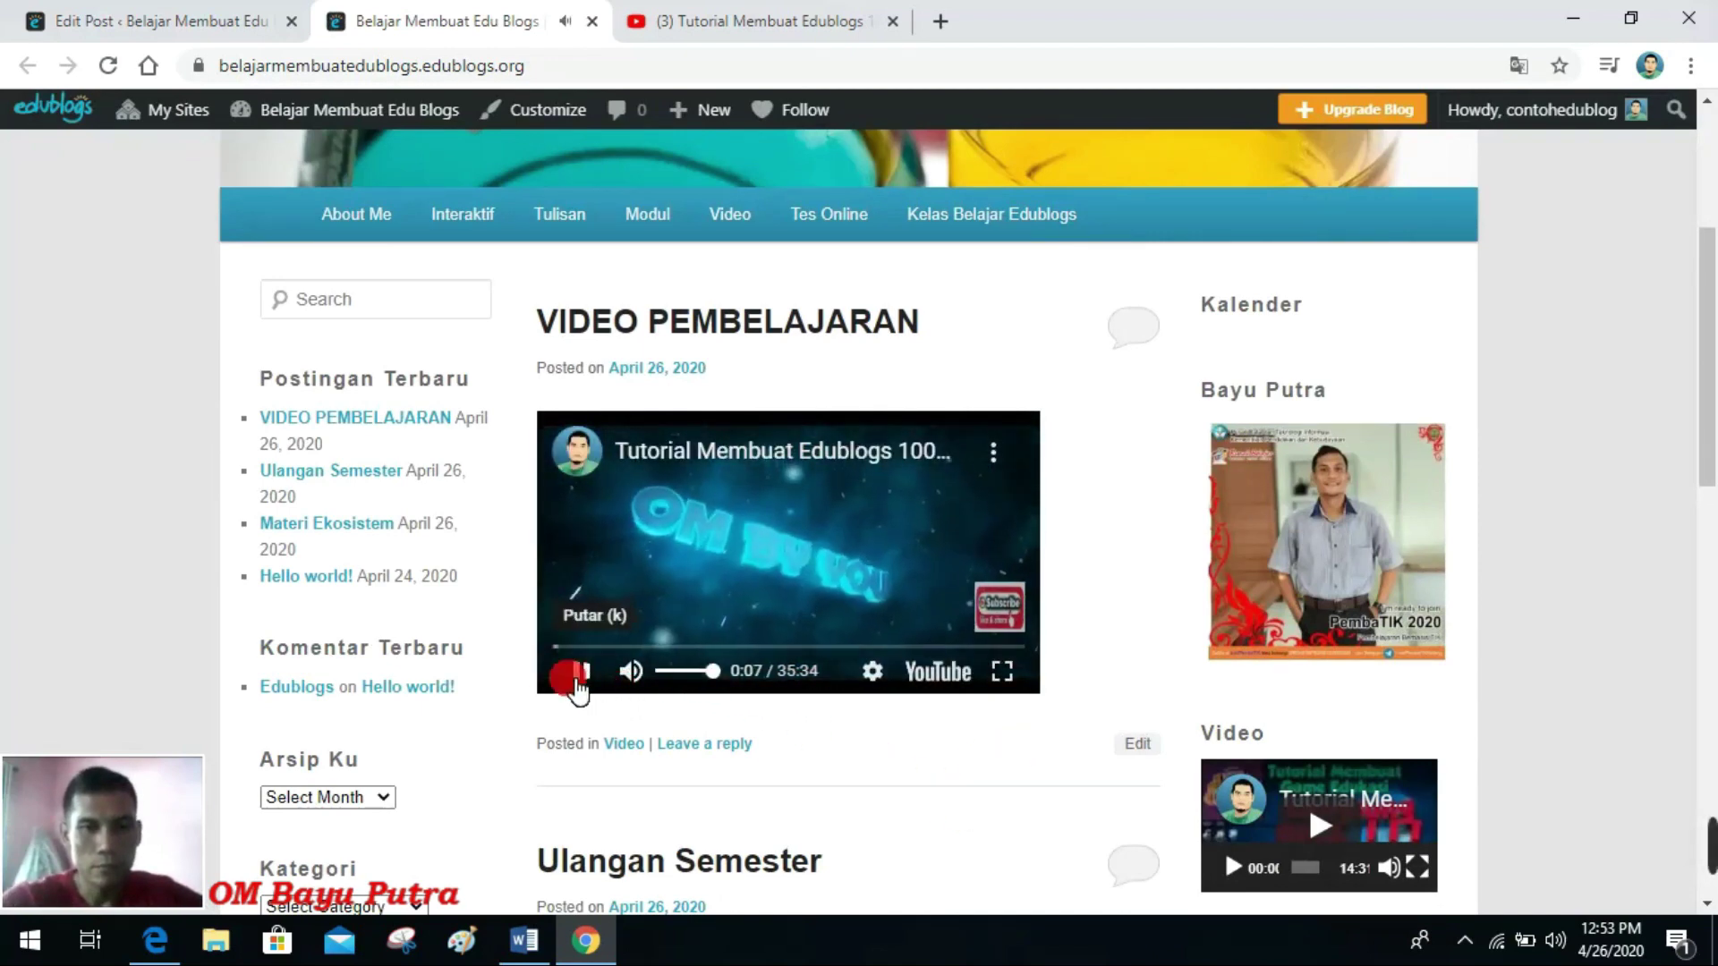
# Step: Return to the post editor and start a new post titled "GAMBAR"
pyautogui.click(112, 20)
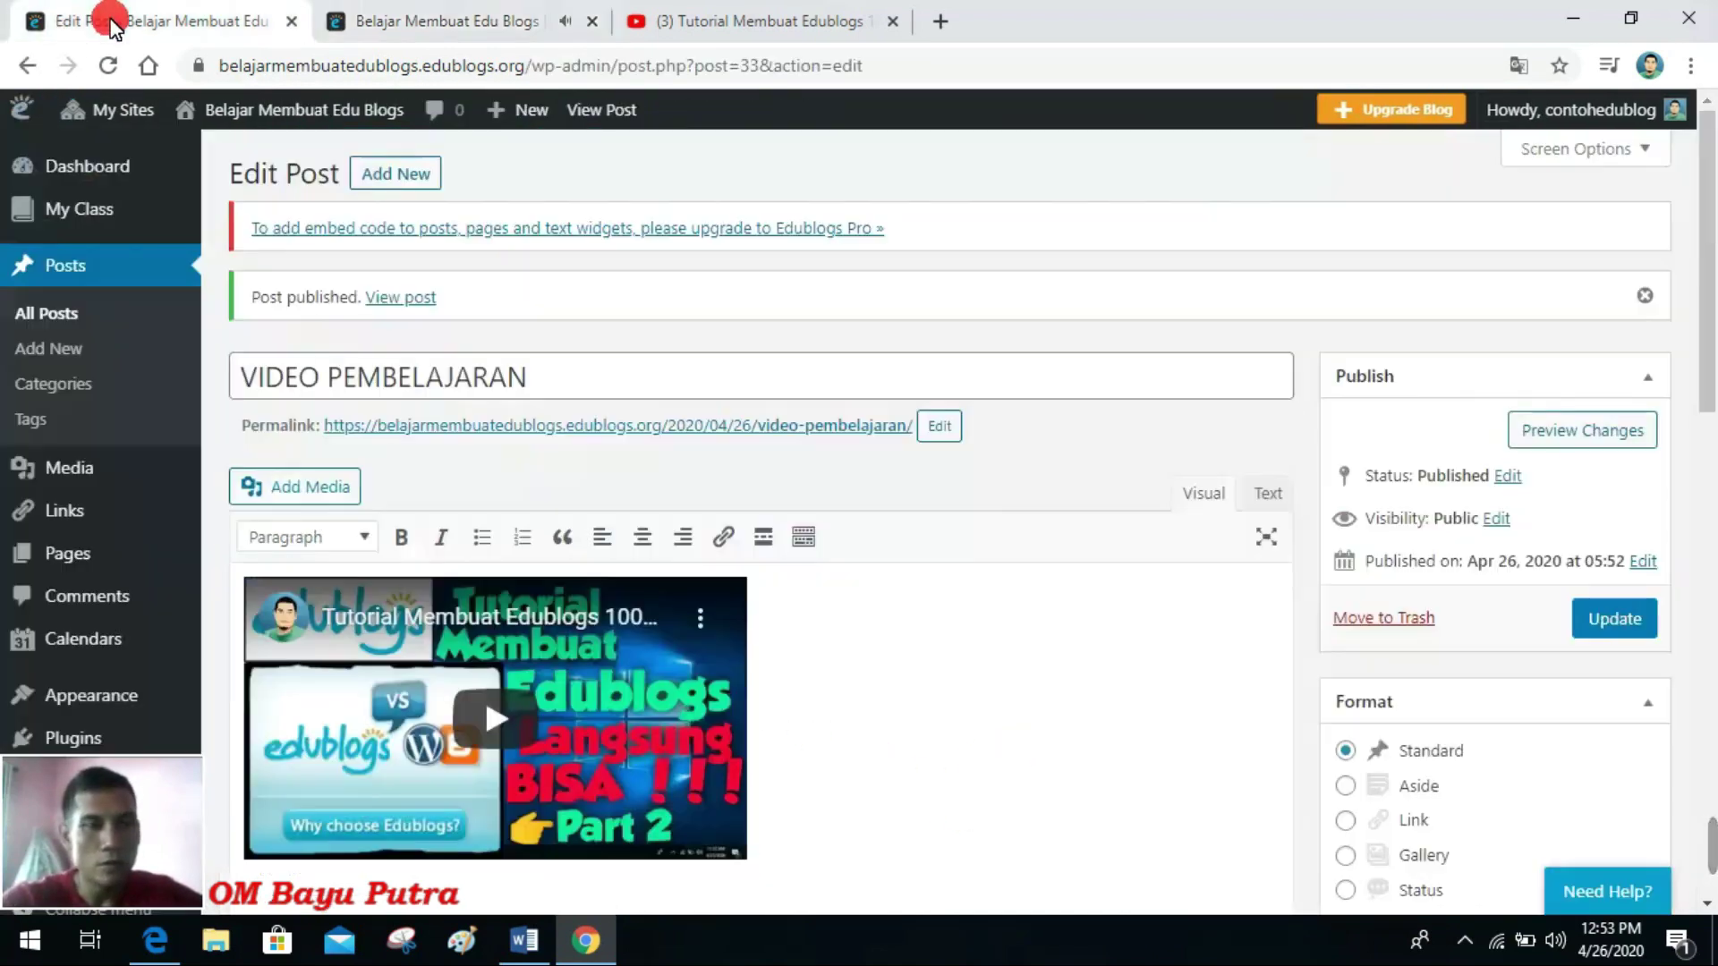
pyautogui.click(75, 347)
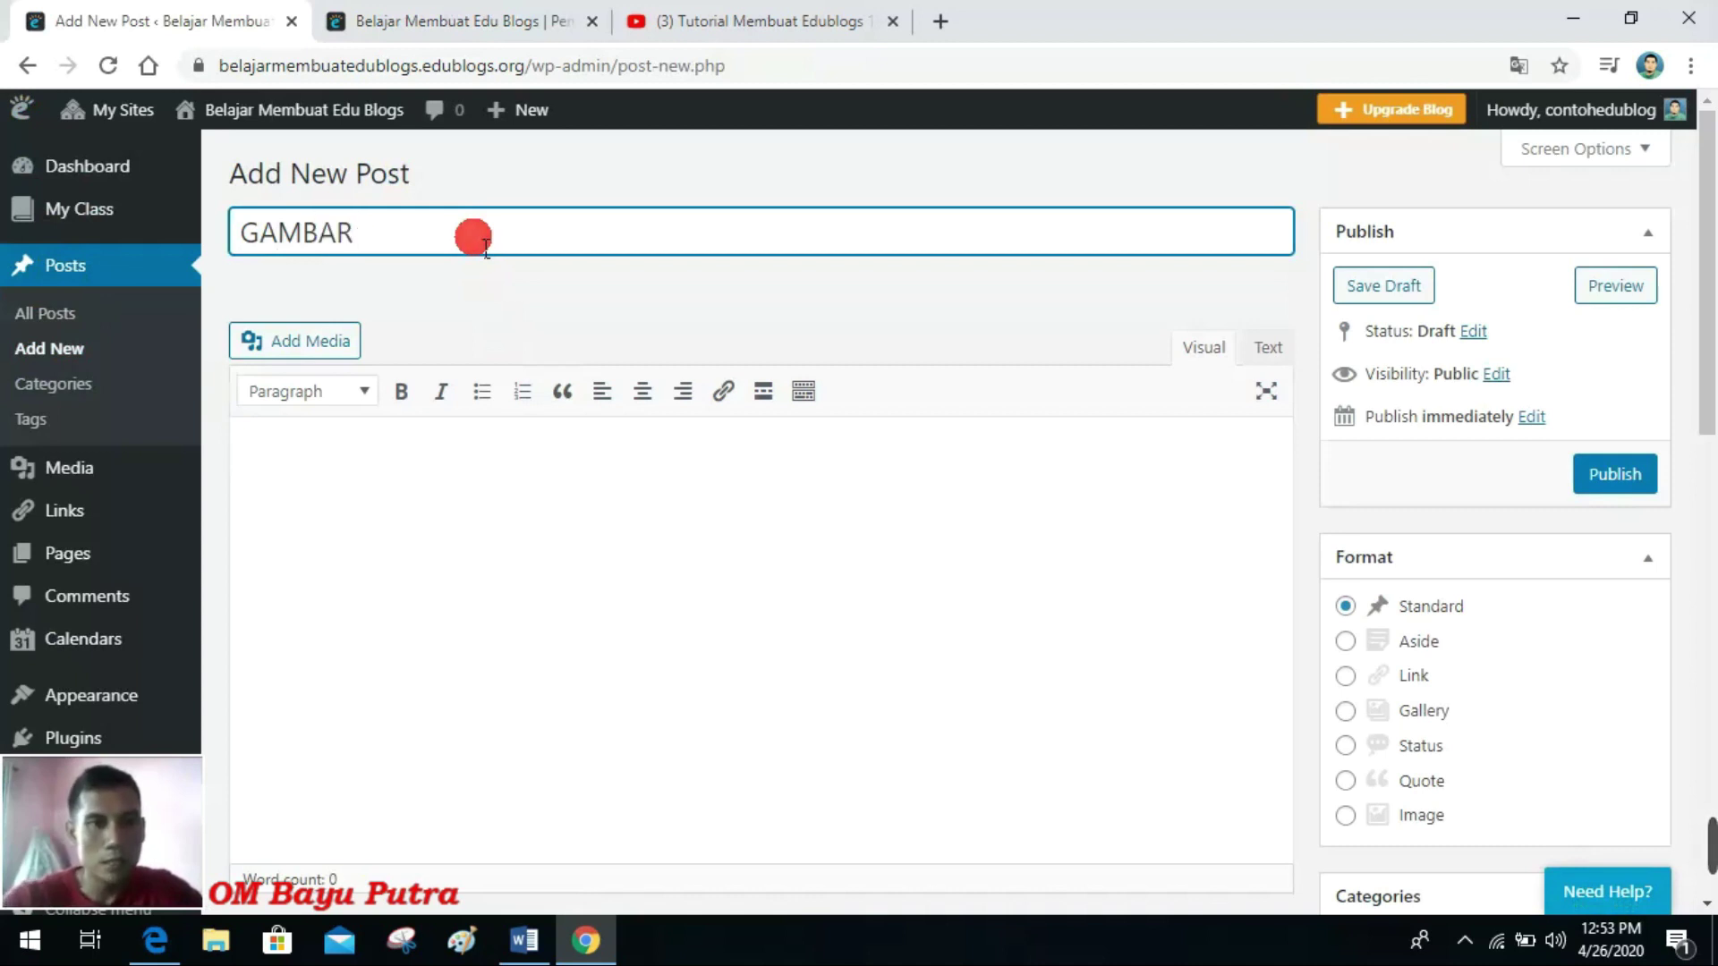
# Step: Write "SEMUA PESERTA DIDIK PERHATIKAN GAMBAR BERIKUT INI" as the body text of the GAMBAR post, followed by a new line
pyautogui.click(319, 434)
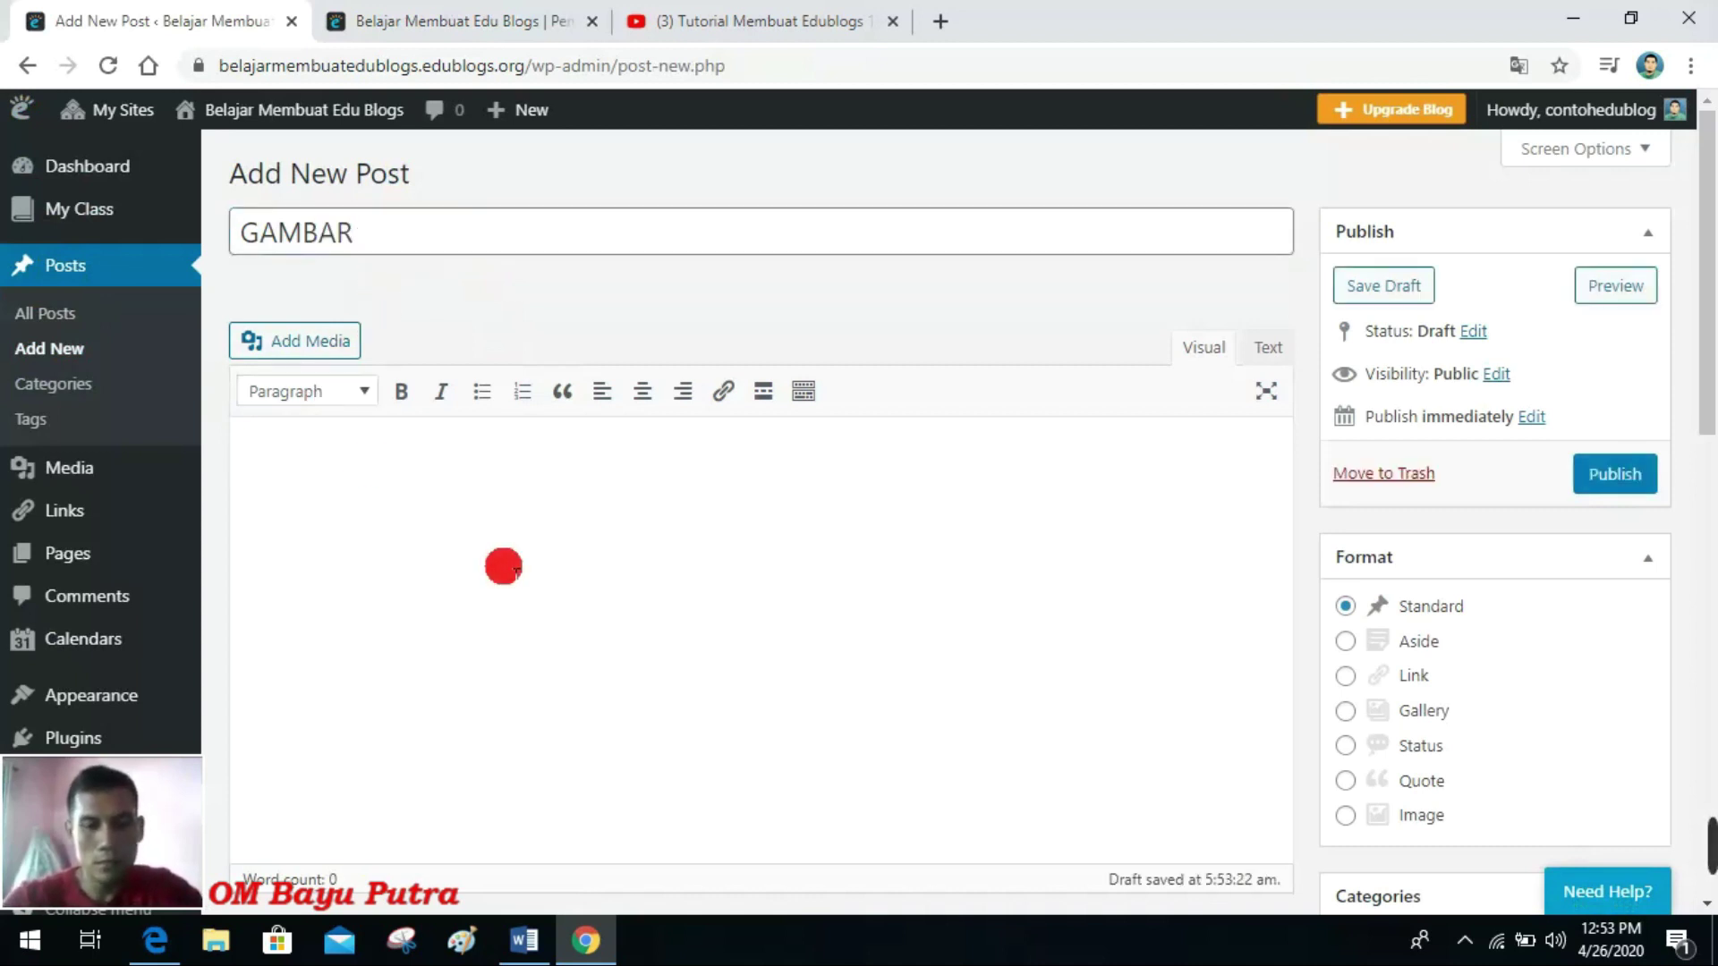
pyautogui.write('SEMUA')
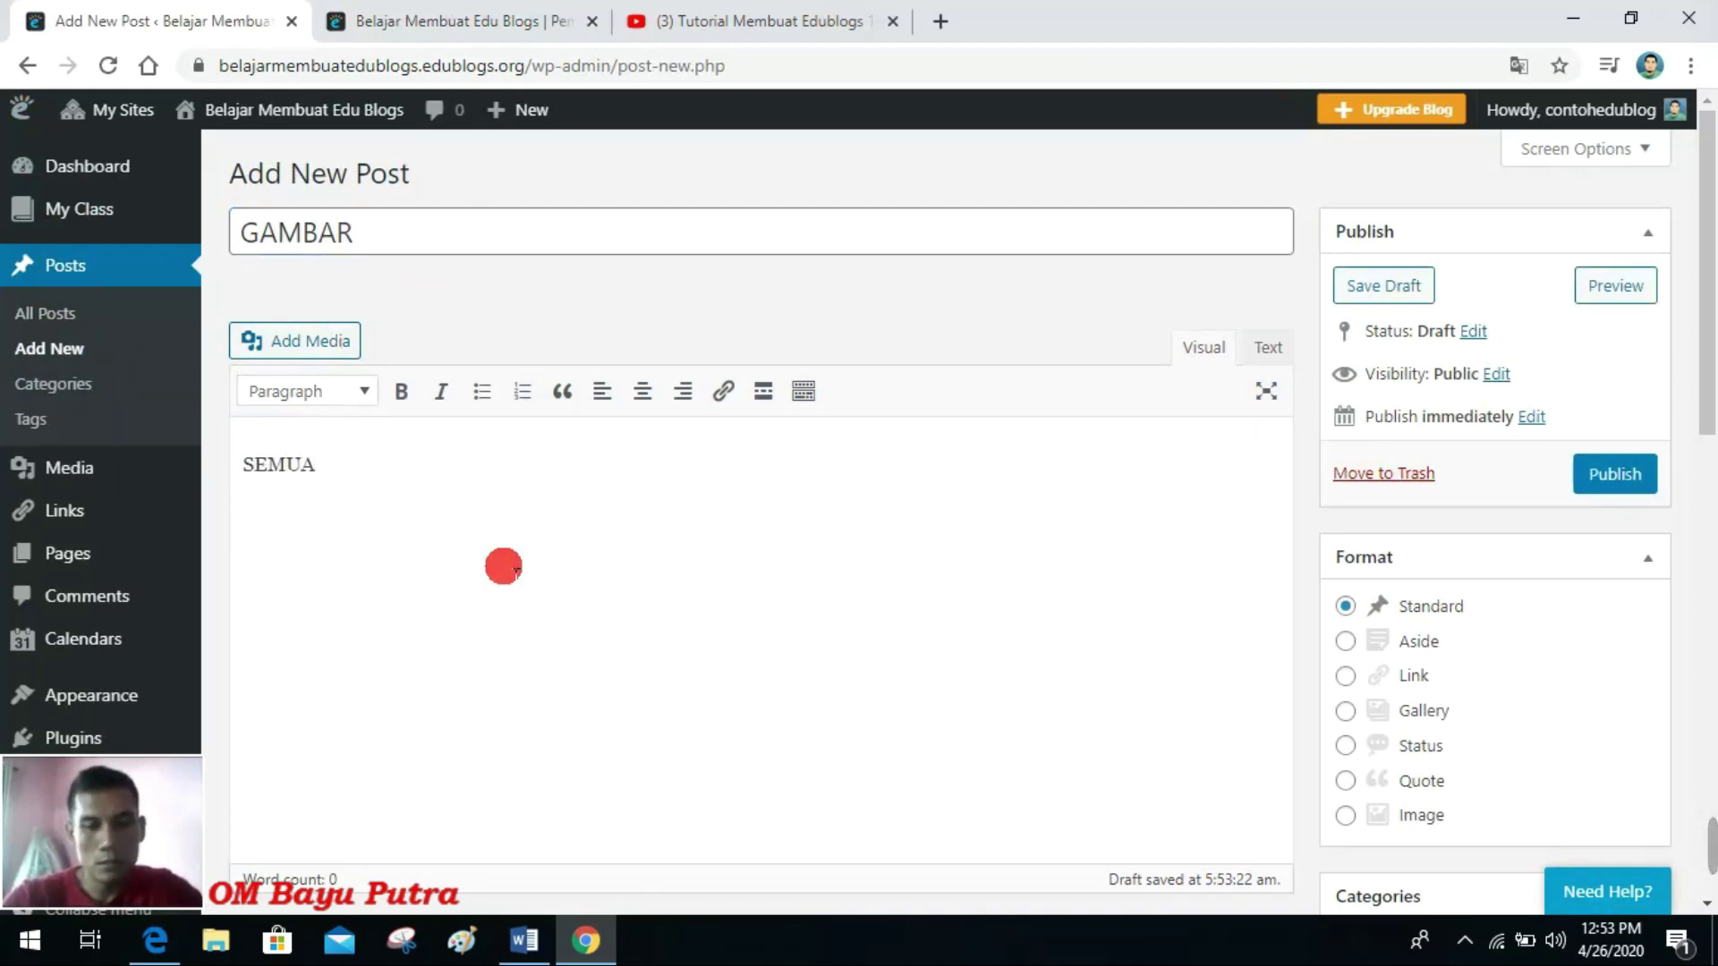
pyautogui.write(' PES')
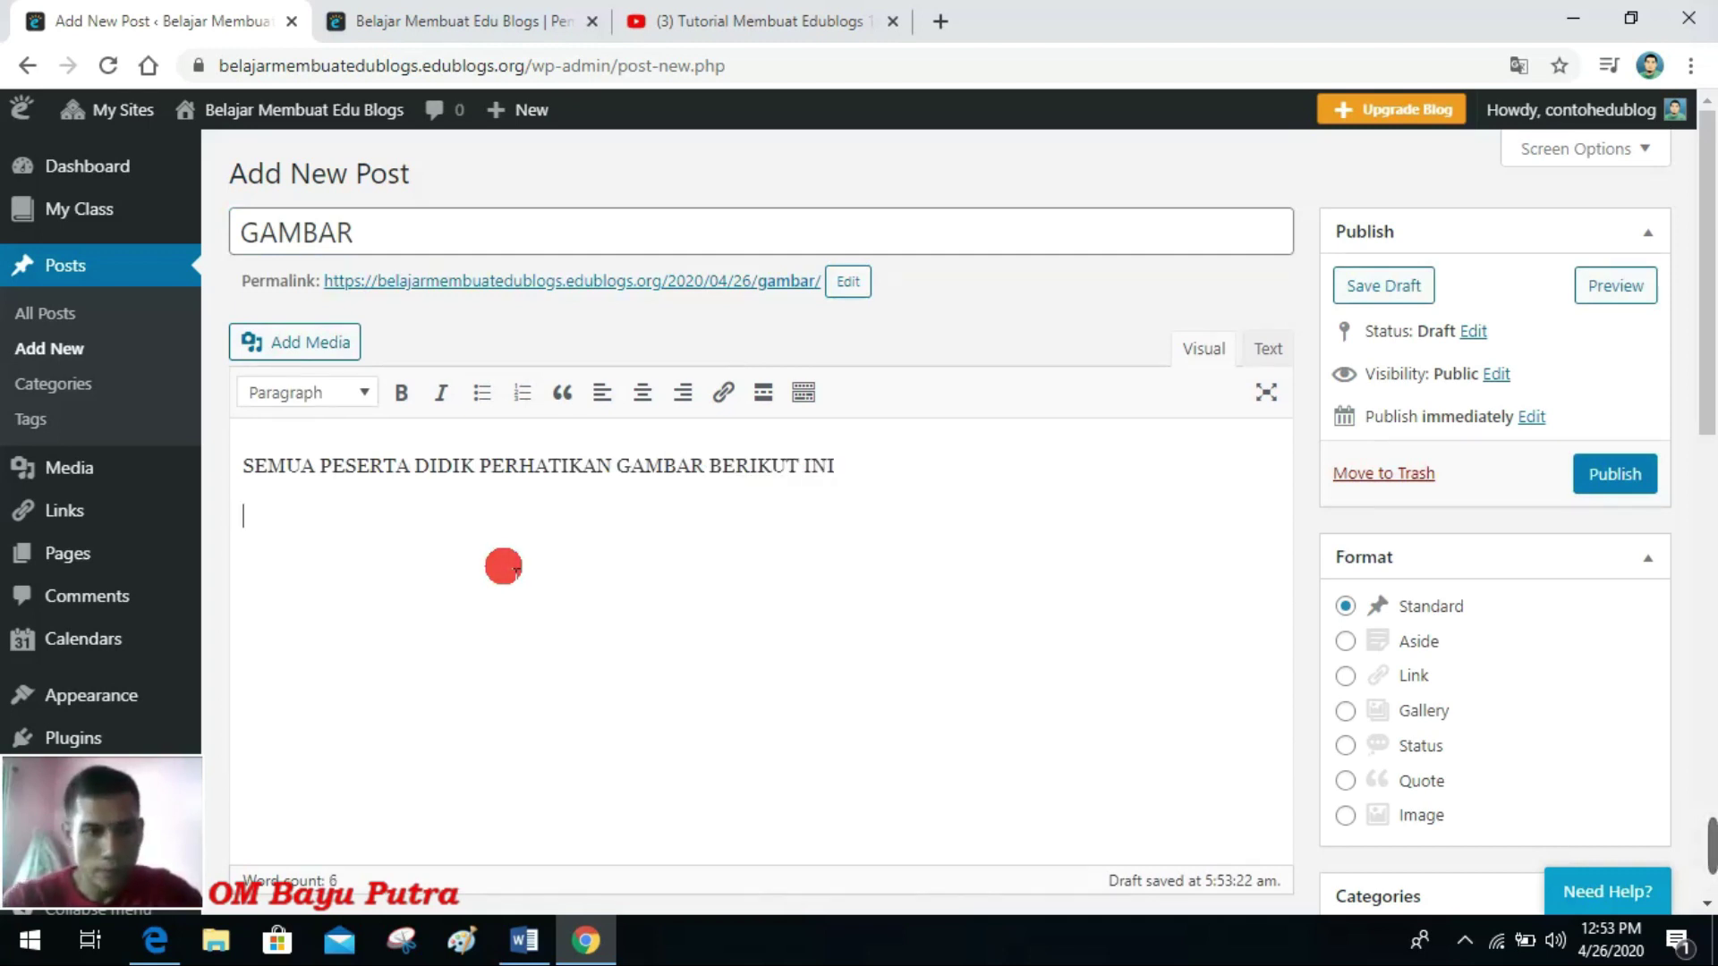
pyautogui.press('Return')
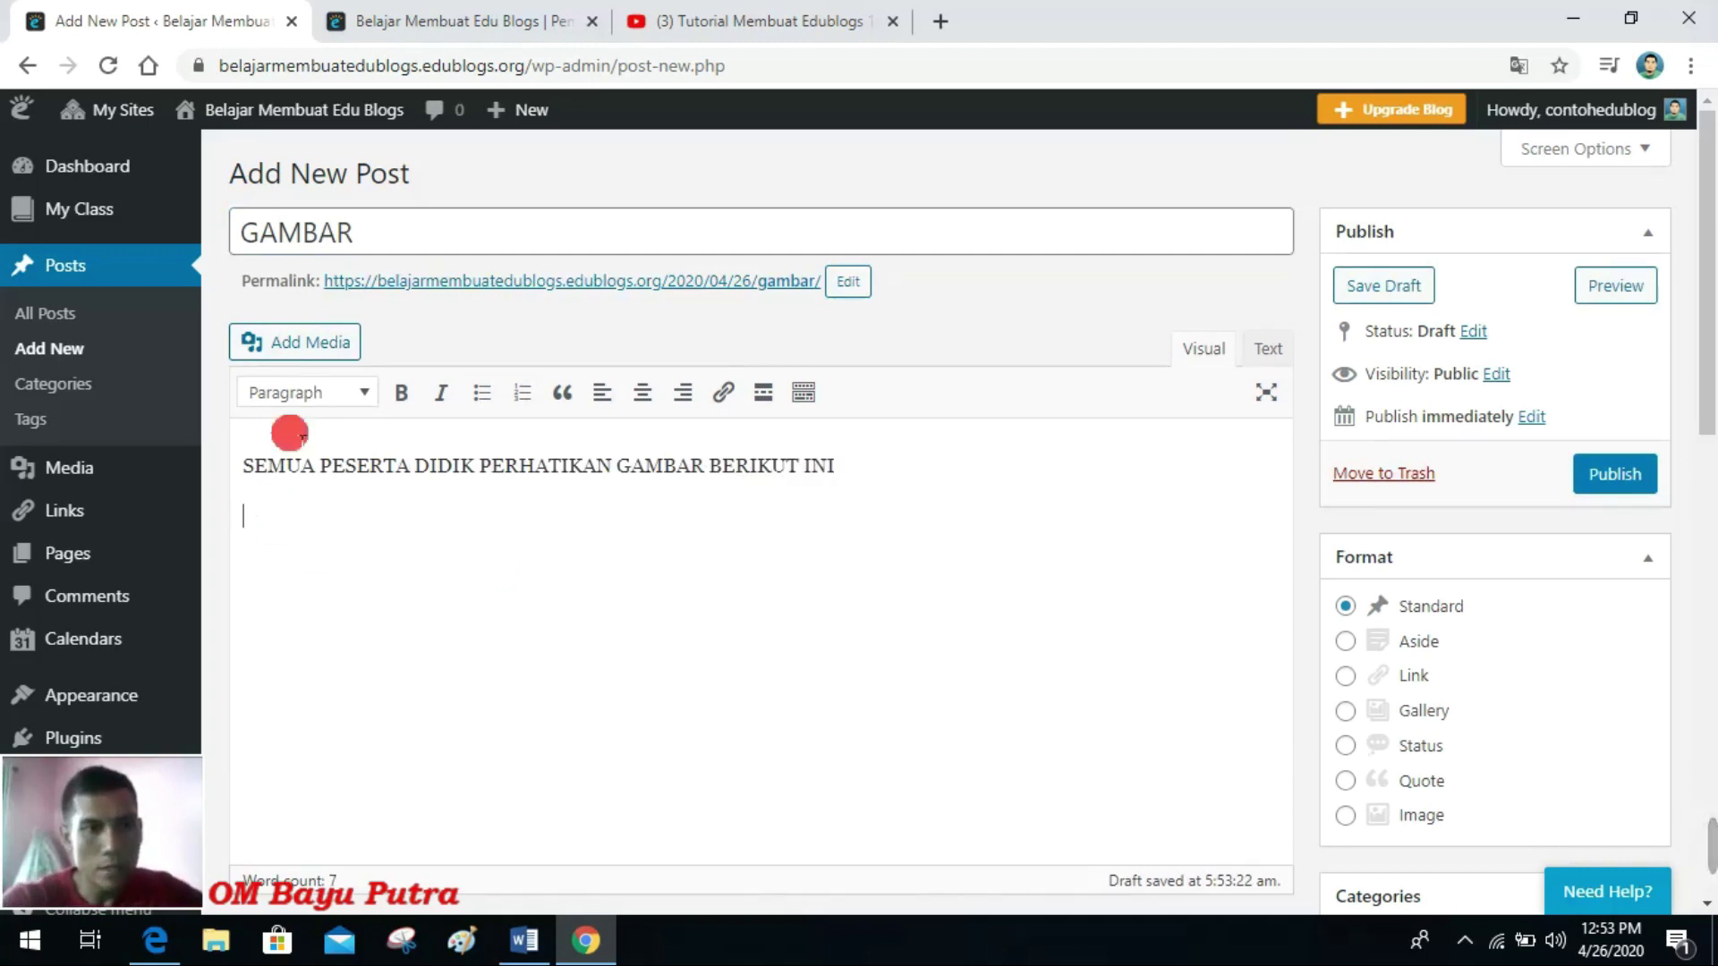
# Step: Upload the mosquito image 14.jpg from the Pictures folder and insert it below the post's text
pyautogui.click(315, 342)
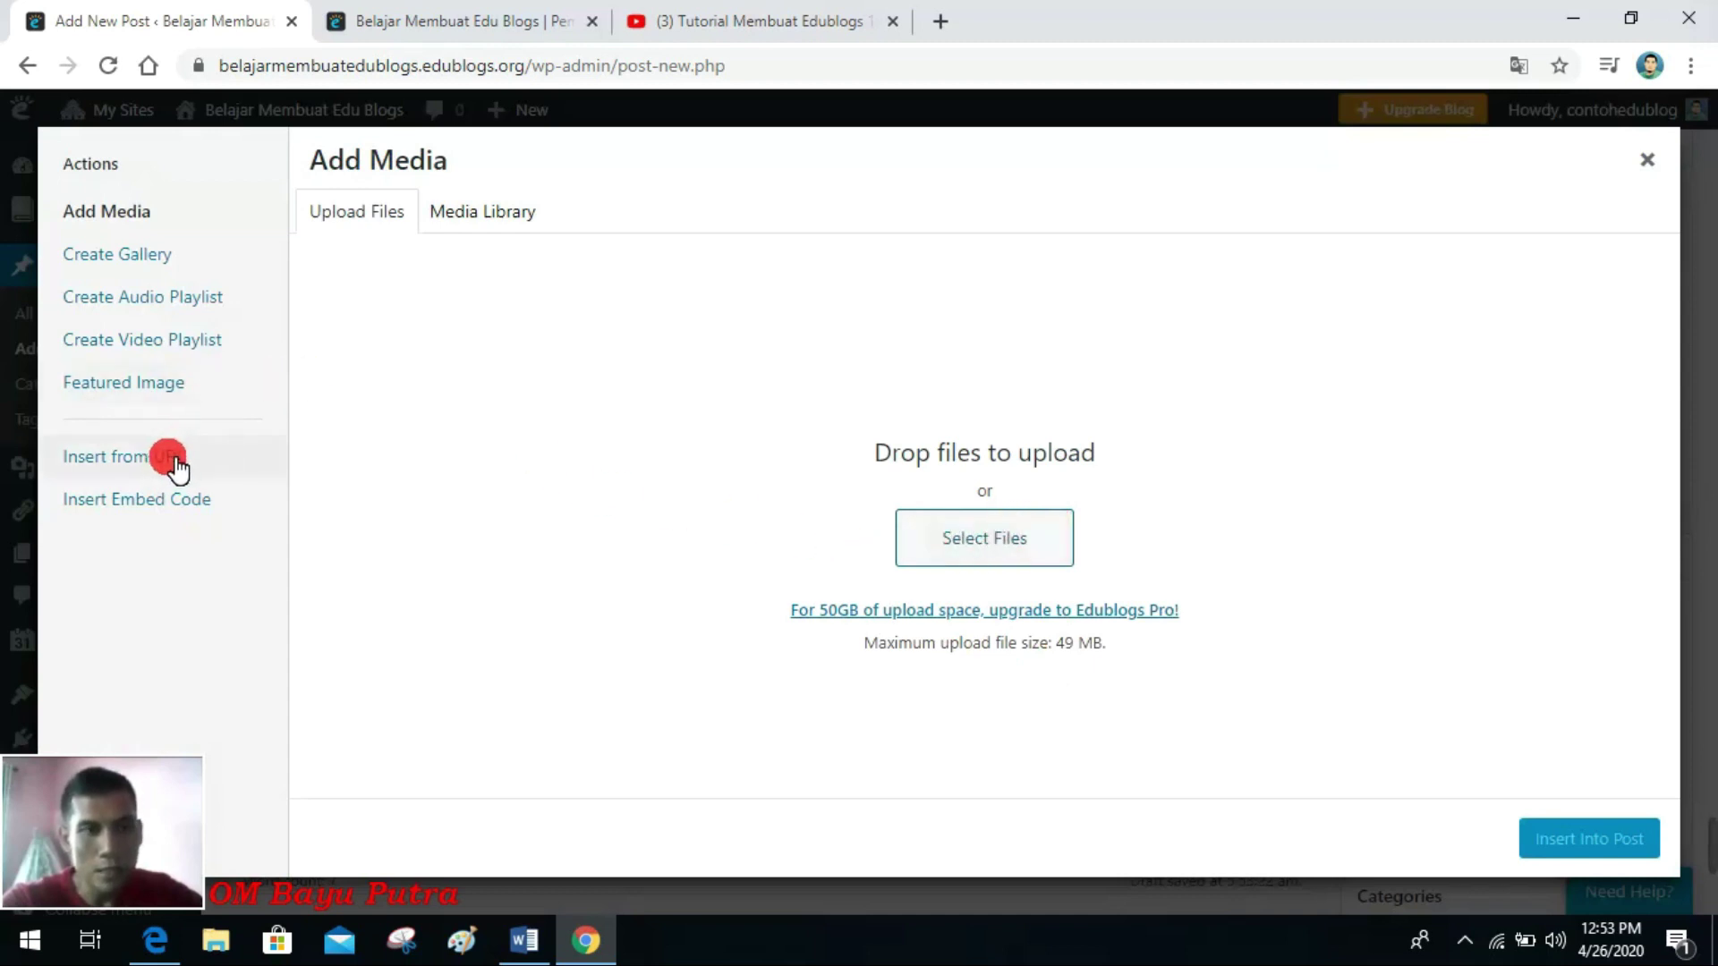
pyautogui.click(1015, 552)
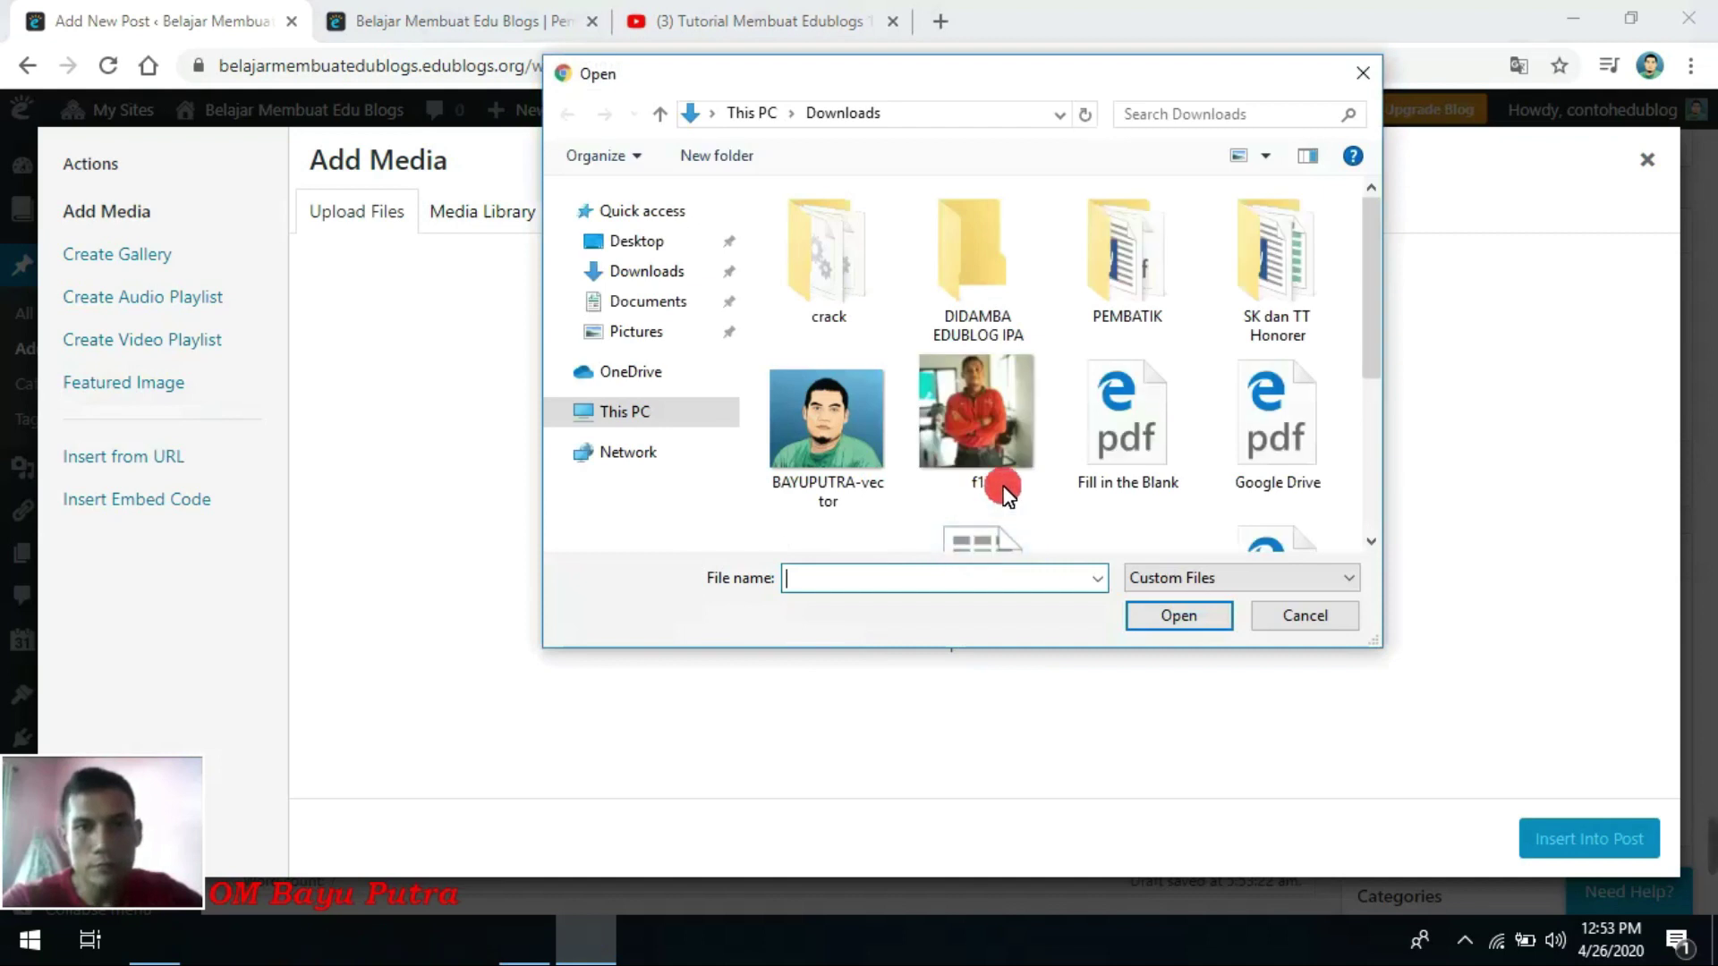
pyautogui.scroll(-3, 1116, 365)
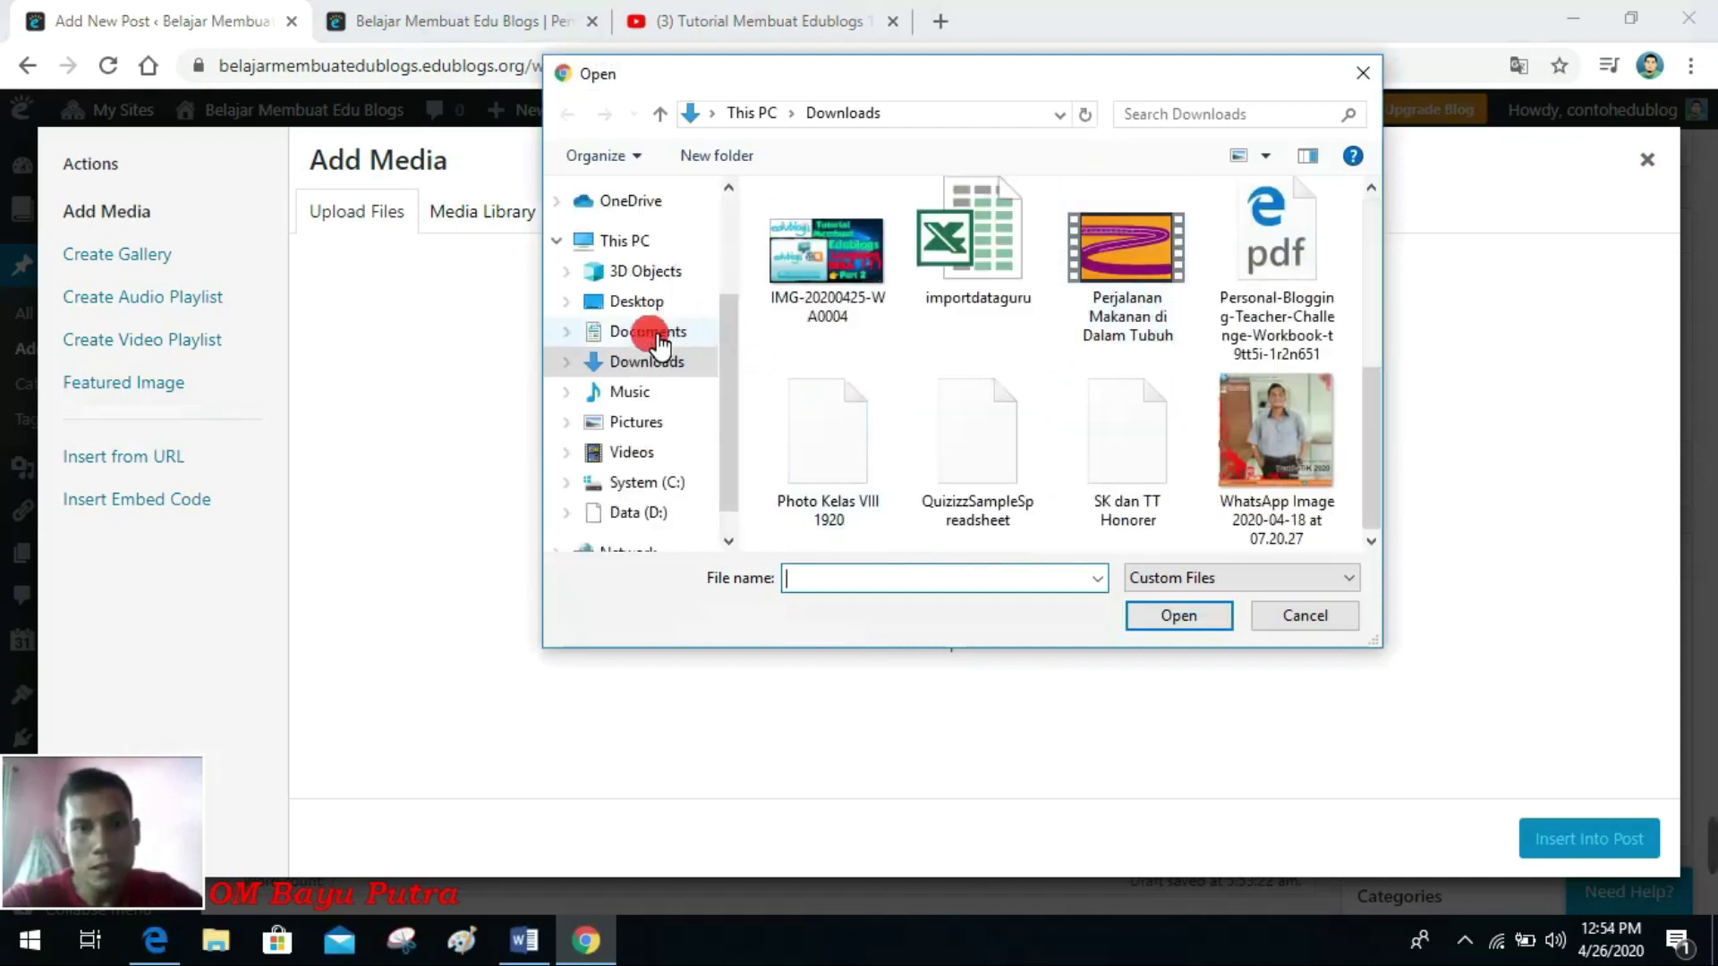
pyautogui.click(642, 426)
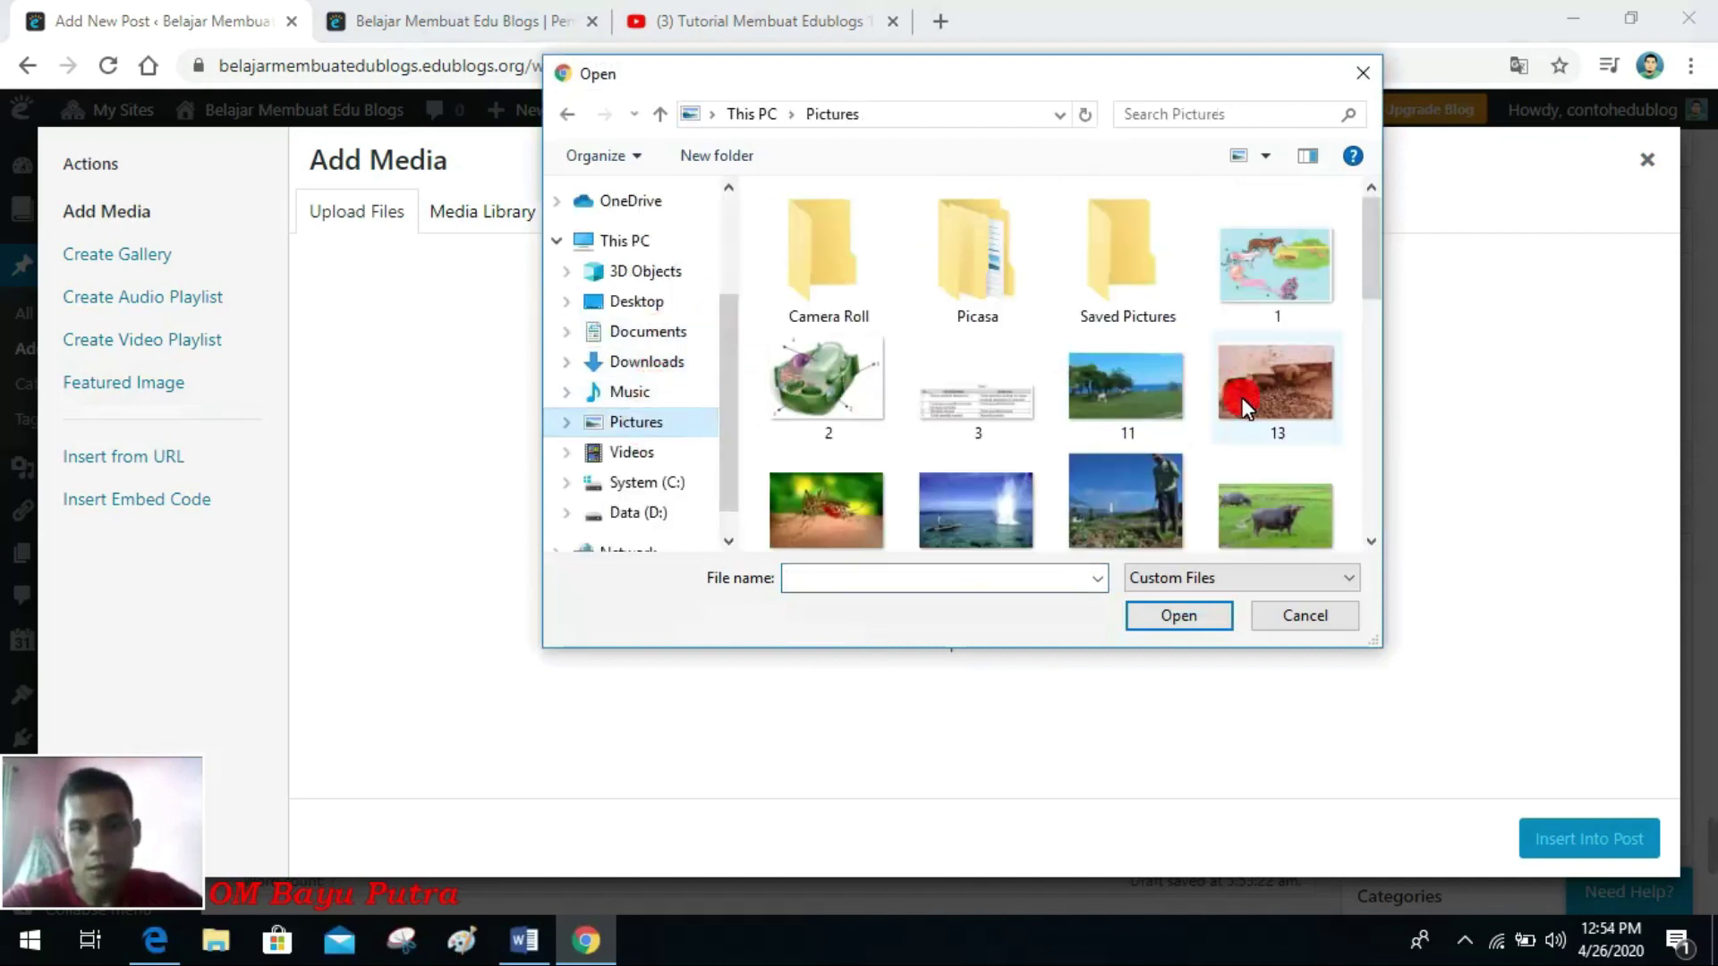
pyautogui.click(852, 437)
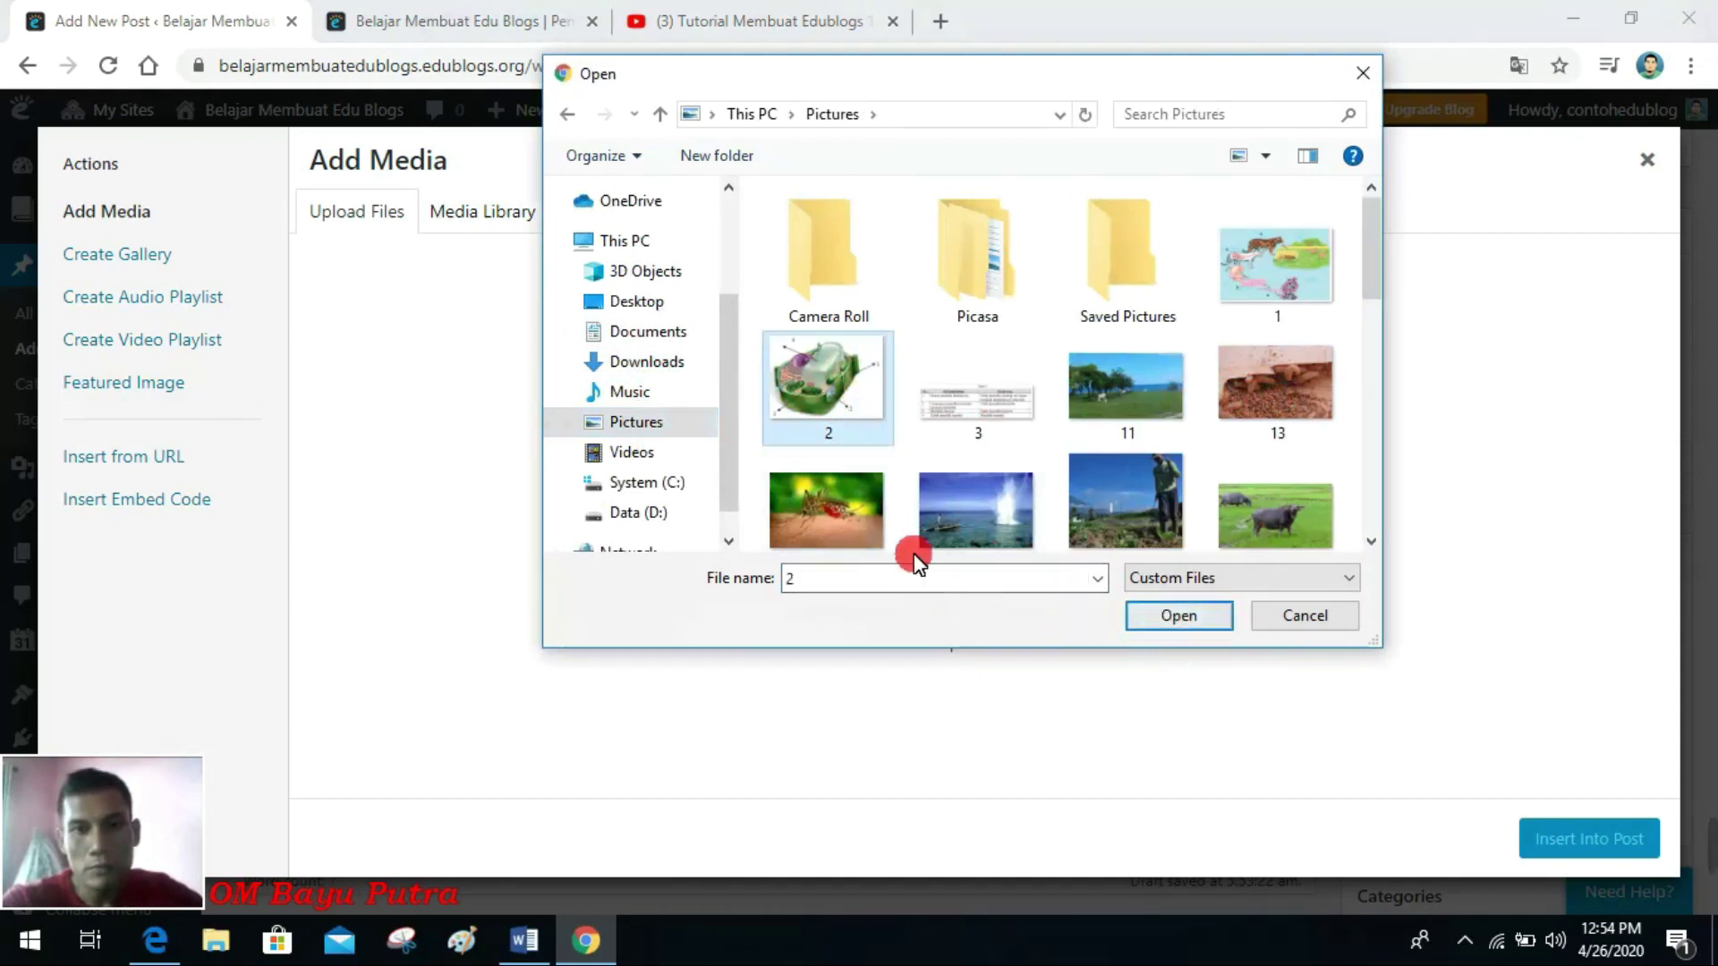
pyautogui.click(822, 509)
pyautogui.click(1162, 619)
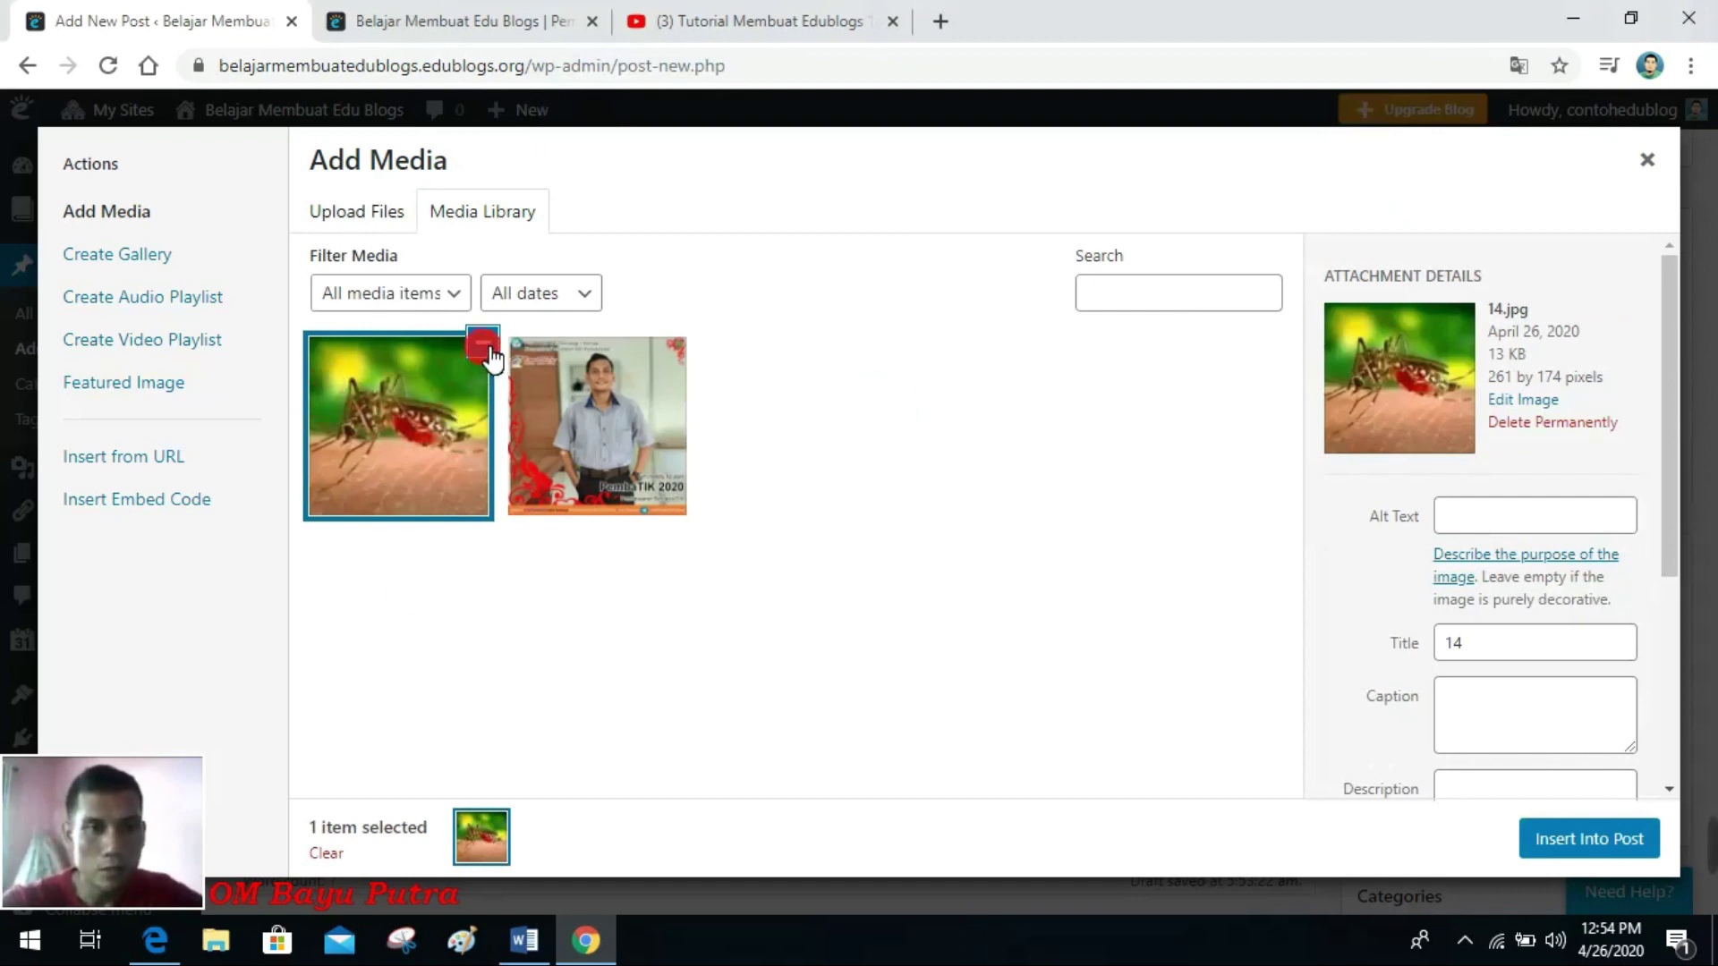
pyautogui.click(1596, 843)
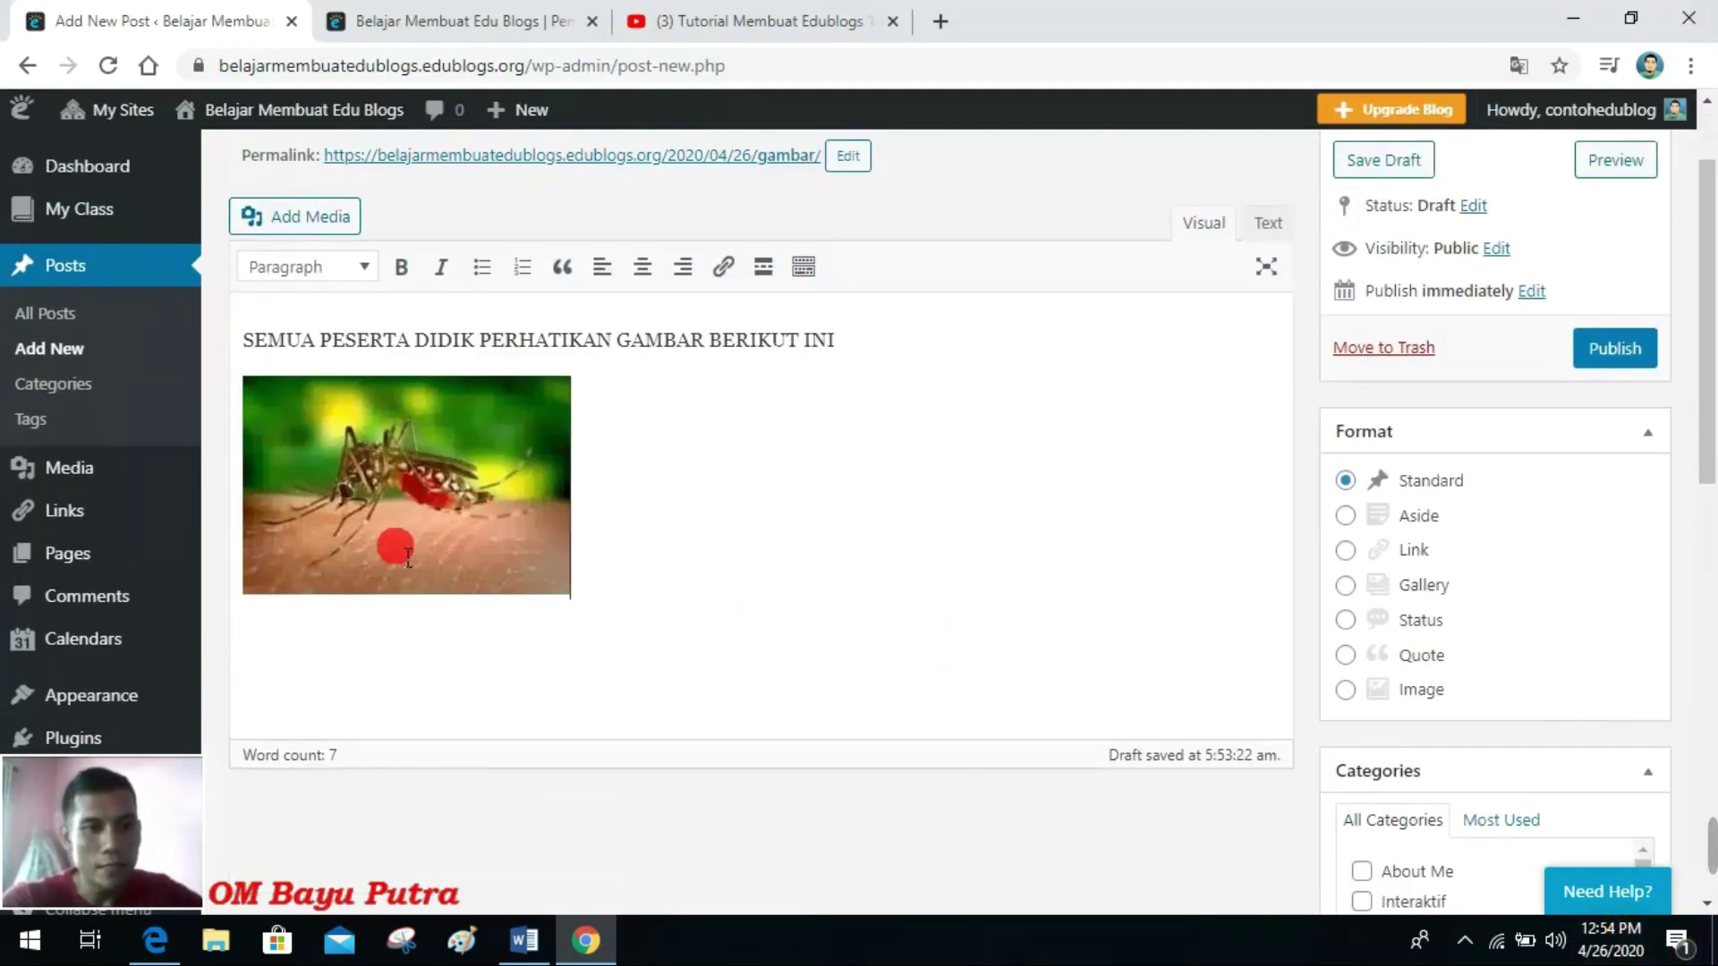
# Step: Assign the GAMBAR post to the Tulisan category and publish it
pyautogui.scroll(-1, 1242, 651)
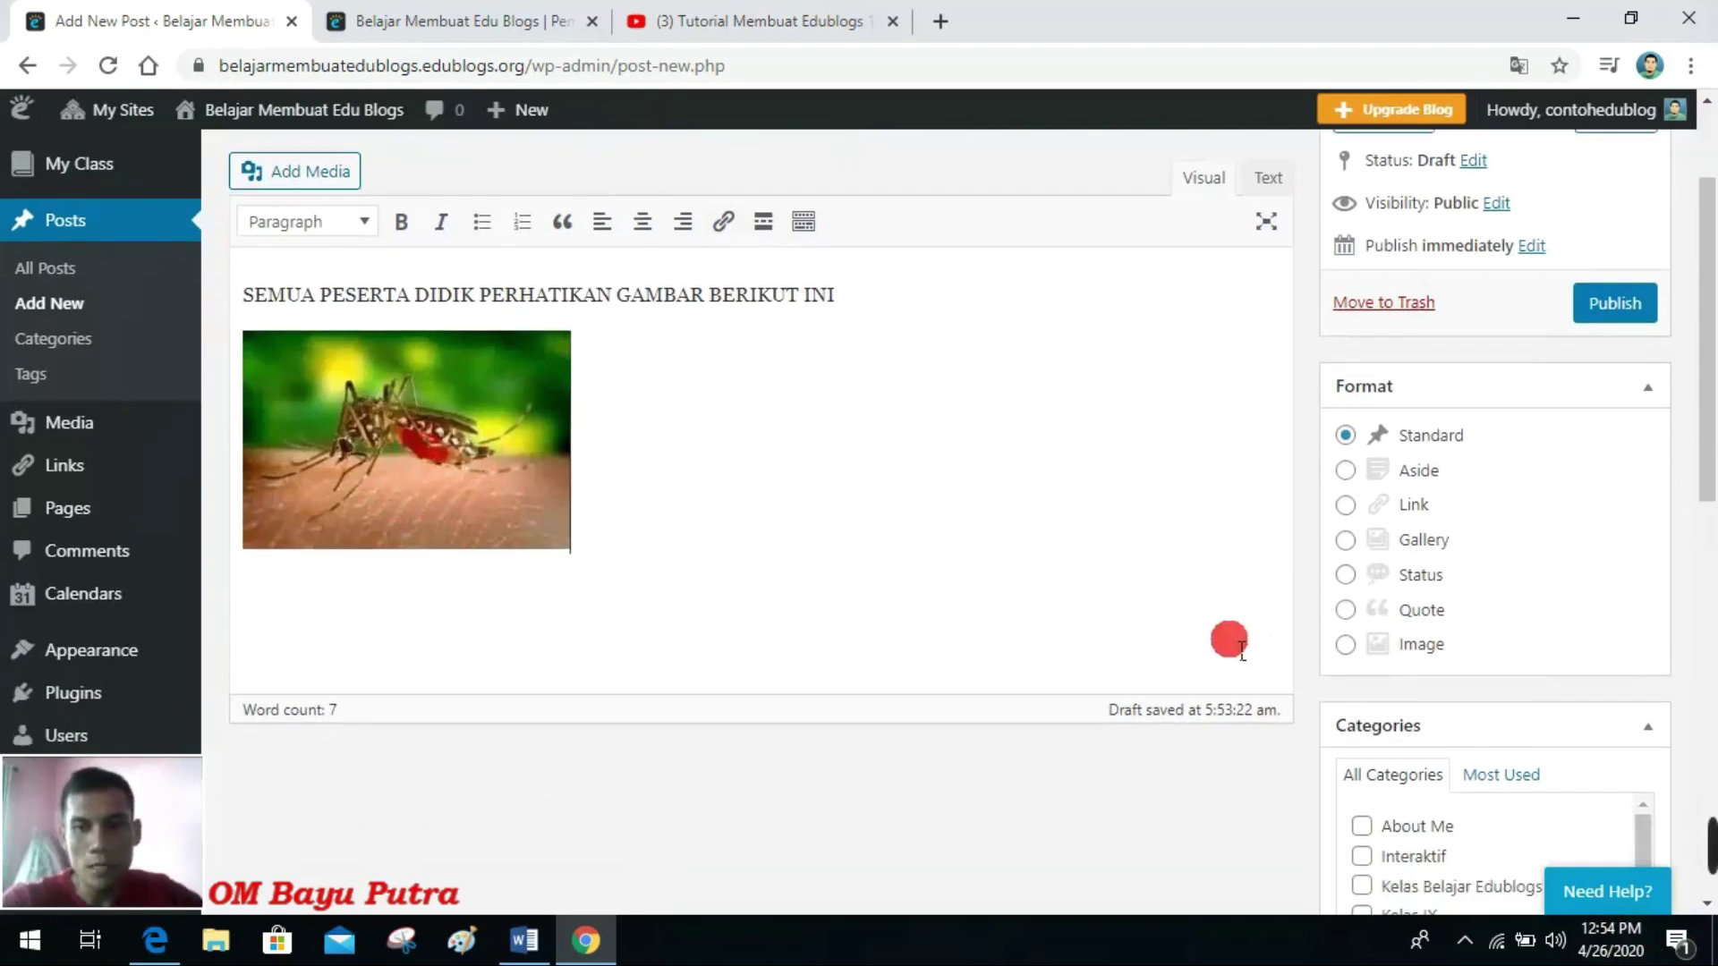
pyautogui.scroll(-2, 1230, 640)
pyautogui.scroll(-1, 1431, 716)
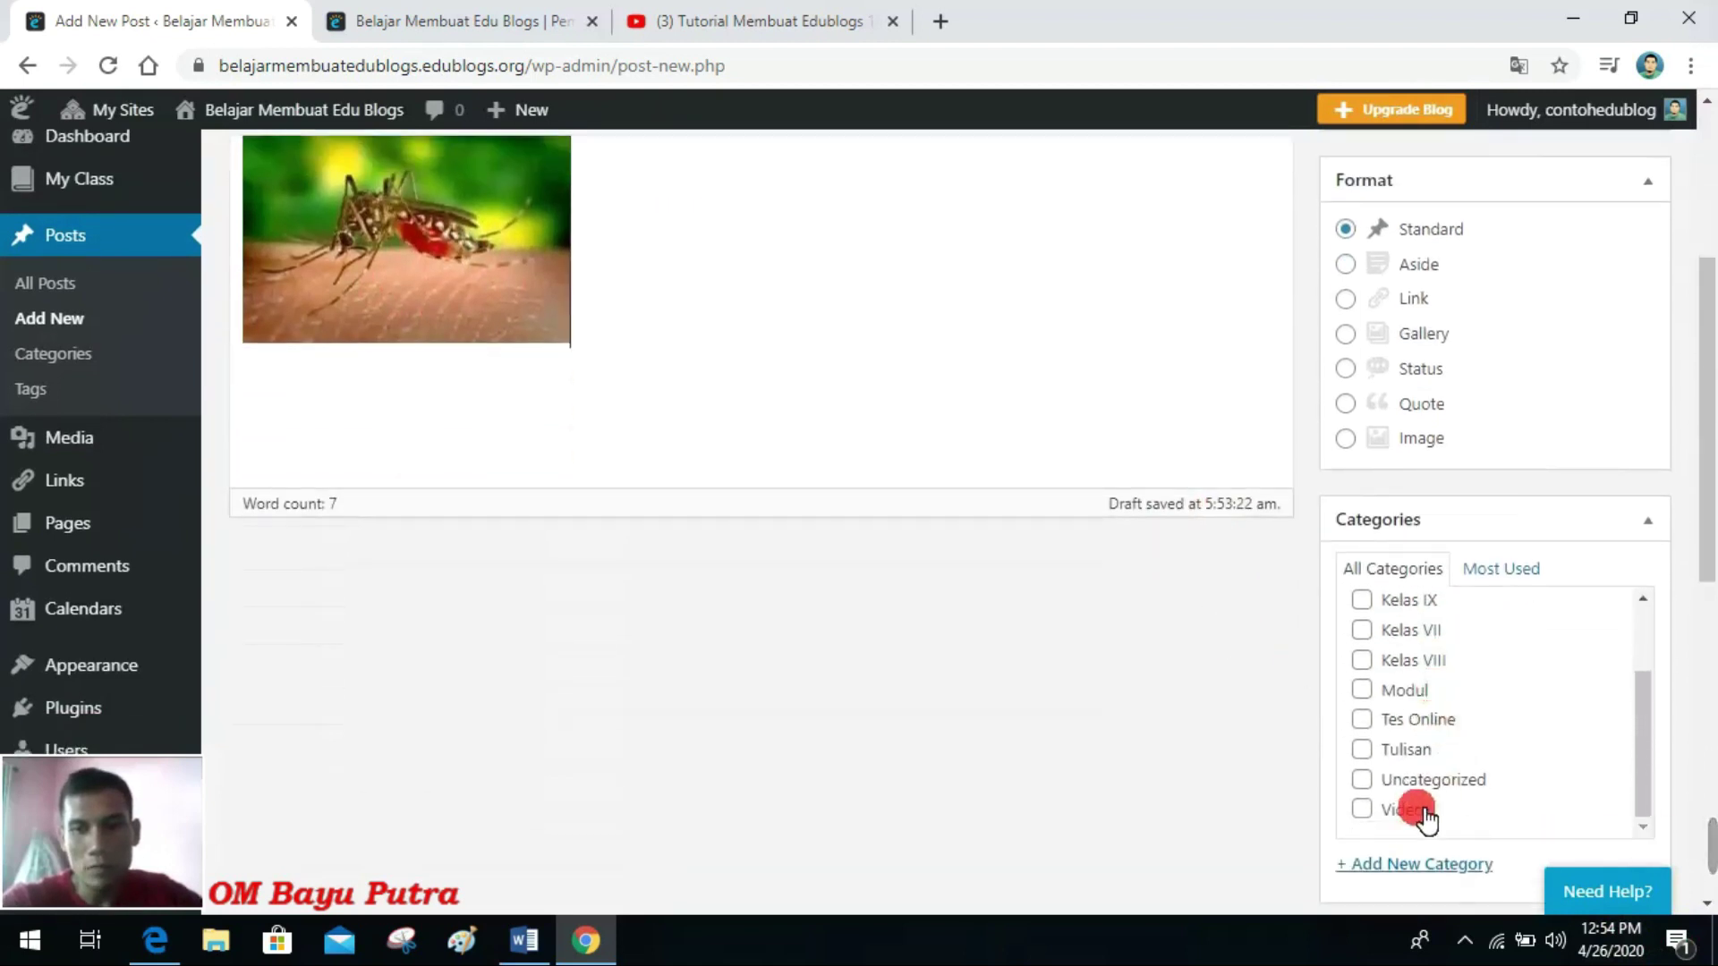
pyautogui.click(1362, 750)
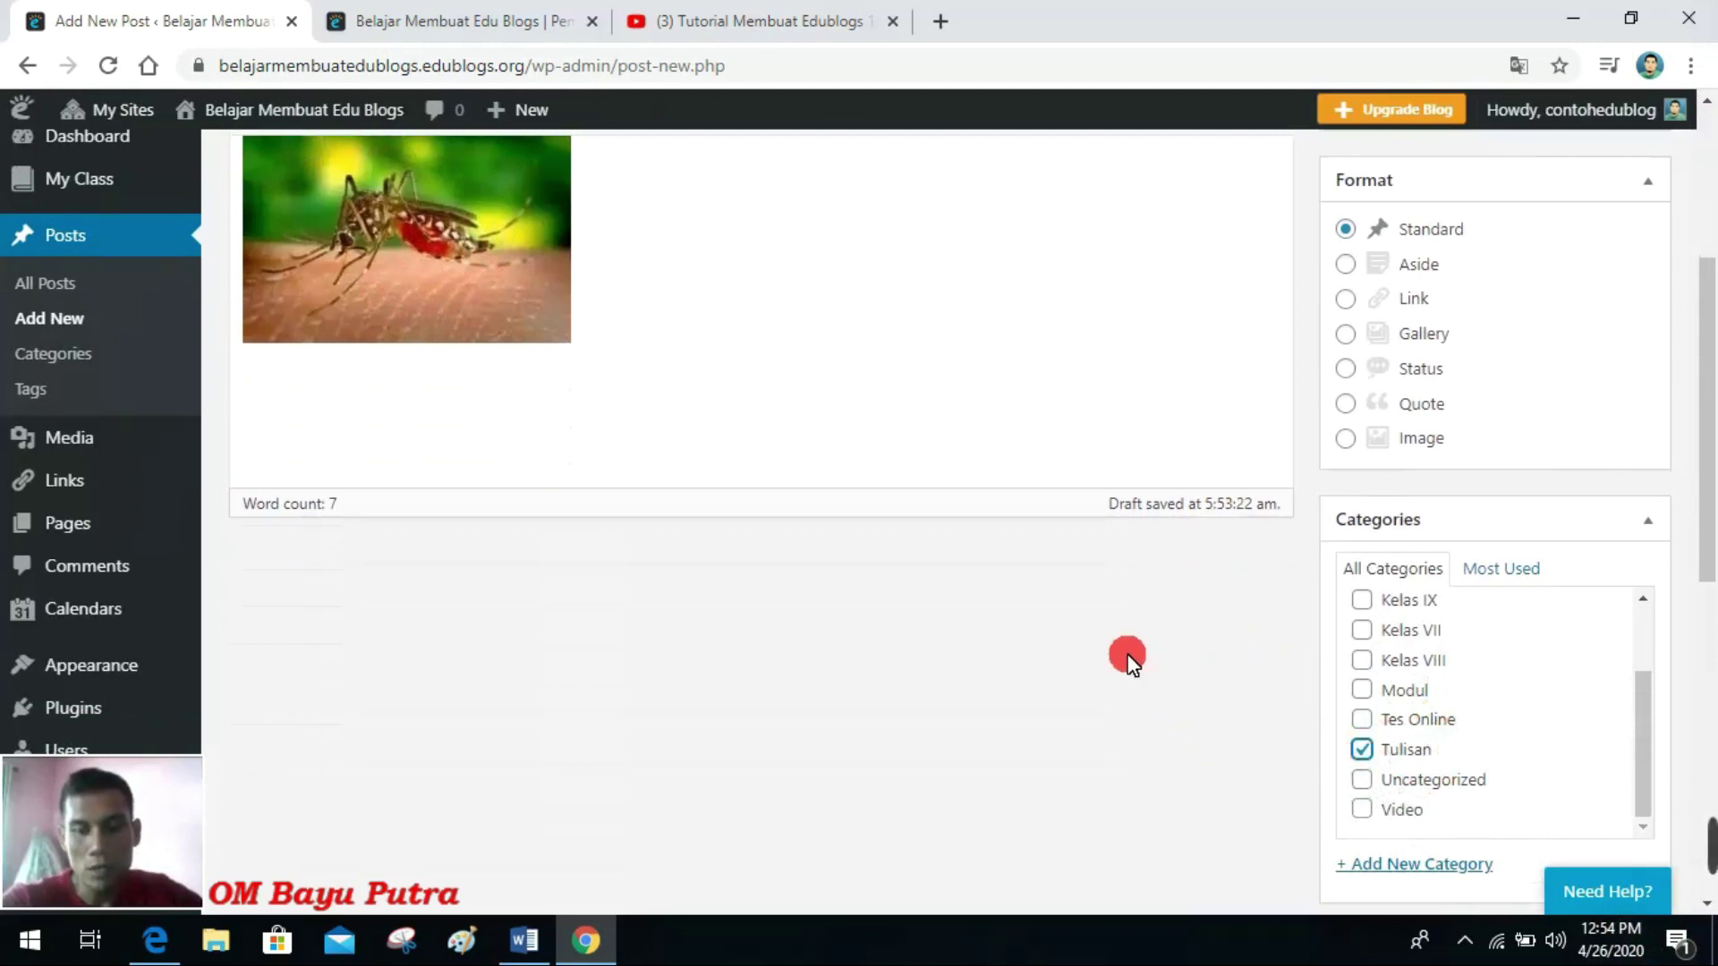
pyautogui.scroll(4, 1127, 657)
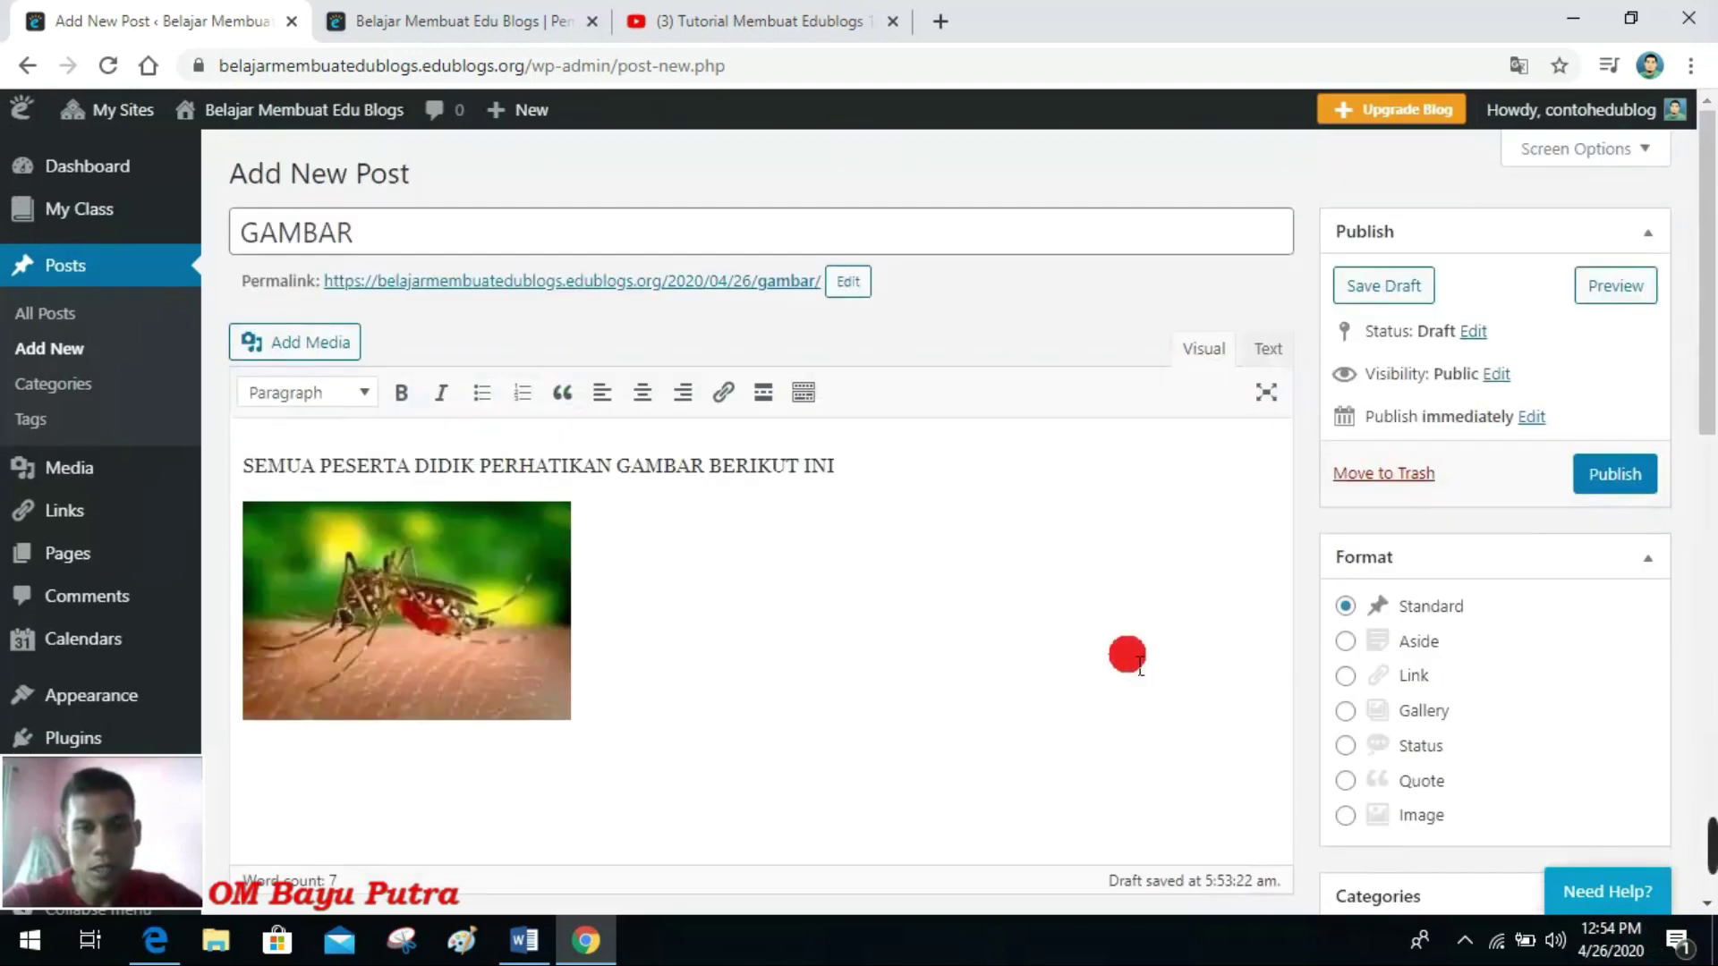
pyautogui.click(1616, 475)
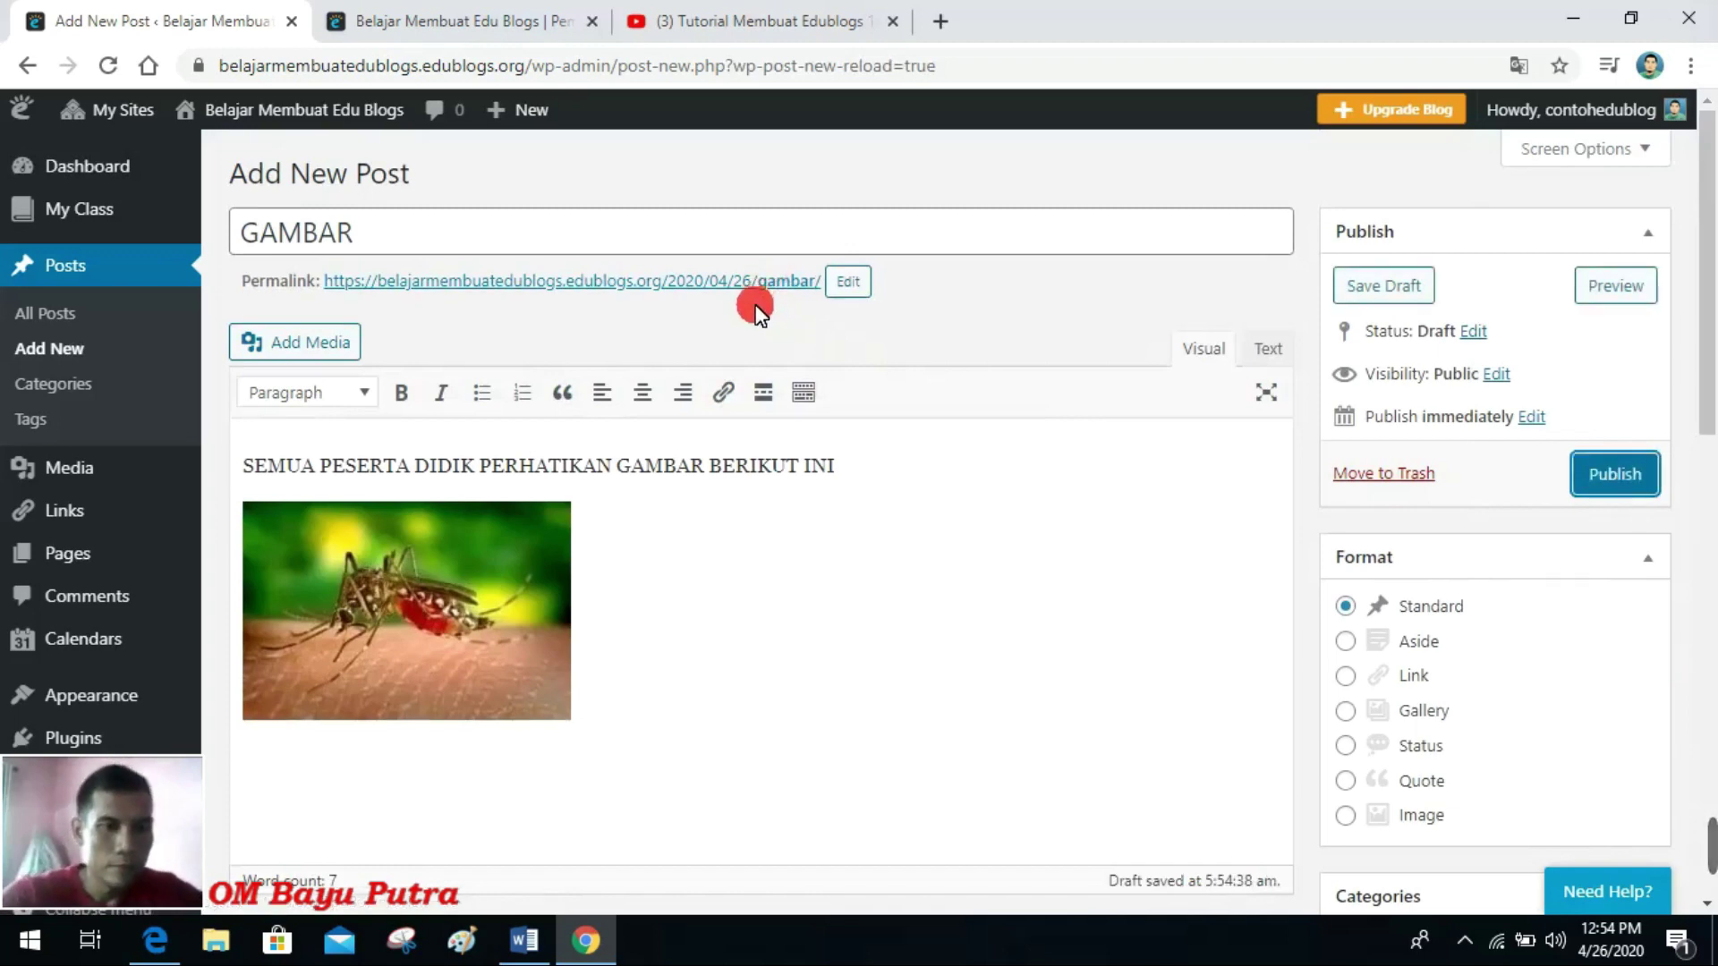
# Step: Reload the blog's front page to check for the GAMBAR post, and return to the editor to publish it again
pyautogui.click(483, 22)
pyautogui.click(106, 66)
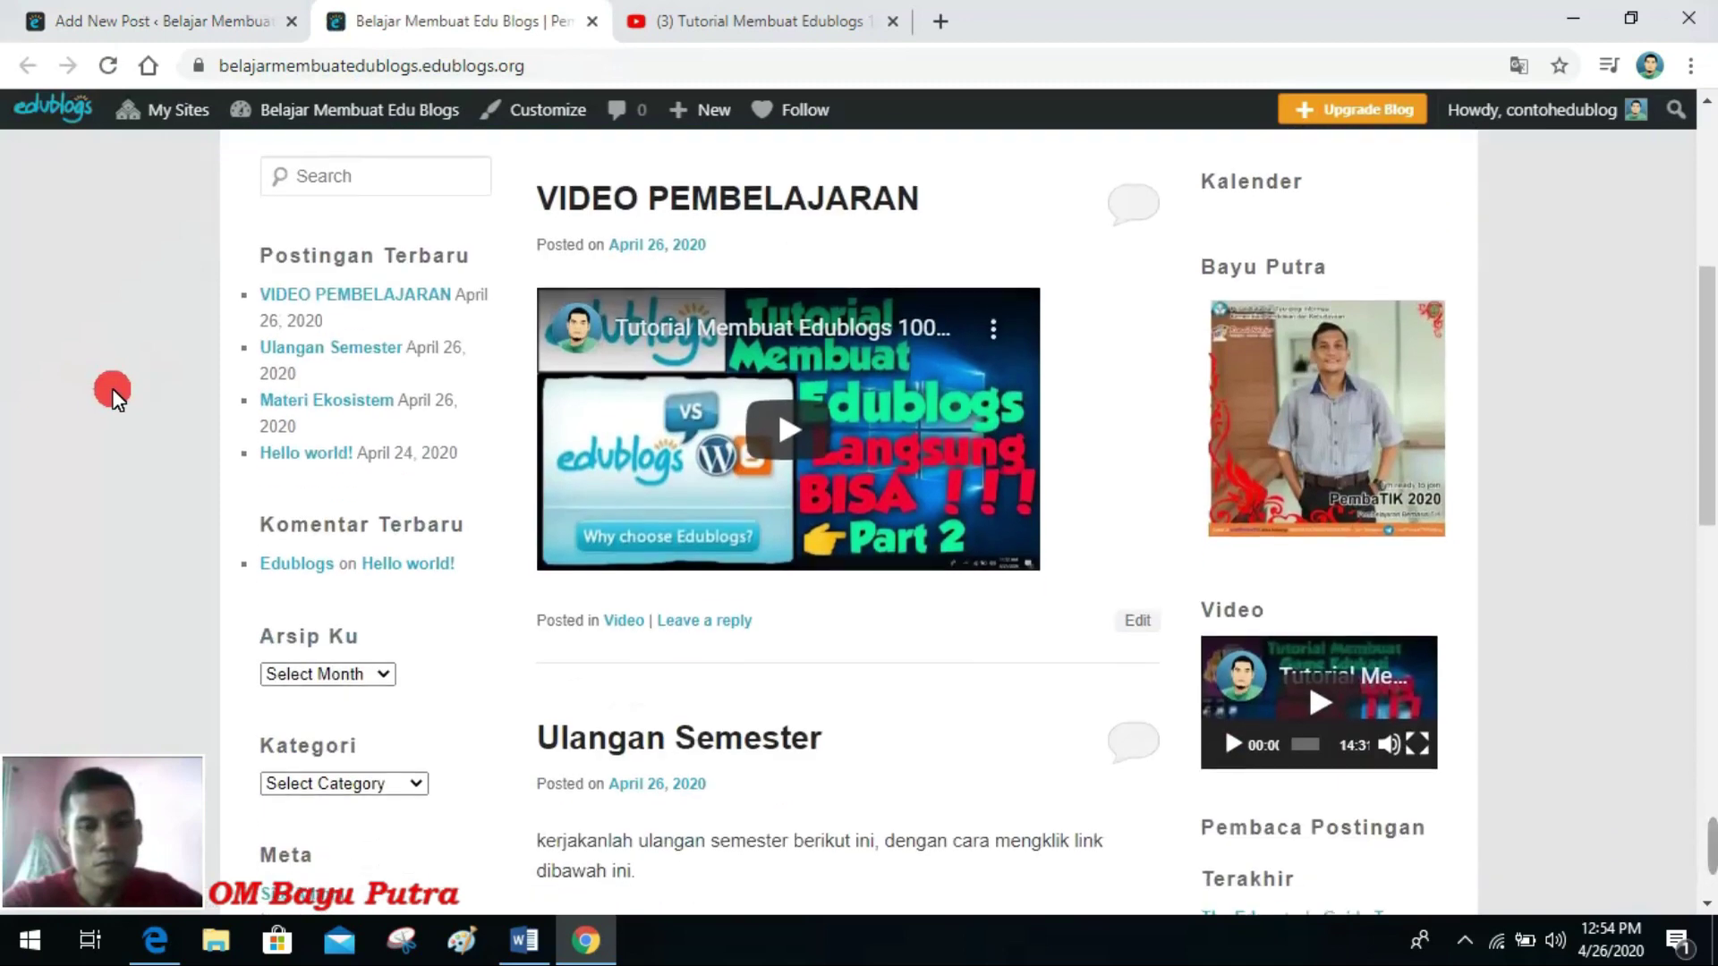
pyautogui.scroll(-7, 113, 393)
pyautogui.scroll(10, 113, 394)
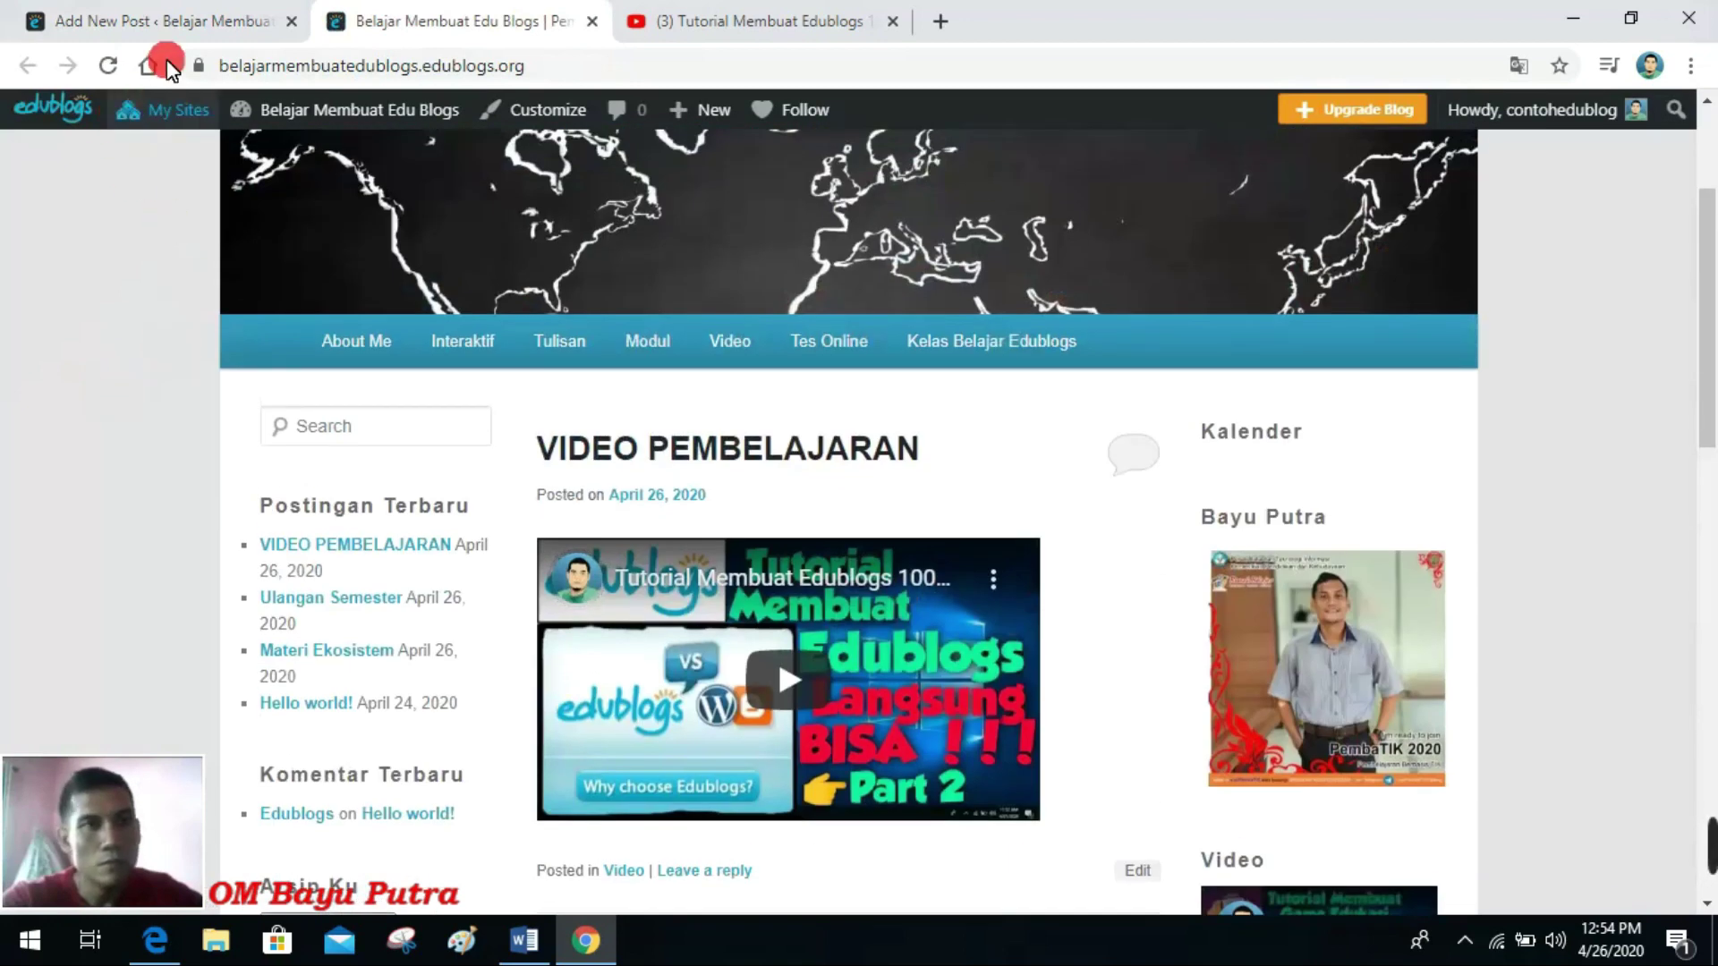
pyautogui.click(180, 18)
pyautogui.click(1614, 475)
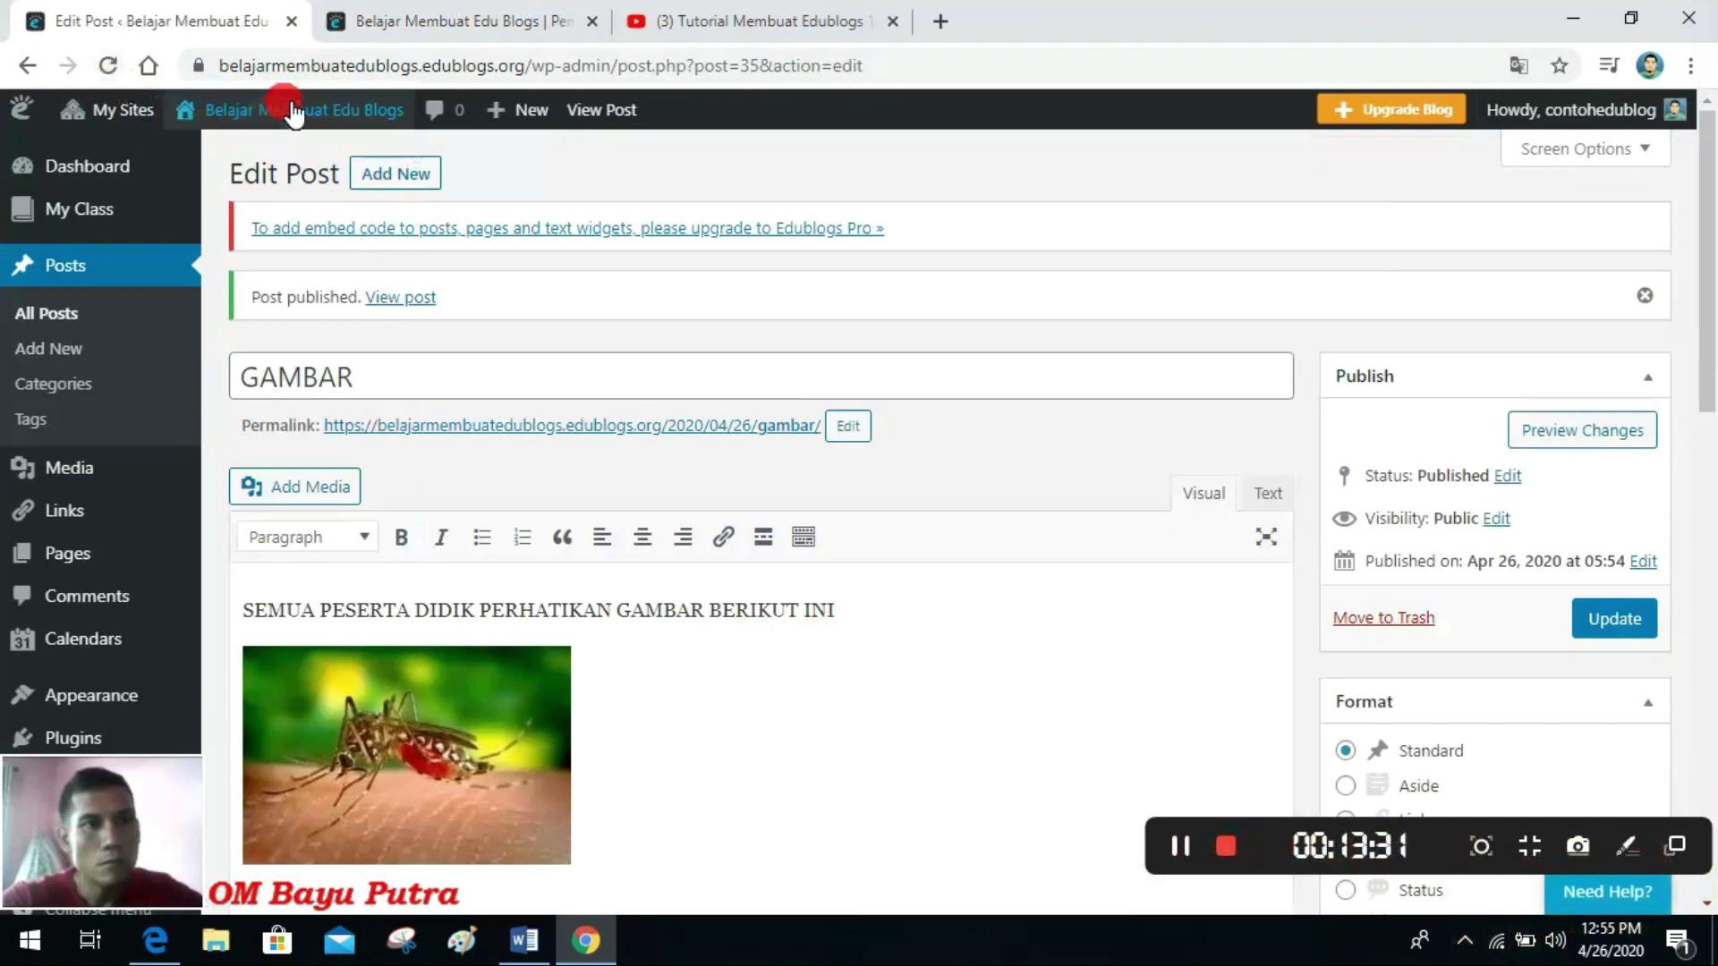
# Step: Open the blog site in a new tab, replacing the older blog tab, and view the published GAMBAR post
pyautogui.moveTo(315, 116)
pyautogui.rightClick(242, 161)
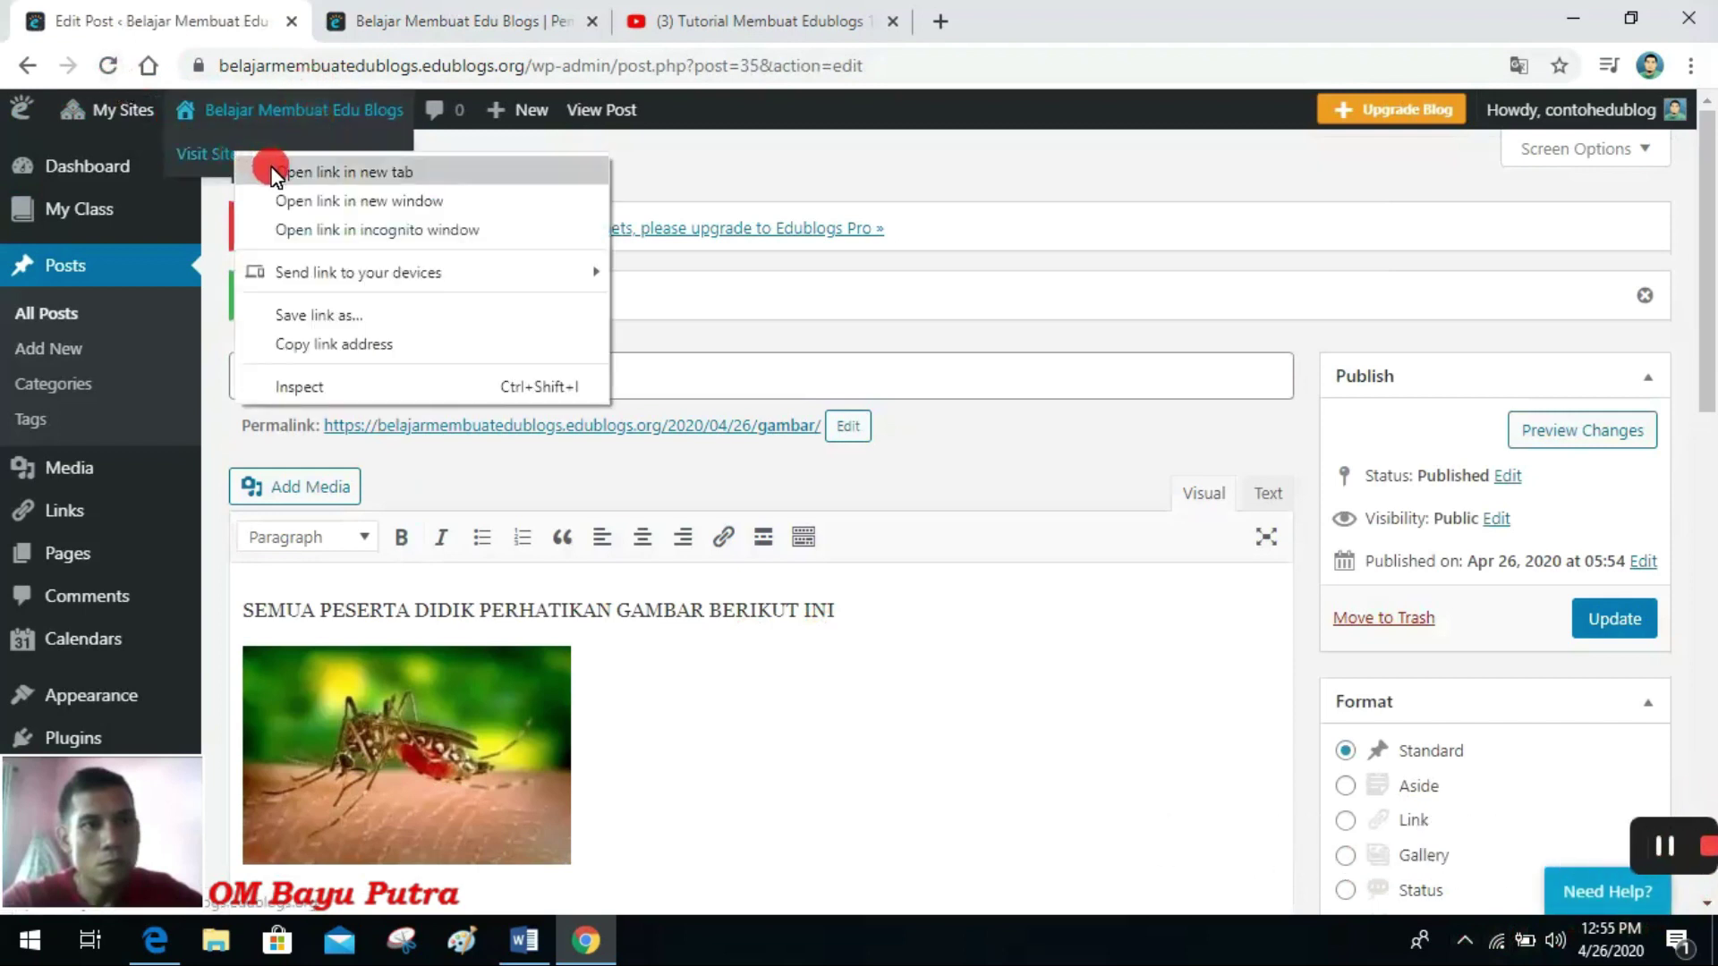
pyautogui.click(277, 169)
pyautogui.click(594, 23)
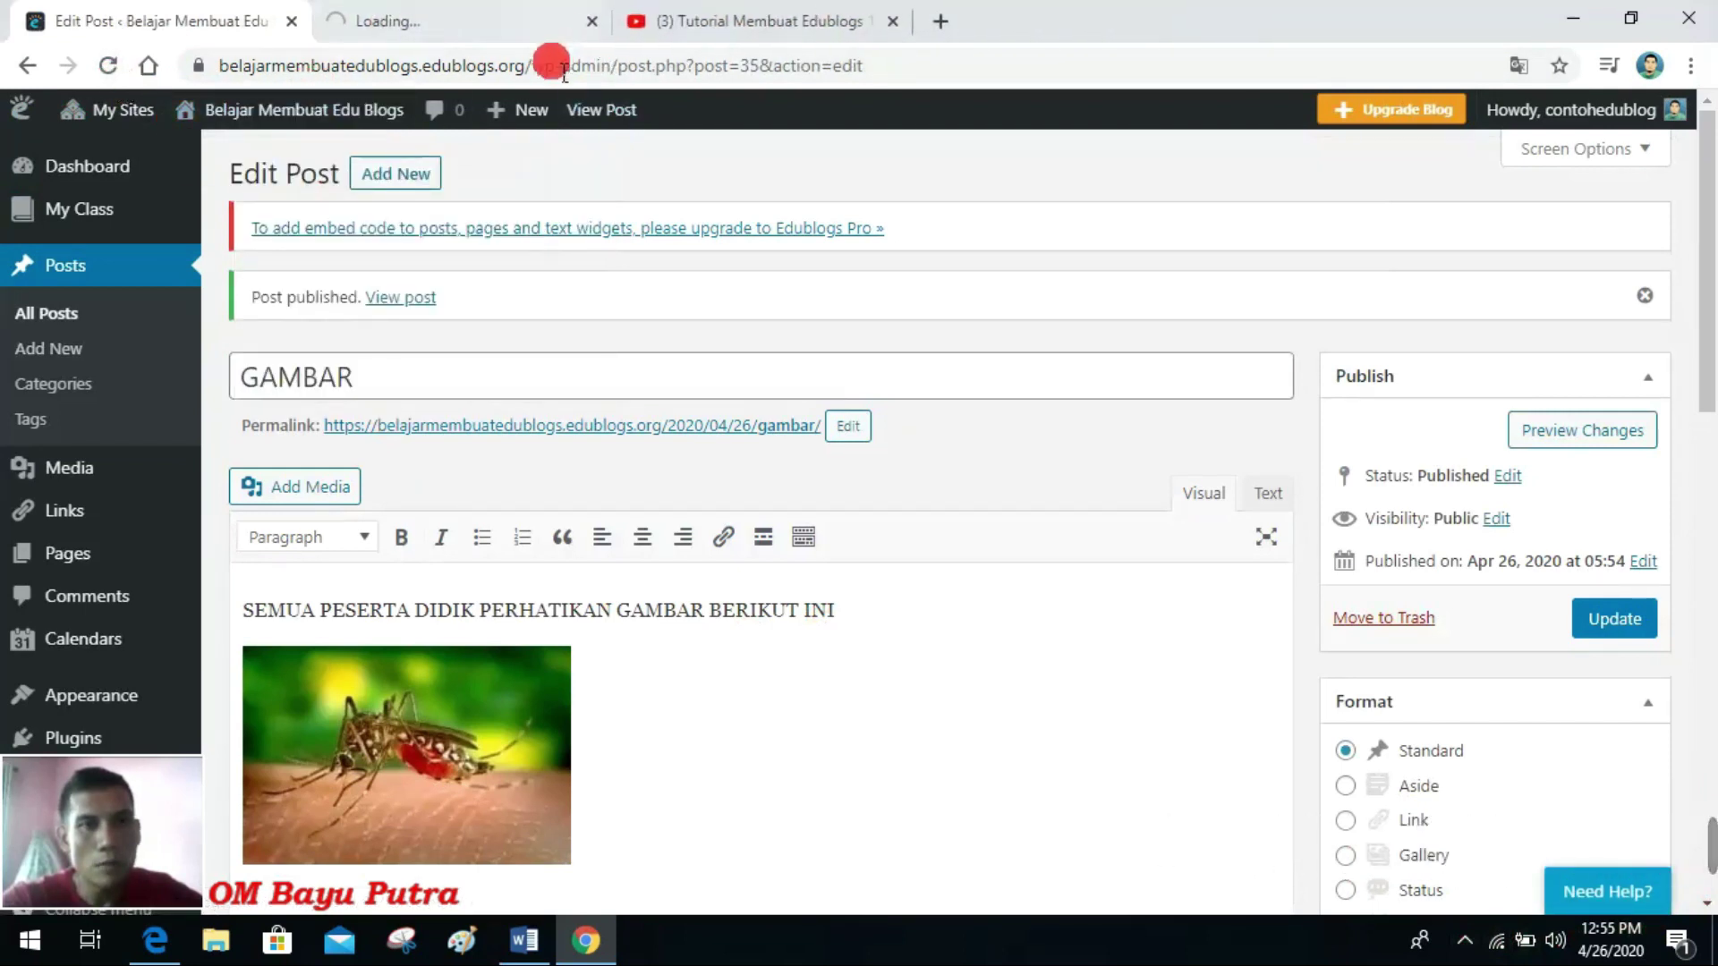
pyautogui.click(431, 22)
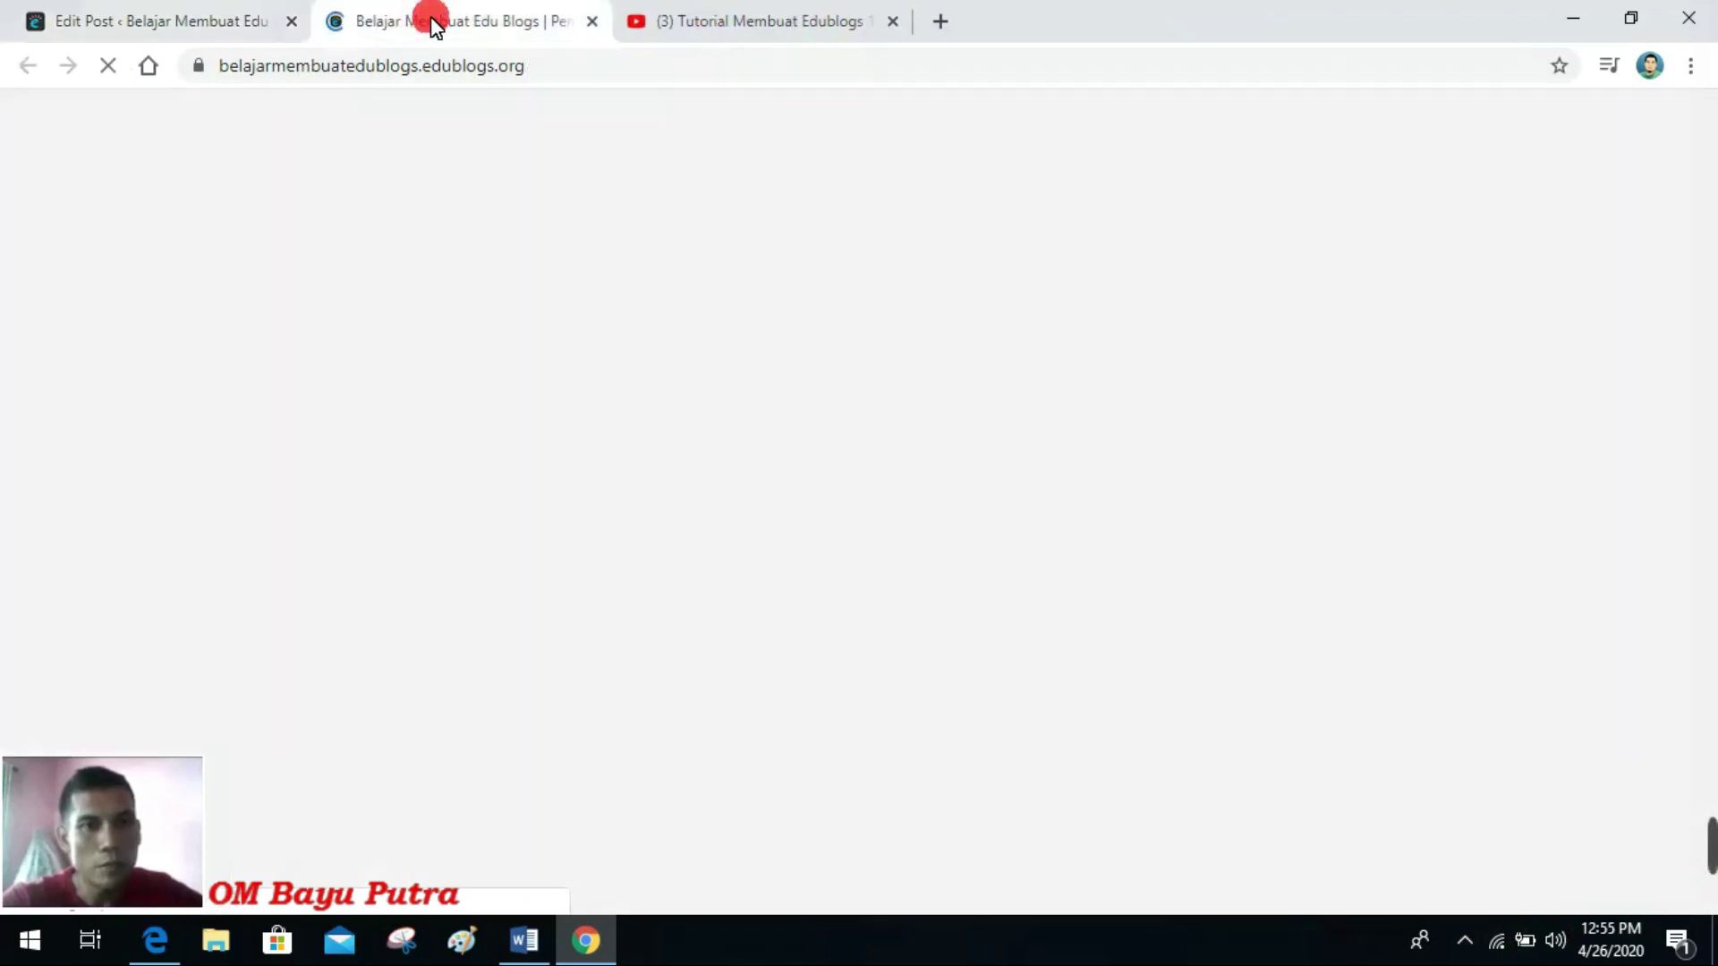
pyautogui.scroll(-2, 771, 626)
pyautogui.scroll(-2, 771, 626)
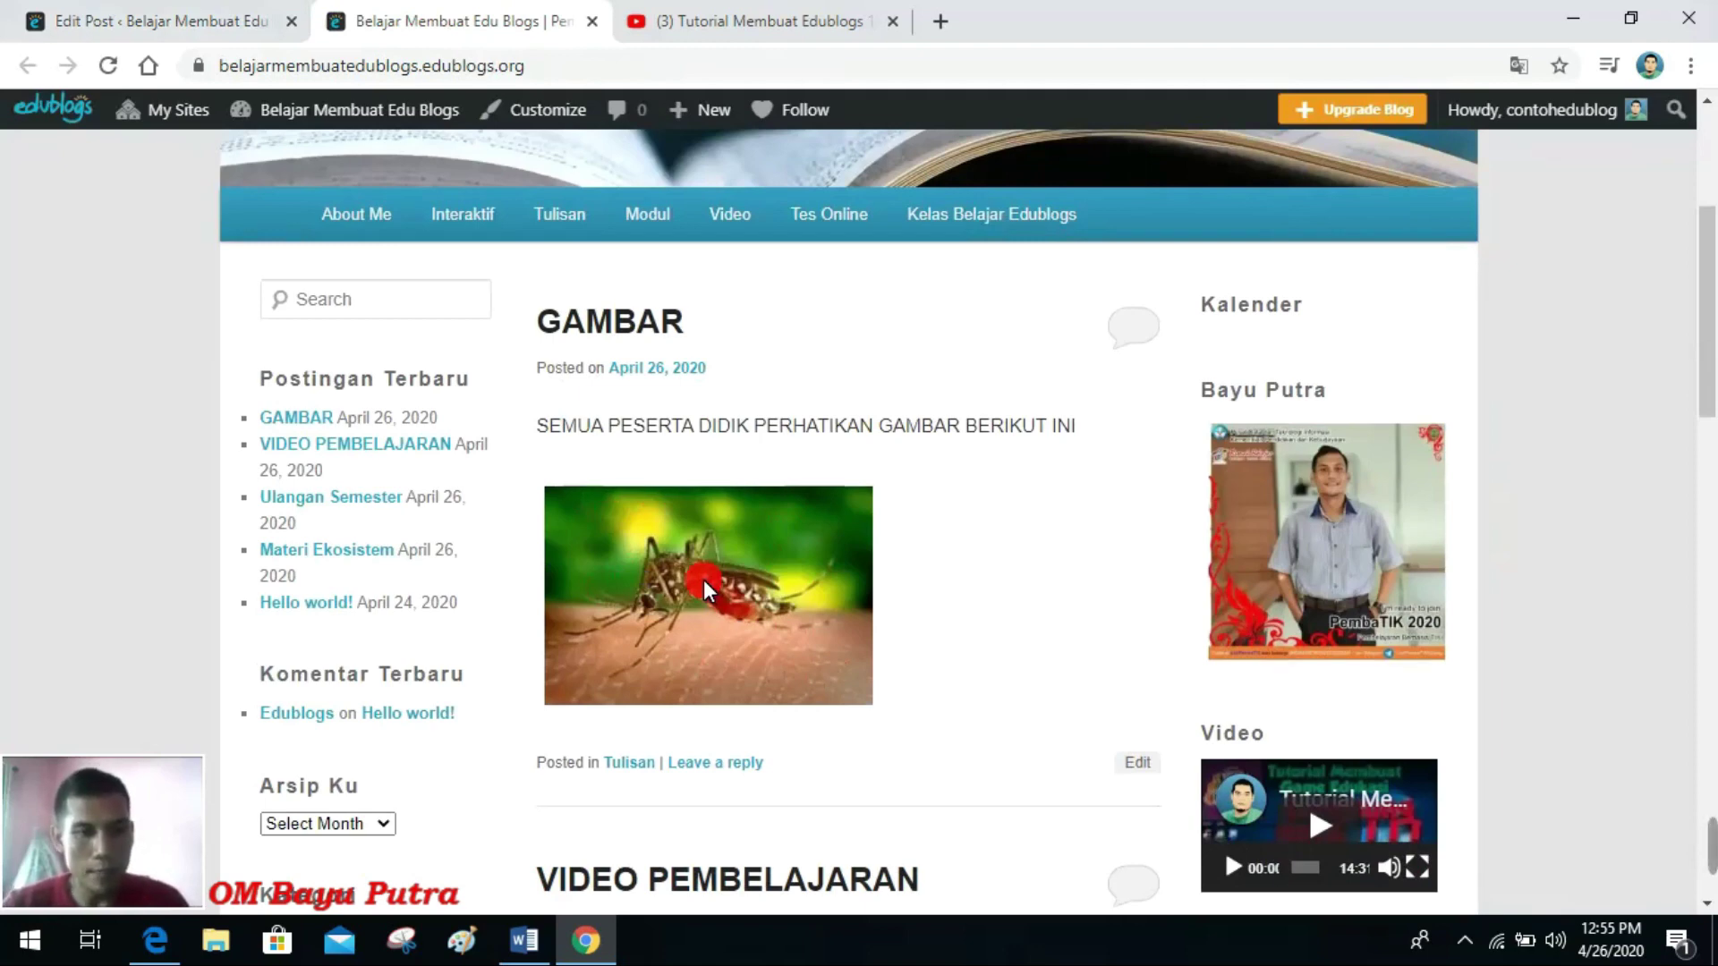
# Step: Return to the post editor's tab and open the list of all posts to review them
pyautogui.click(121, 19)
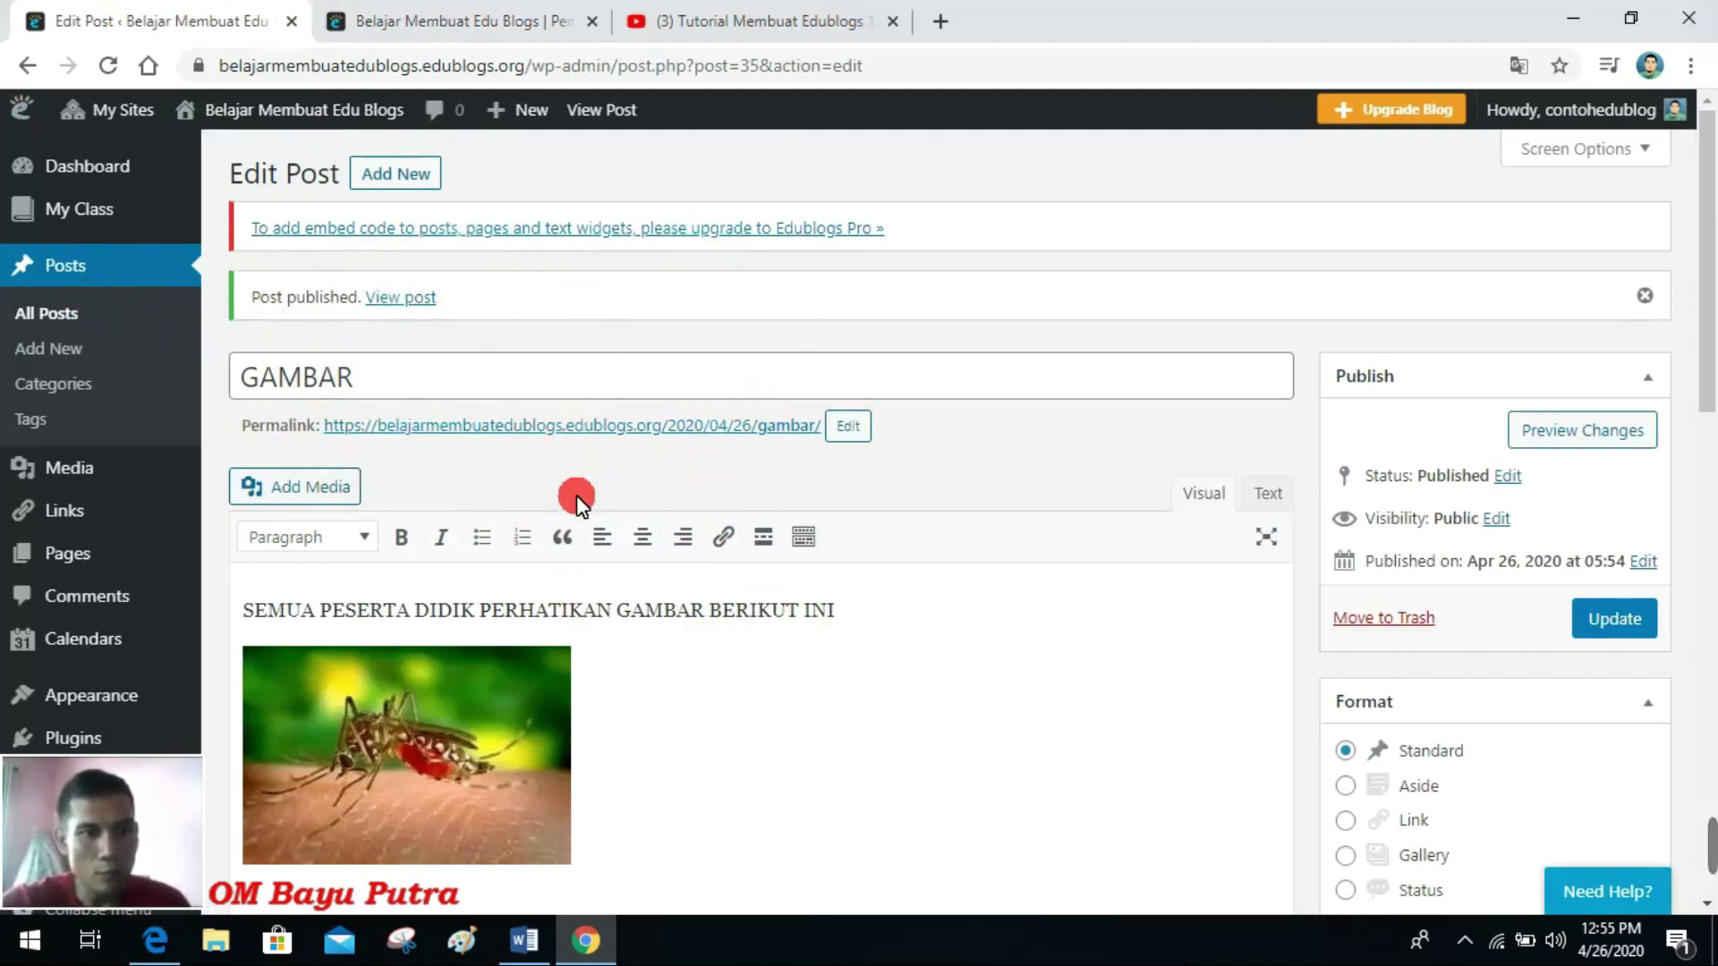
pyautogui.click(61, 313)
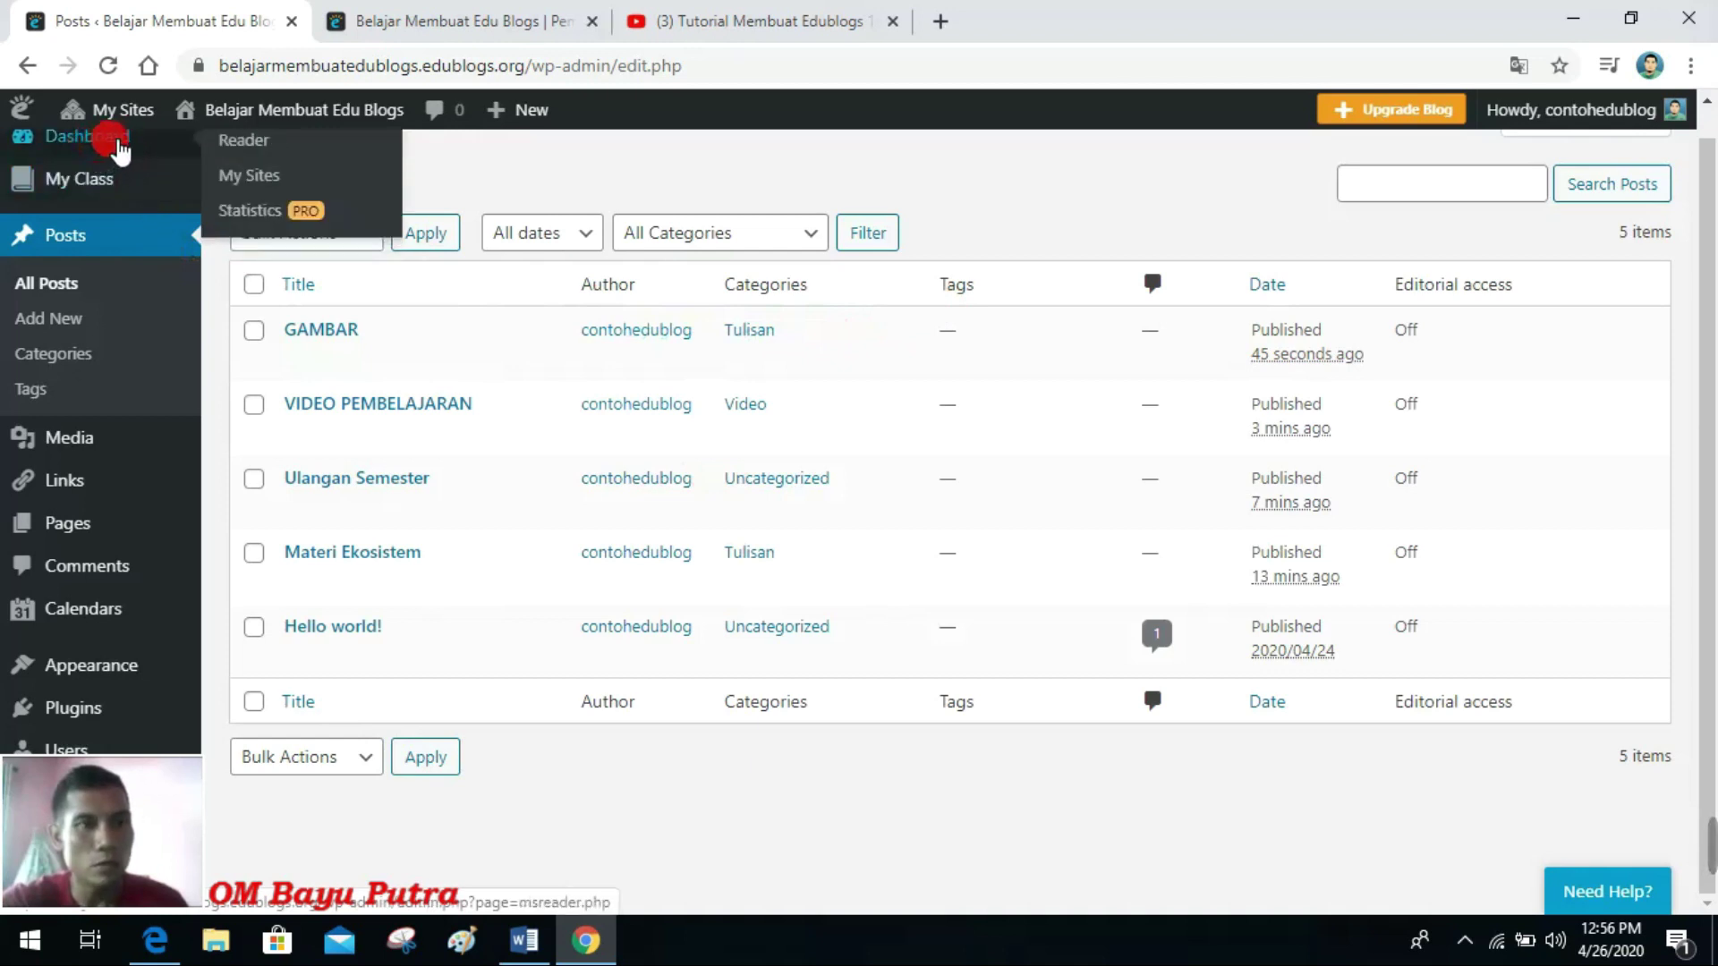
# Step: Start adding another blog from My Sites and begin editing the blog title in the new-blog setup form
pyautogui.moveTo(125, 111)
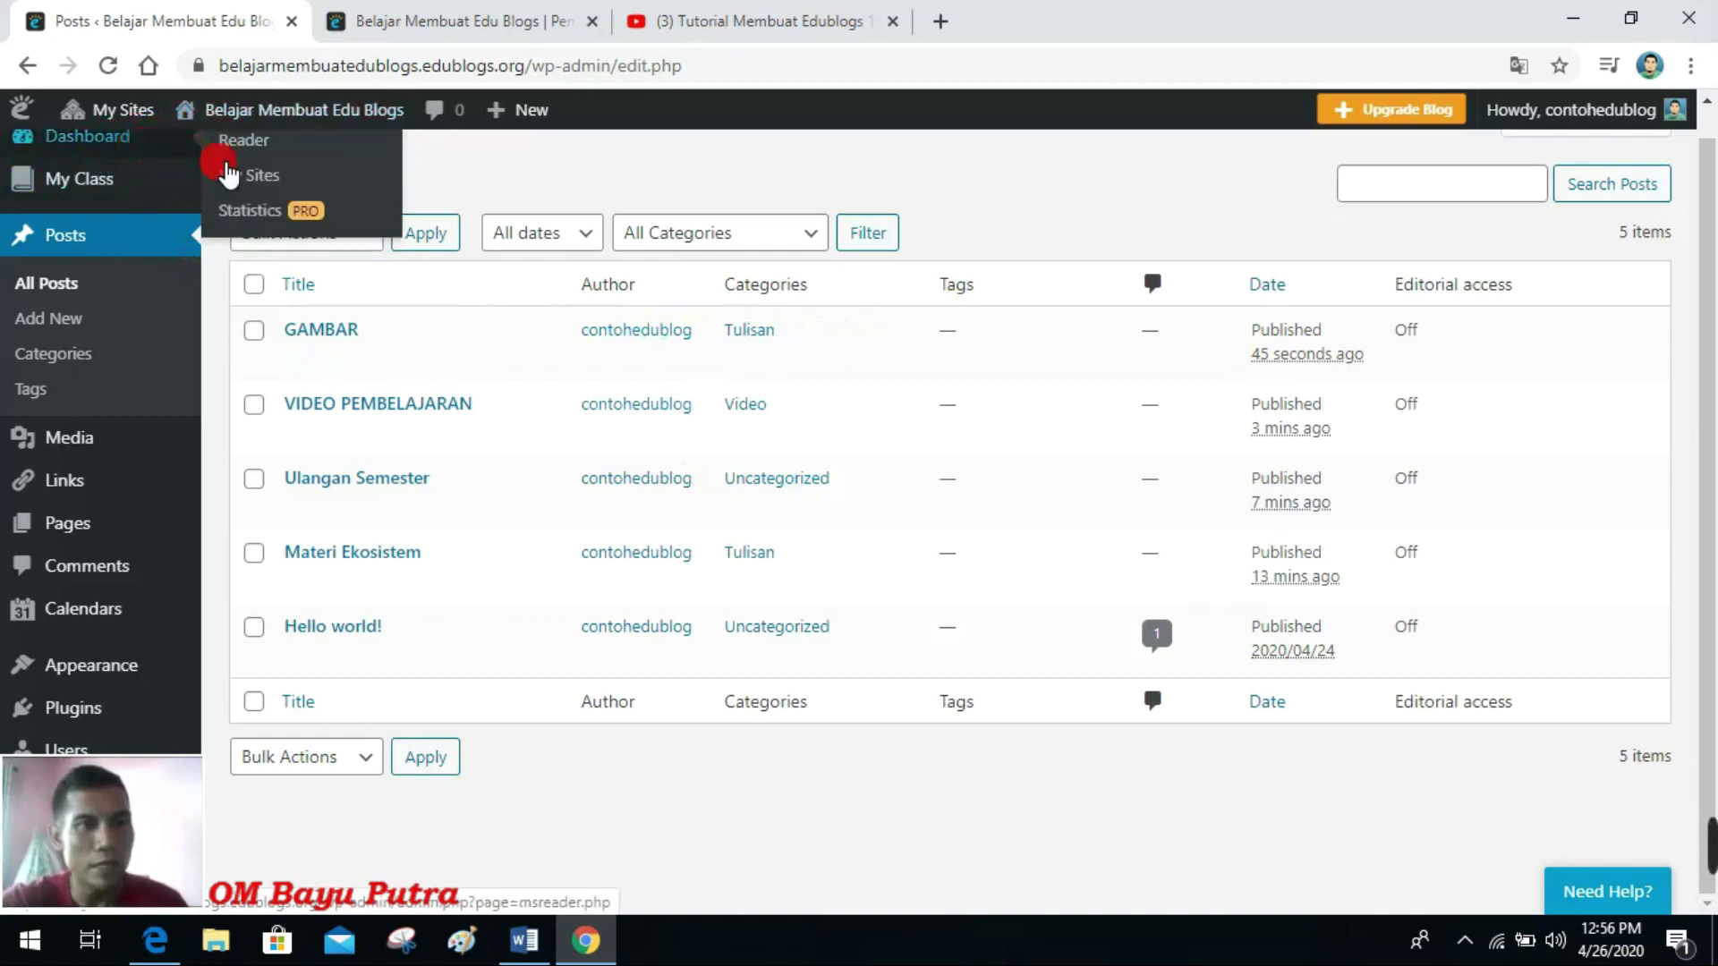
pyautogui.click(261, 180)
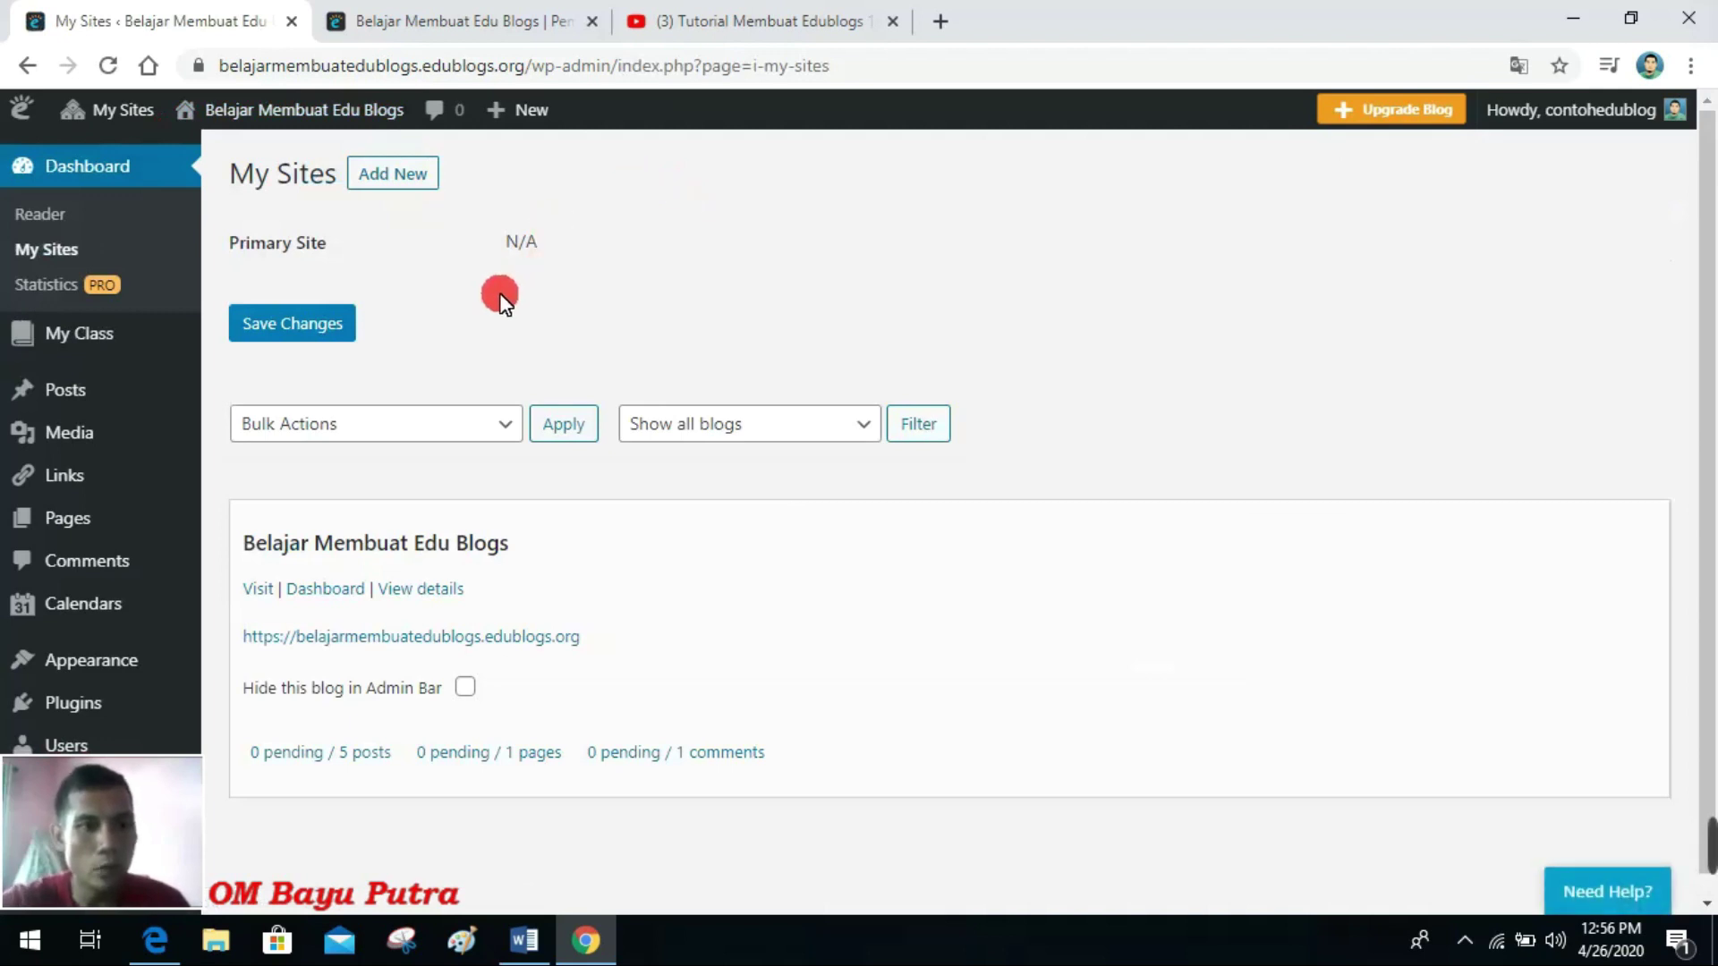
pyautogui.click(411, 183)
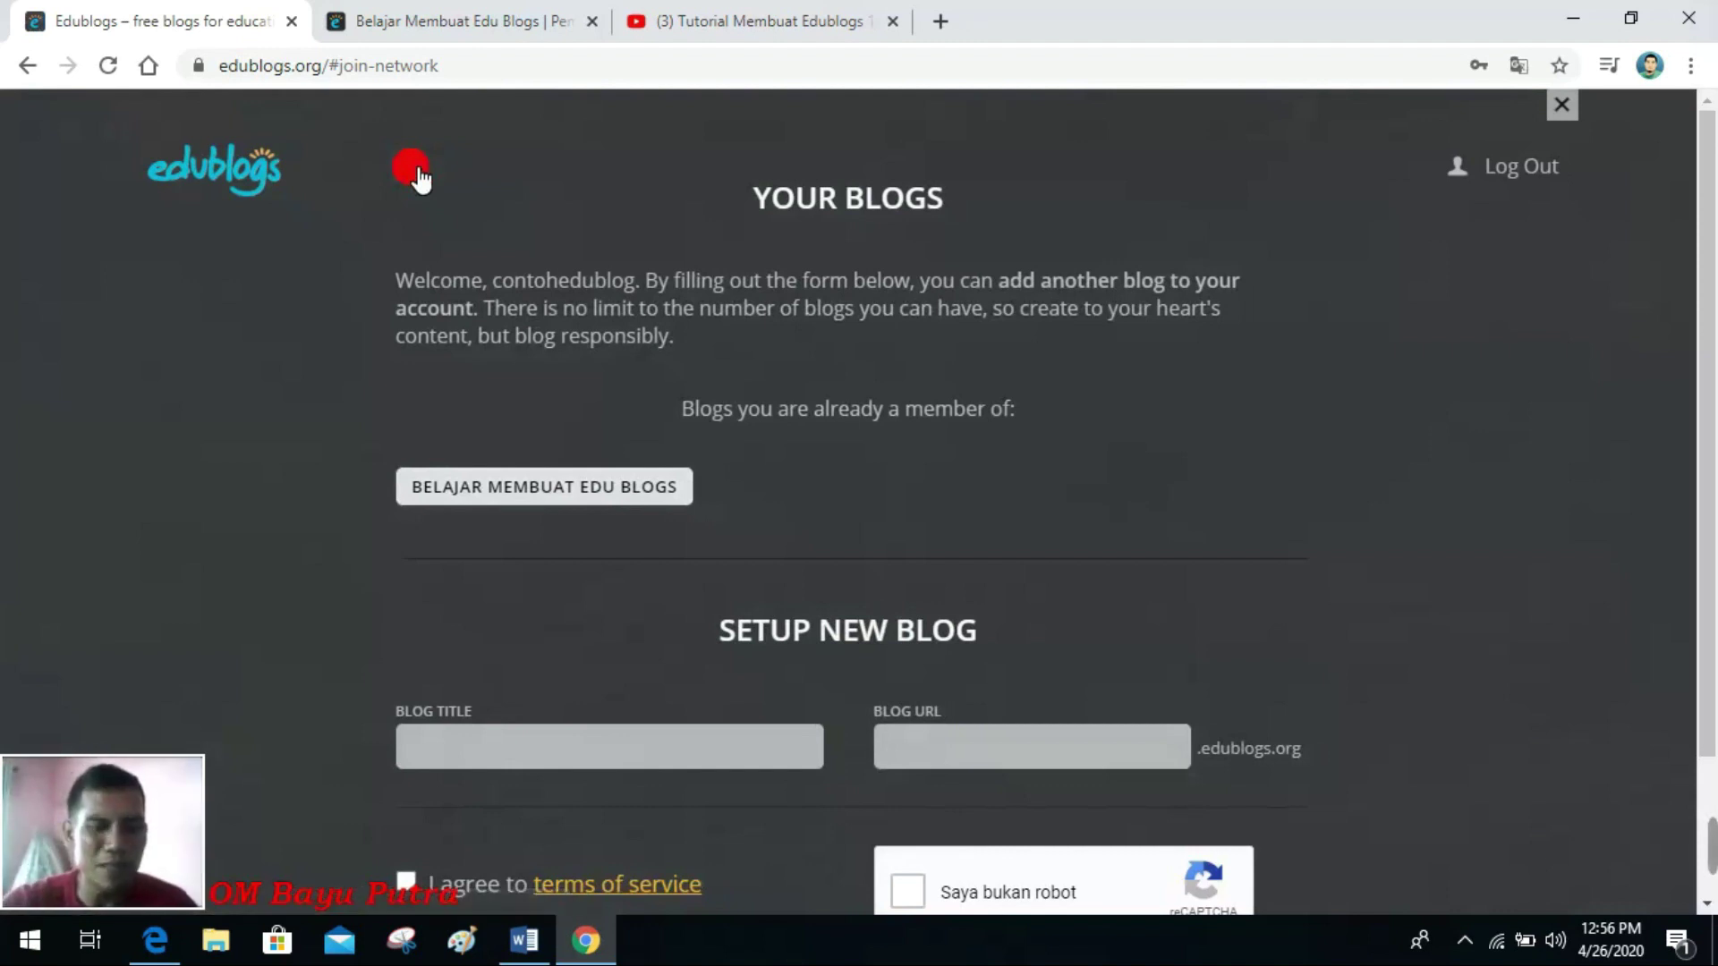
pyautogui.scroll(-1, 195, 471)
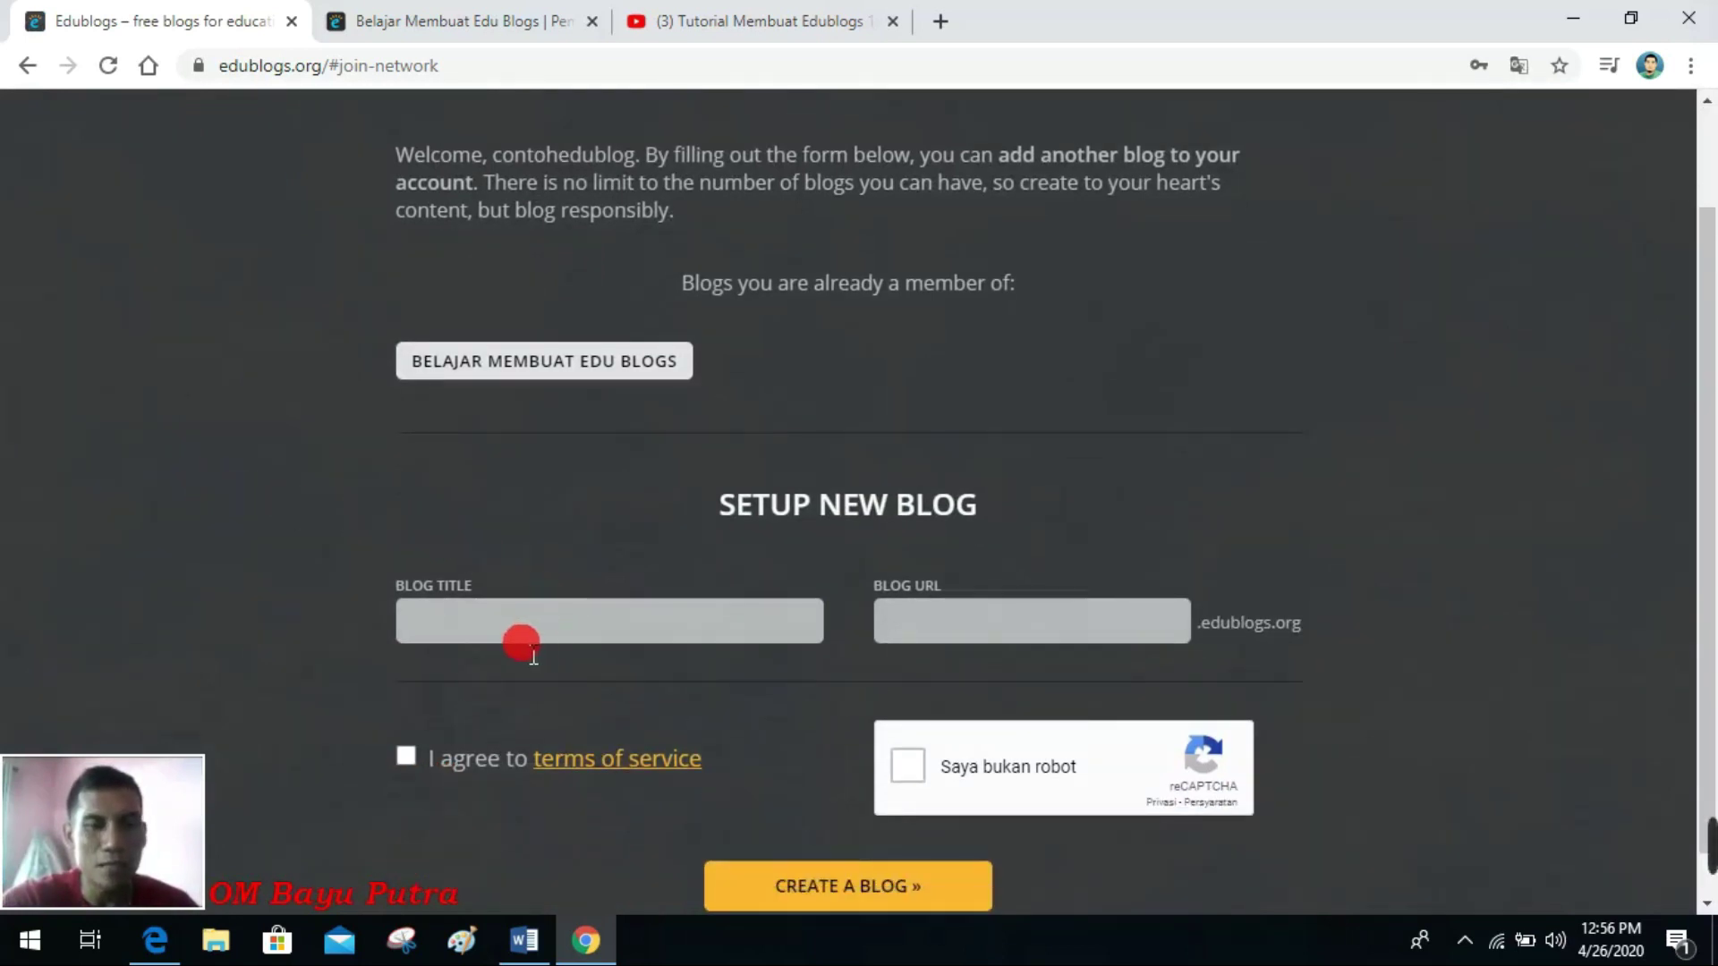
pyautogui.click(518, 626)
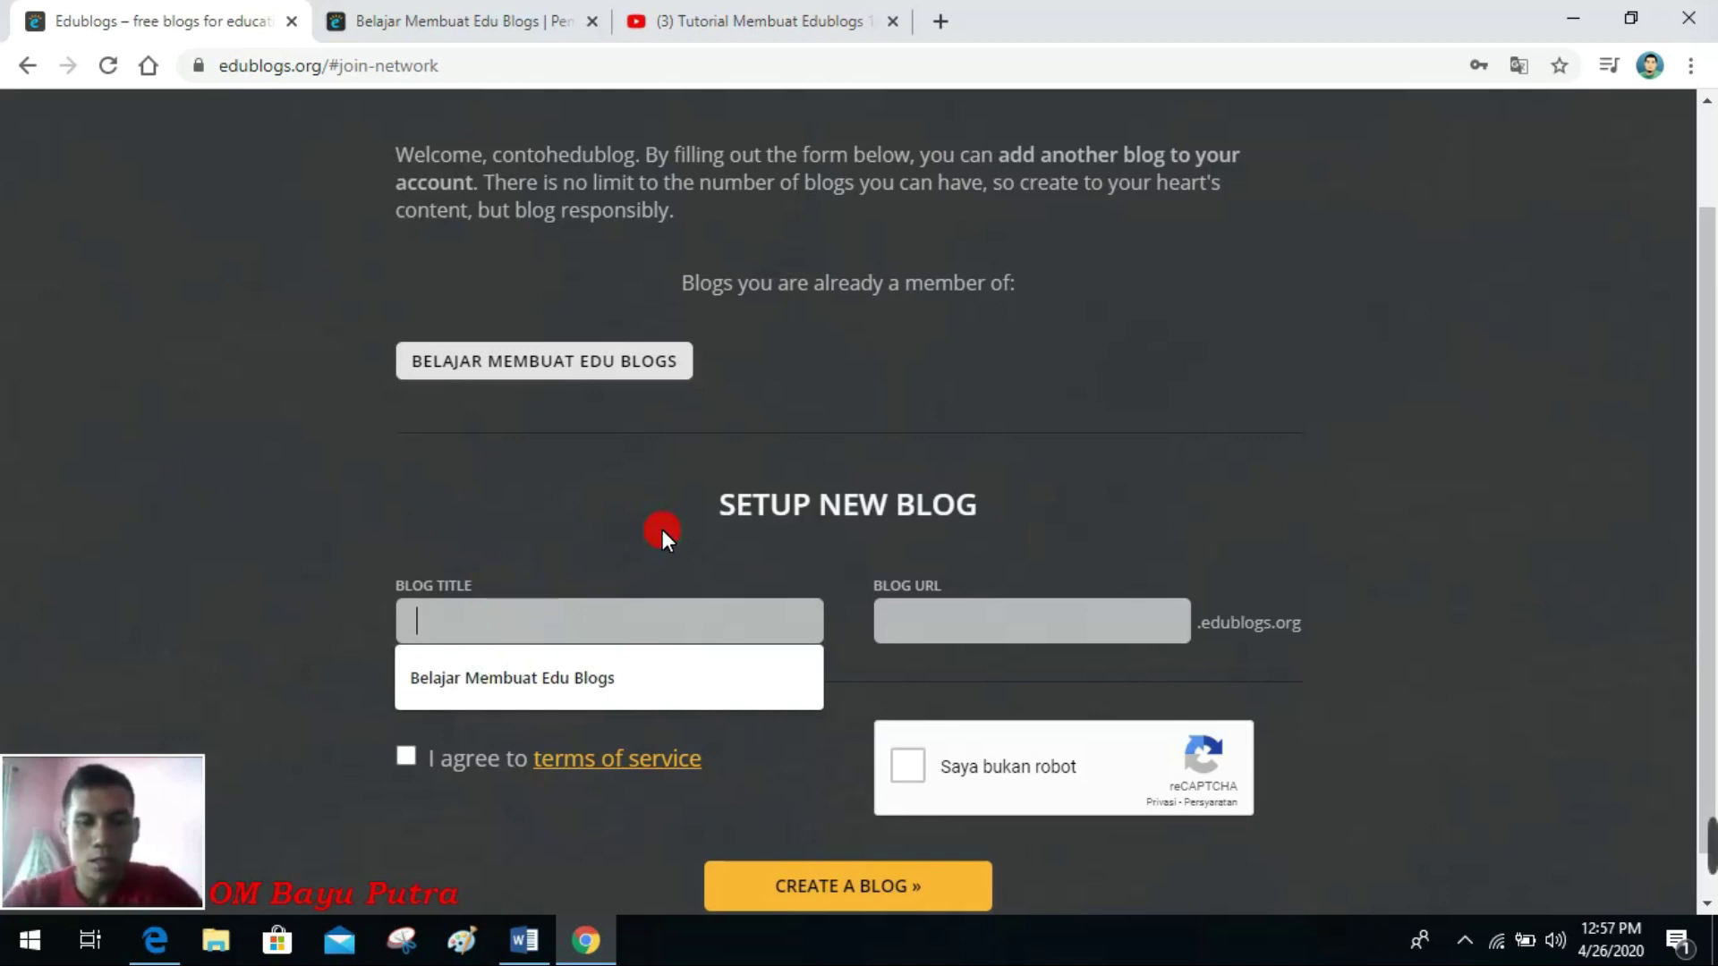
pyautogui.write('P')
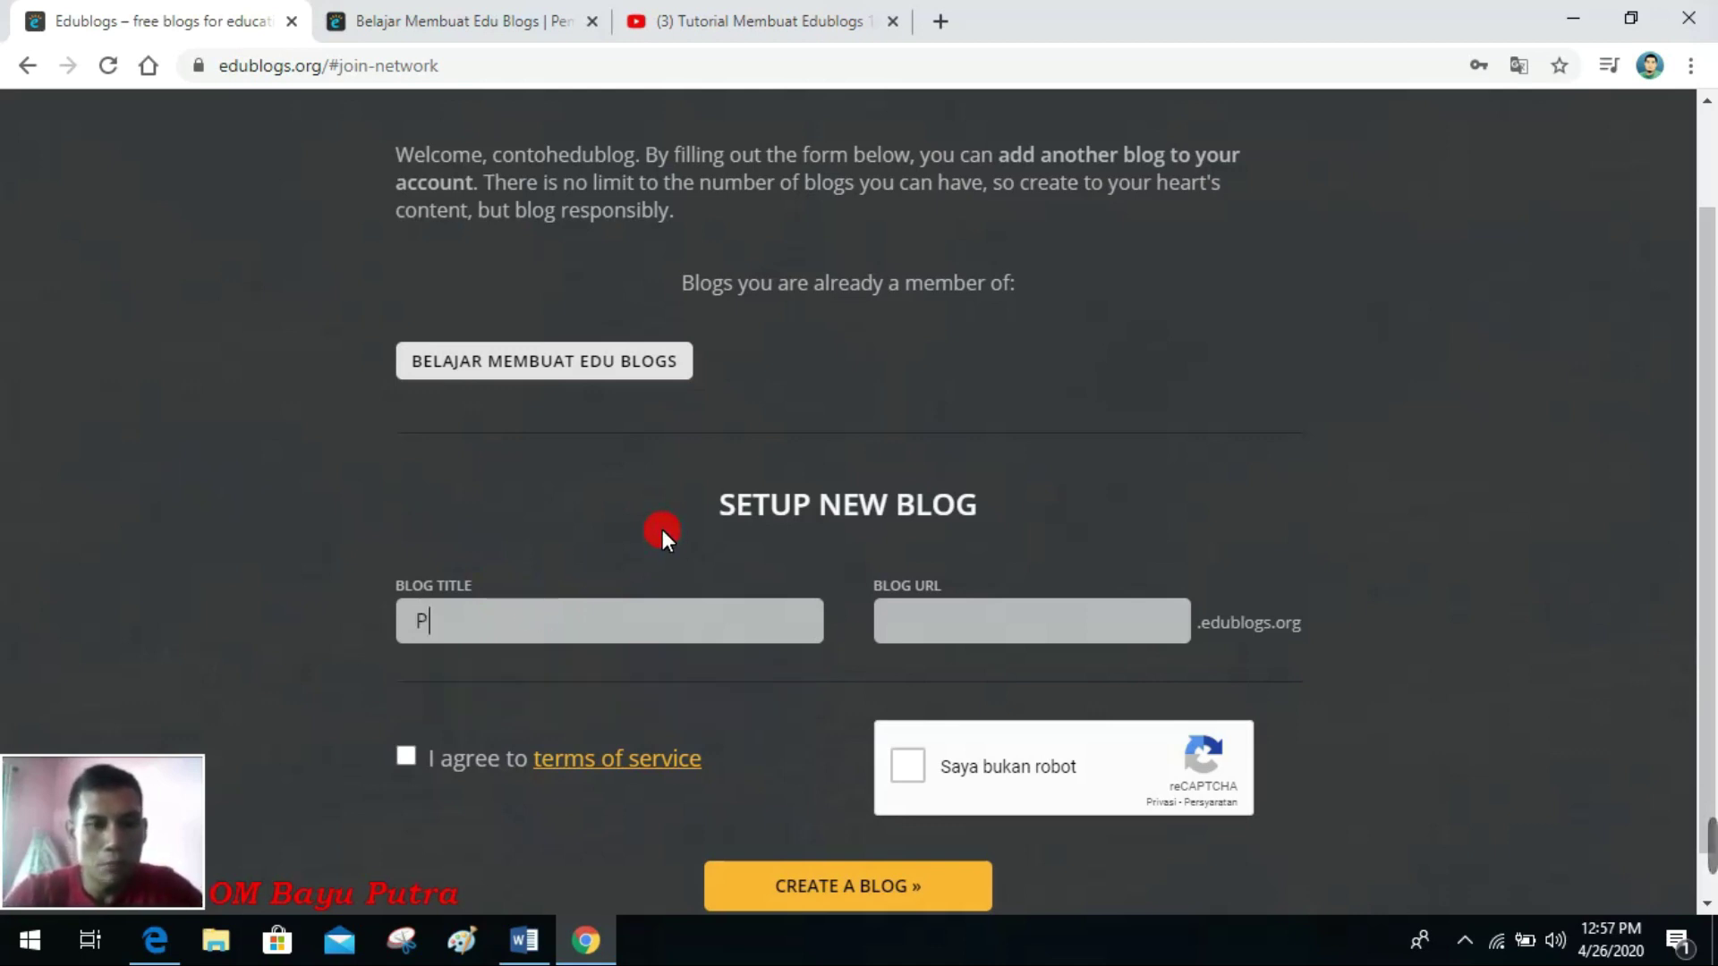
pyautogui.write('EM')
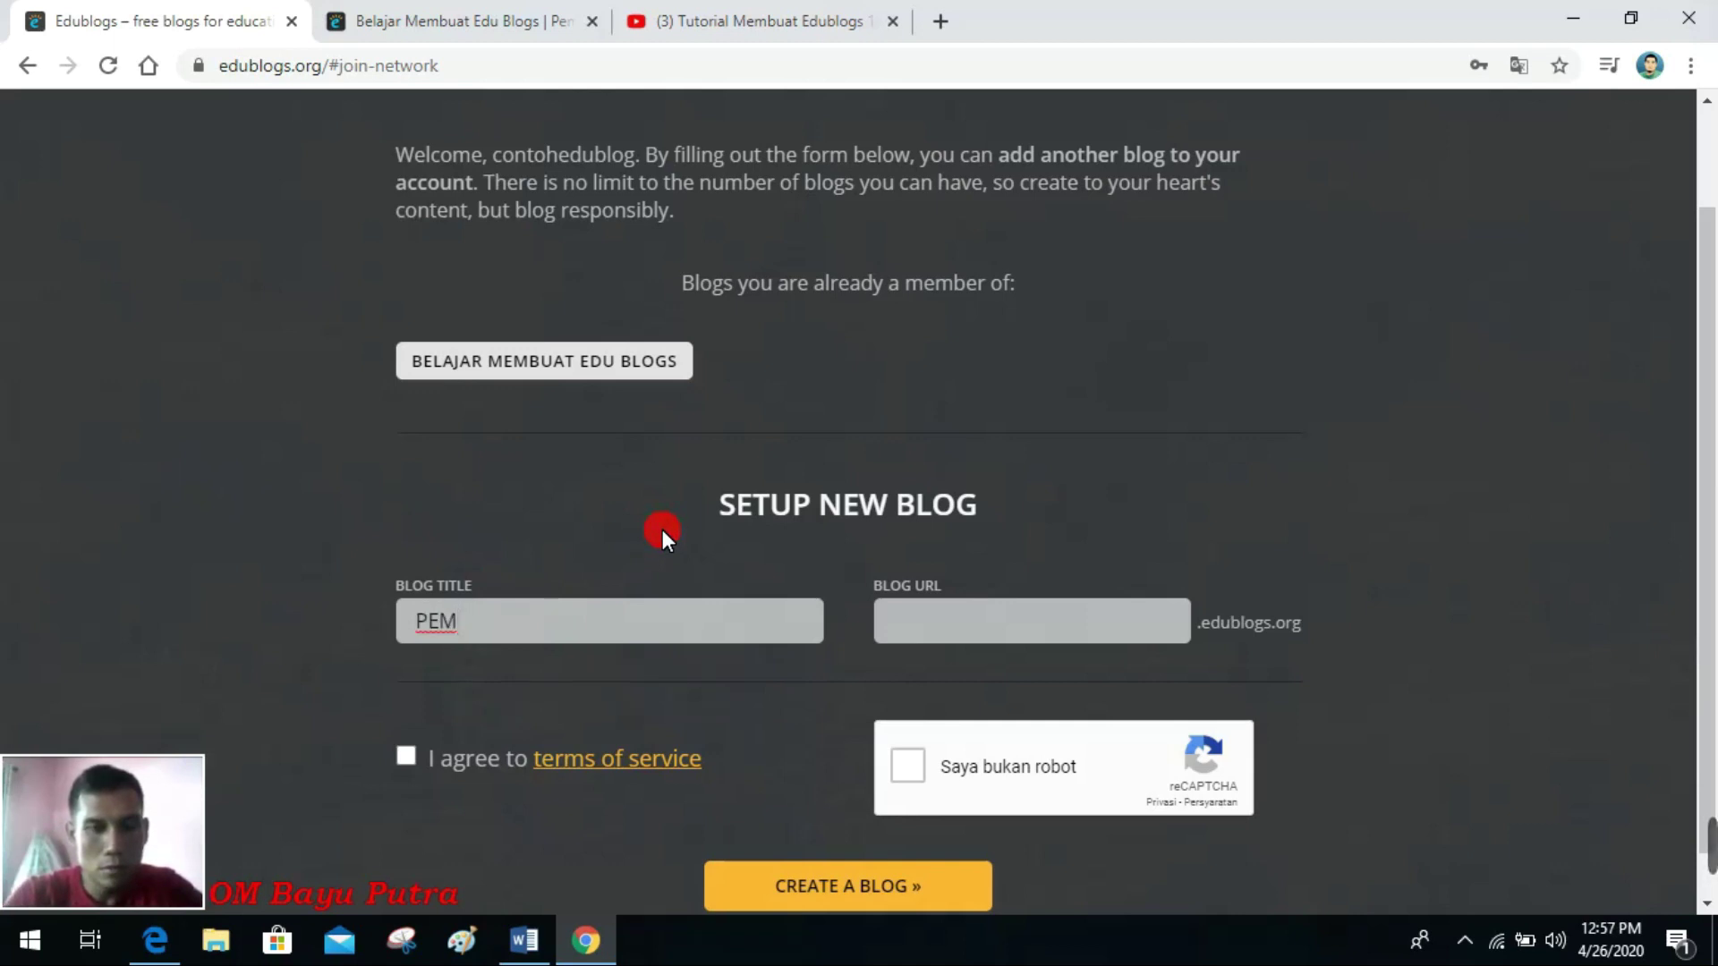
pyautogui.press('BackSpace')
pyautogui.press('BackSpace')
pyautogui.press('BackSpace')
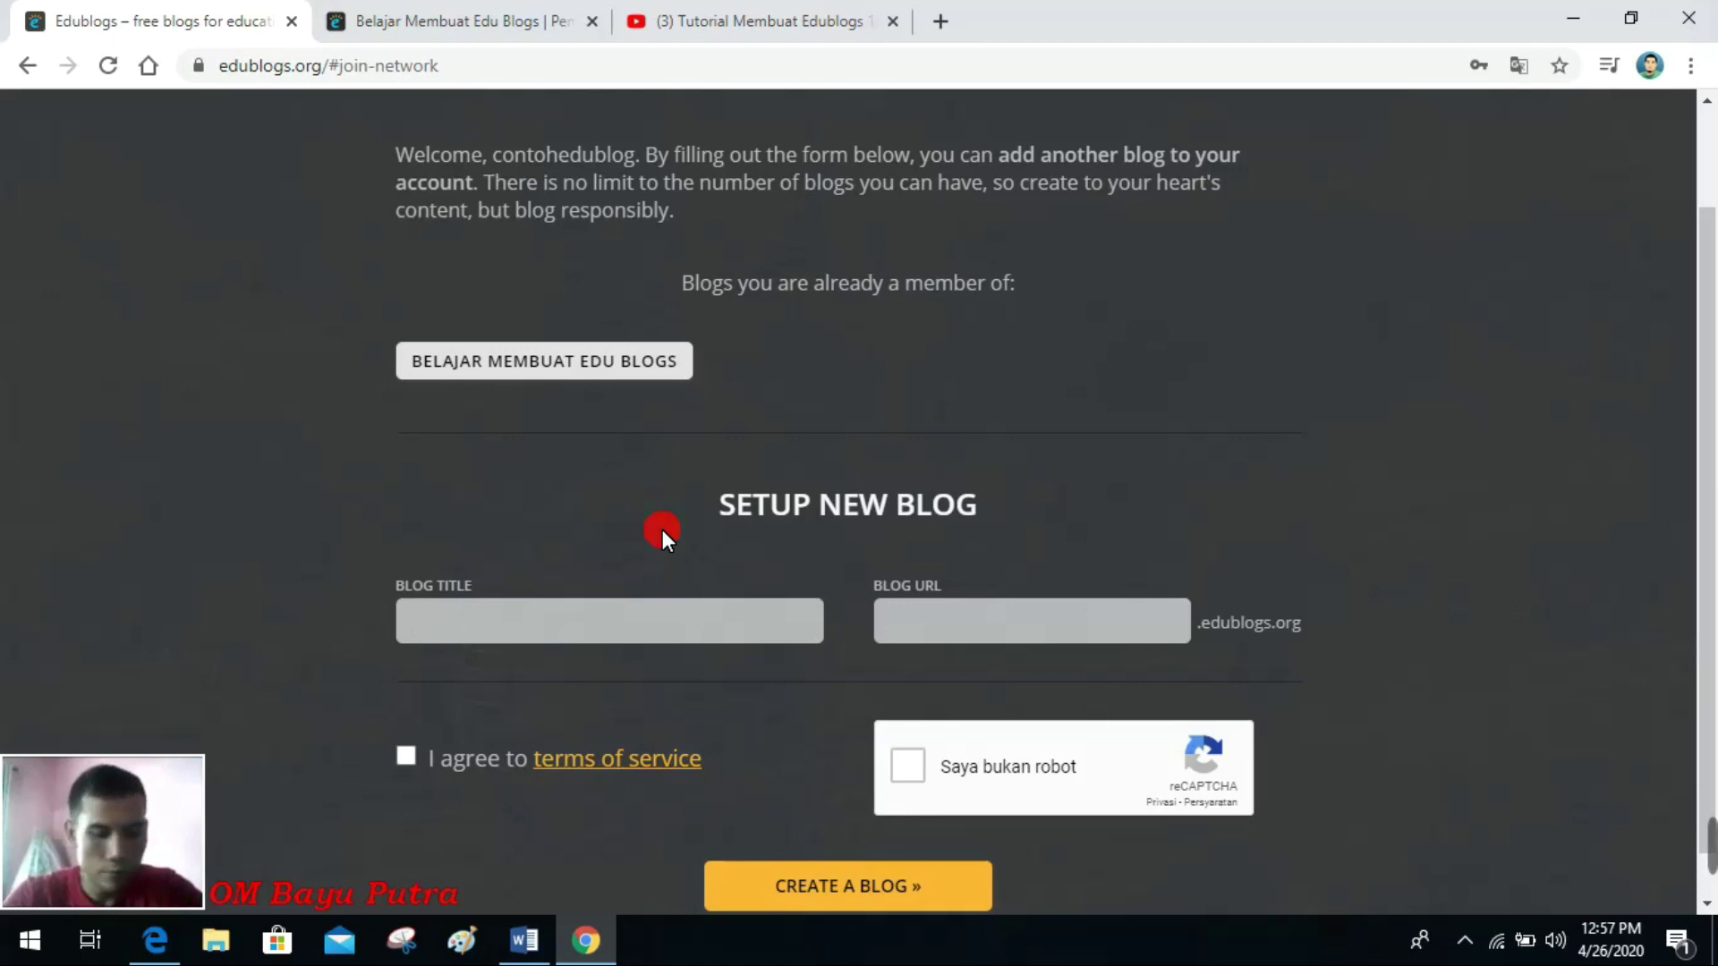
# Step: Title the new blog MATERI IPA KELAS IXA and enter kelasixa as its blog URL
pyautogui.write('MATERI ')
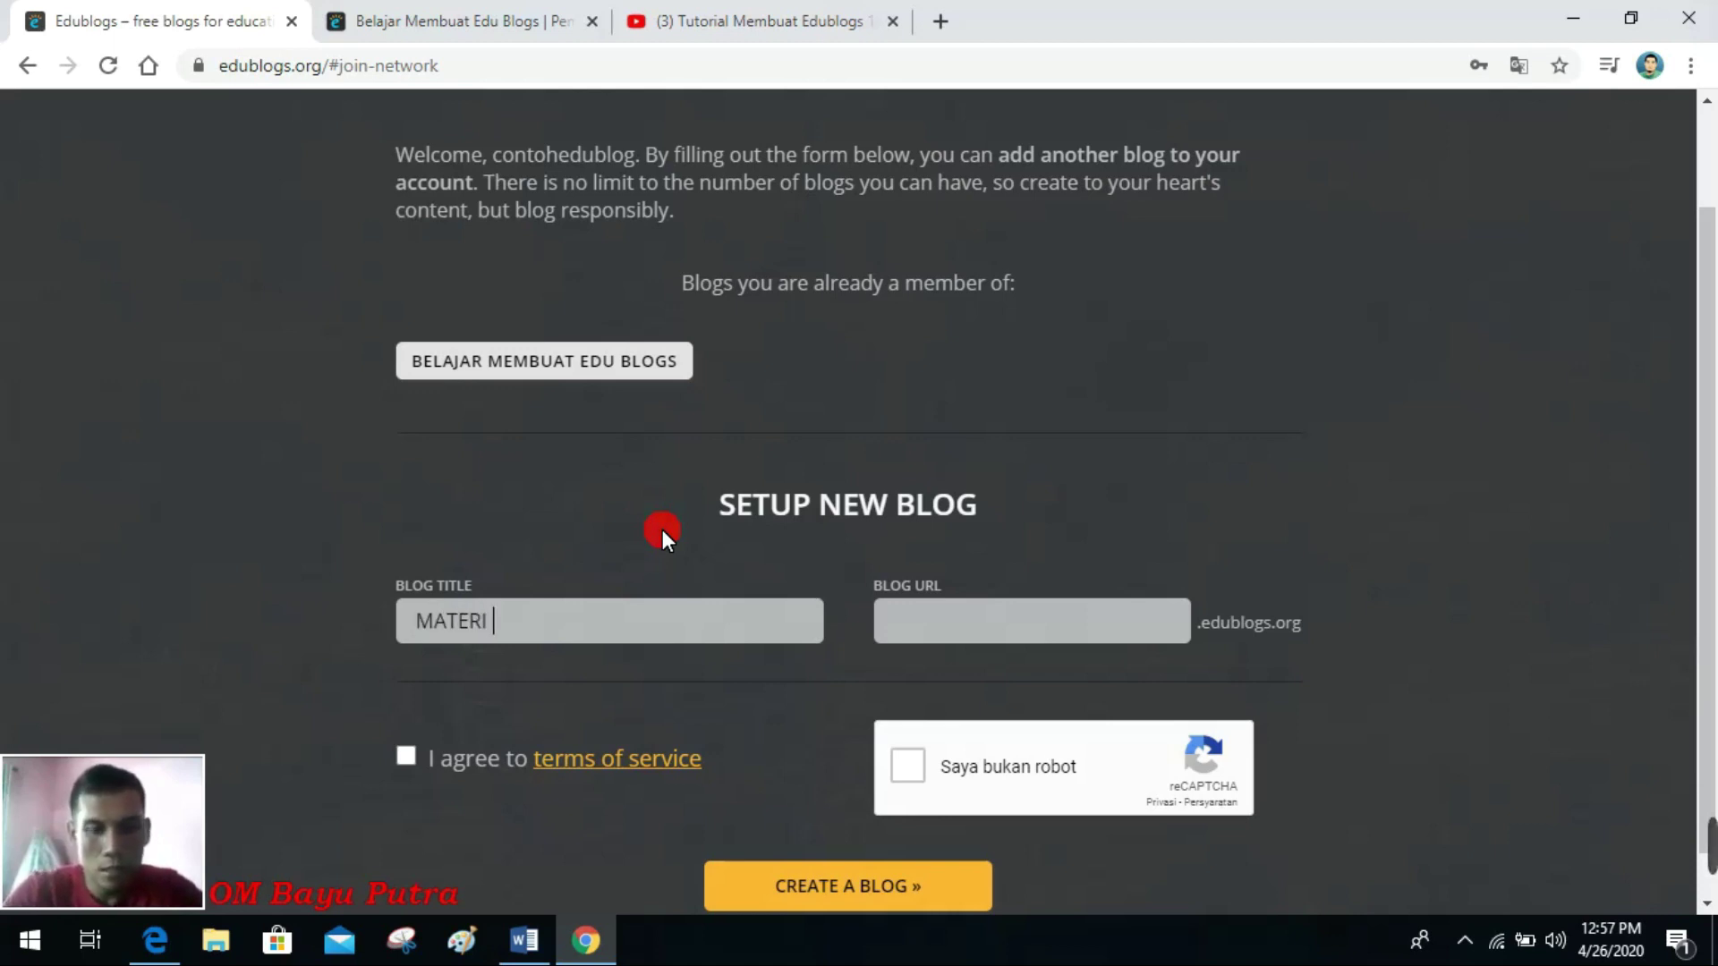
pyautogui.write('IPA KEL')
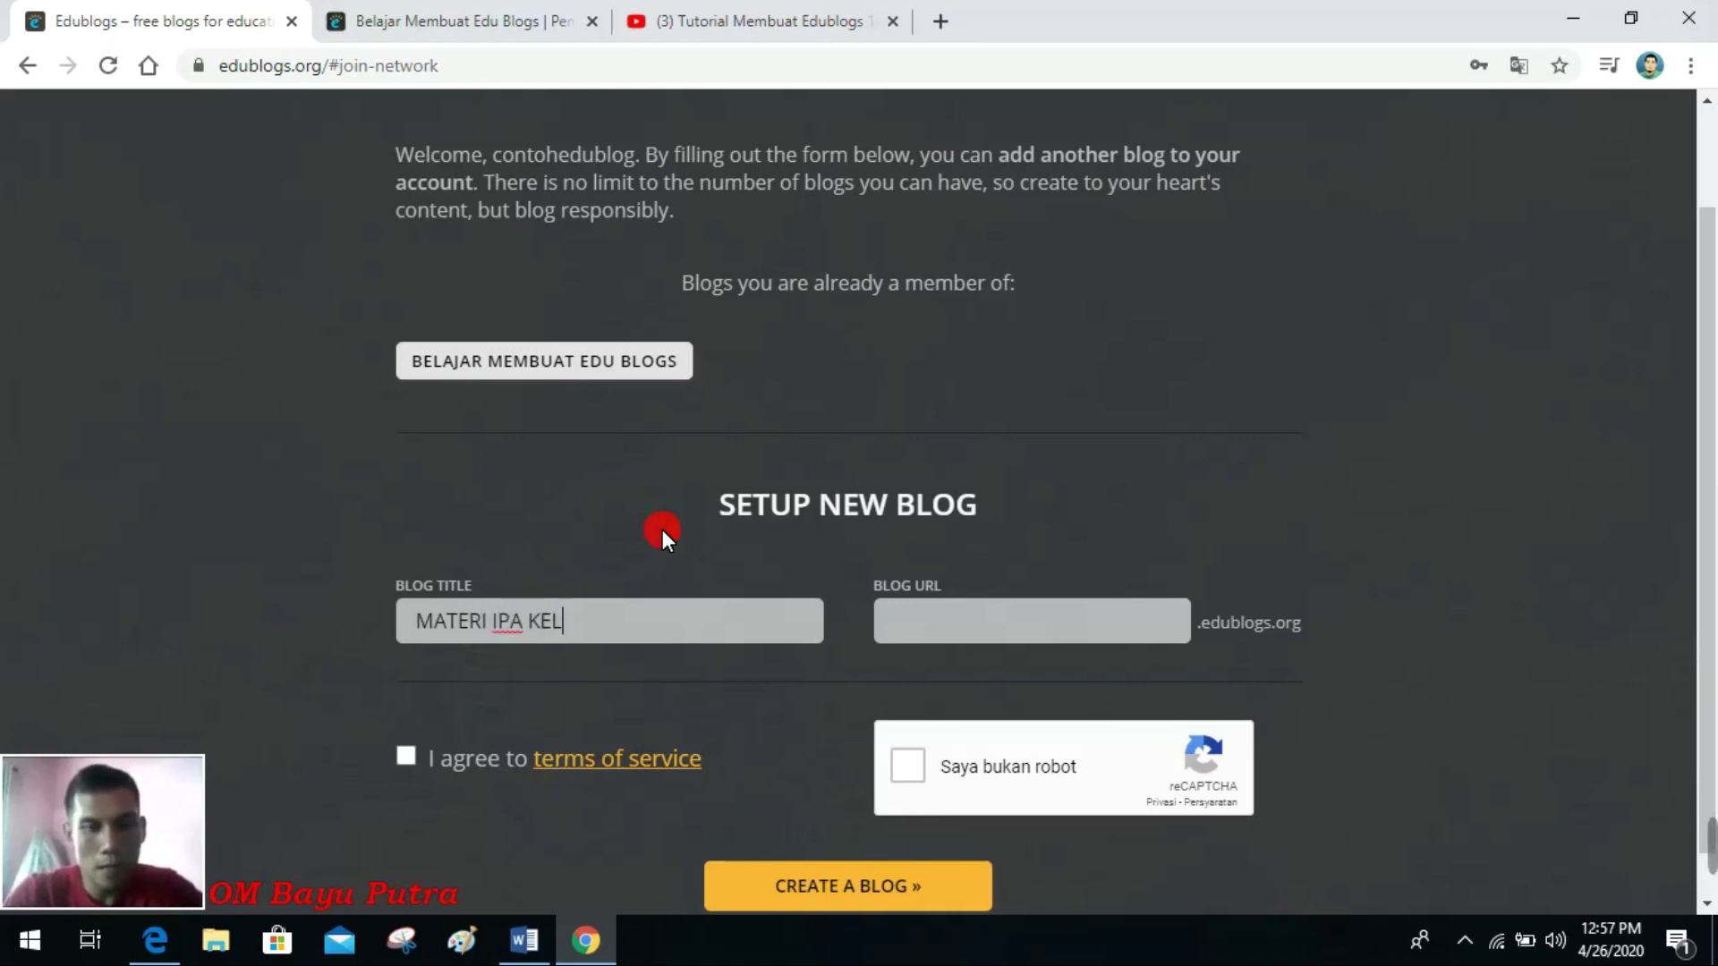
pyautogui.write('AS IXA')
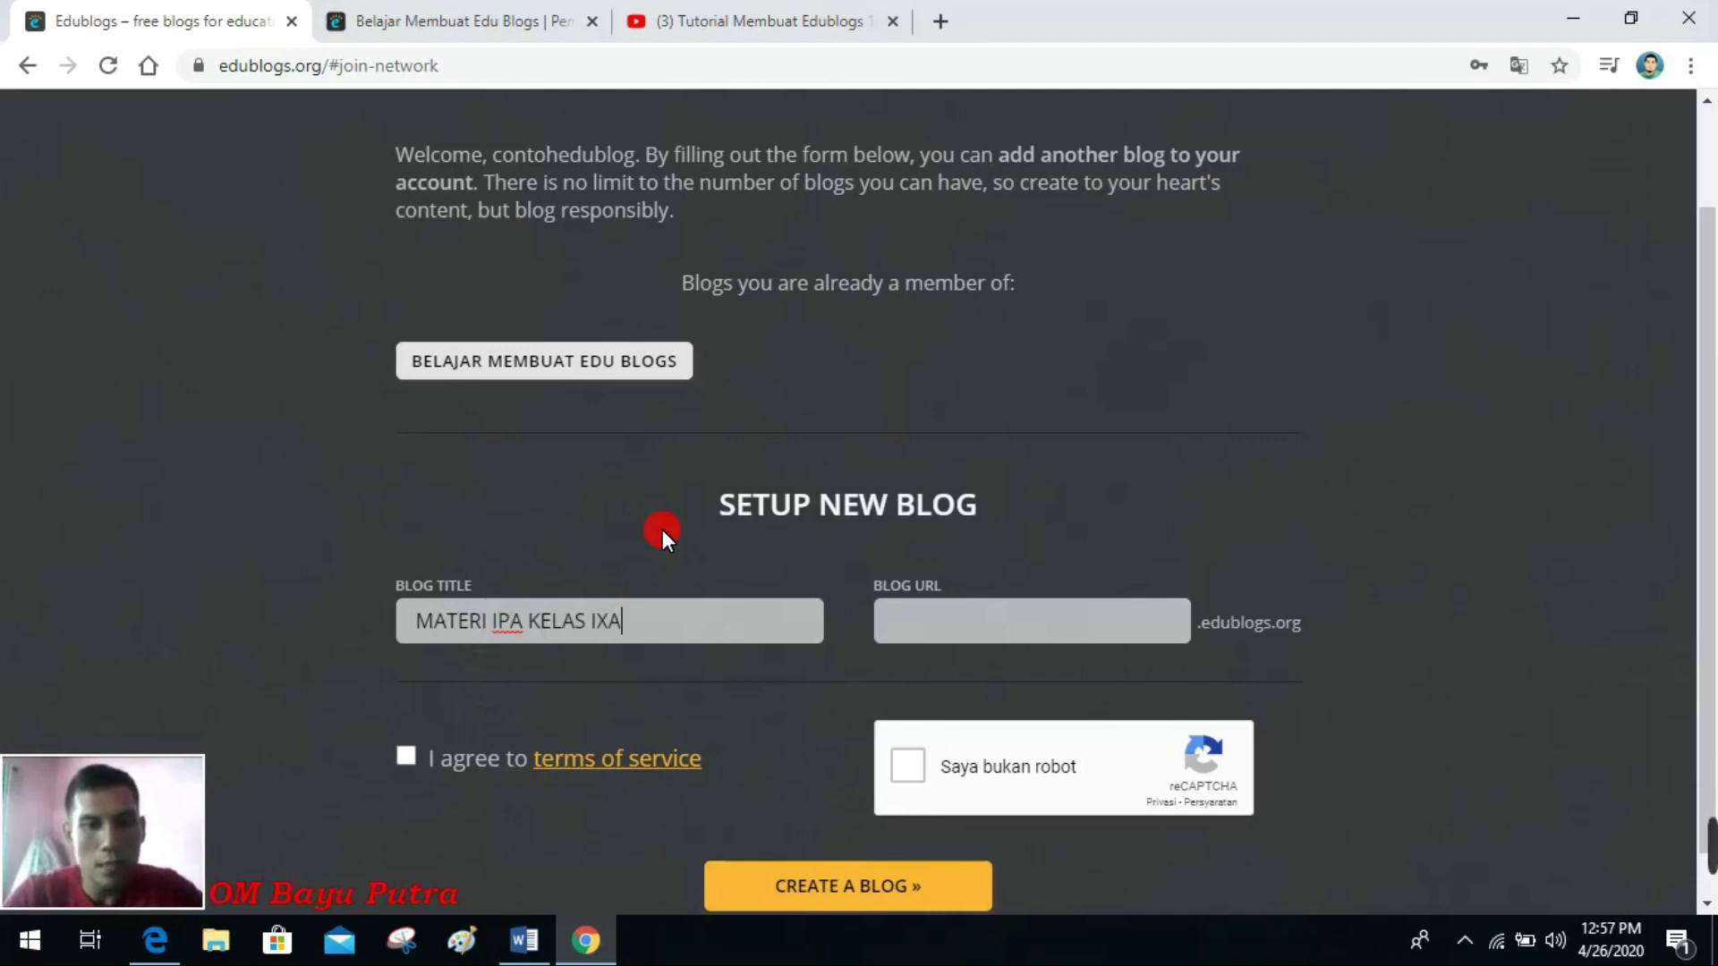
pyautogui.click(956, 623)
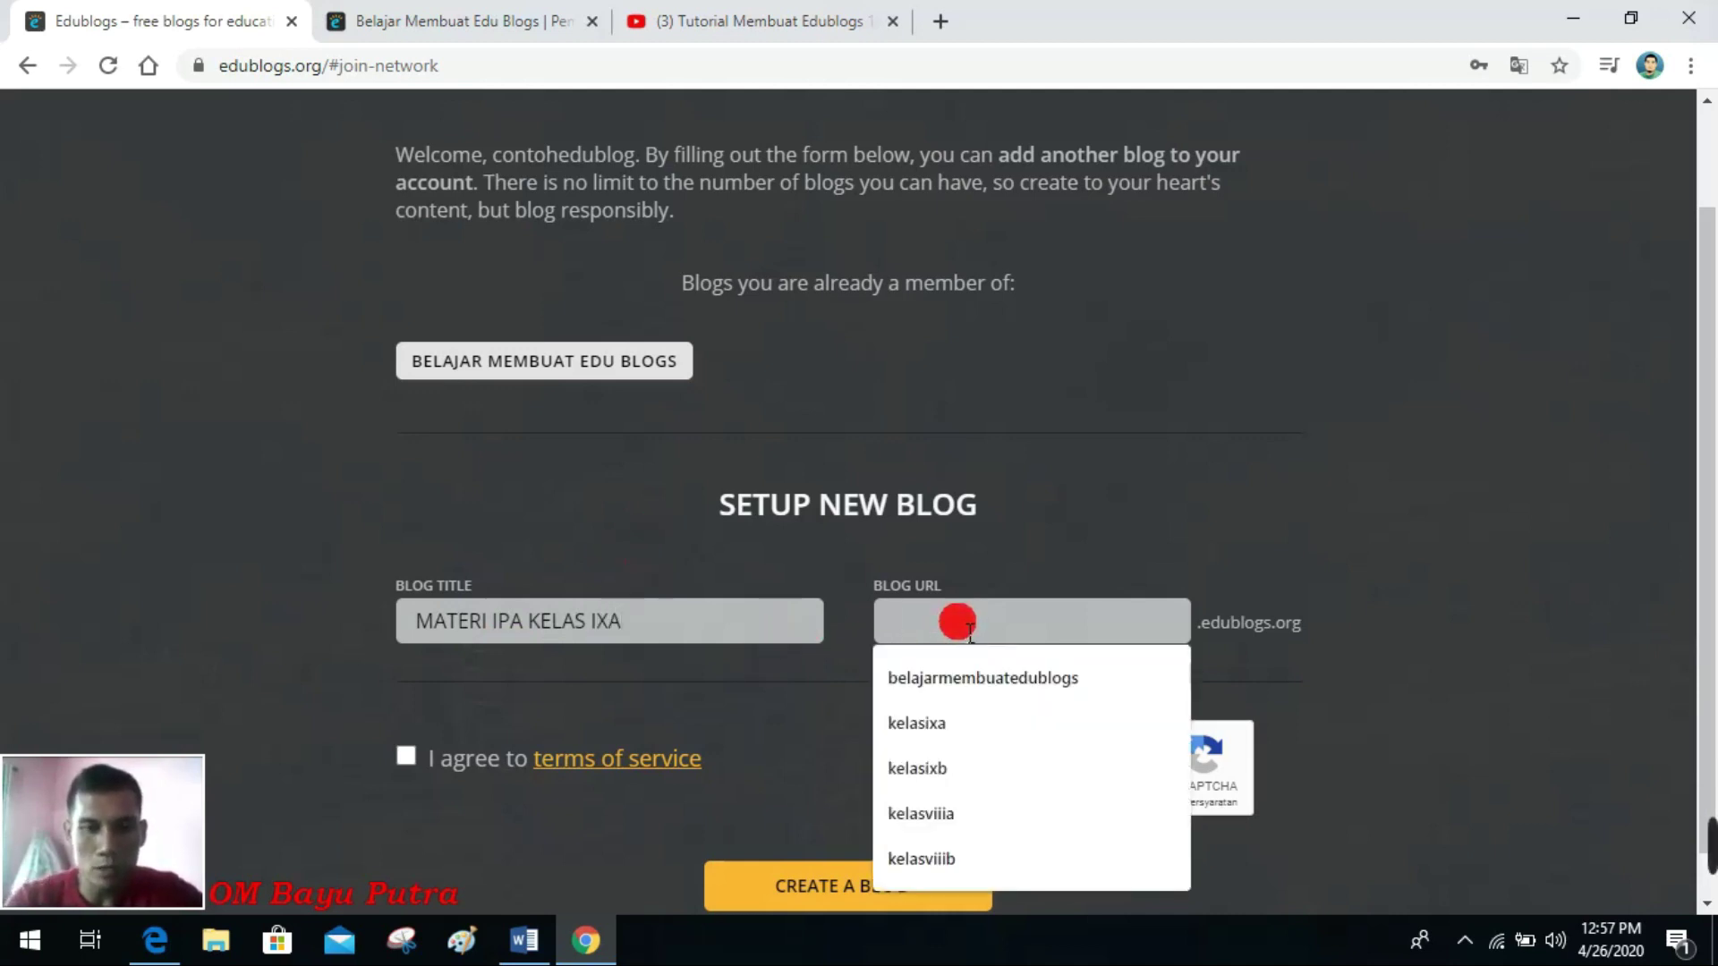
pyautogui.write('kelas')
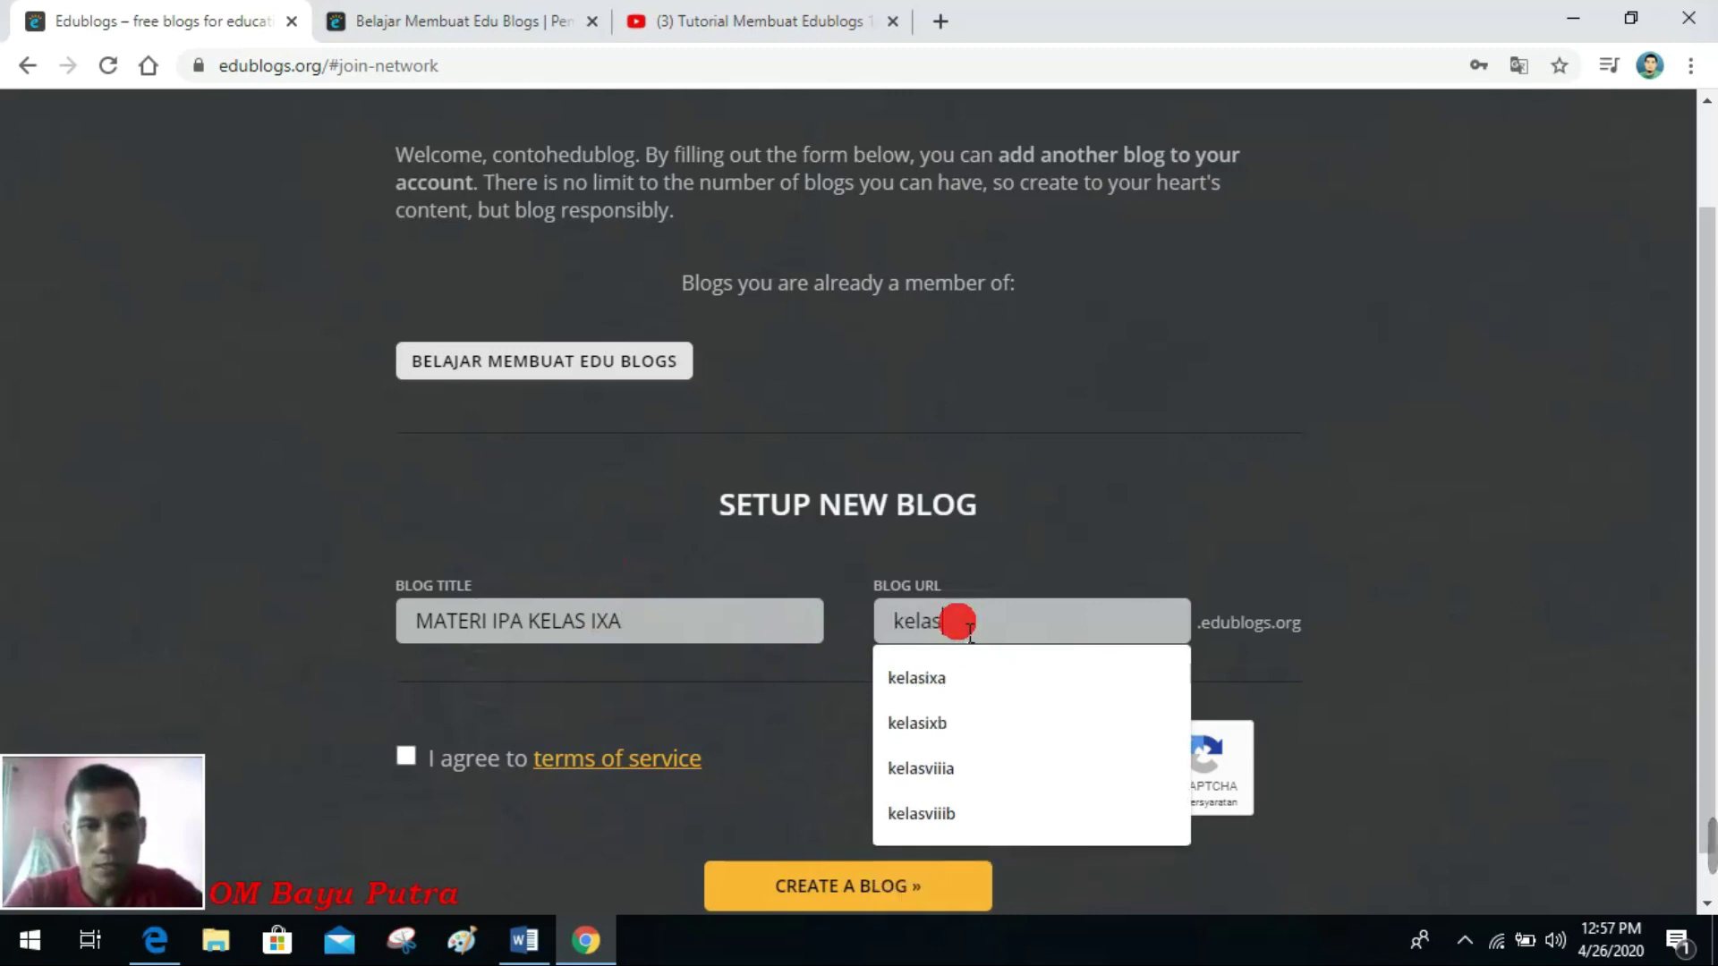
pyautogui.write('ix')
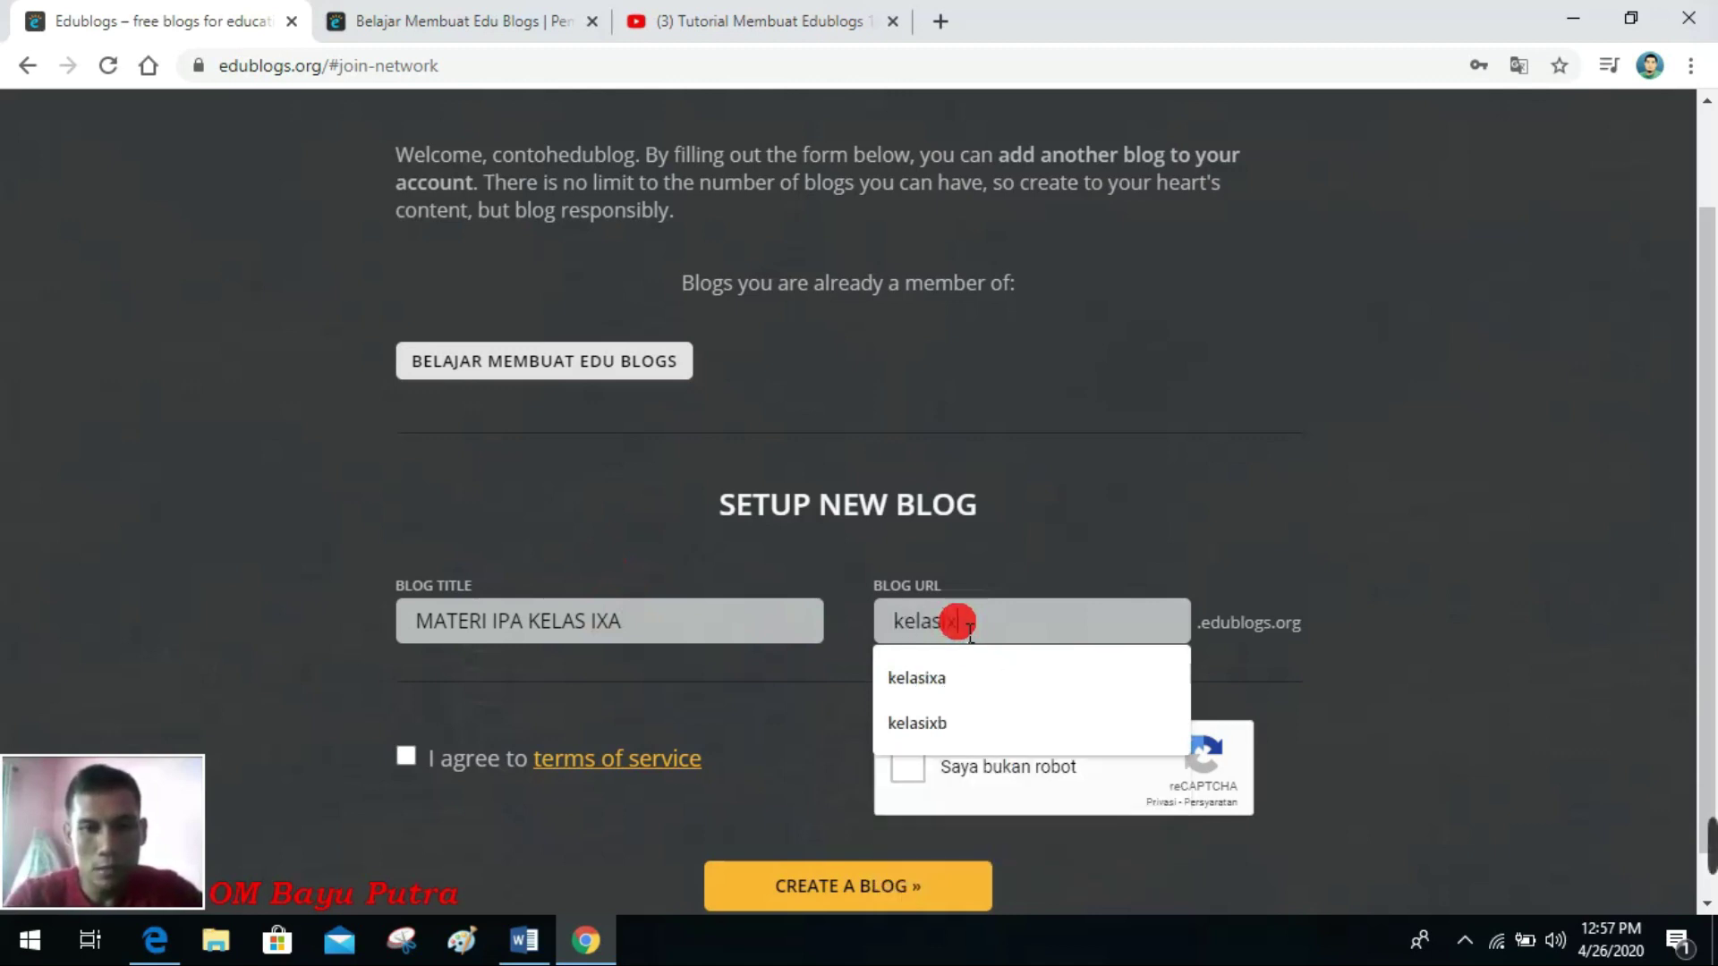
pyautogui.write('a')
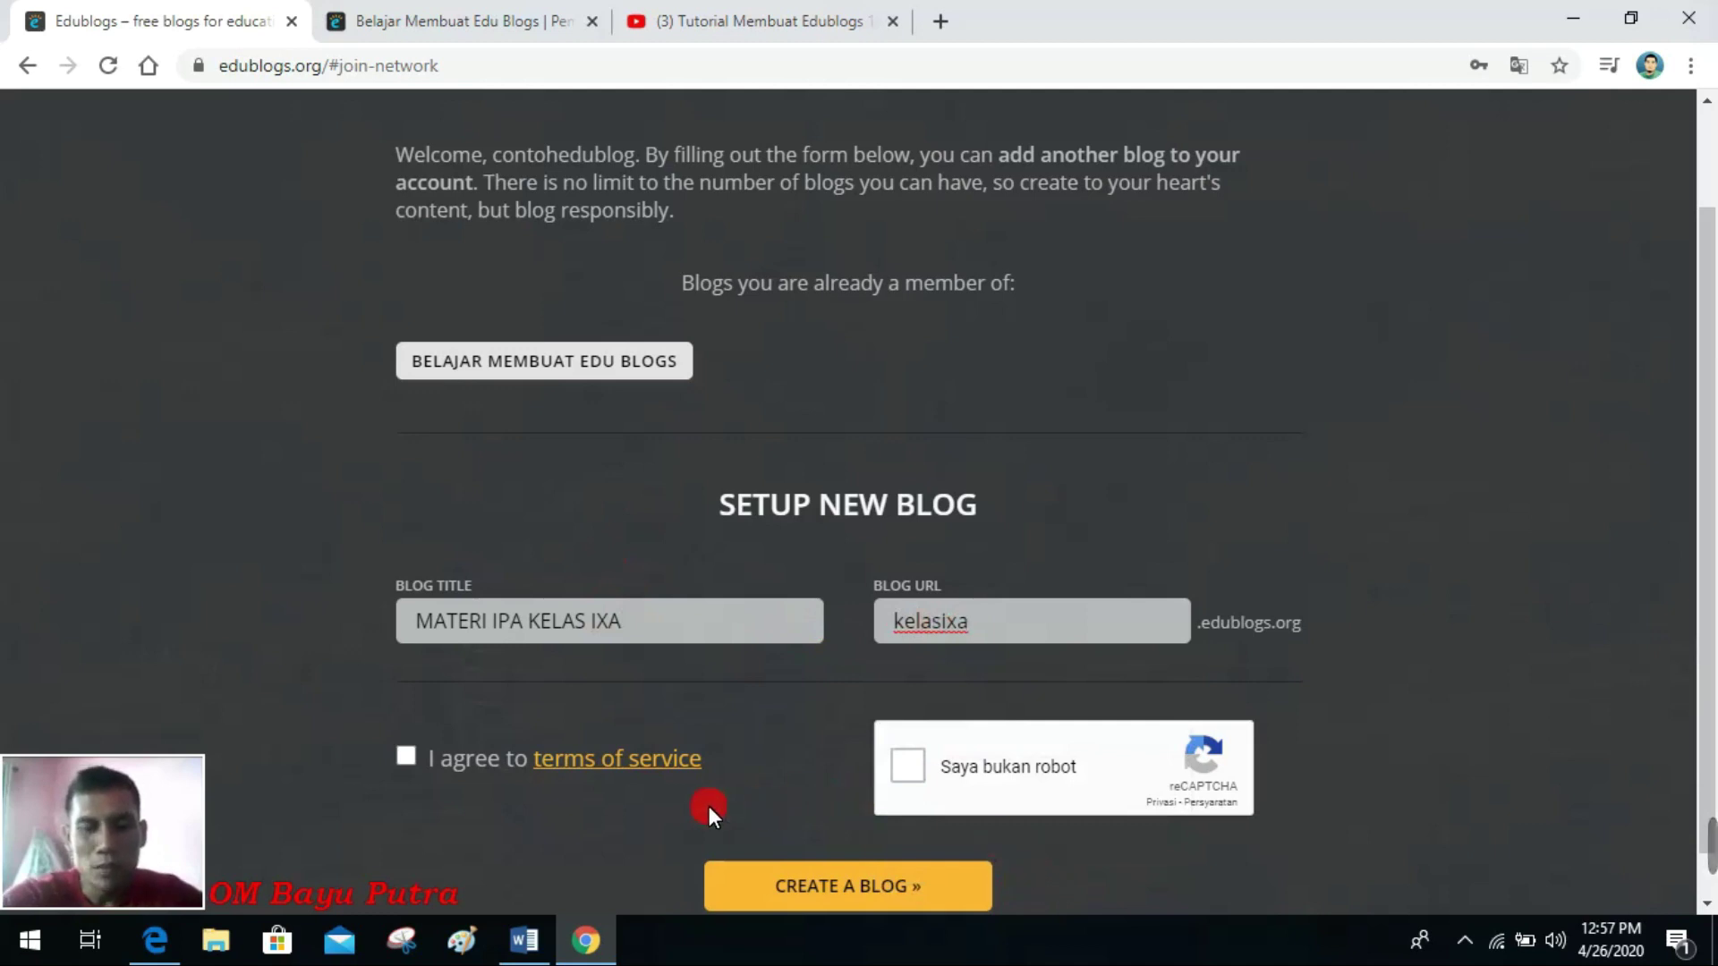
# Step: Agree to the terms of service and complete the reCAPTCHA picture check to submit the new-blog form
pyautogui.scroll(-1, 691, 807)
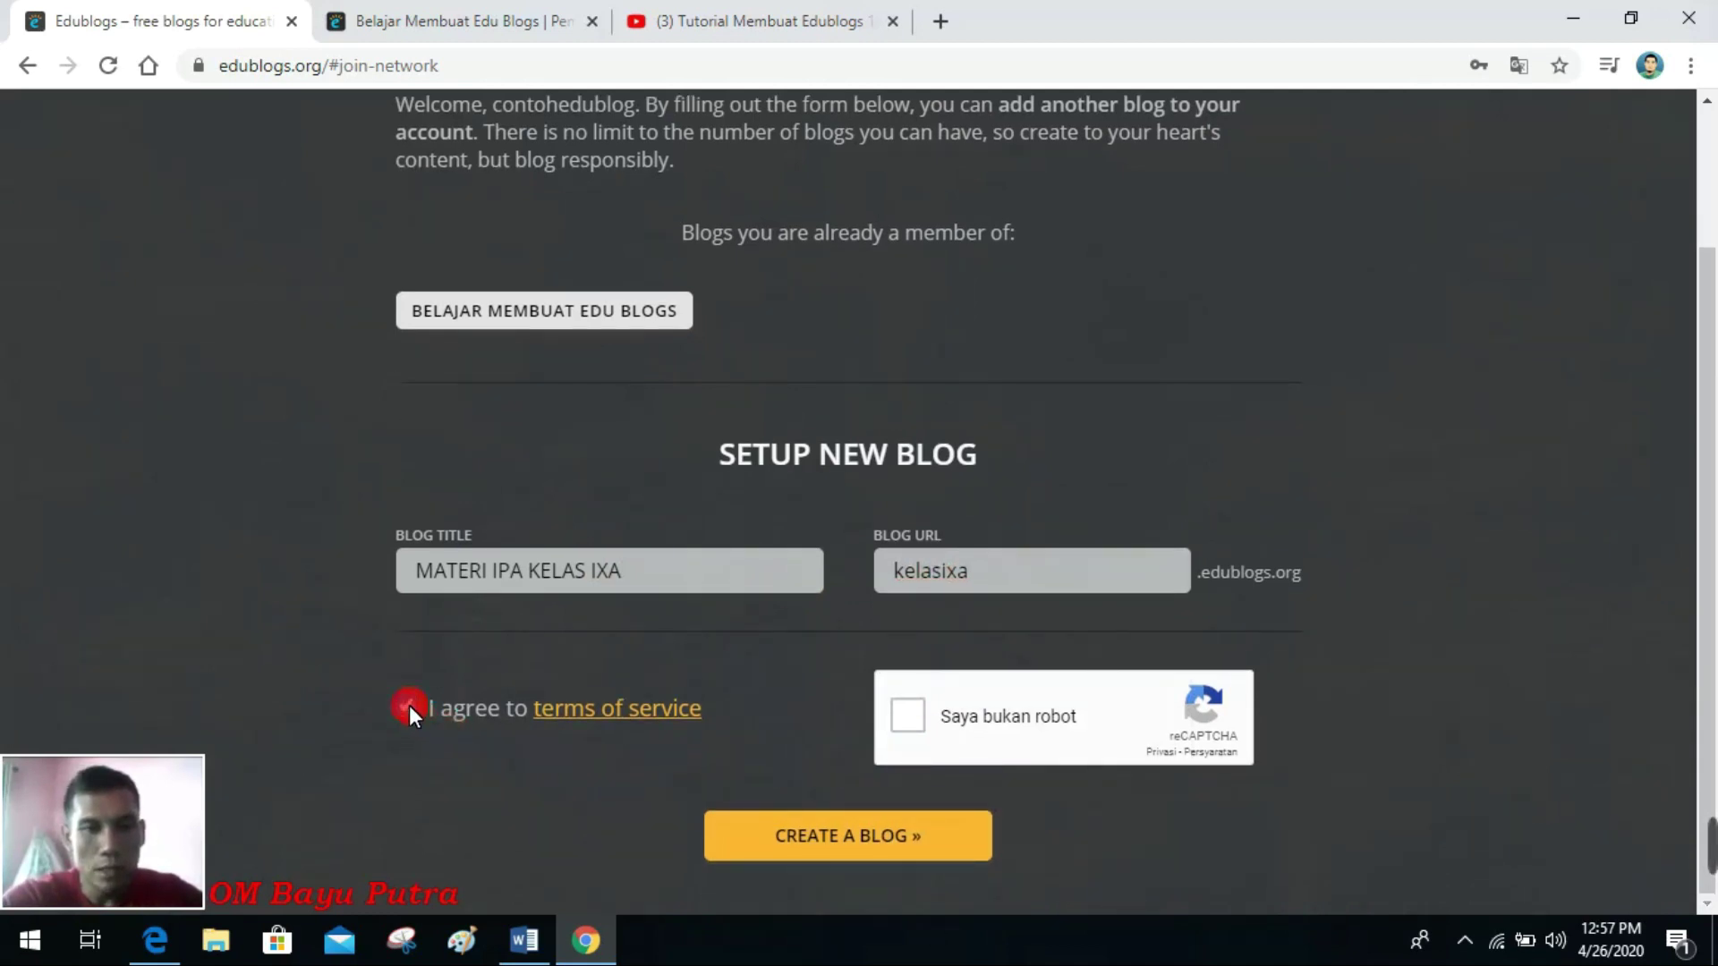
pyautogui.click(915, 718)
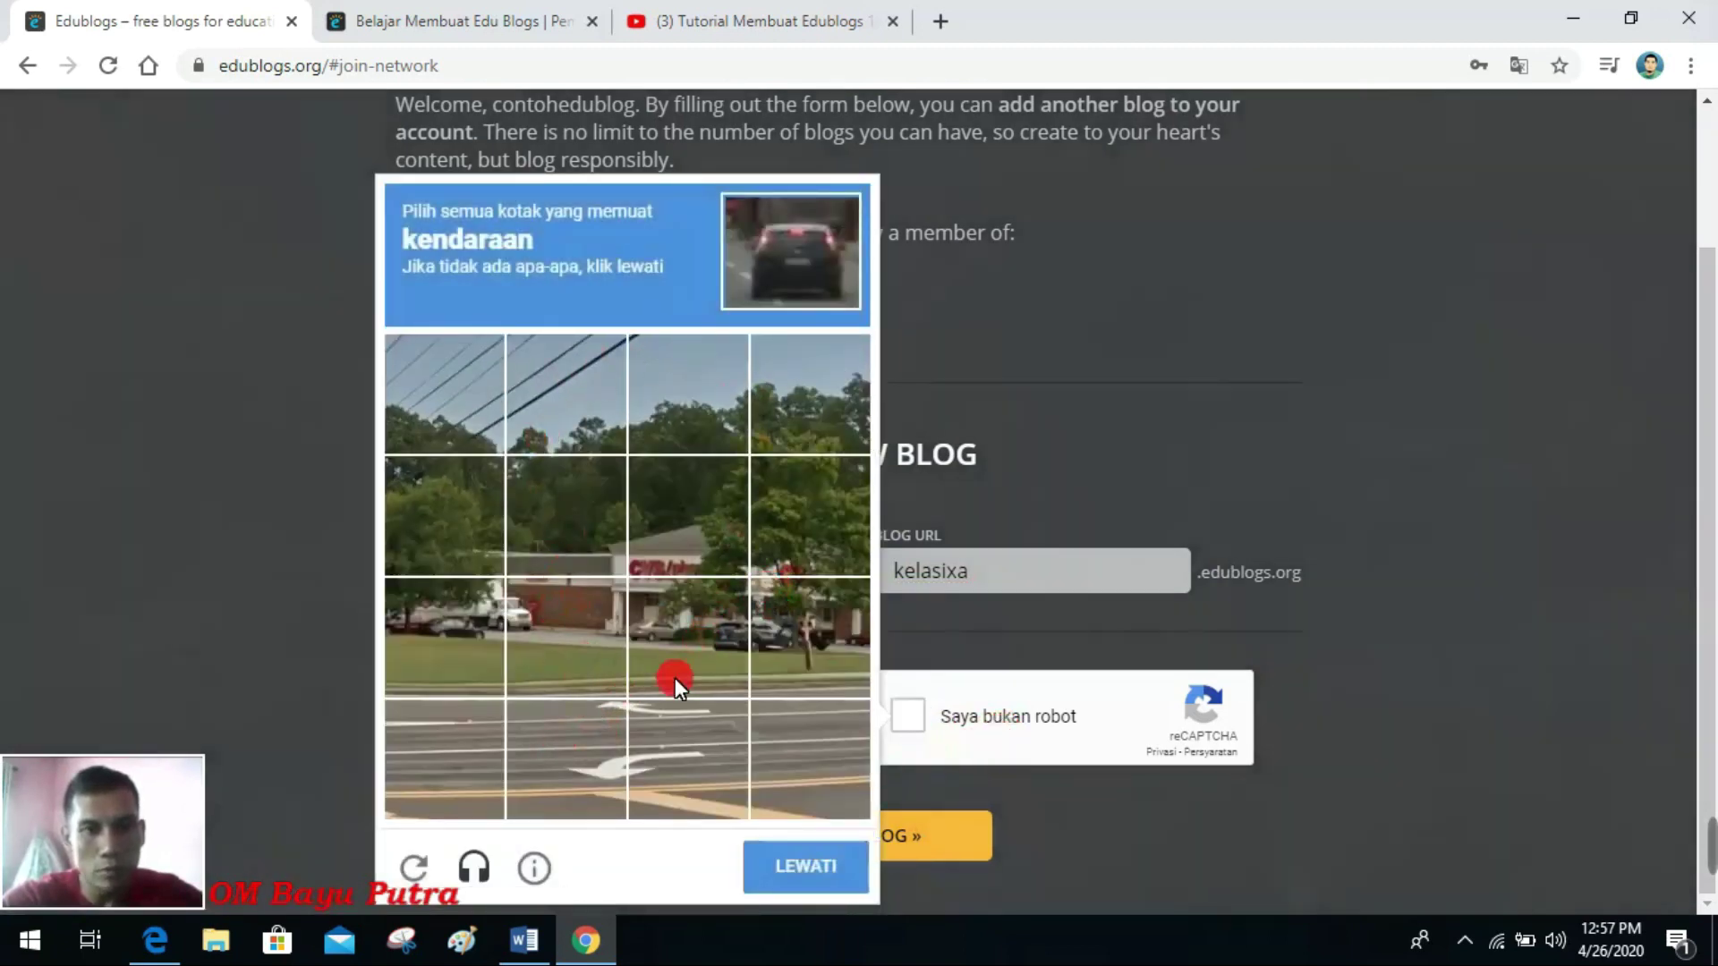
pyautogui.click(698, 644)
pyautogui.click(798, 626)
pyautogui.click(570, 608)
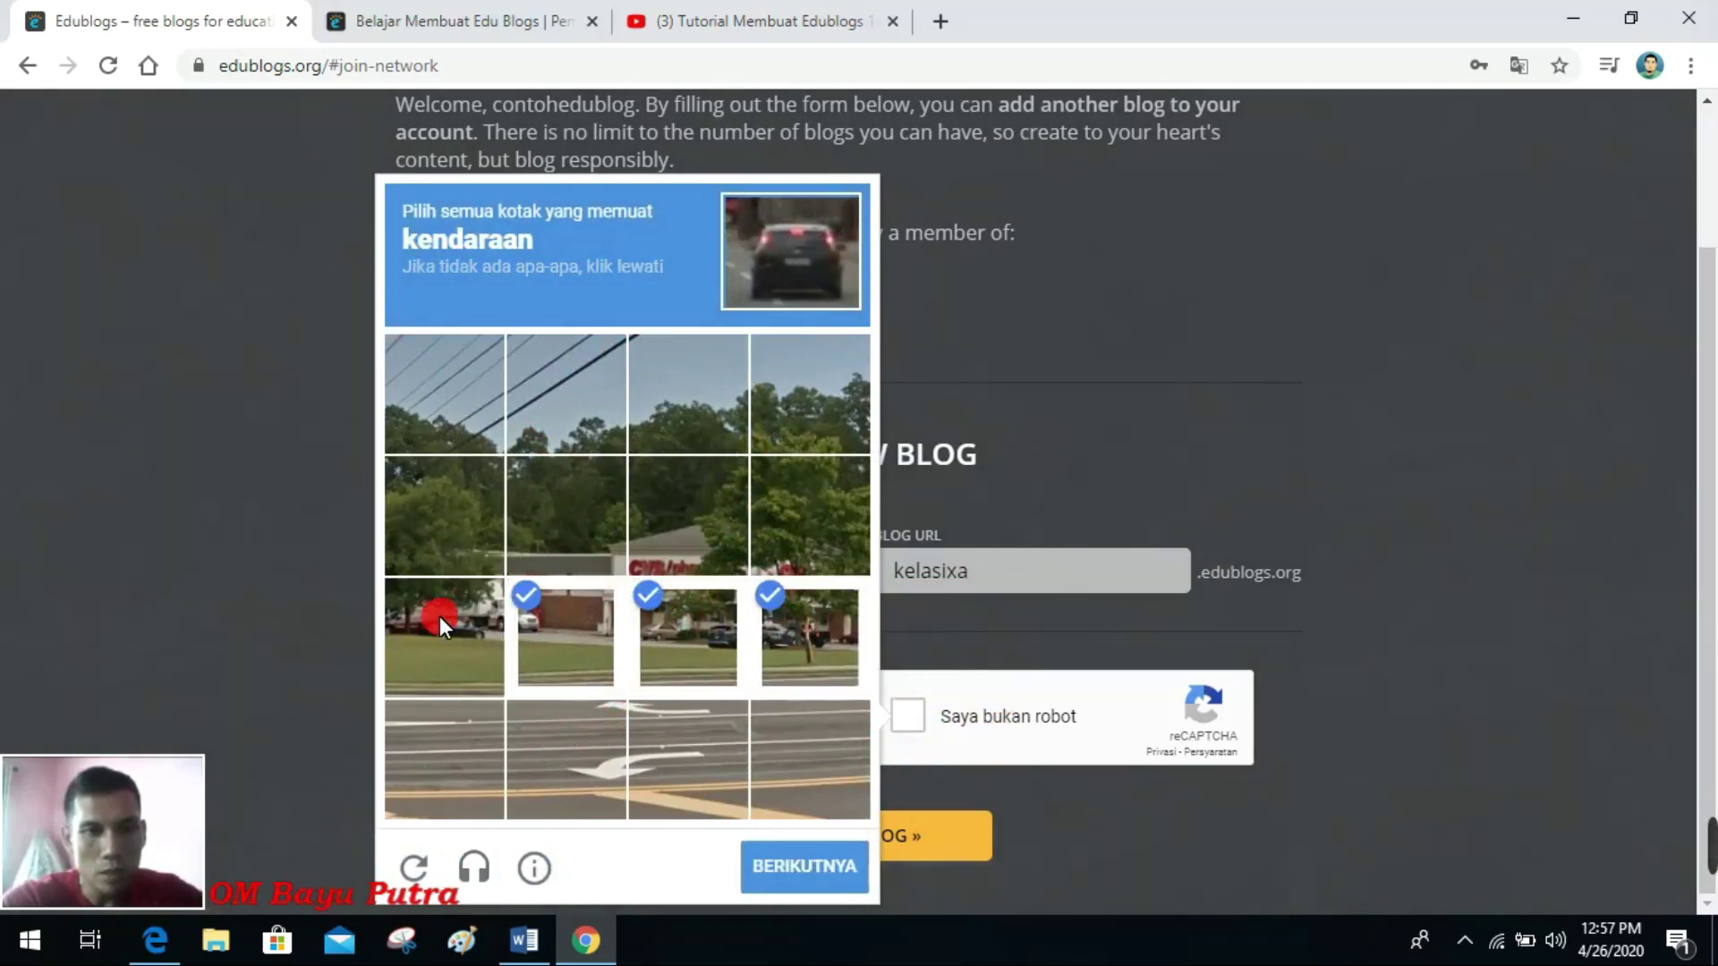
pyautogui.click(438, 615)
pyautogui.click(769, 859)
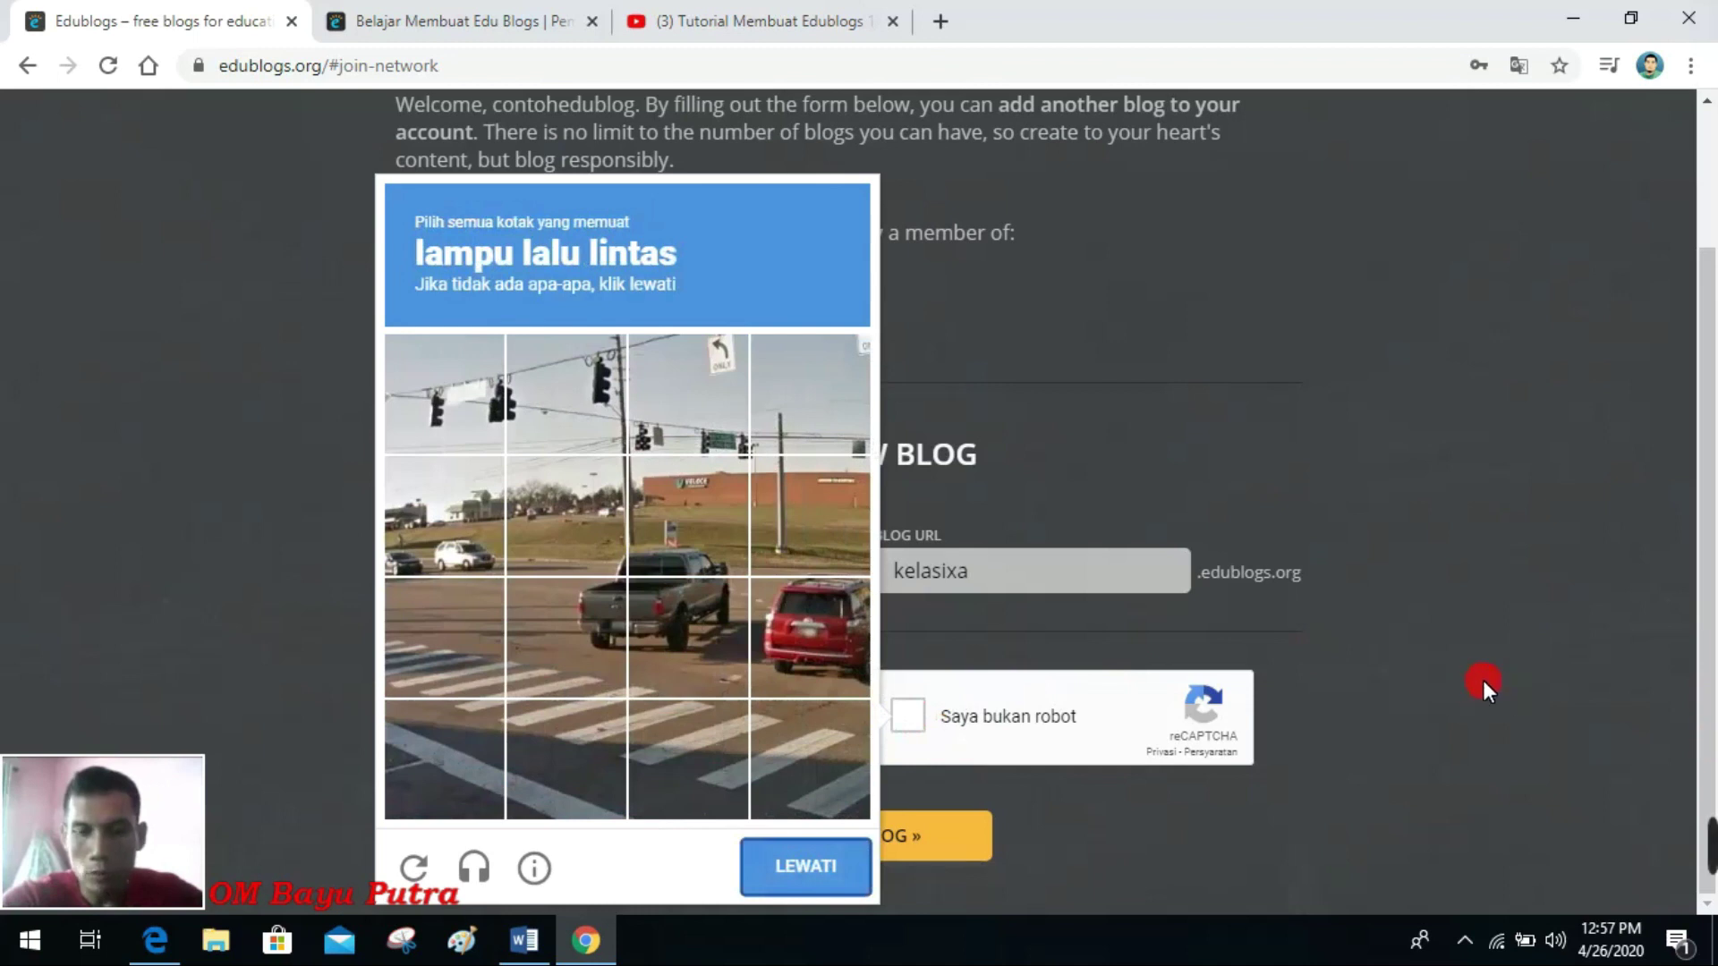
pyautogui.moveTo(1713, 846)
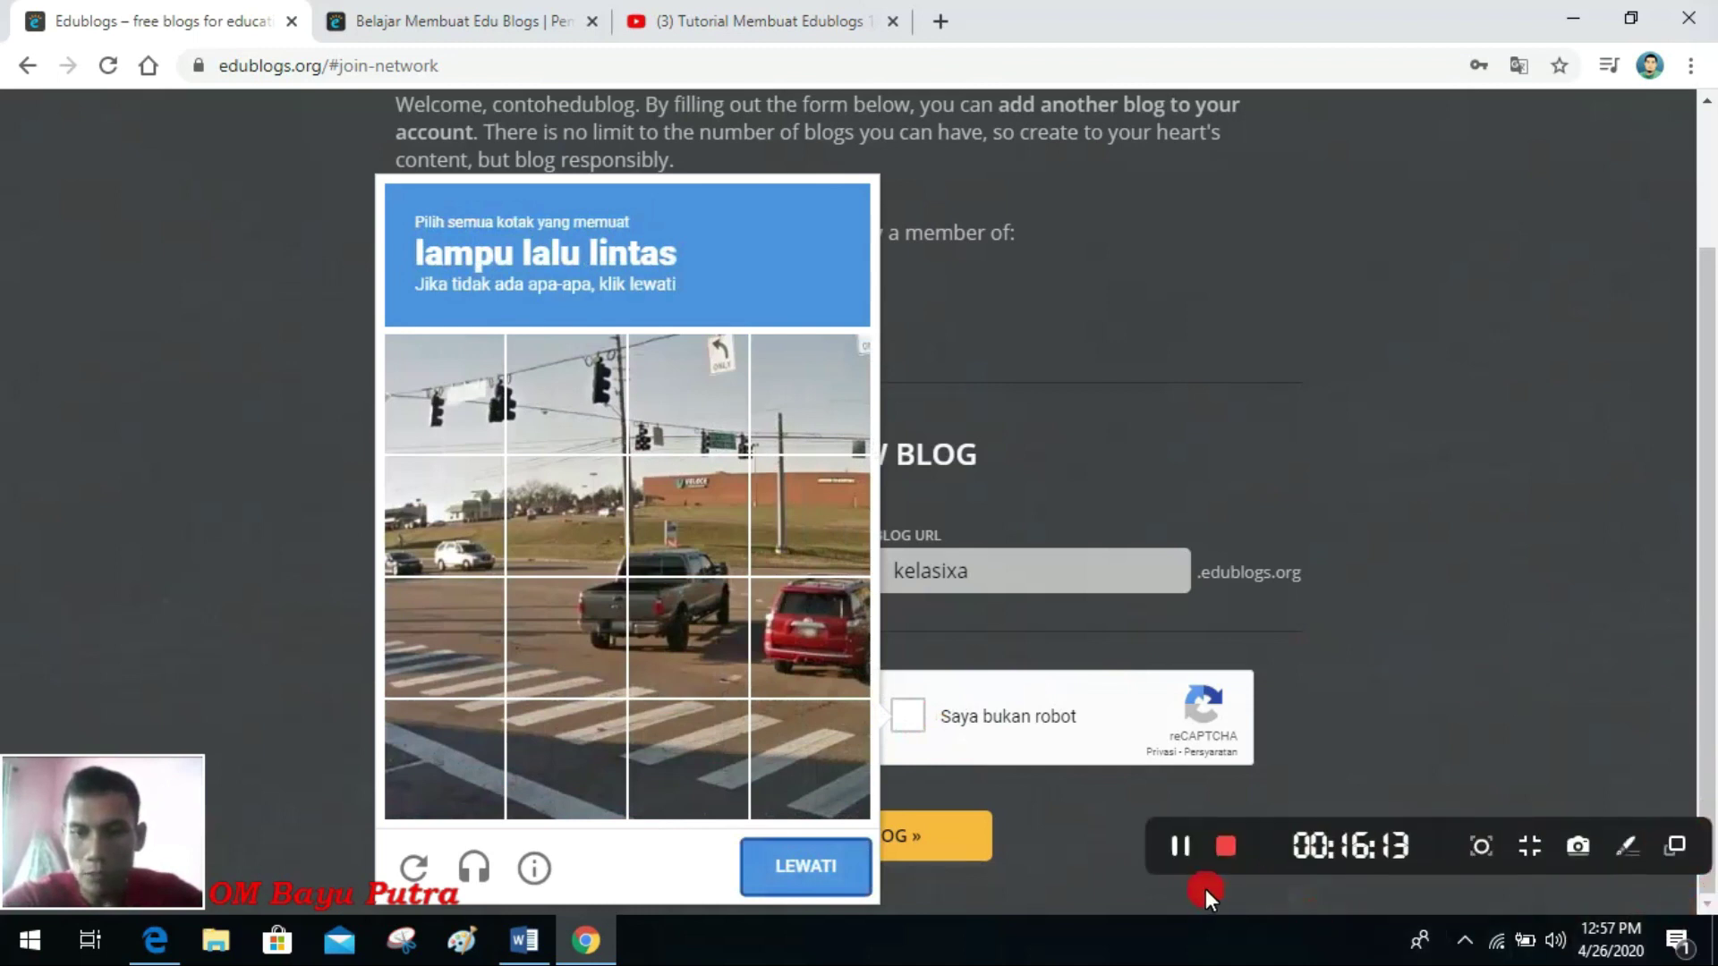
pyautogui.click(1173, 847)
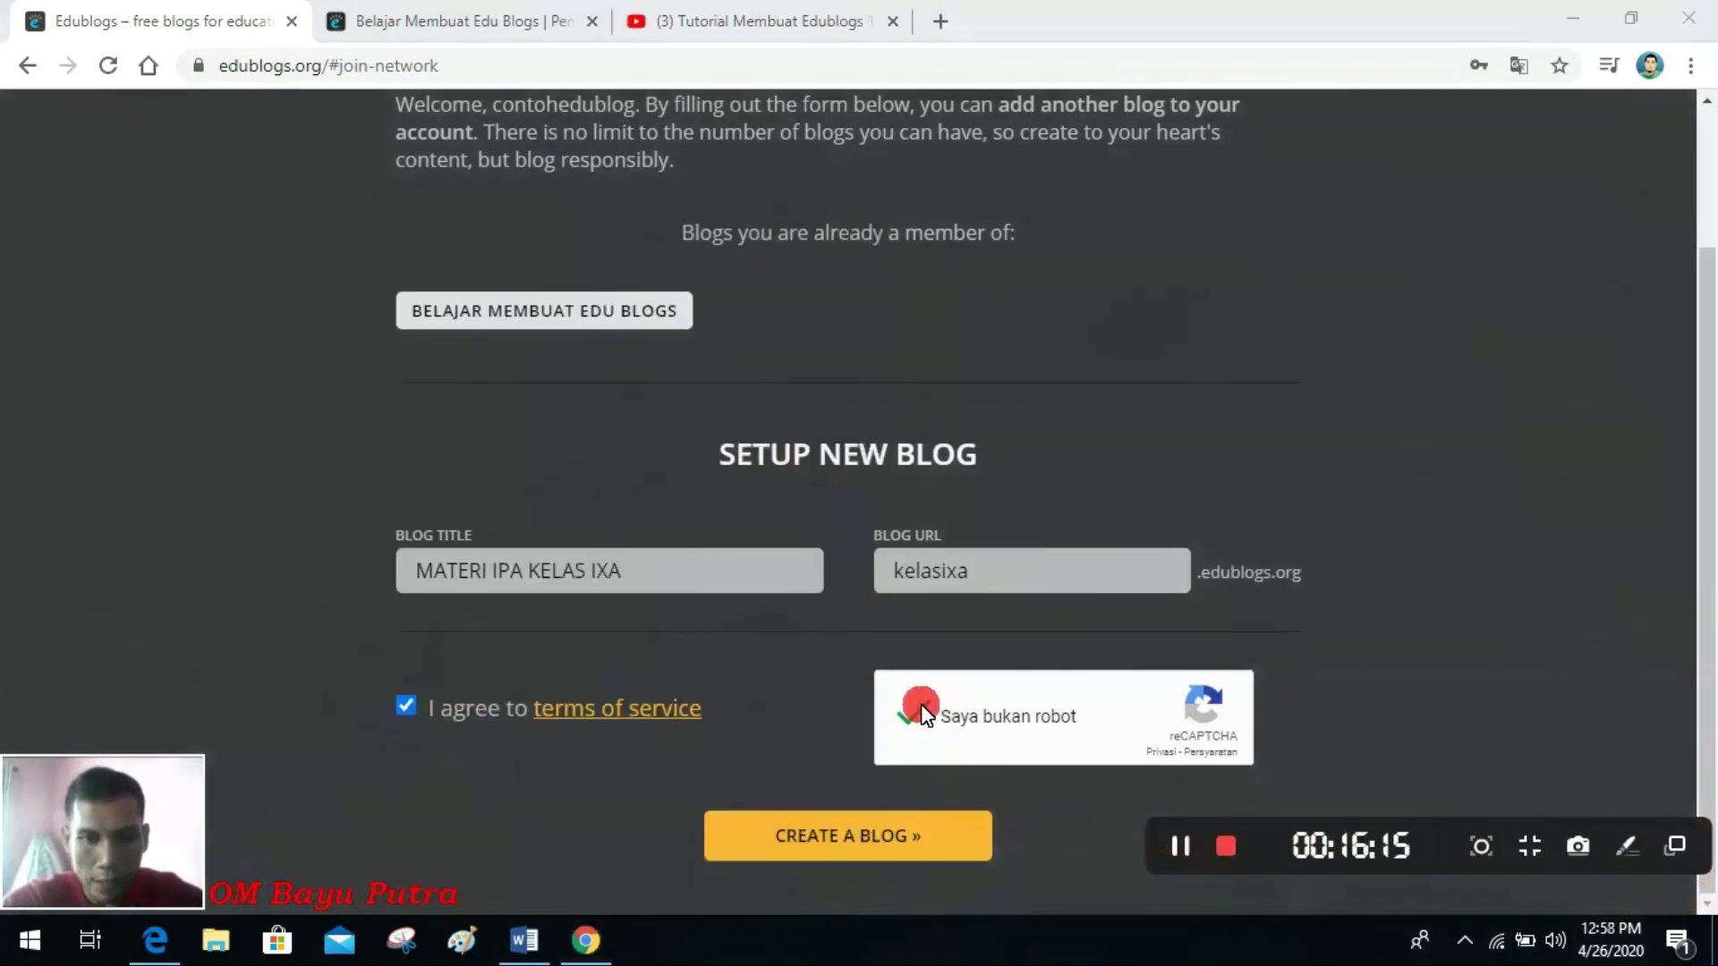
pyautogui.click(869, 847)
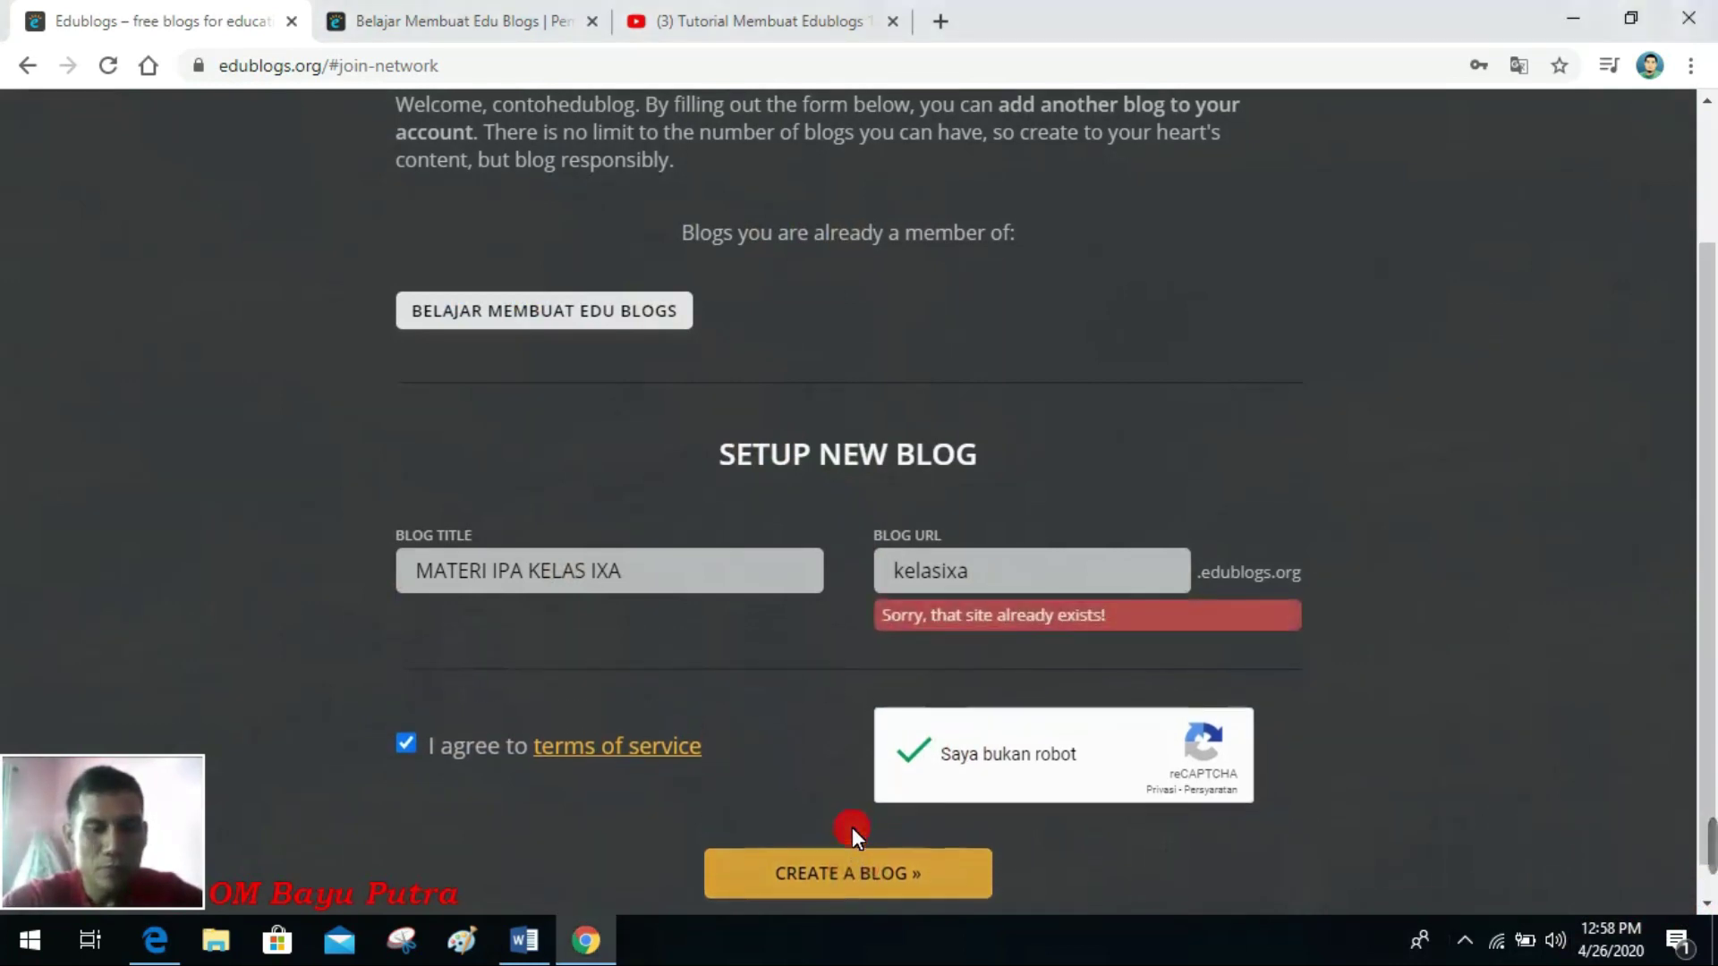
# Step: Change the blog URL to kelasixaa and create the blog
pyautogui.click(1004, 587)
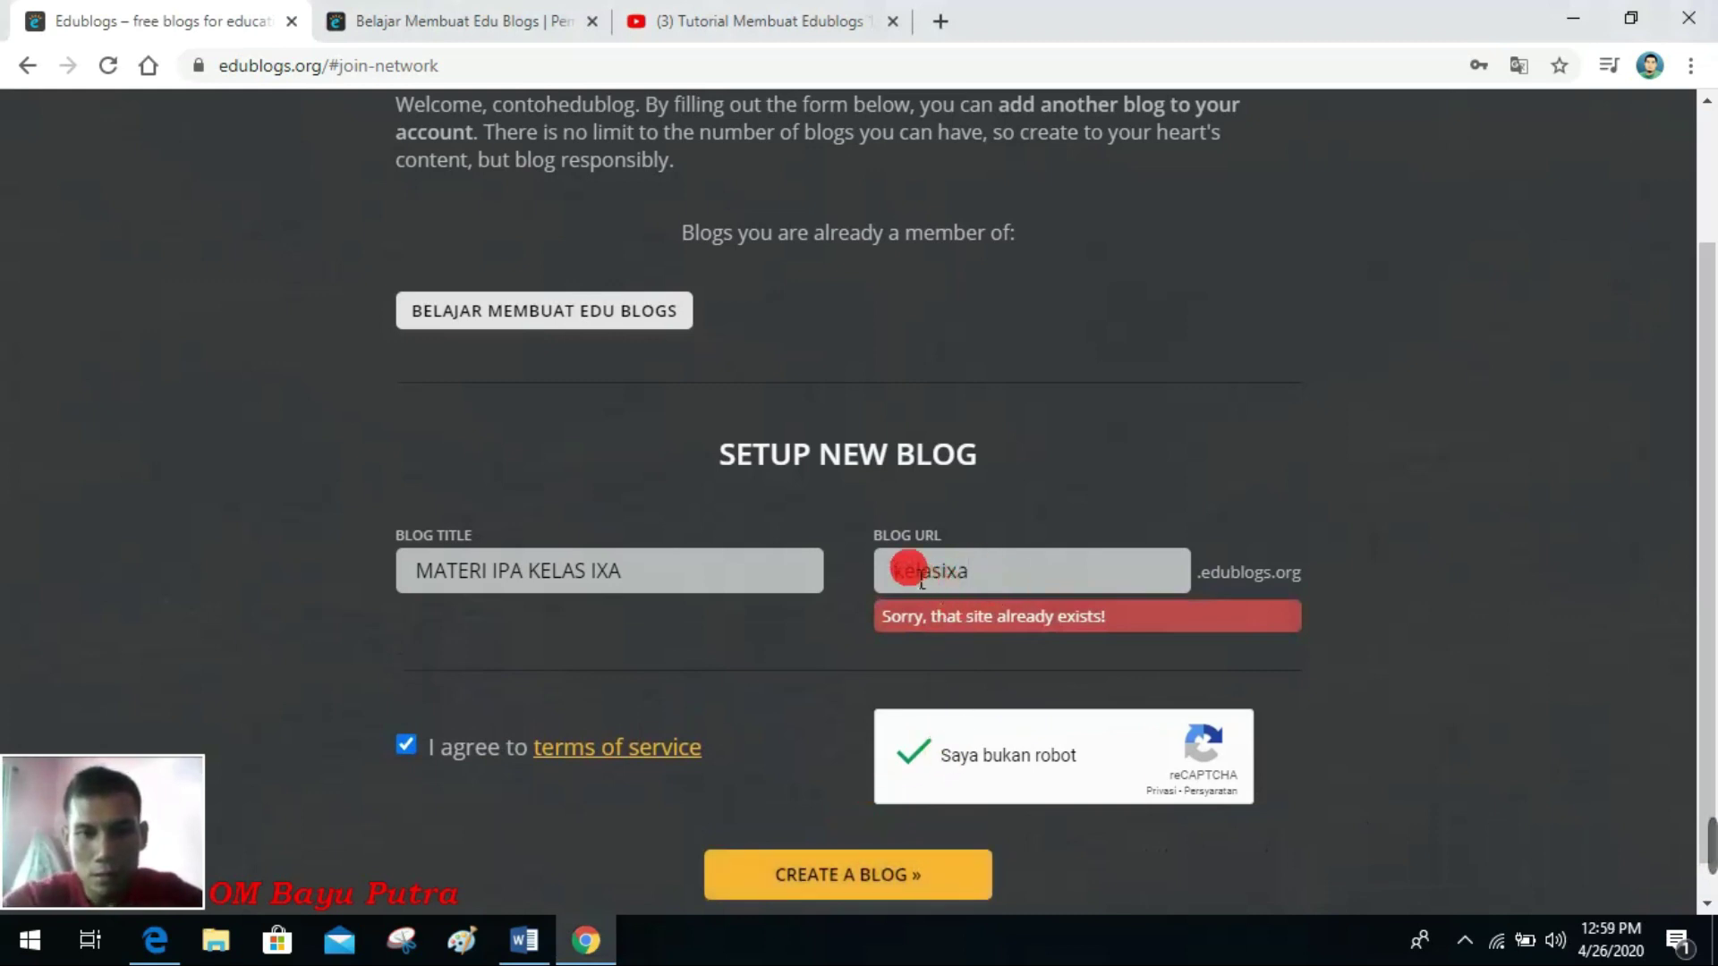
pyautogui.click(897, 574)
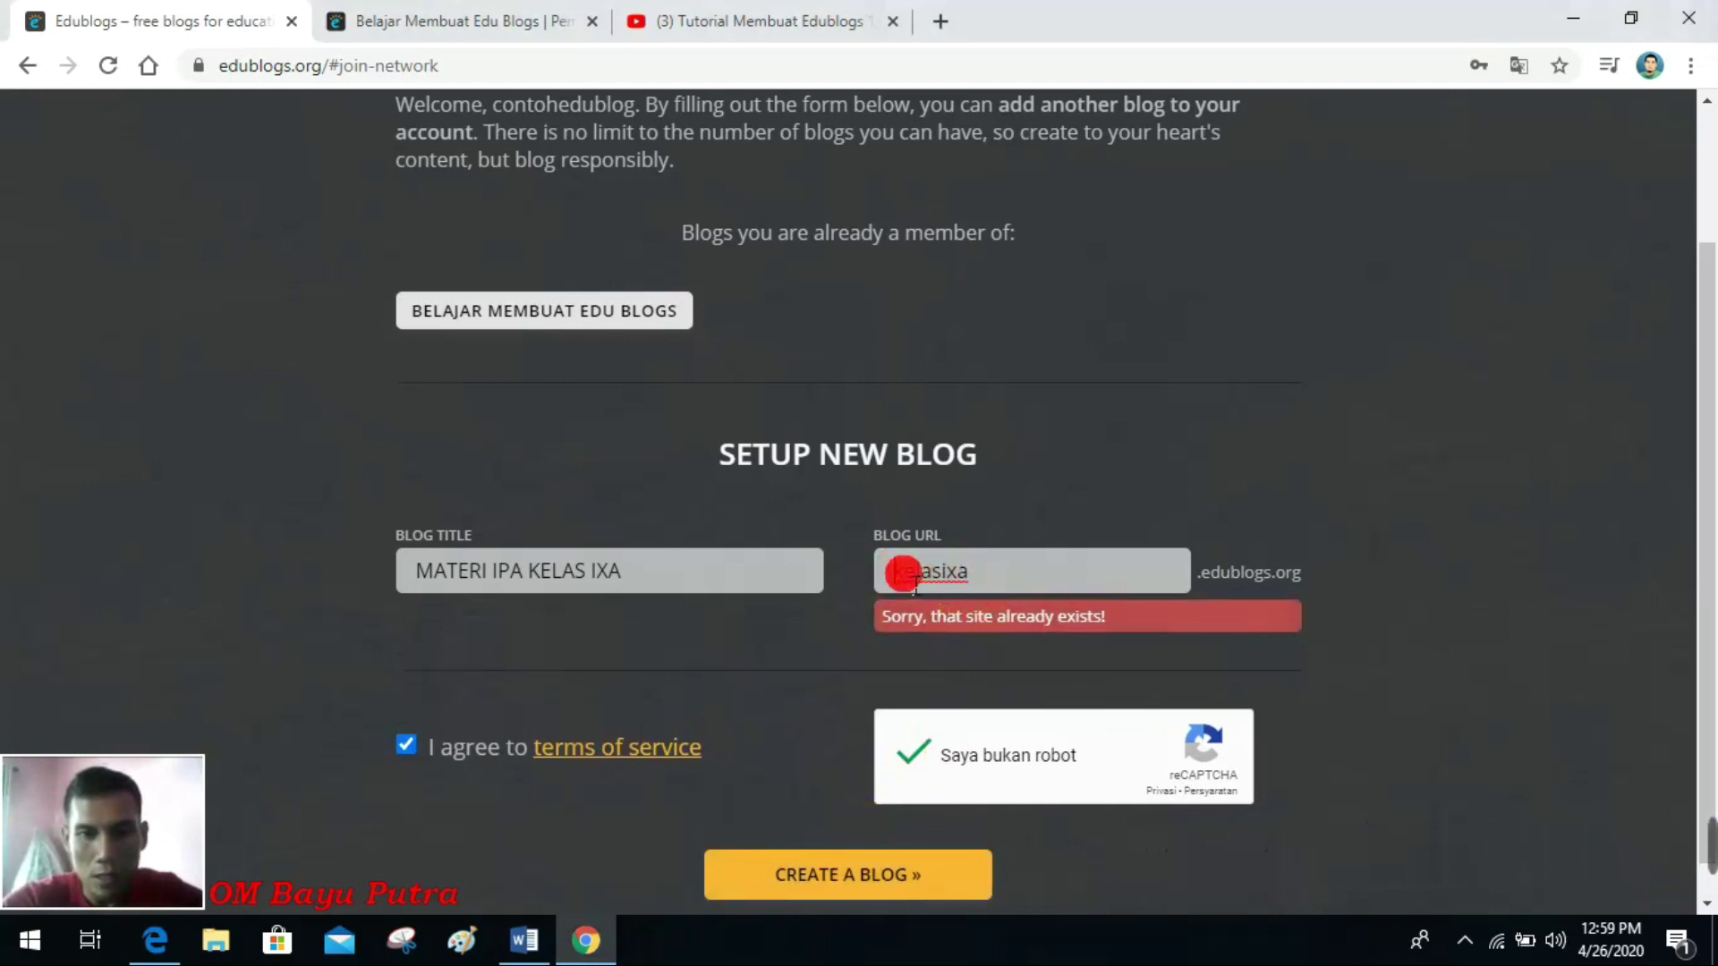
pyautogui.click(968, 572)
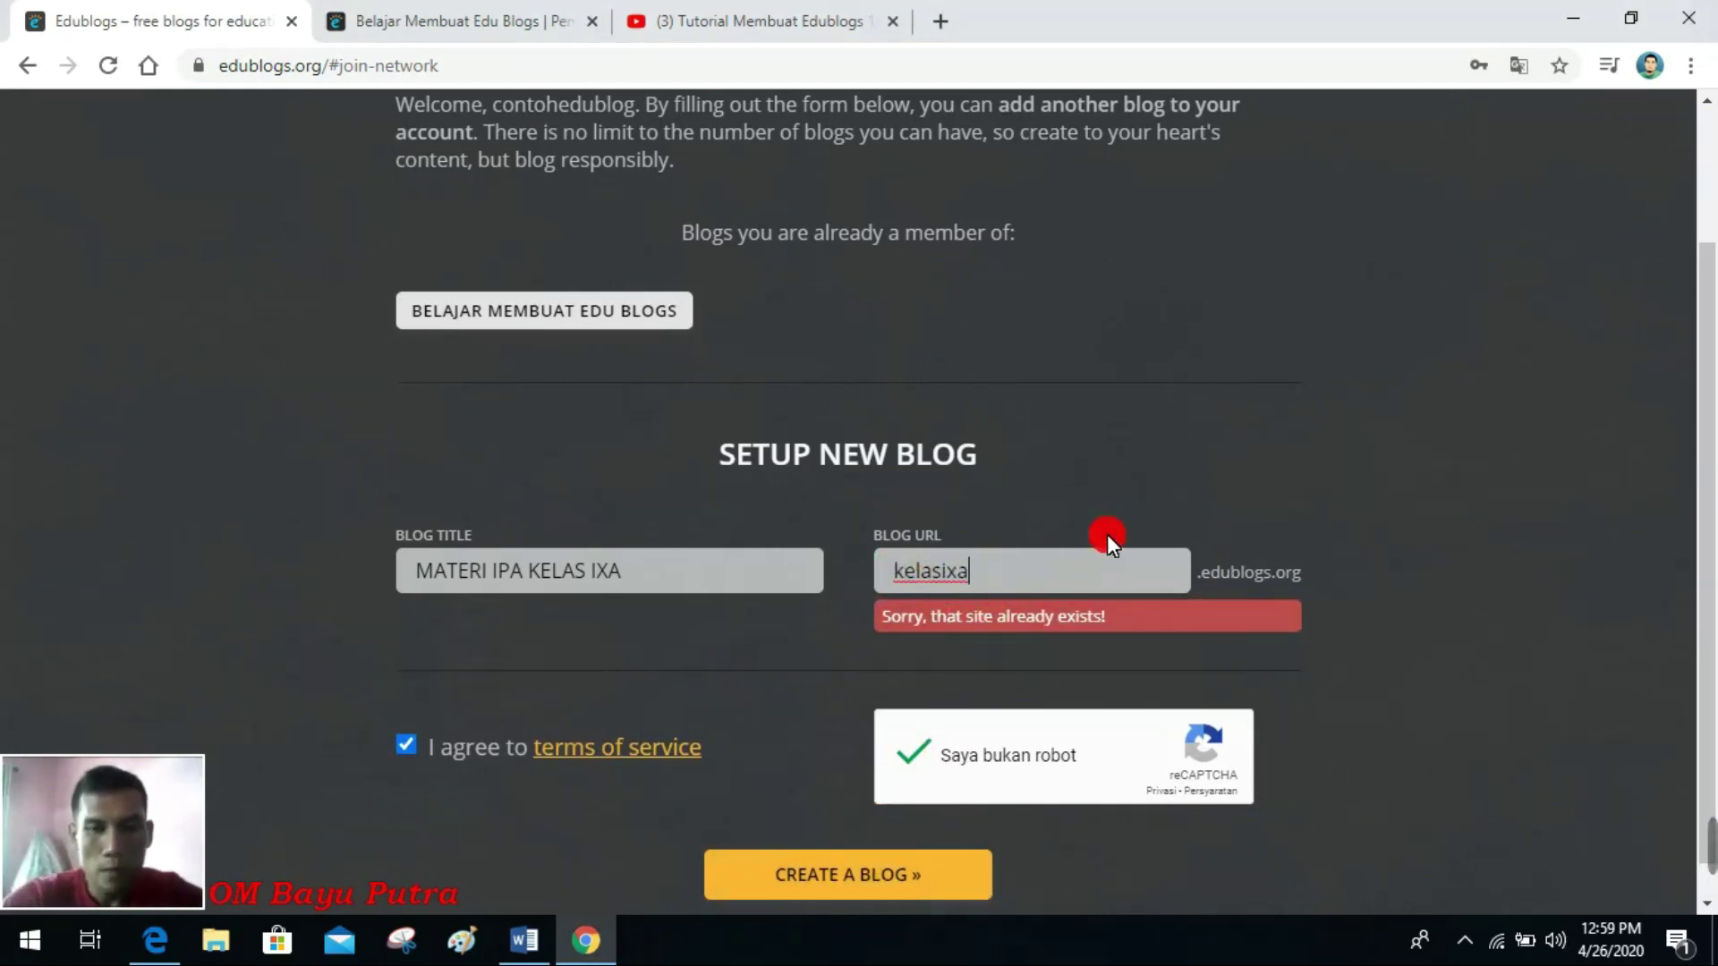
pyautogui.write('a')
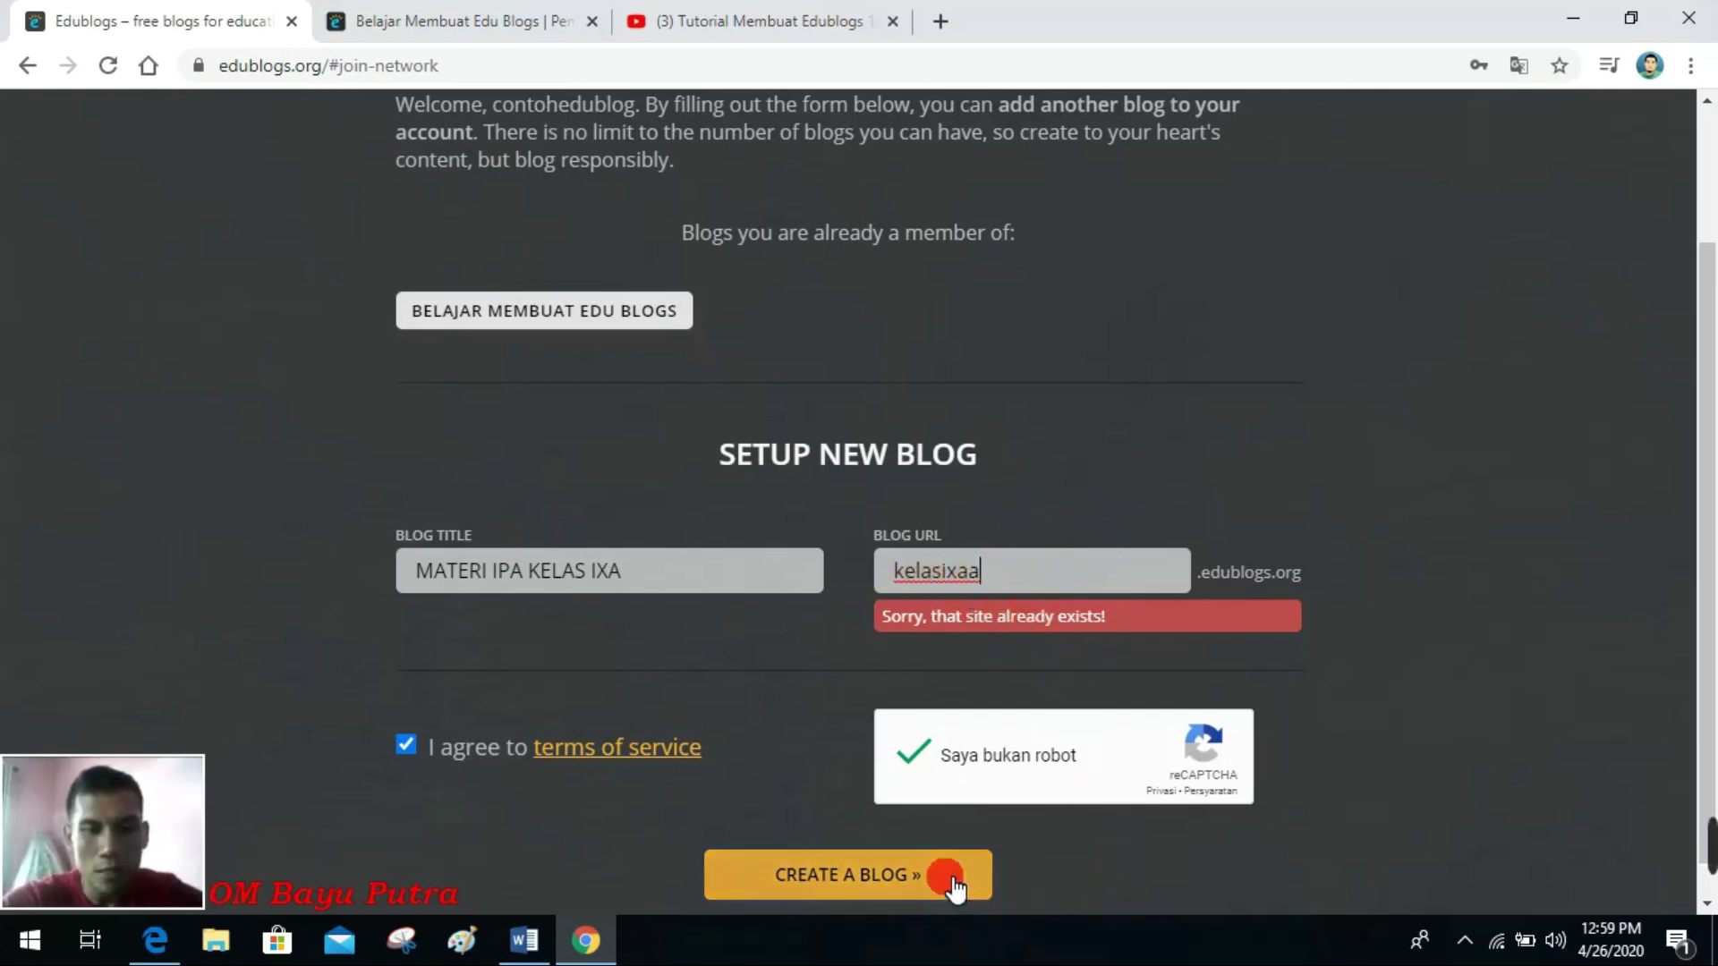
pyautogui.click(920, 874)
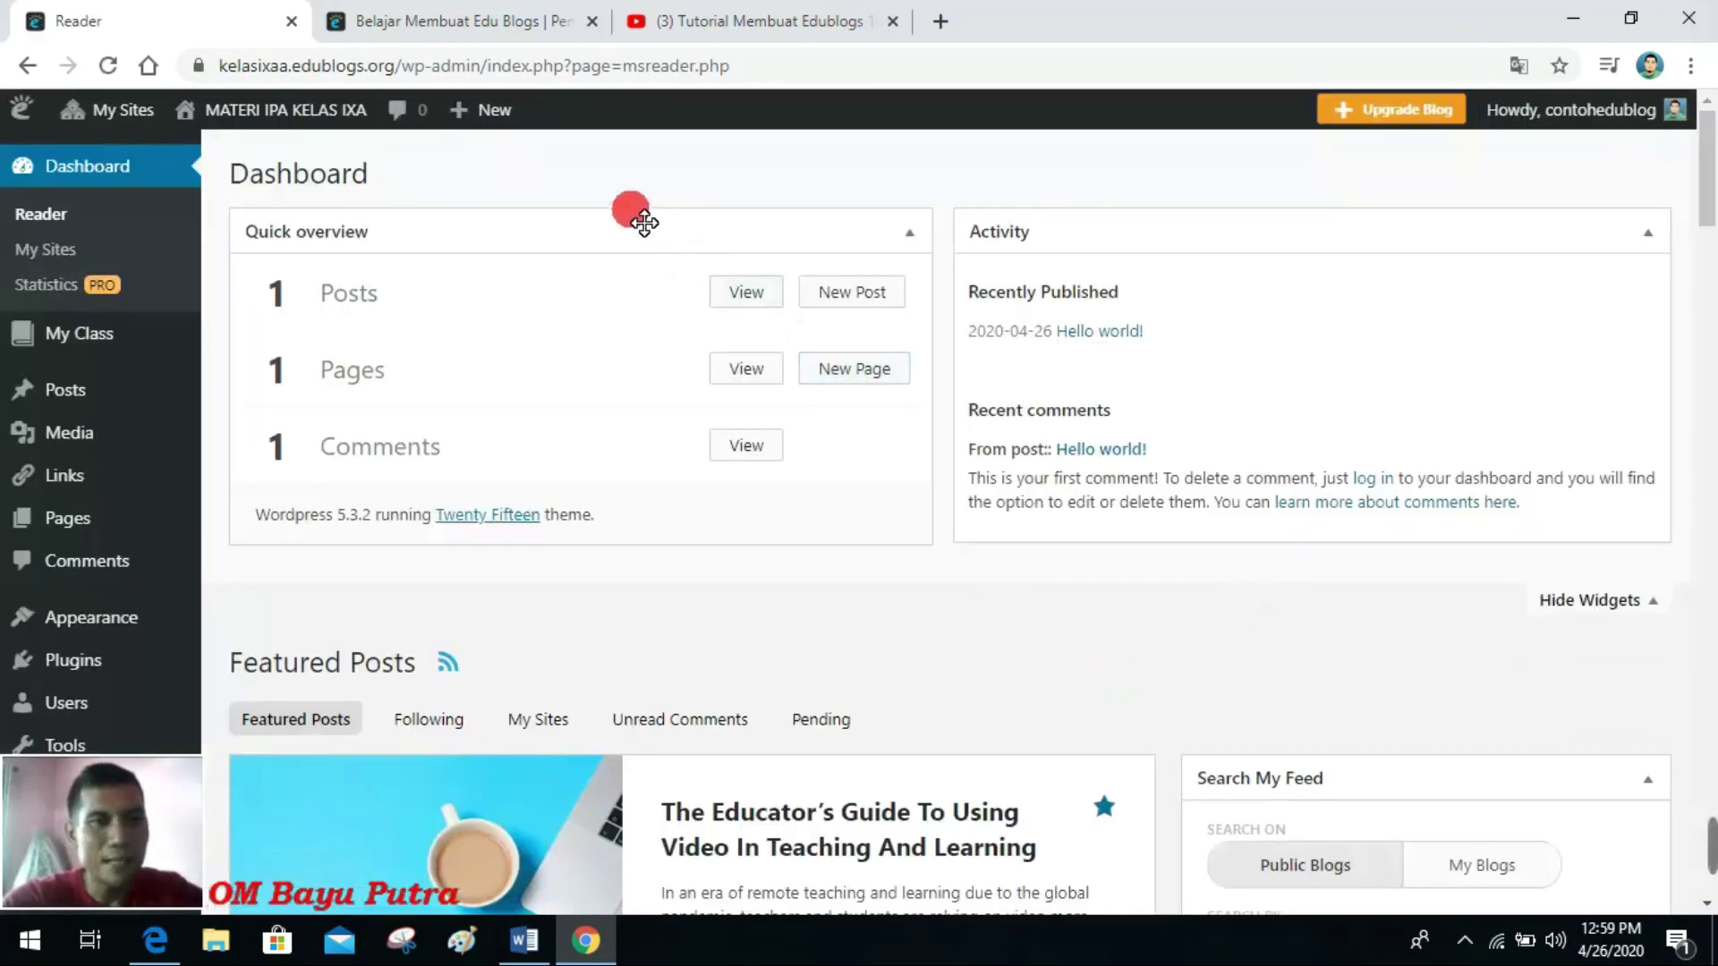
# Step: Open the Create a Class settings for the MATERI IPA KELAS IXA blog
pyautogui.moveTo(309, 109)
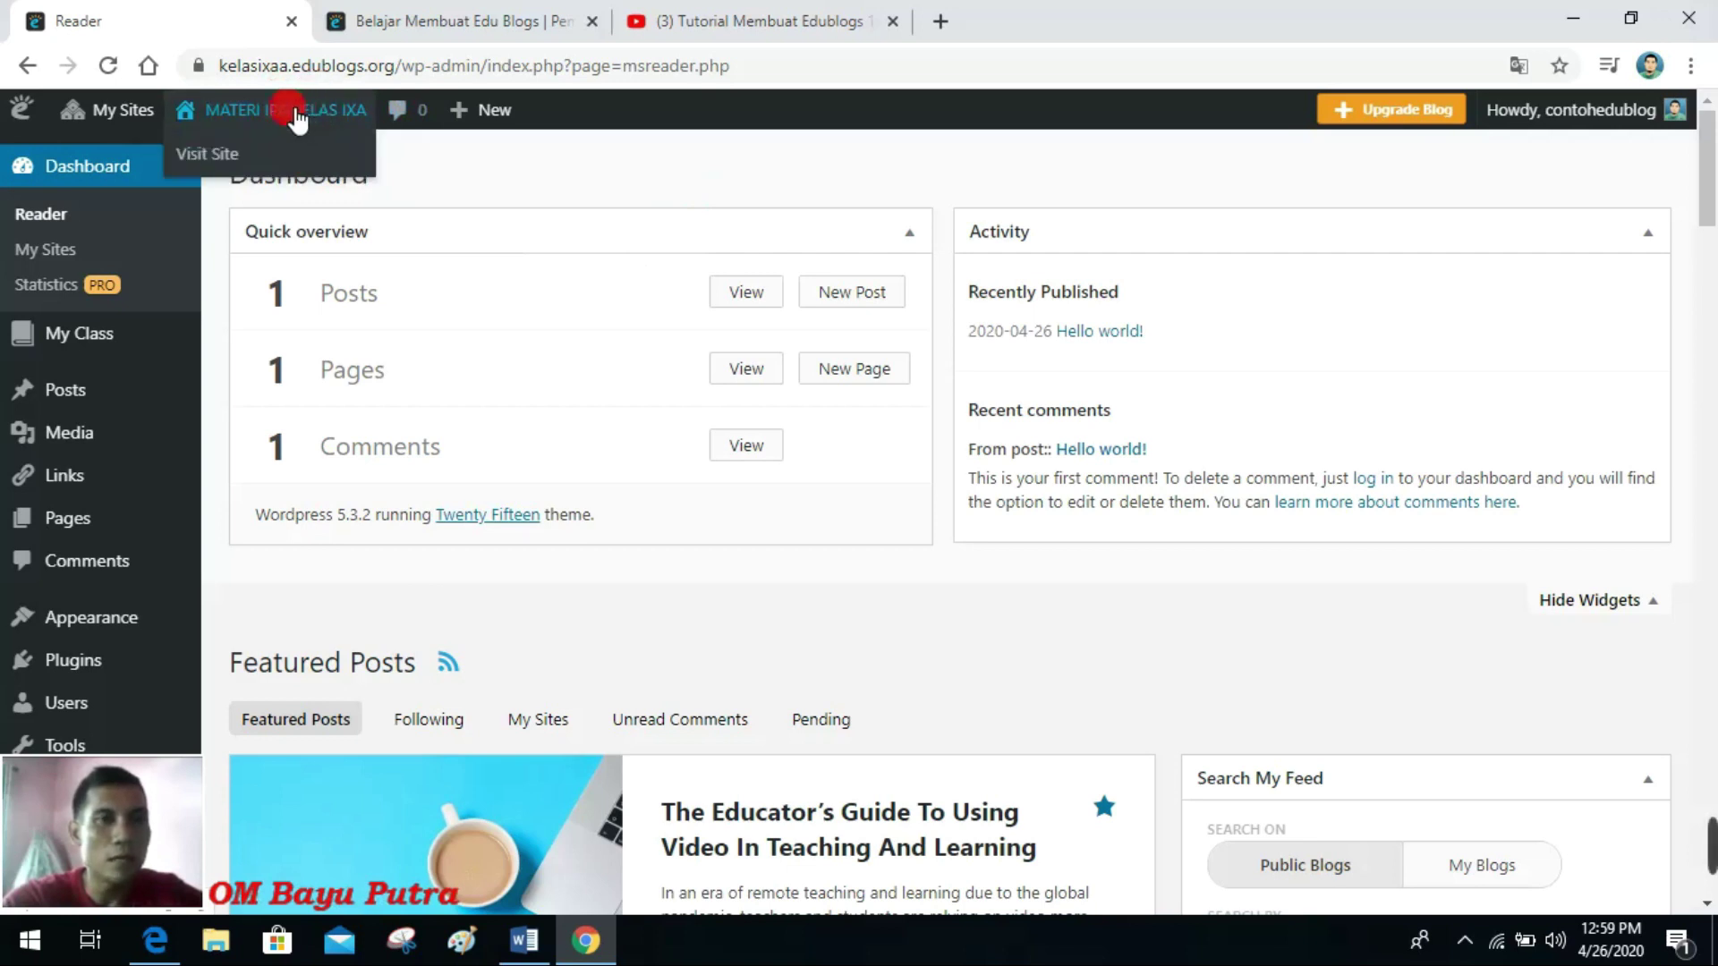
pyautogui.moveTo(121, 349)
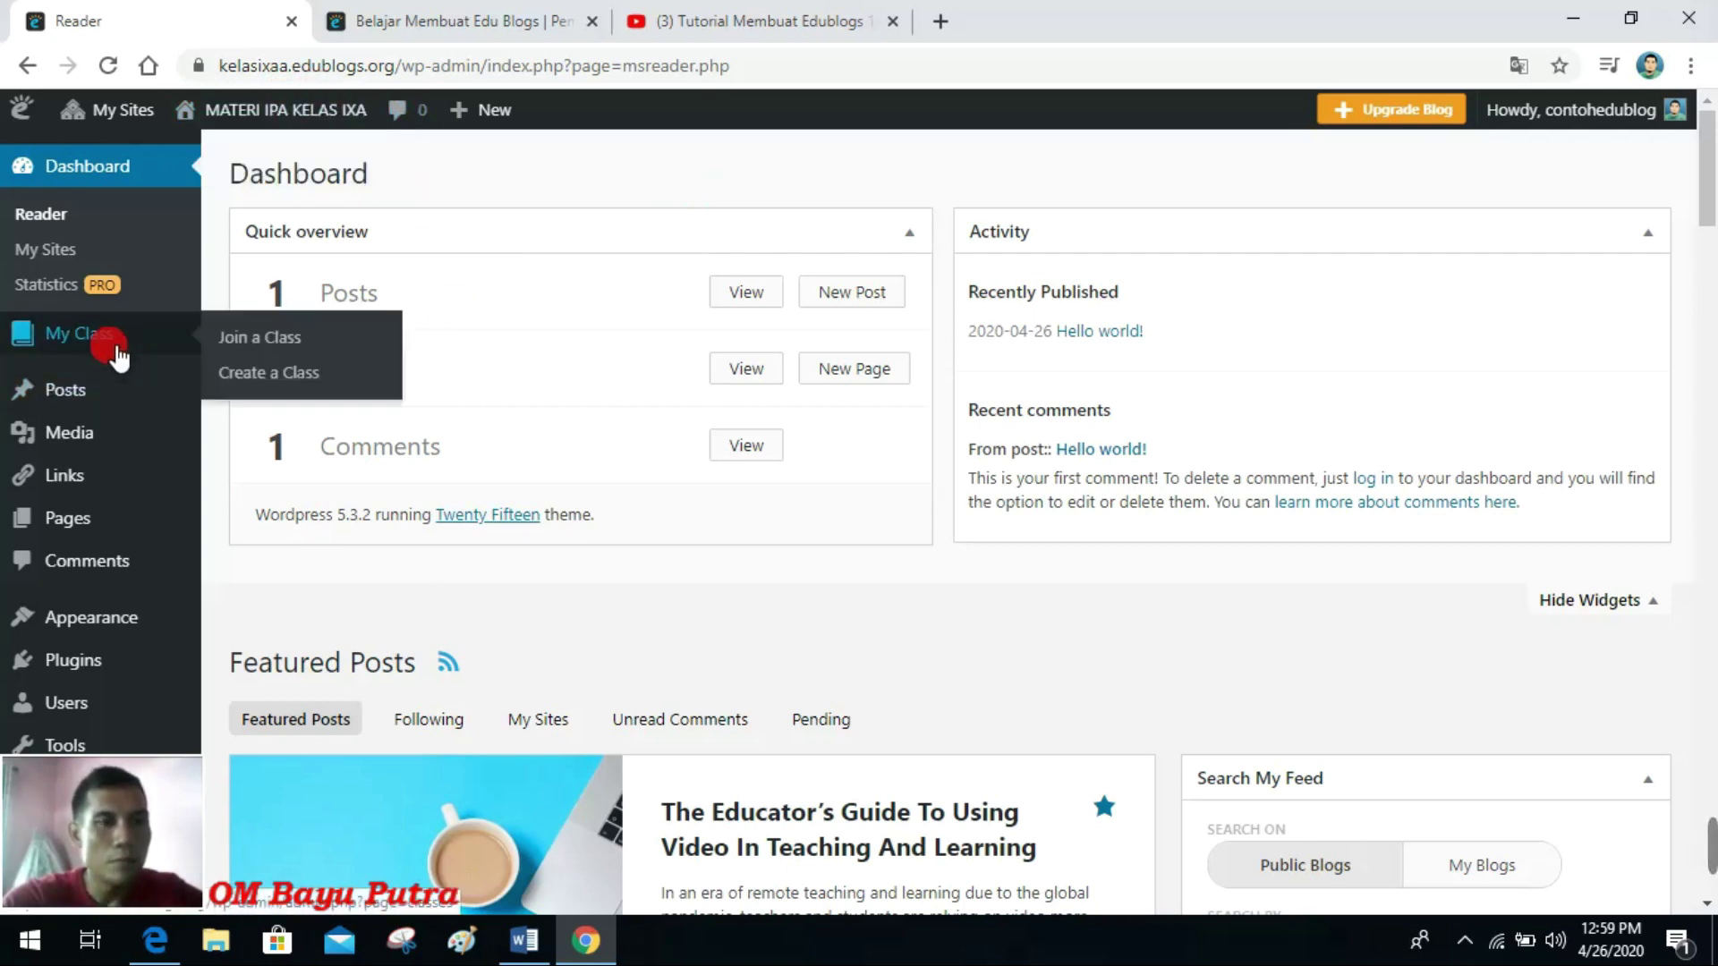
pyautogui.scroll(-2, 139, 358)
pyautogui.scroll(2, 136, 354)
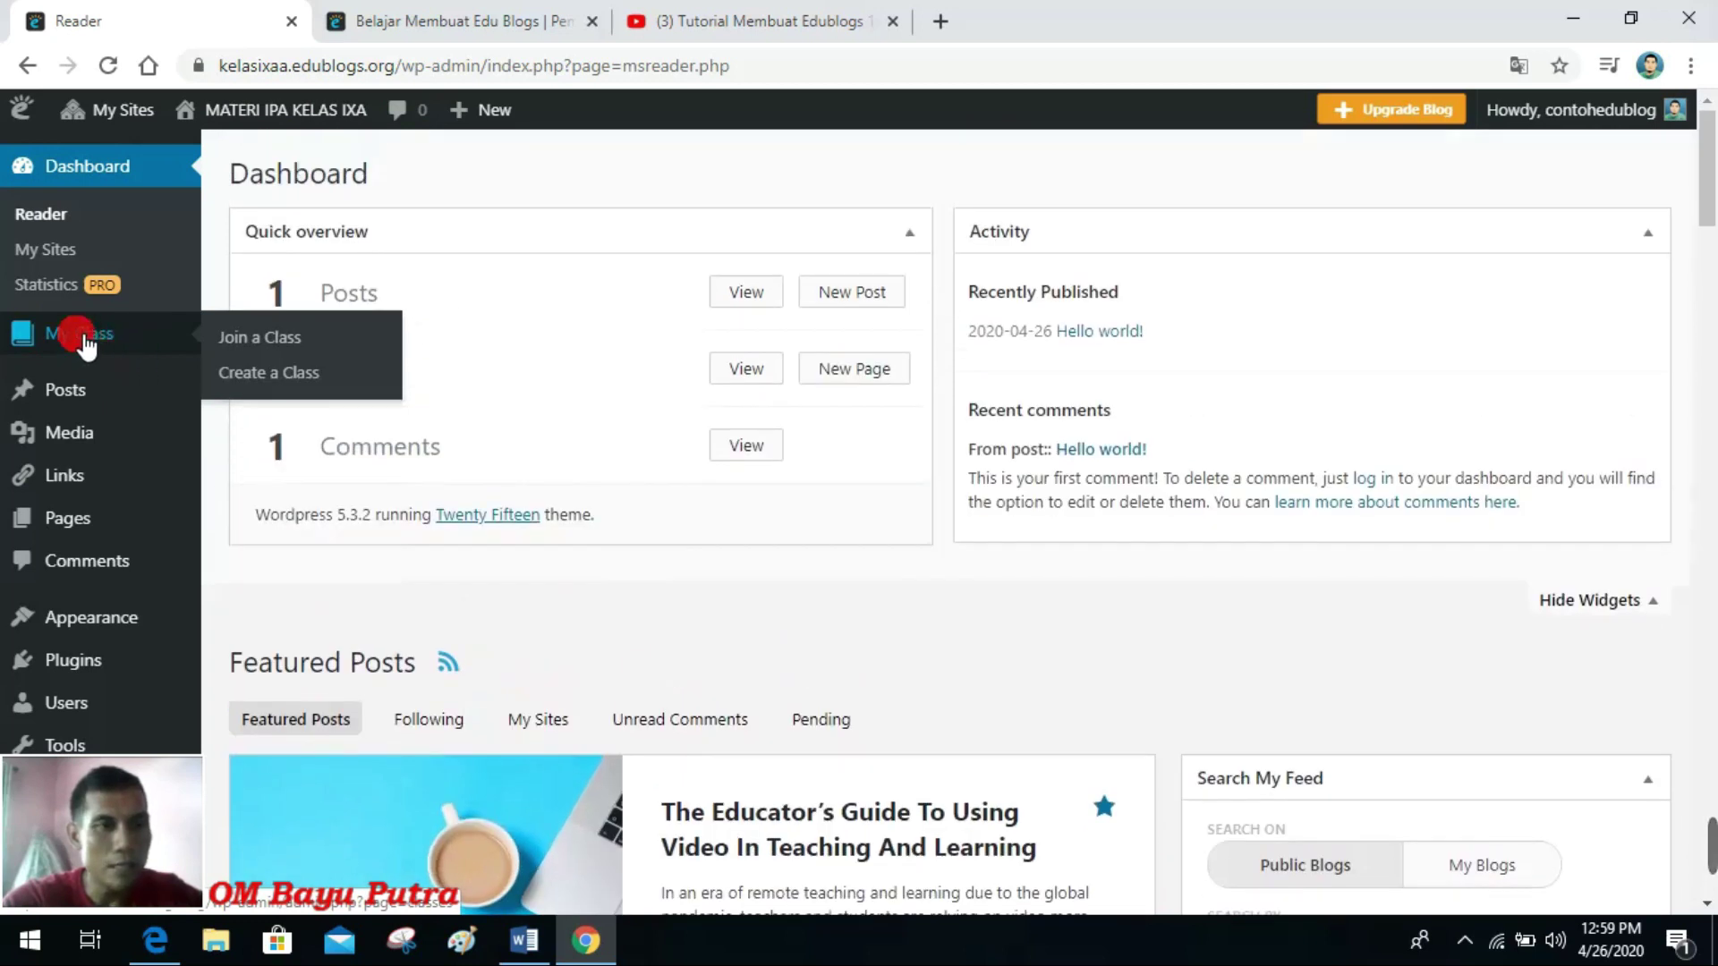
pyautogui.click(285, 385)
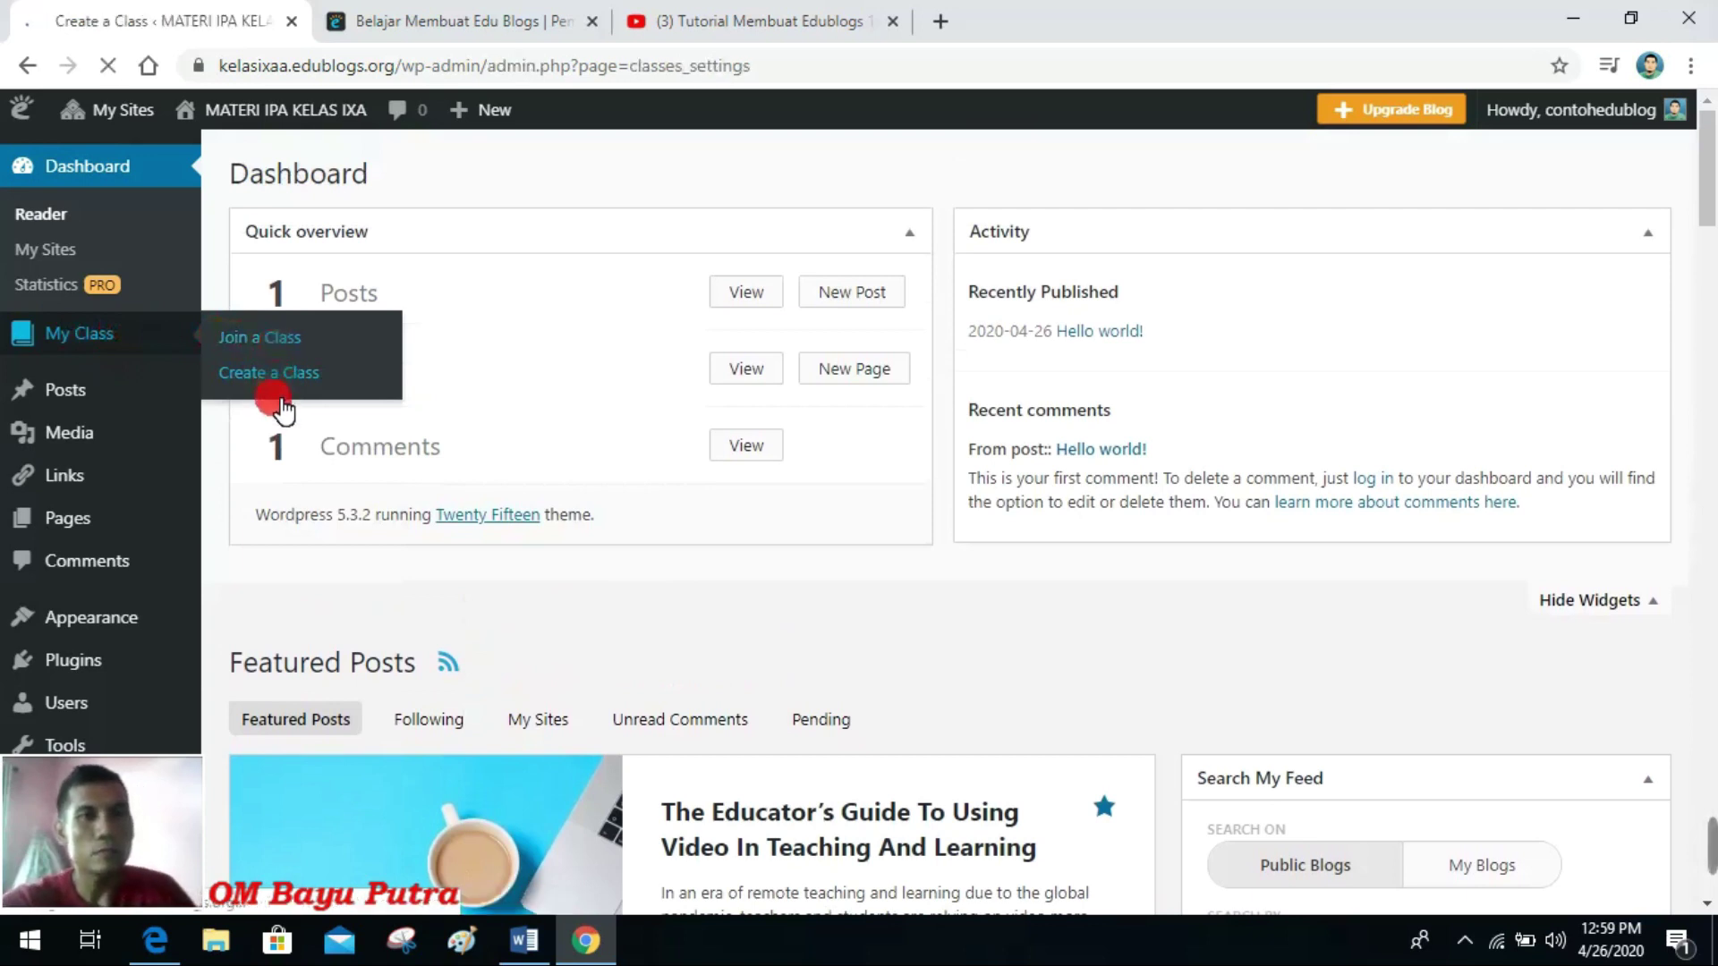
pyautogui.click(289, 388)
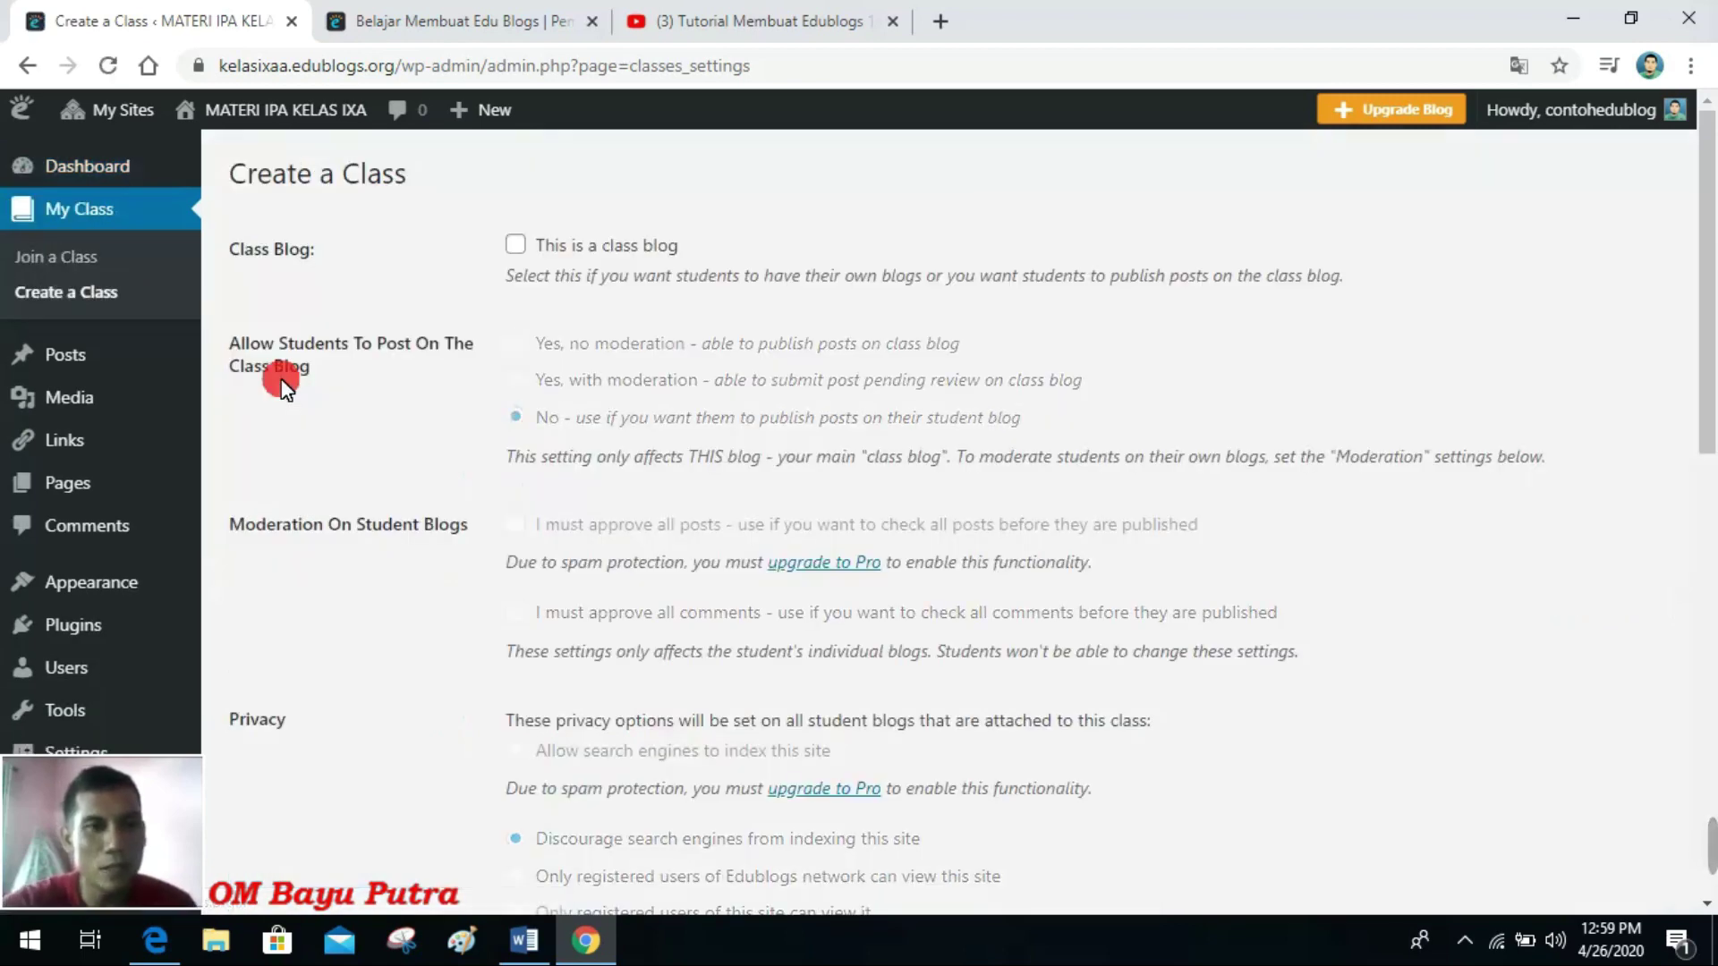
# Step: Mark the site as a class blog with the listed user as its teacher, and save the class settings
pyautogui.click(528, 255)
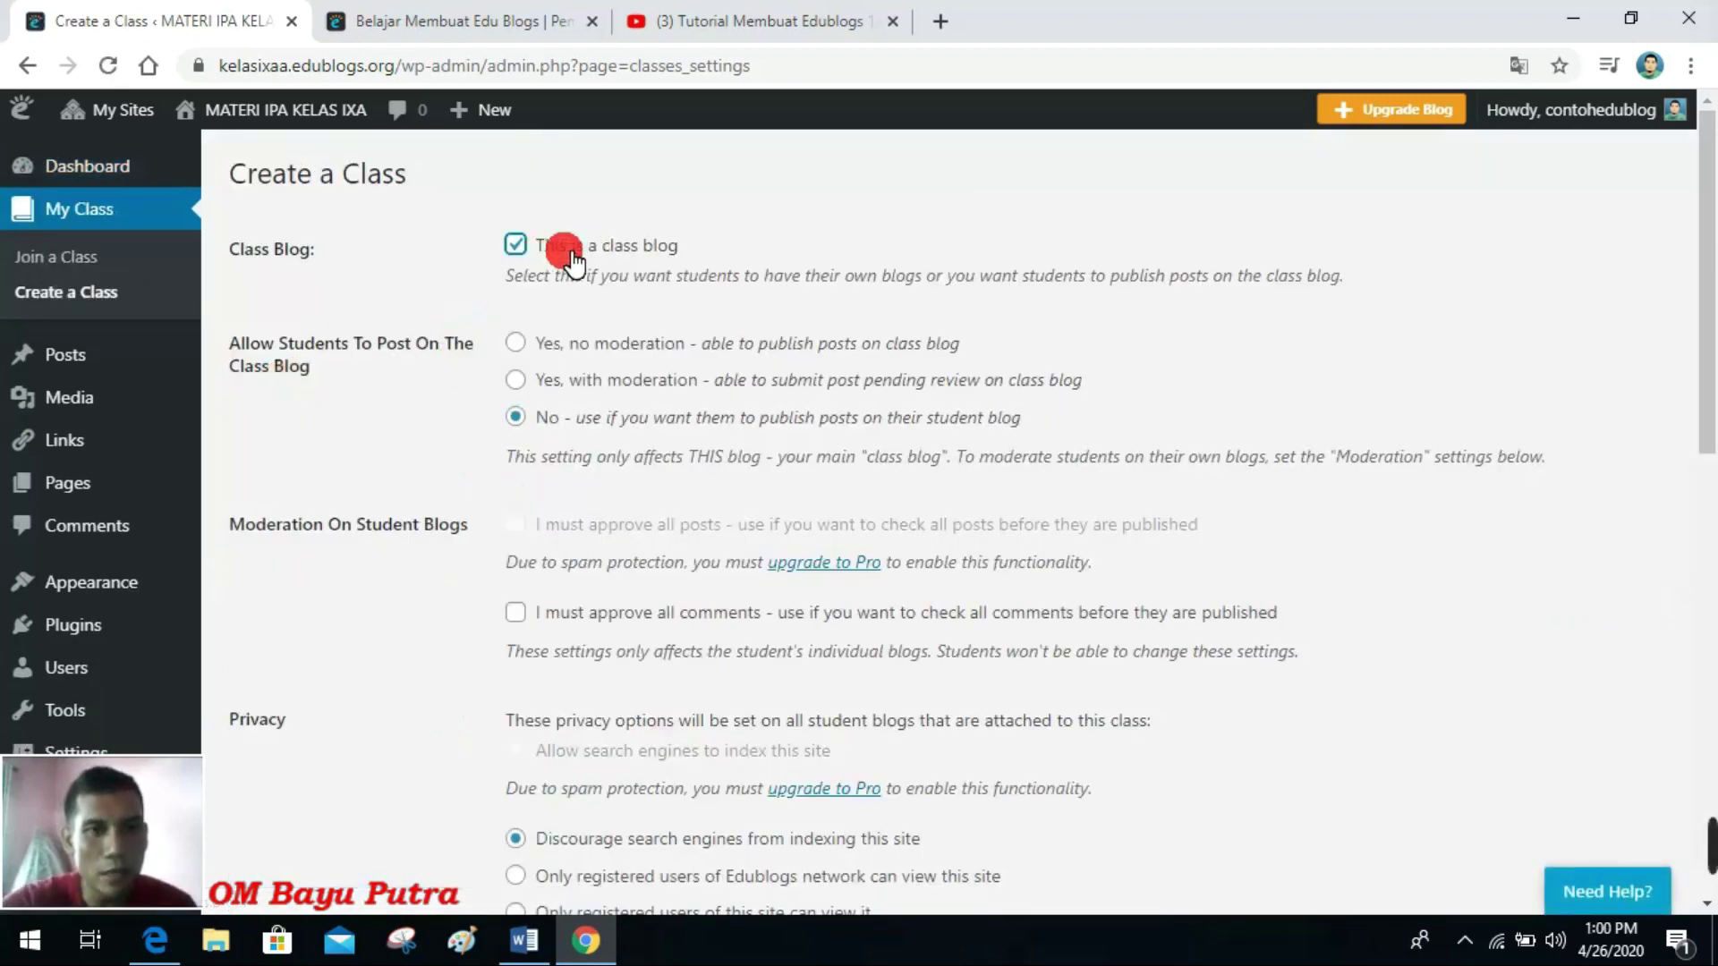
pyautogui.scroll(-8, 662, 285)
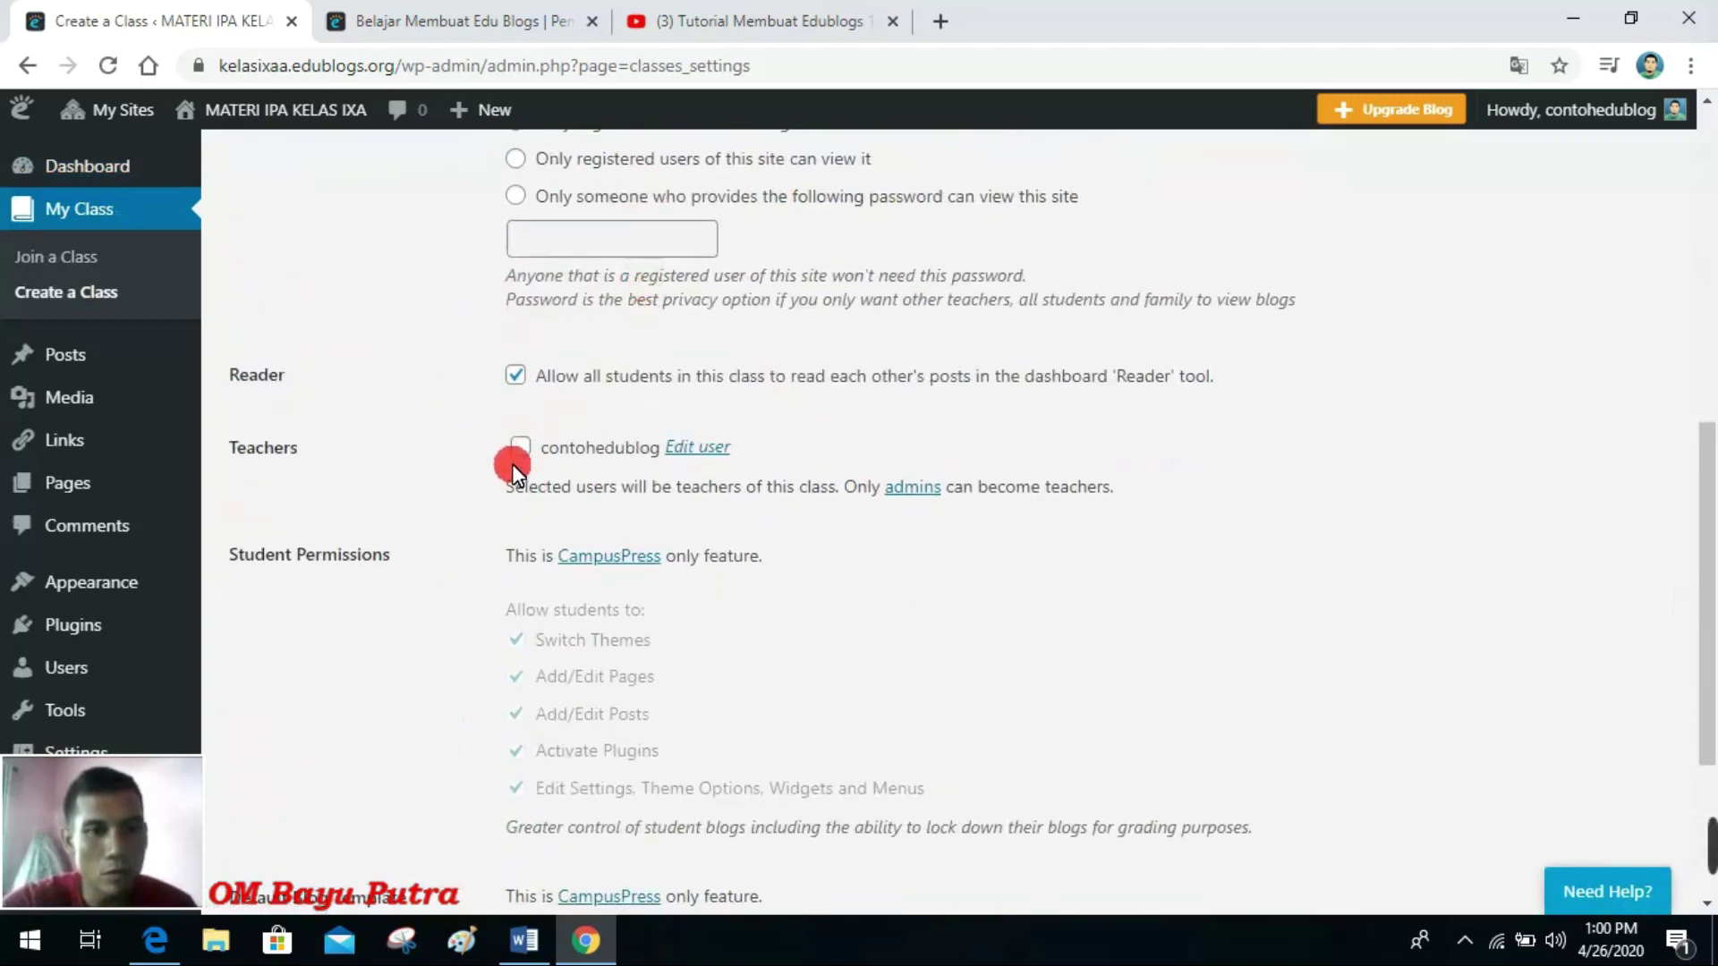
pyautogui.scroll(-3, 564, 462)
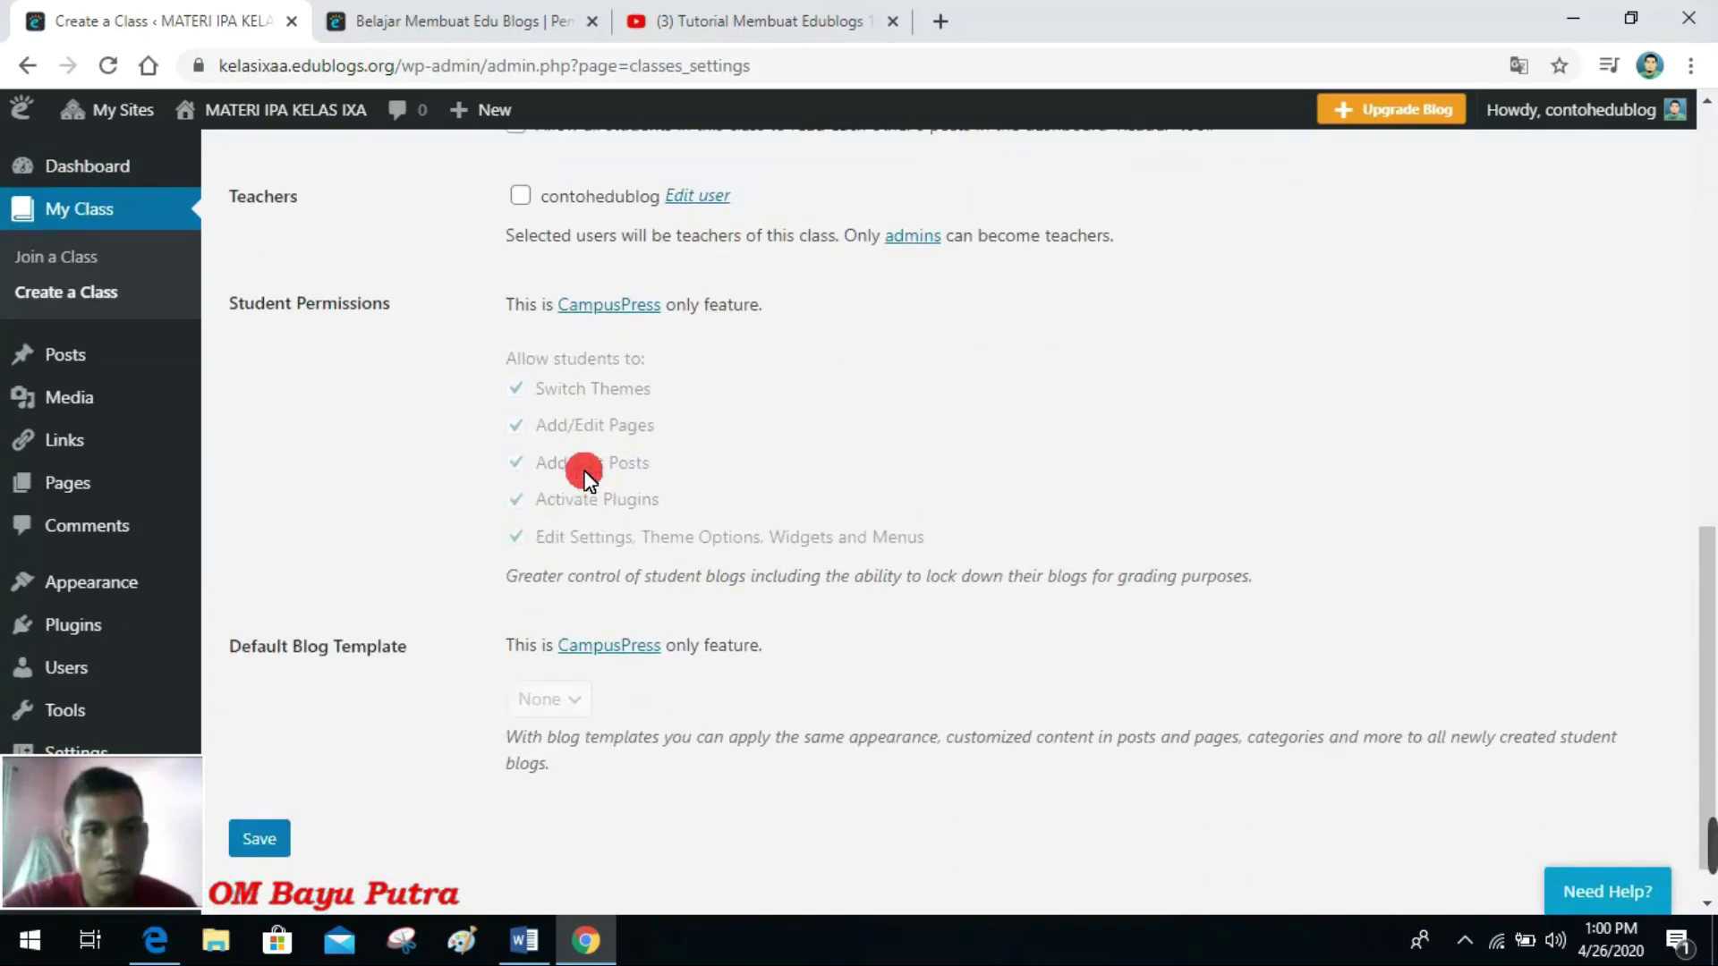
pyautogui.click(520, 195)
pyautogui.scroll(-1, 679, 337)
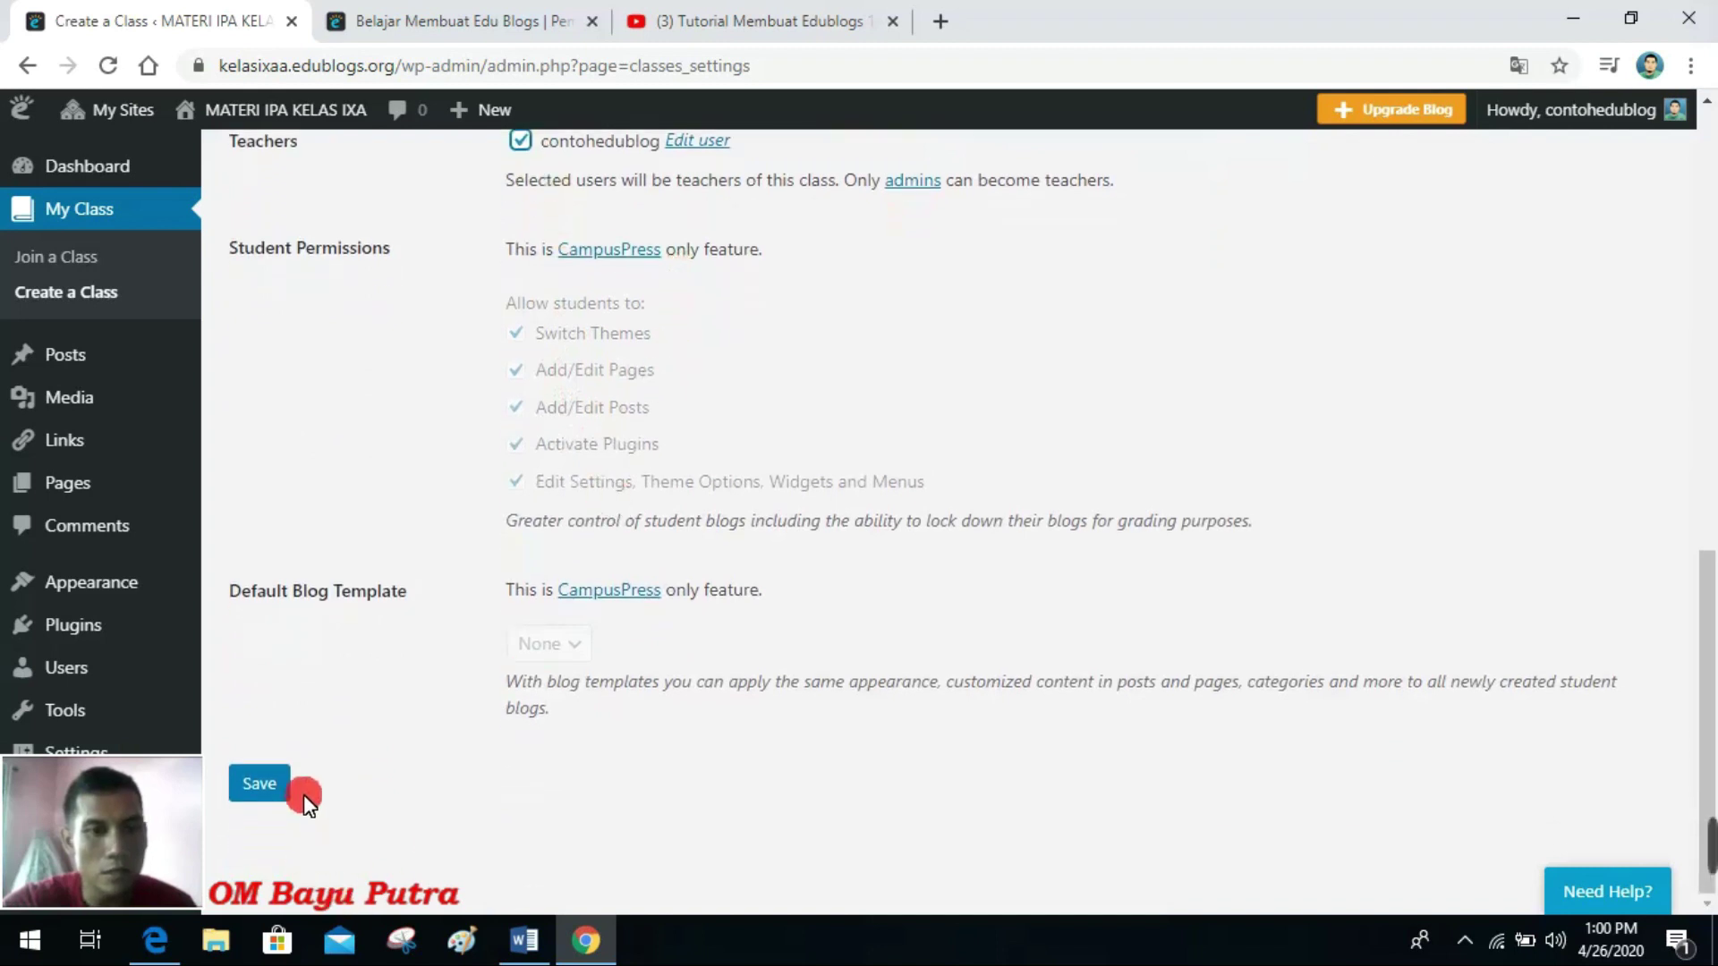
pyautogui.click(261, 786)
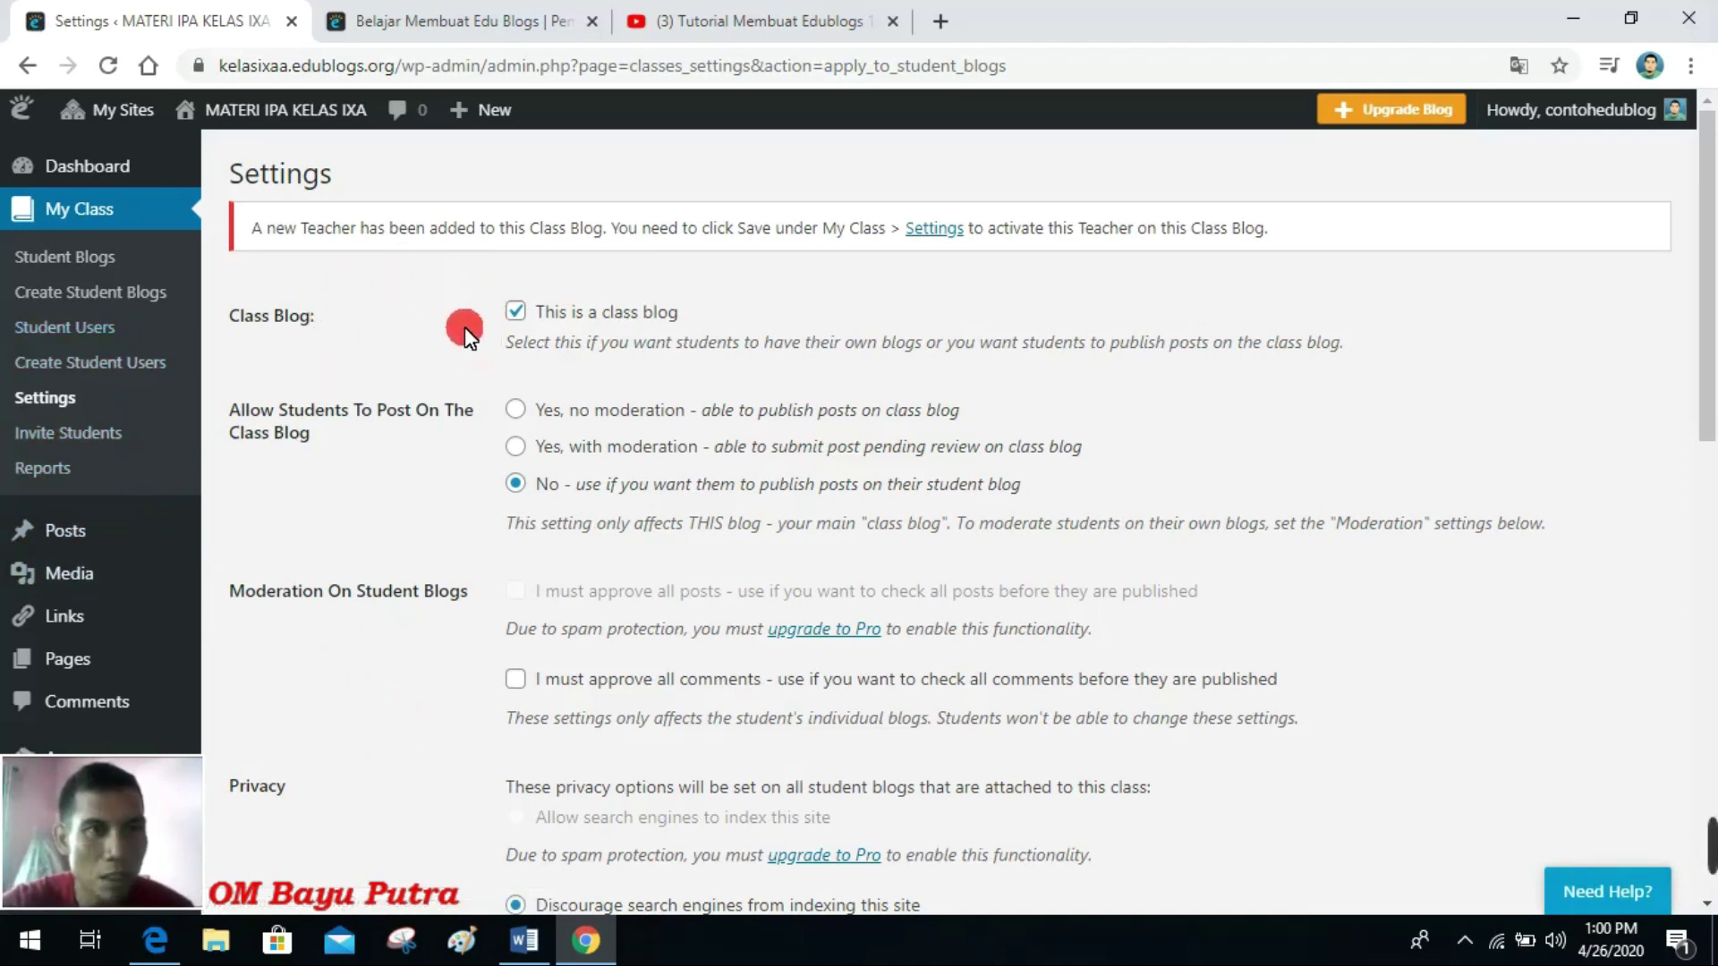
# Step: Add a student blog entry for a new user, entering the student's username and account password and leaving the e-mail empty
pyautogui.click(116, 307)
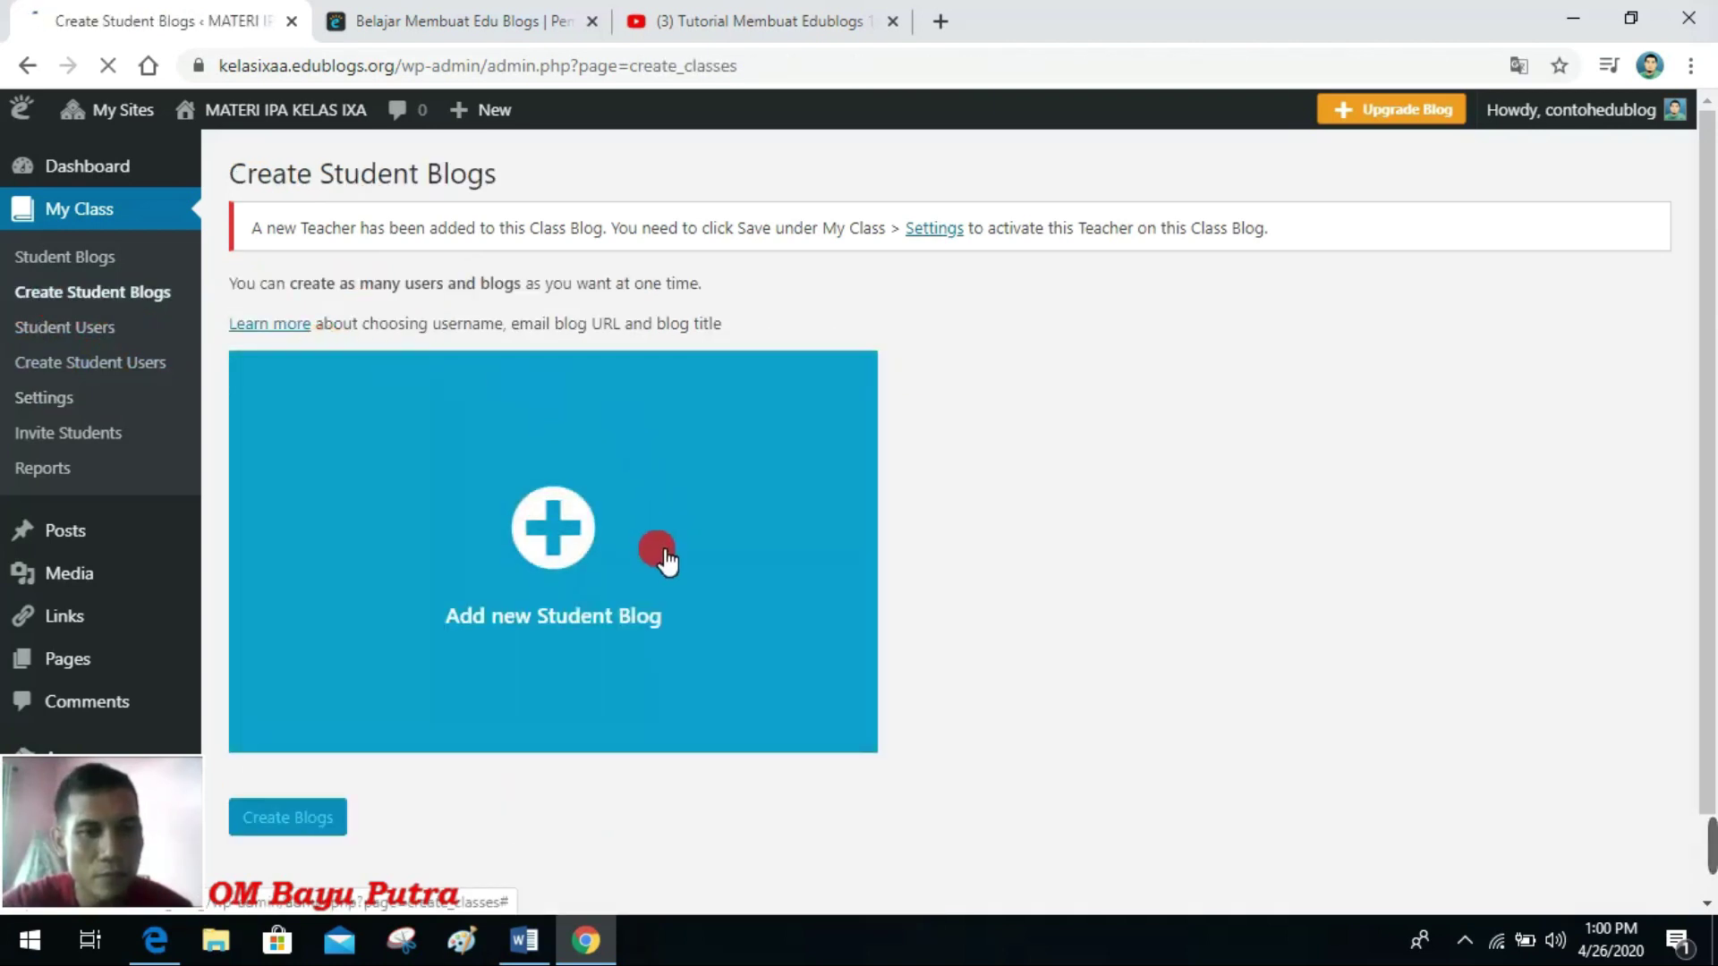
pyautogui.click(565, 534)
pyautogui.scroll(-2, 556, 525)
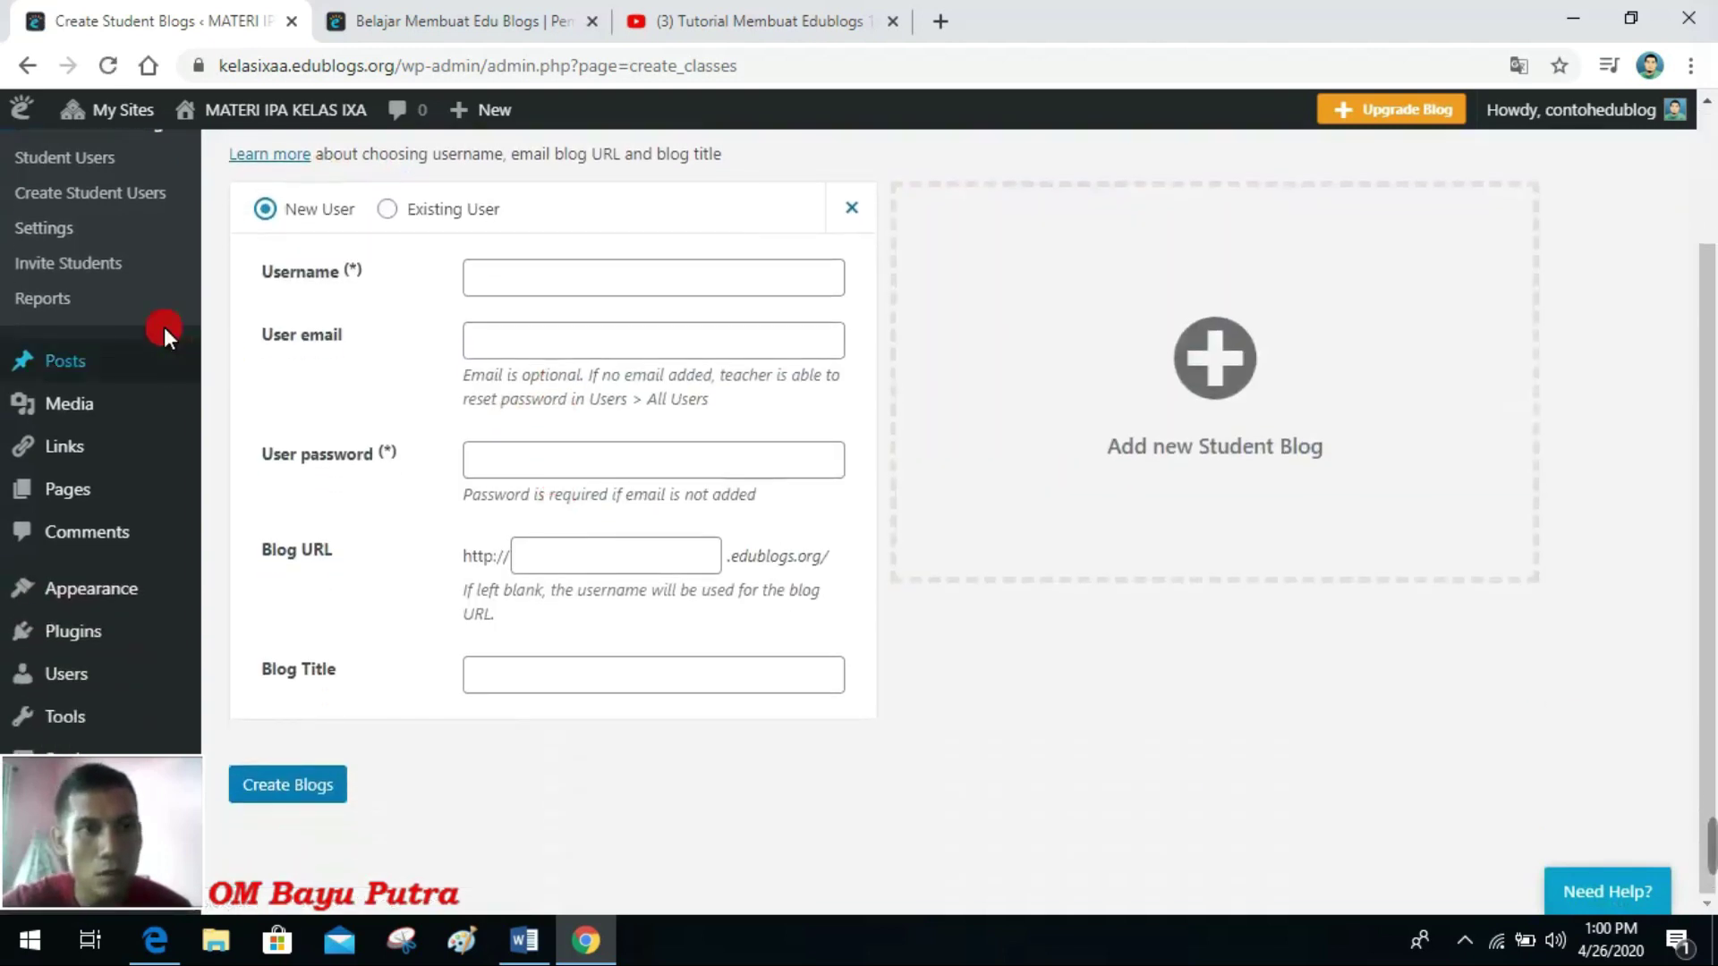
pyautogui.click(535, 283)
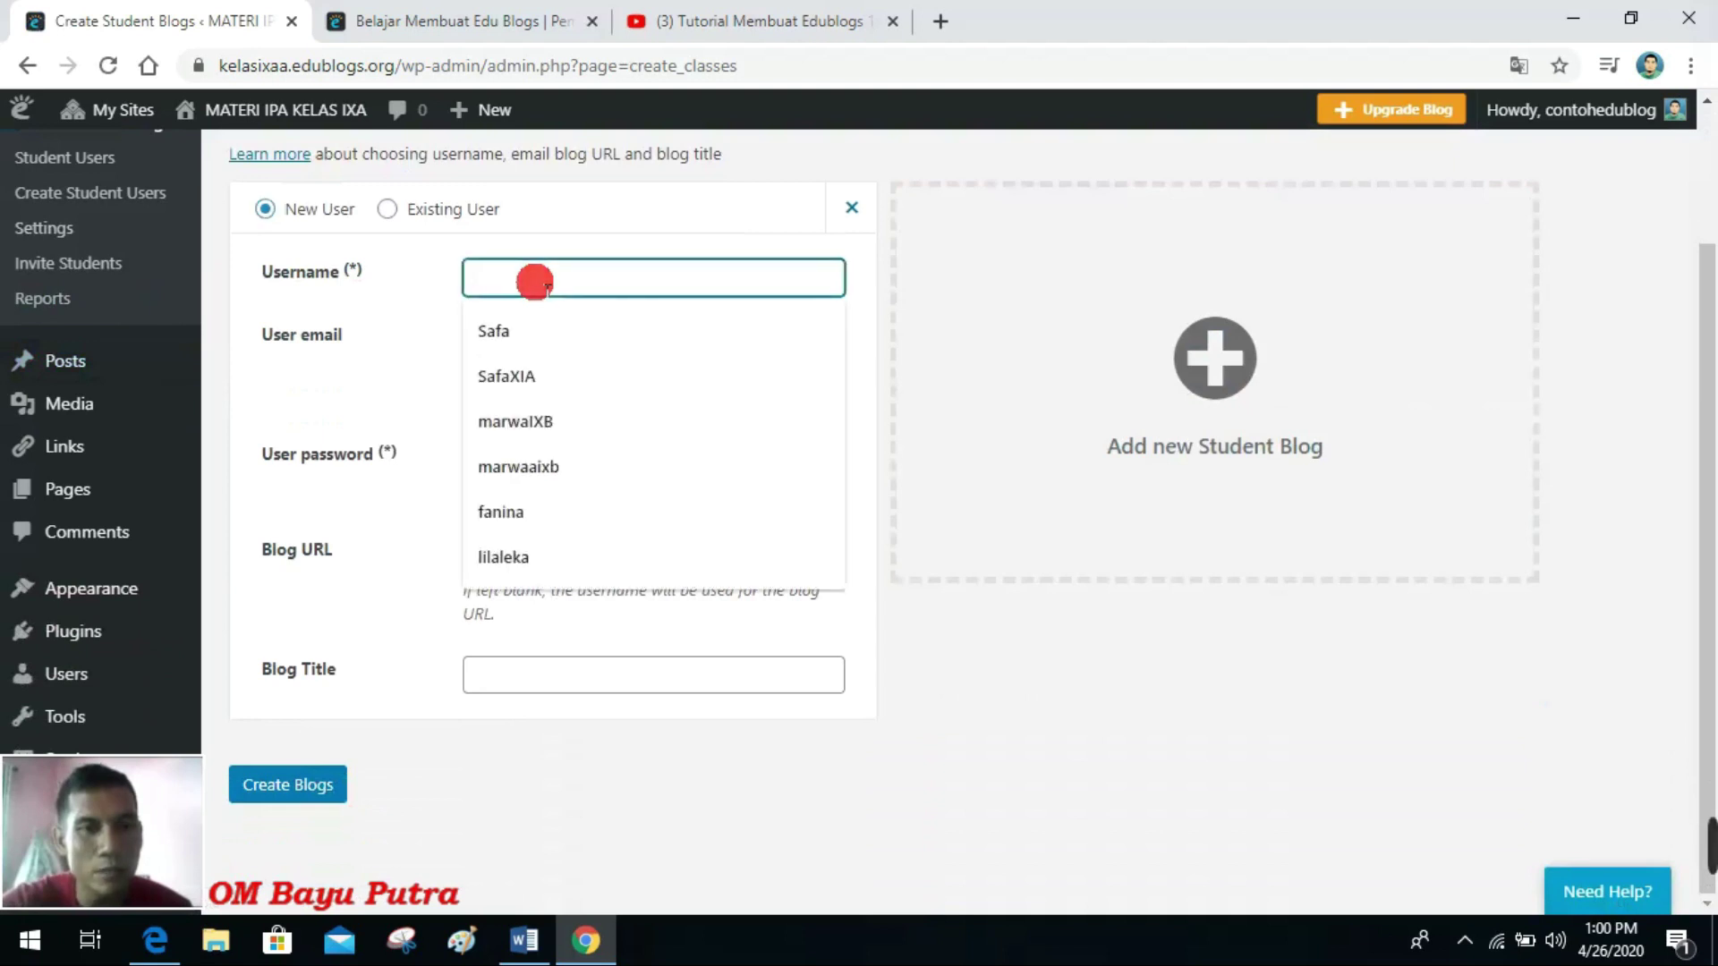
pyautogui.write('budi')
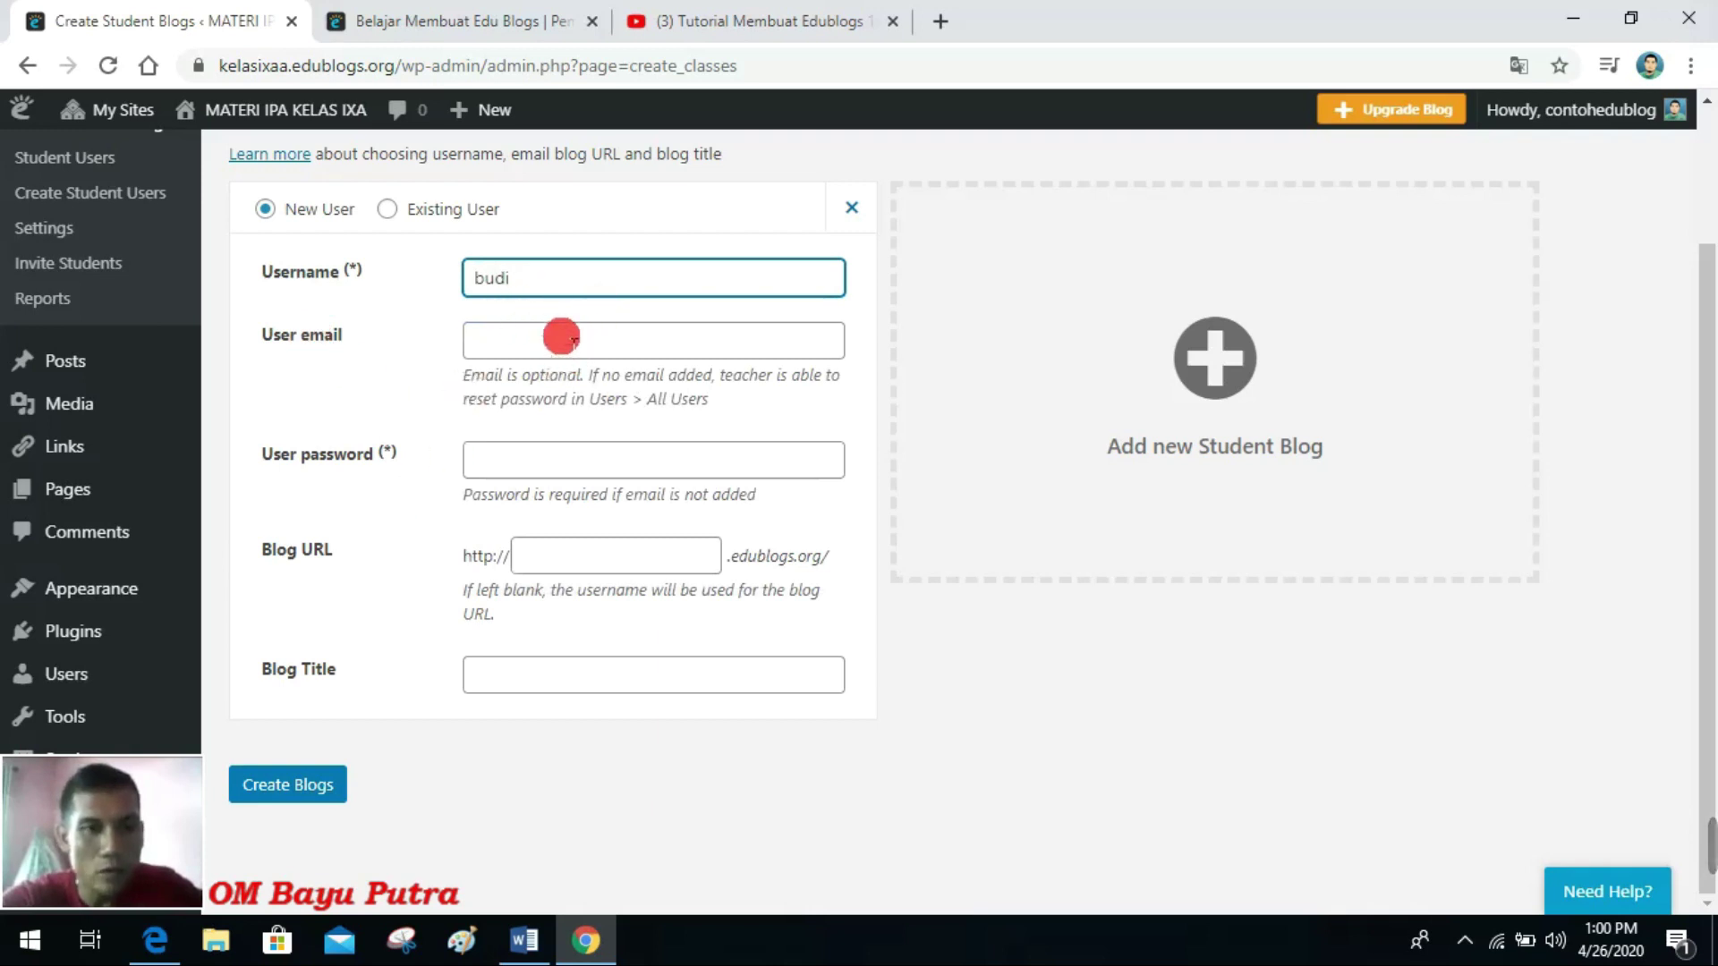
pyautogui.click(522, 465)
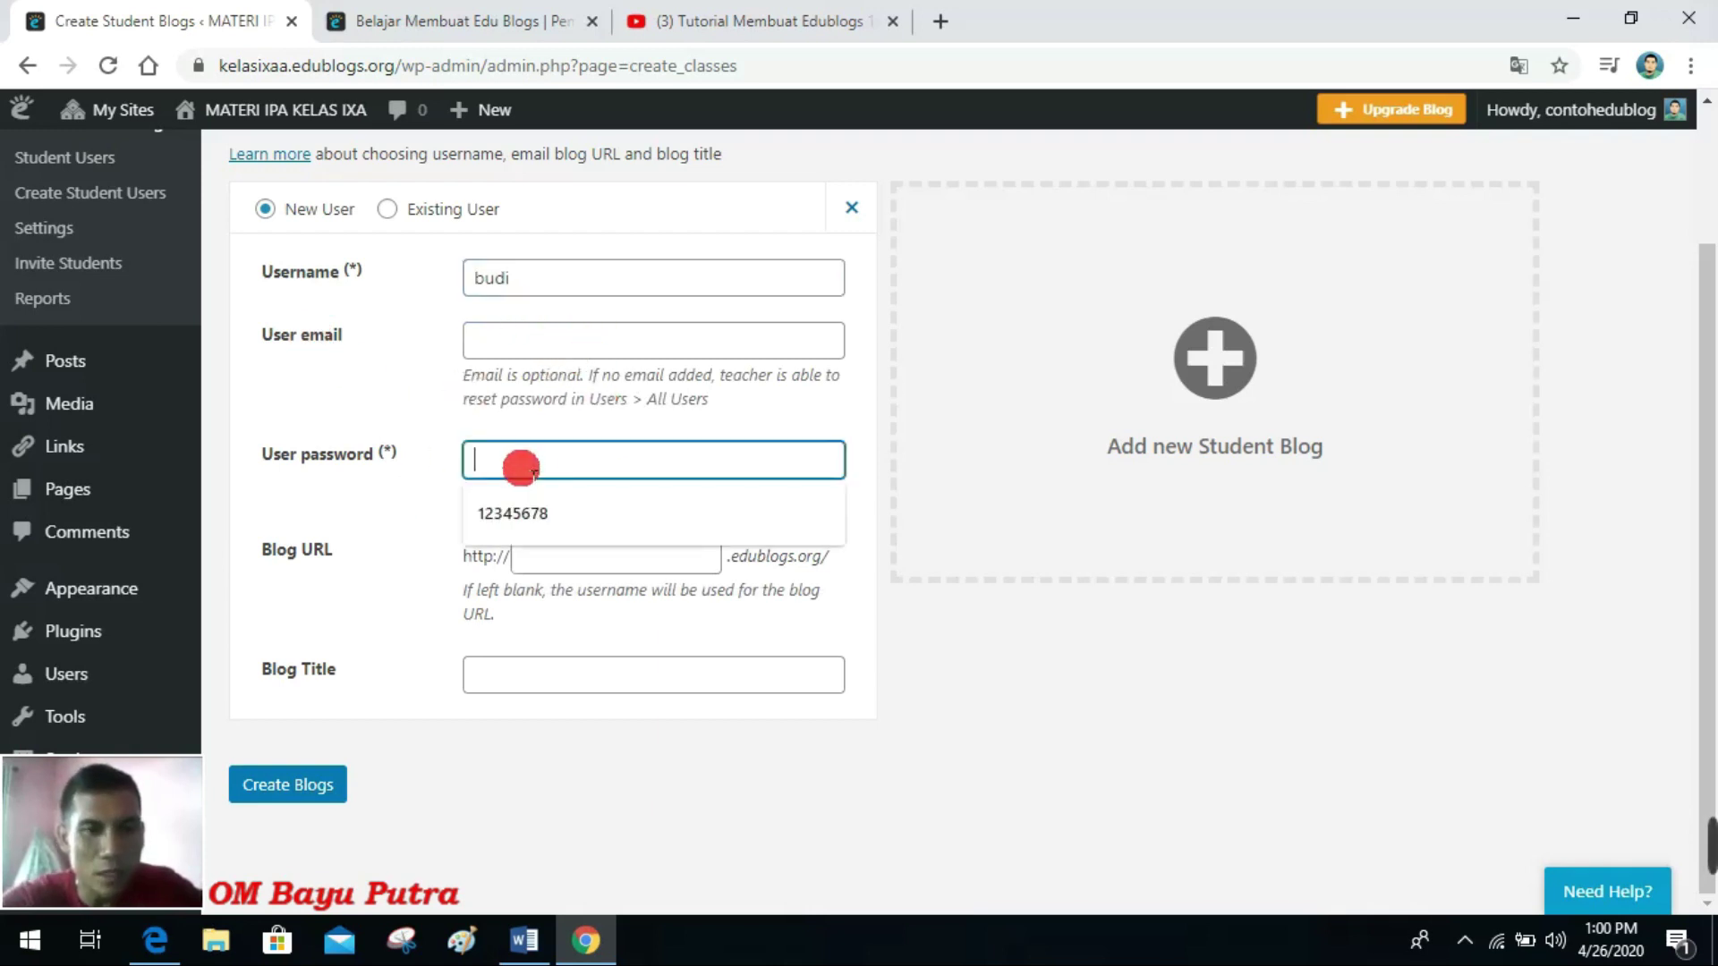
pyautogui.click(529, 508)
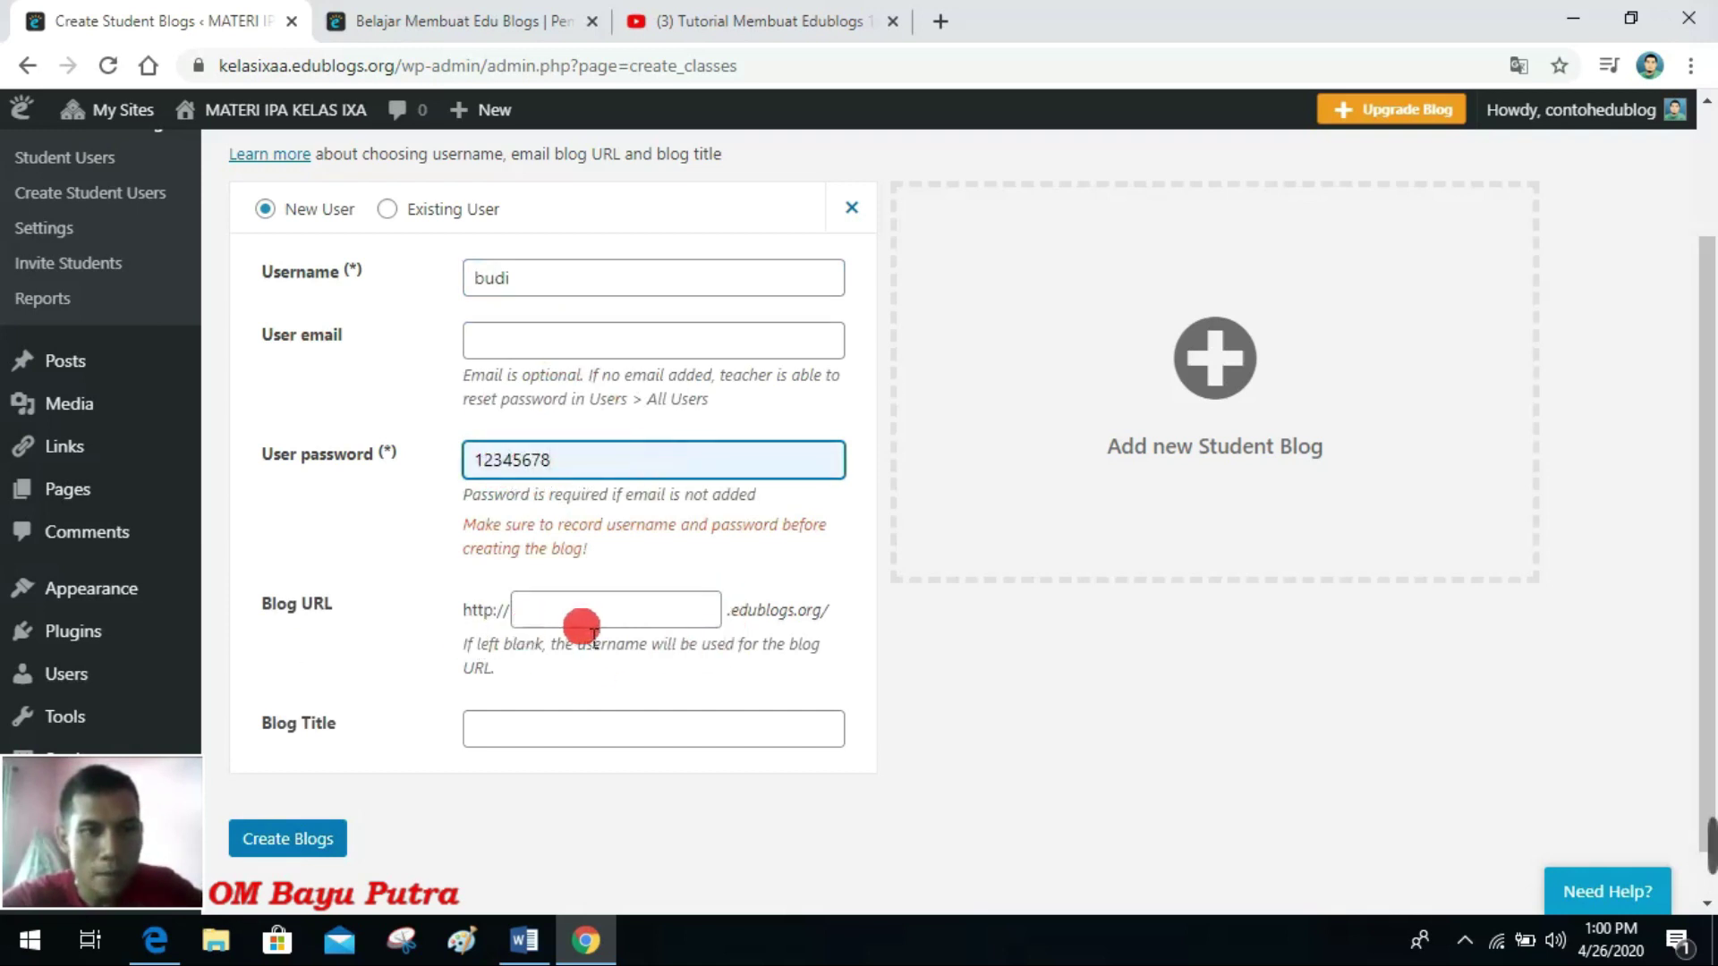
# Step: Use the student's username as the blog URL, title it "Blog" plus the name in capitals, and submit the student blog
pyautogui.click(558, 616)
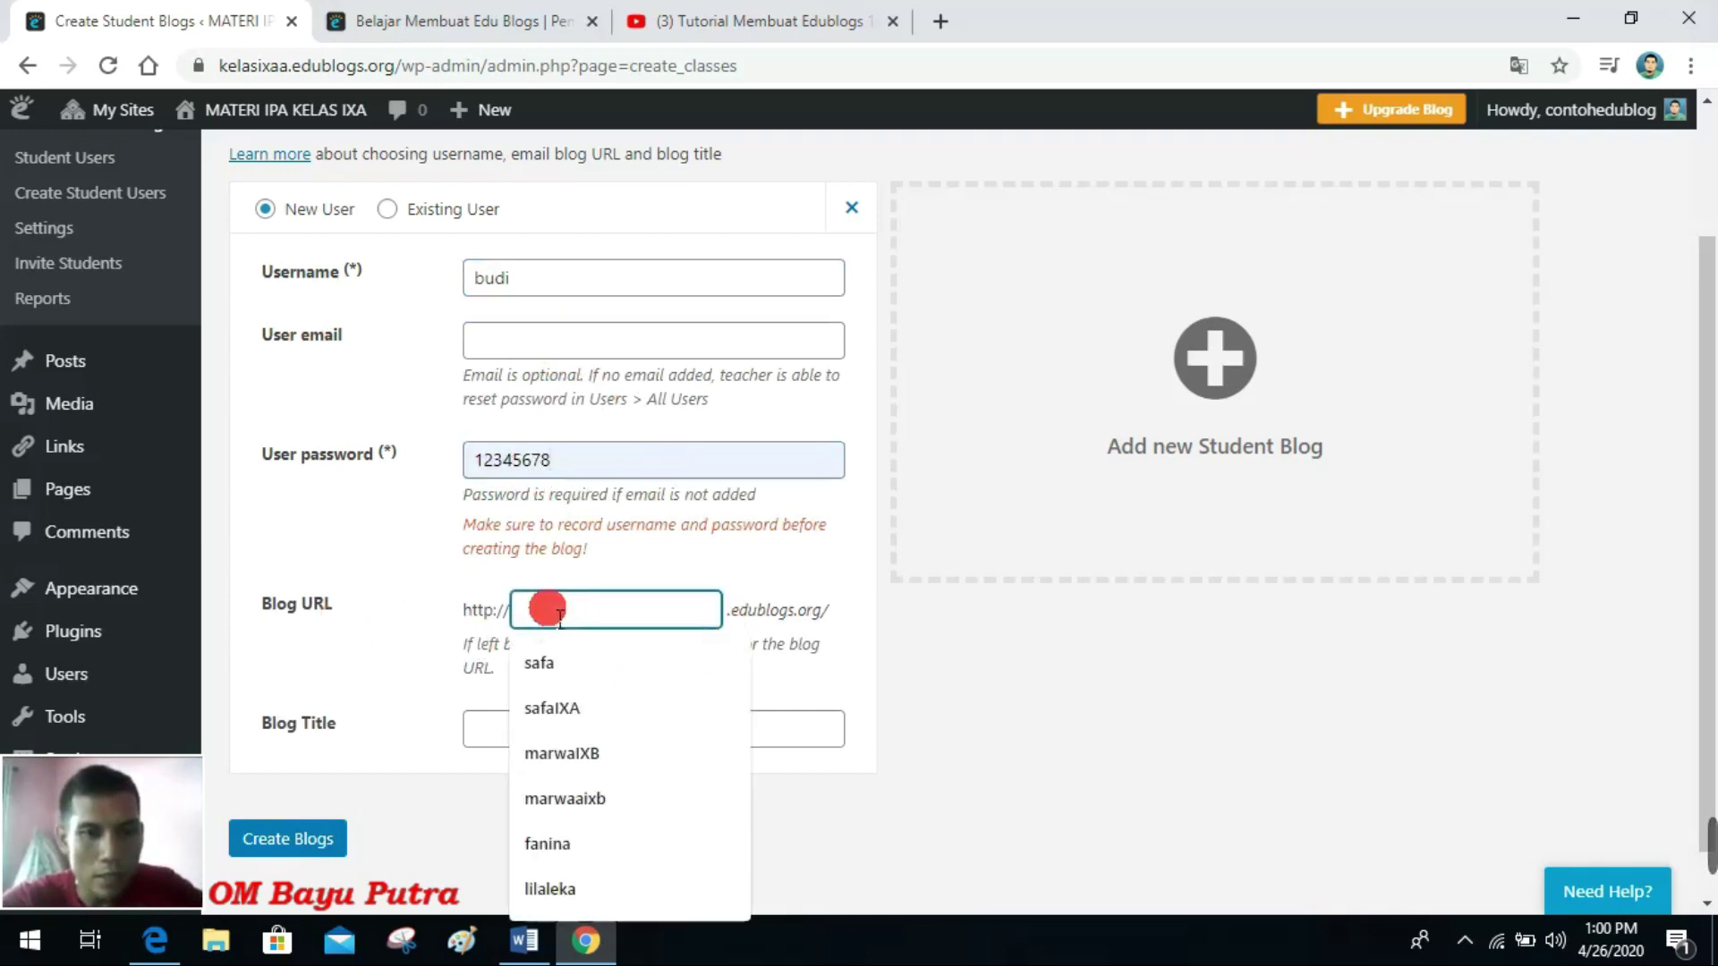
pyautogui.write('b')
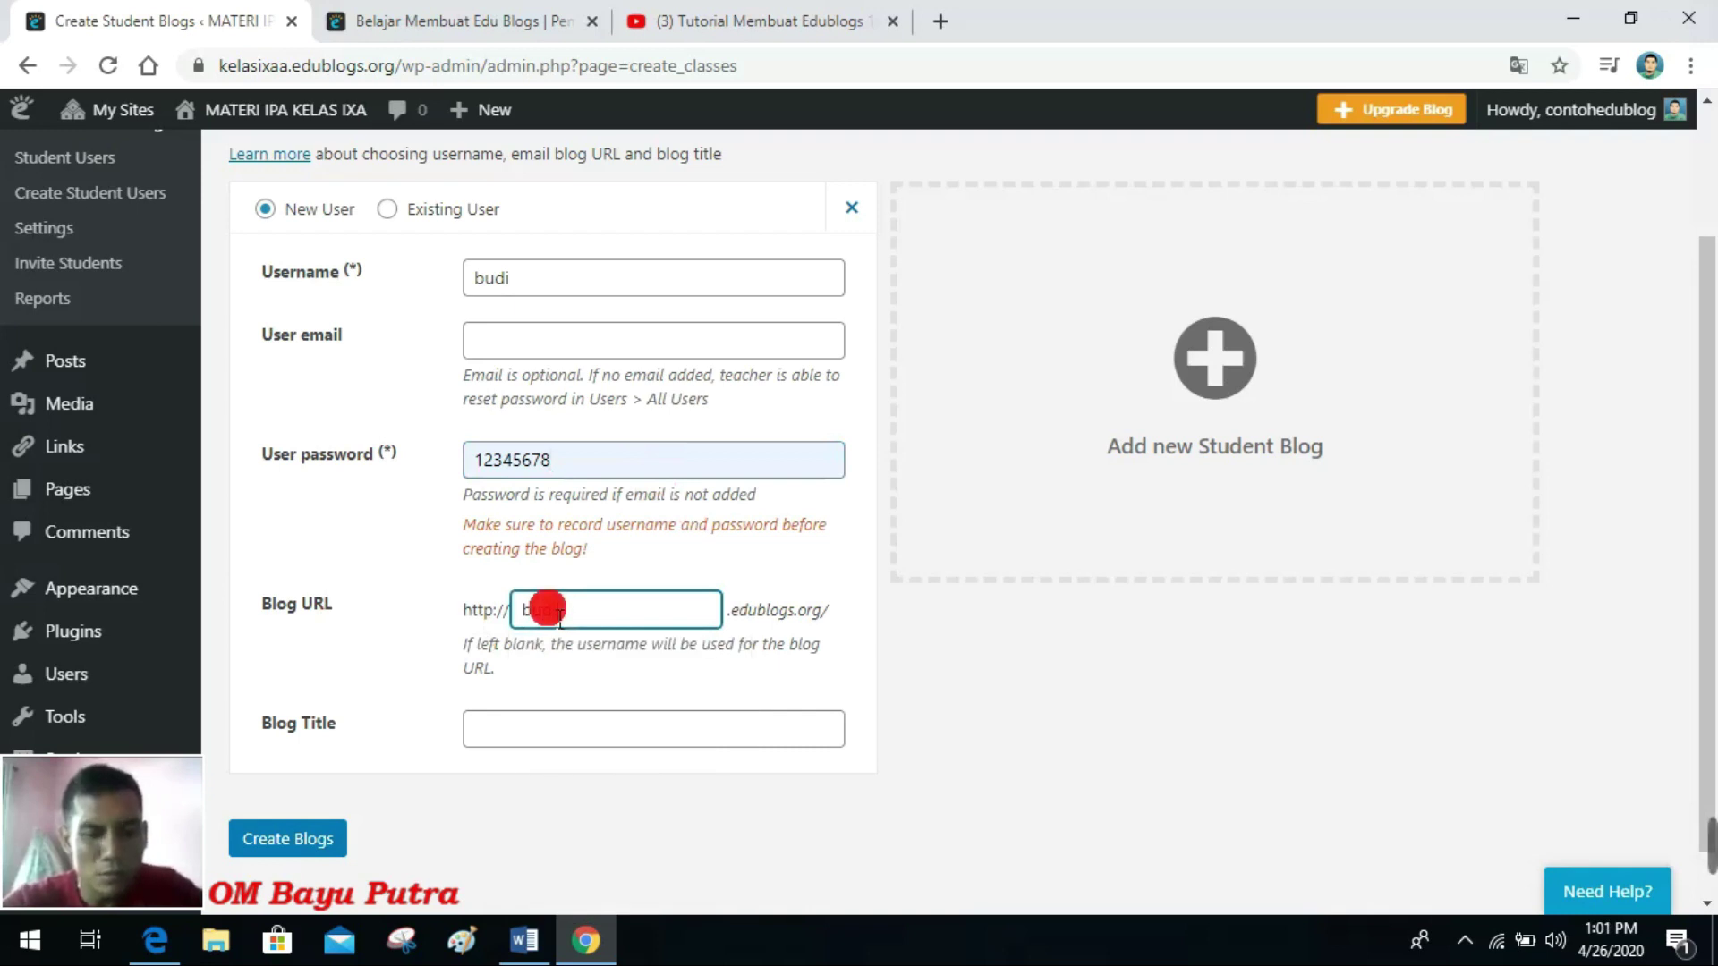
pyautogui.write('udi')
pyautogui.click(519, 743)
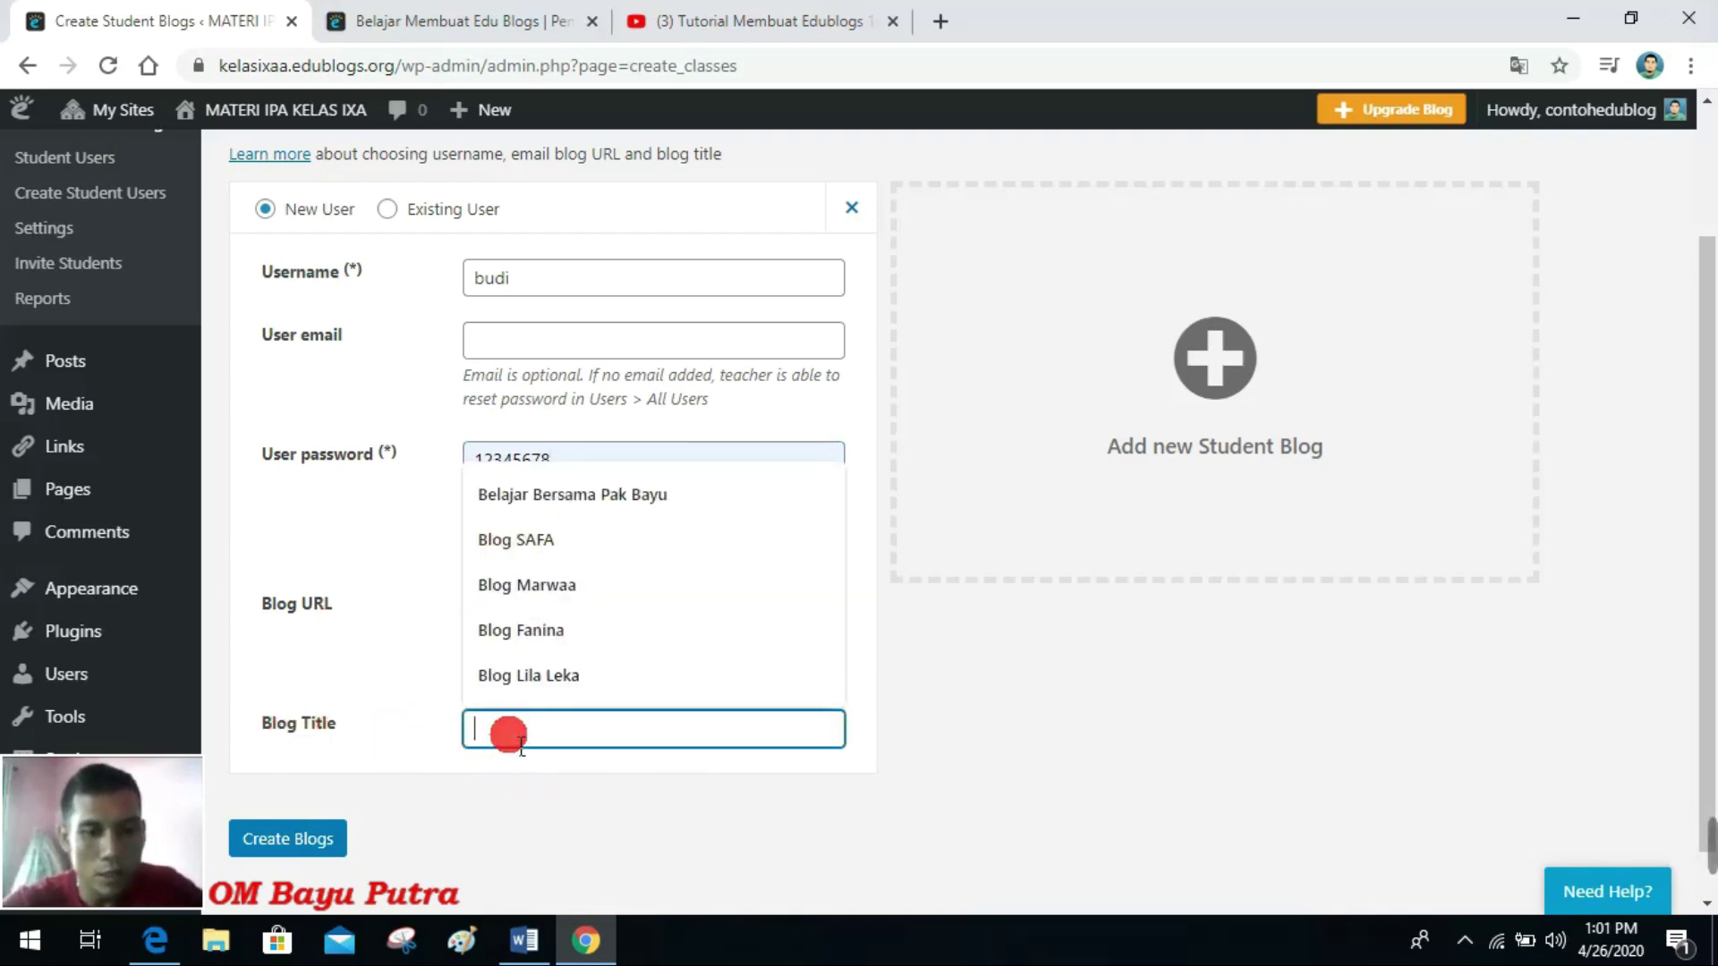
pyautogui.write('Bl')
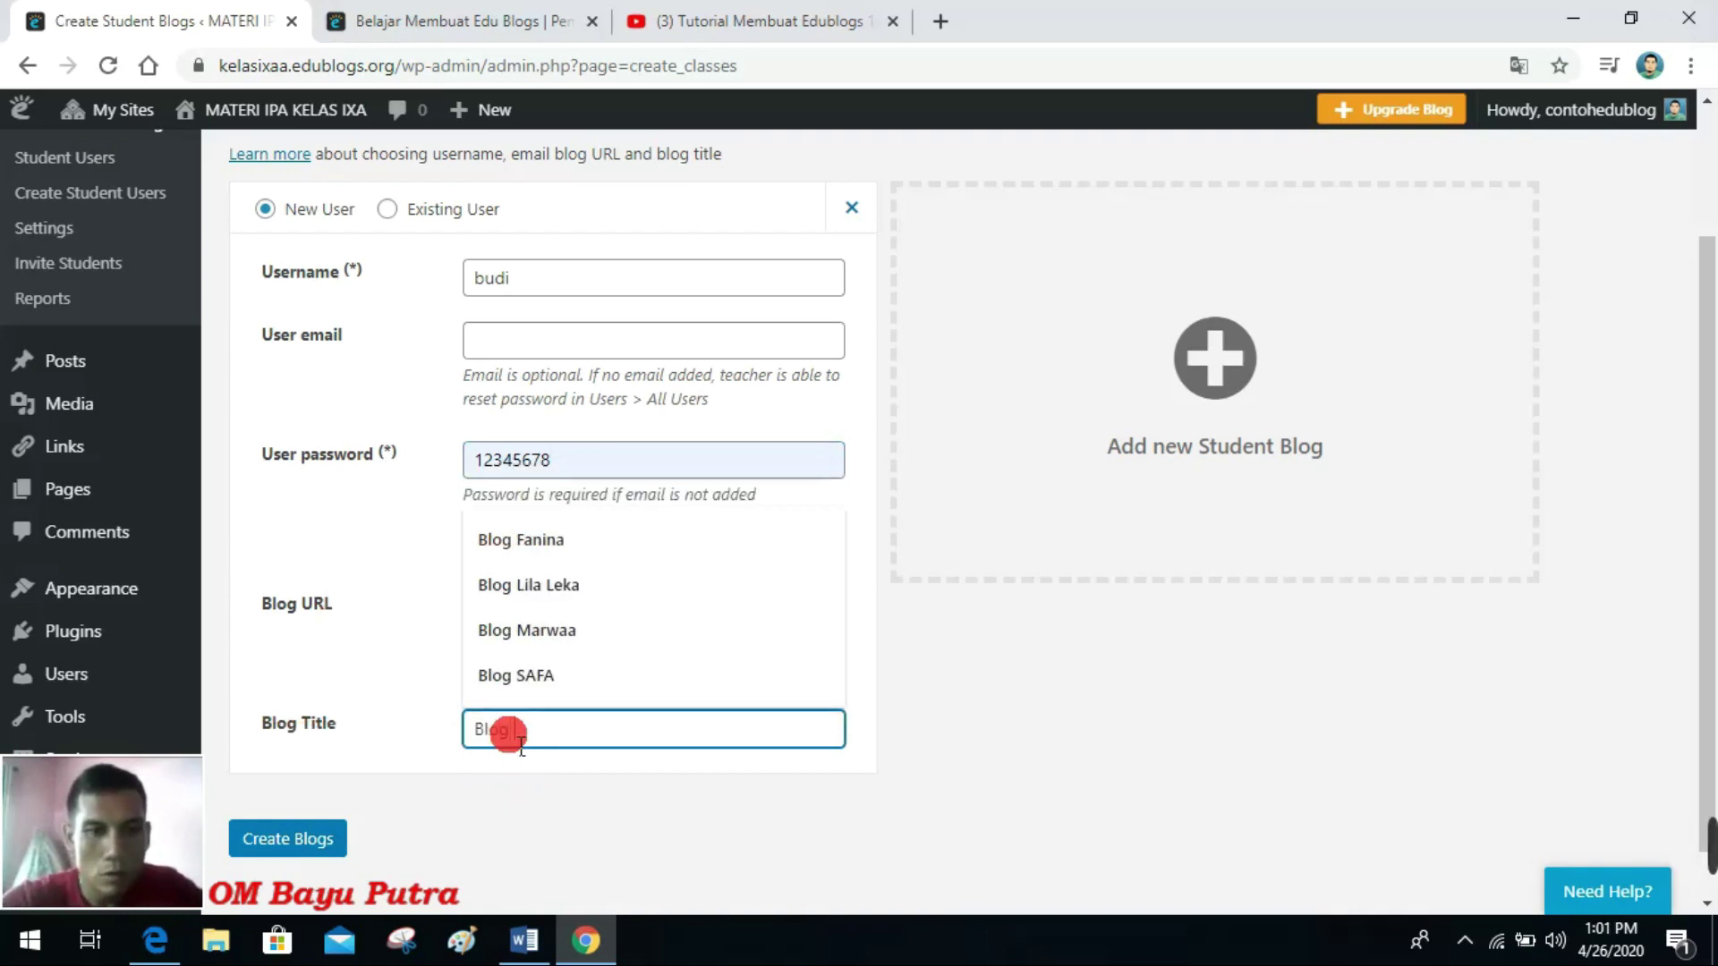
pyautogui.write('og BUDI')
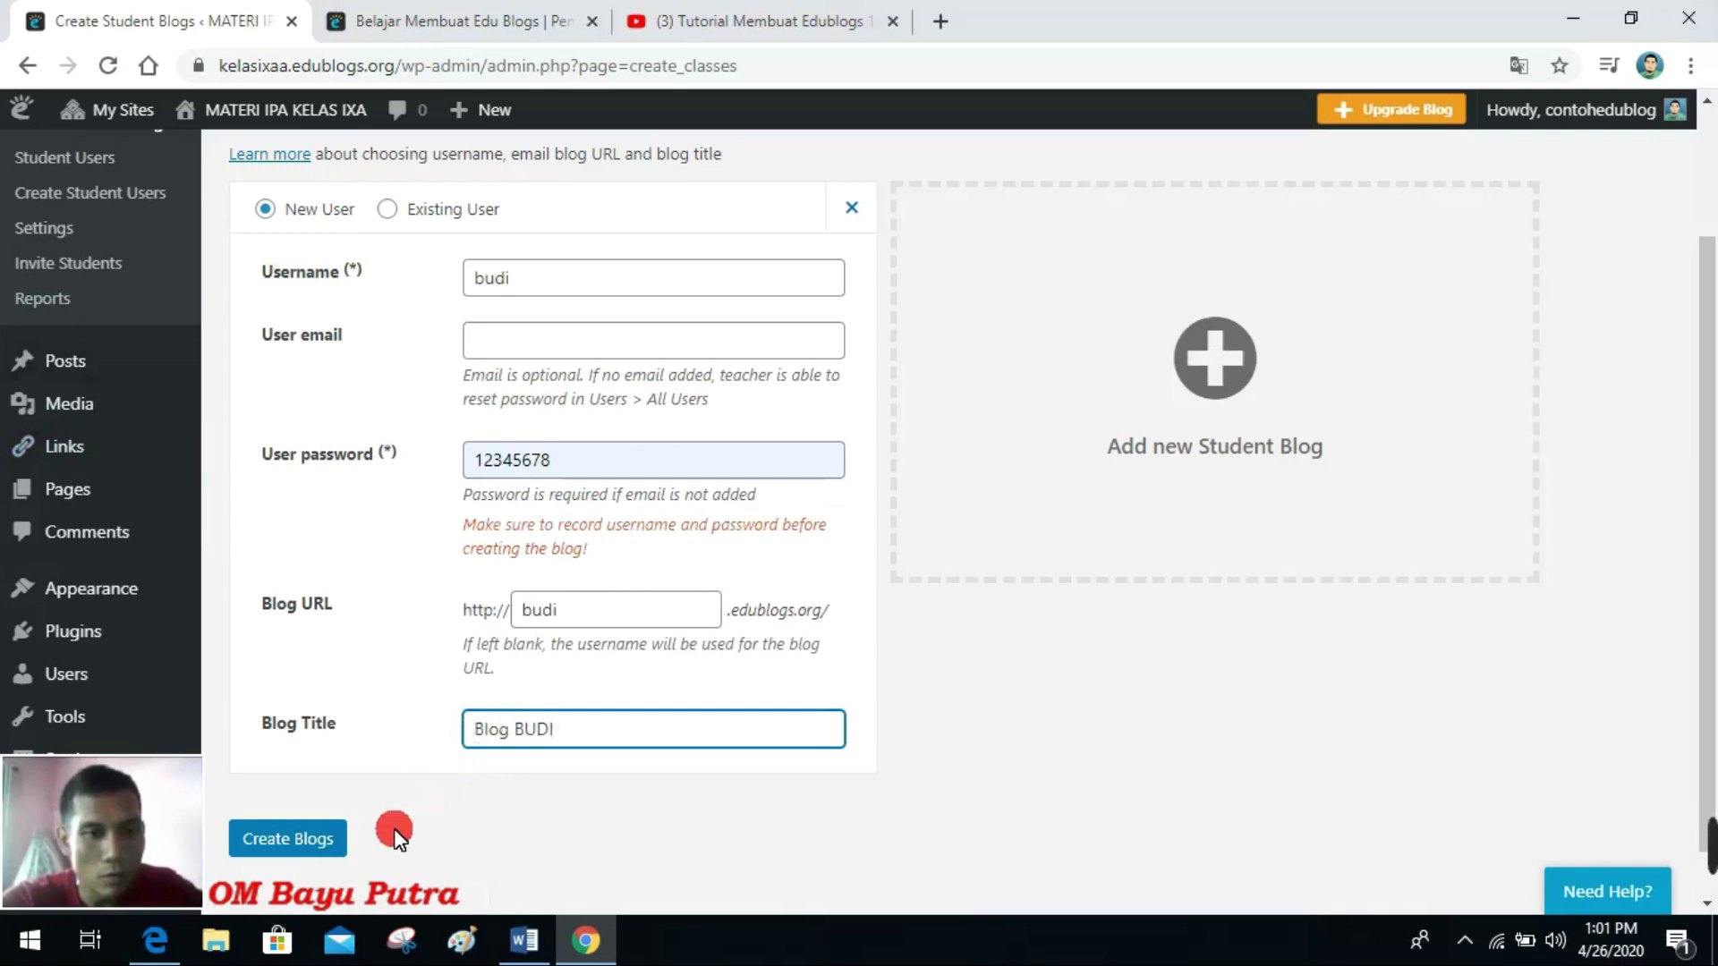
pyautogui.click(328, 845)
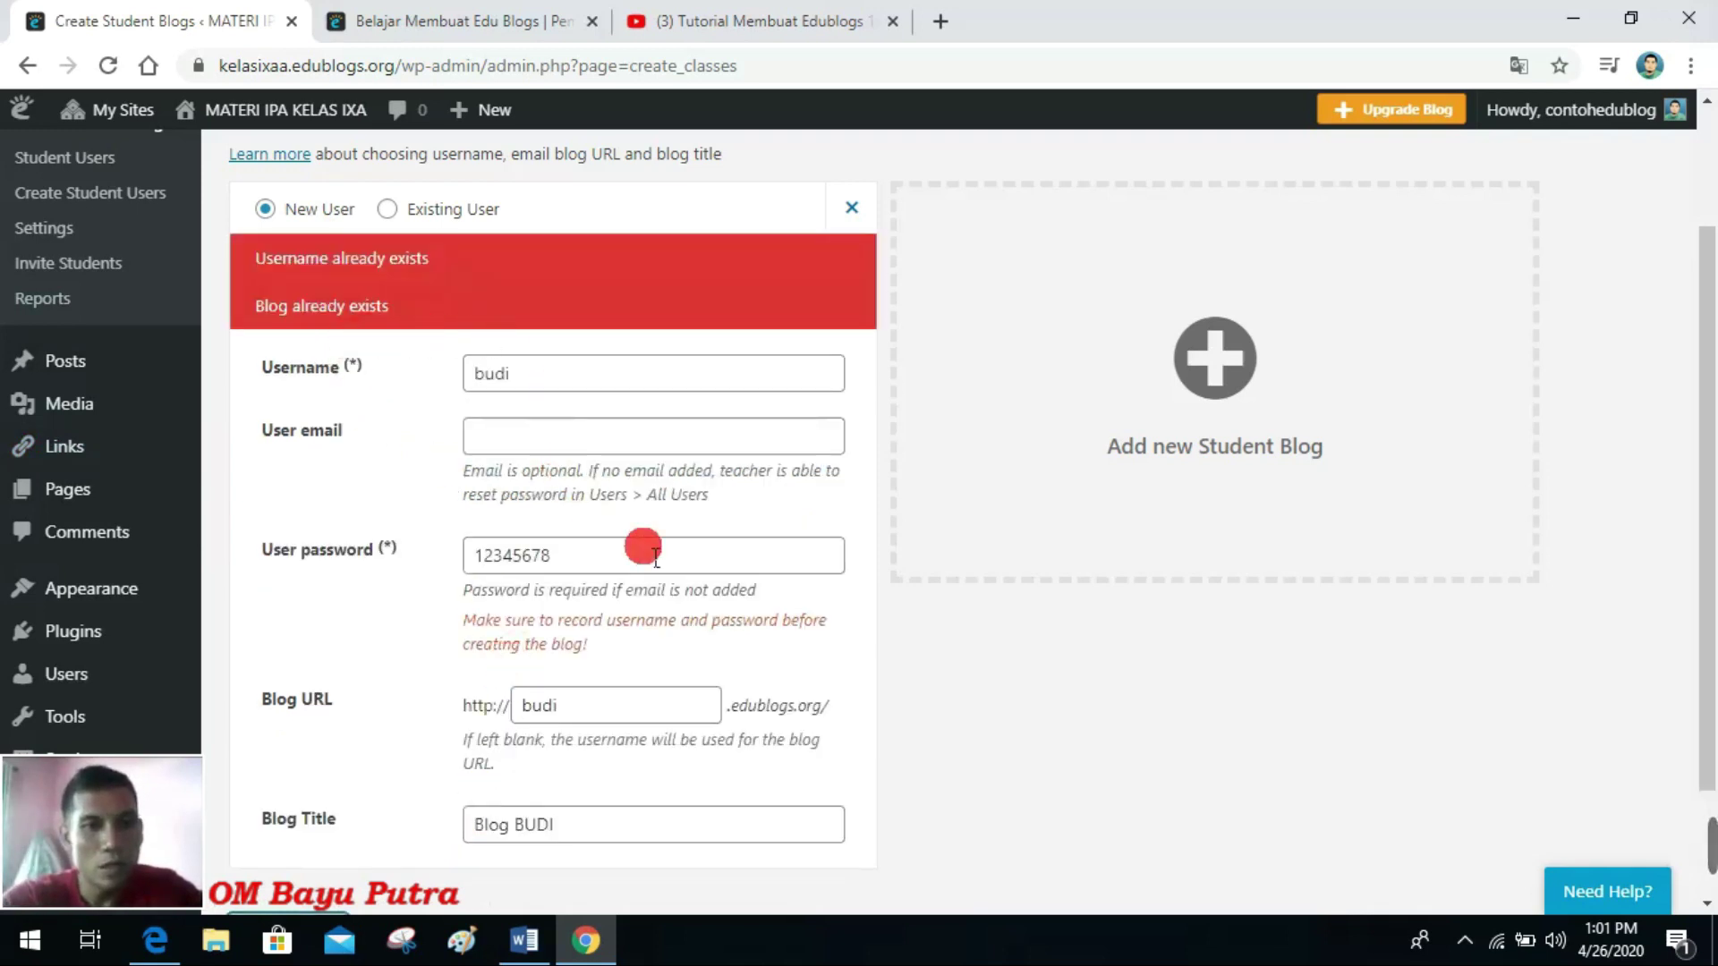
# Step: Append "oke" to both the student's username and the blog URL
pyautogui.click(561, 380)
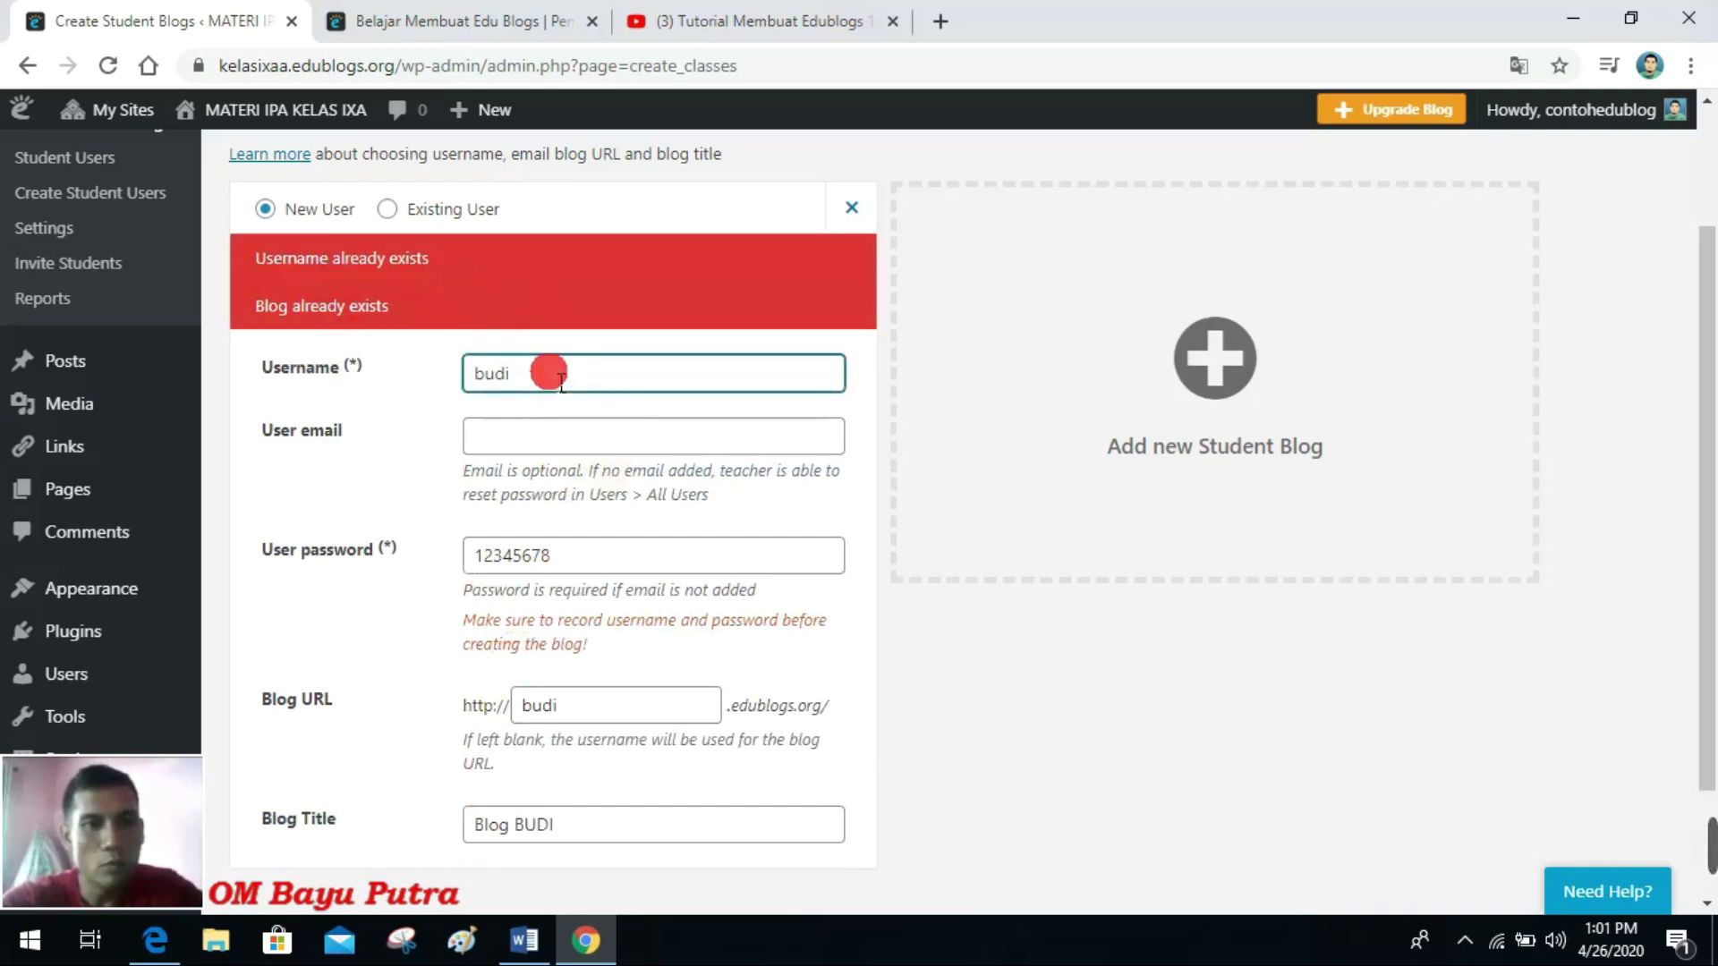
pyautogui.write('oke')
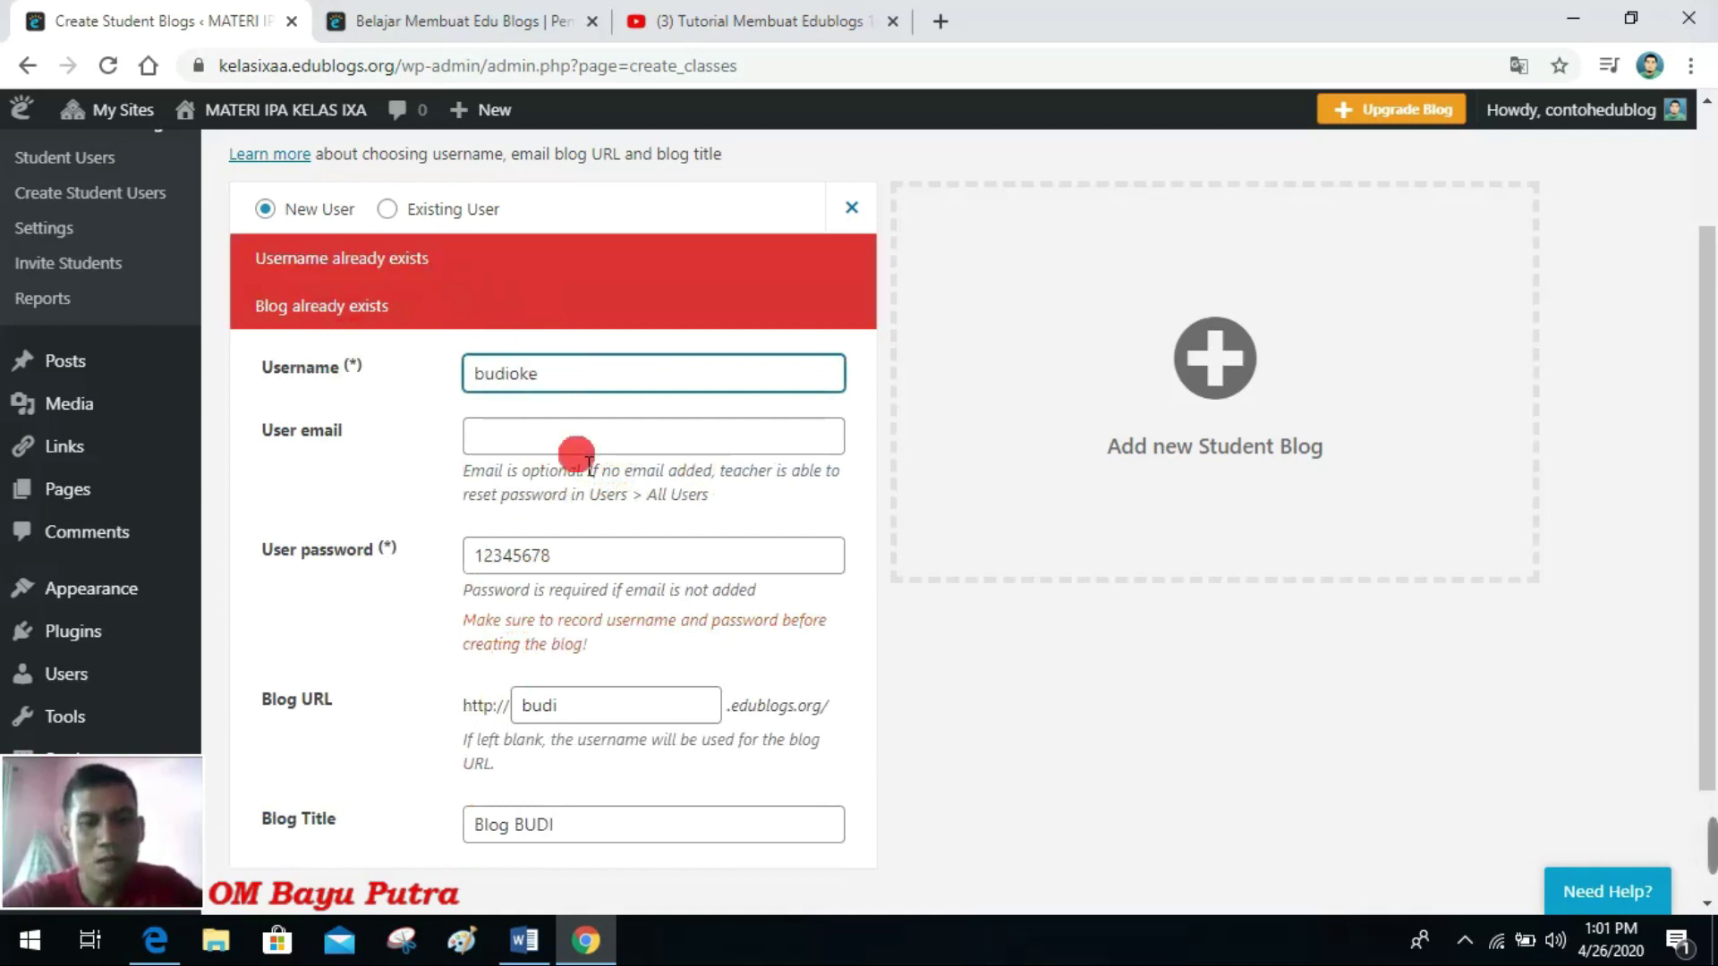
pyautogui.scroll(-2, 595, 653)
pyautogui.click(597, 584)
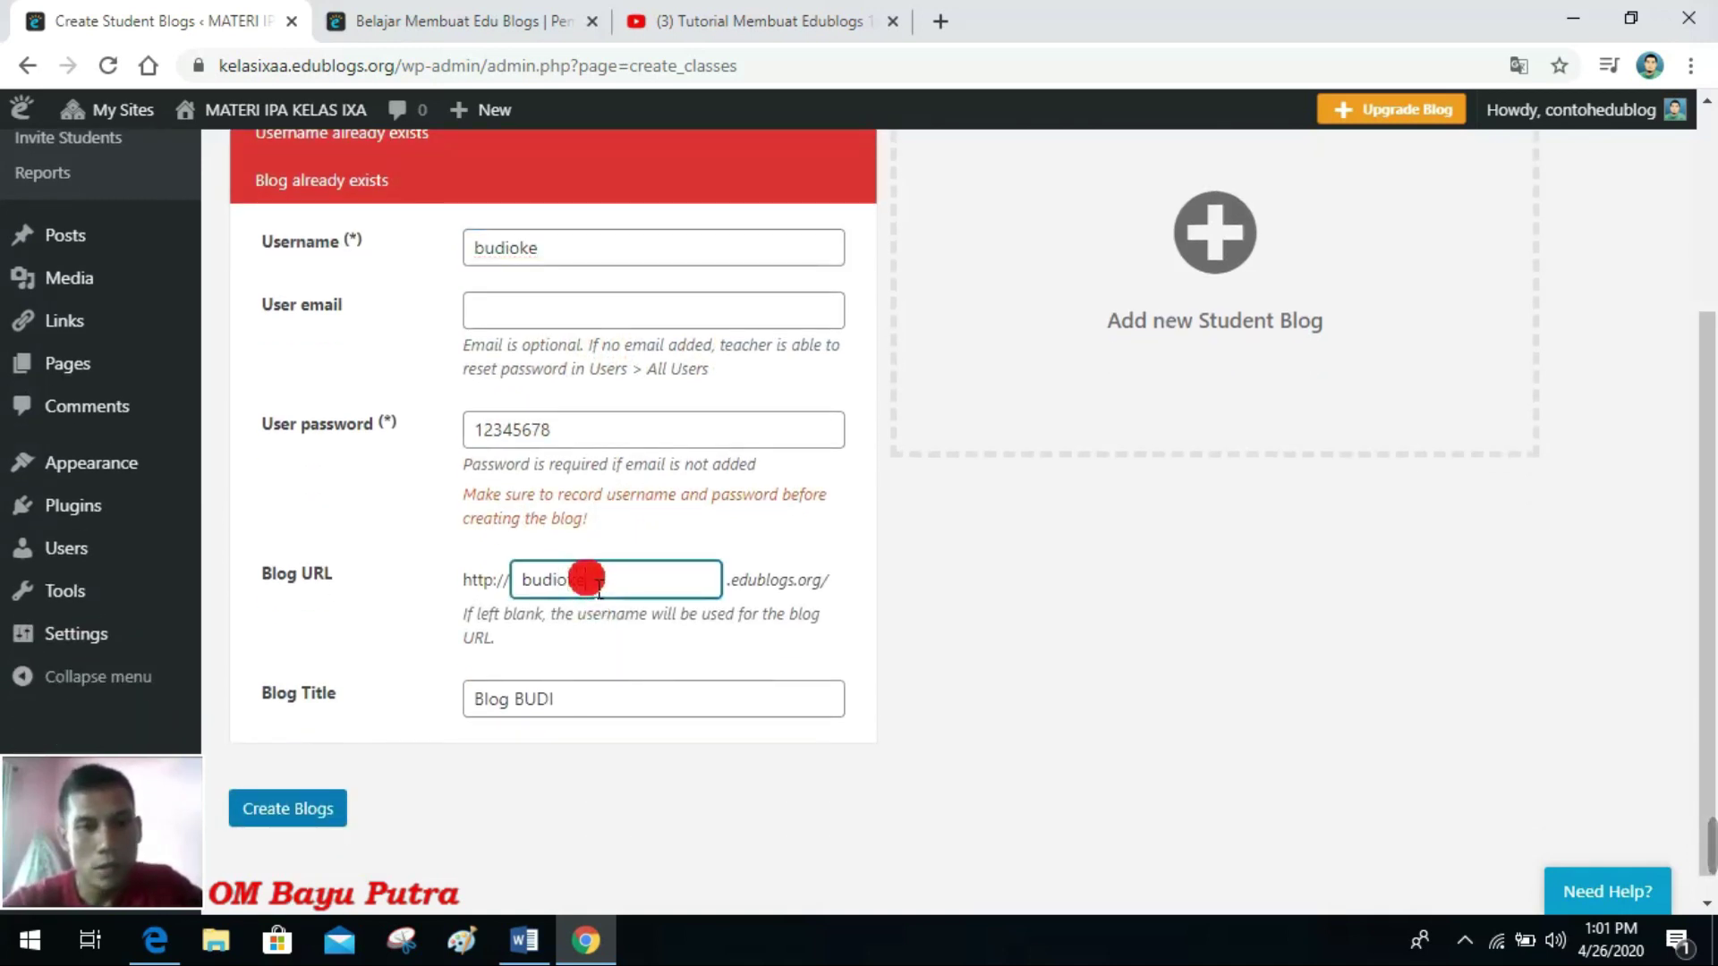
pyautogui.write('oke')
# Step: Create the student blog with "OKE" appended to its title, and open the list of student blogs
pyautogui.click(590, 707)
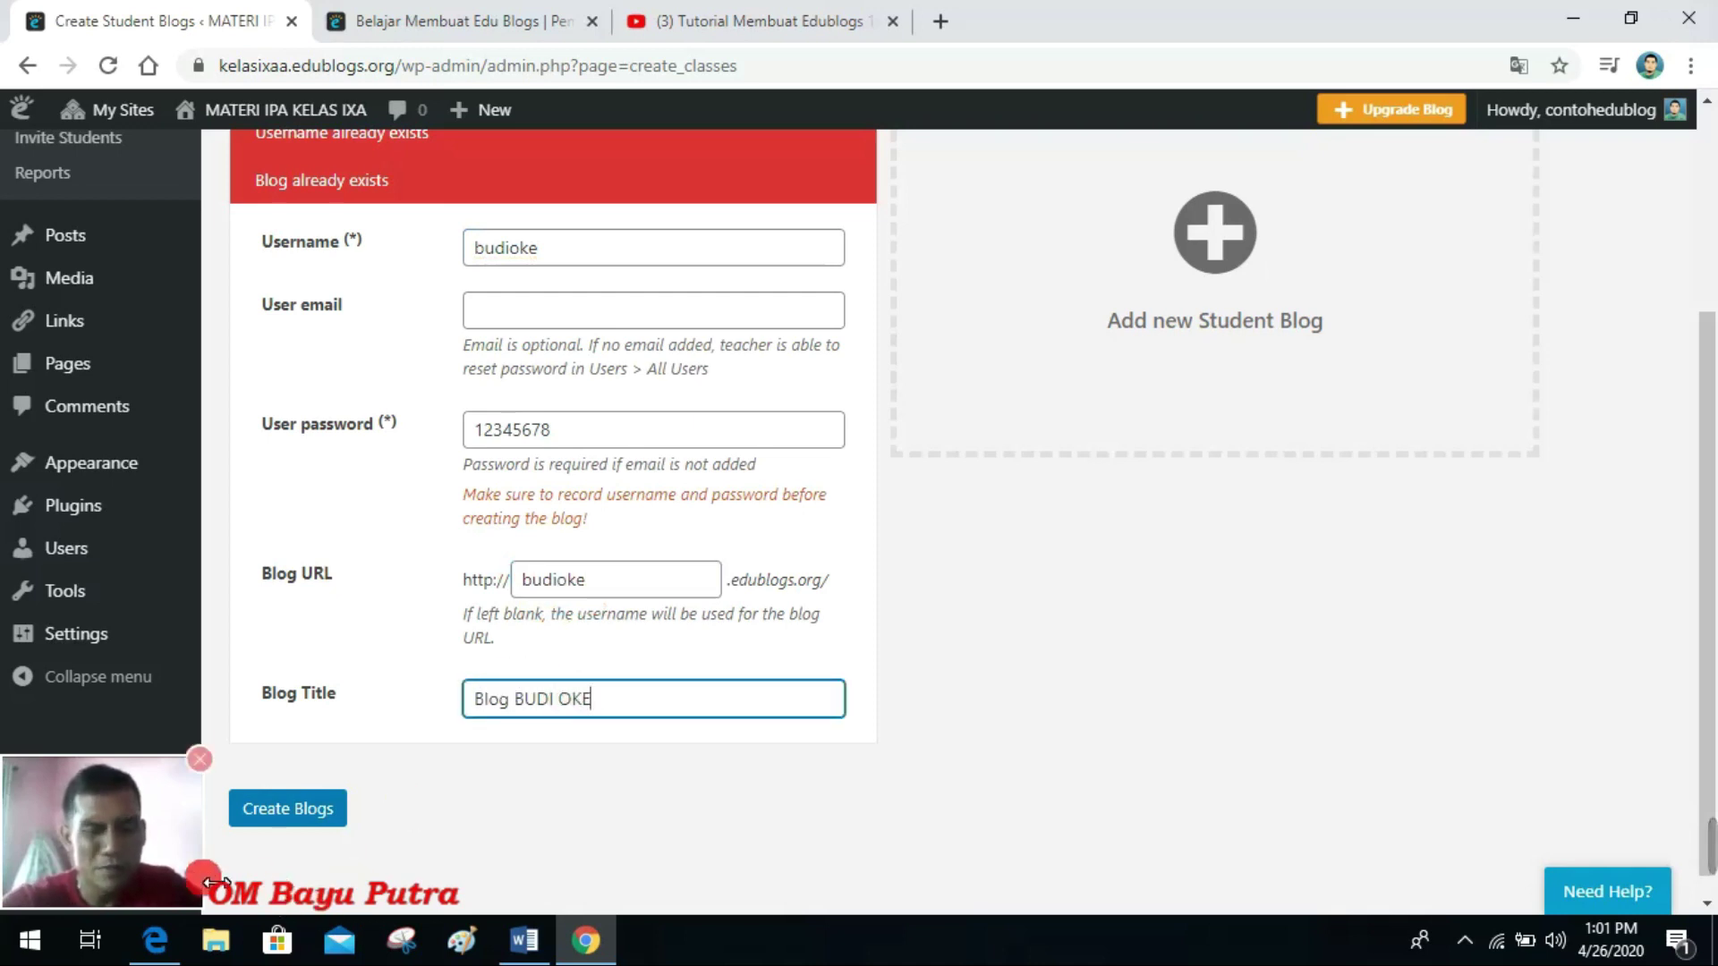
pyautogui.scroll(2, 635, 501)
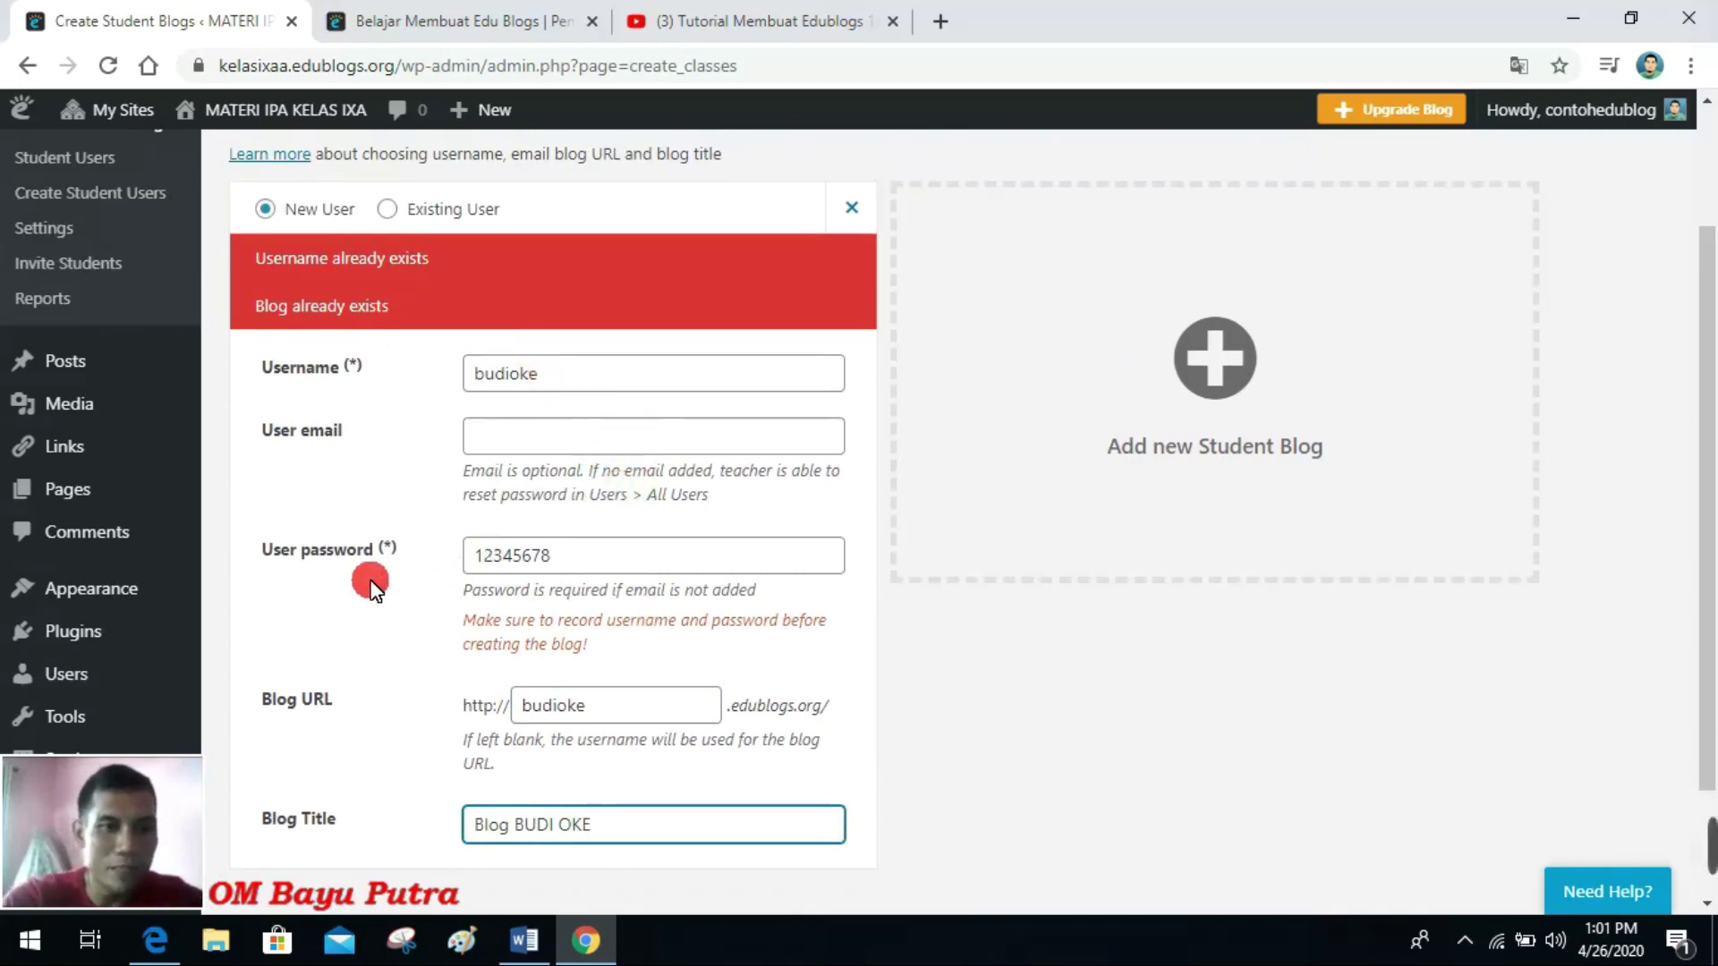
pyautogui.scroll(-2, 371, 587)
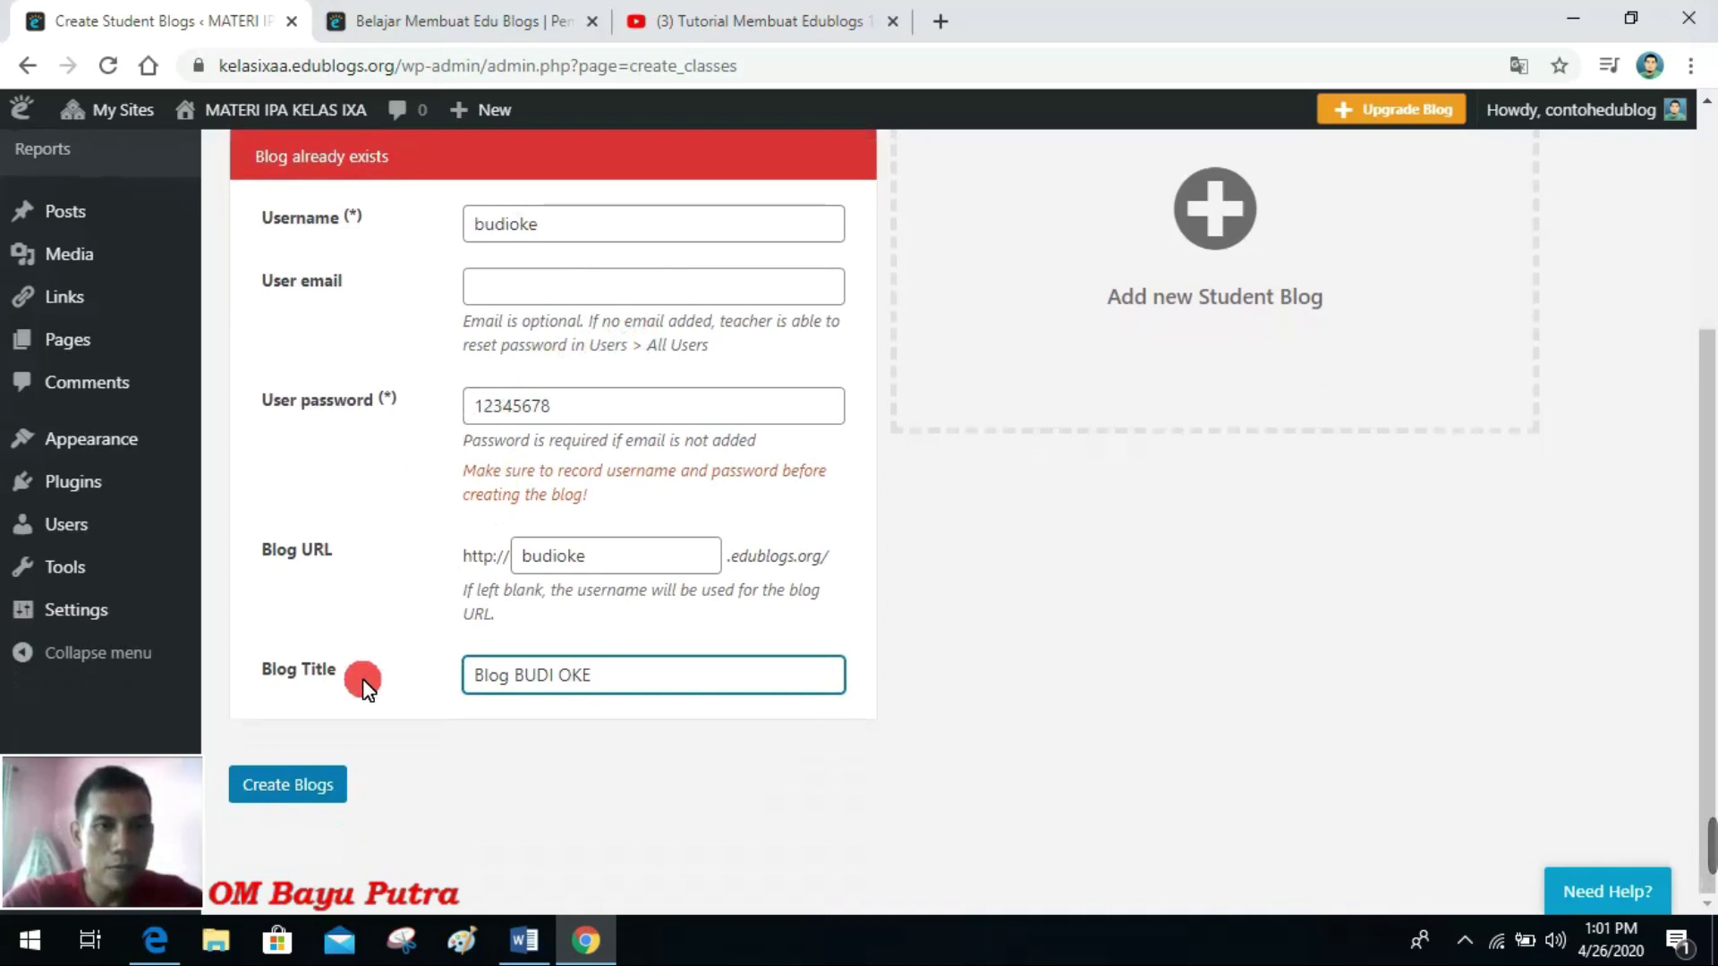
pyautogui.click(317, 783)
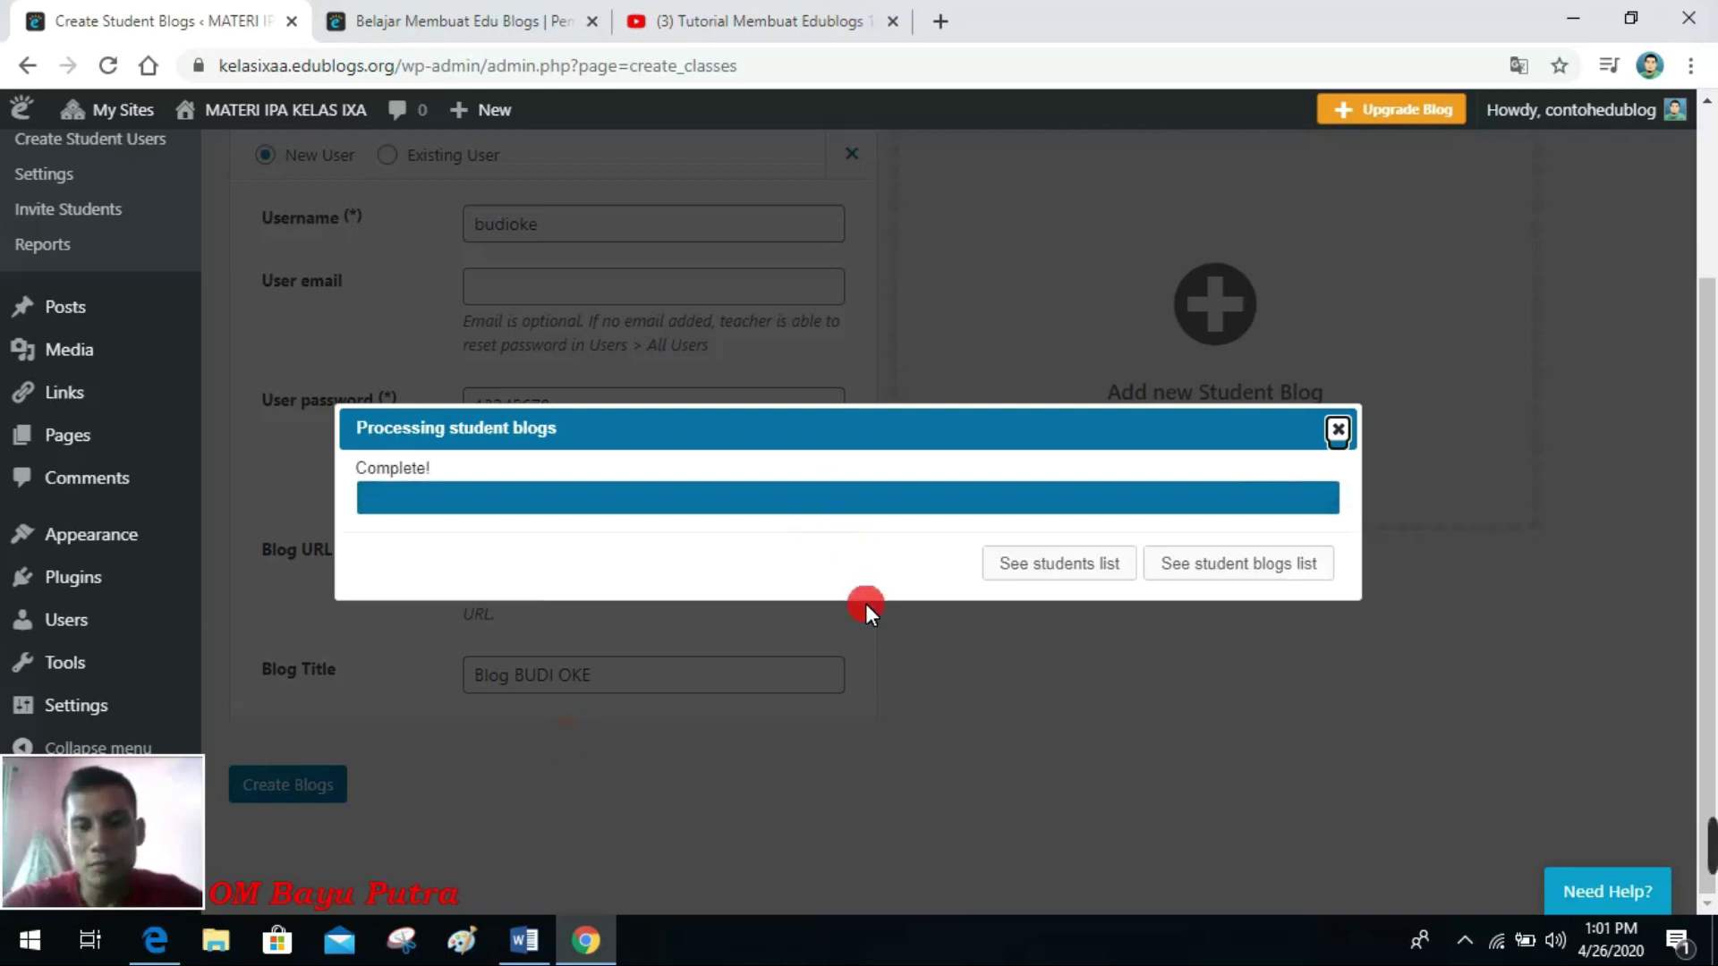
pyautogui.click(1226, 564)
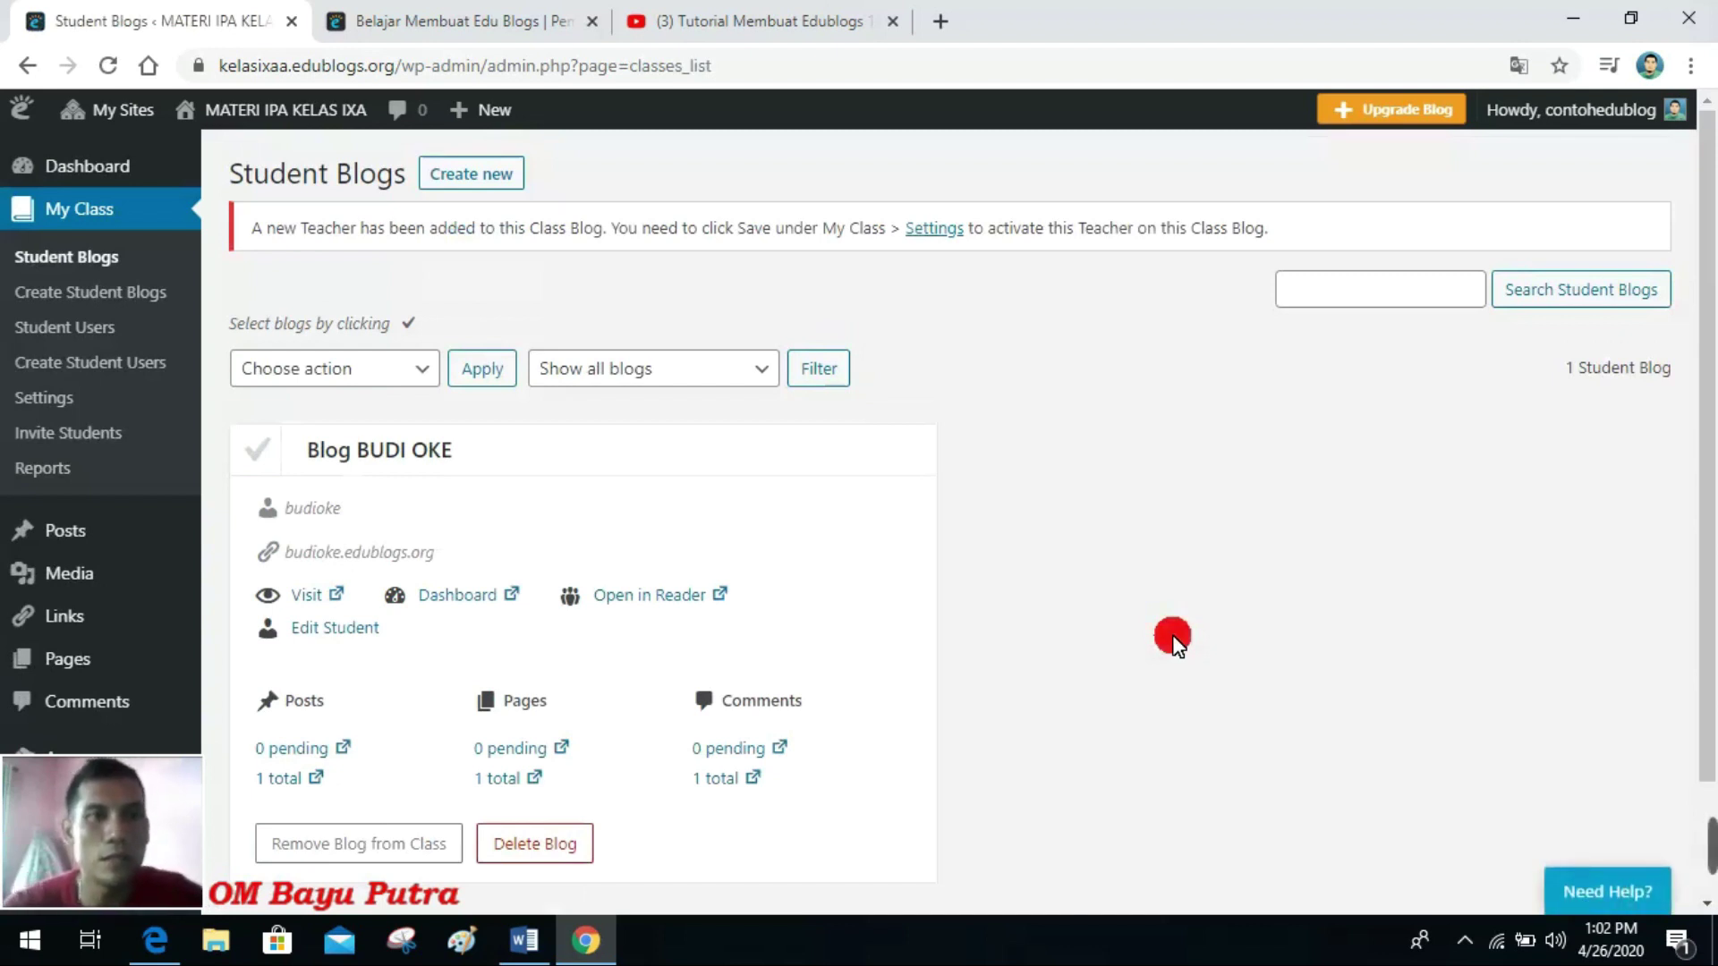
# Step: Open the MATERI IPA KELAS IXA site in a new tab, closing the YouTube tutorial and Belajar Membuat Edu Blogs tabs
pyautogui.moveTo(289, 114)
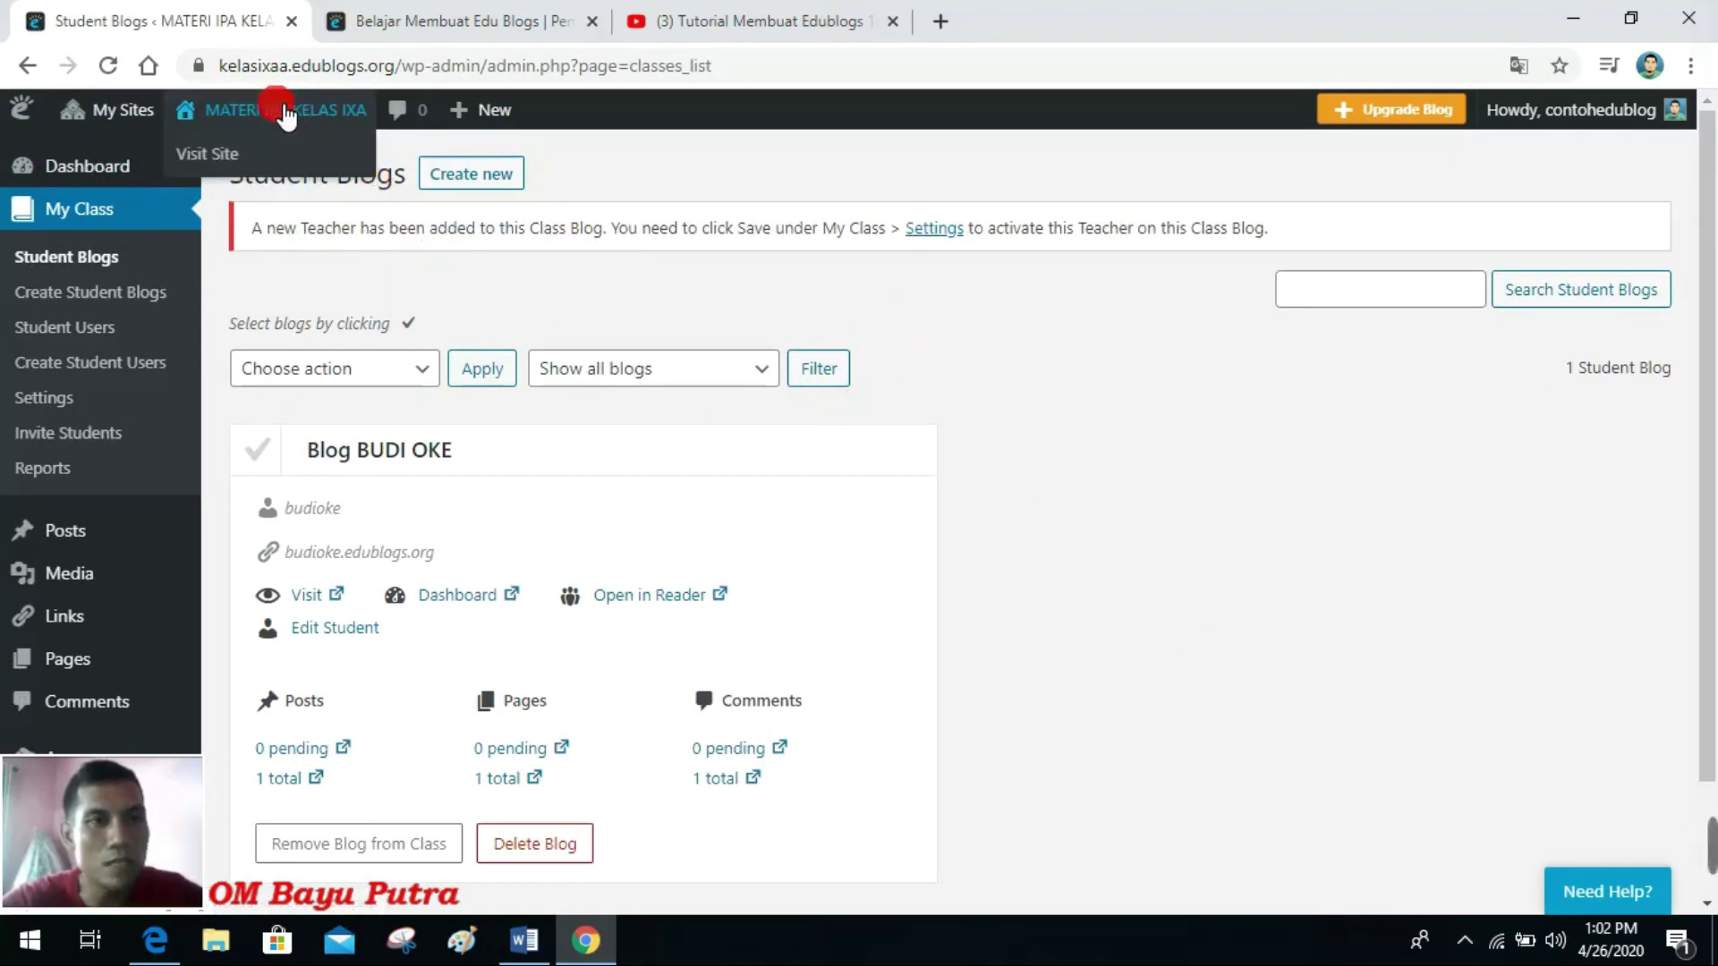
pyautogui.rightClick(277, 106)
pyautogui.rightClick(215, 152)
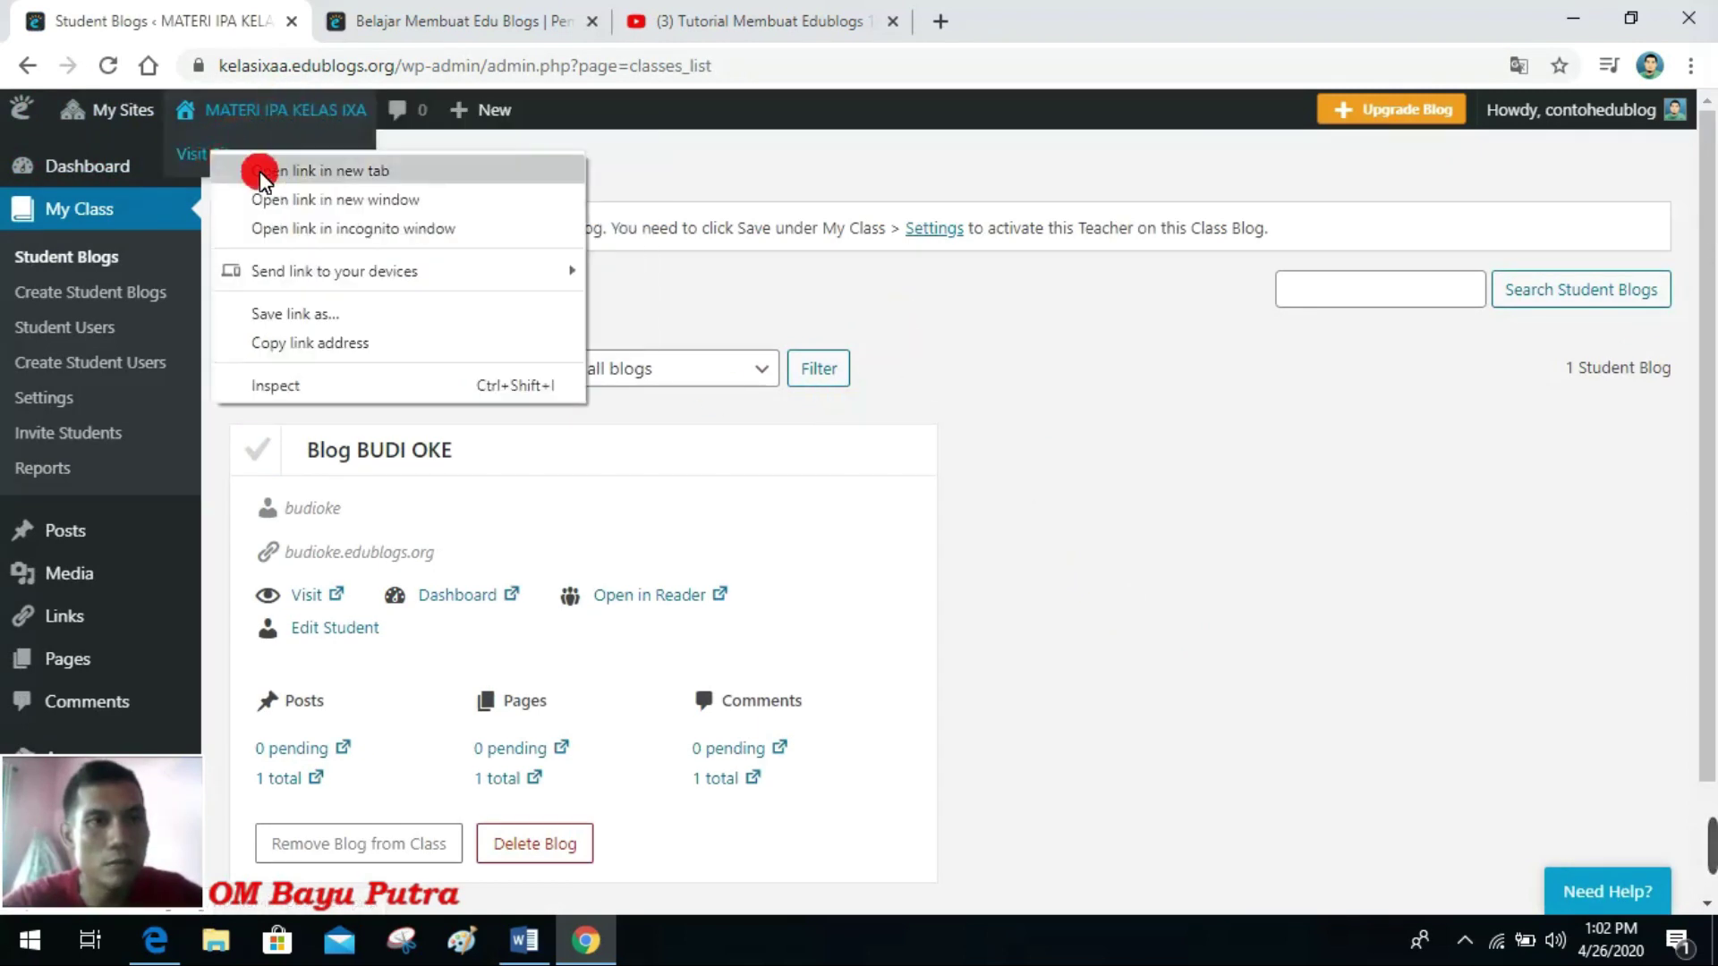
pyautogui.click(260, 170)
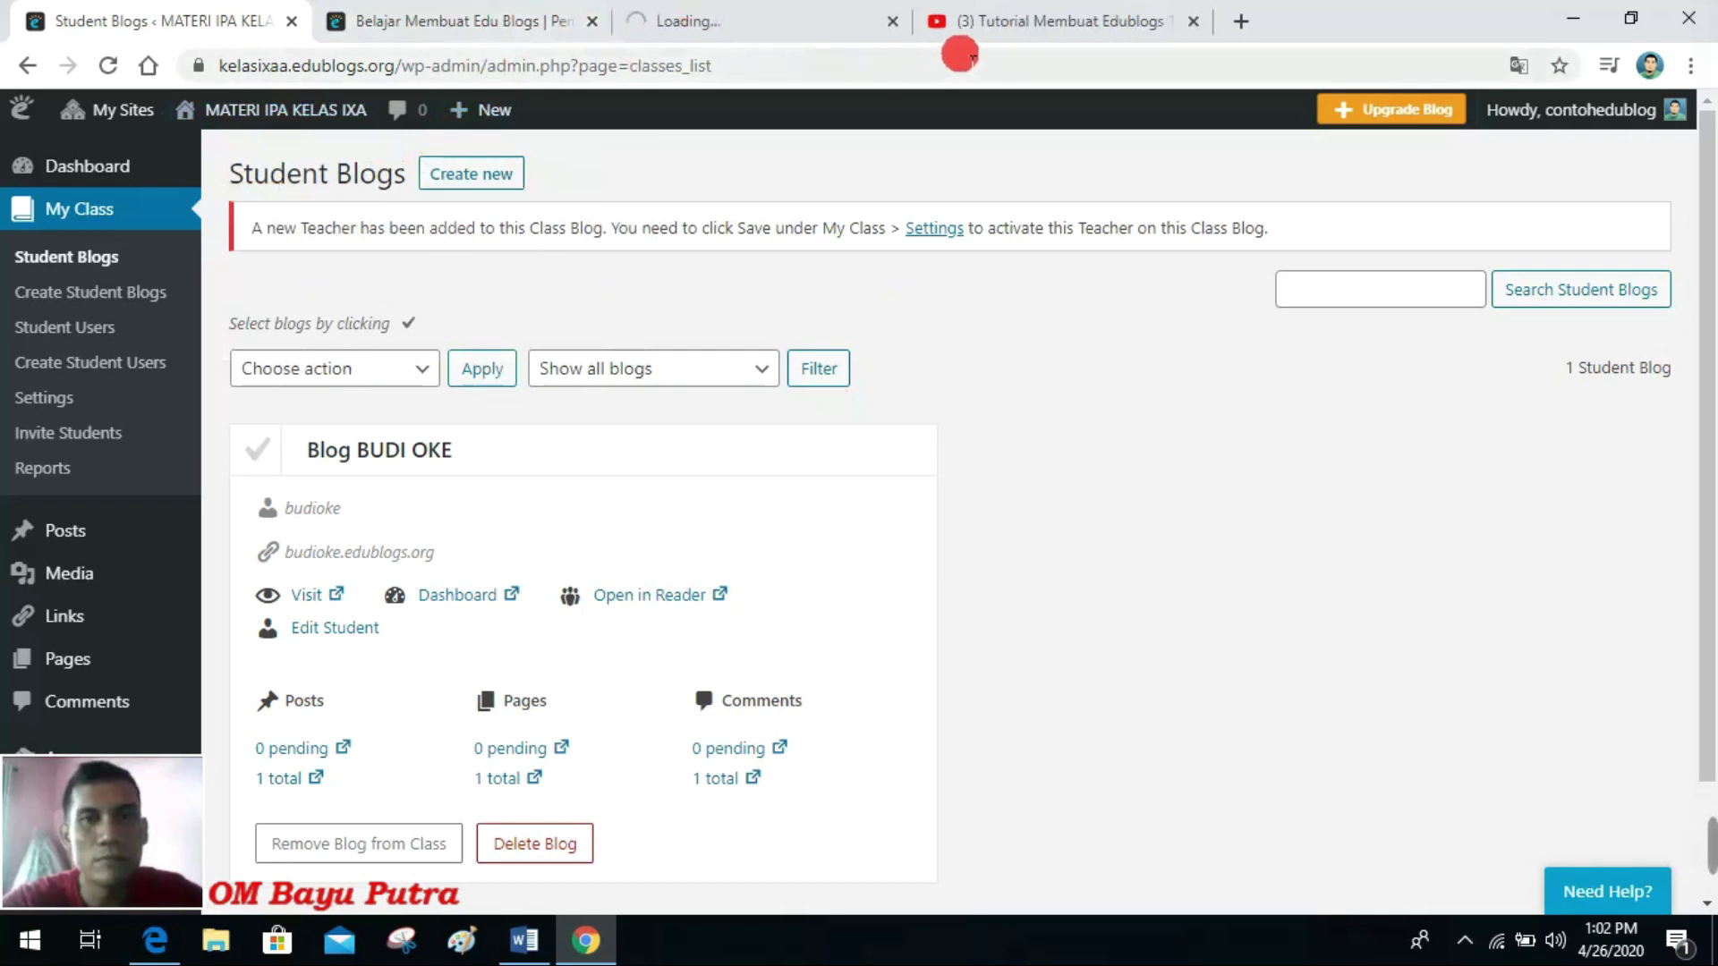
pyautogui.click(1195, 22)
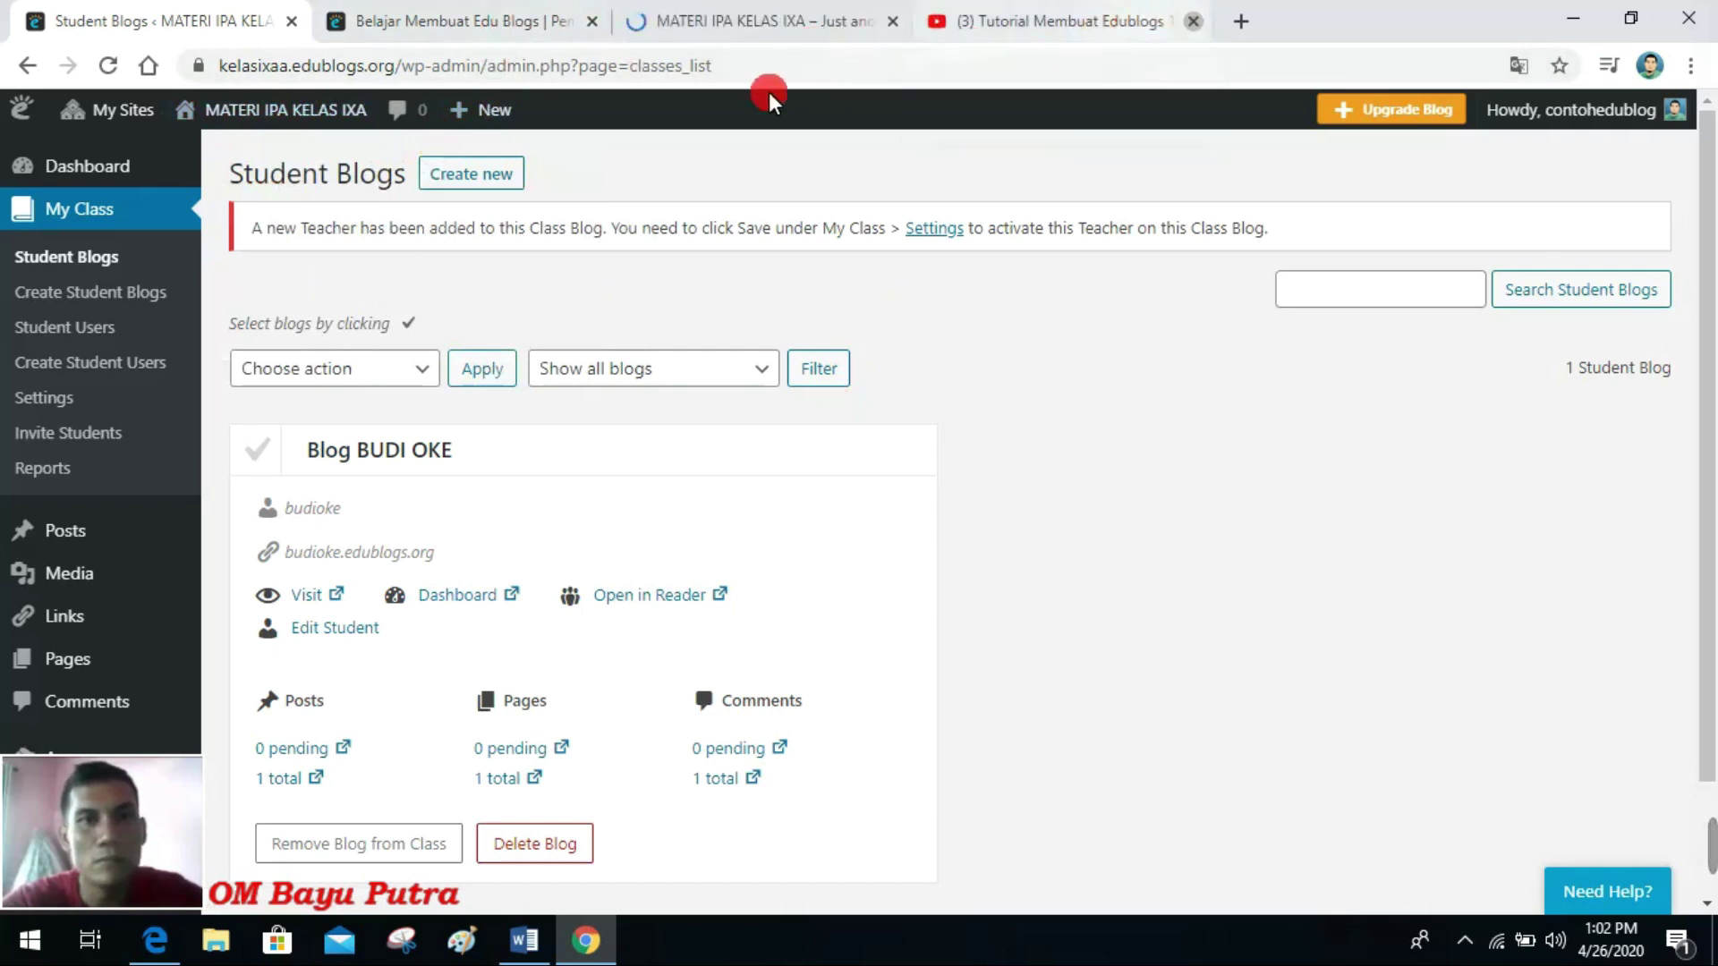
pyautogui.click(593, 22)
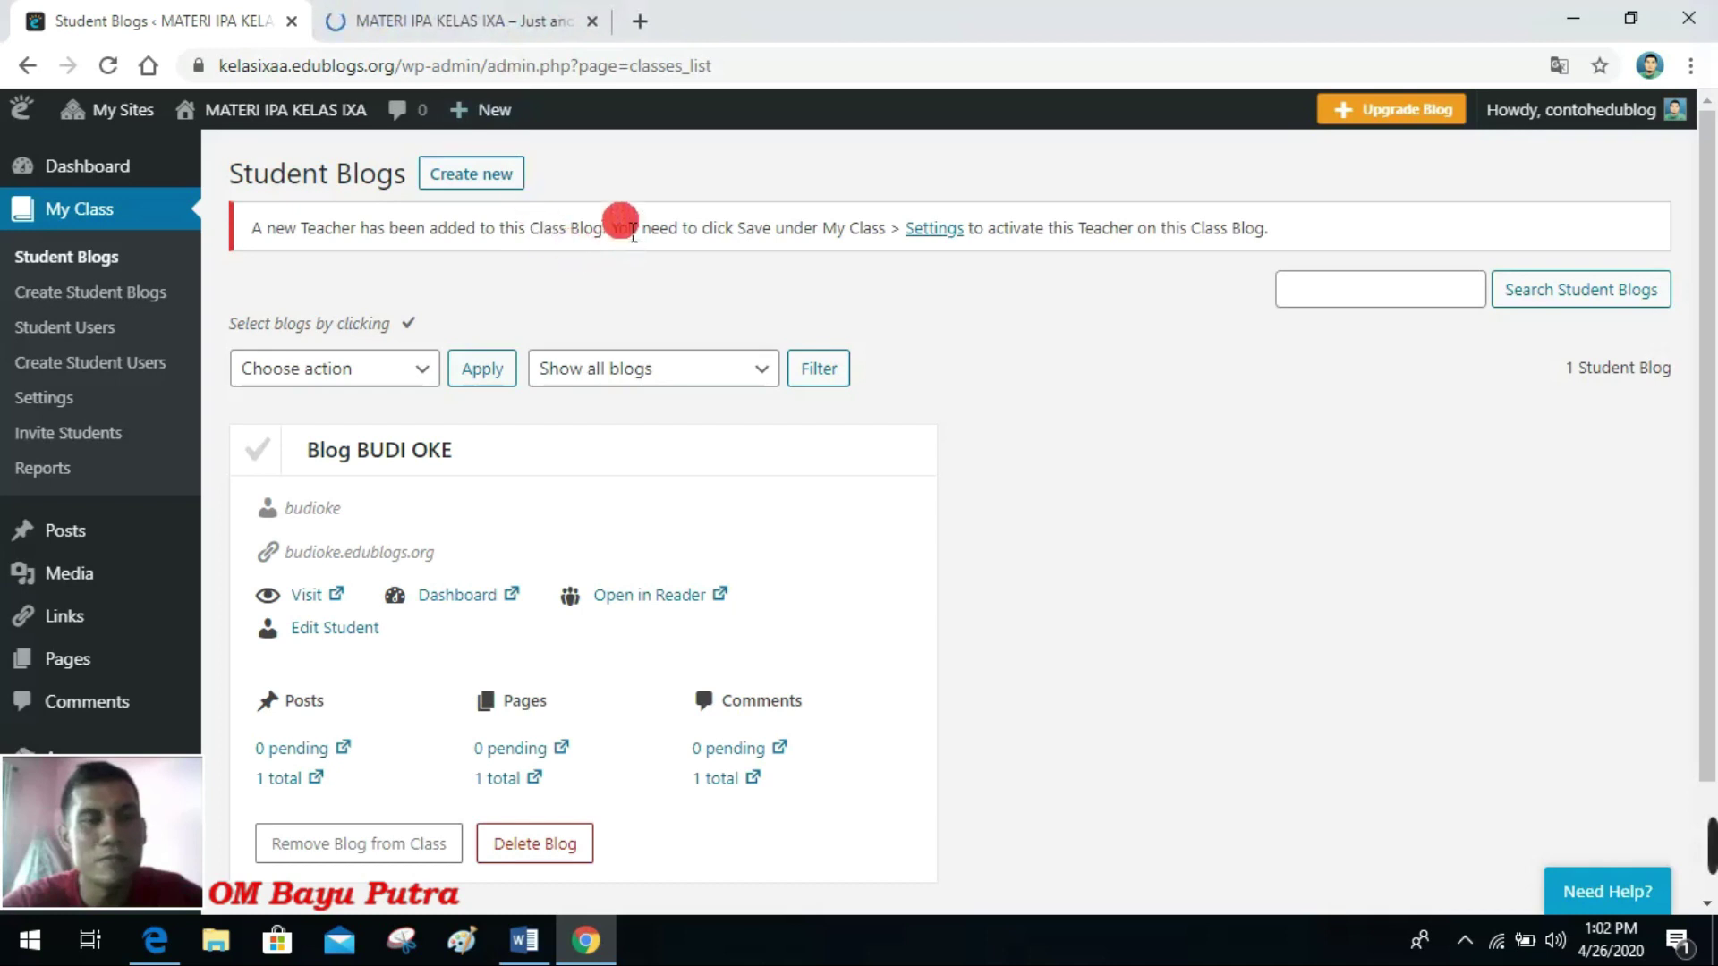
pyautogui.click(526, 12)
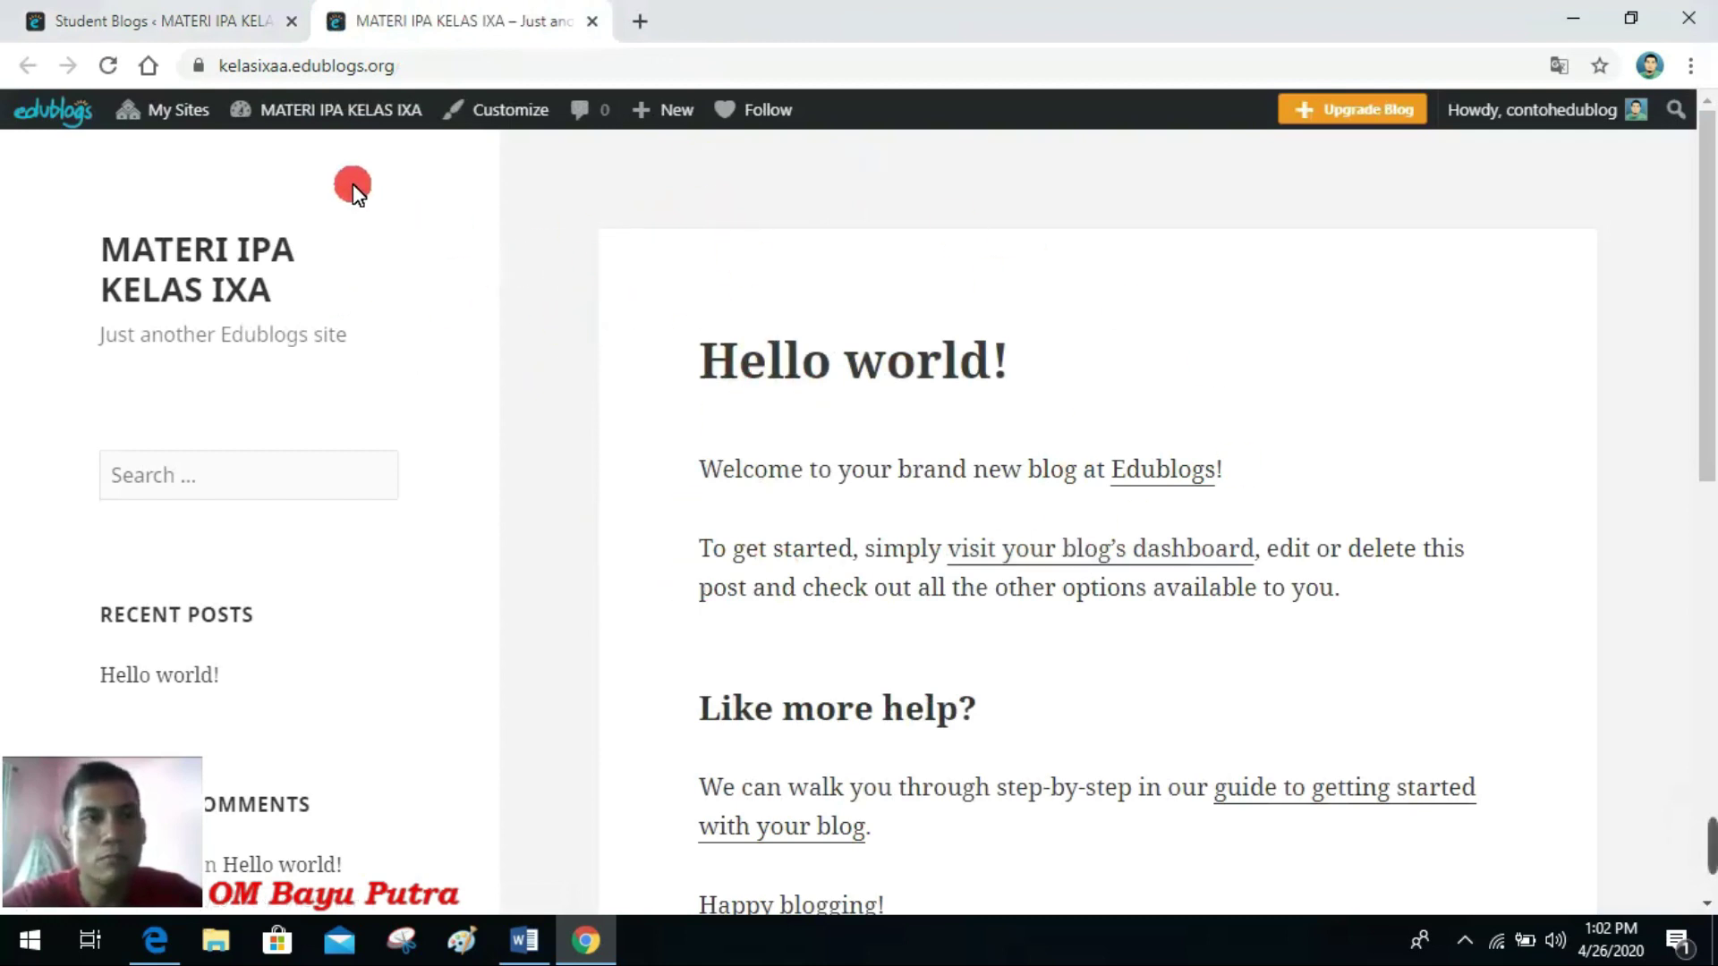
# Step: Activate the Adelle theme for the MATERI IPA KELAS IXA blog
pyautogui.click(211, 16)
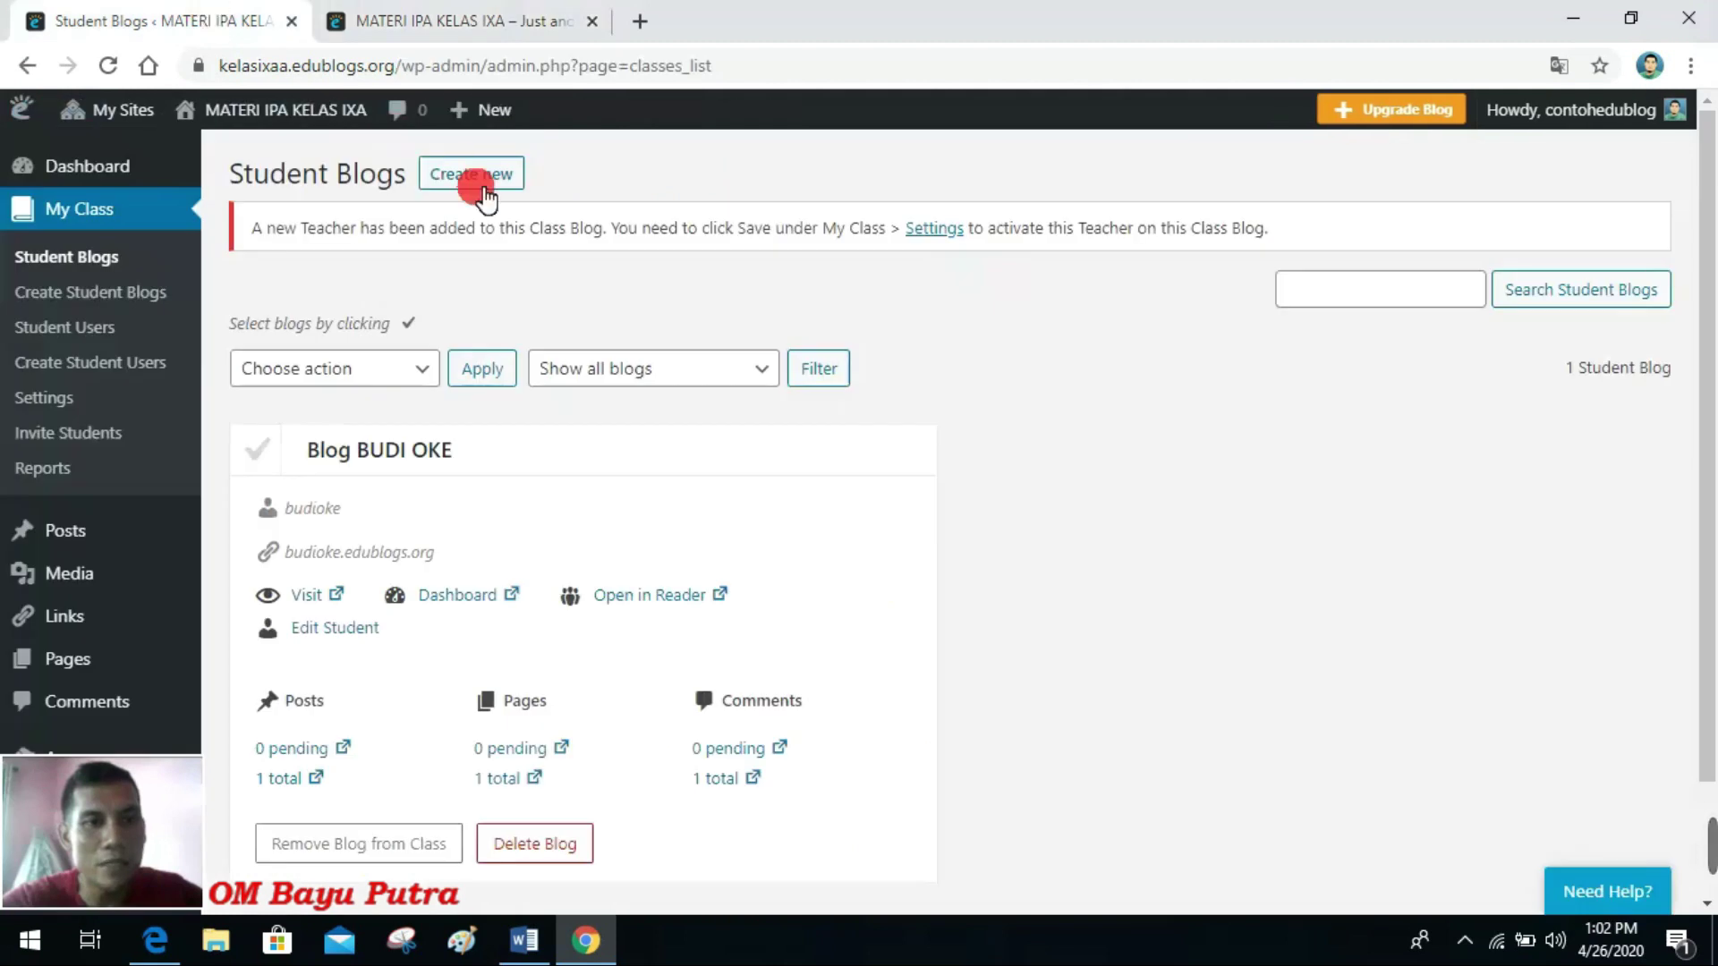
pyautogui.scroll(-2, 152, 501)
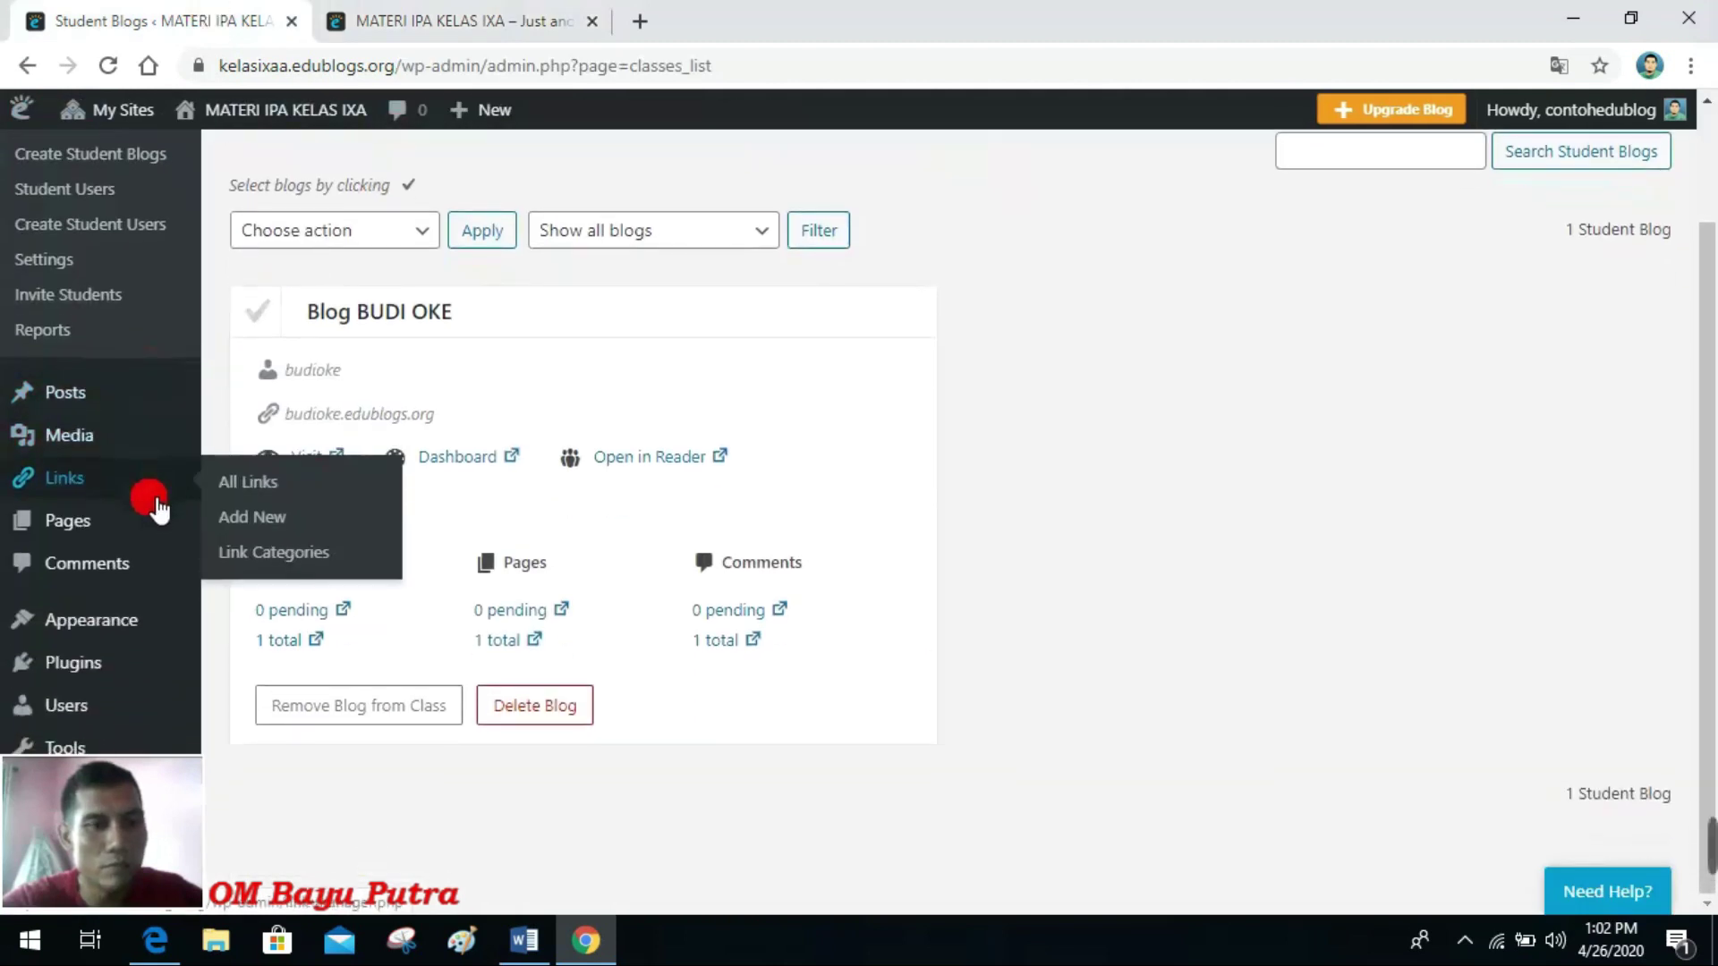
pyautogui.moveTo(173, 618)
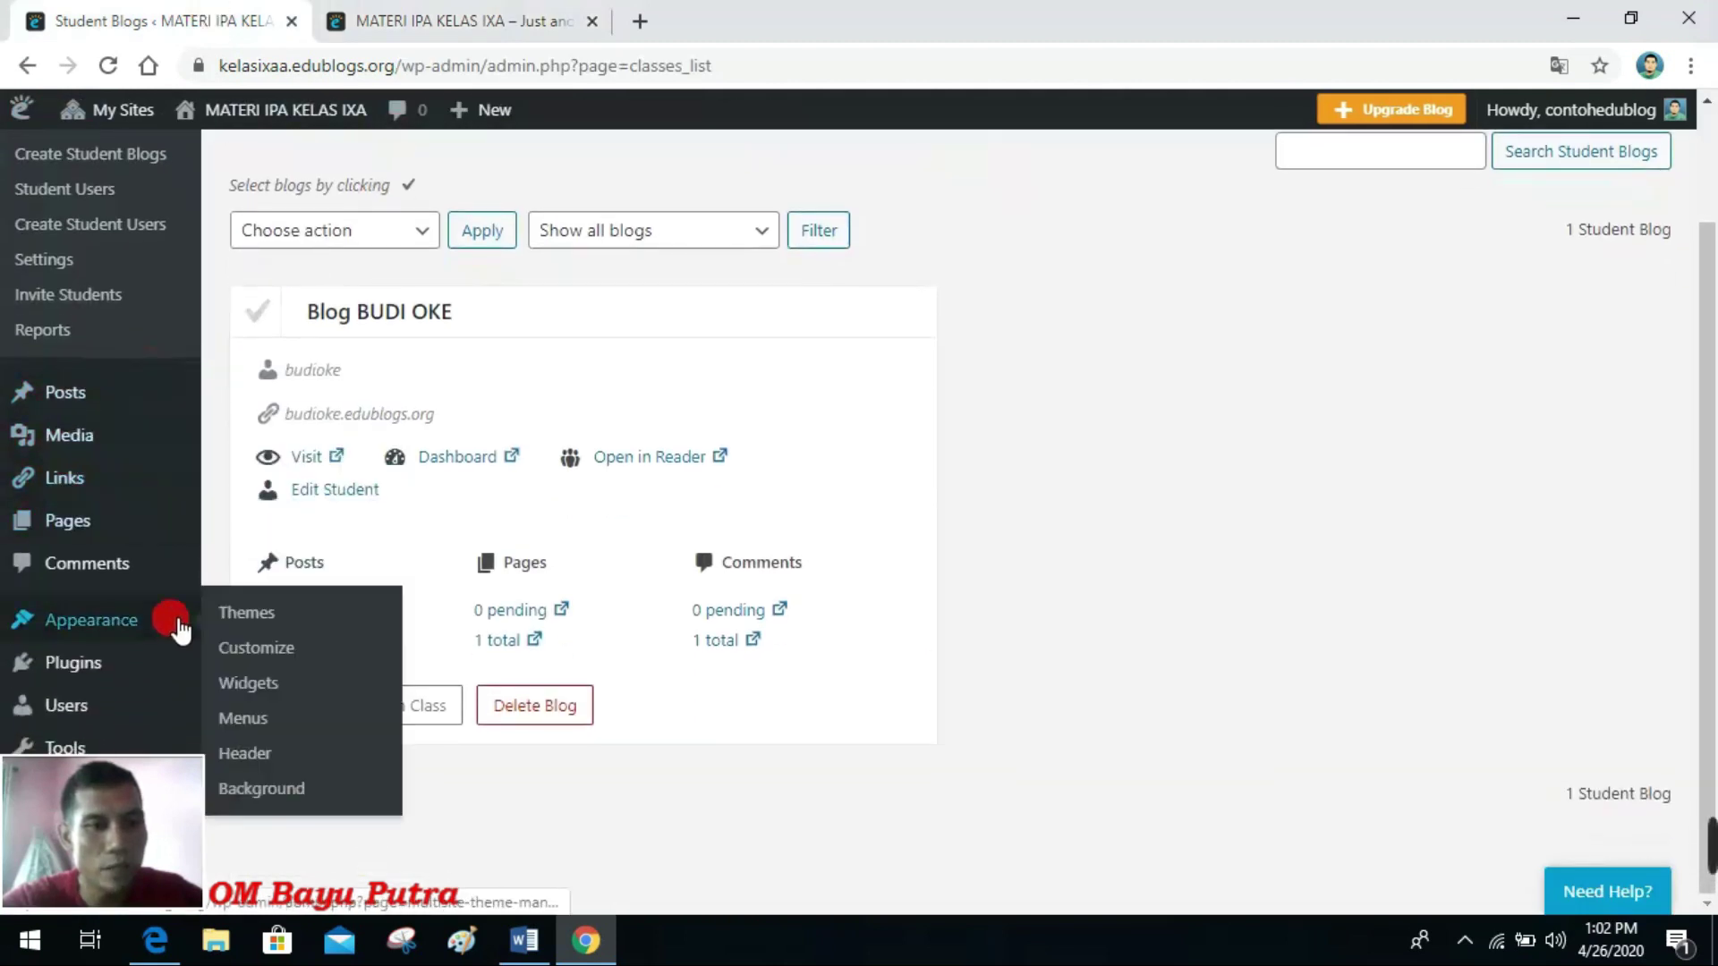
pyautogui.click(276, 623)
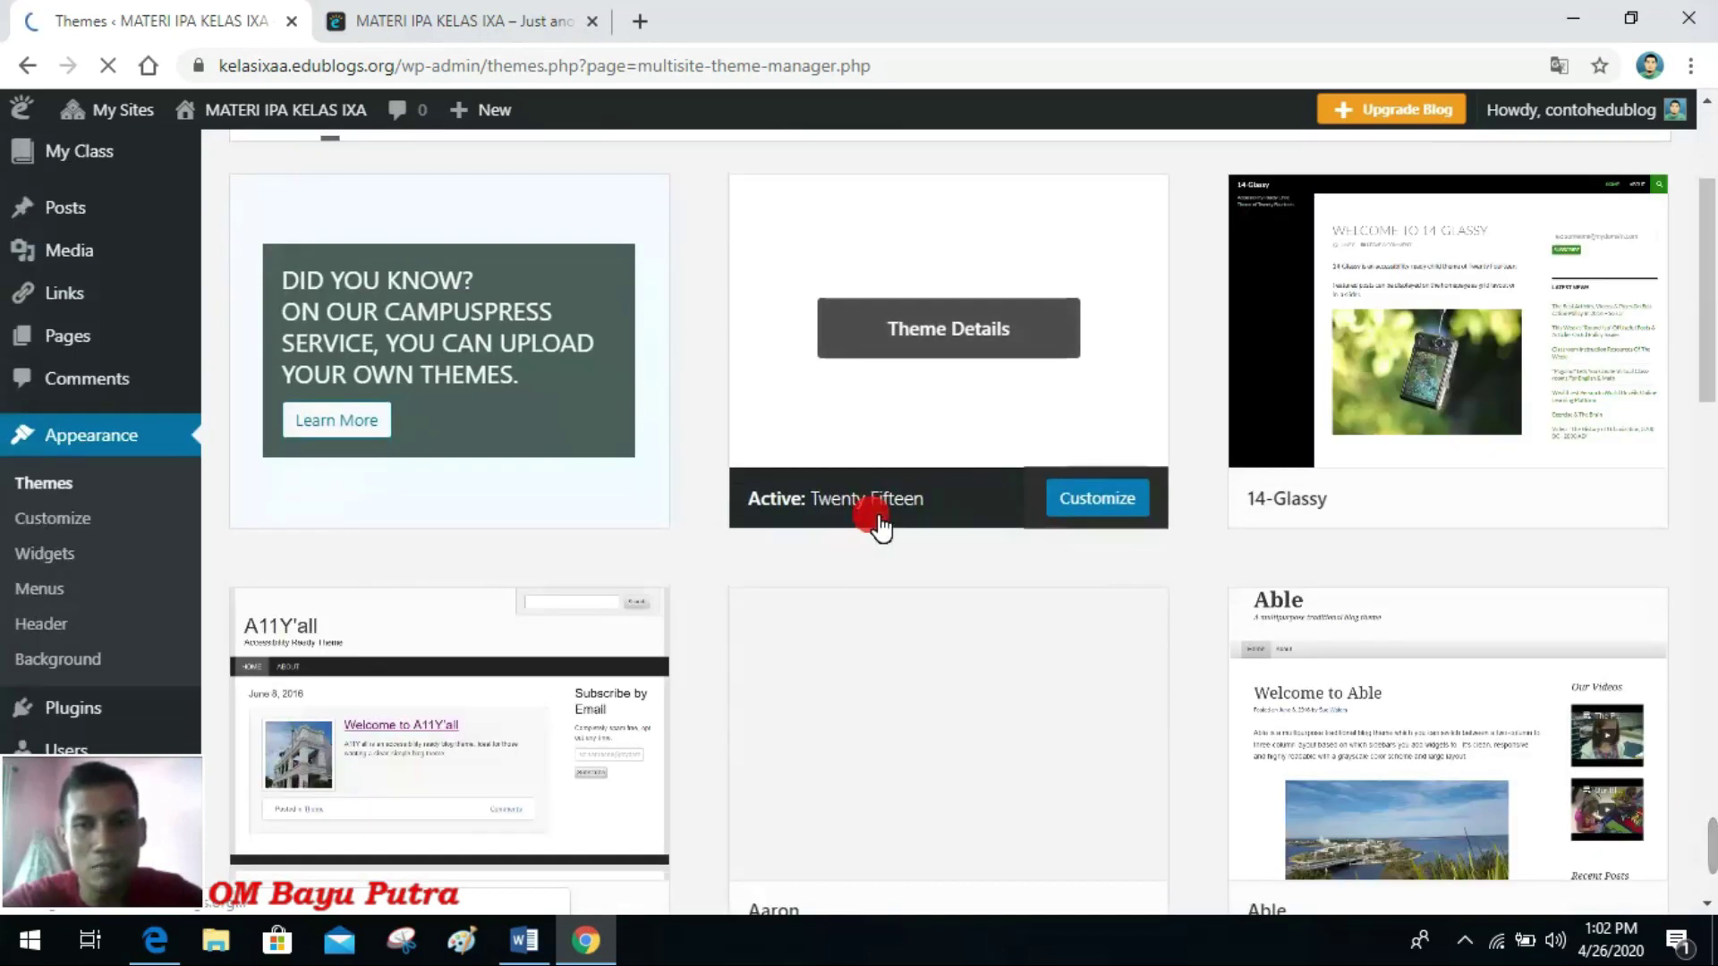
pyautogui.scroll(-7, 873, 519)
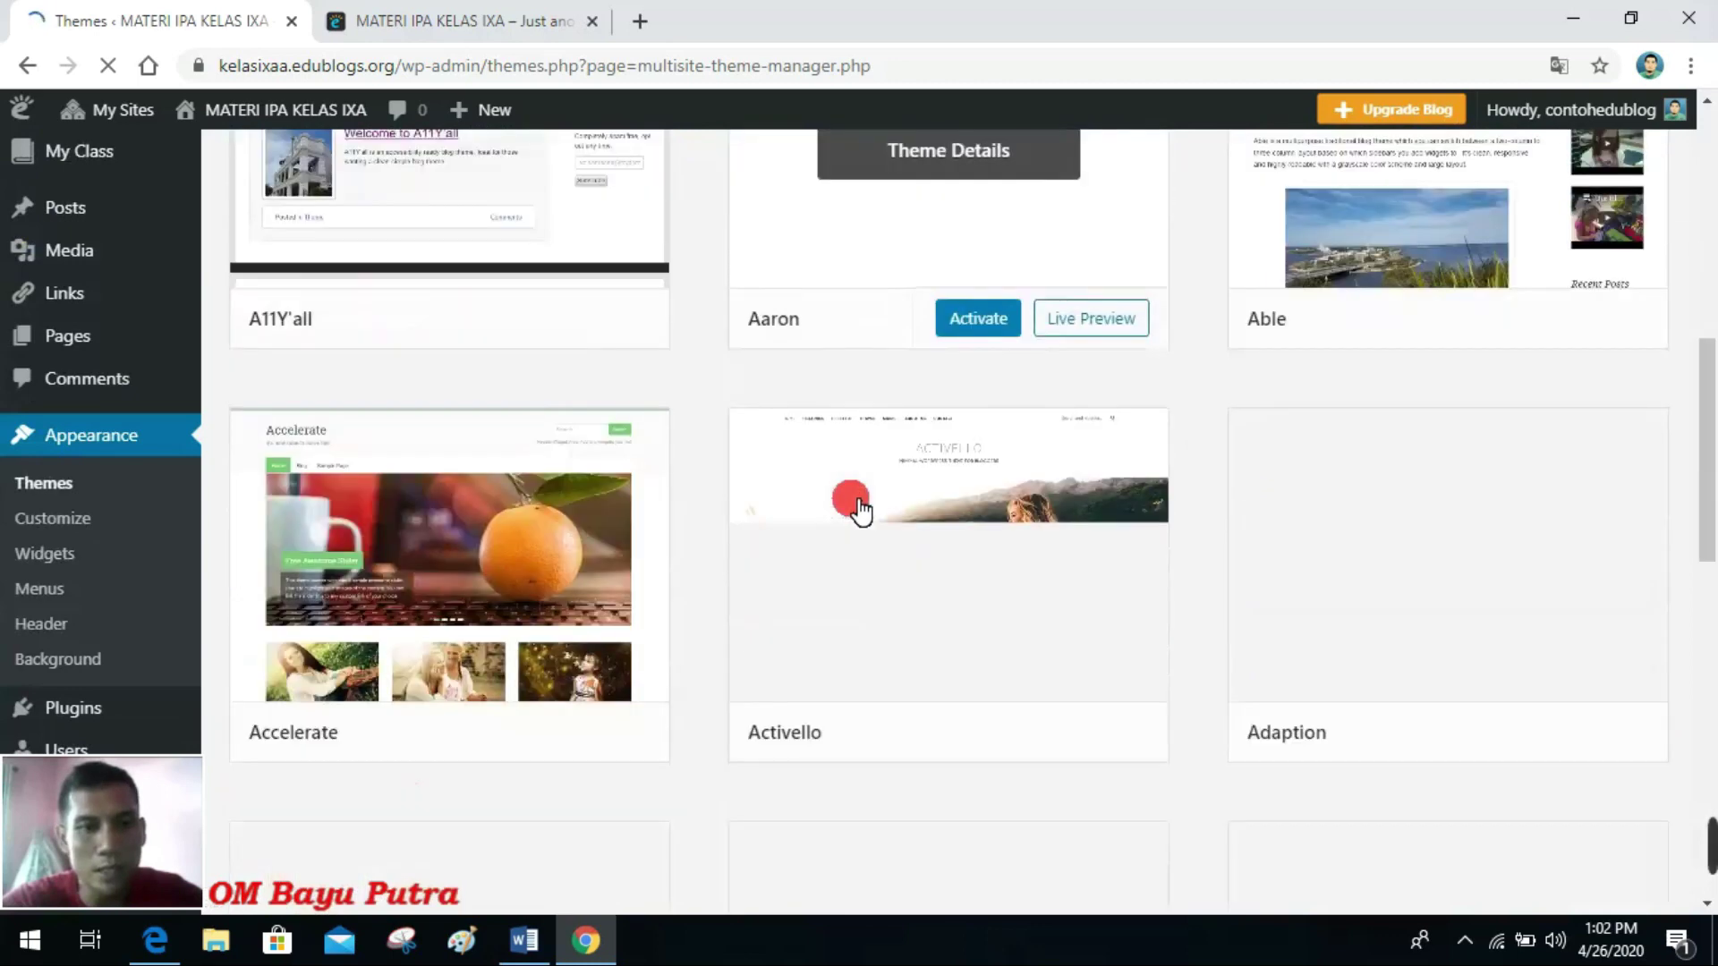
pyautogui.scroll(-2, 859, 510)
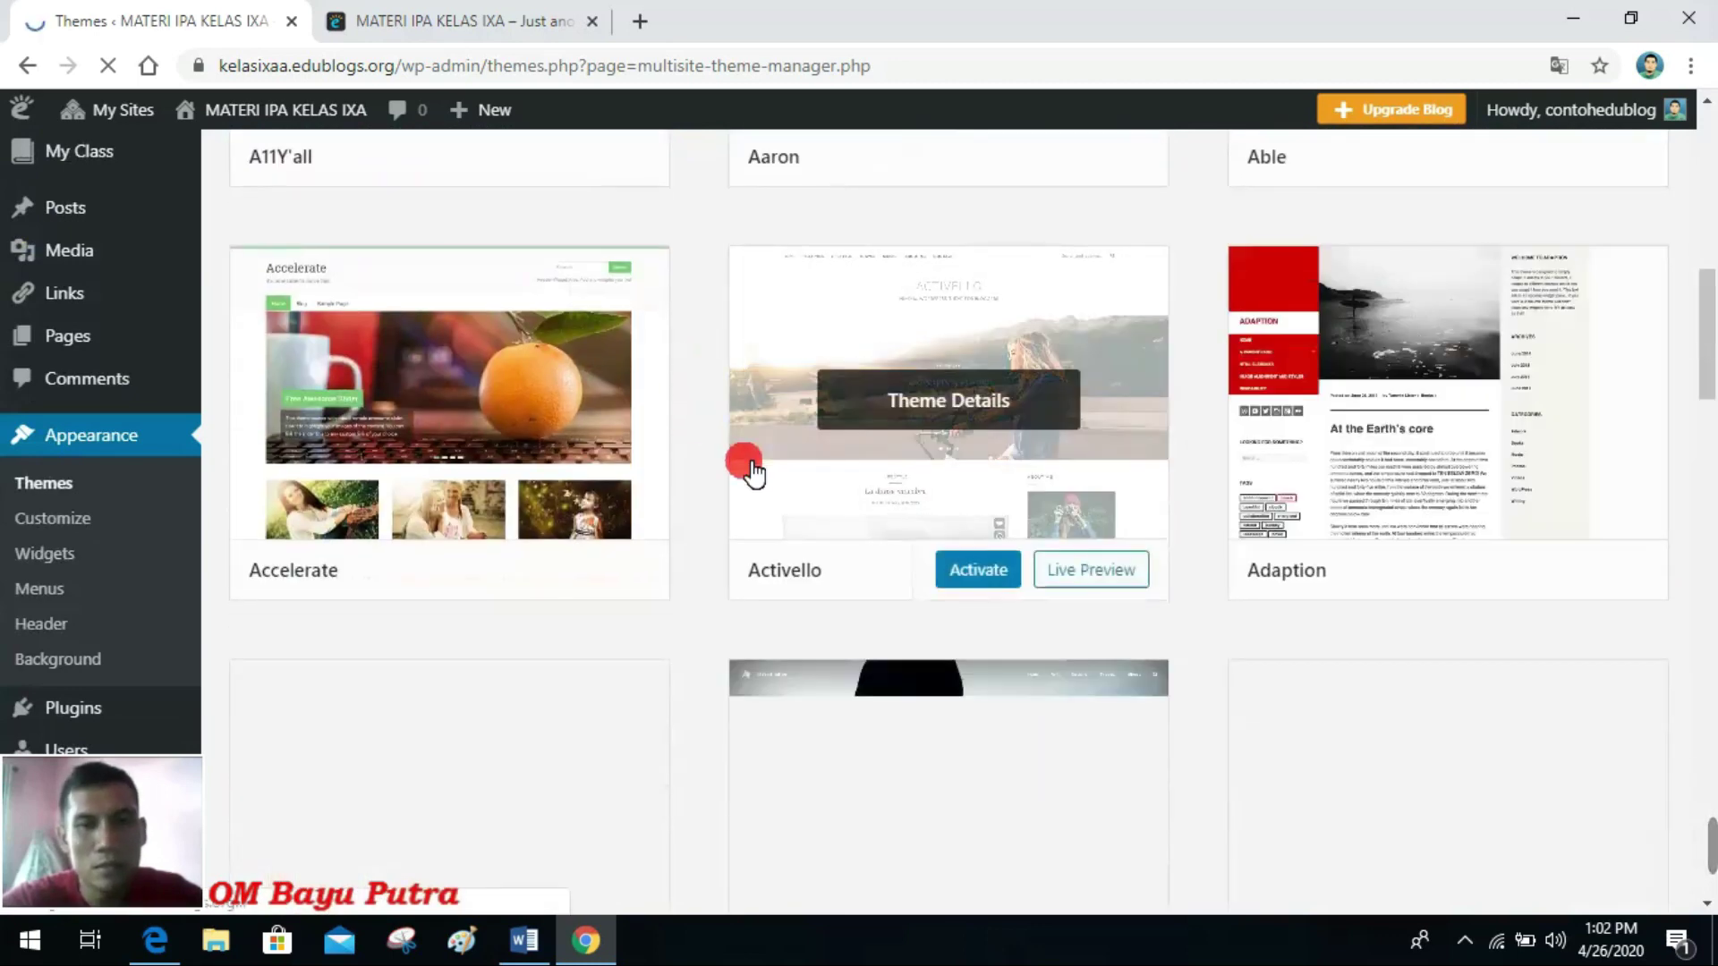
pyautogui.scroll(-4, 894, 468)
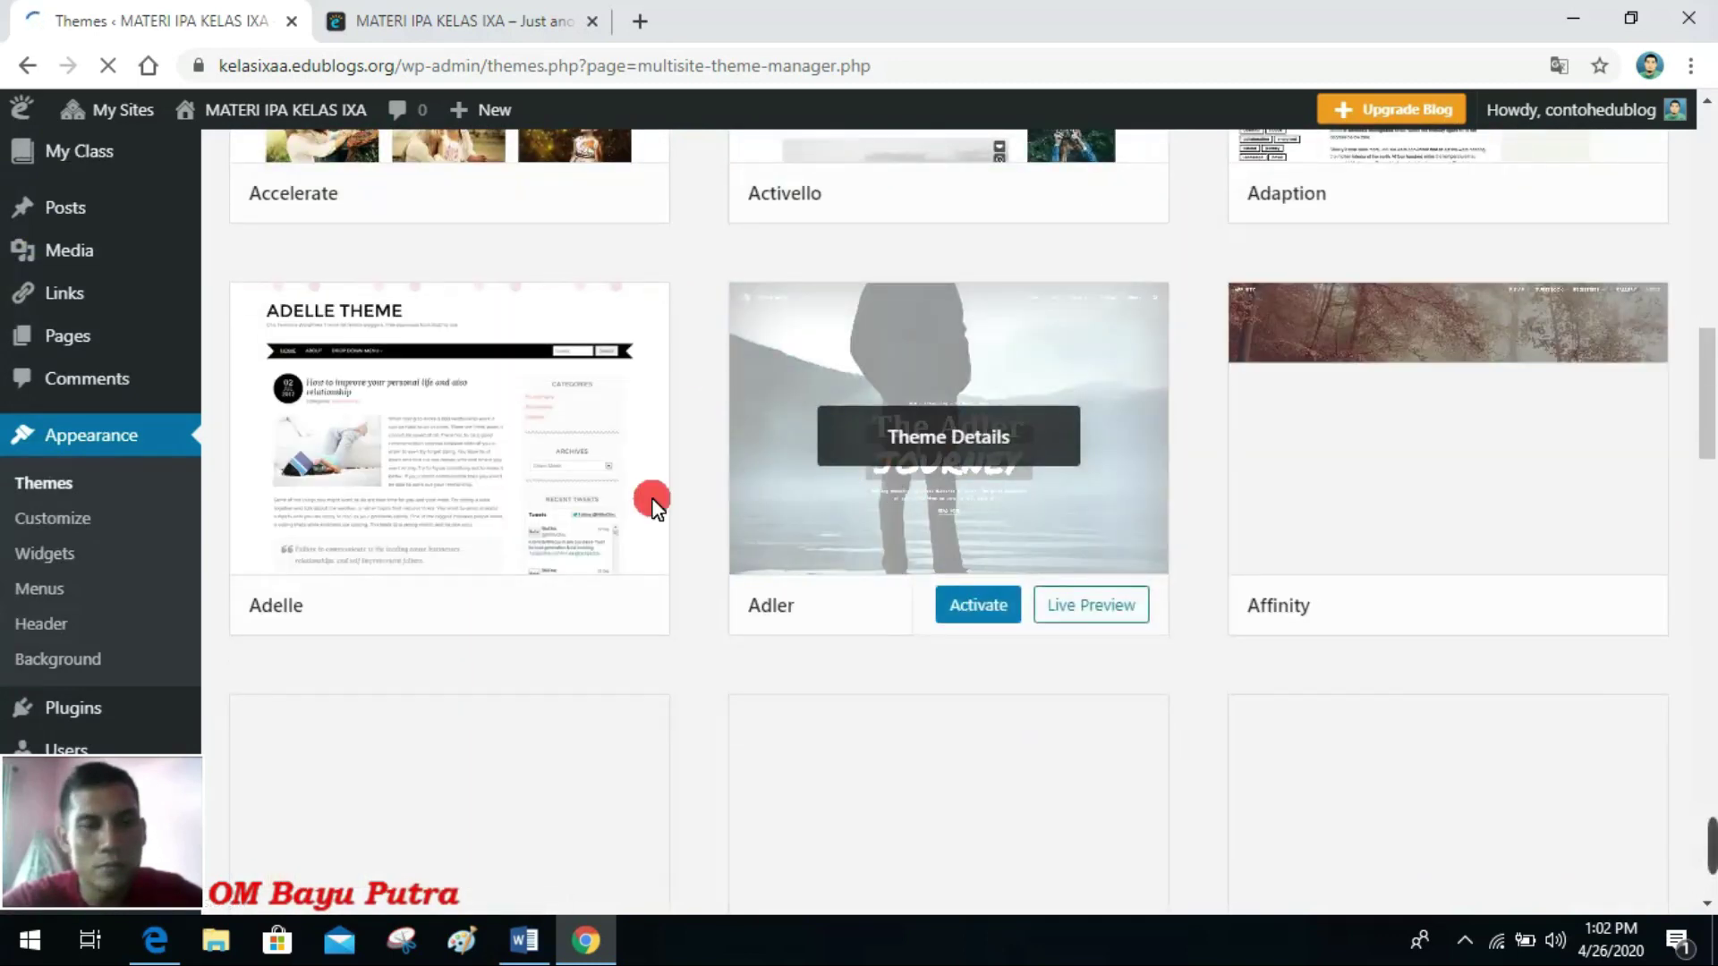
pyautogui.click(482, 605)
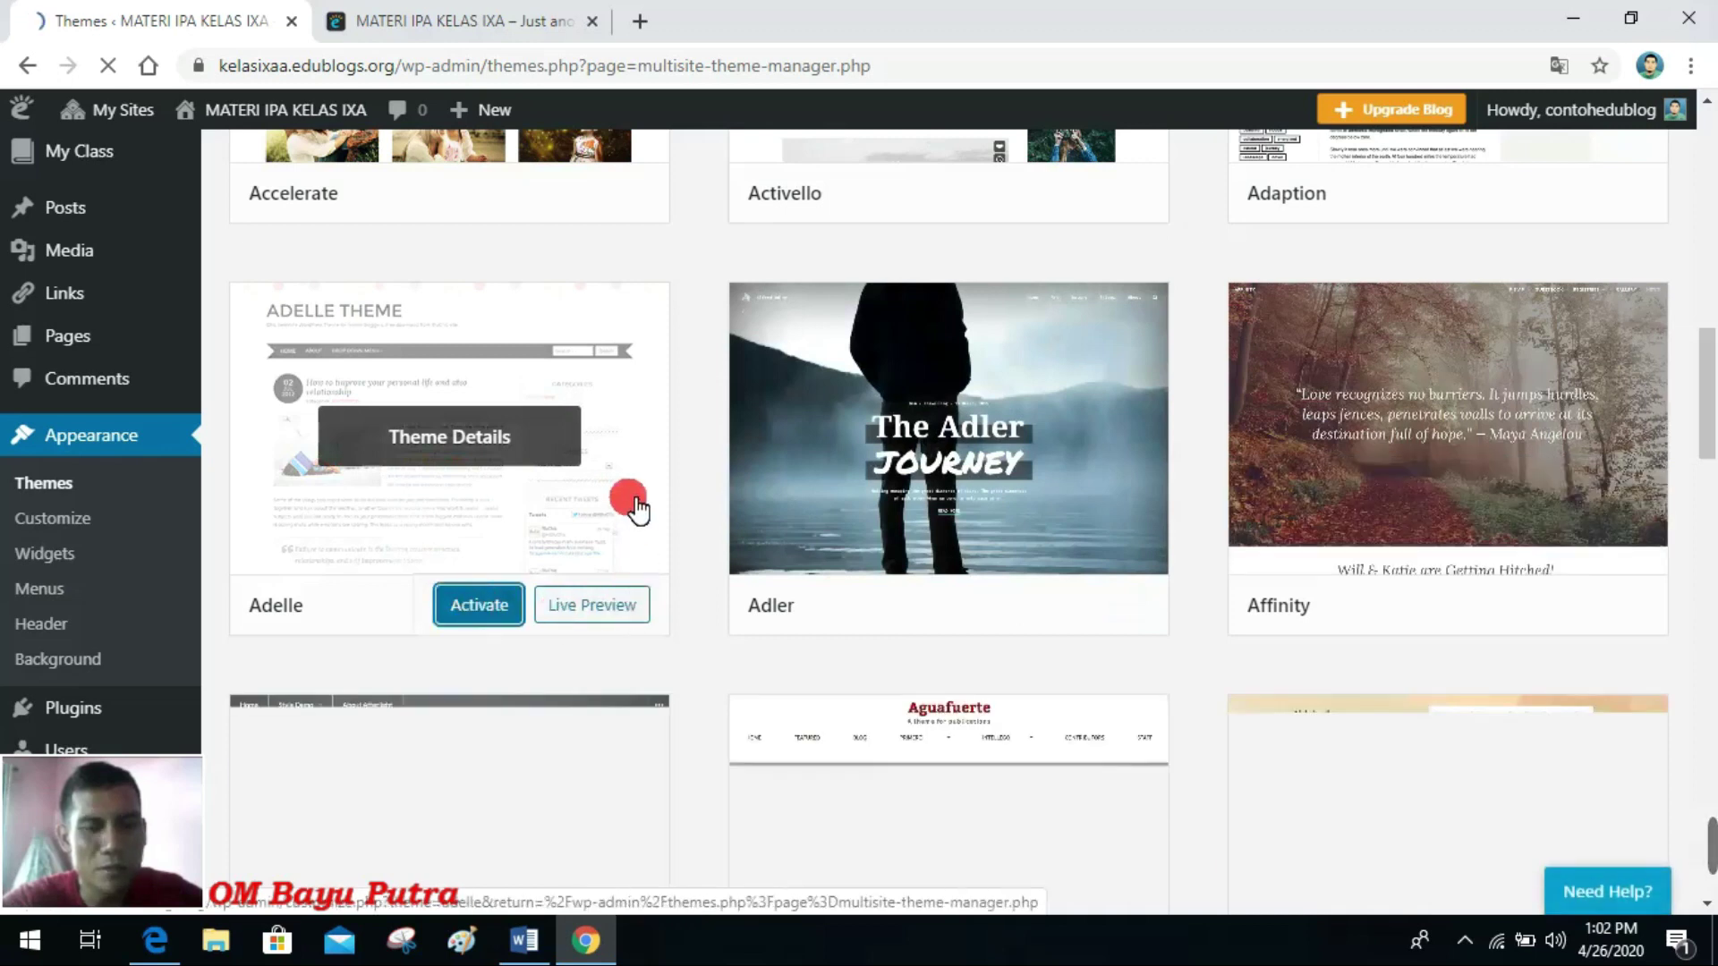
pyautogui.click(482, 607)
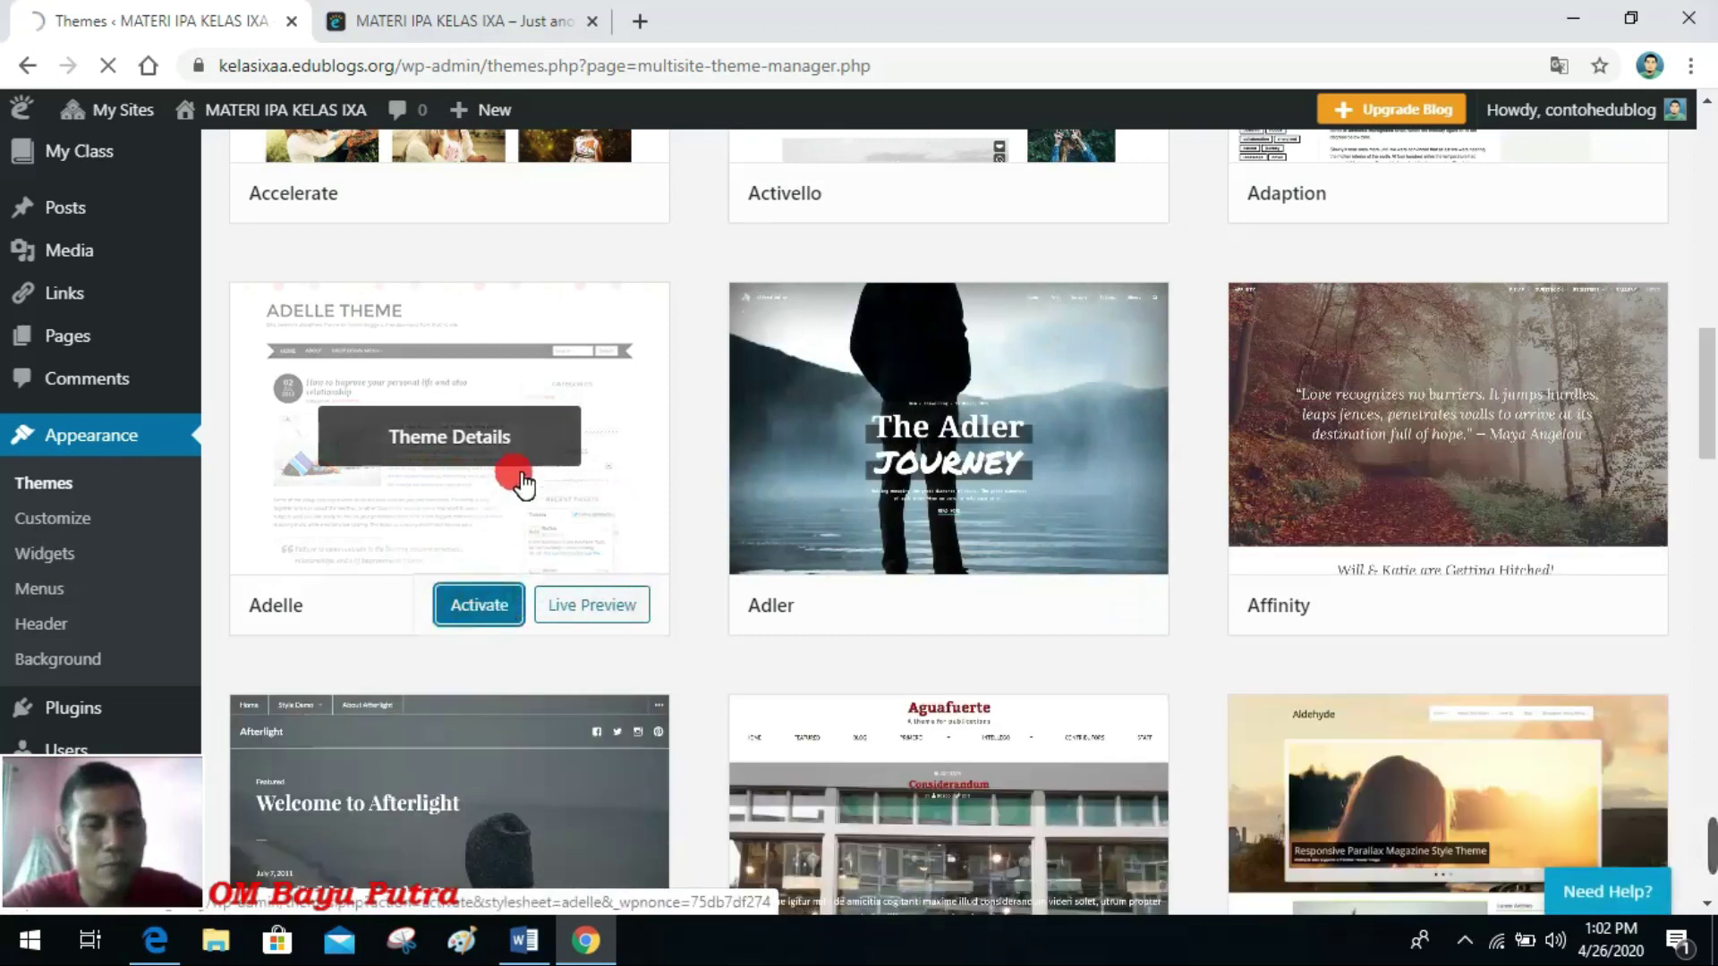
# Step: Reload the MATERI IPA KELAS IXA site in its own tab and look over the page with the Adelle theme
pyautogui.click(480, 456)
pyautogui.scroll(10, 479, 456)
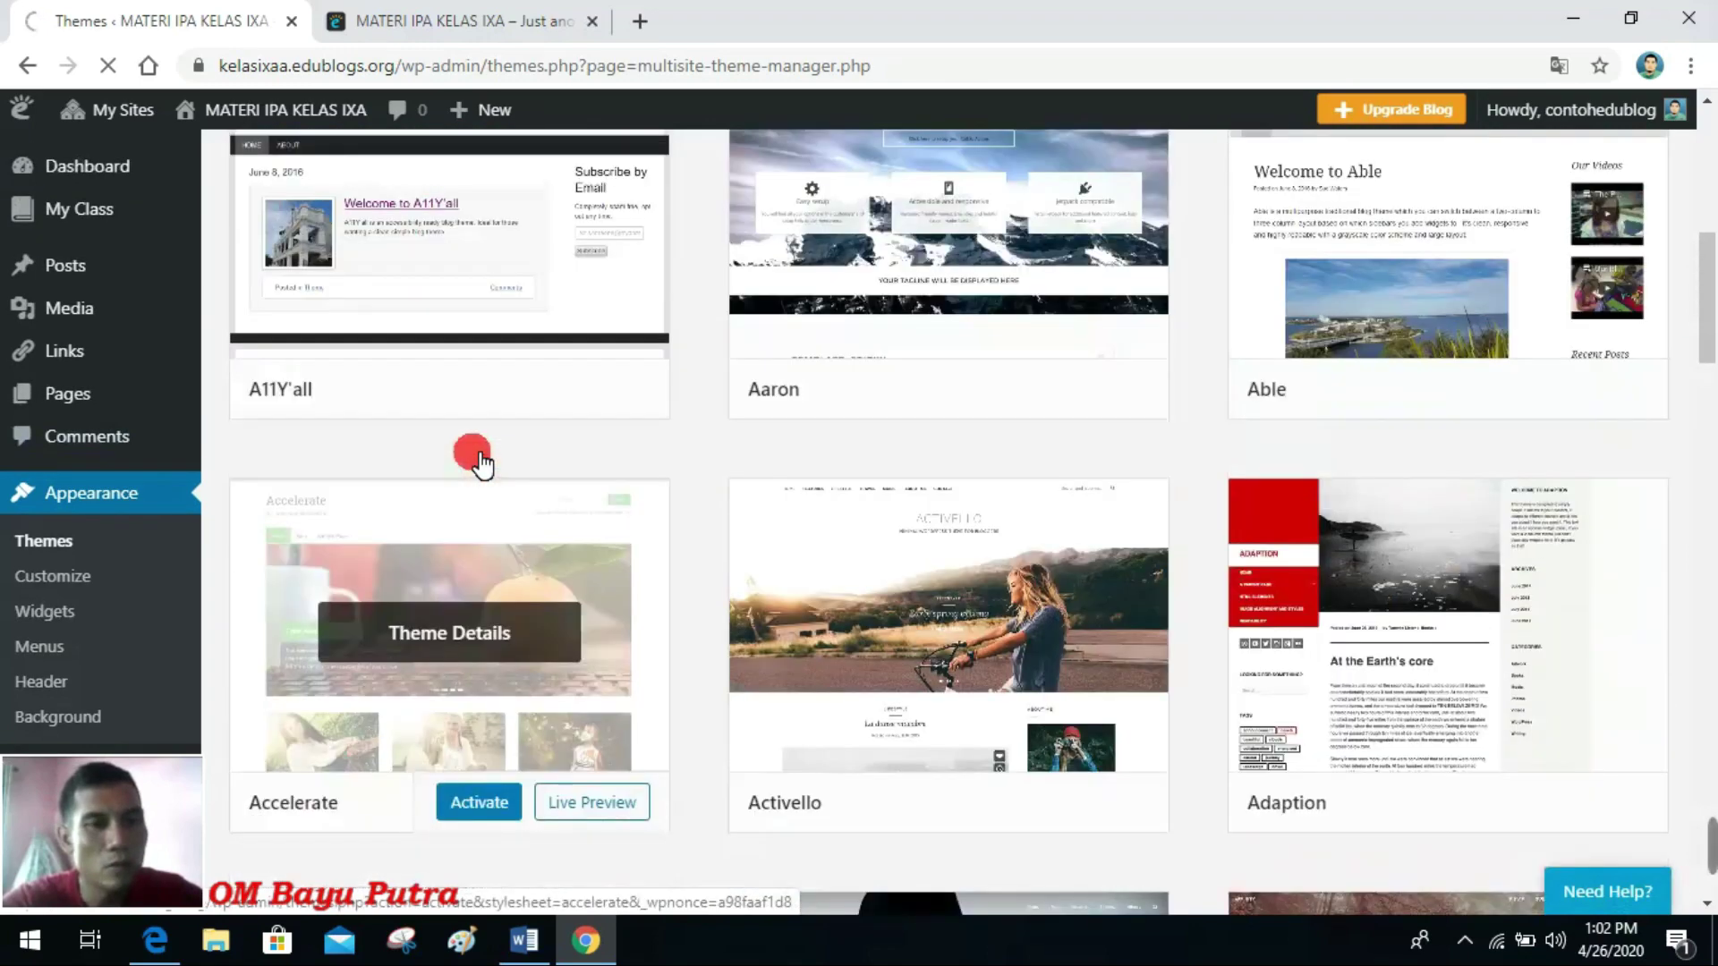
pyautogui.scroll(4, 473, 454)
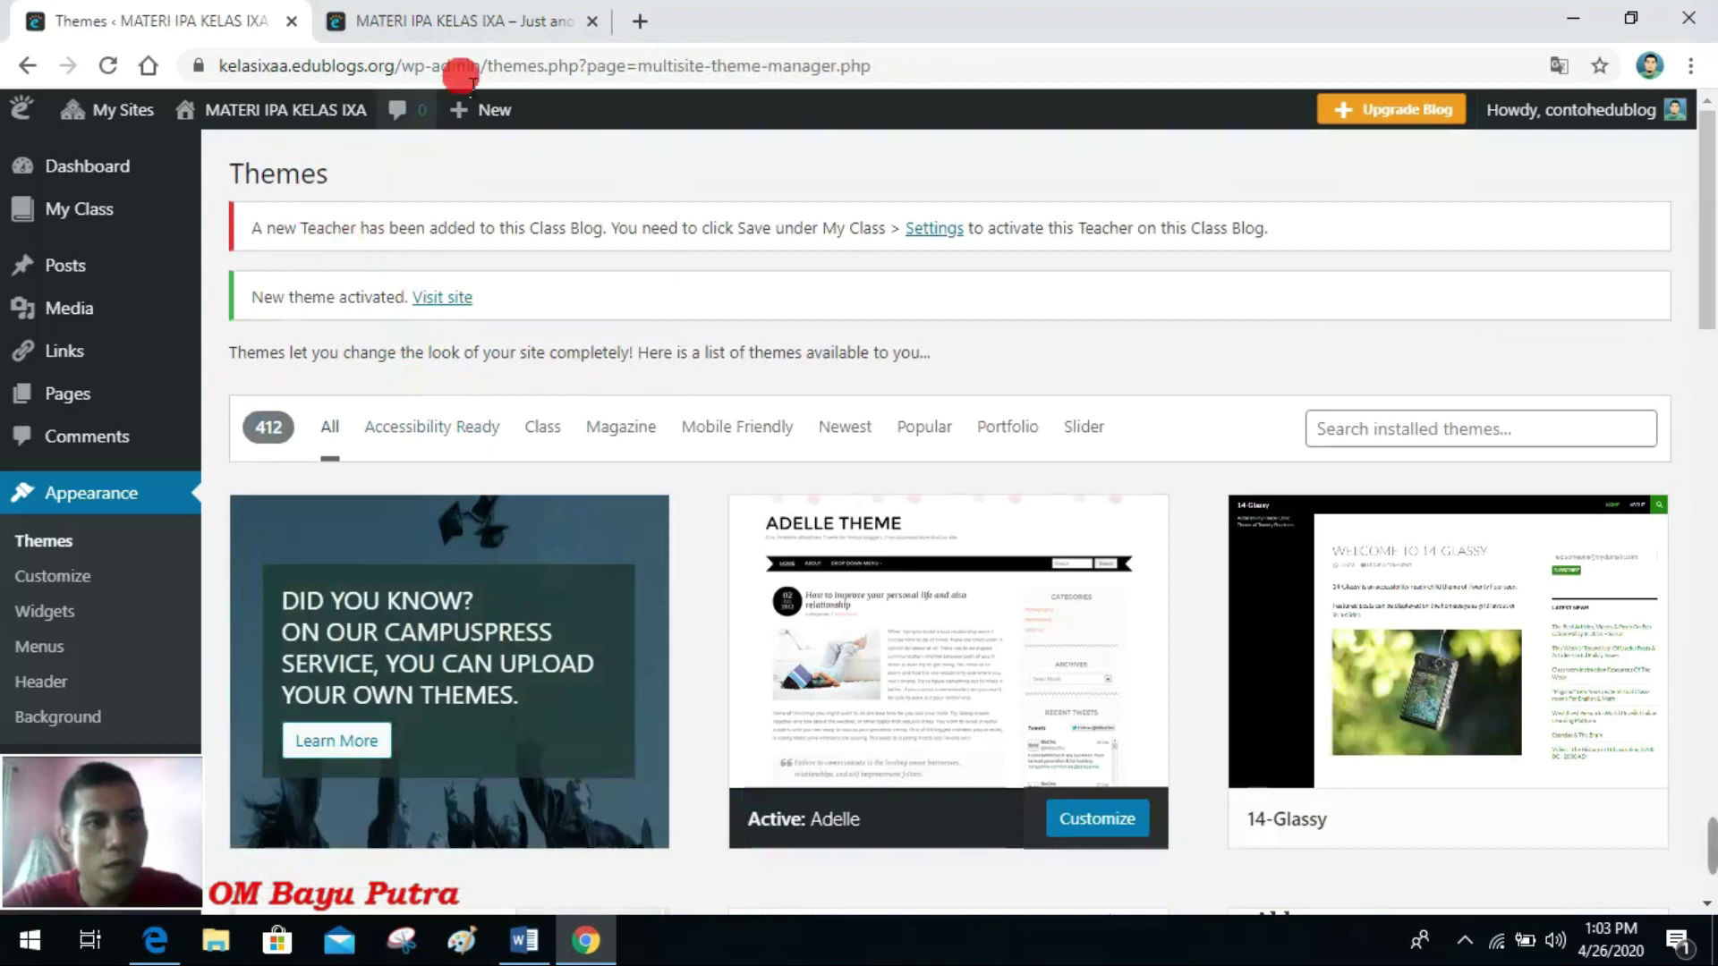
pyautogui.click(465, 19)
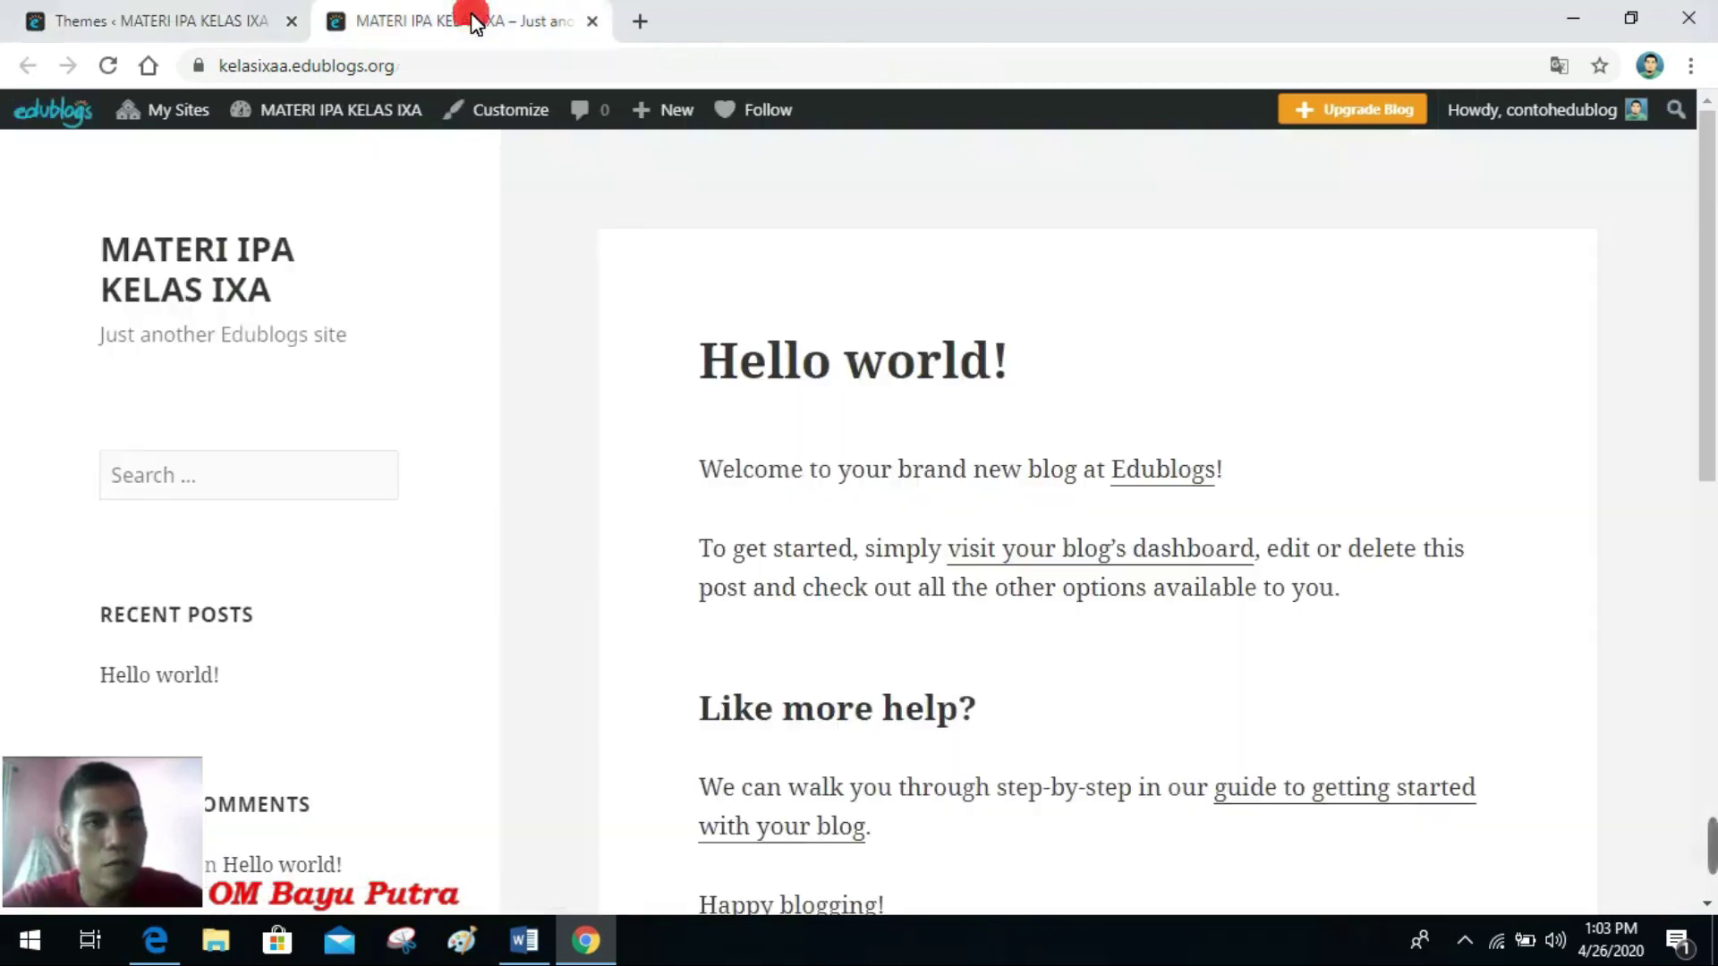
pyautogui.click(111, 66)
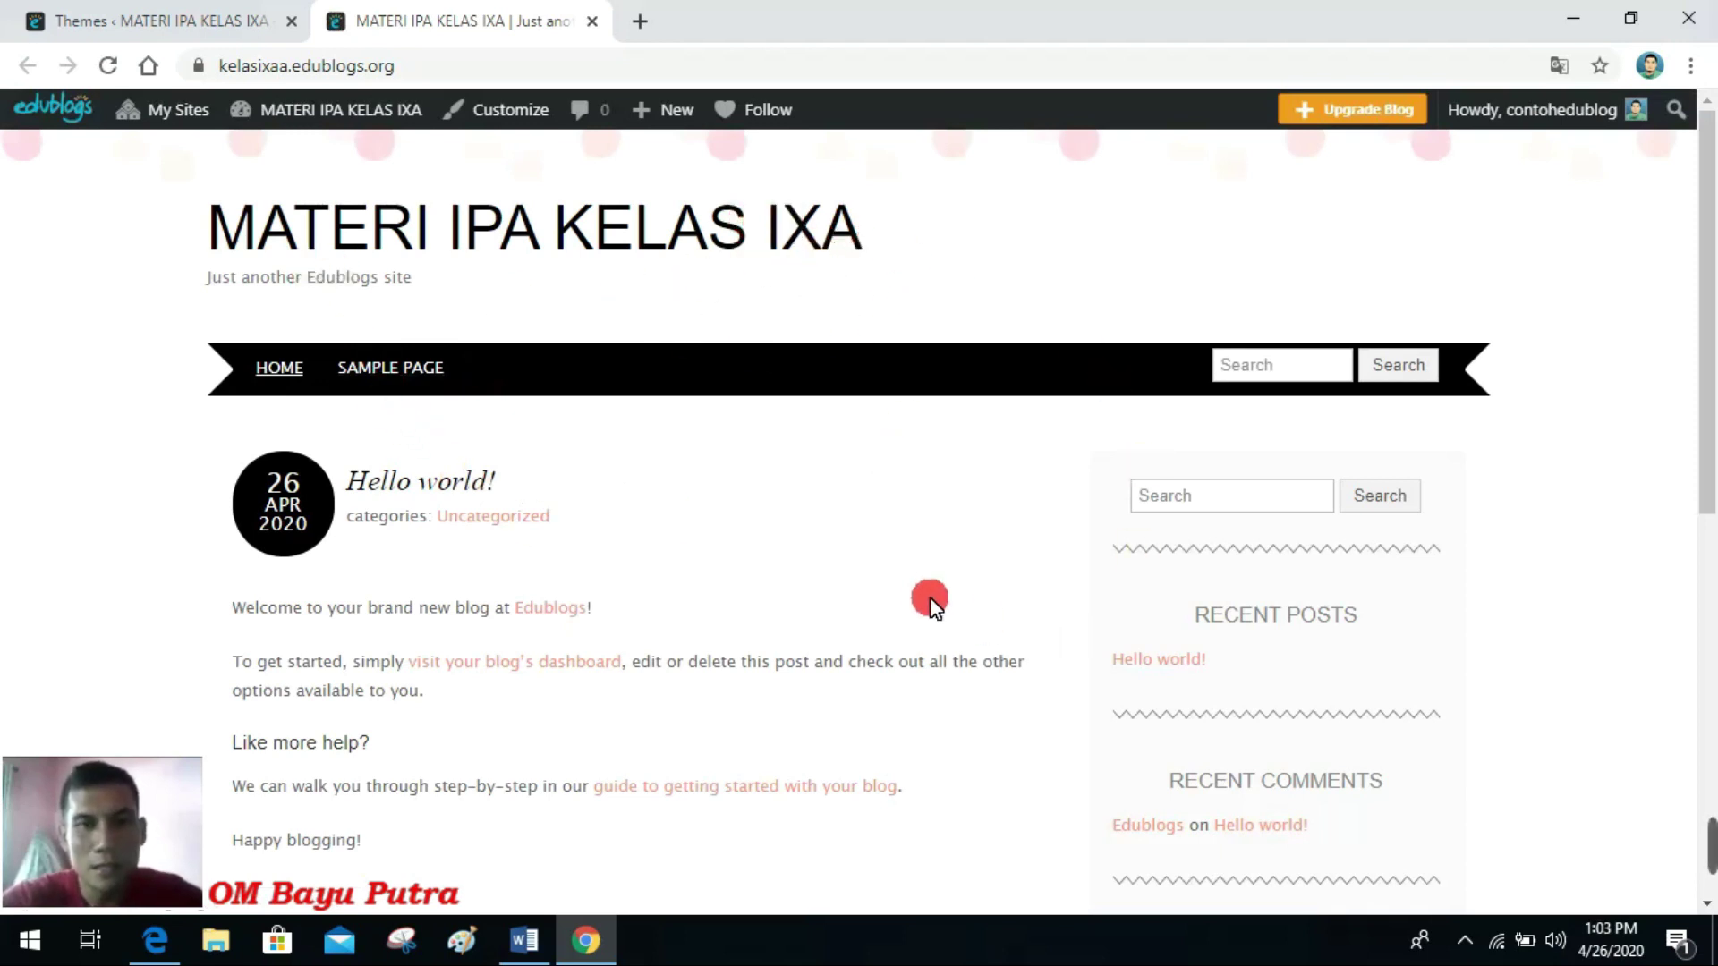
pyautogui.scroll(-1, 927, 600)
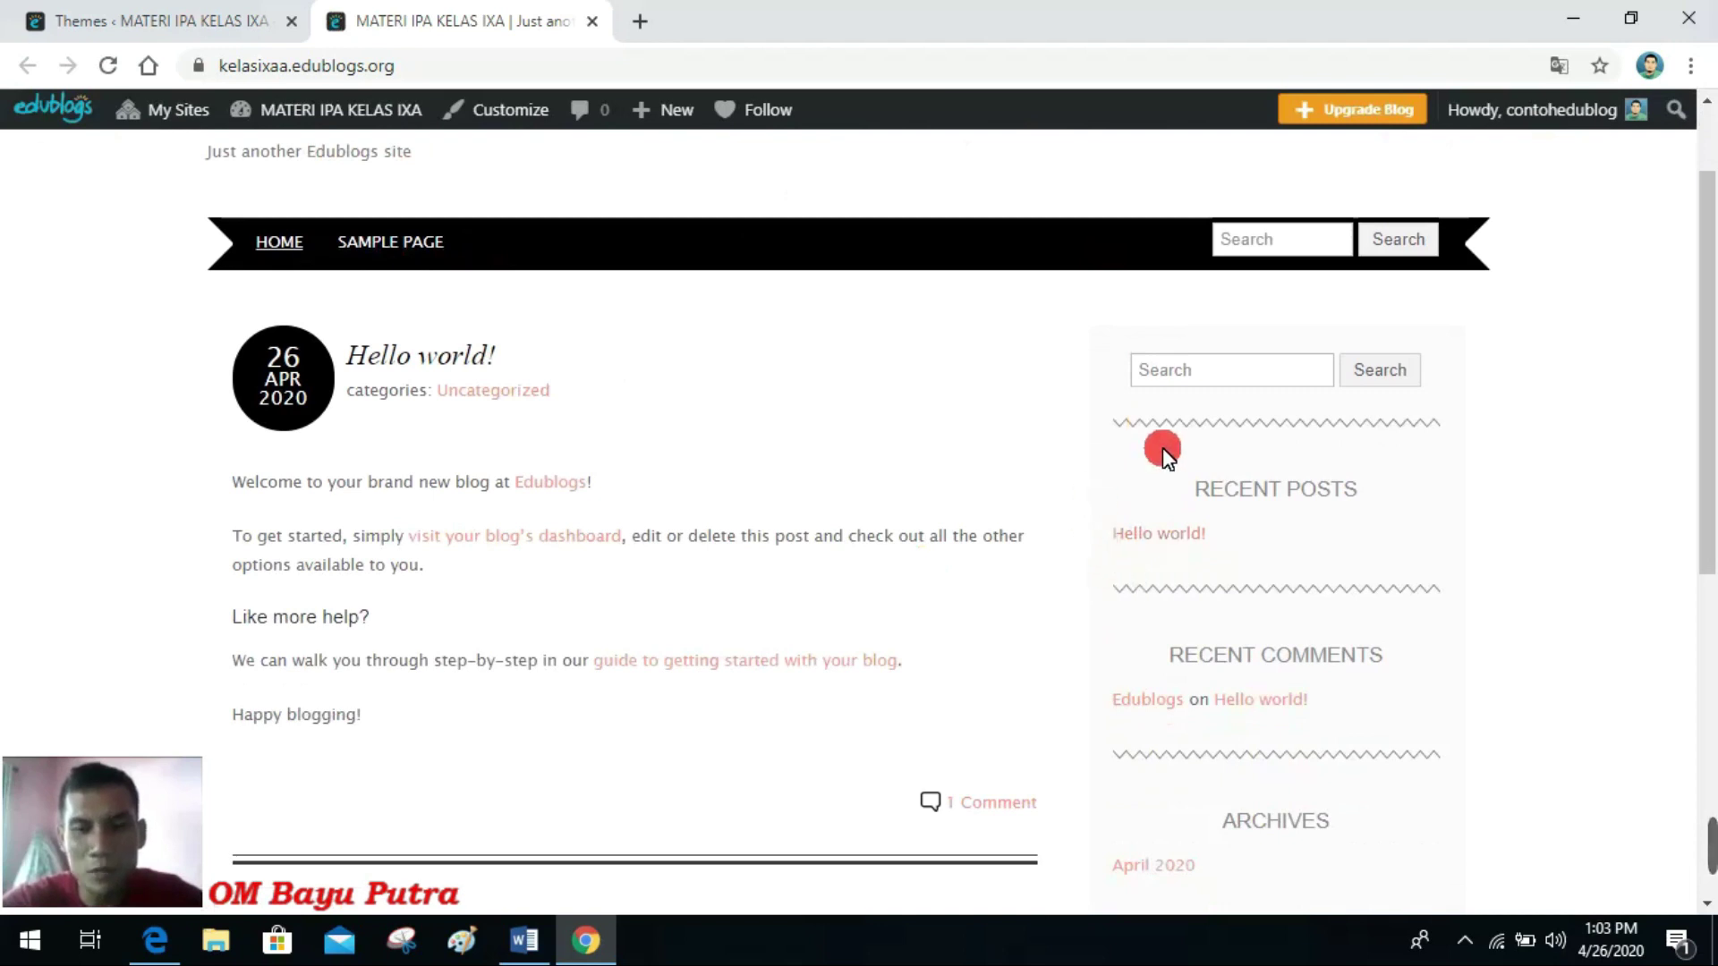
pyautogui.scroll(1, 728, 414)
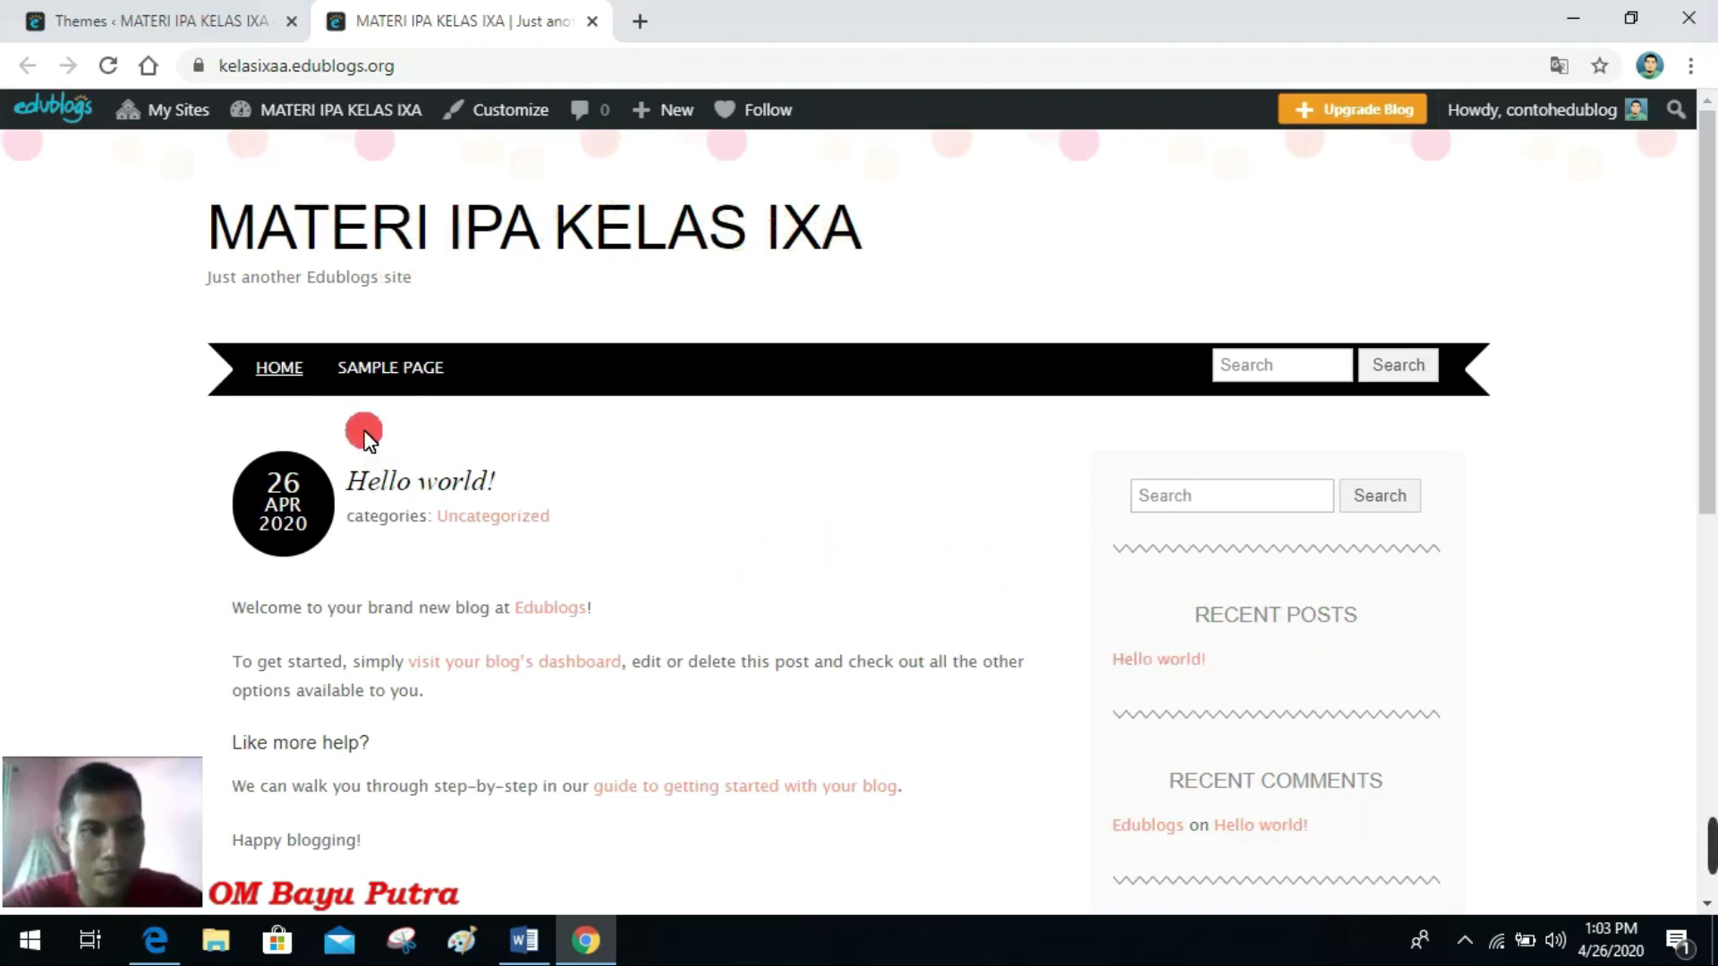
# Step: Add the Class Blogs widget above Search in the blog's Right Widget 1 area, keeping its default settings
pyautogui.click(177, 20)
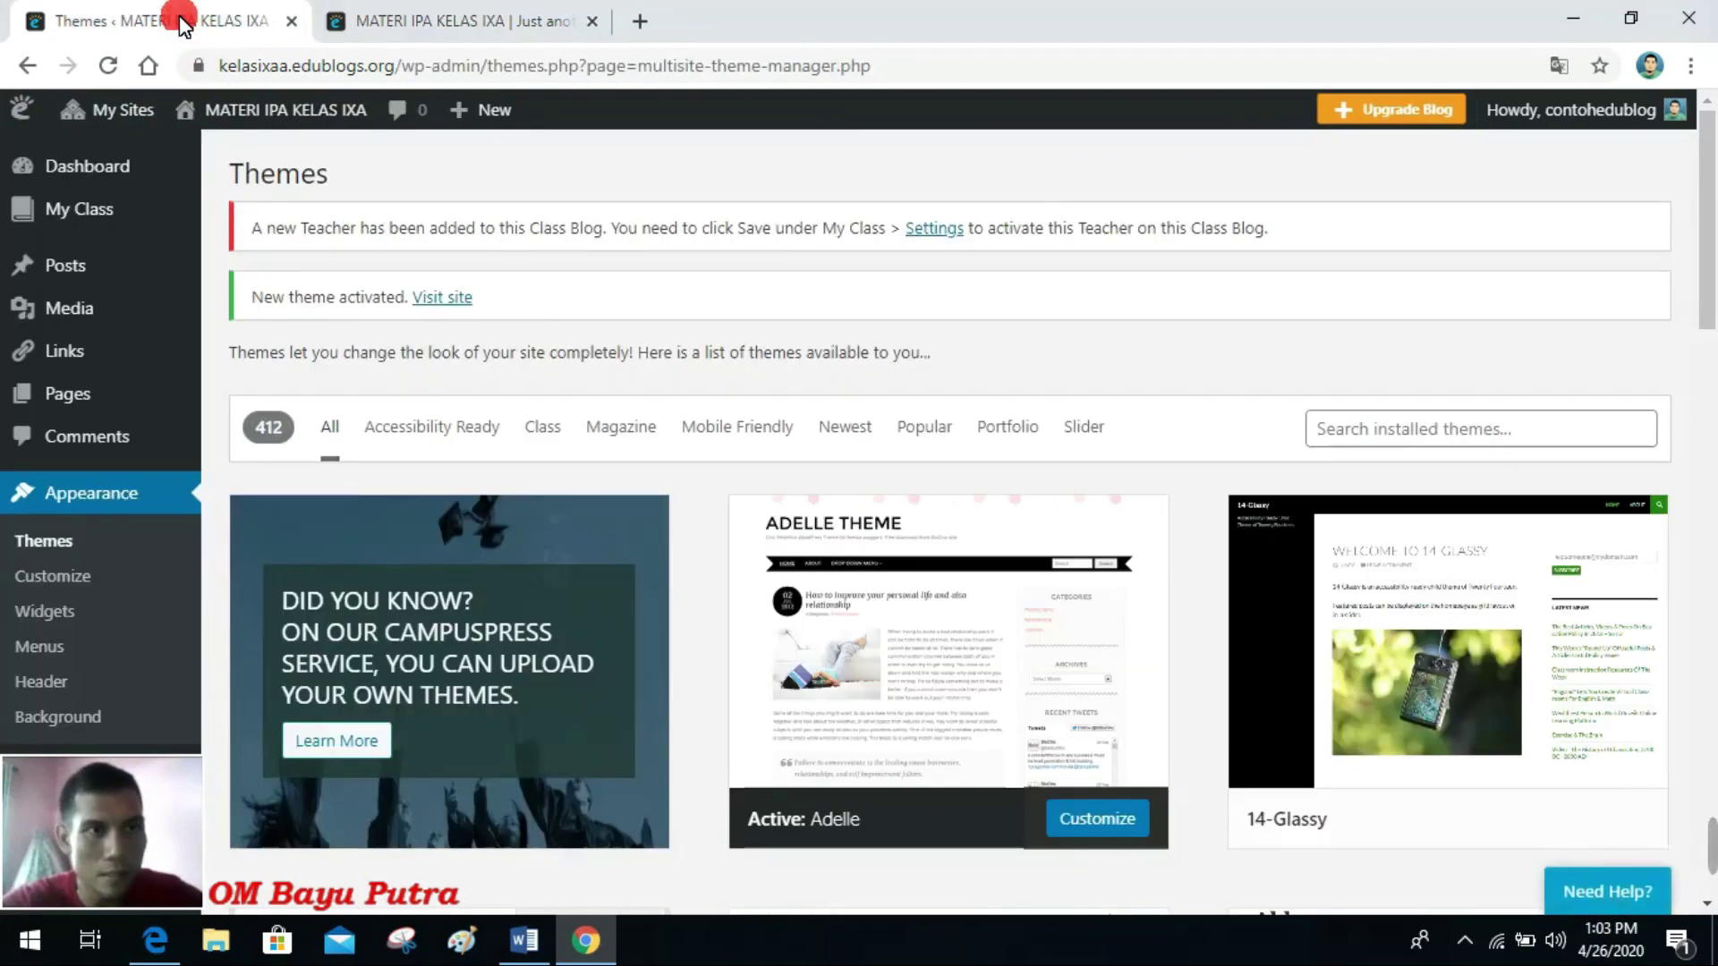
pyautogui.click(78, 624)
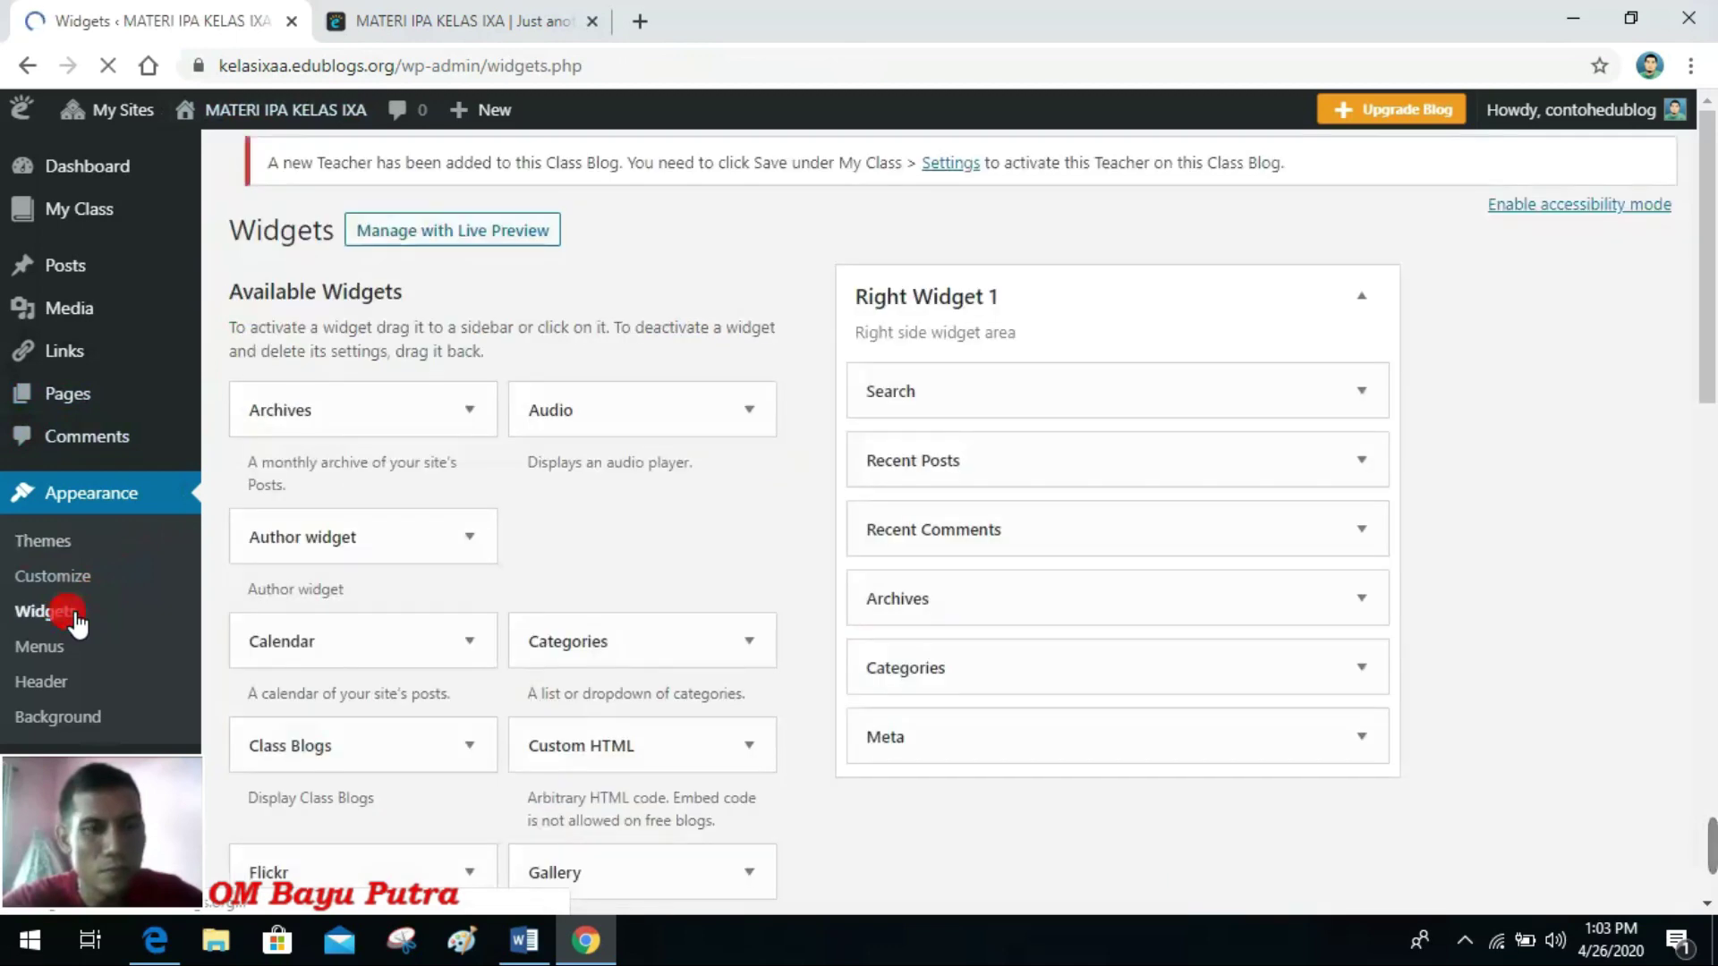
pyautogui.scroll(-1, 409, 743)
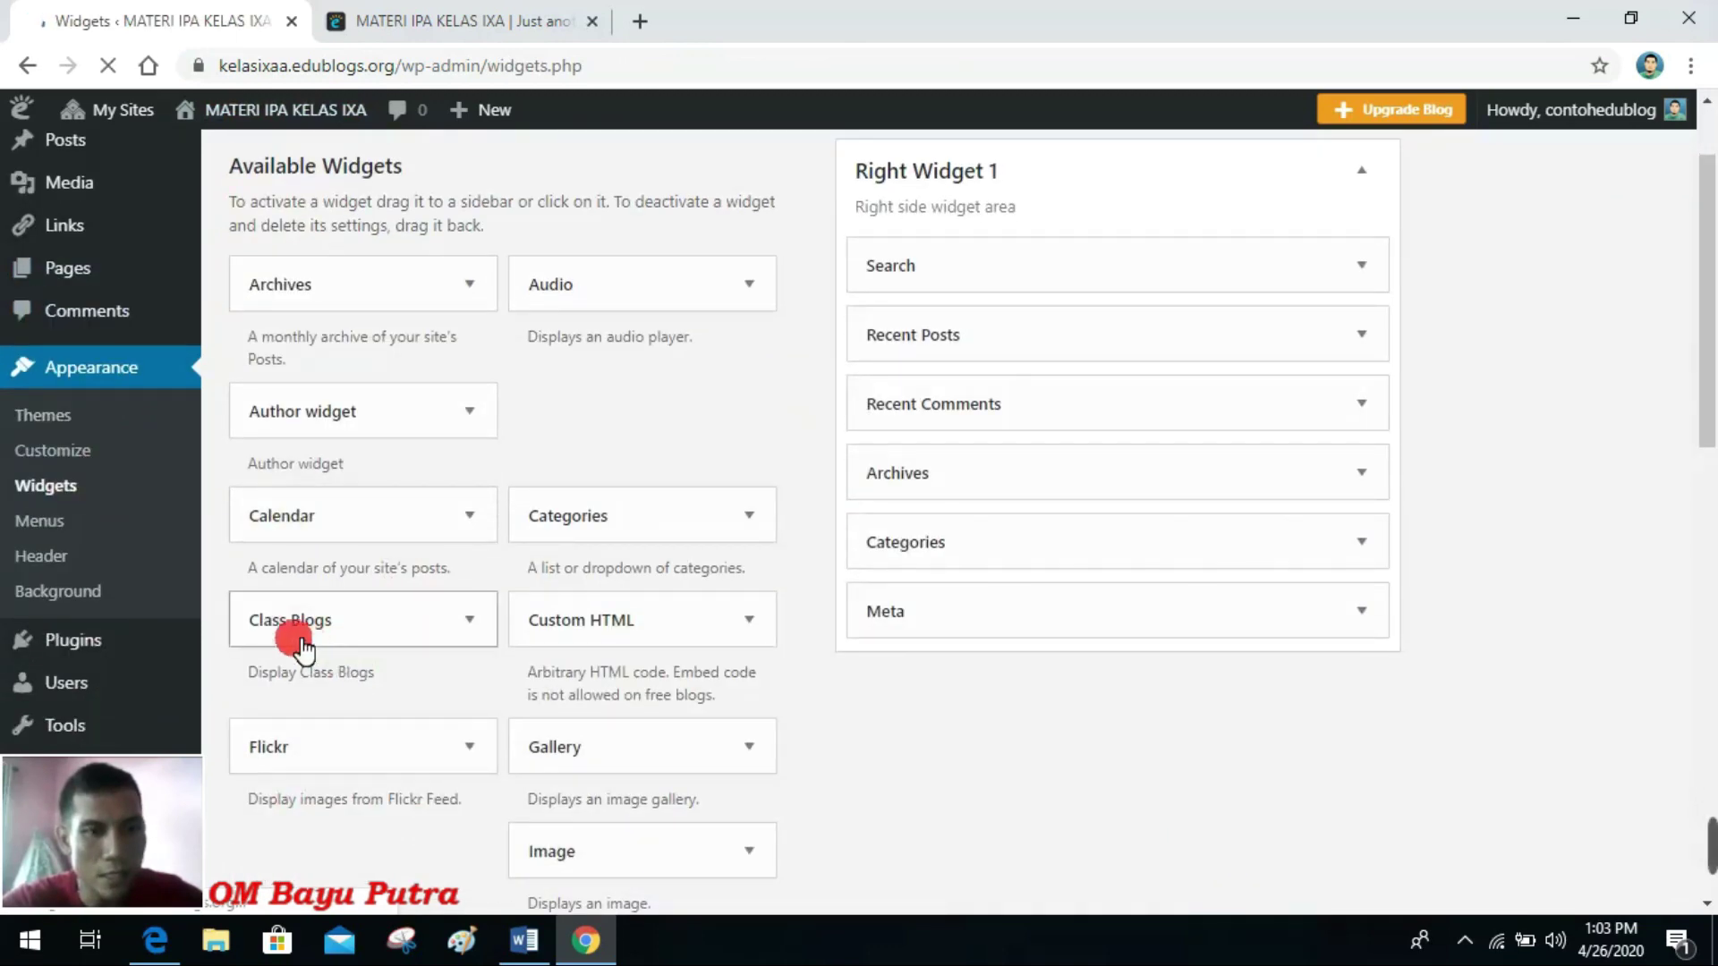
pyautogui.click(471, 637)
pyautogui.click(472, 638)
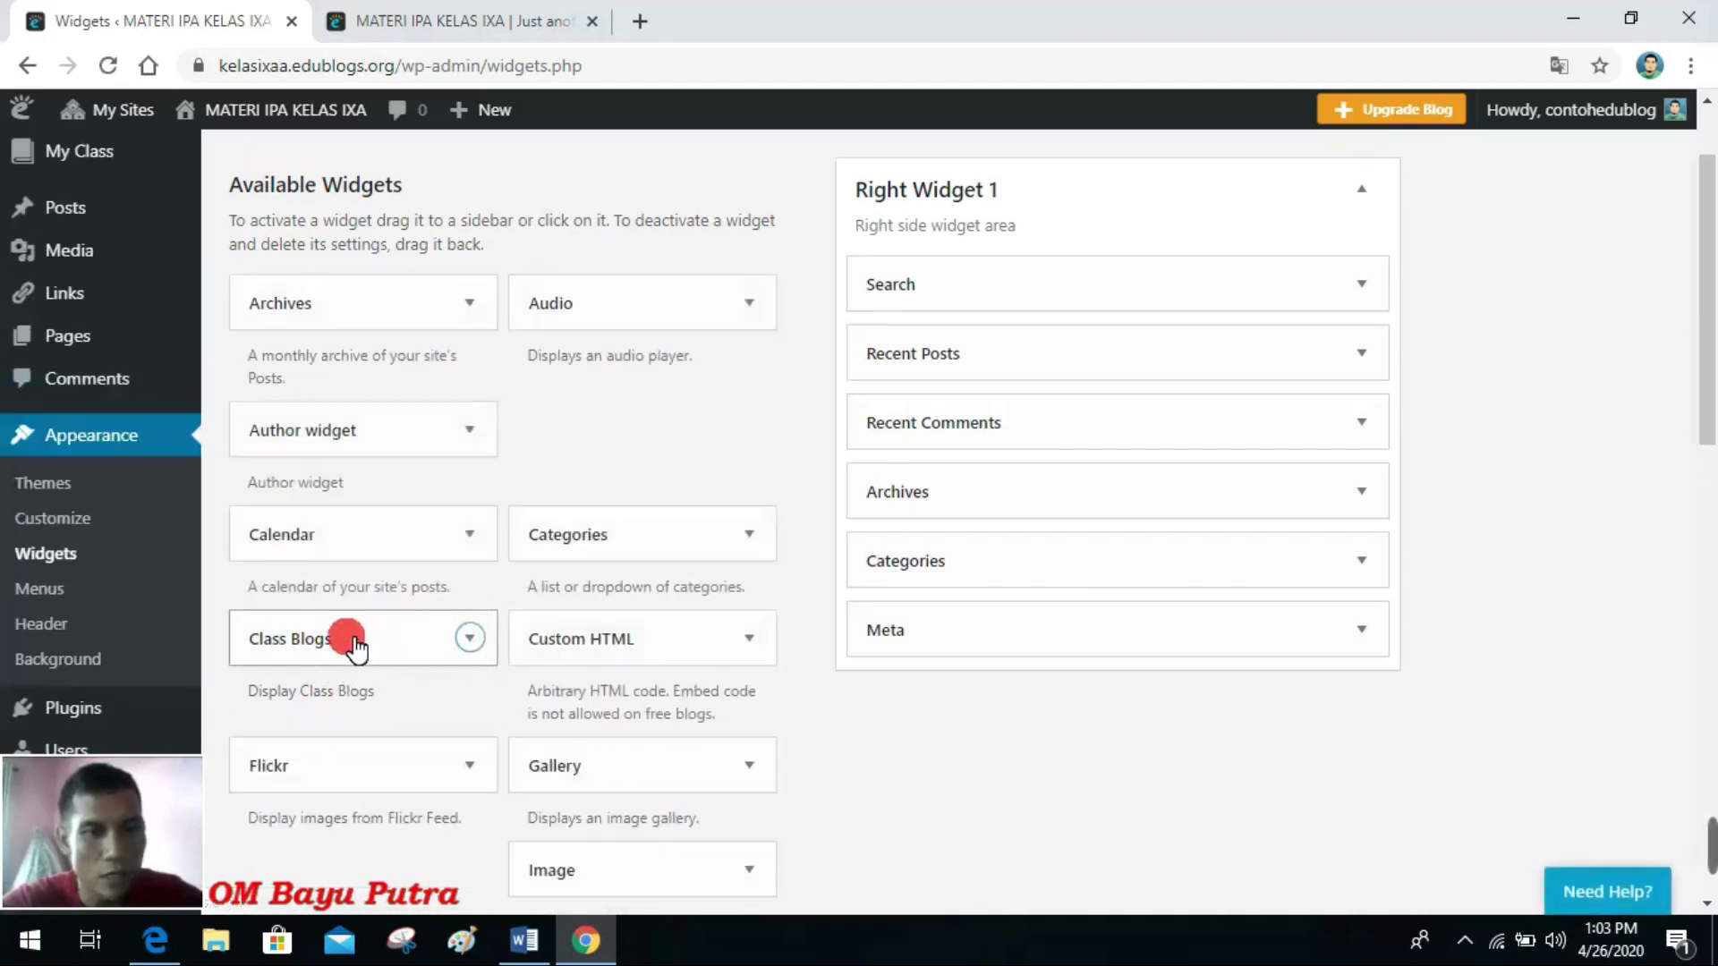
pyautogui.moveTo(353, 637); pyautogui.dragTo(968, 295)
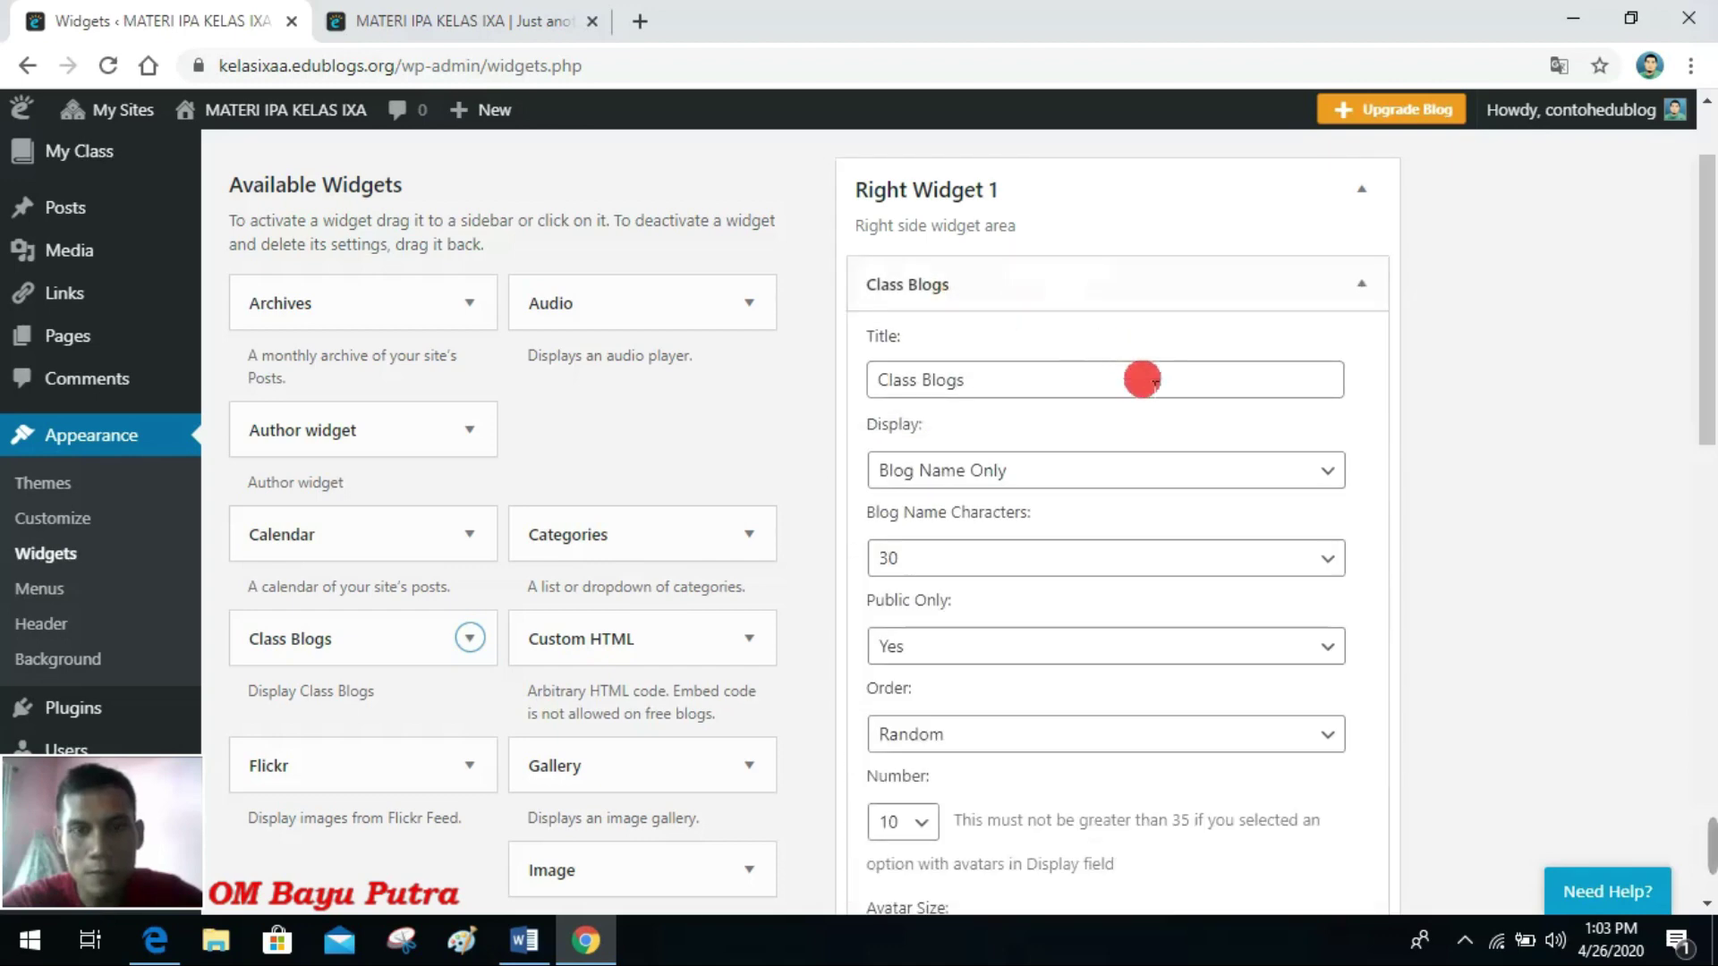
pyautogui.scroll(-5, 1147, 394)
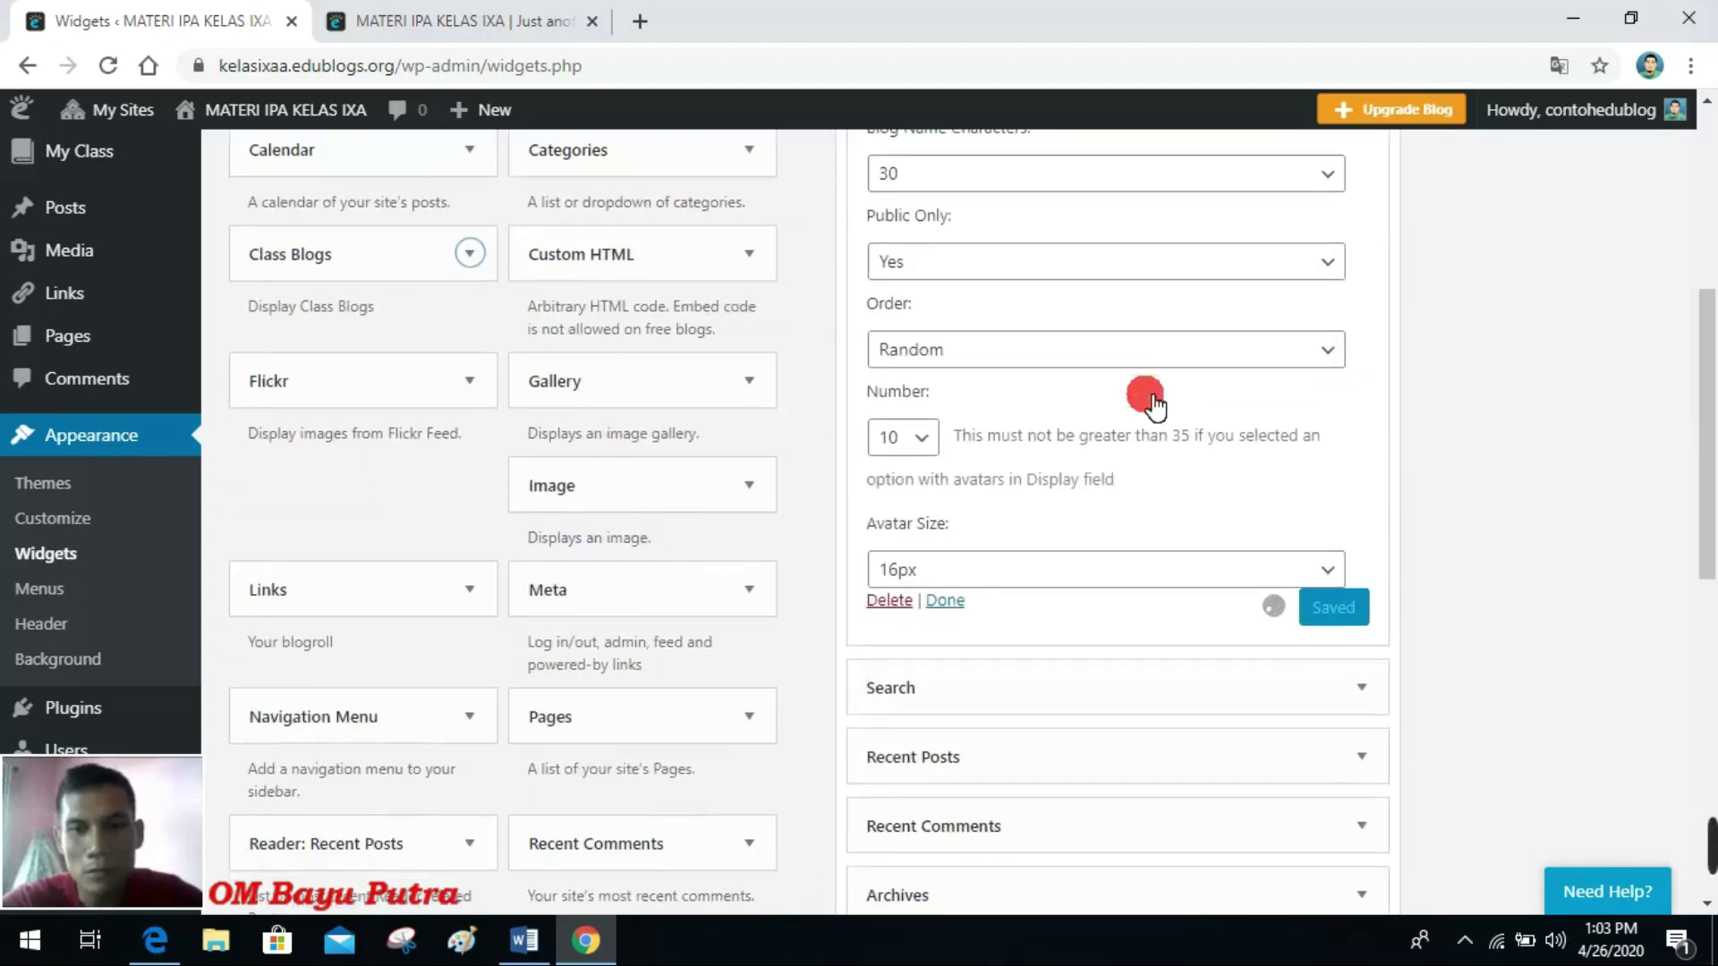
pyautogui.scroll(5, 1127, 465)
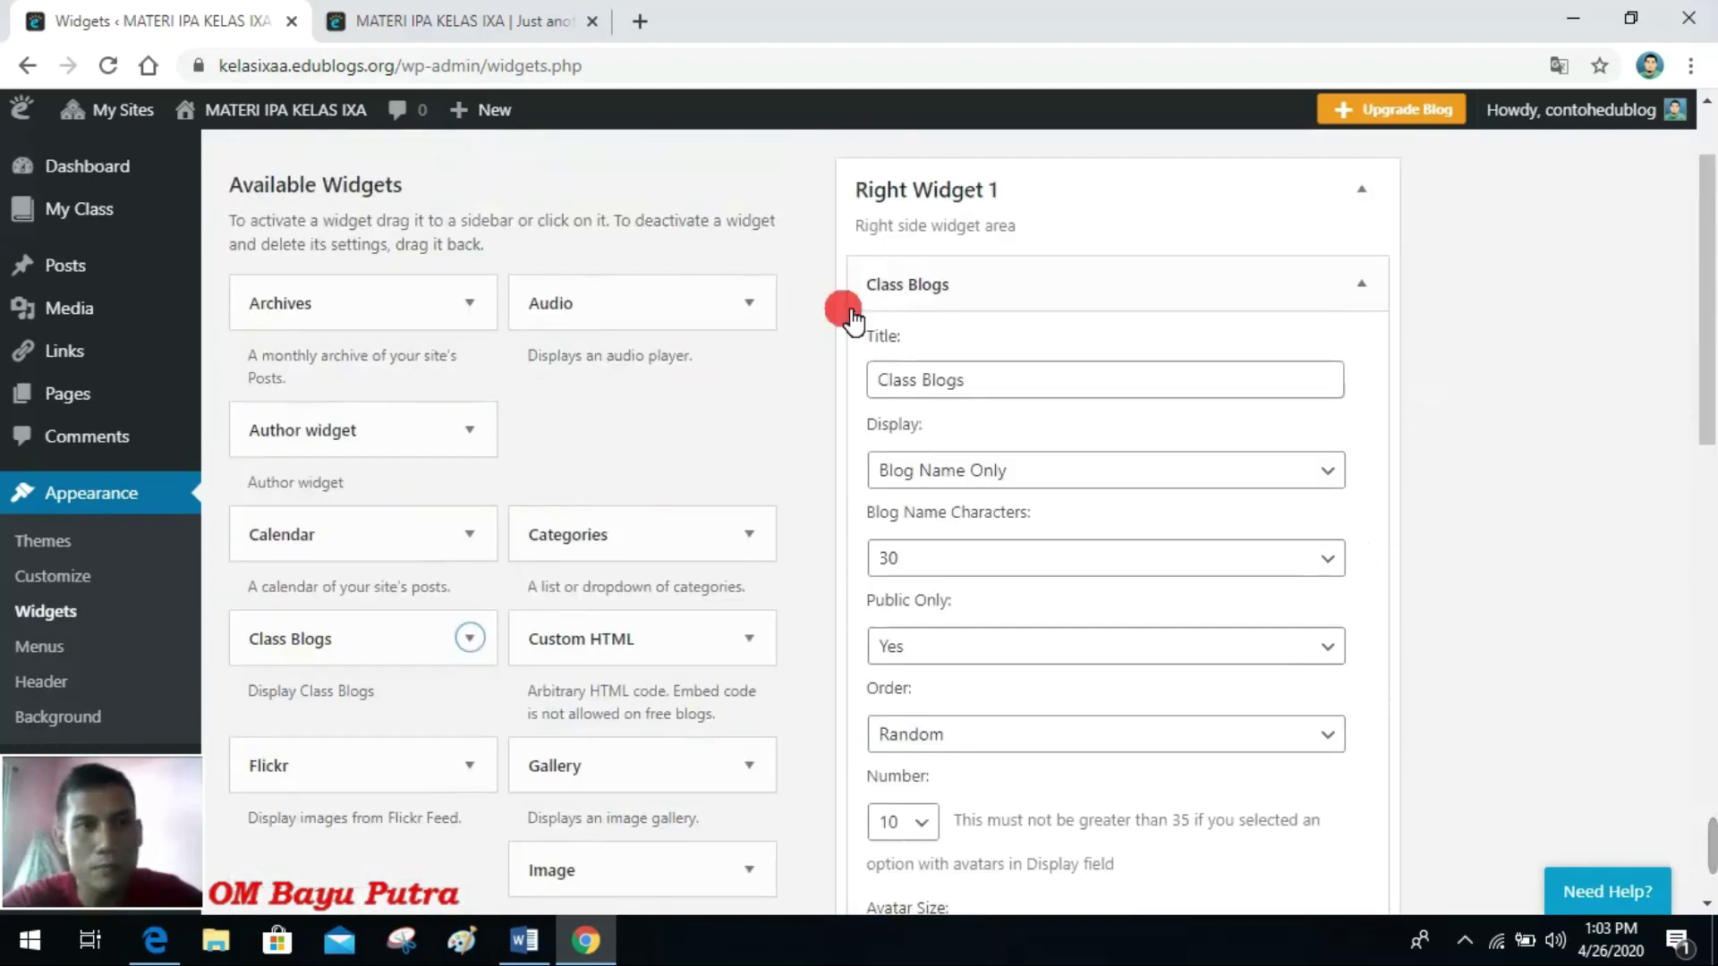
# Step: Reload the MATERI IPA KELAS IXA site and examine the Class Blogs list in its sidebar
pyautogui.click(489, 20)
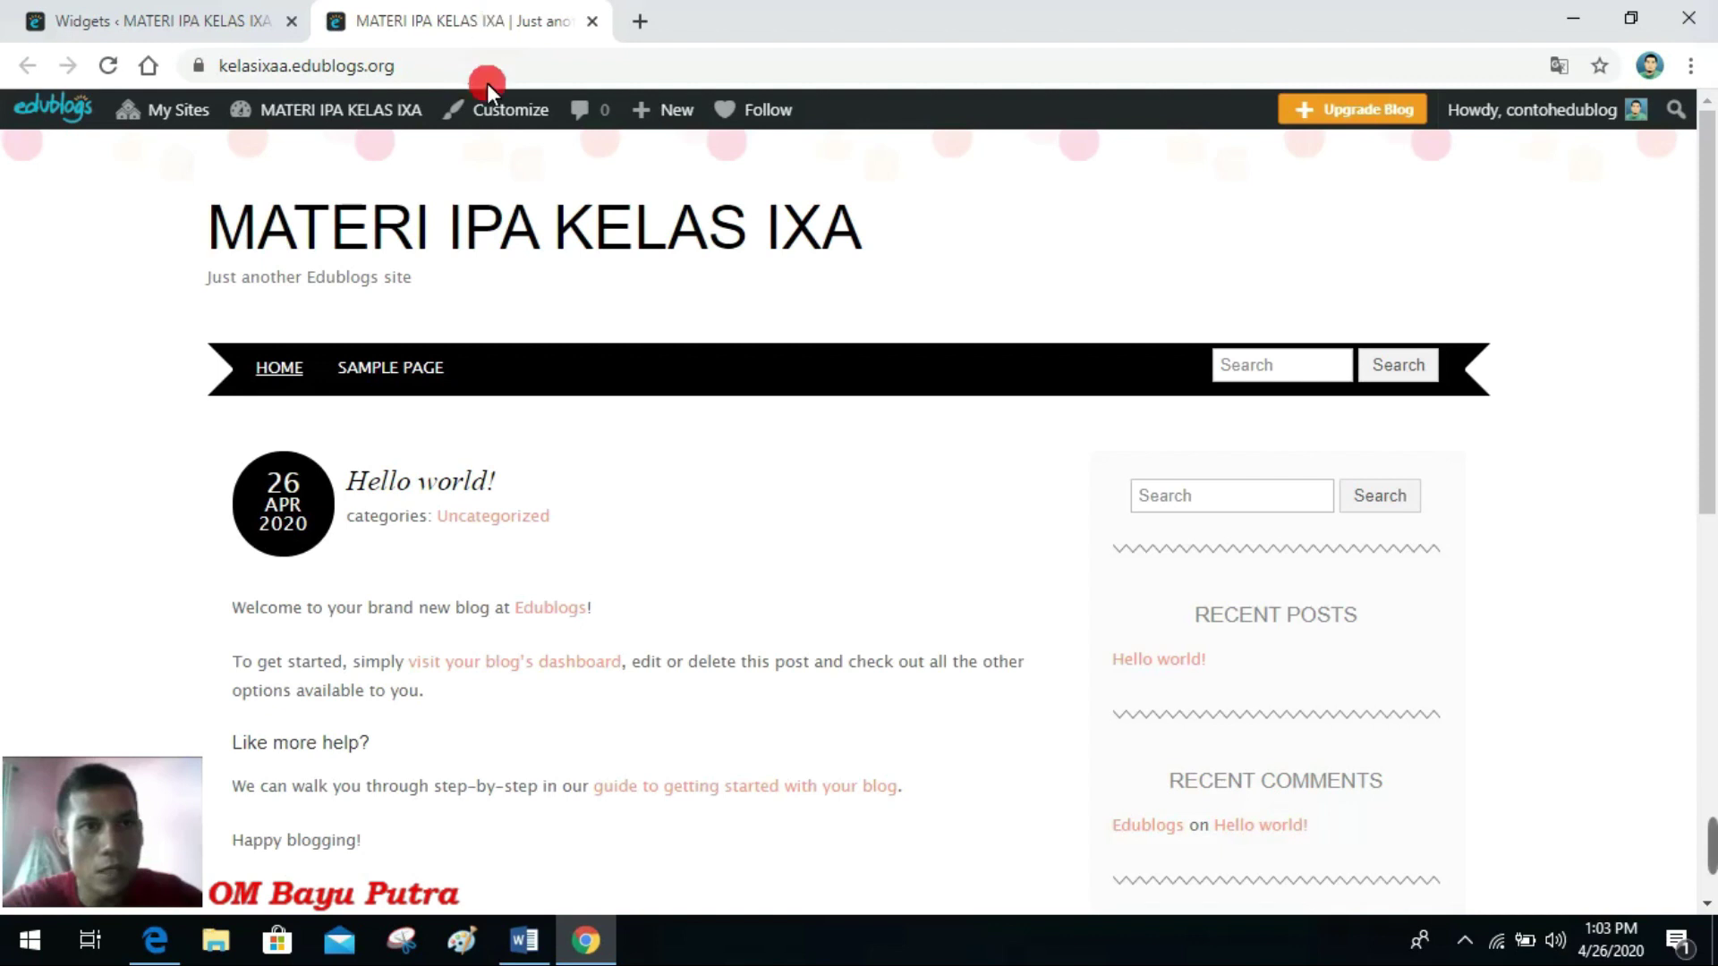
pyautogui.click(108, 65)
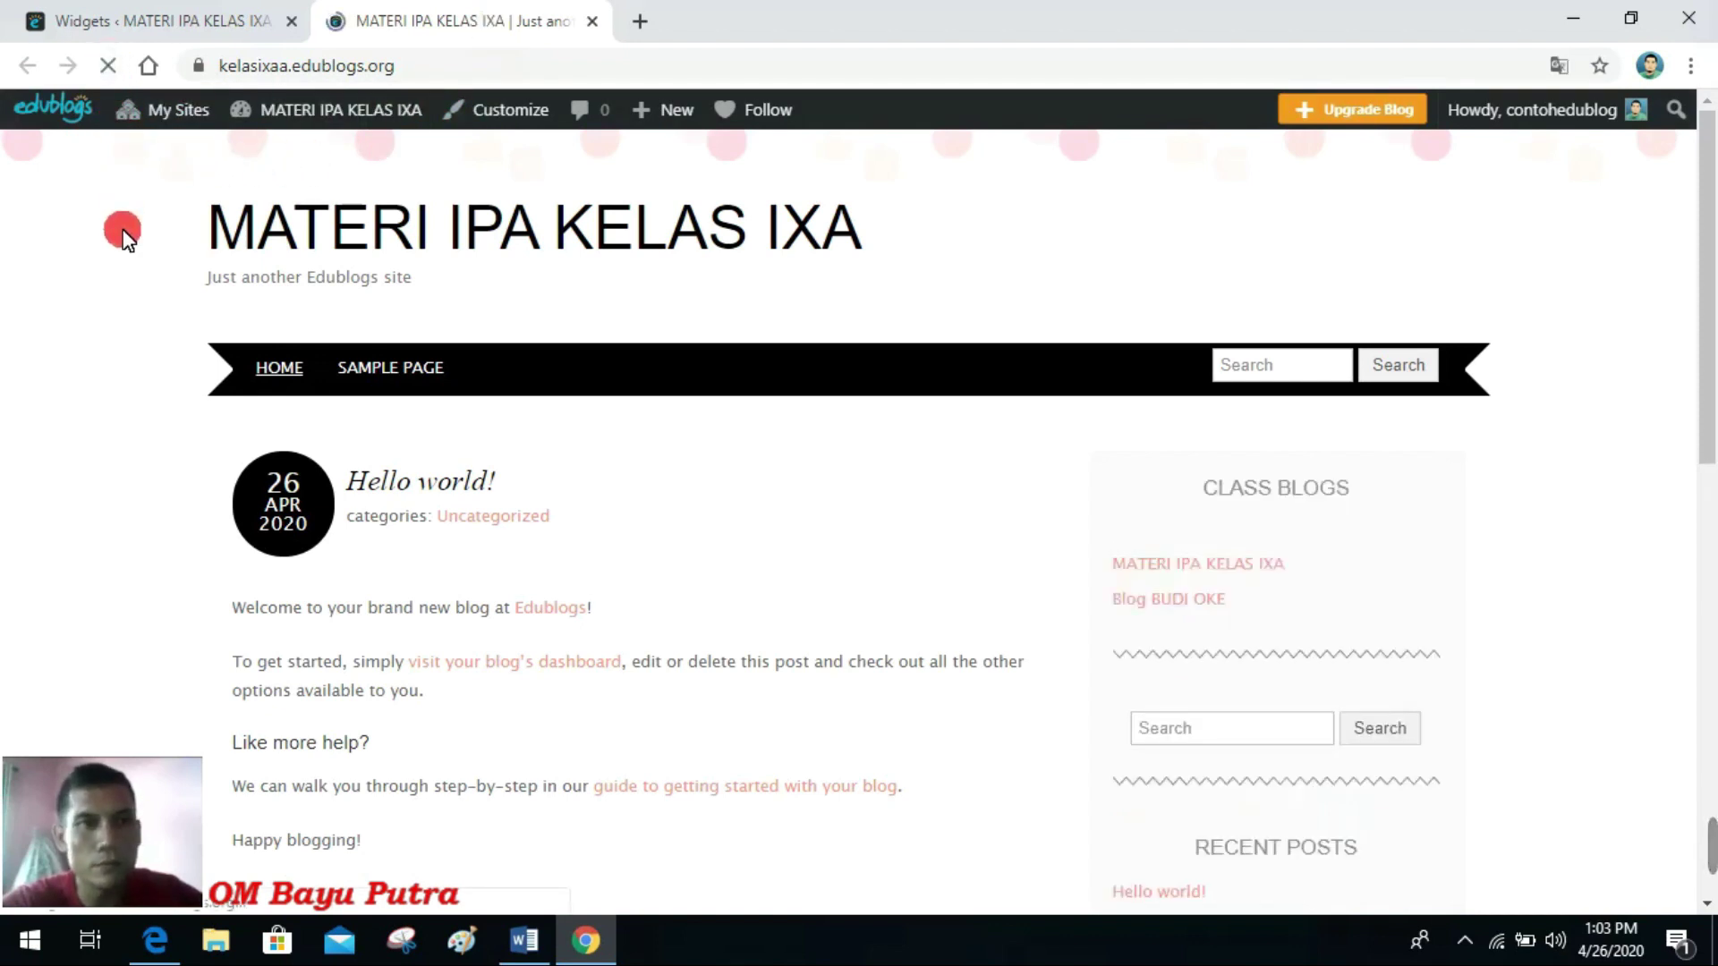
pyautogui.scroll(-1, 123, 234)
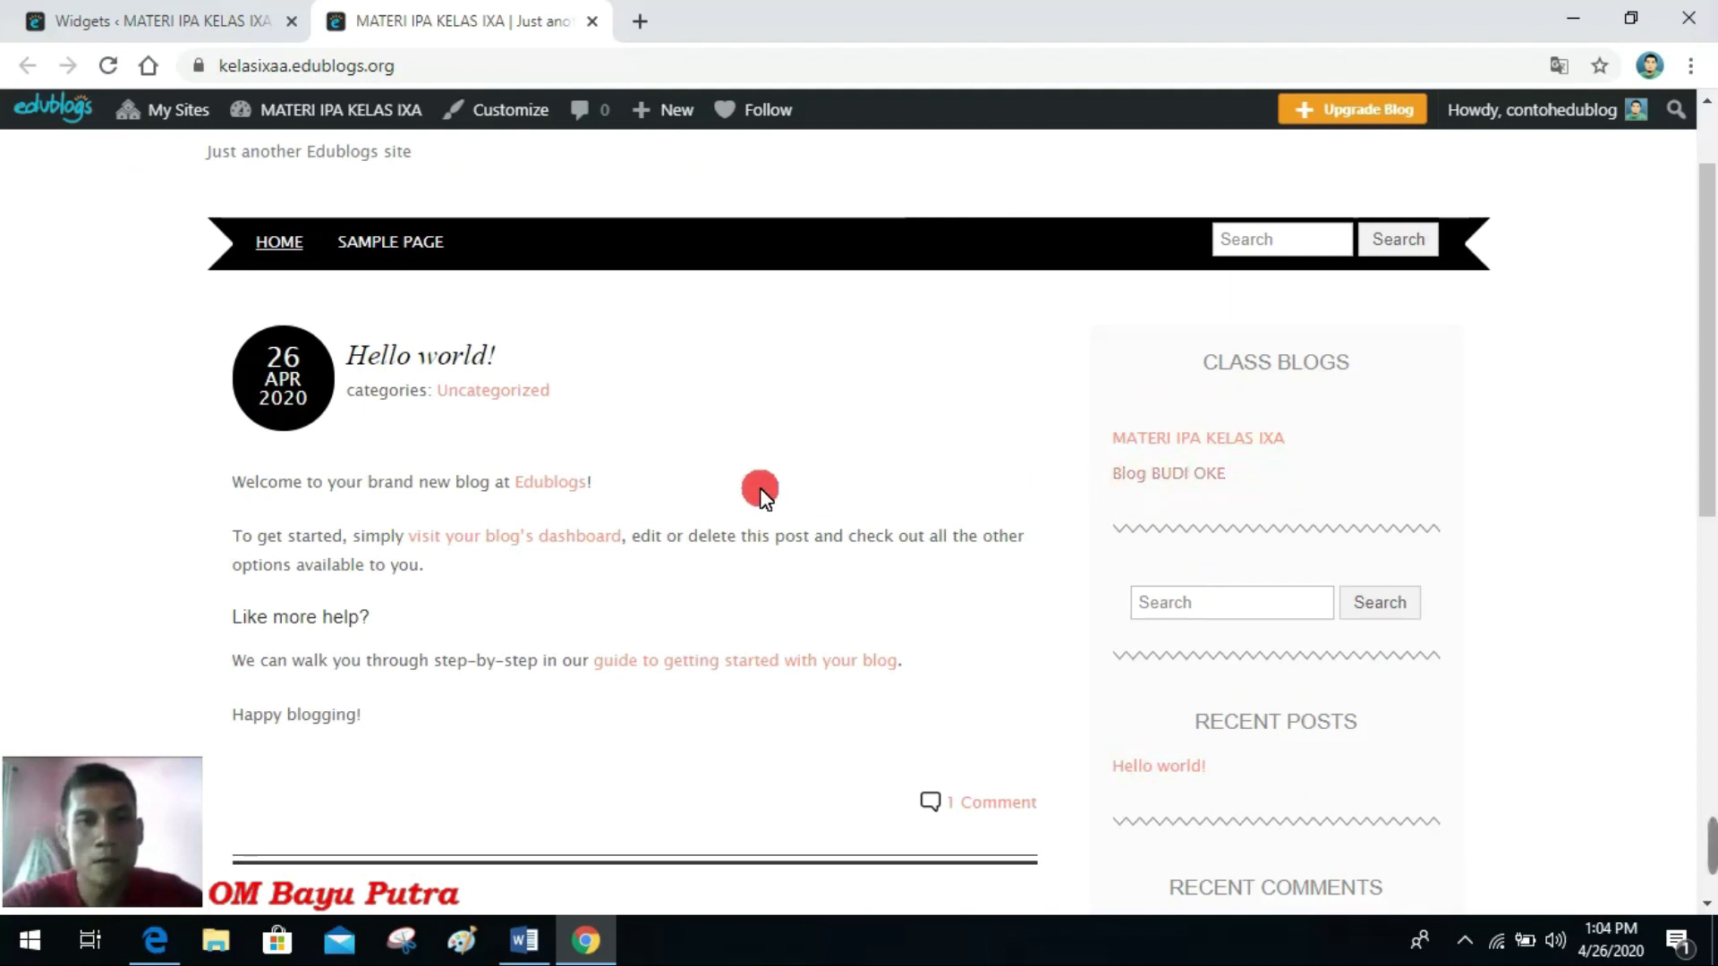
pyautogui.scroll(2, 759, 487)
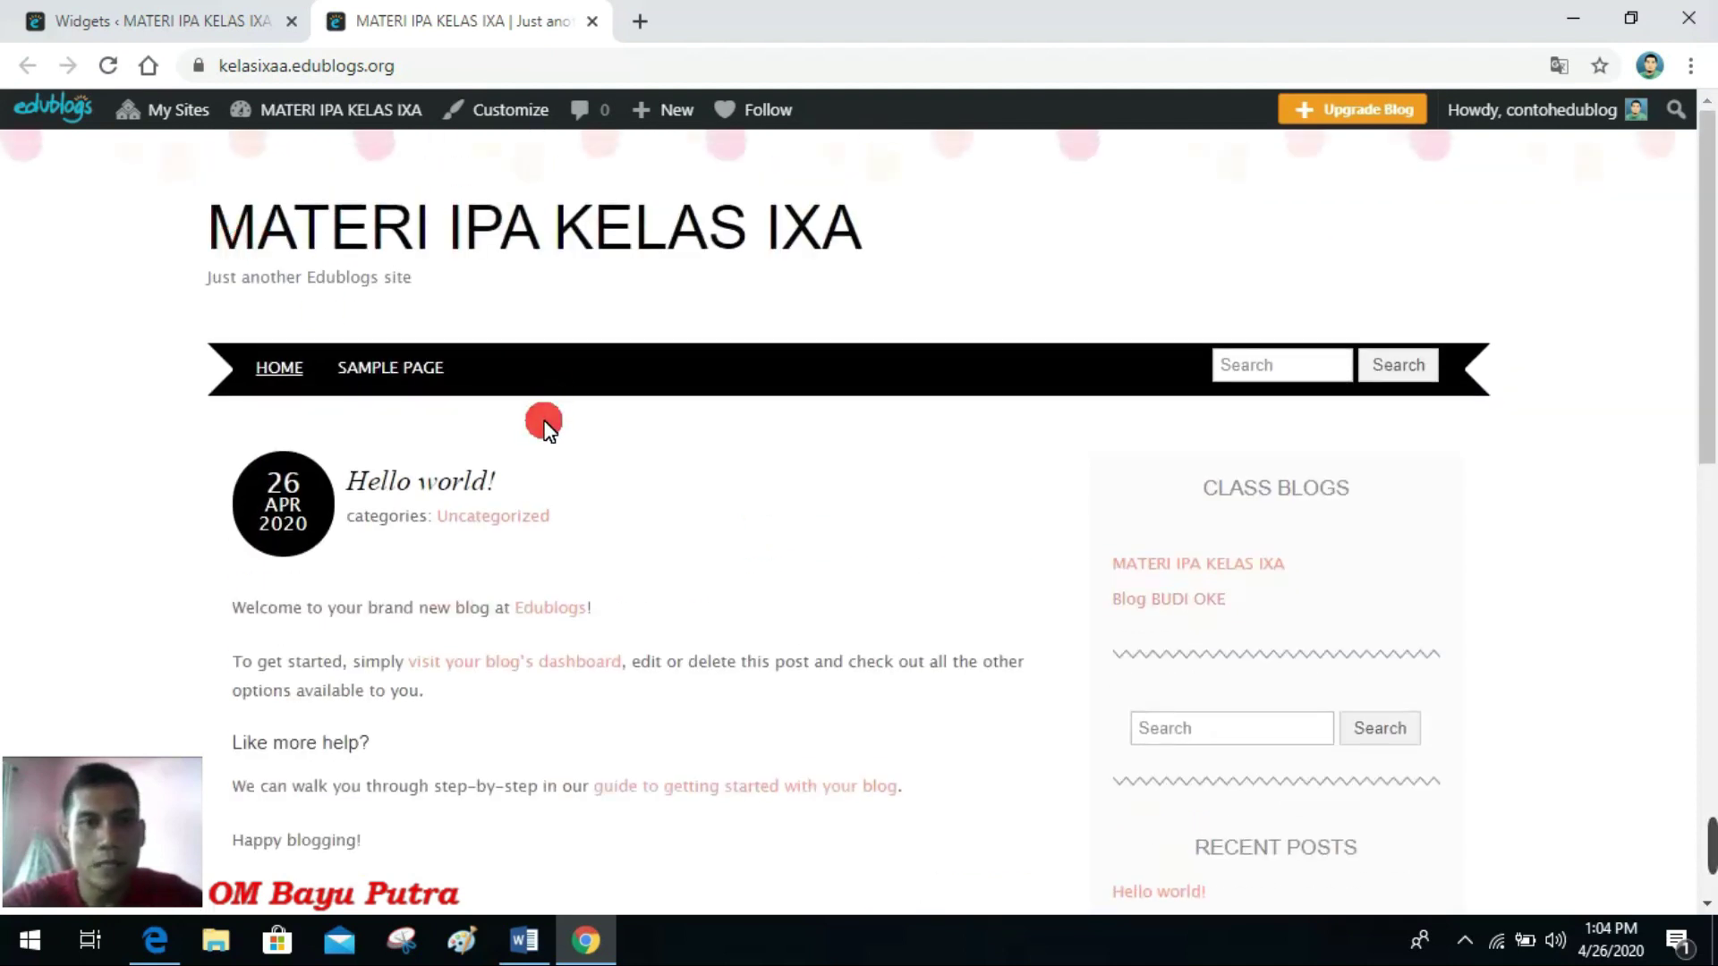
pyautogui.scroll(-1, 544, 418)
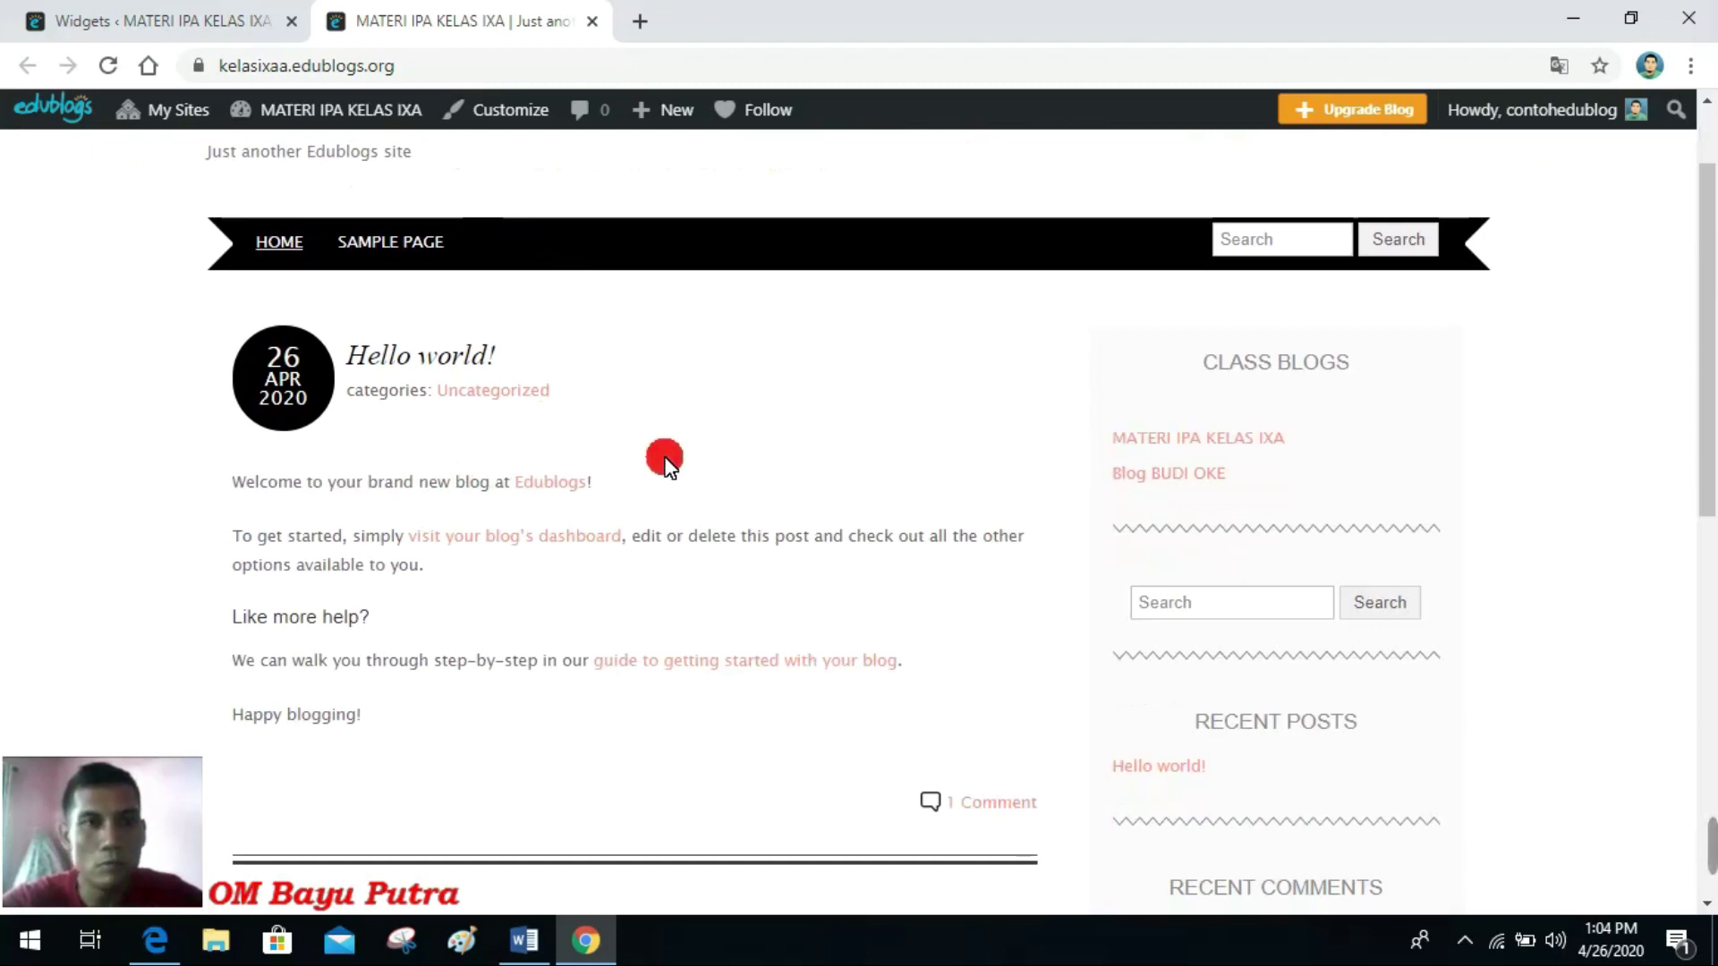
pyautogui.scroll(1, 665, 461)
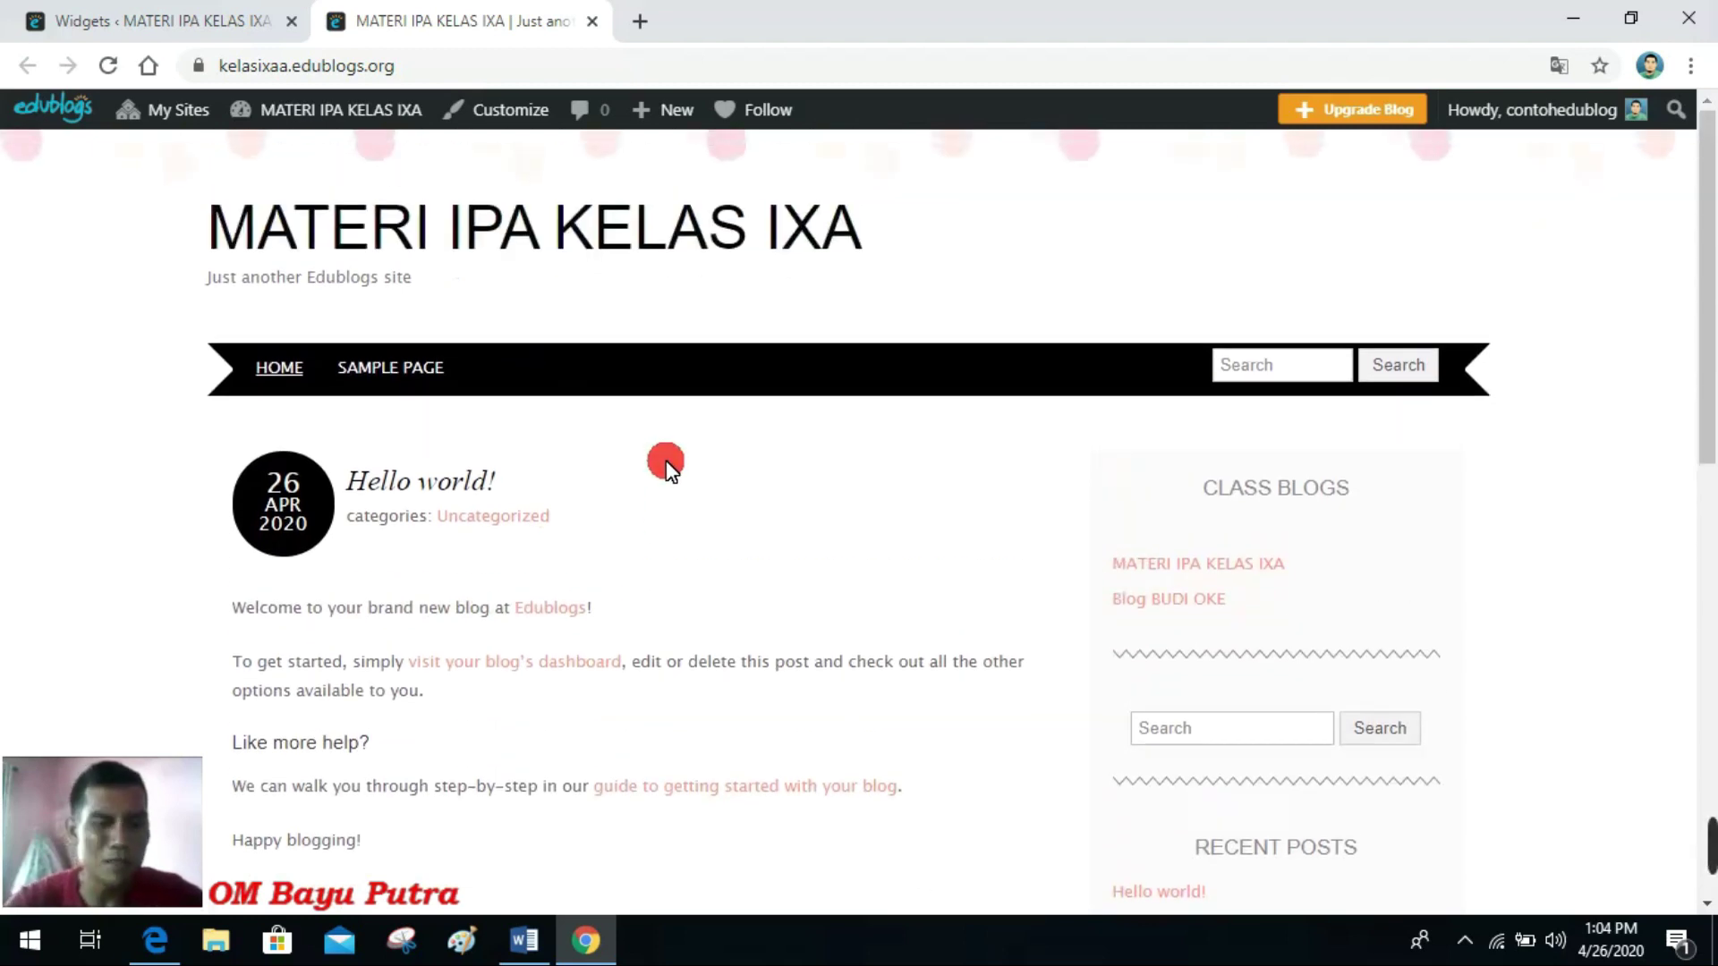
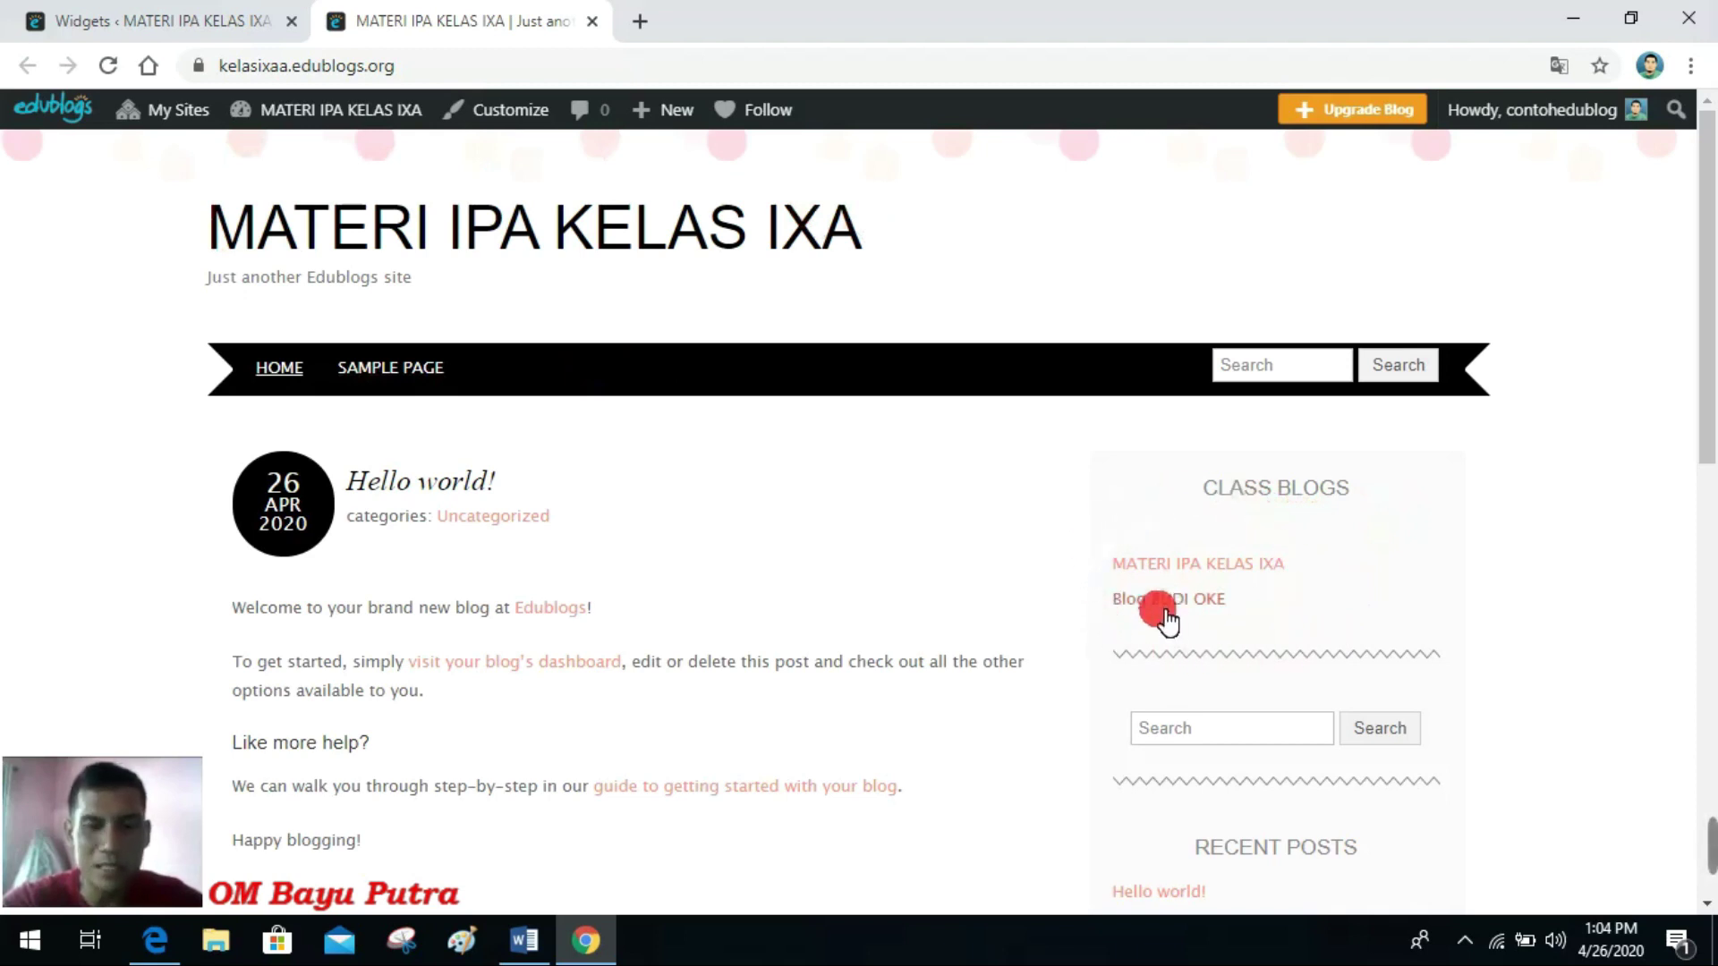
# Step: Start another new student blog for the class and enter the new student's username and user password
pyautogui.click(204, 27)
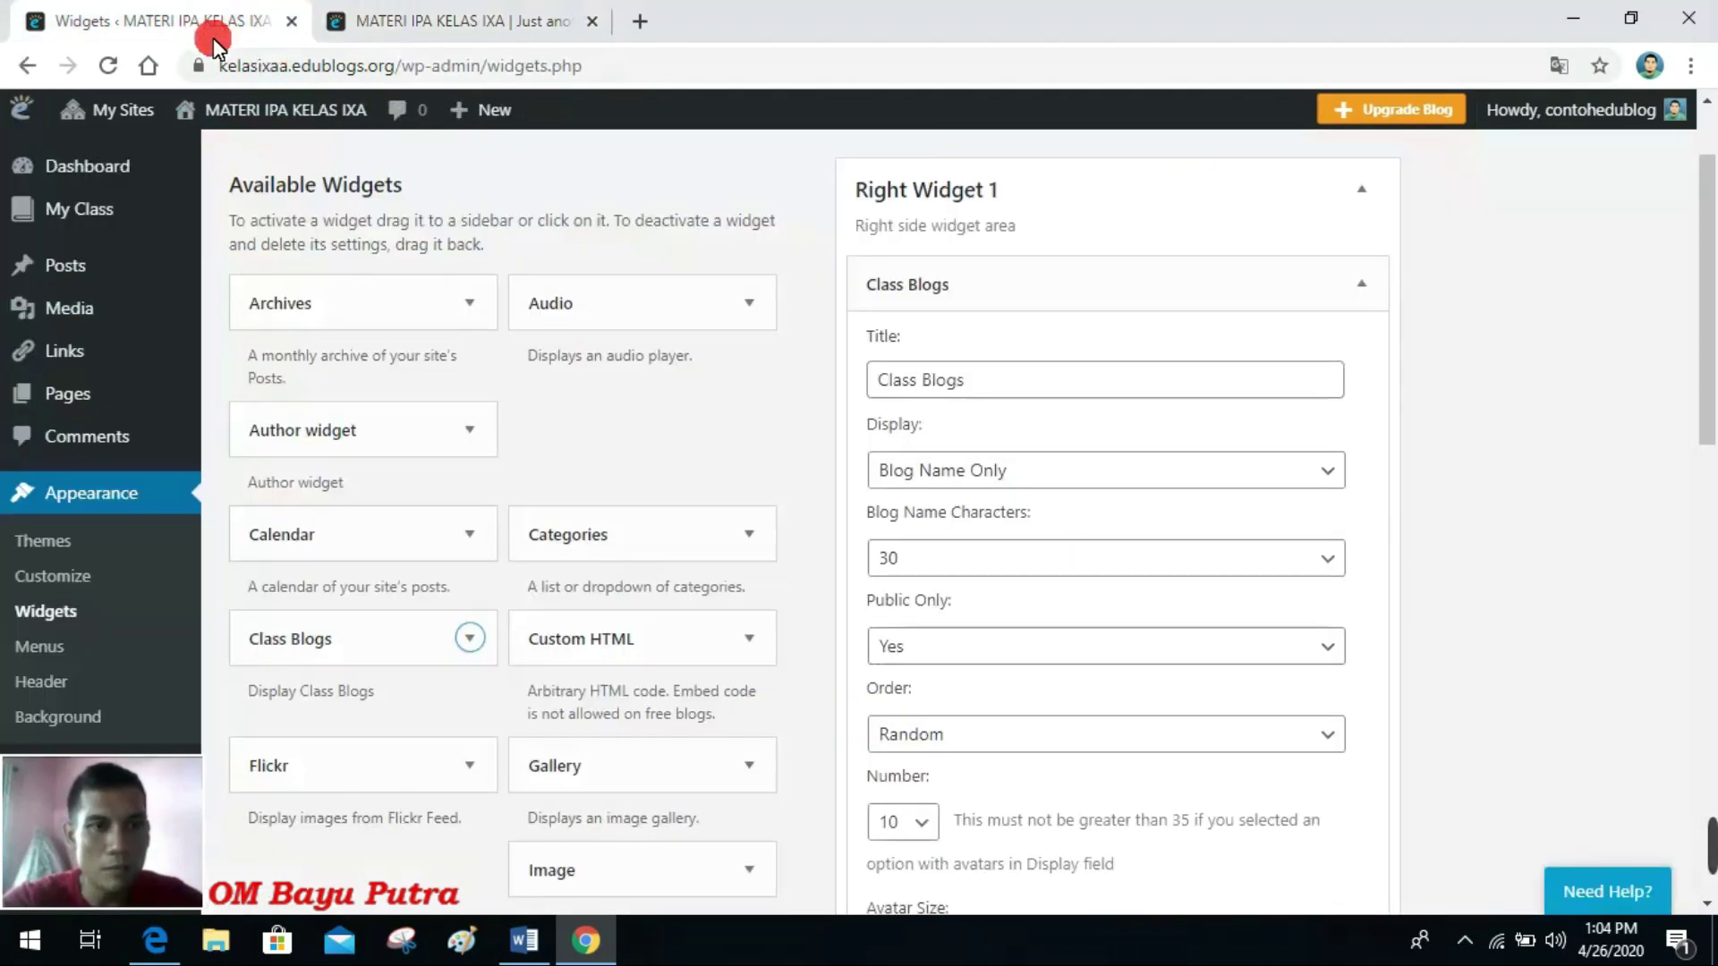
pyautogui.moveTo(123, 281)
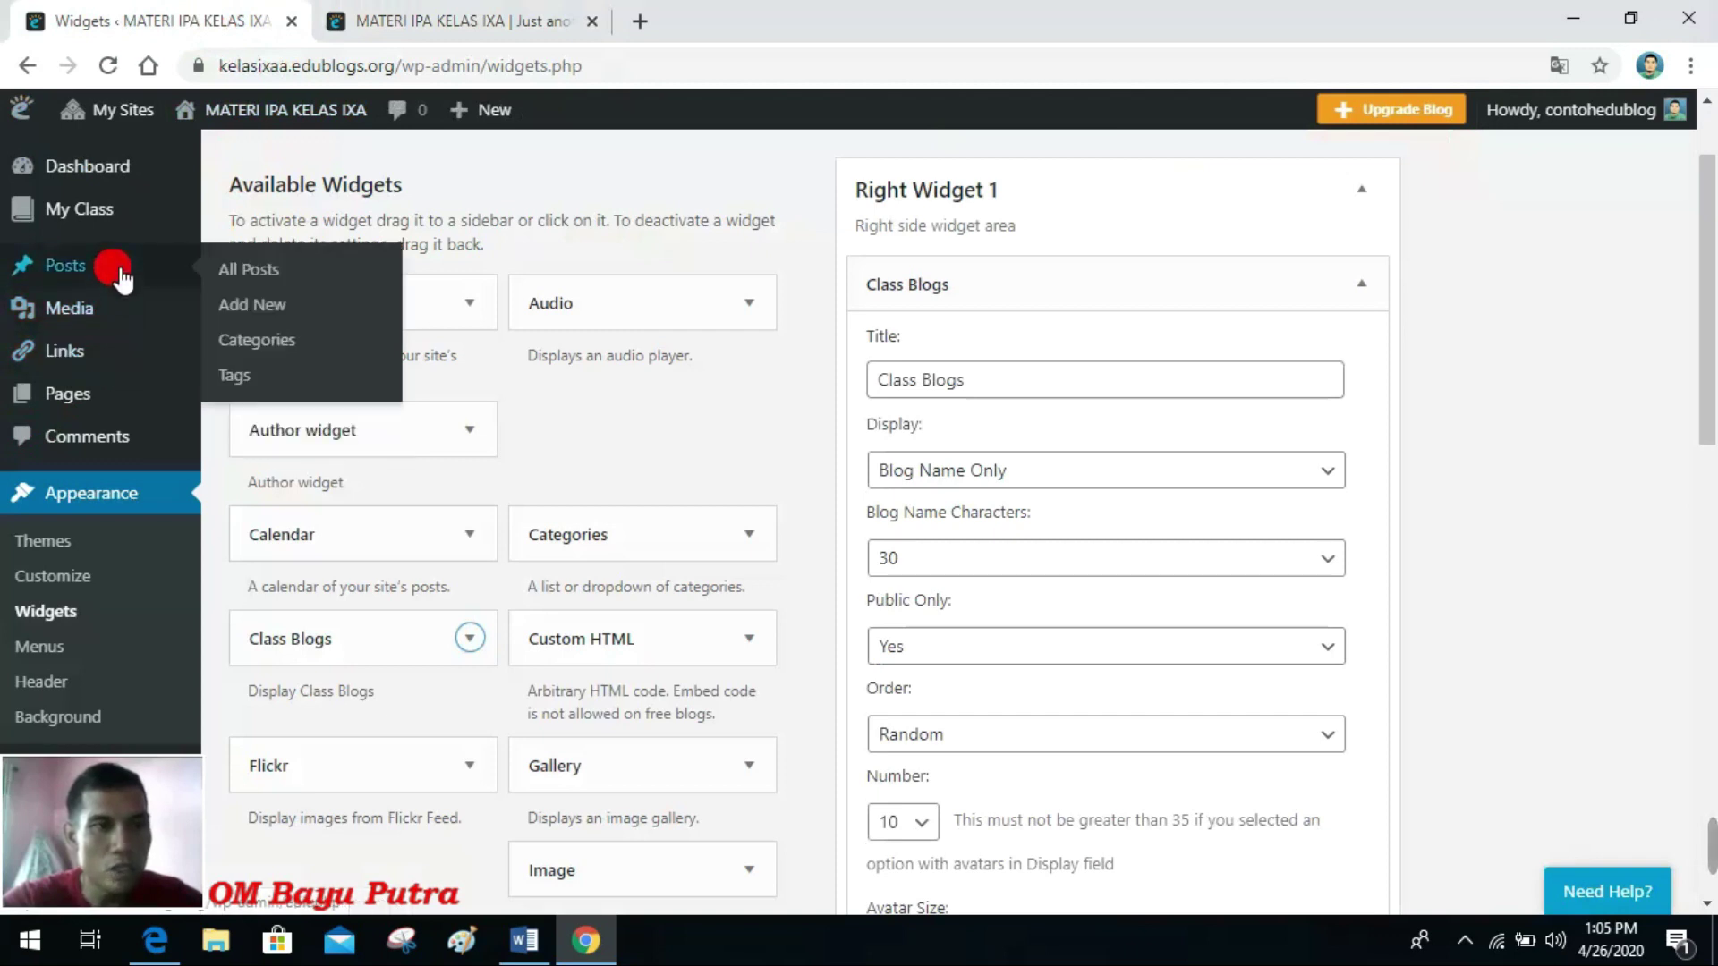
pyautogui.moveTo(134, 226)
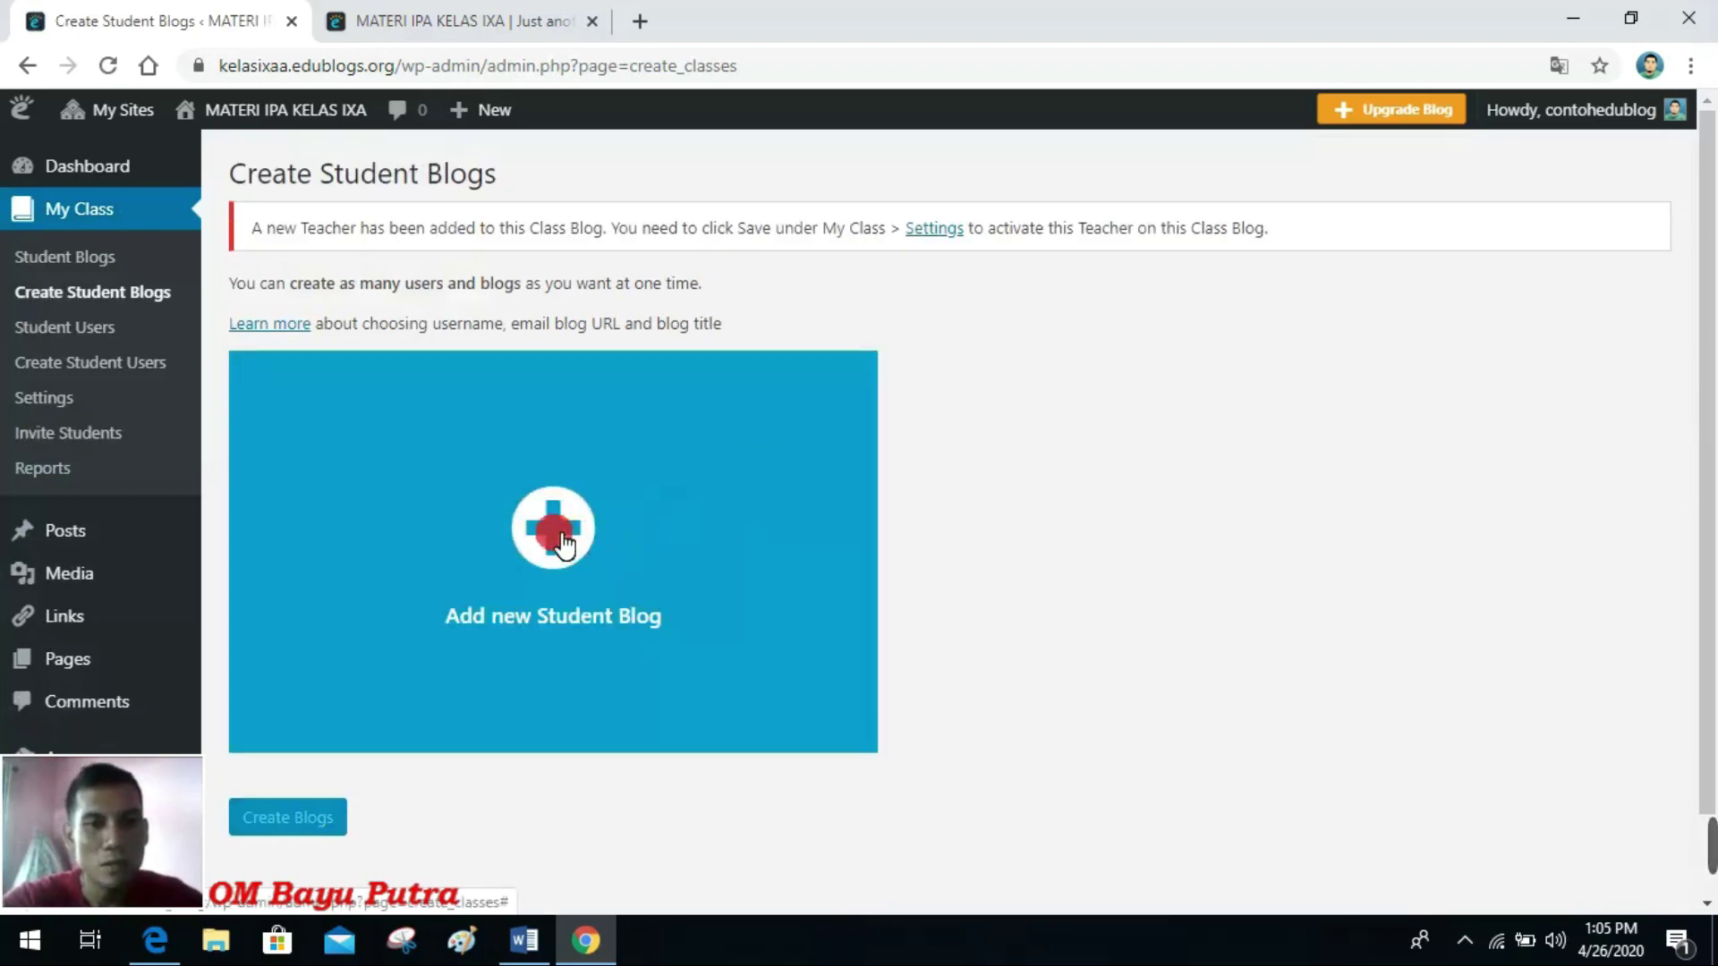
pyautogui.click(588, 535)
pyautogui.scroll(-2, 588, 535)
pyautogui.click(563, 279)
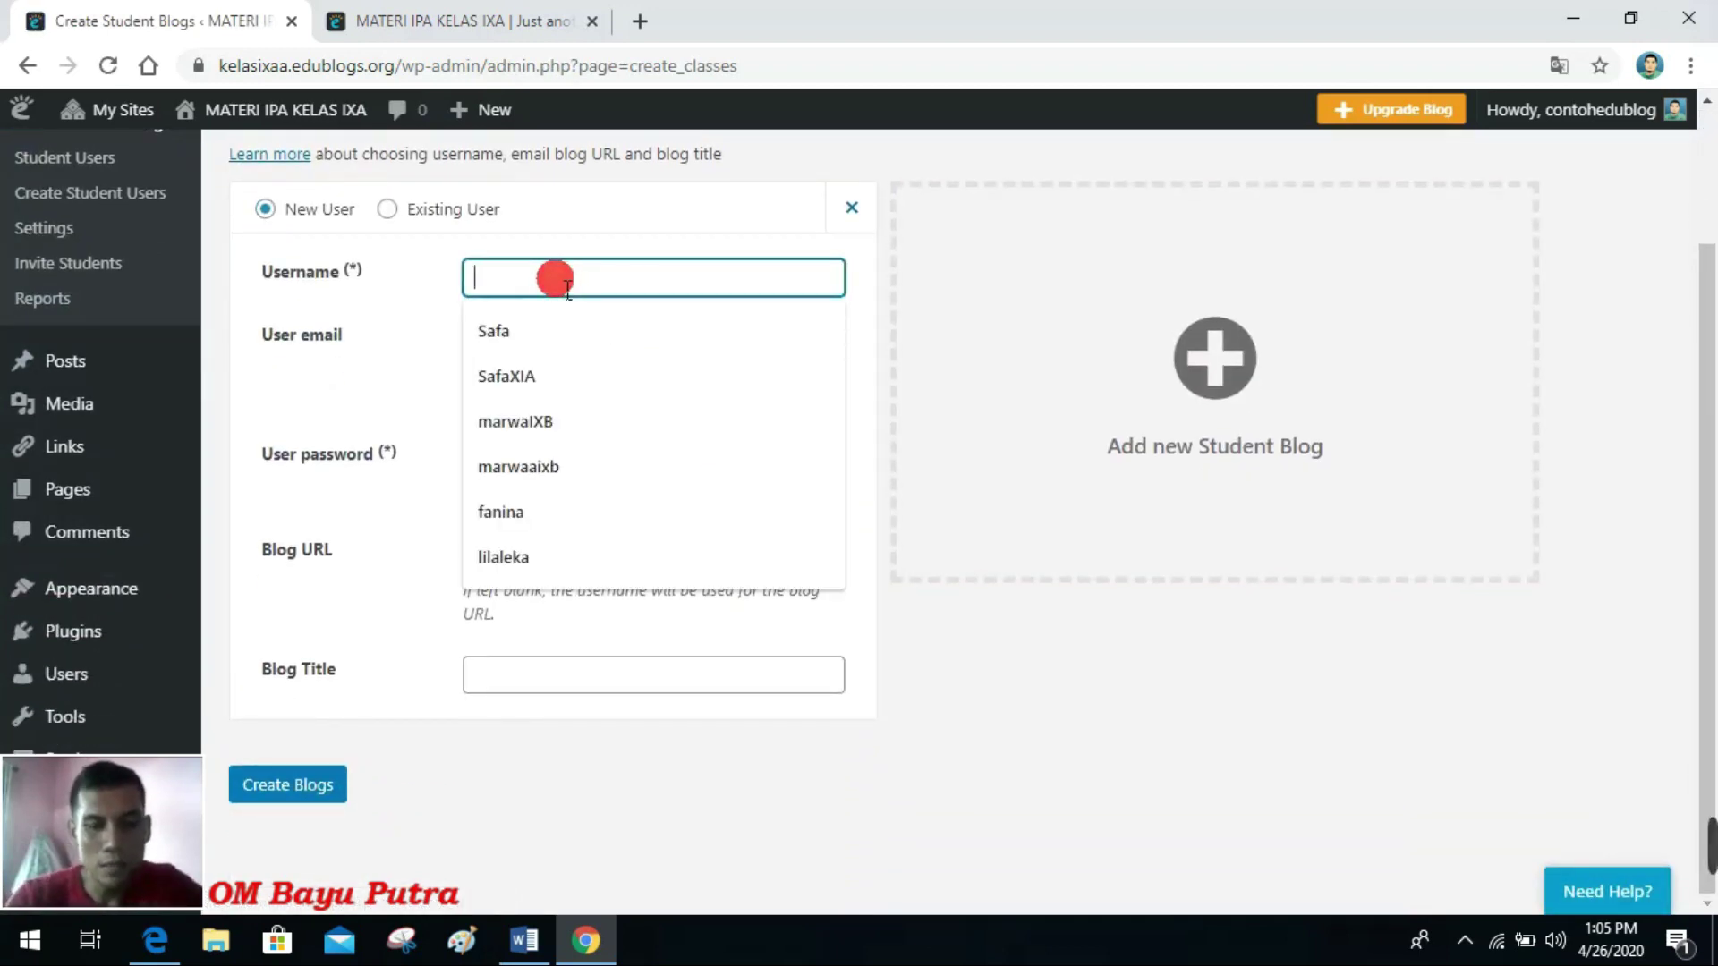
pyautogui.write('an')
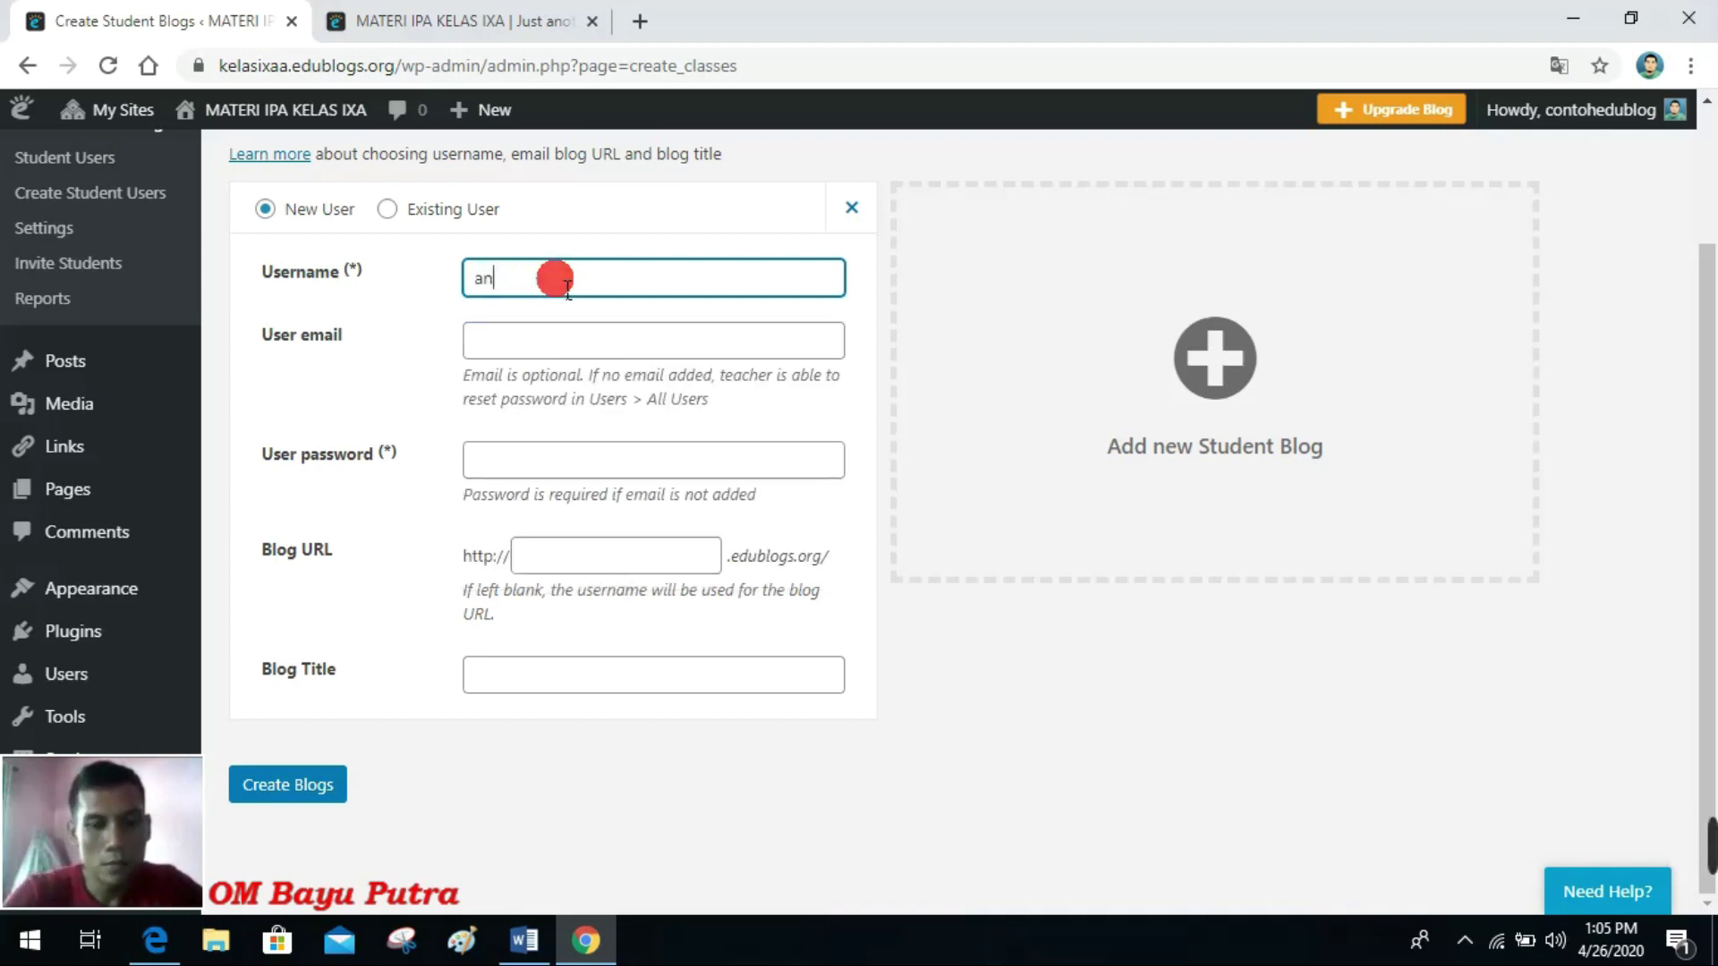
pyautogui.write('dre')
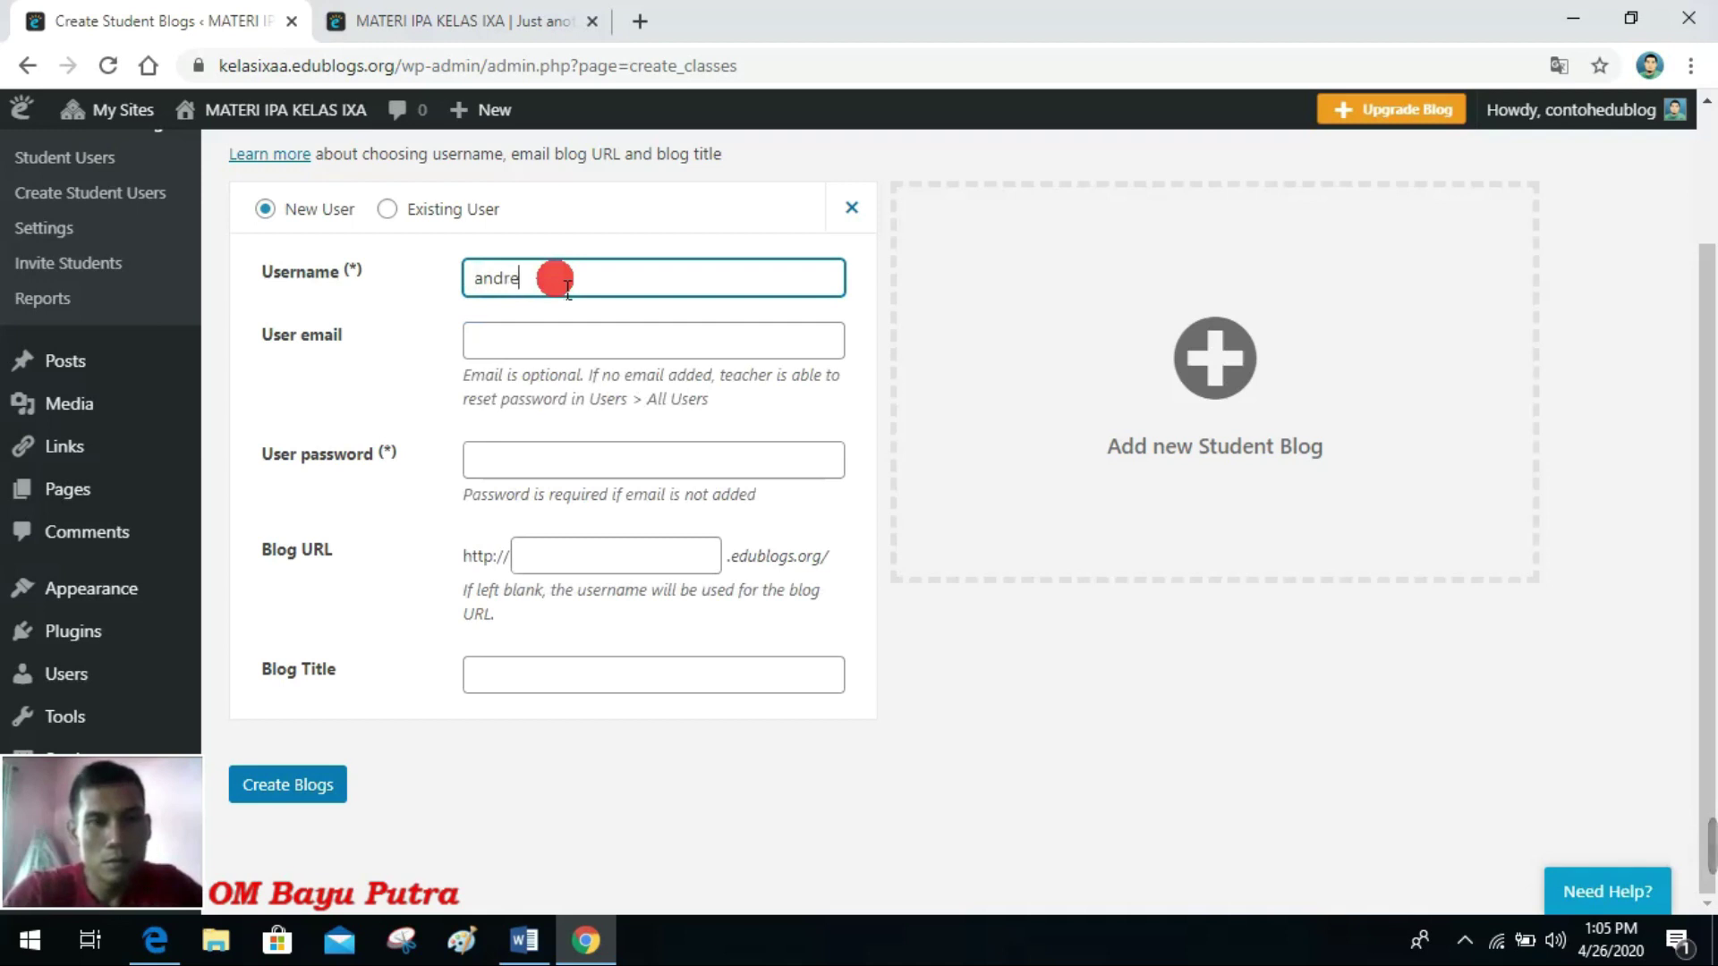
pyautogui.click(520, 466)
pyautogui.click(524, 505)
# Step: Set the blog URL to the student's username, title it "Blog" plus the student's name, and submit the student blog for creation
pyautogui.click(562, 615)
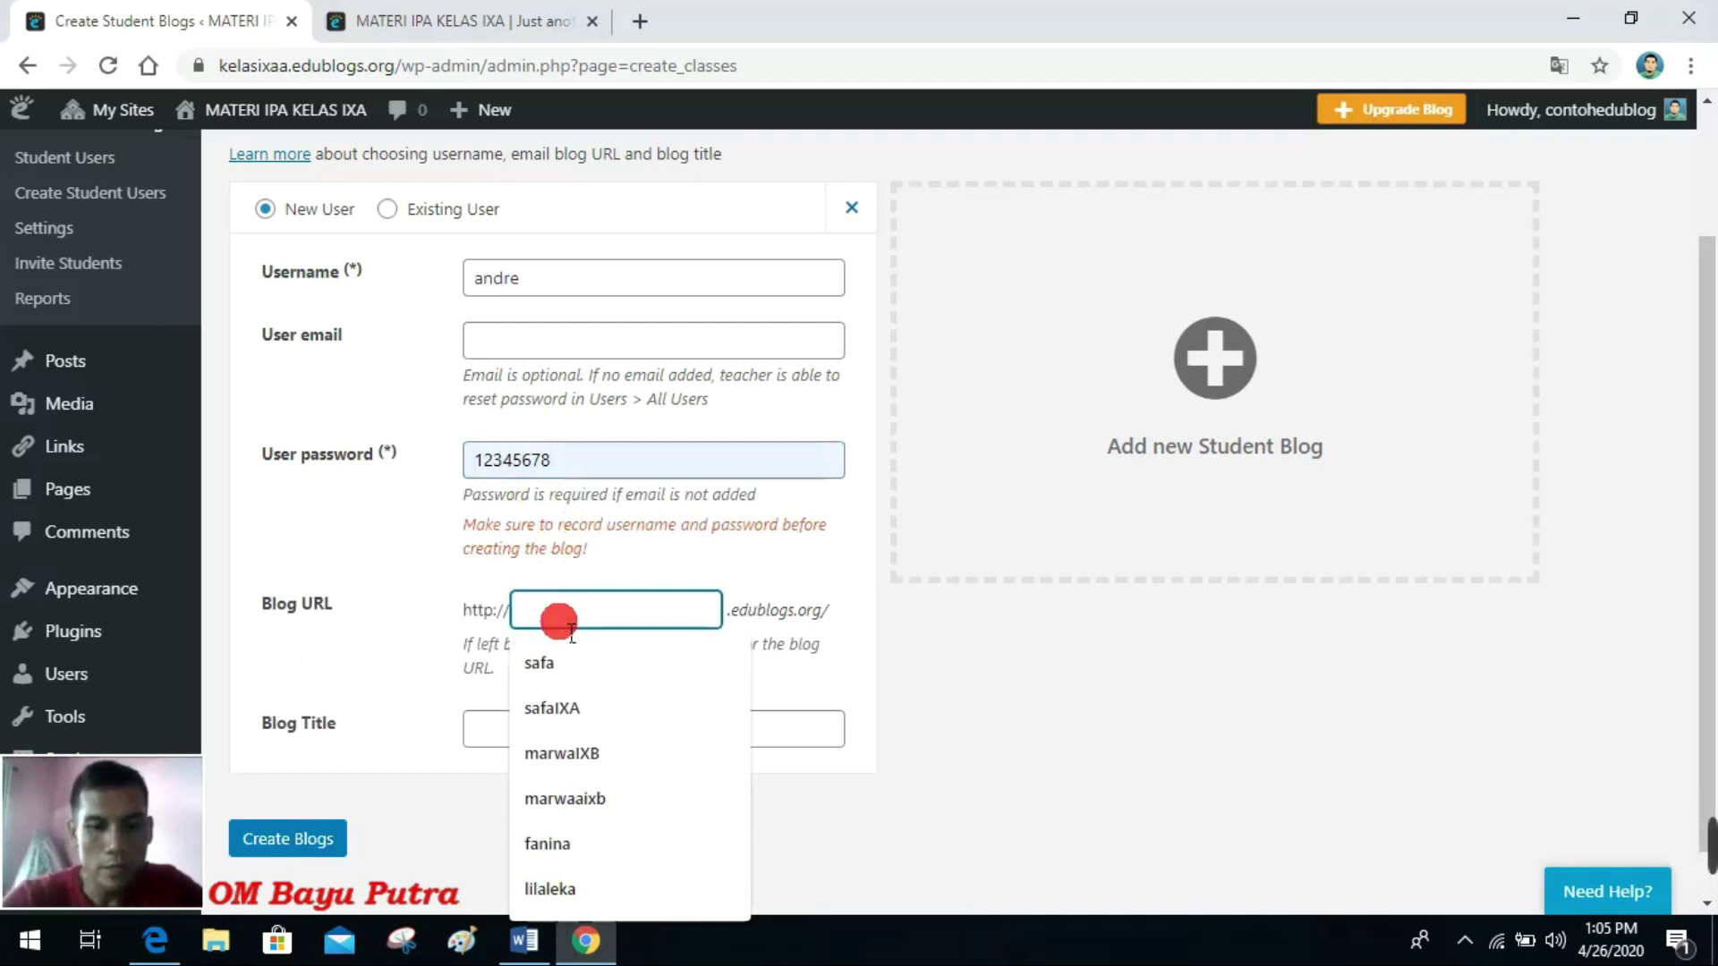
pyautogui.write('andre')
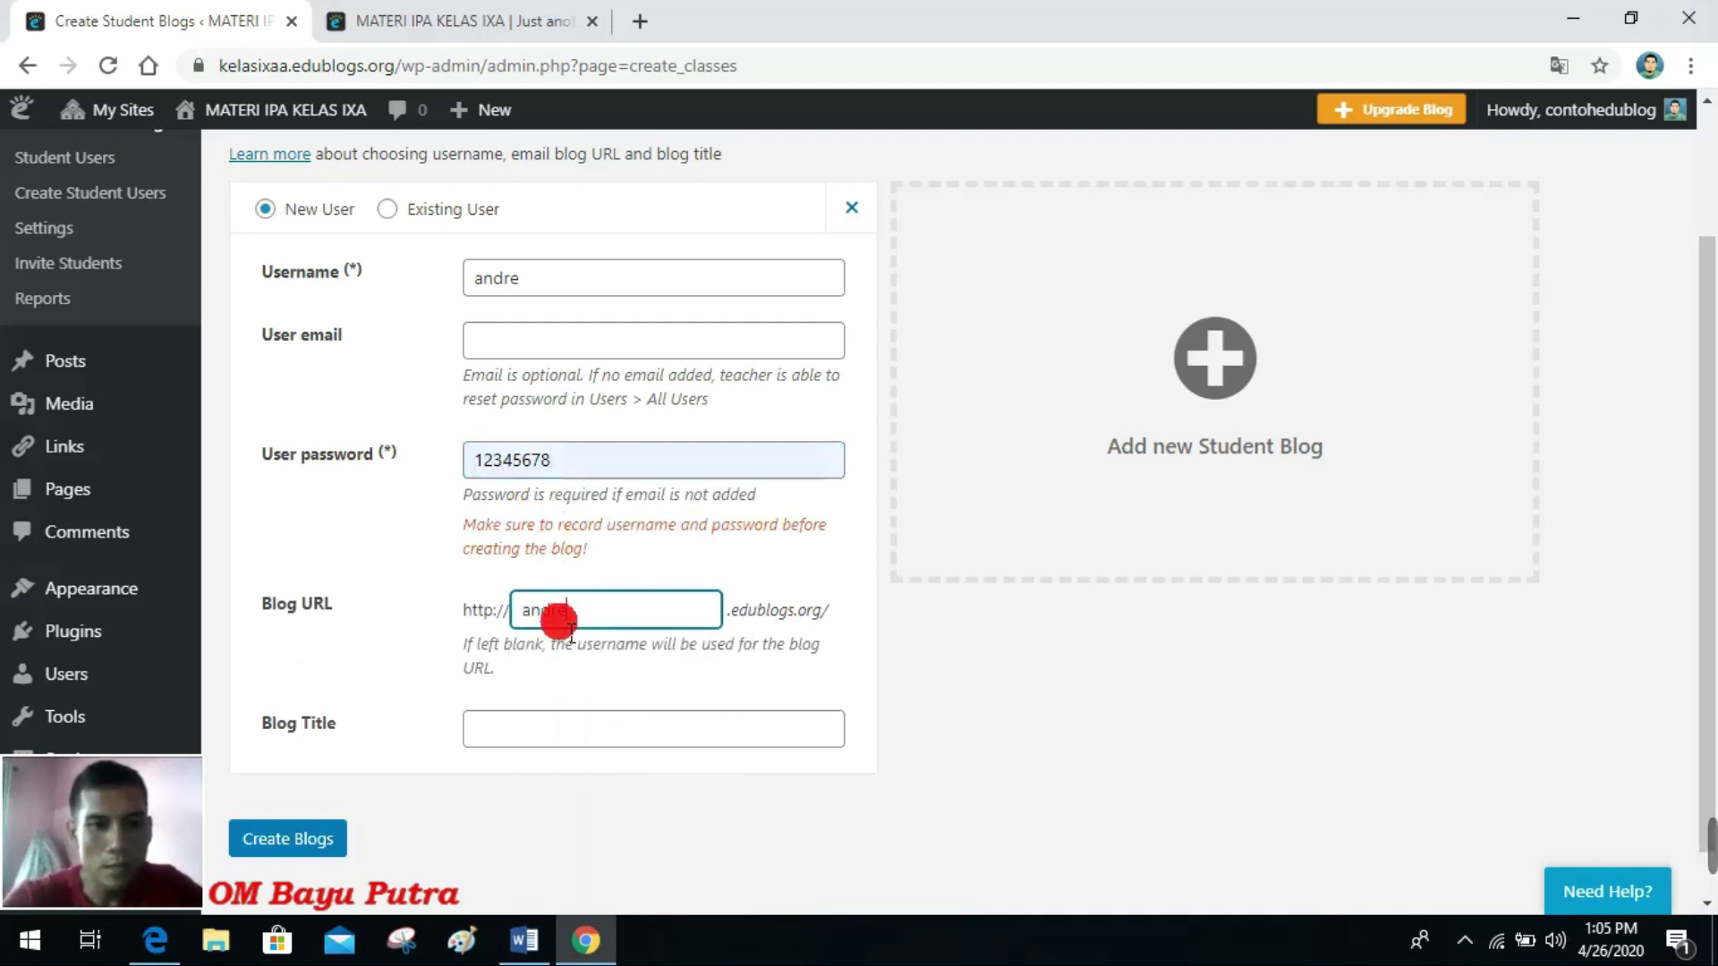
pyautogui.click(536, 731)
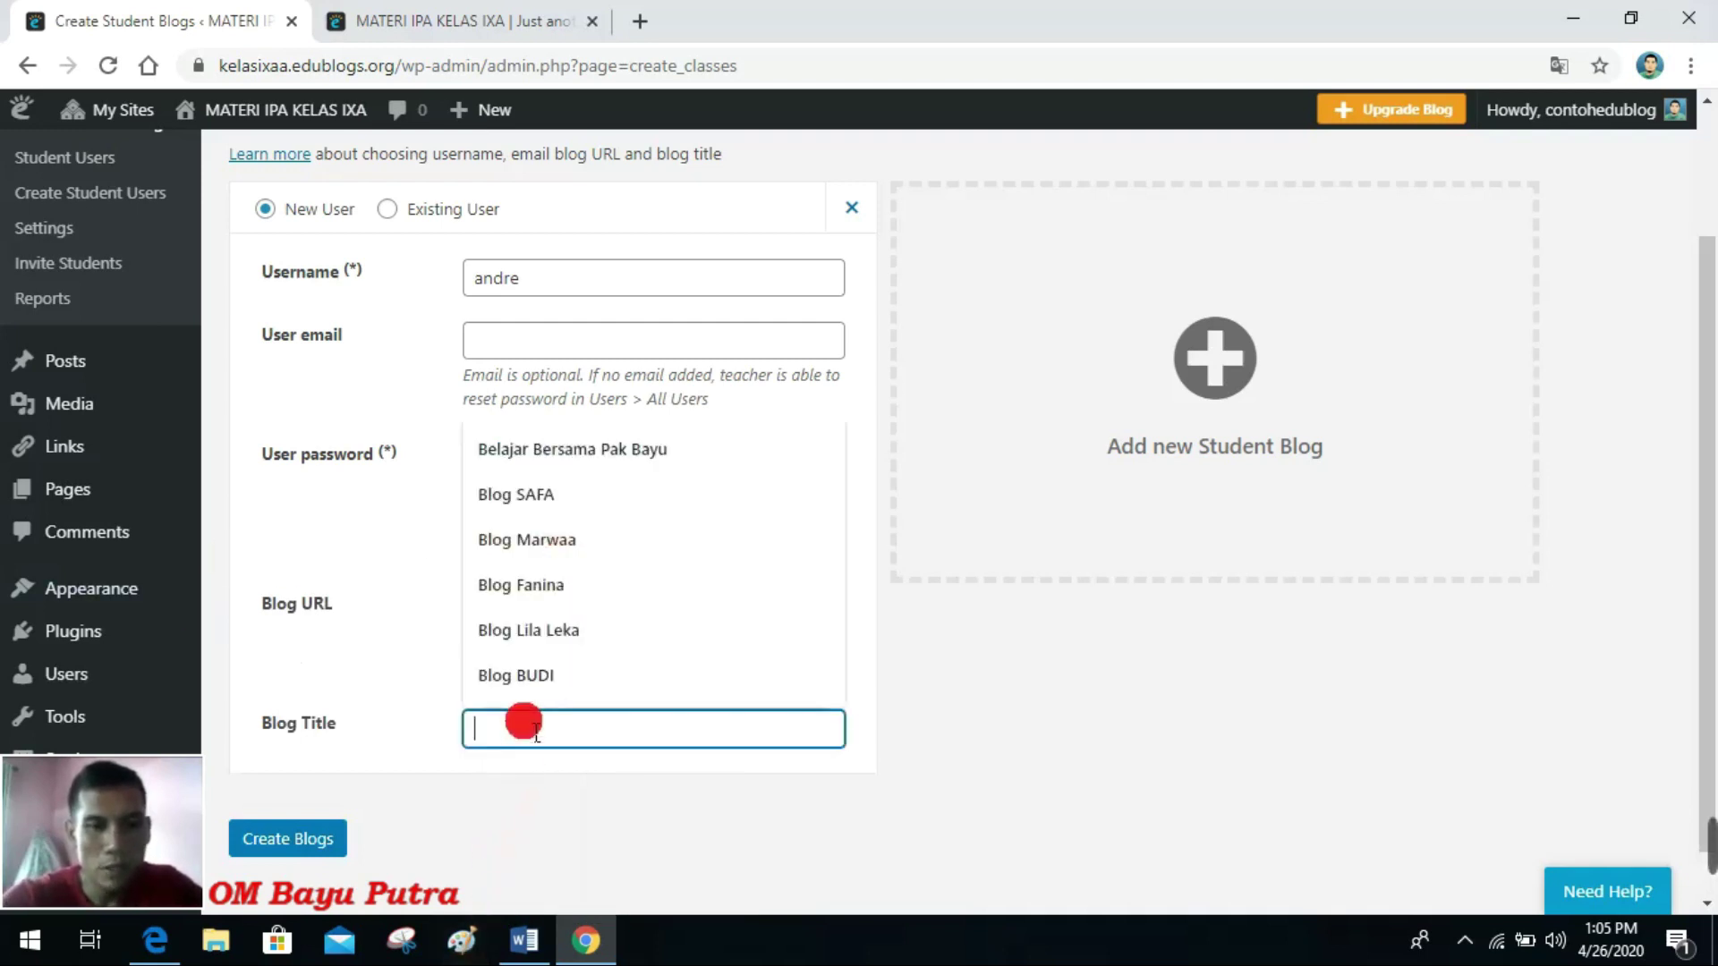
pyautogui.write('Blog')
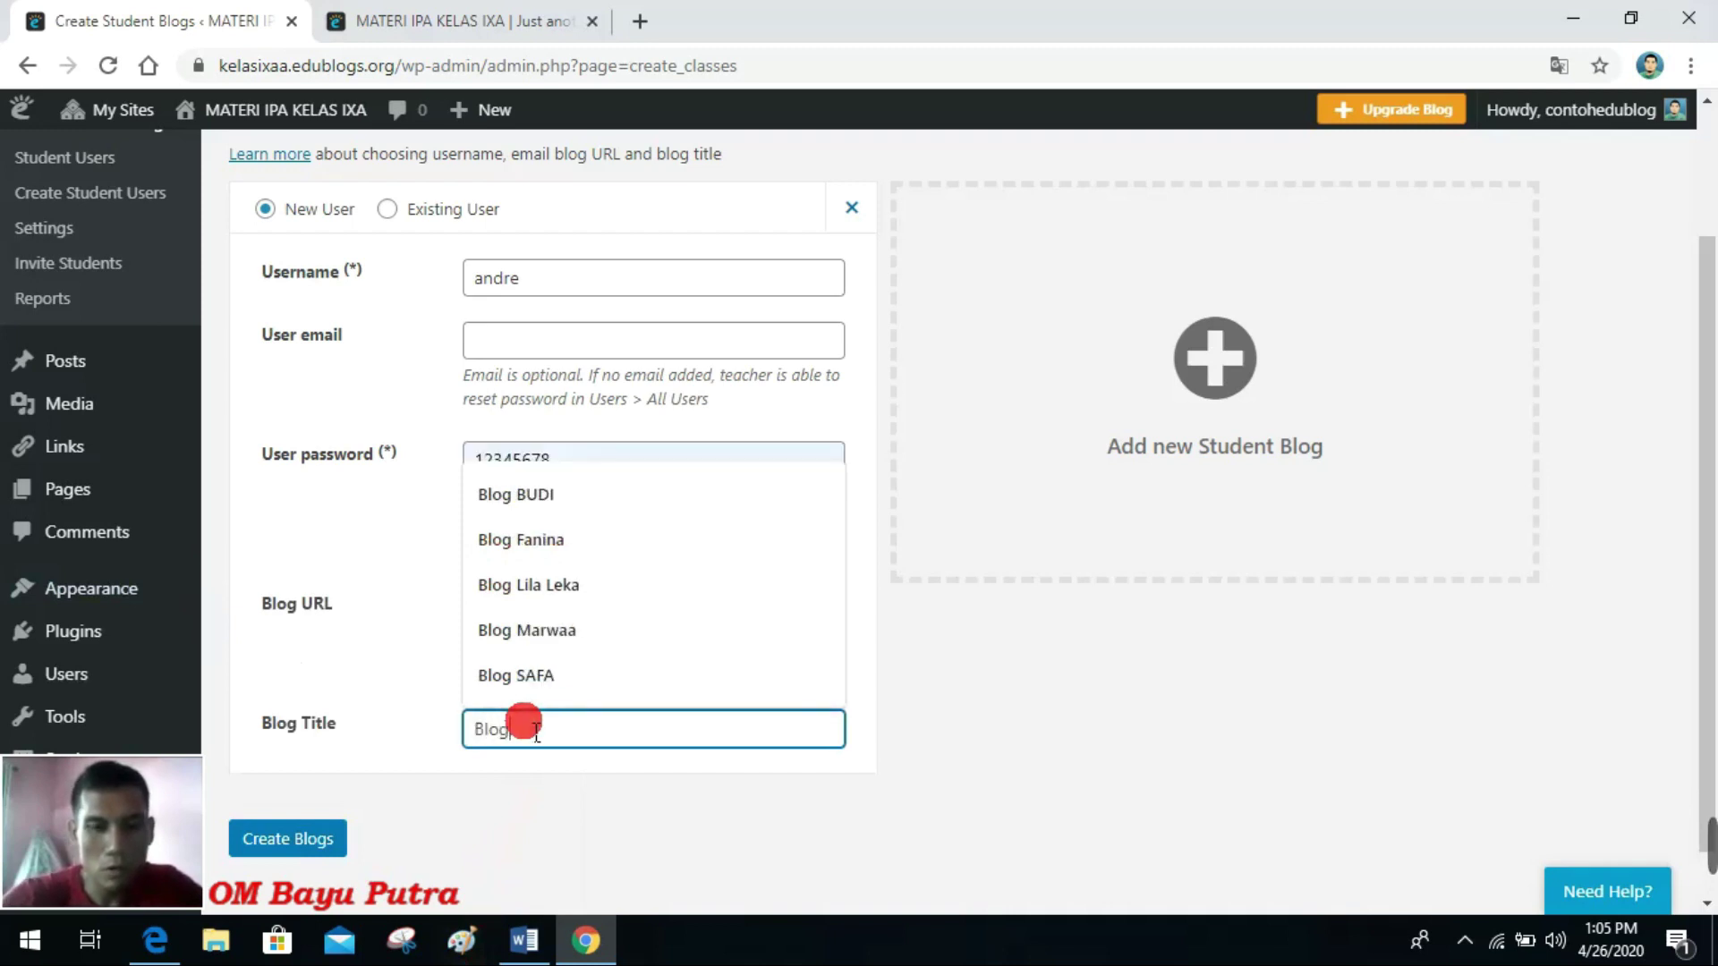
pyautogui.write(' Andr')
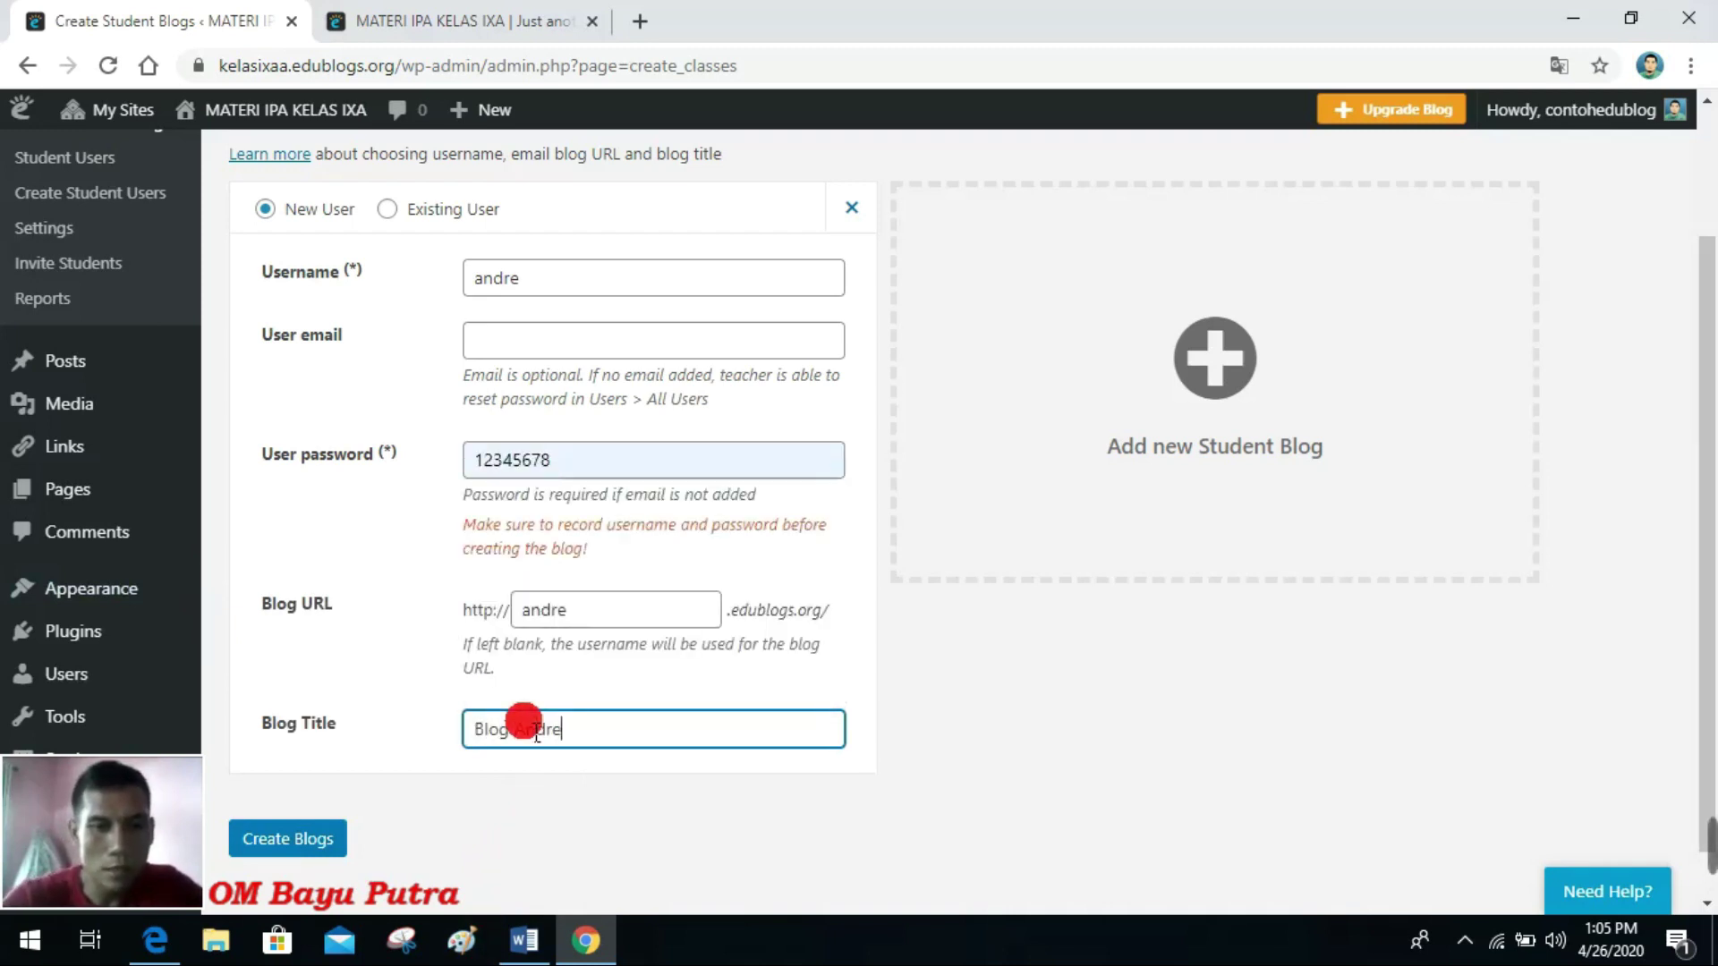
pyautogui.write('e')
pyautogui.click(332, 839)
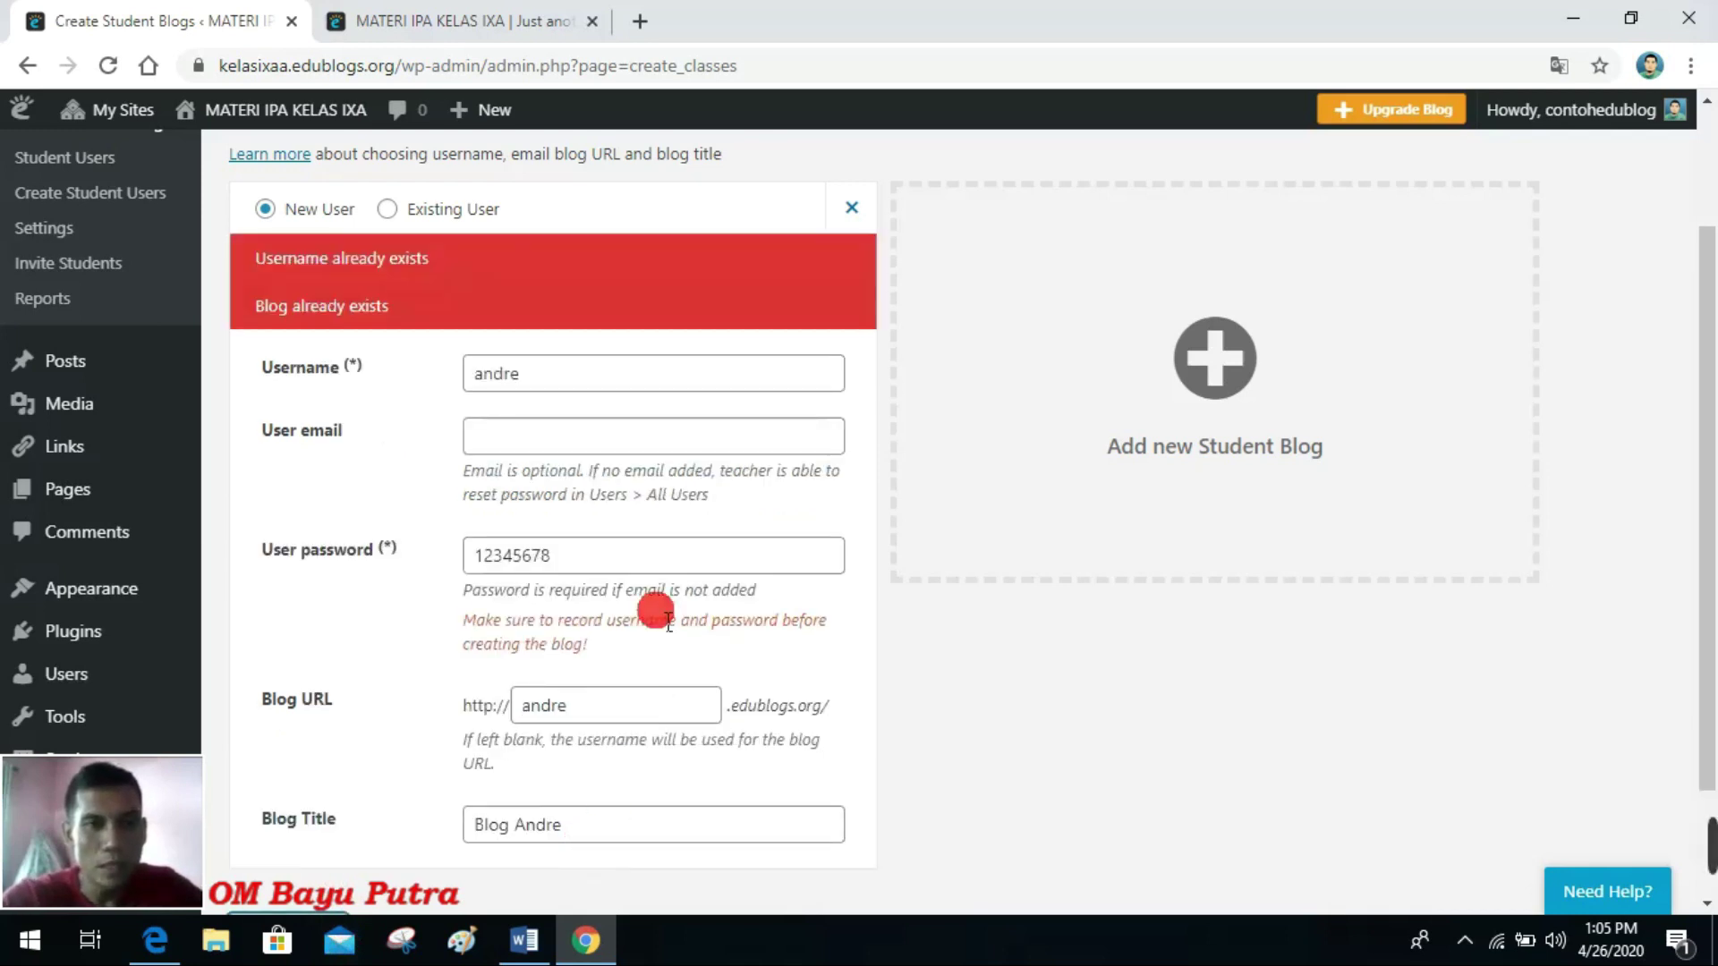
# Step: Append an extra "e" to the student's username, the blog URL and the blog title
pyautogui.click(561, 386)
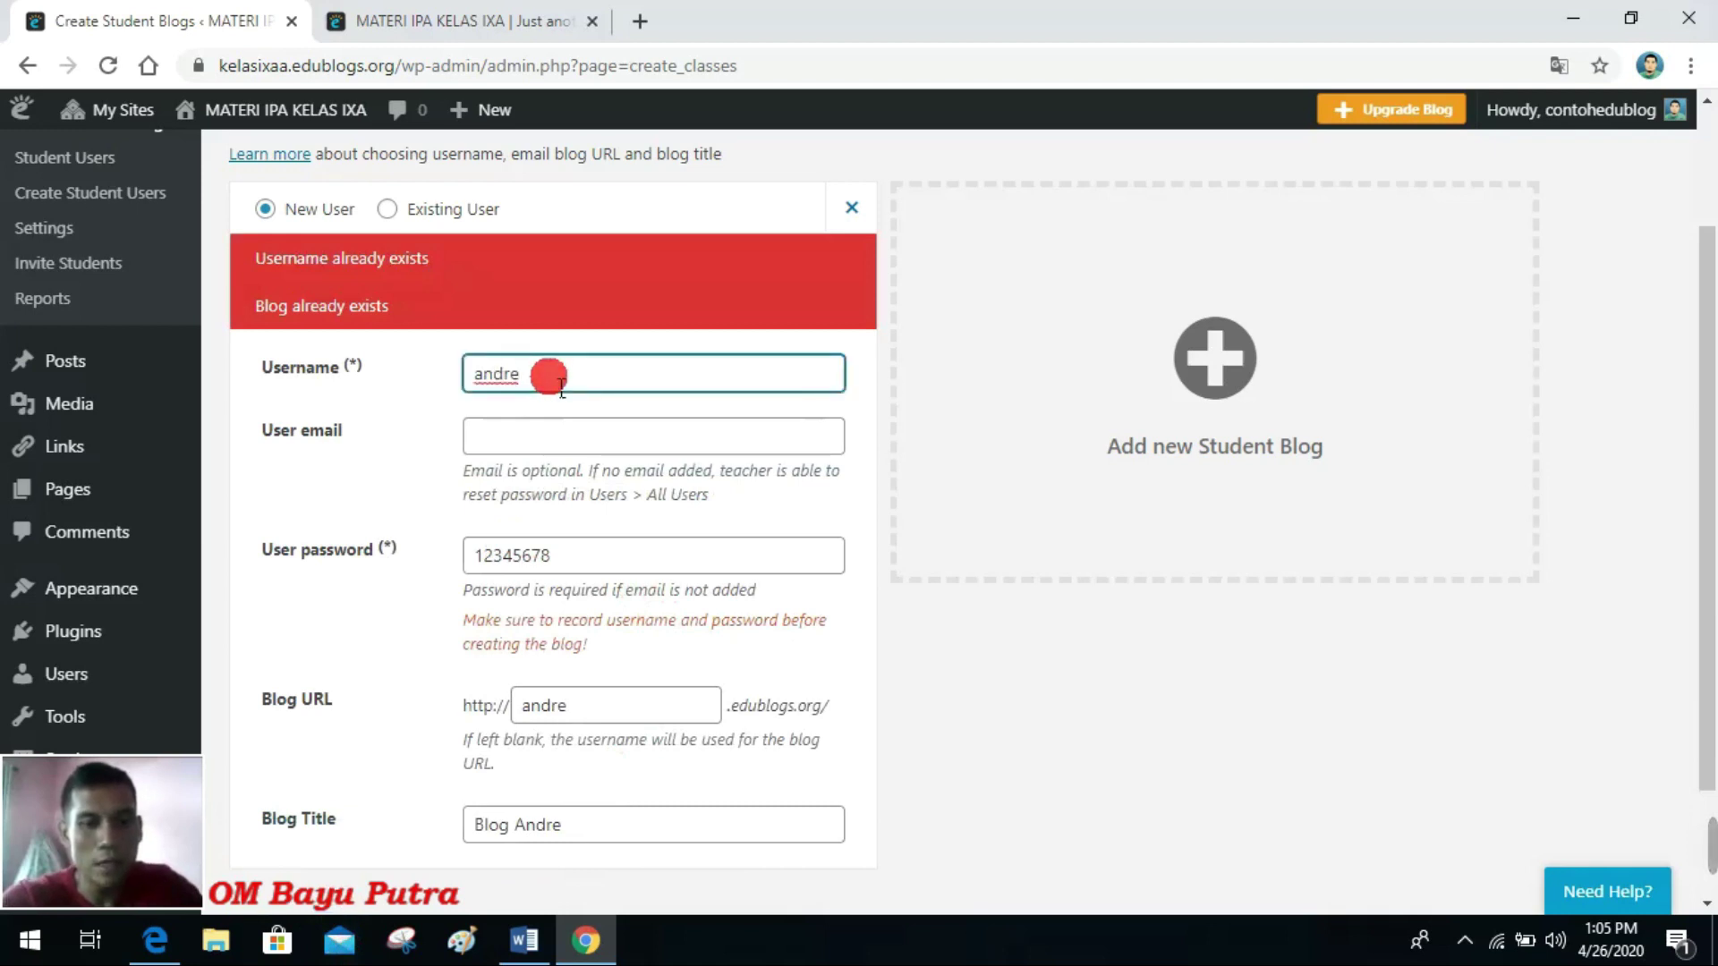
pyautogui.write('e')
pyautogui.click(589, 718)
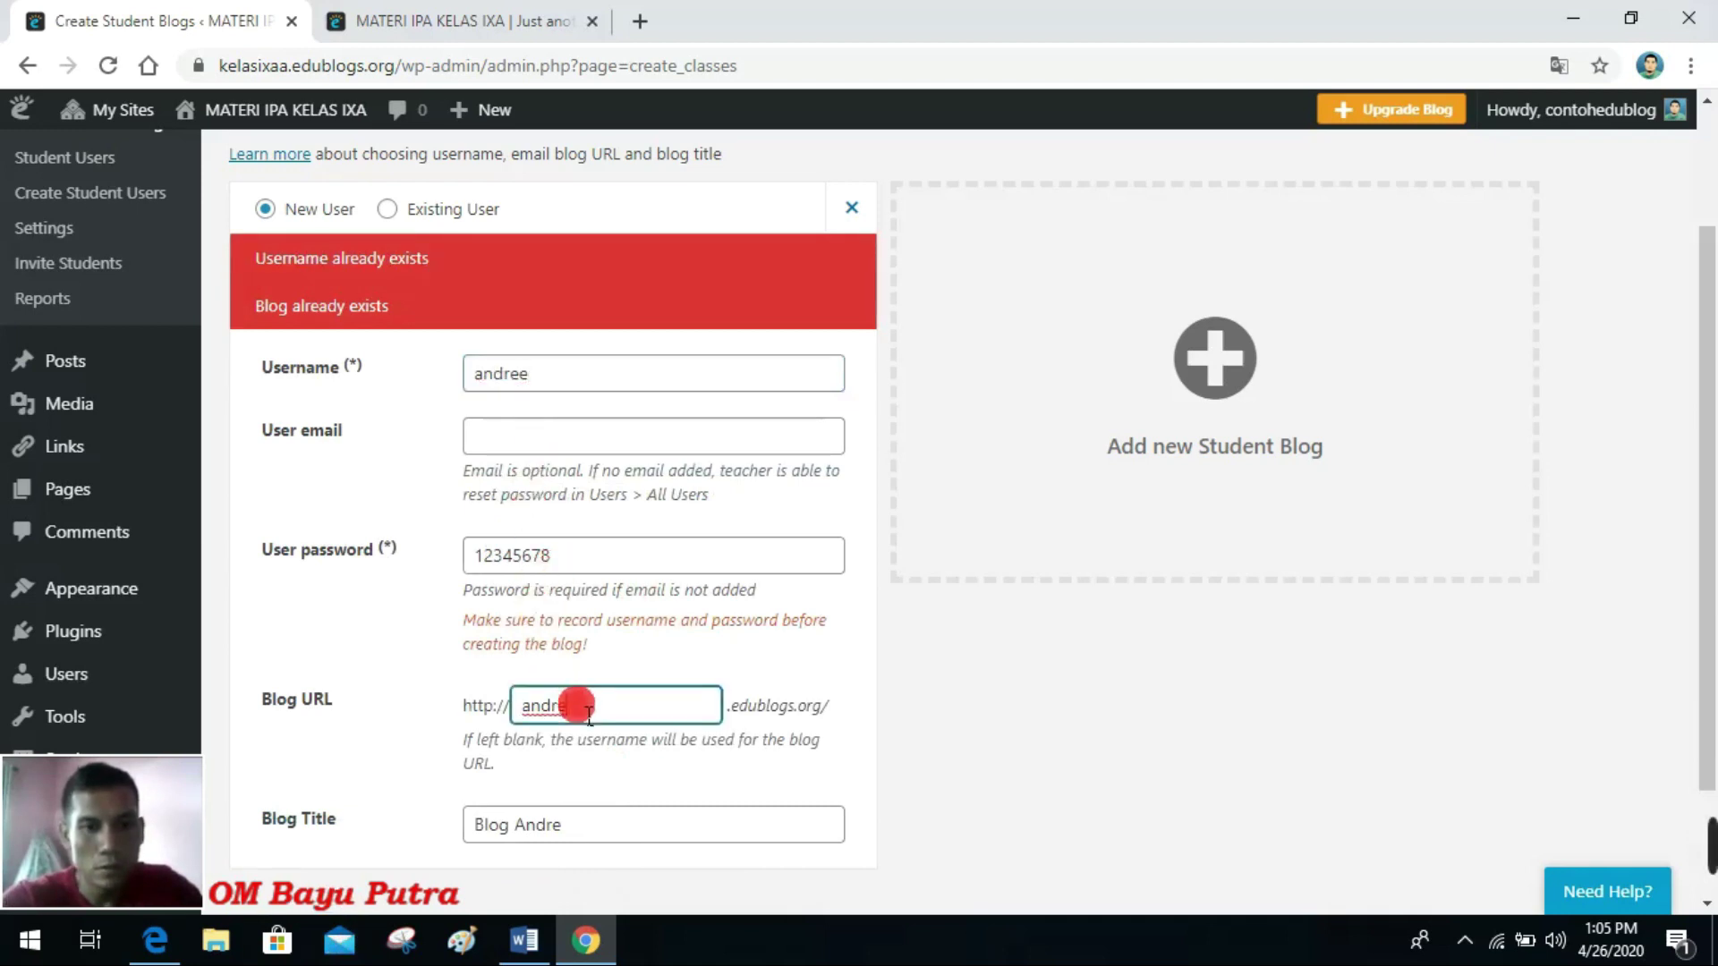
pyautogui.write('e')
pyautogui.click(571, 823)
pyautogui.write('e')
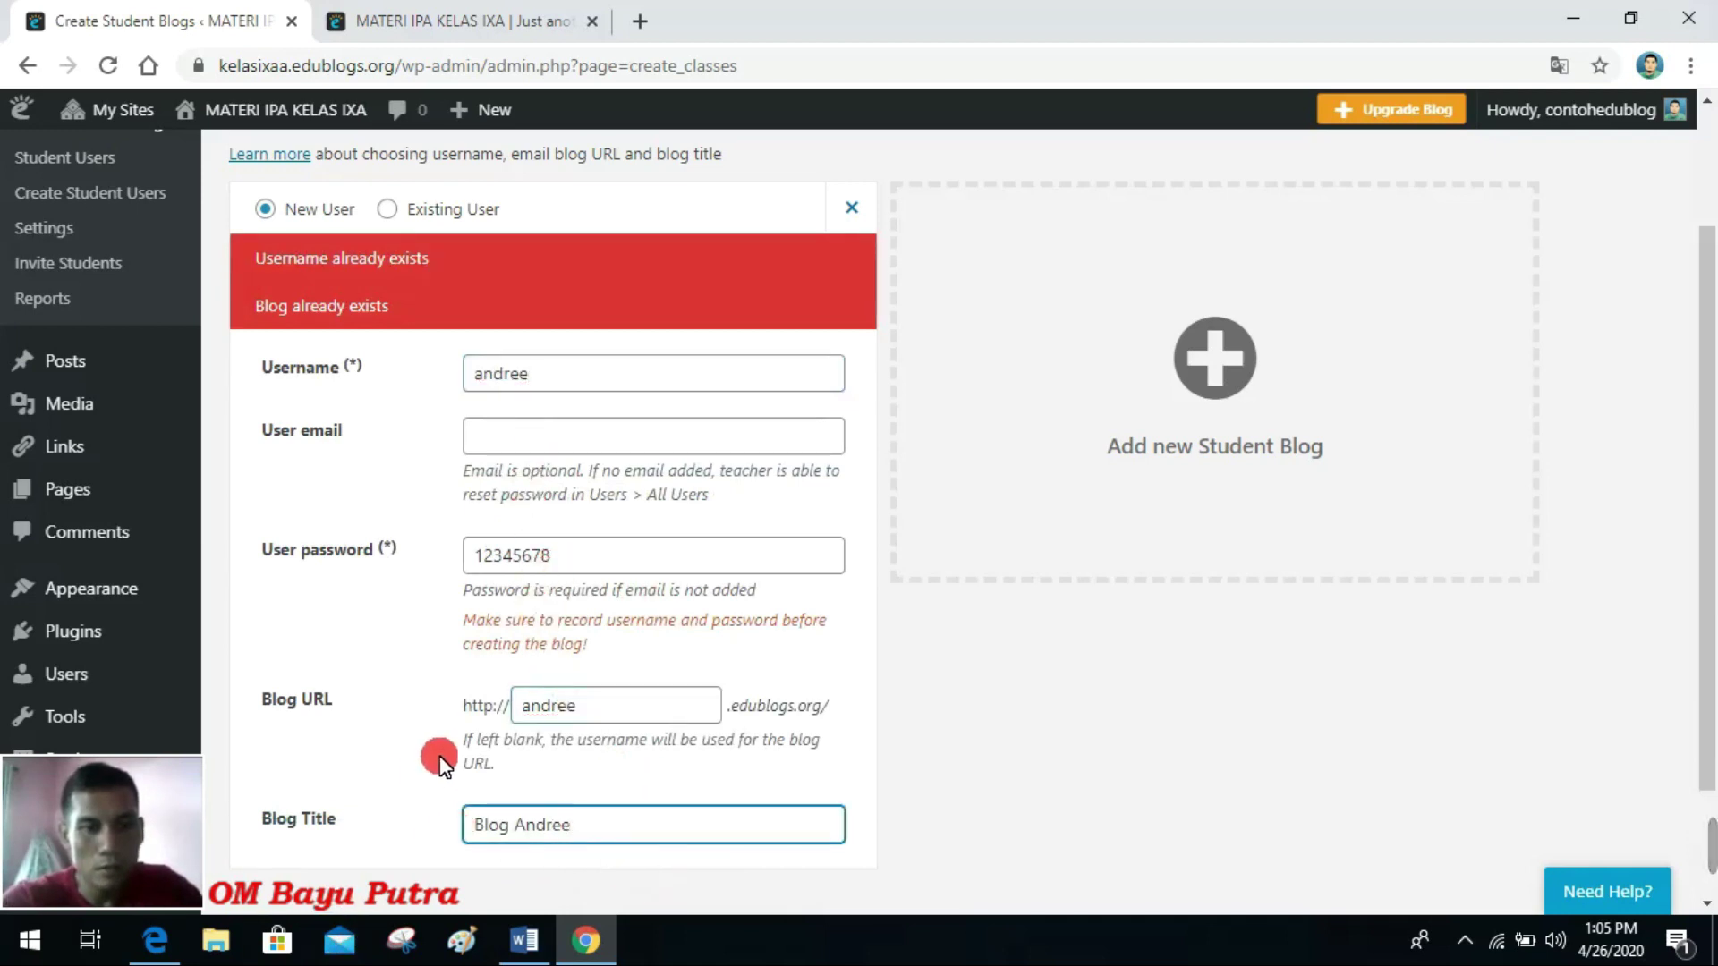
# Step: Try to create the student blog with the current username, blog URL and title
pyautogui.scroll(-2, 442, 762)
pyautogui.click(291, 787)
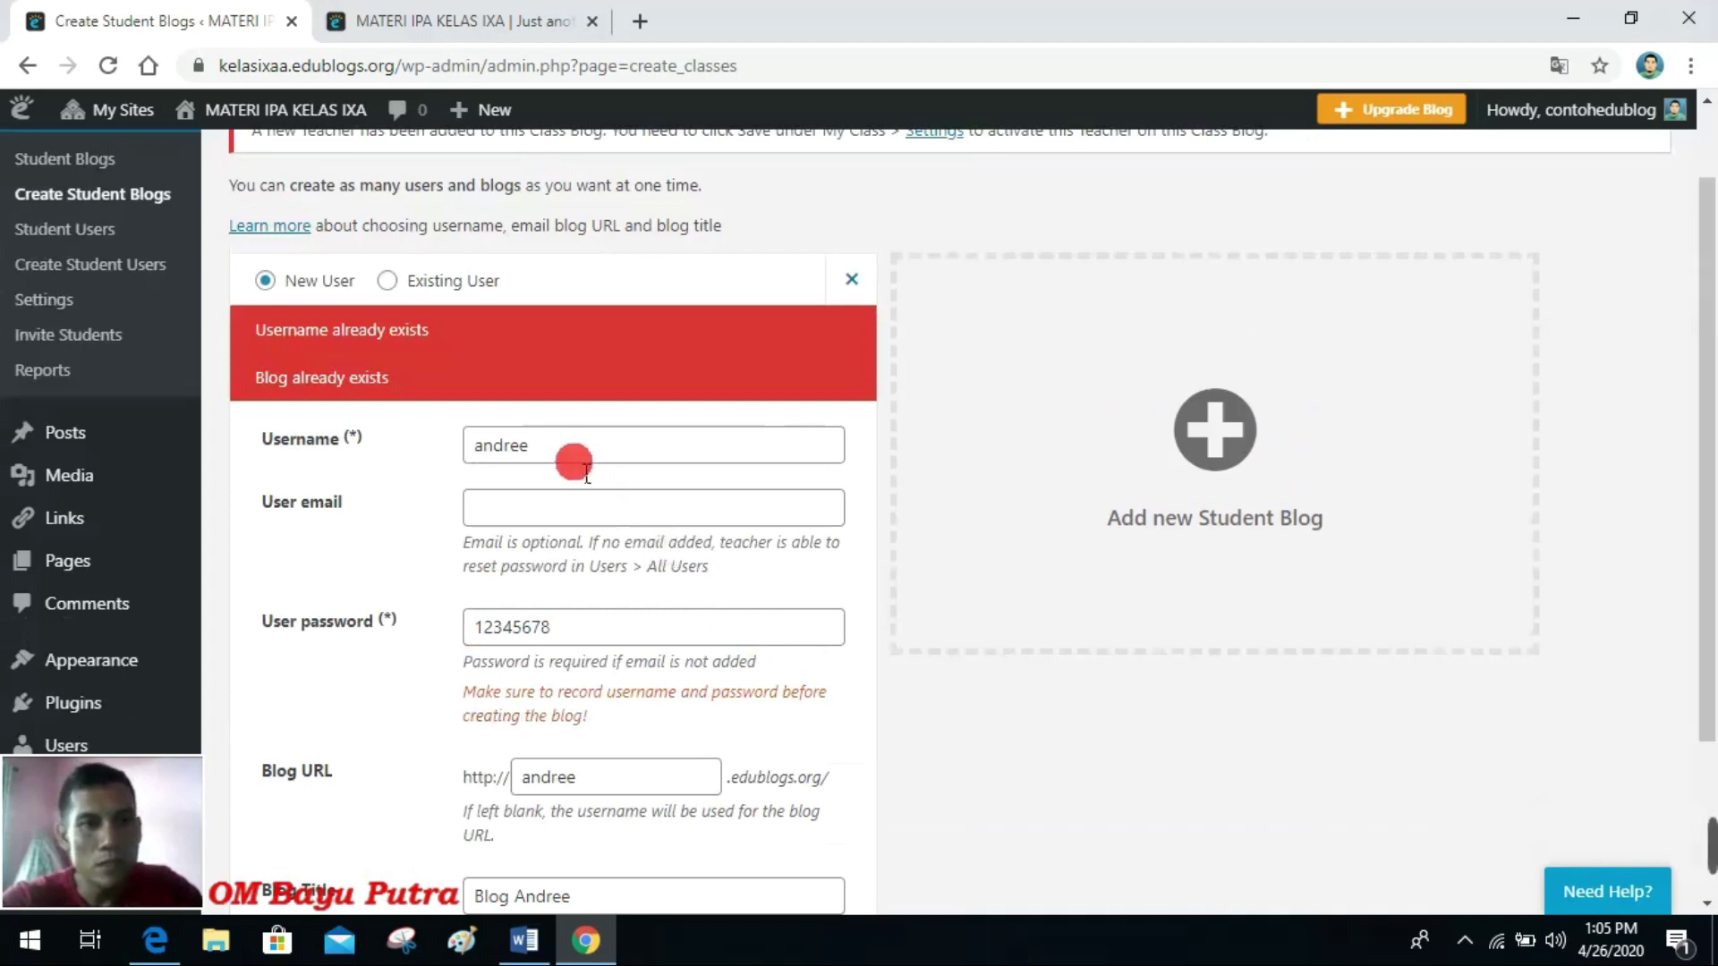
pyautogui.scroll(-1, 577, 461)
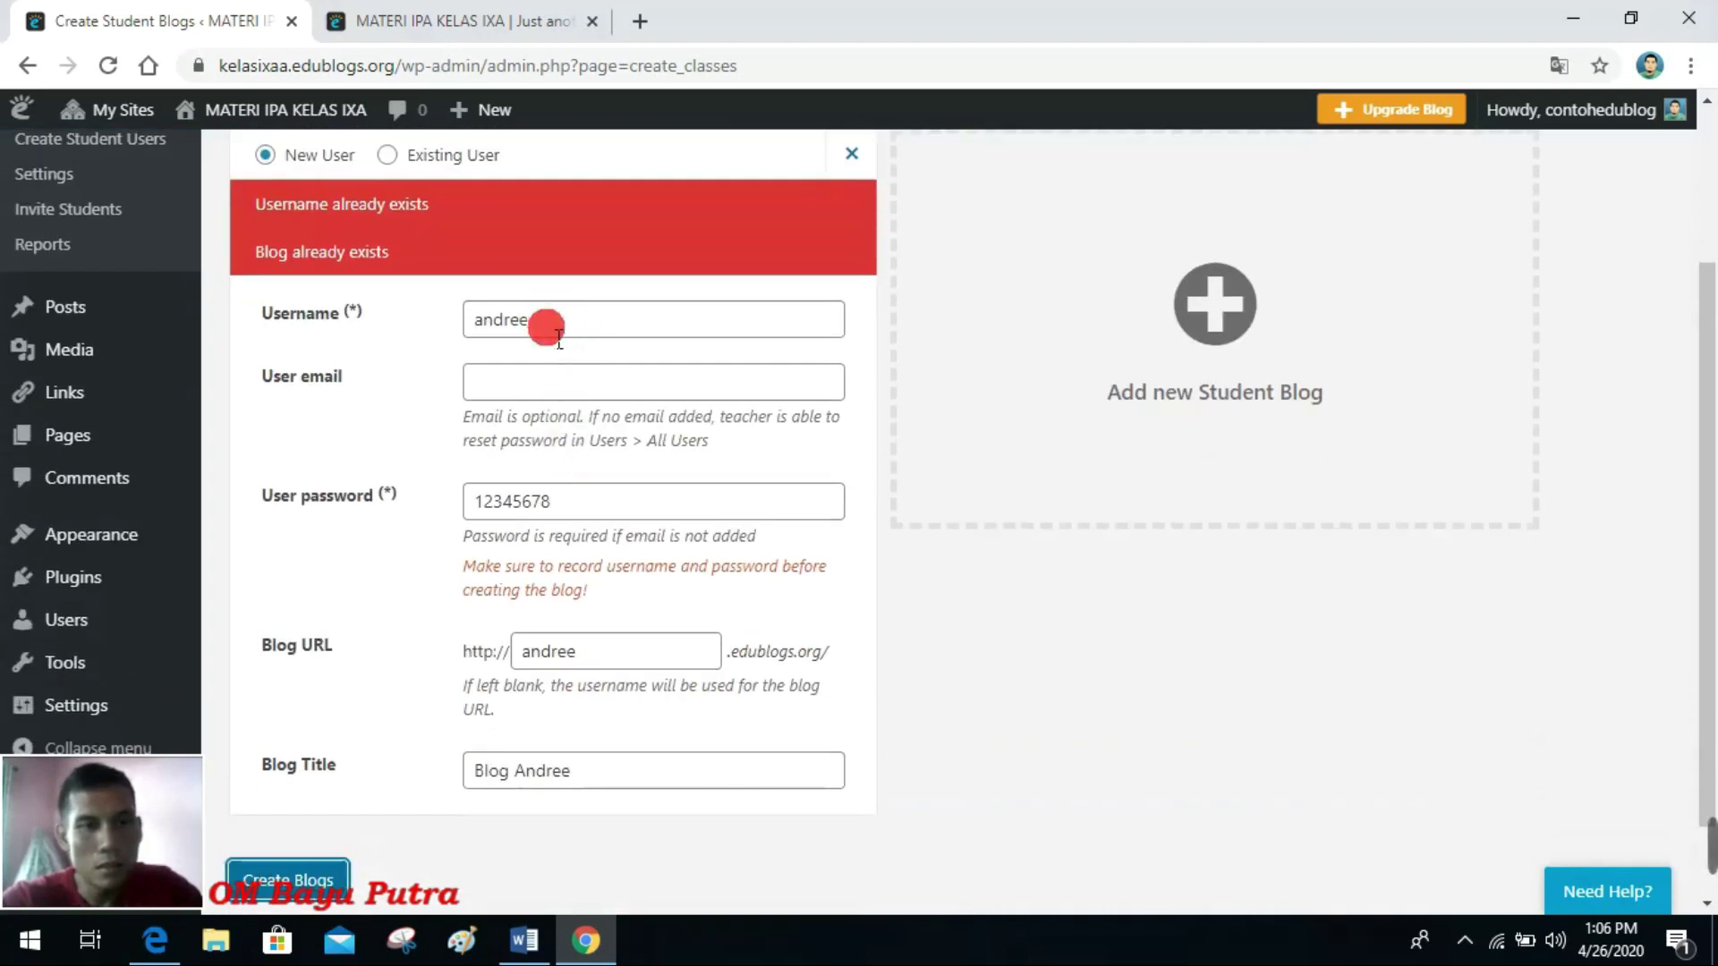
# Step: Replace the username and the blog URL with the student's first name followed by "oke"
pyautogui.moveTo(559, 322); pyautogui.dragTo(448, 315)
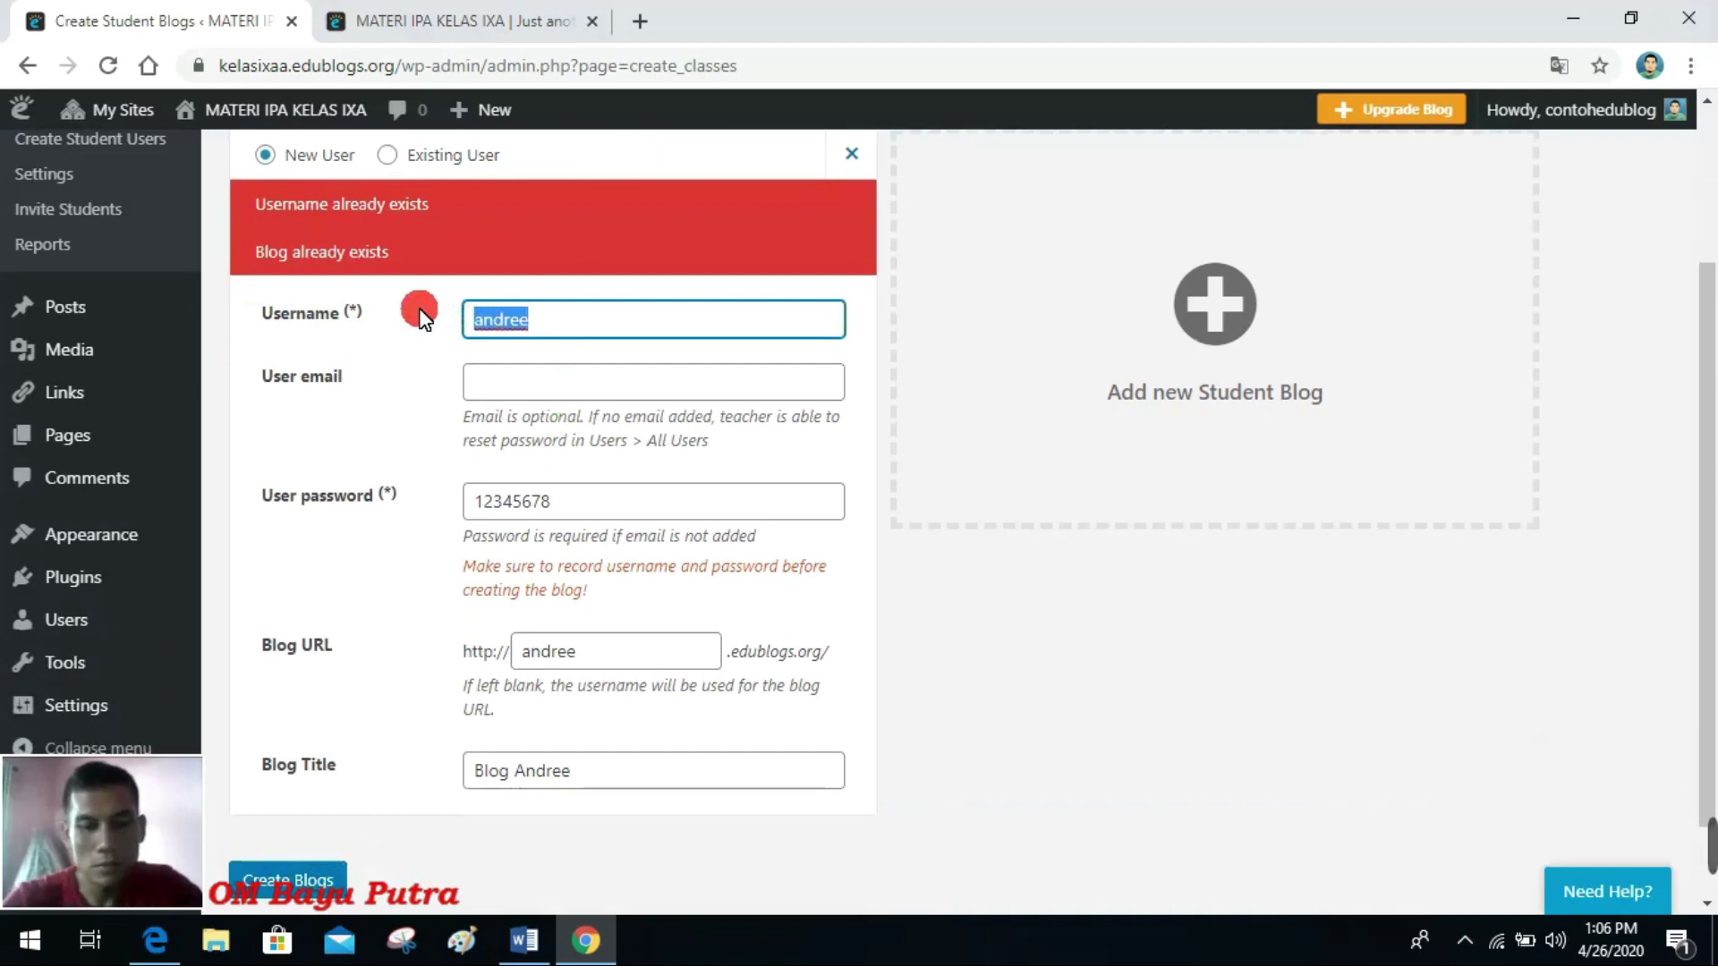
pyautogui.write('and')
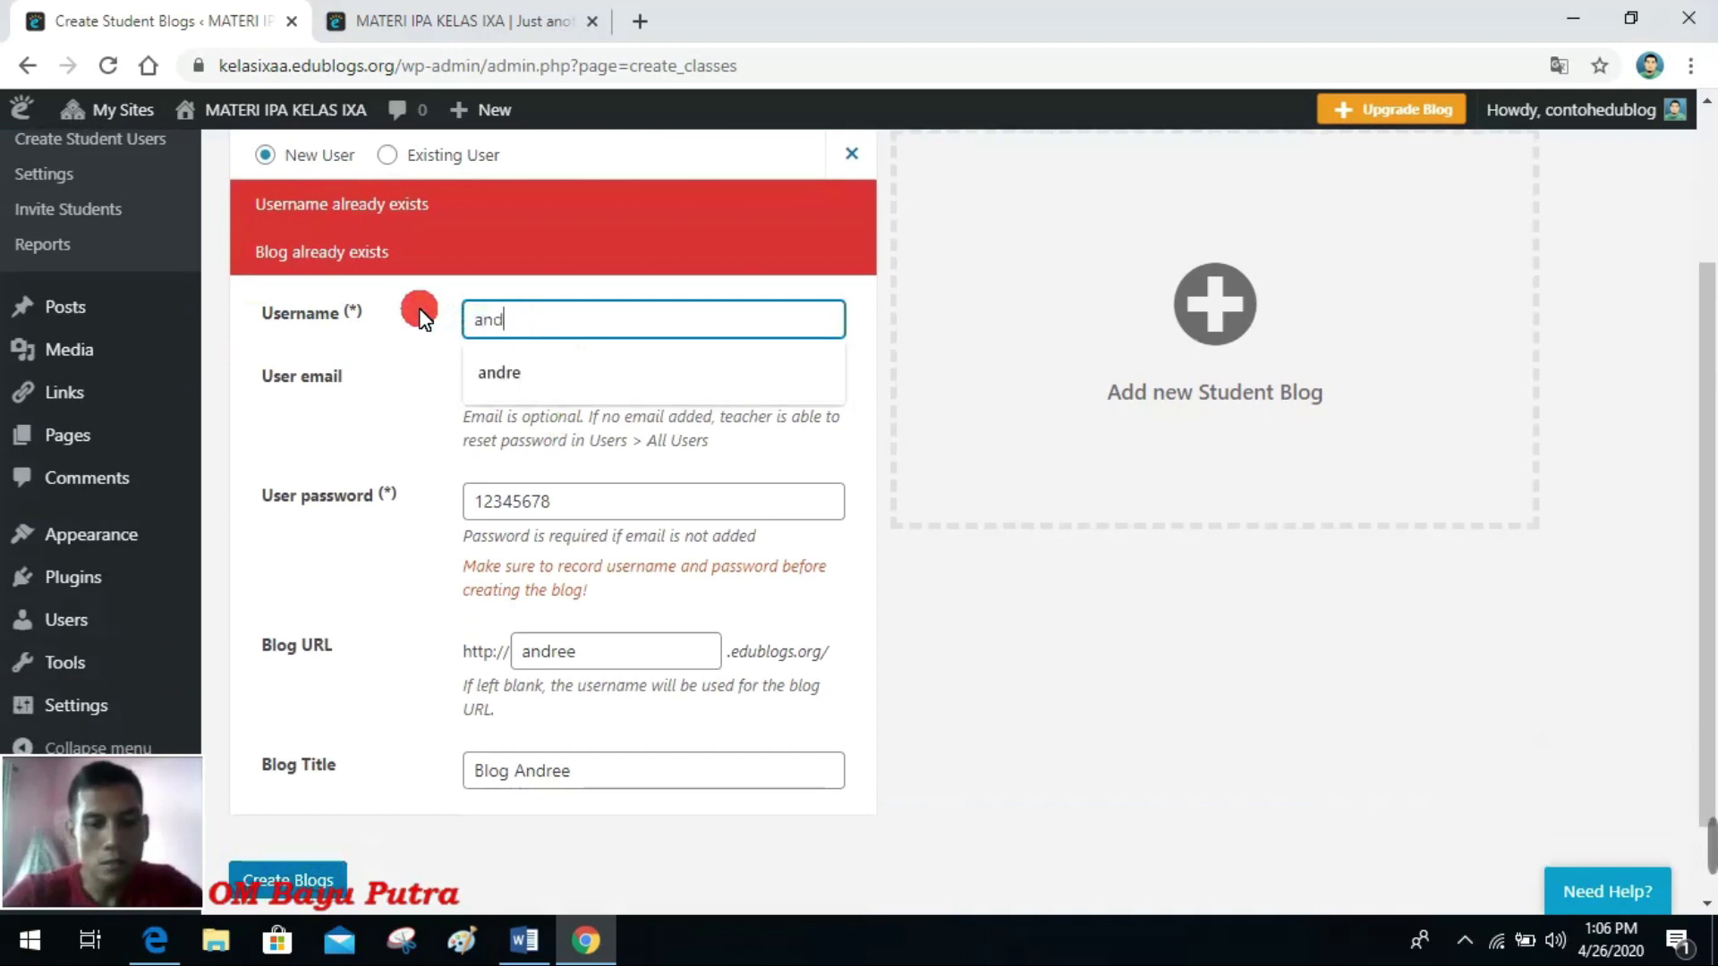
pyautogui.write('re')
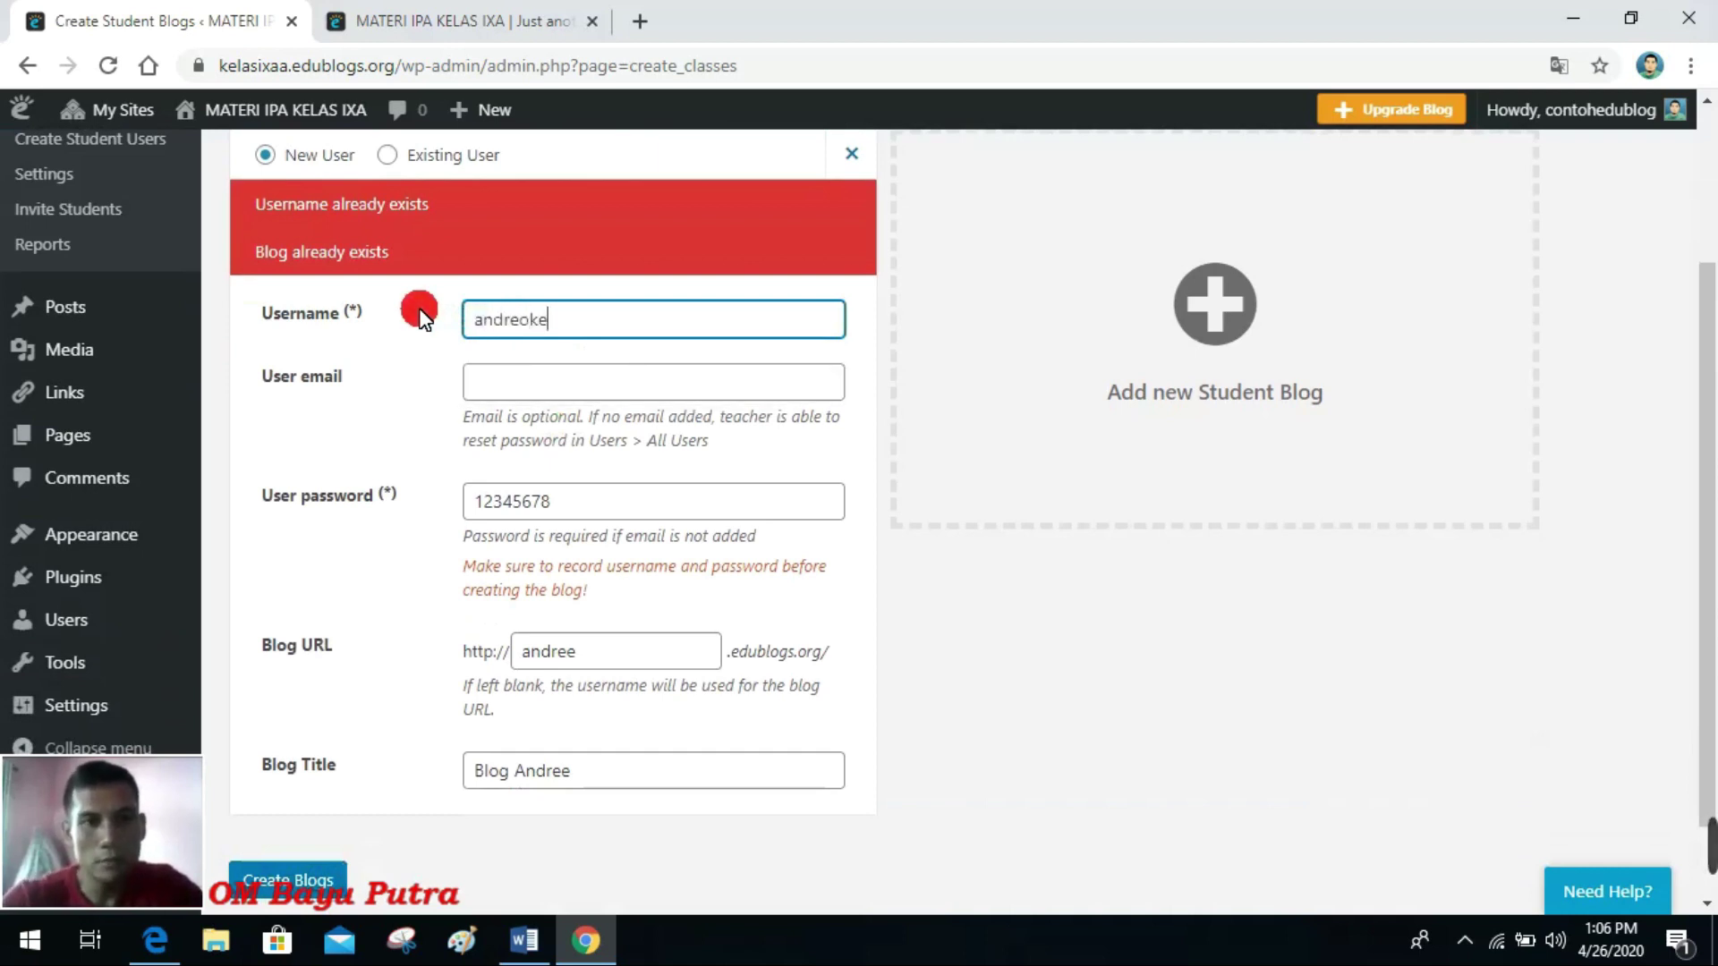
pyautogui.write('oke')
pyautogui.moveTo(645, 653); pyautogui.dragTo(449, 643)
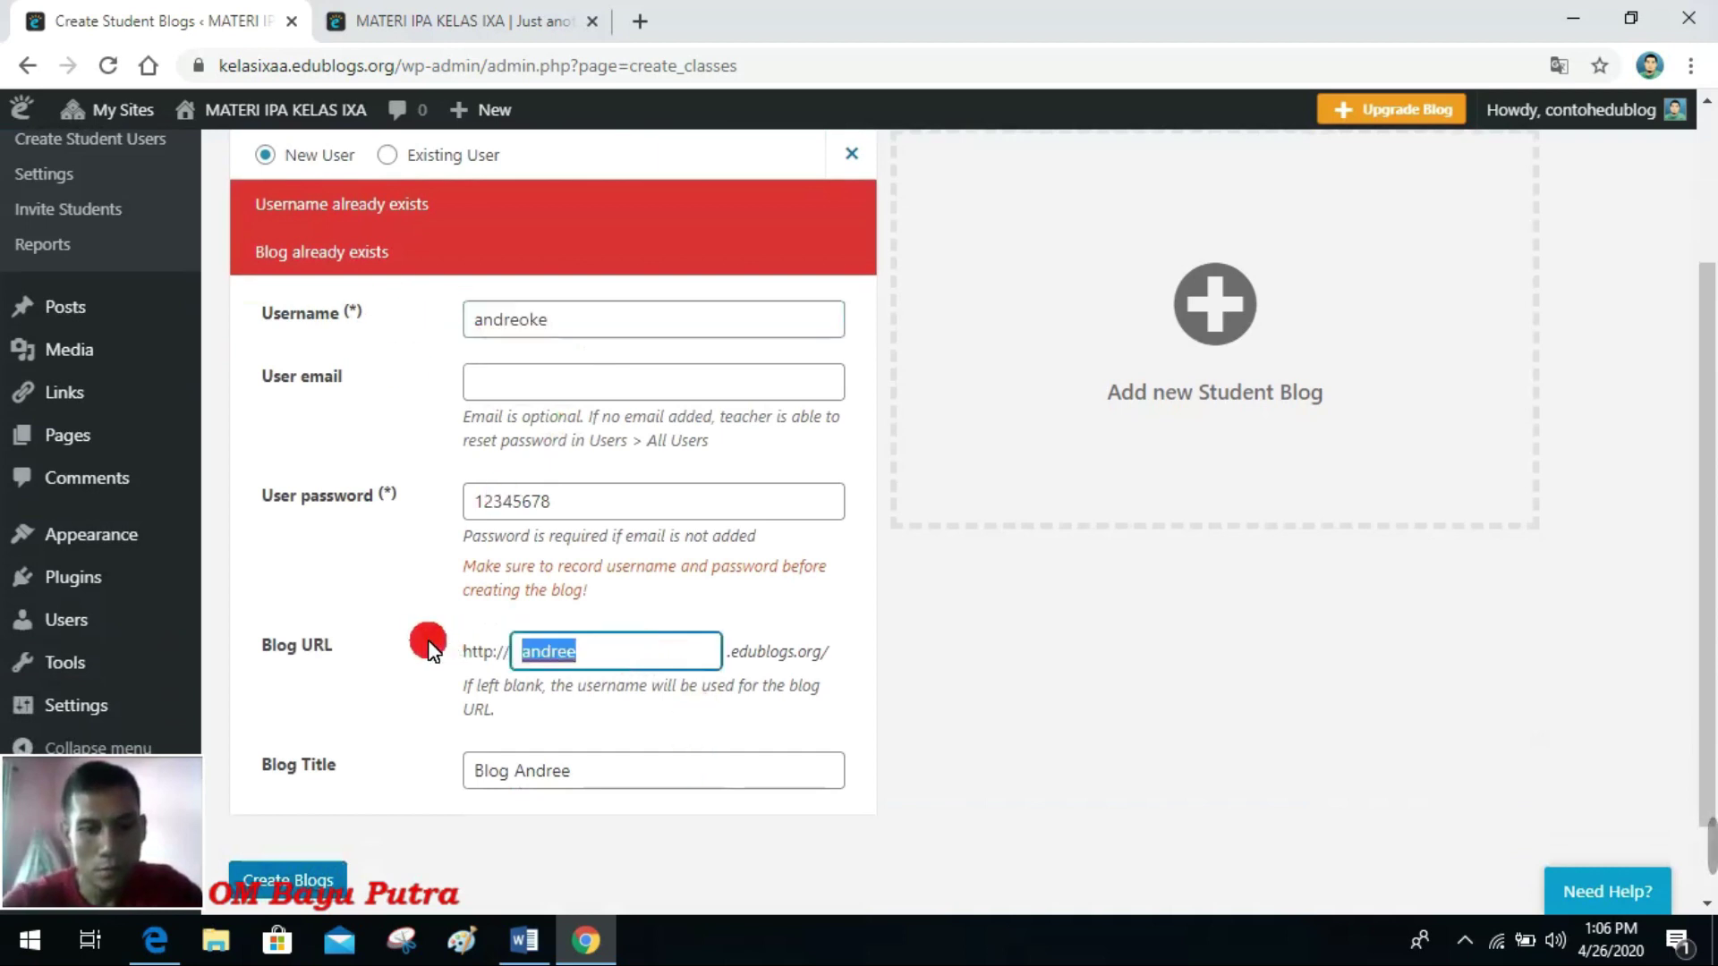
pyautogui.write('andre')
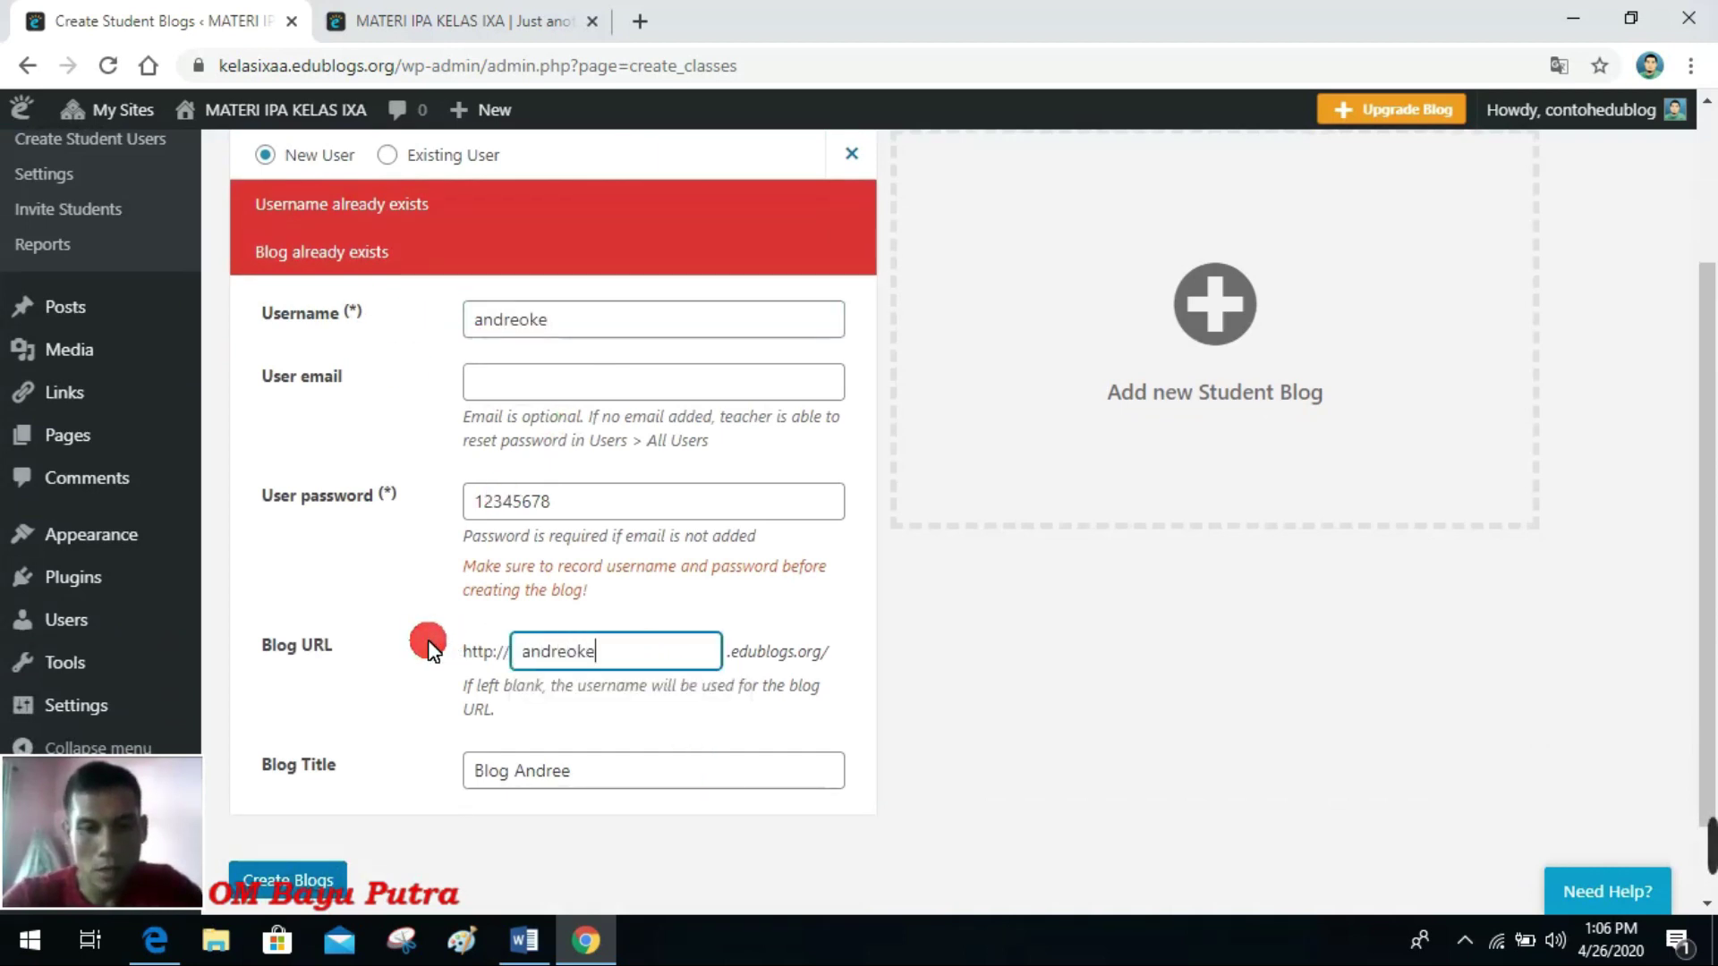
# Step: Append "oke" to the blog title and create the student blog
pyautogui.click(596, 775)
pyautogui.write('oke')
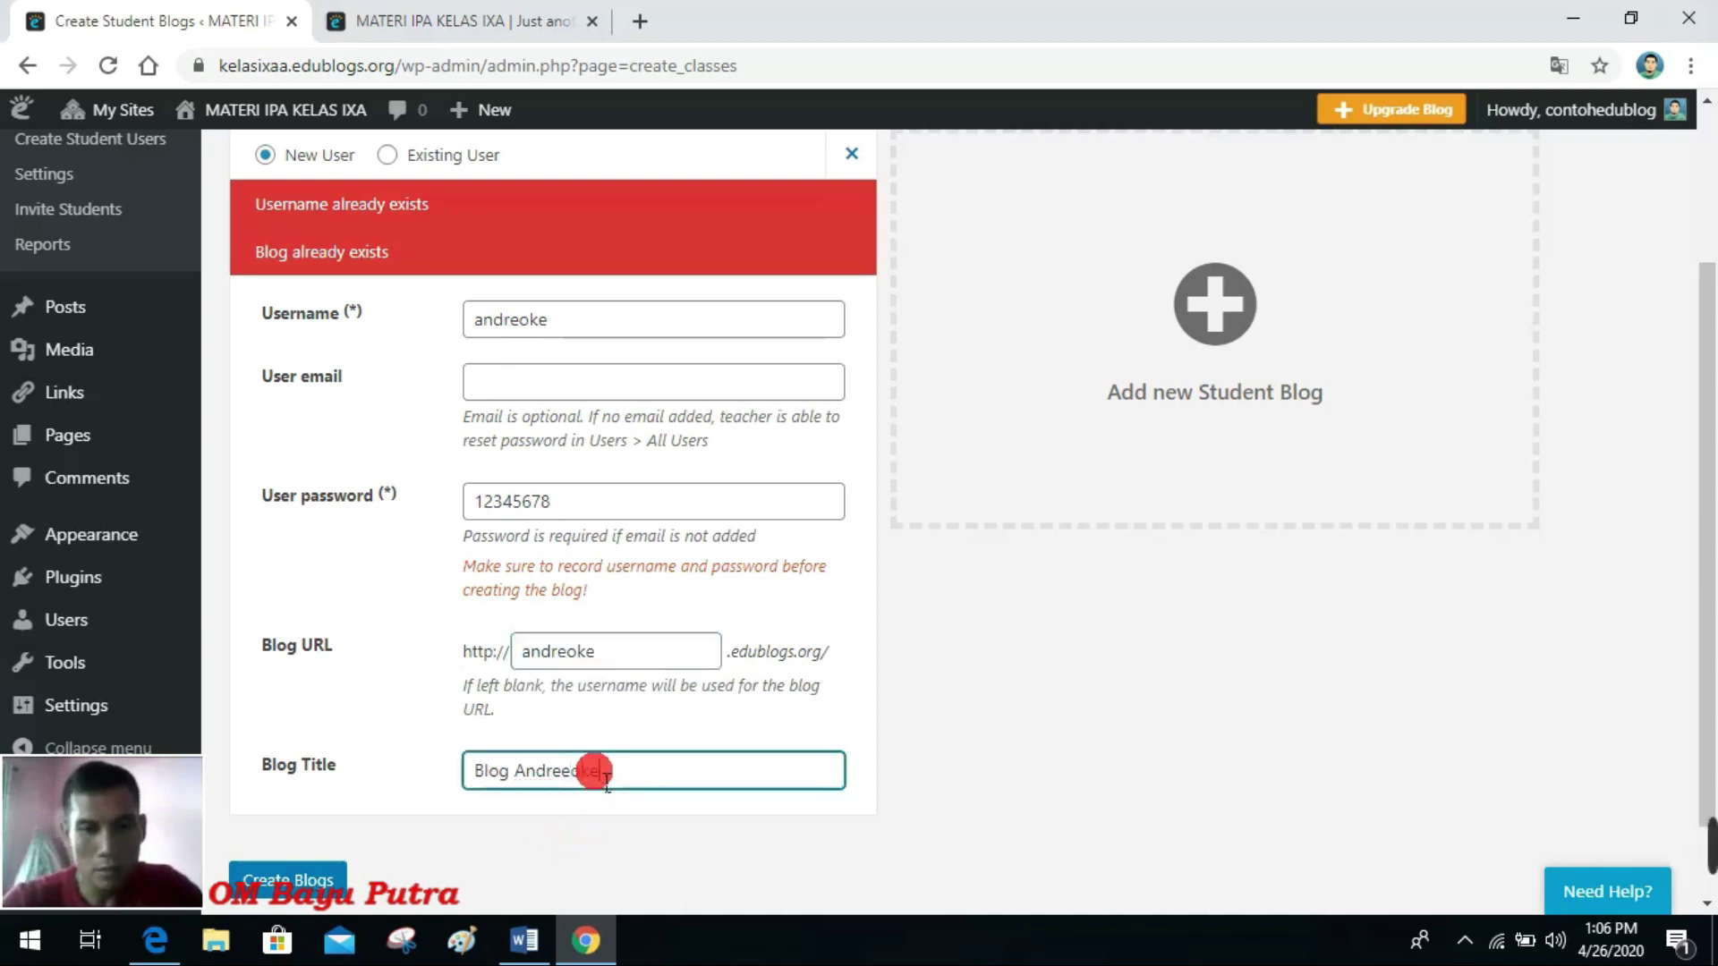
pyautogui.click(300, 877)
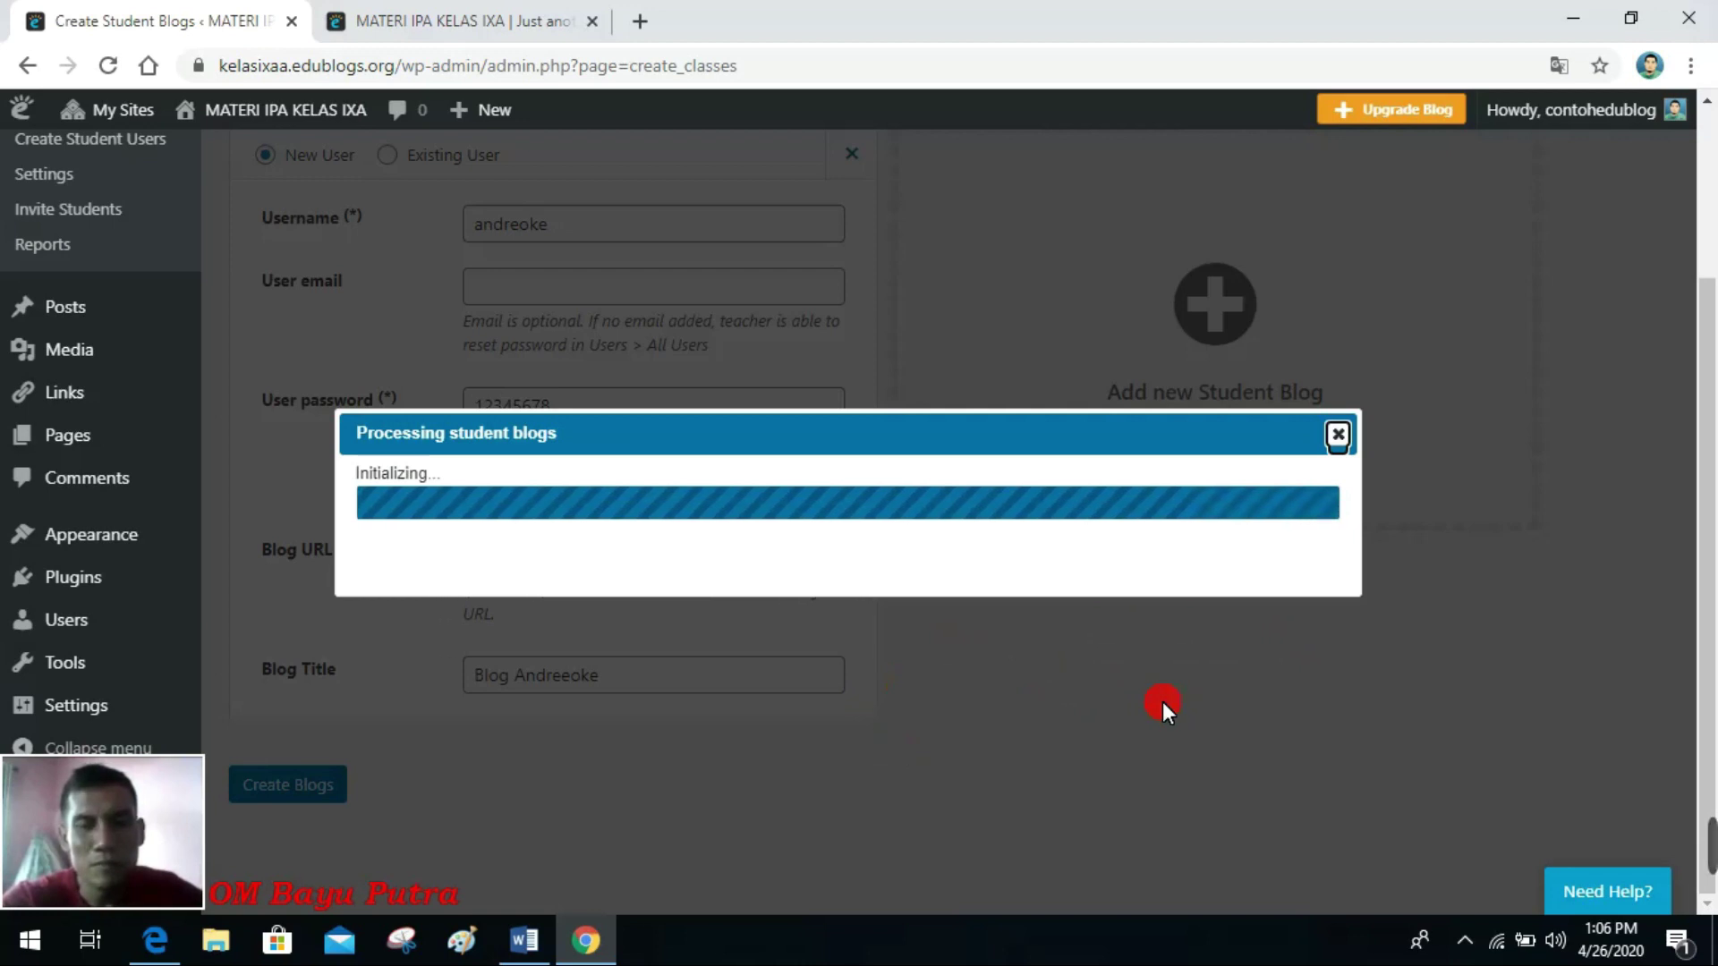
pyautogui.click(1235, 583)
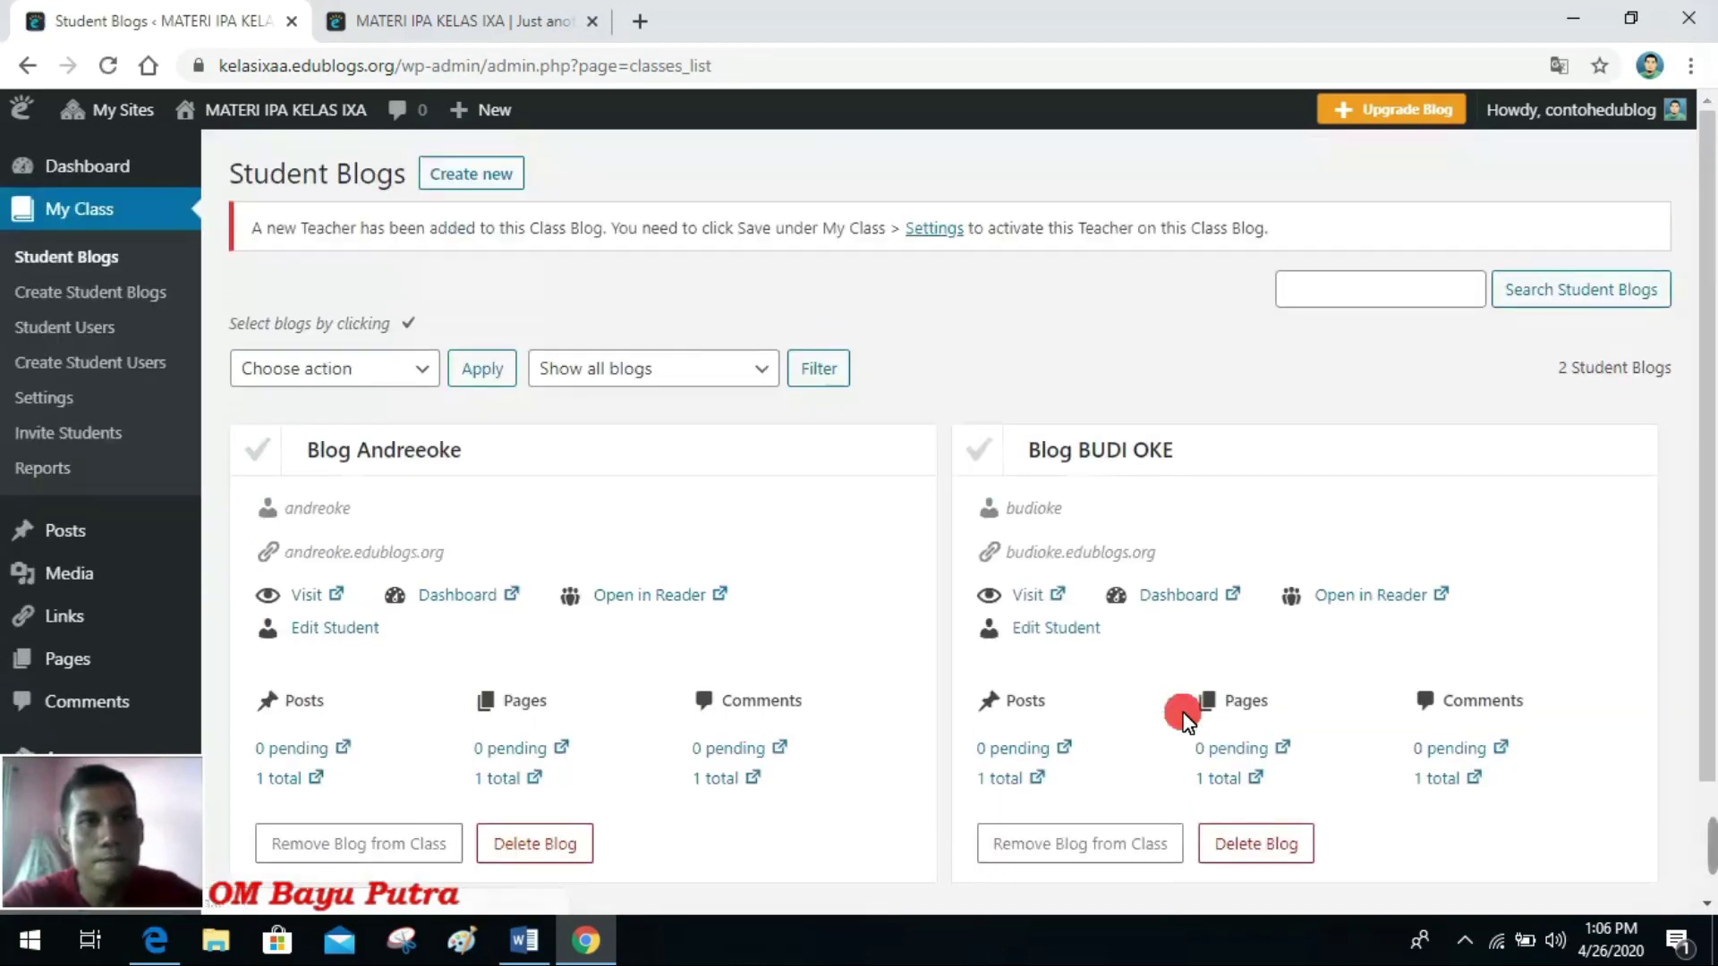
# Step: Reload the MATERI IPA KELAS IXA site and visit the first student blog listed under Class Blogs
pyautogui.moveTo(287, 125)
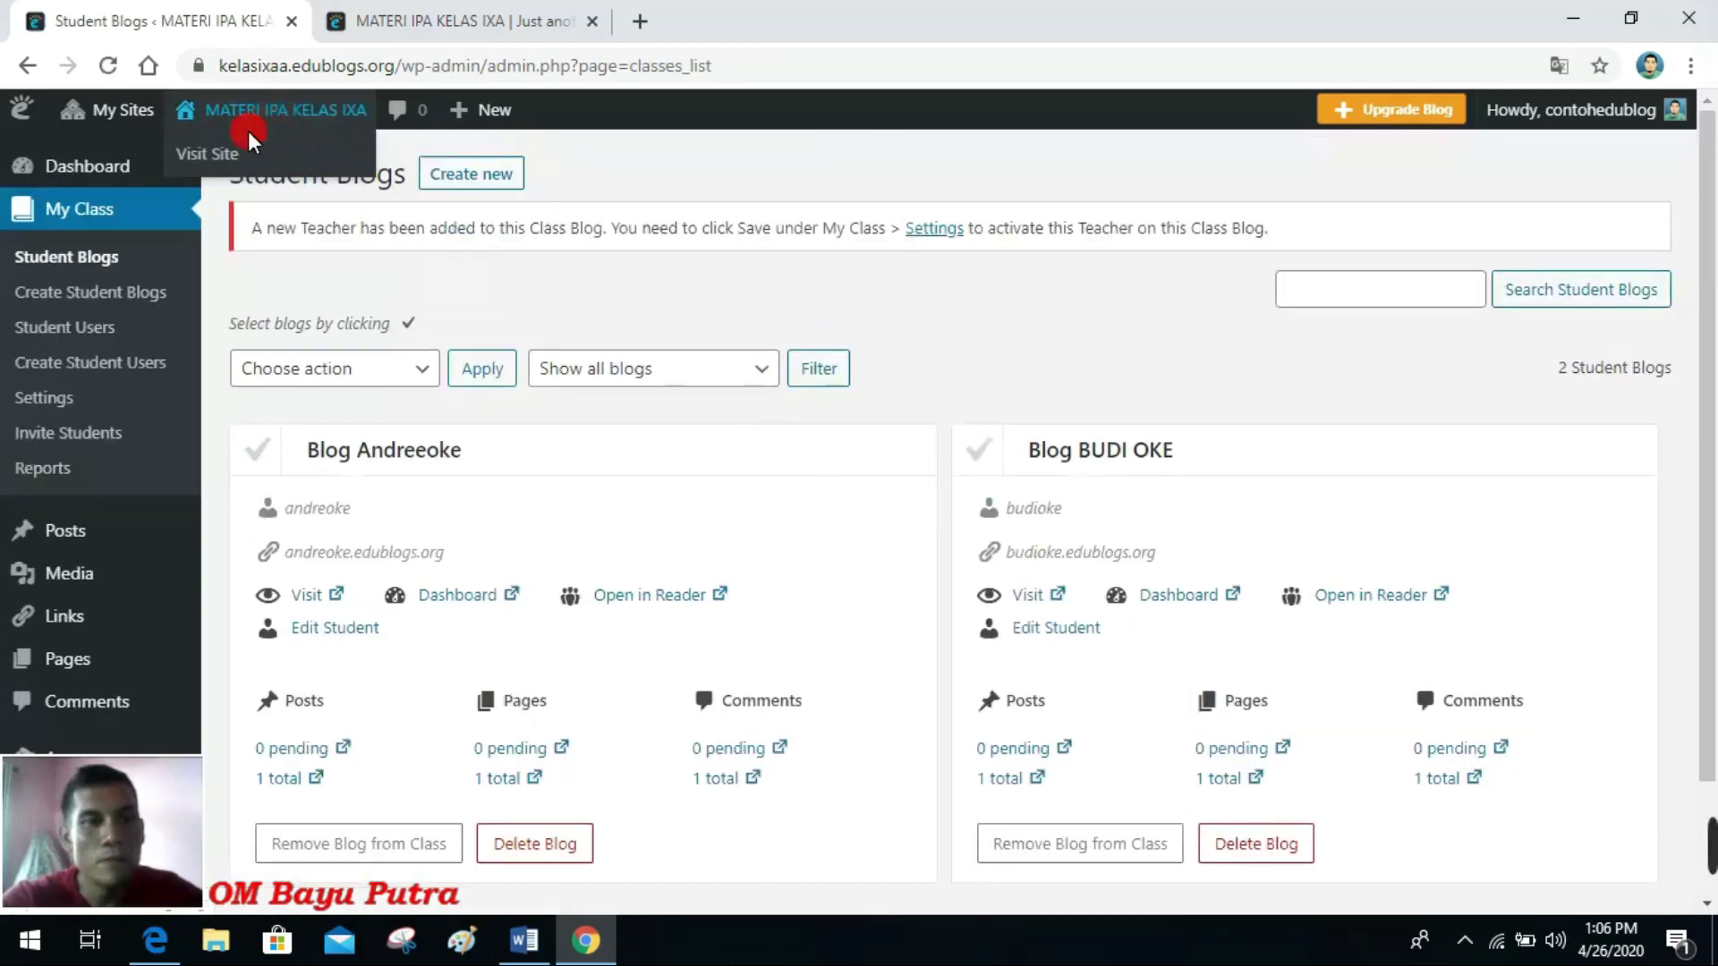
pyautogui.click(376, 22)
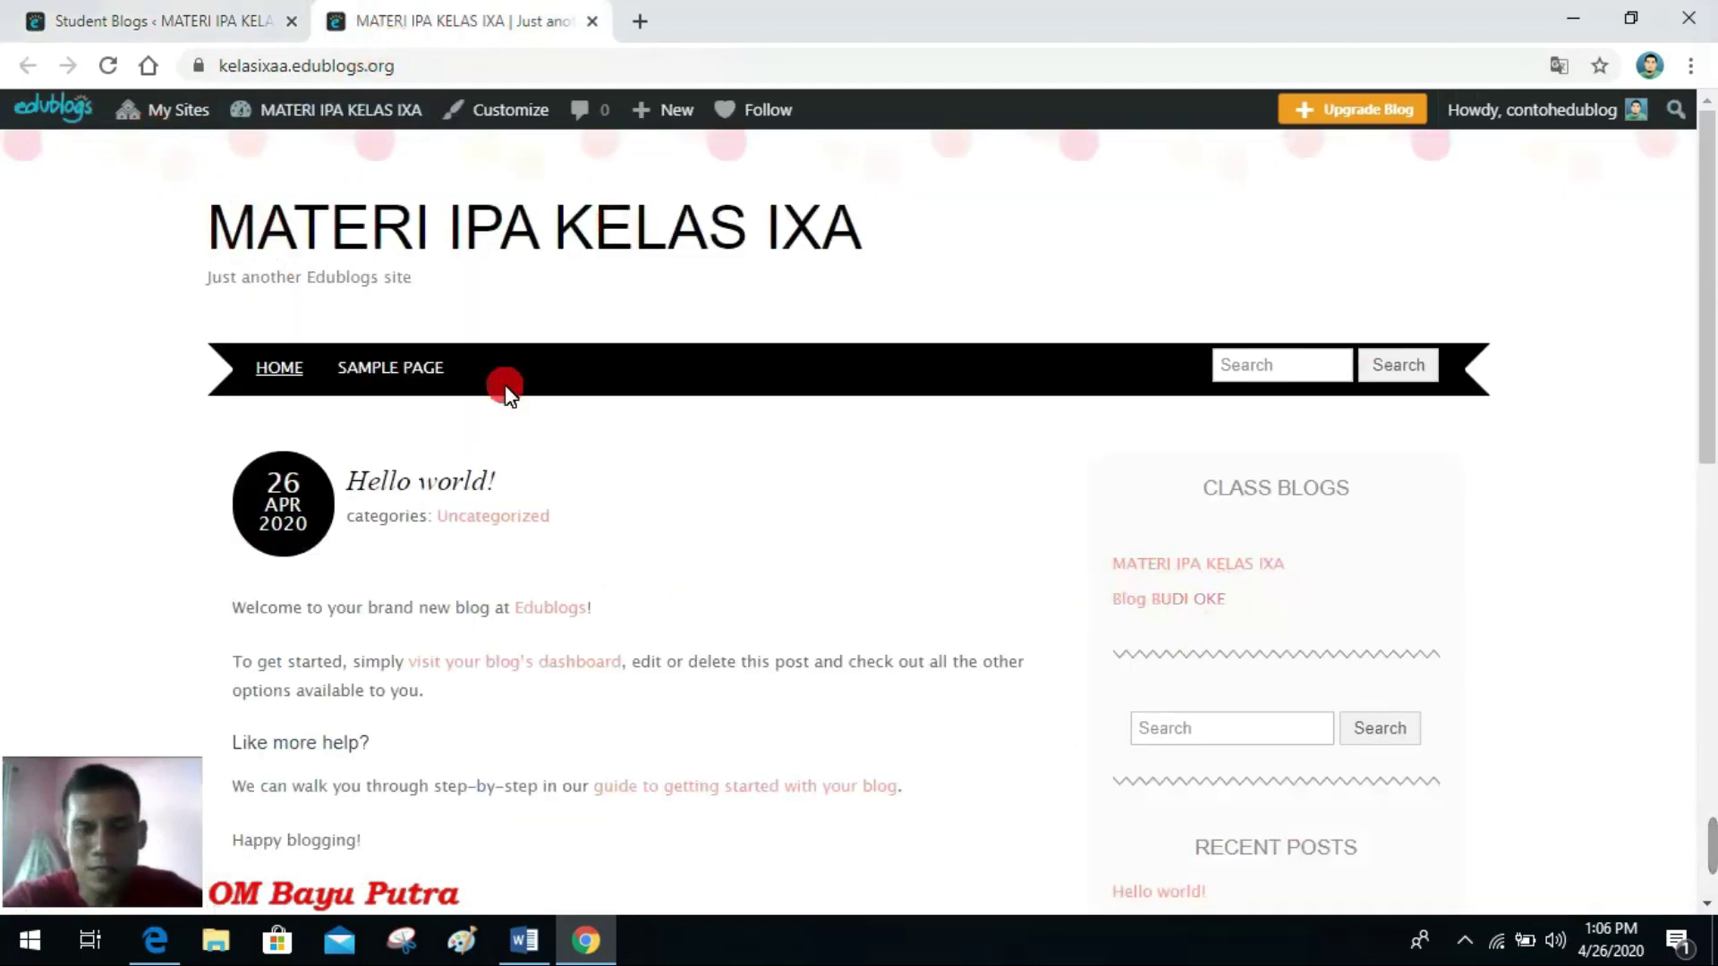
pyautogui.click(108, 65)
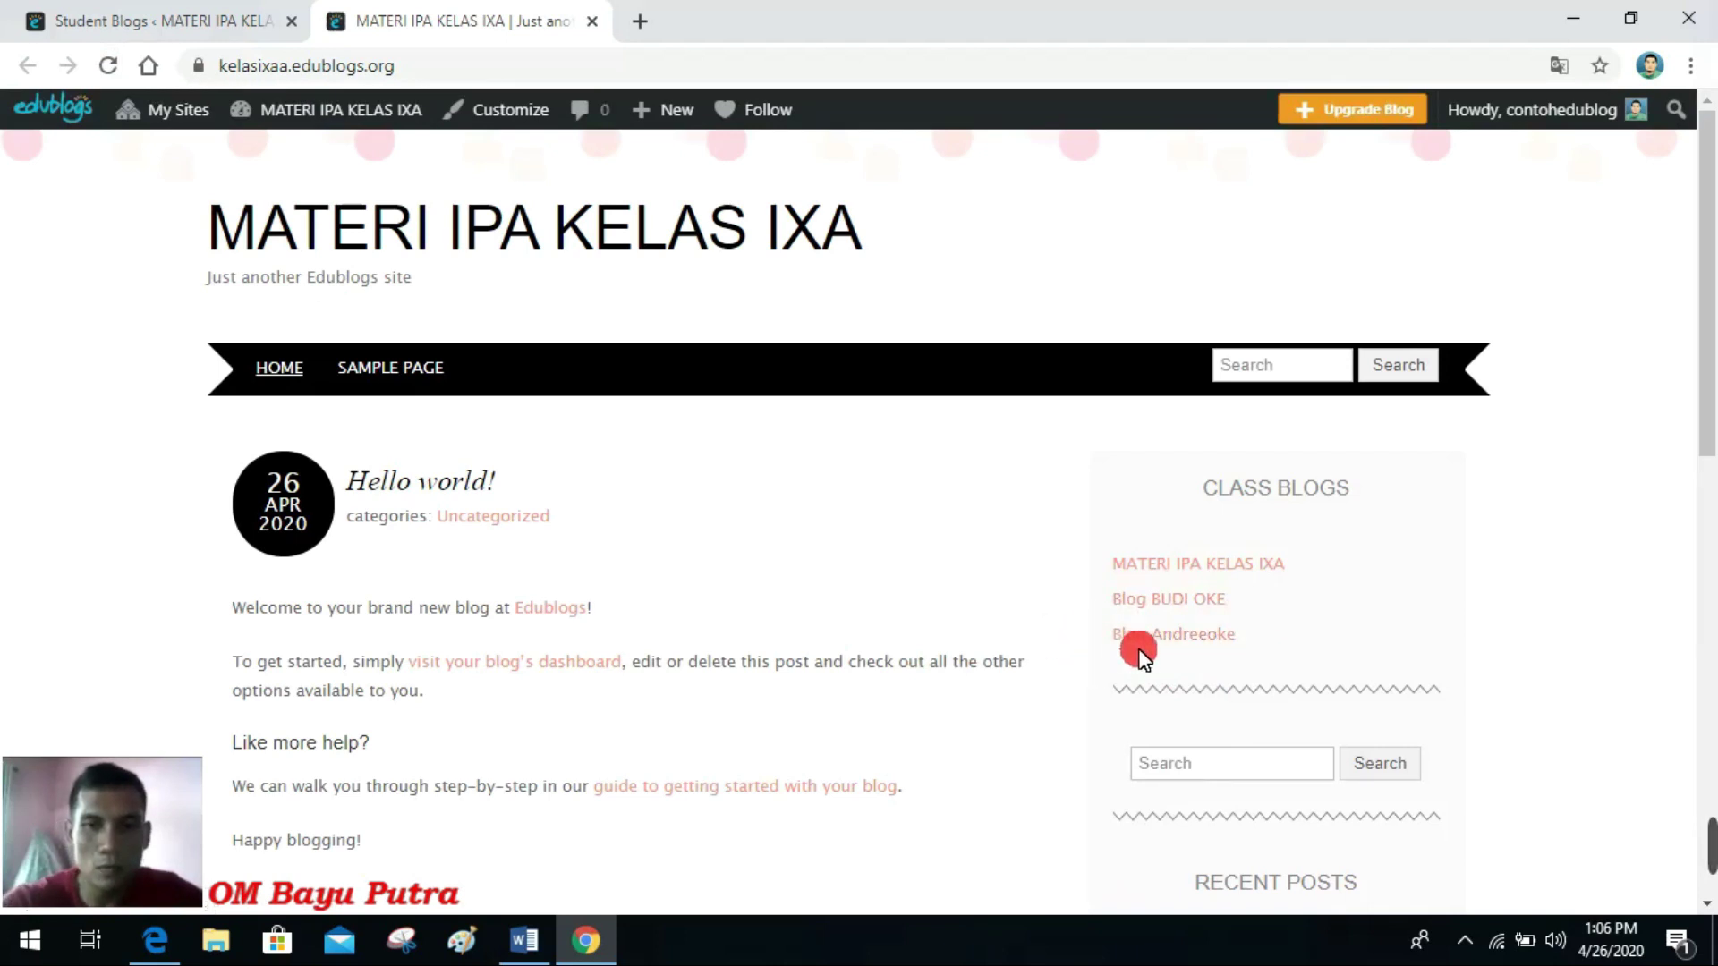
pyautogui.click(1204, 603)
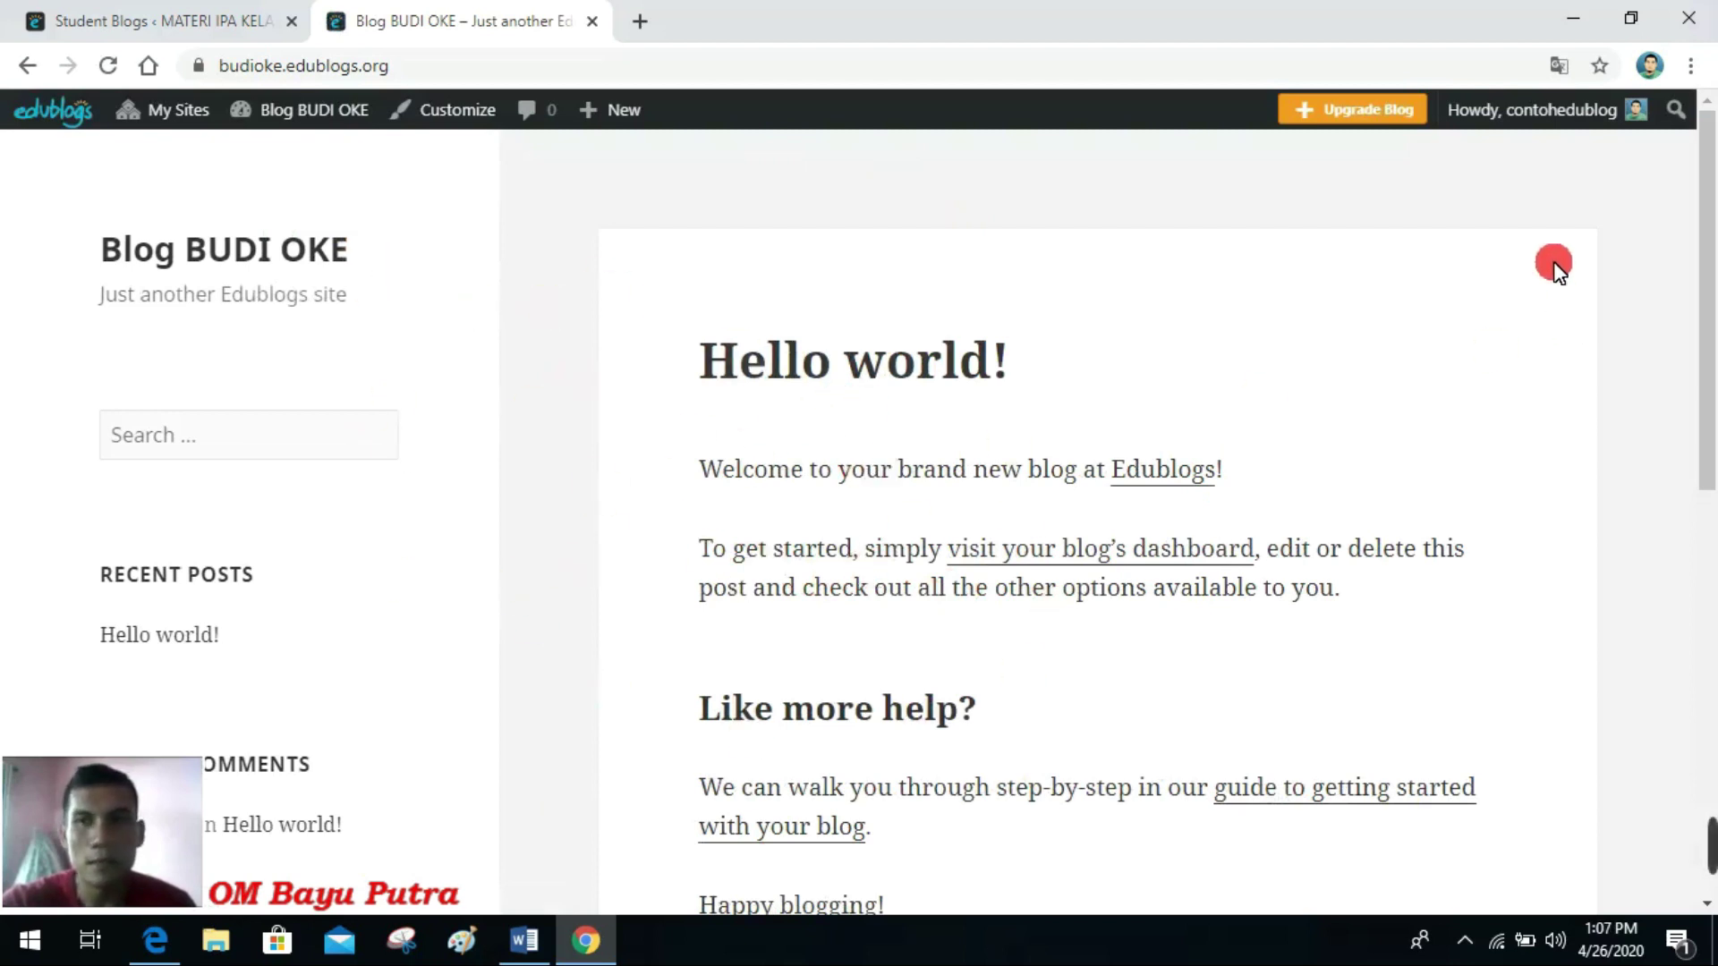
# Step: Return to the class's Student Blogs overview and review the cards of the student blogs
pyautogui.click(224, 20)
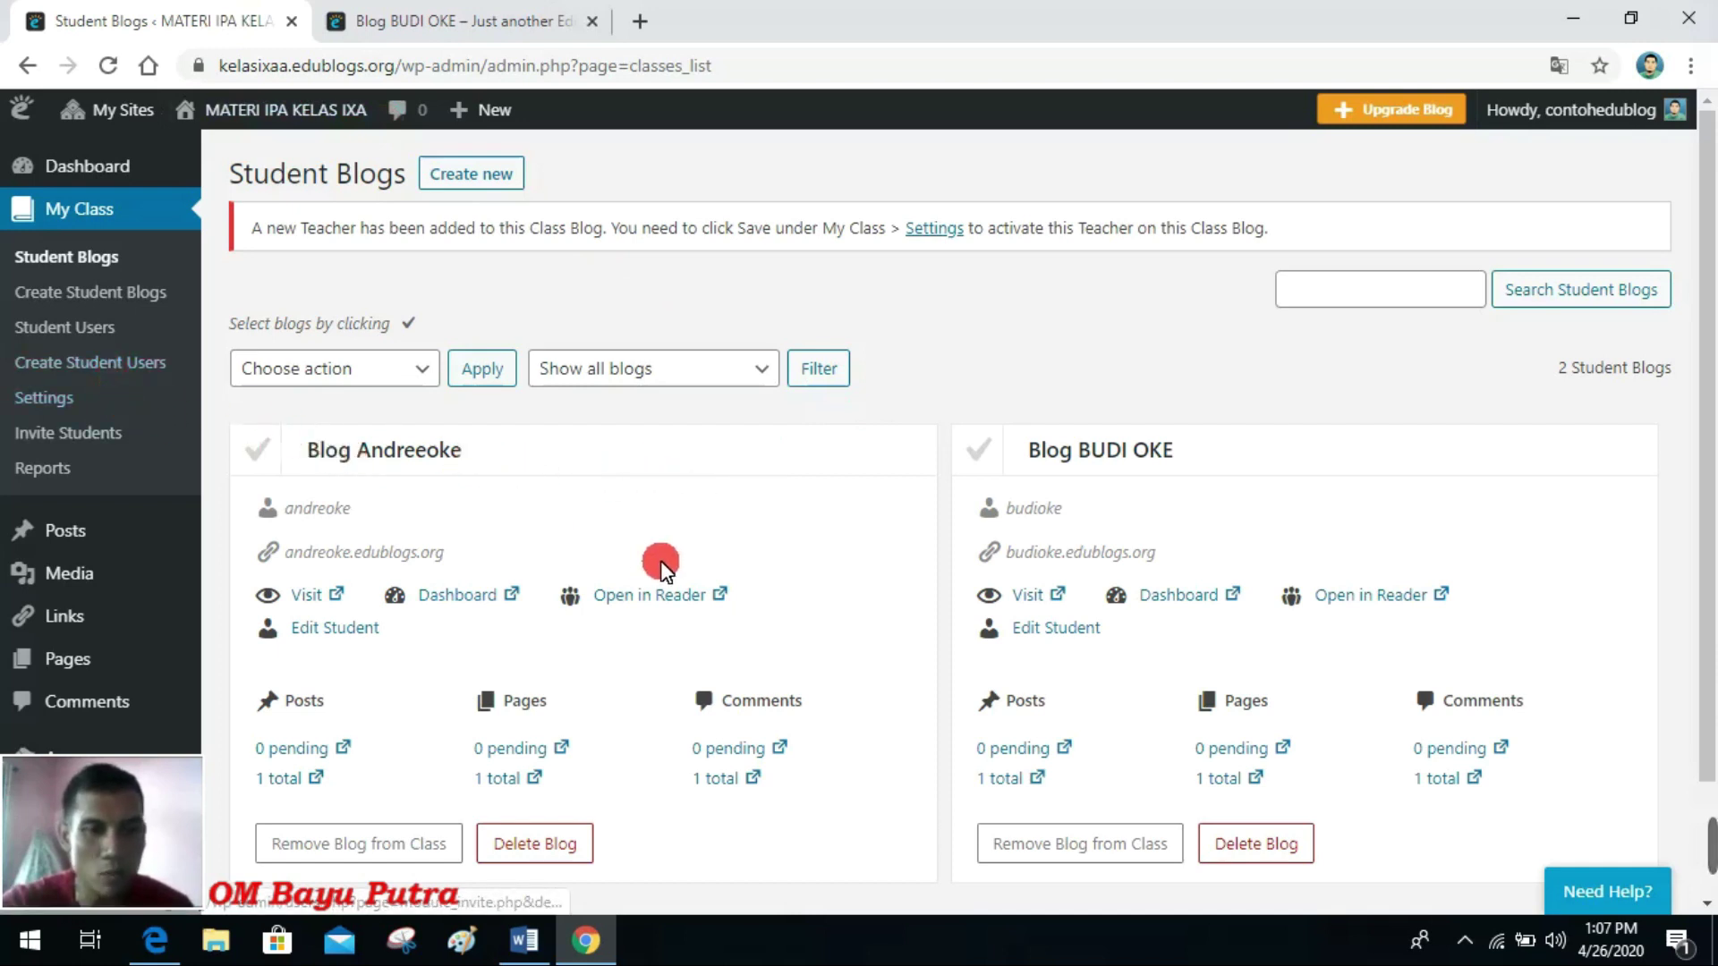
pyautogui.scroll(-2, 729, 526)
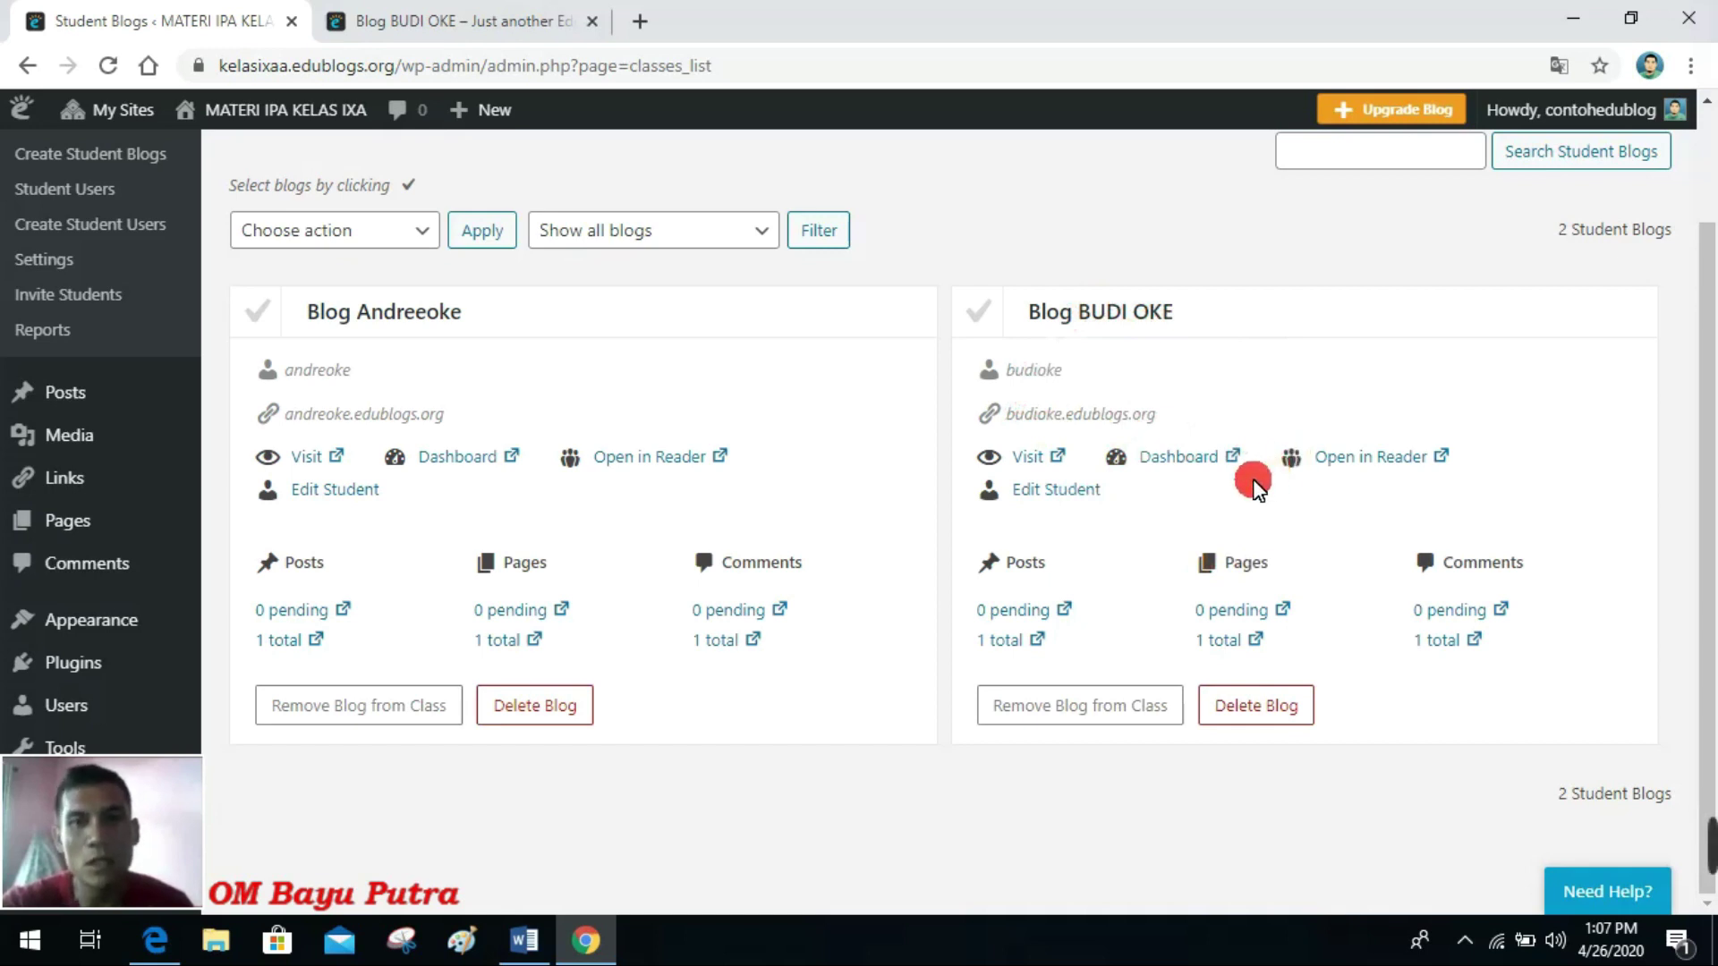
pyautogui.scroll(2, 1269, 483)
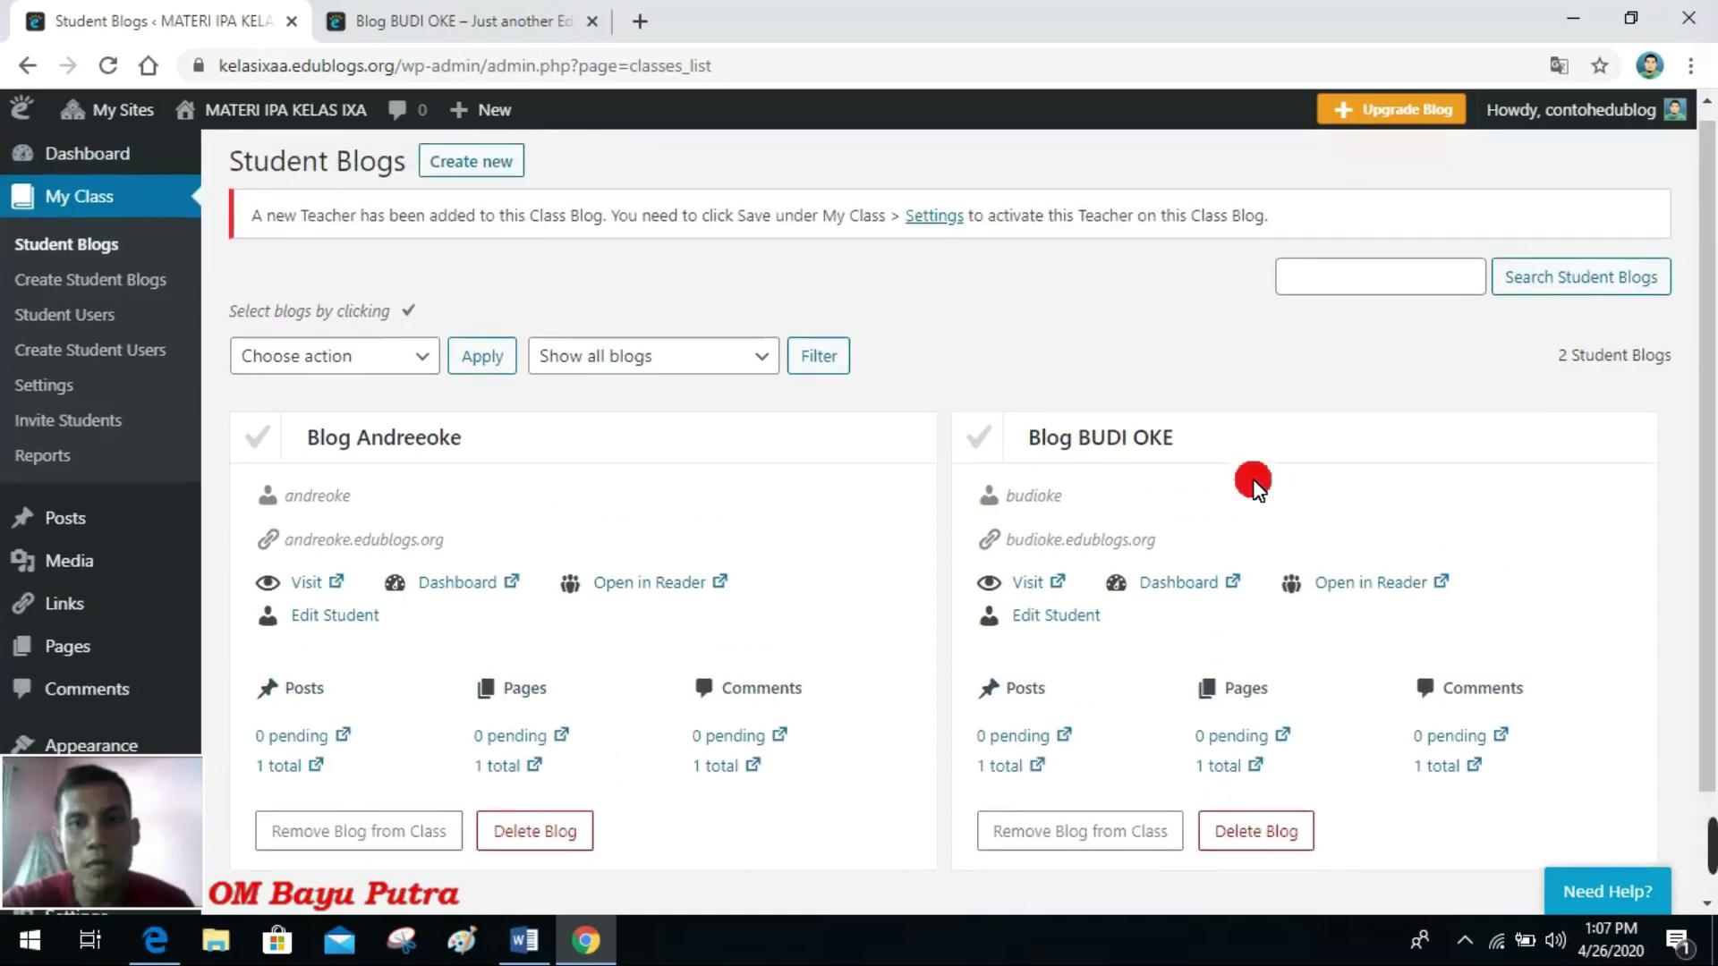
# Step: Open an empty browser tab, close the tab showing the student's blog, and go back to the Student Blogs overview
pyautogui.click(642, 21)
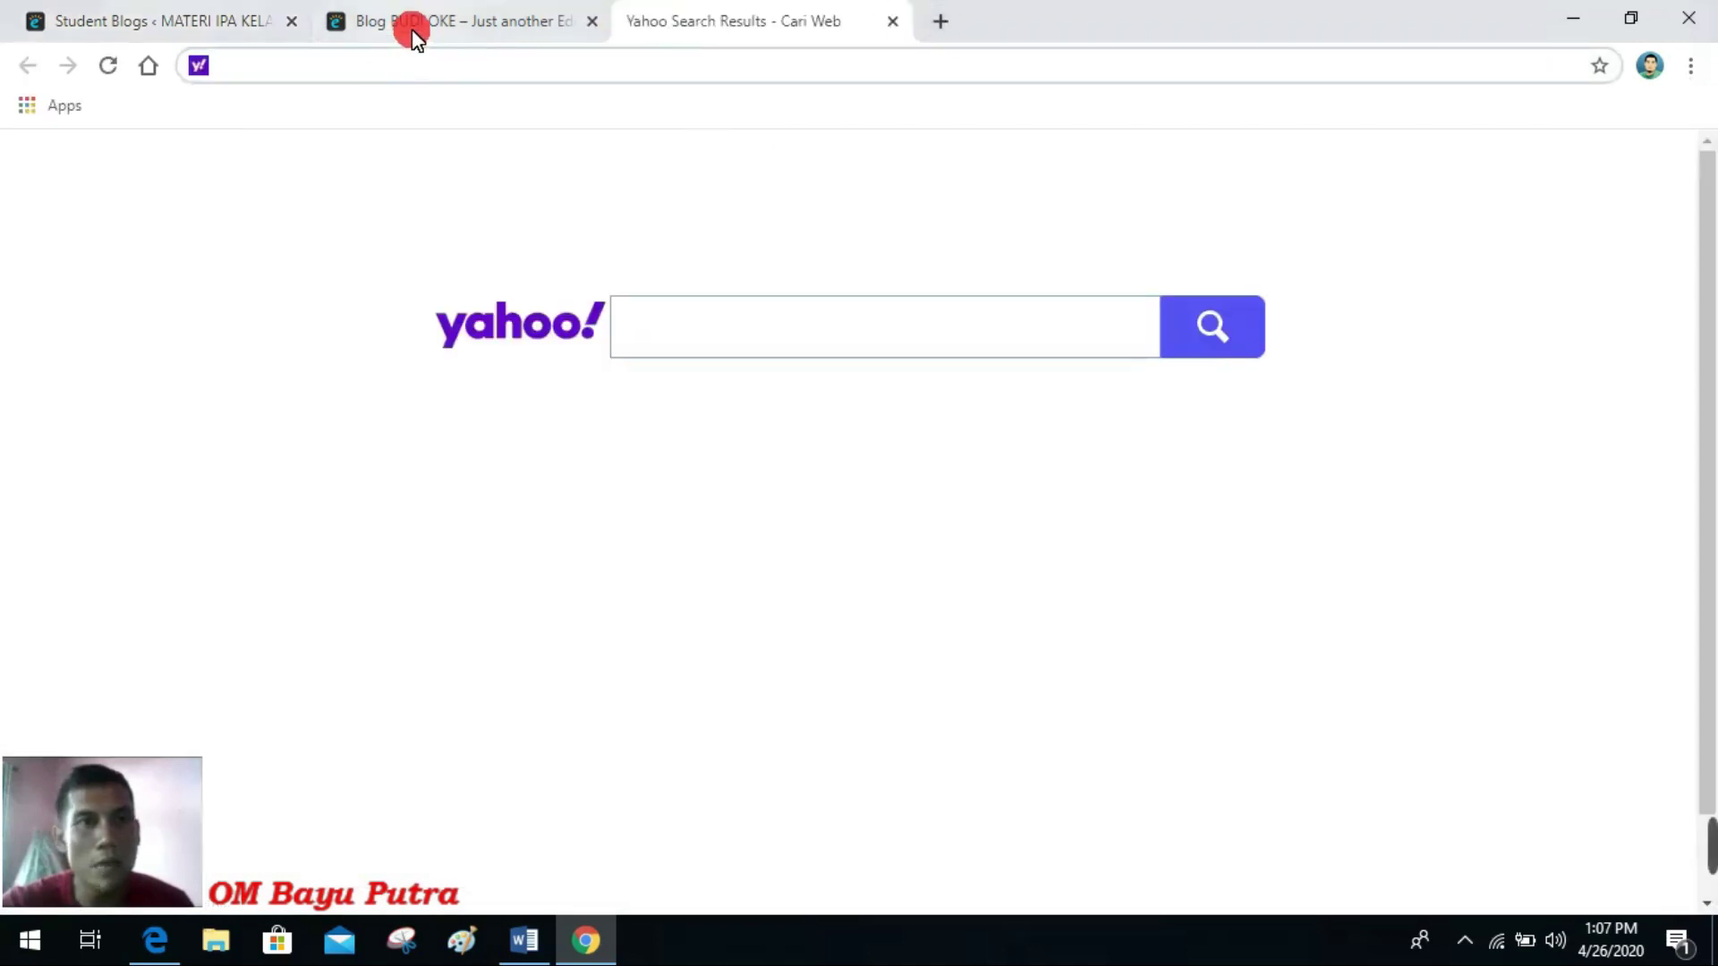
pyautogui.click(414, 27)
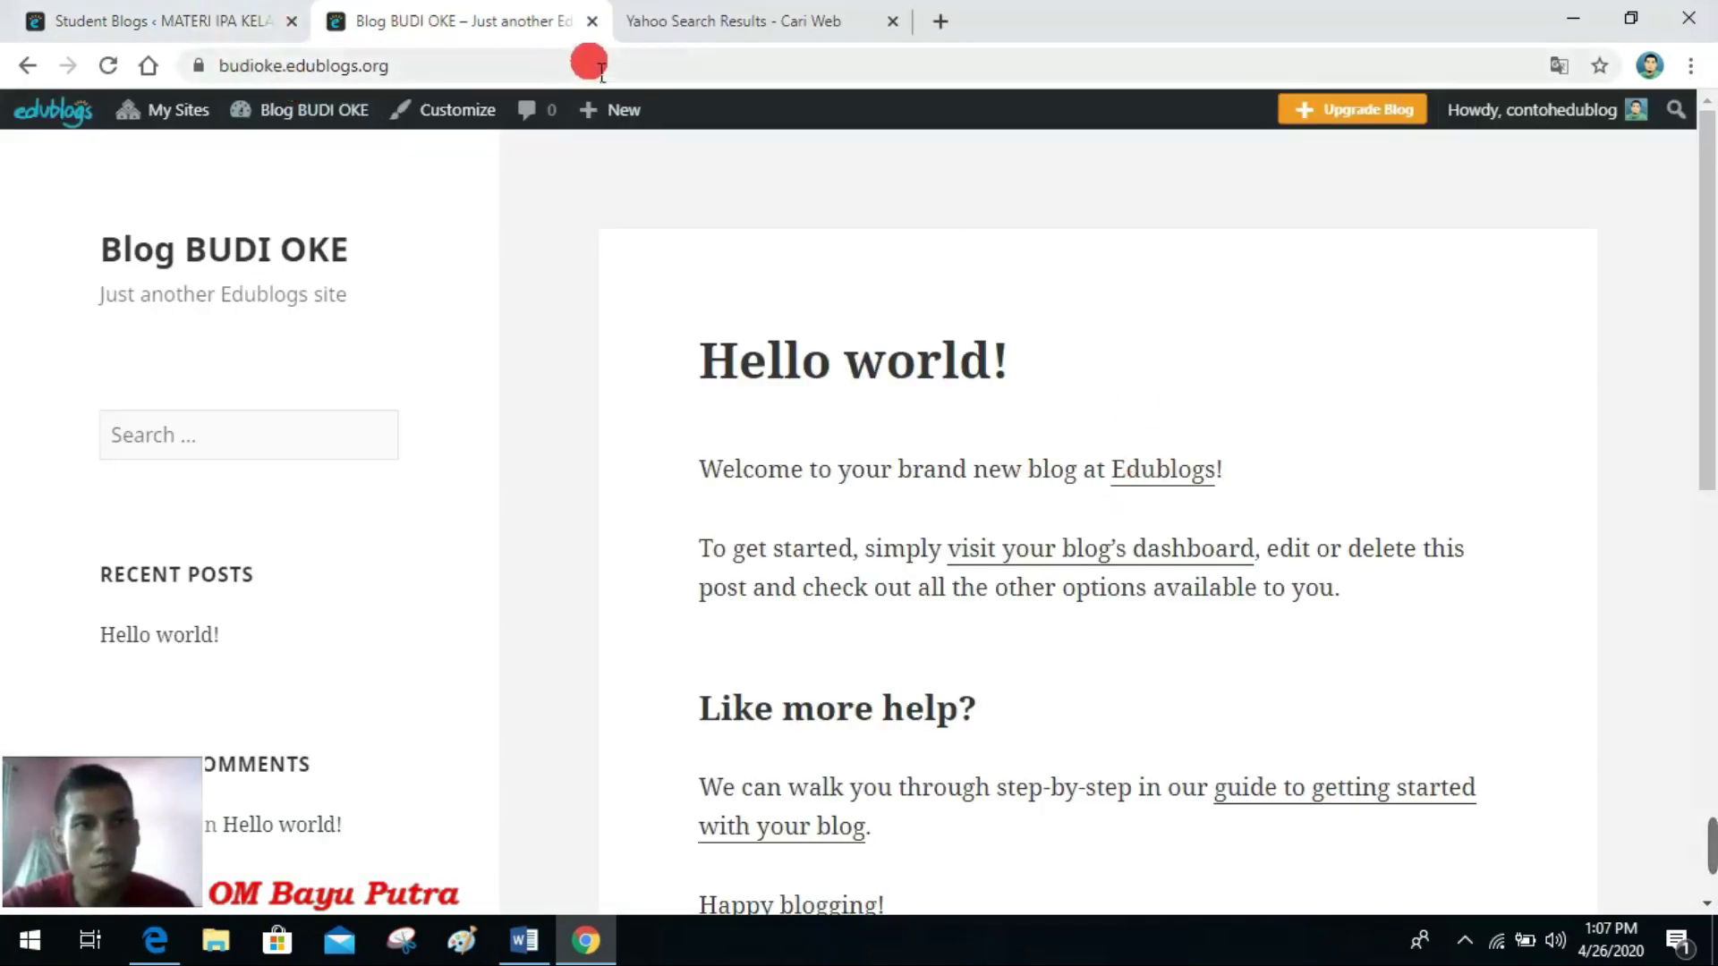
pyautogui.click(591, 21)
pyautogui.click(153, 26)
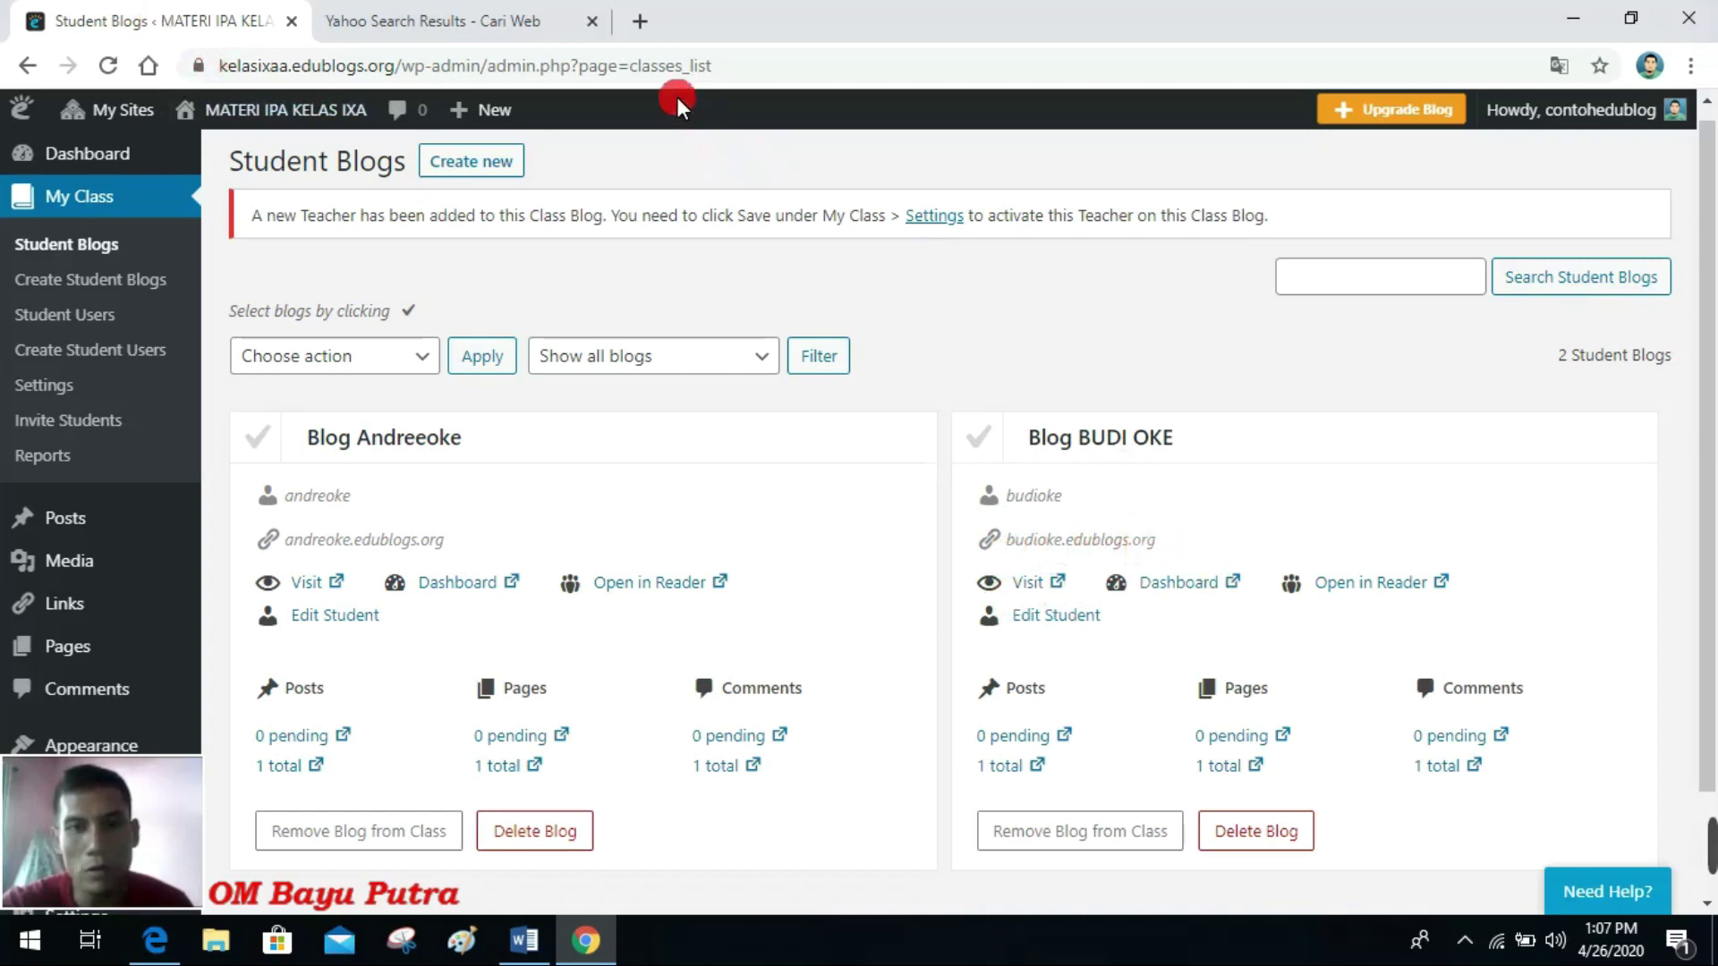
# Step: Load the first student's blog in the empty browser tab through its edublogs.org address
pyautogui.click(479, 21)
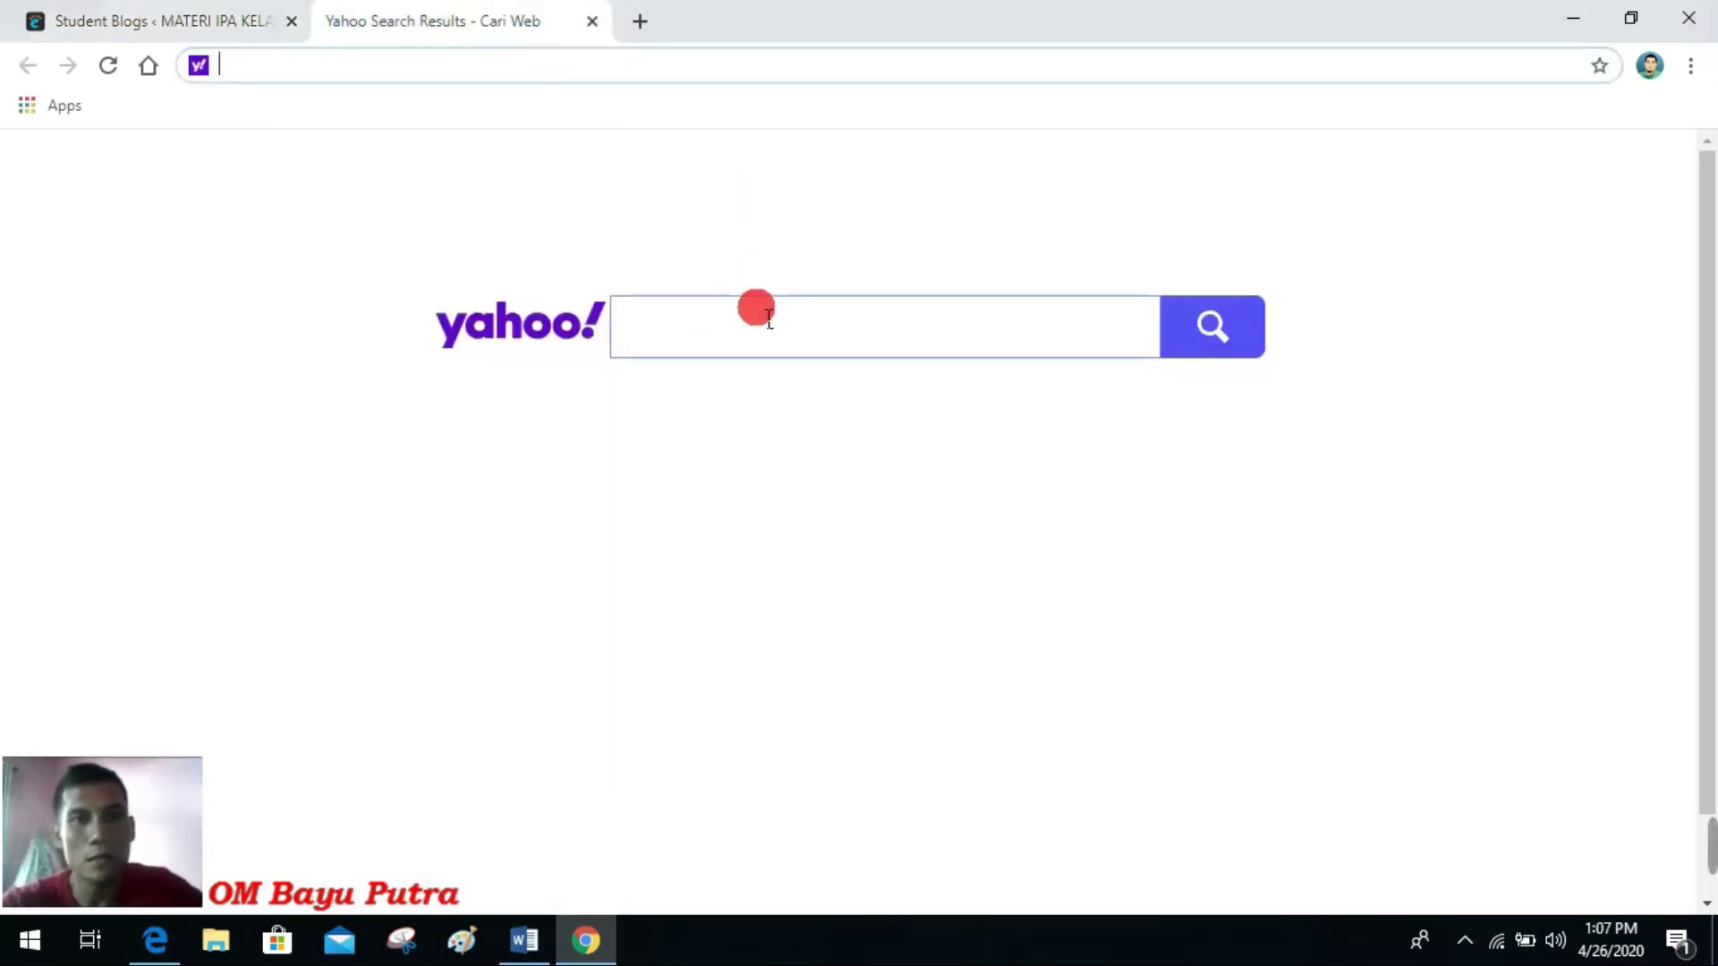
pyautogui.write('bu')
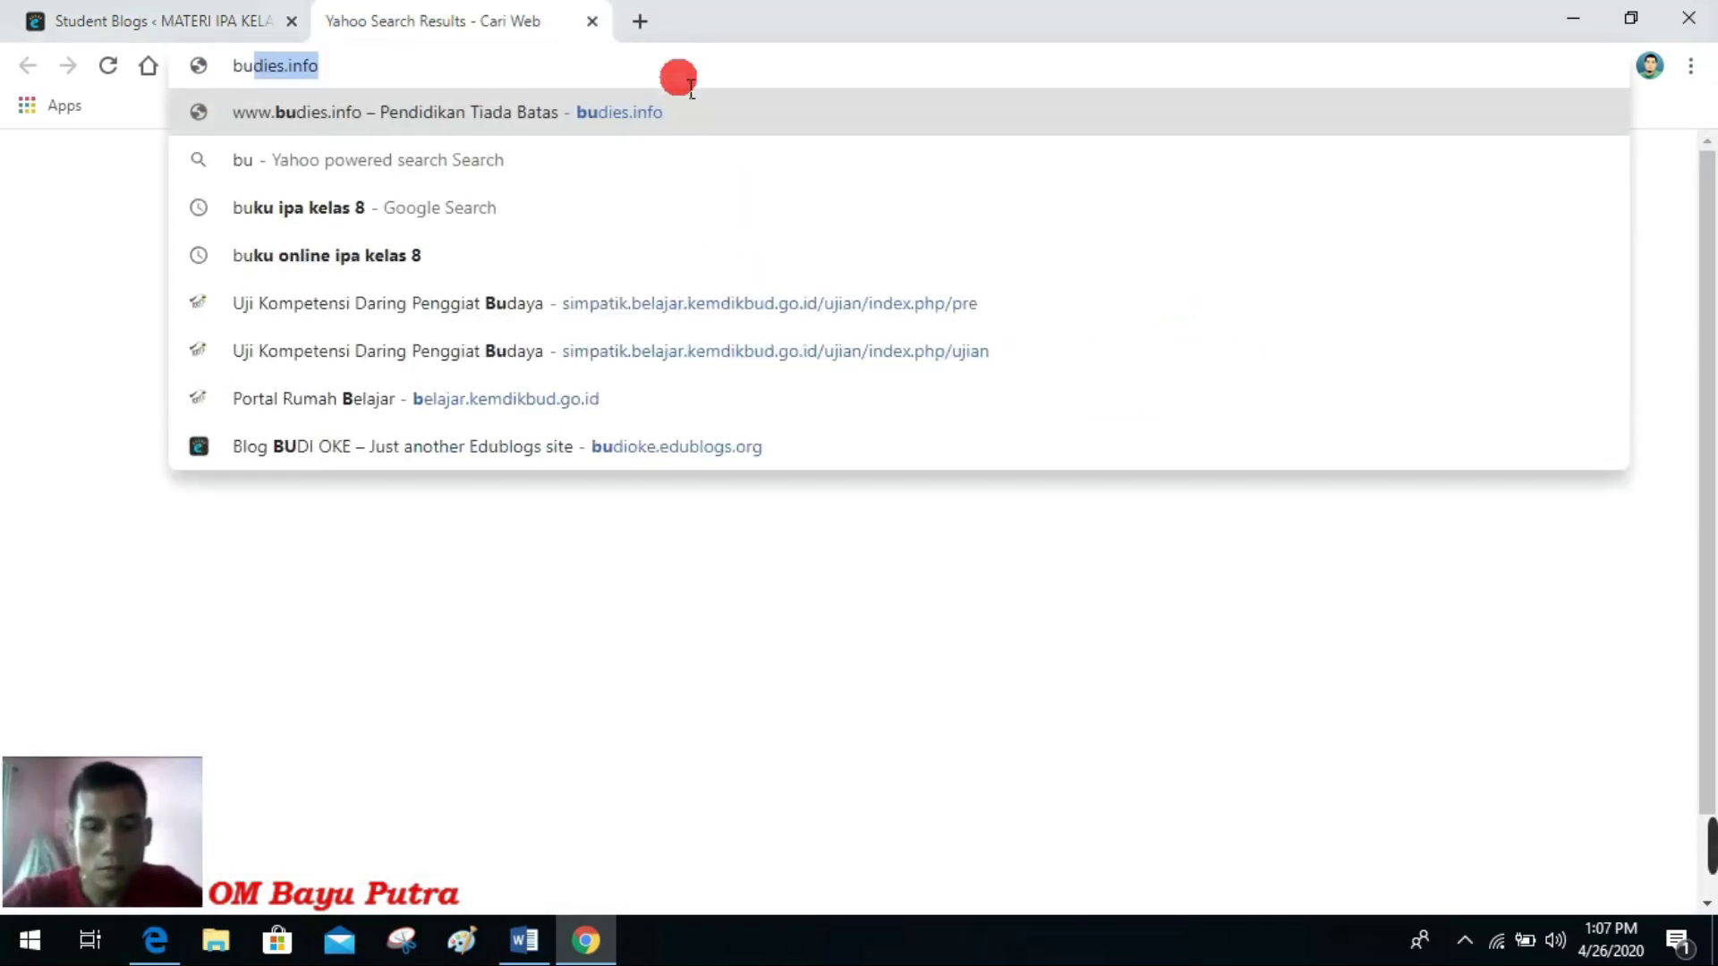
pyautogui.write('dioke')
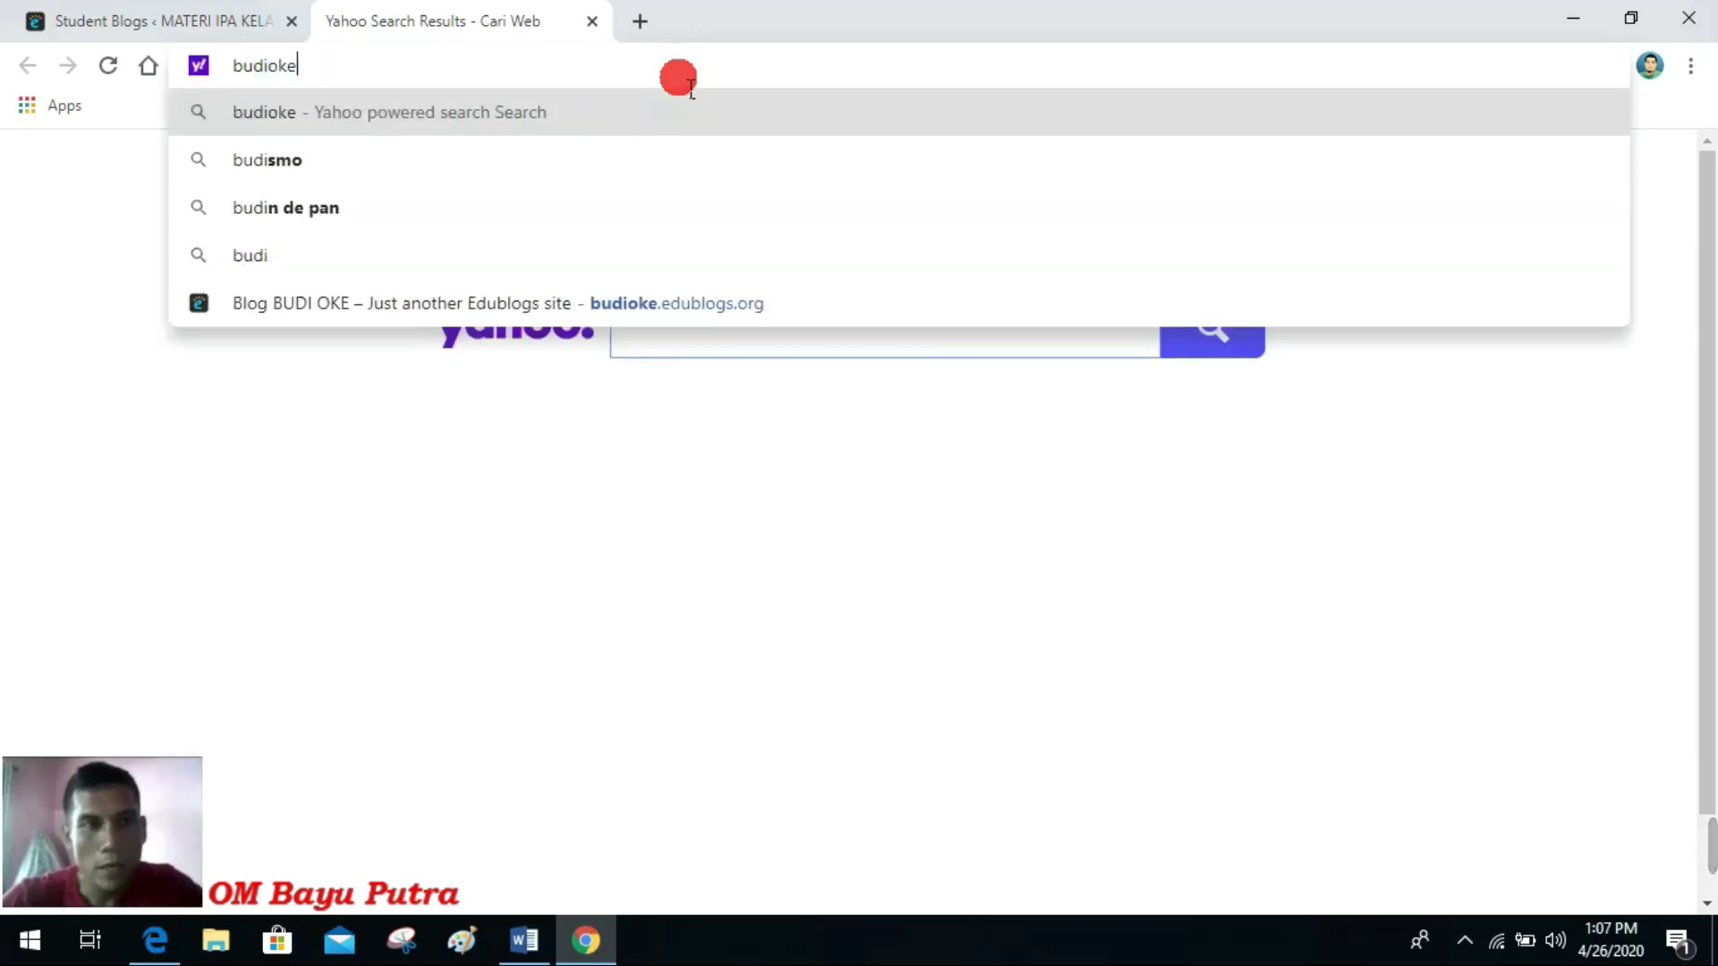
pyautogui.write('.edu')
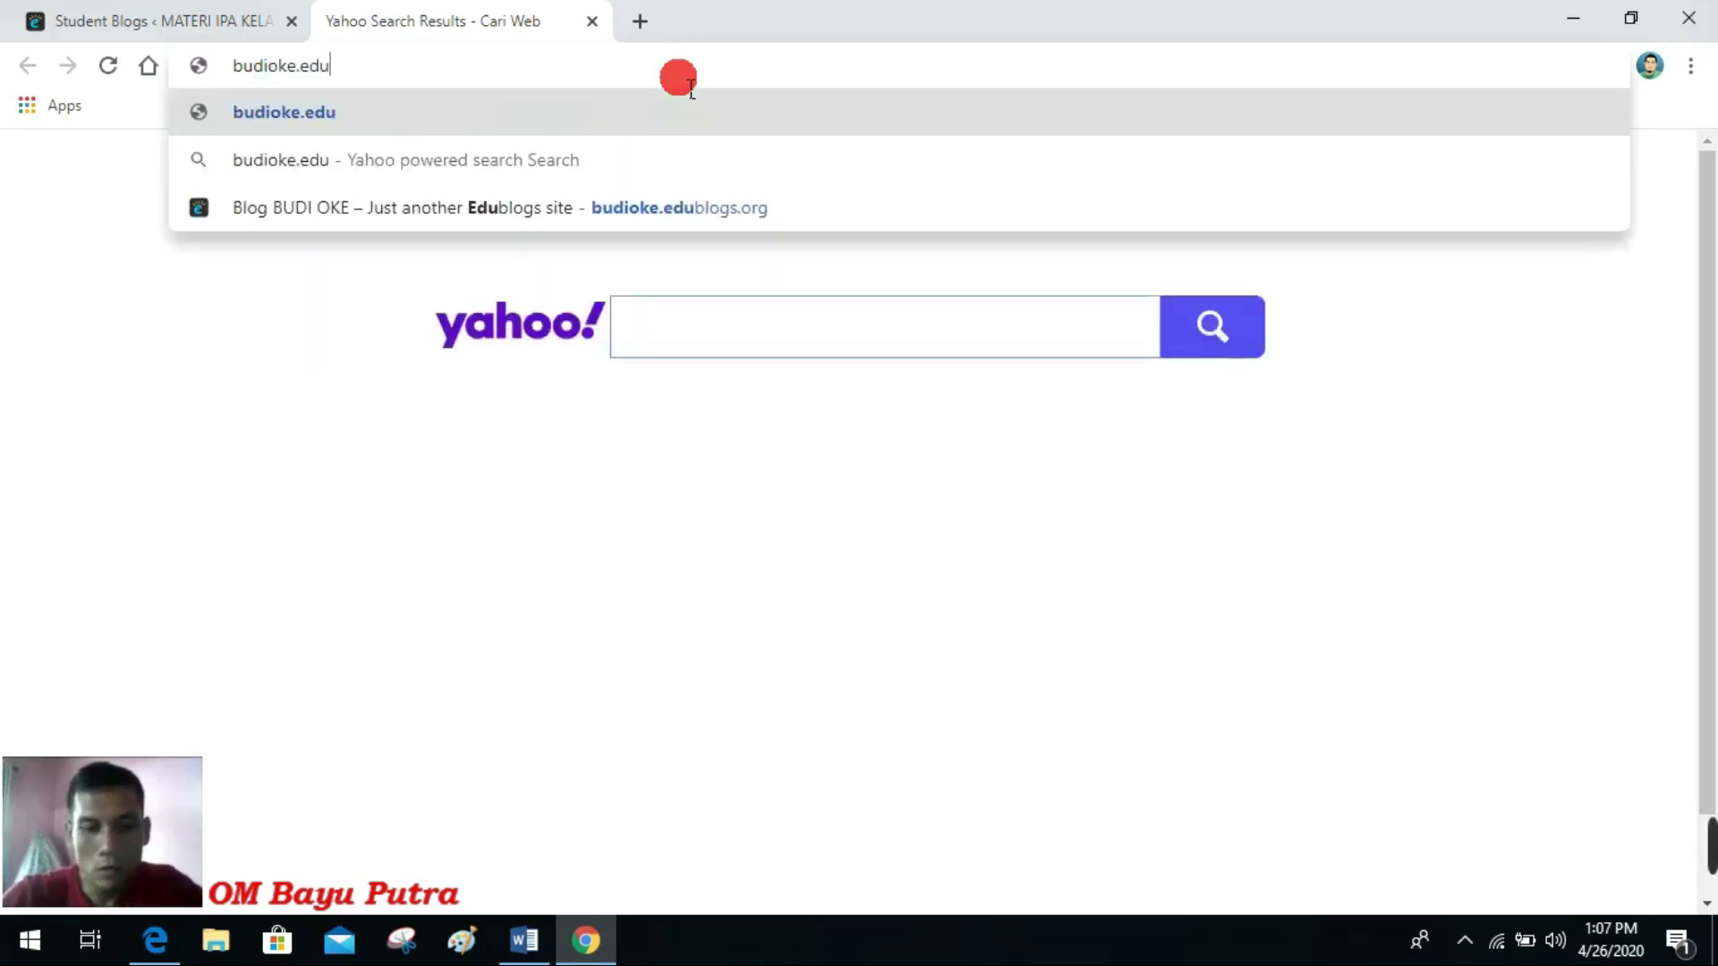
pyautogui.write('blogs.org')
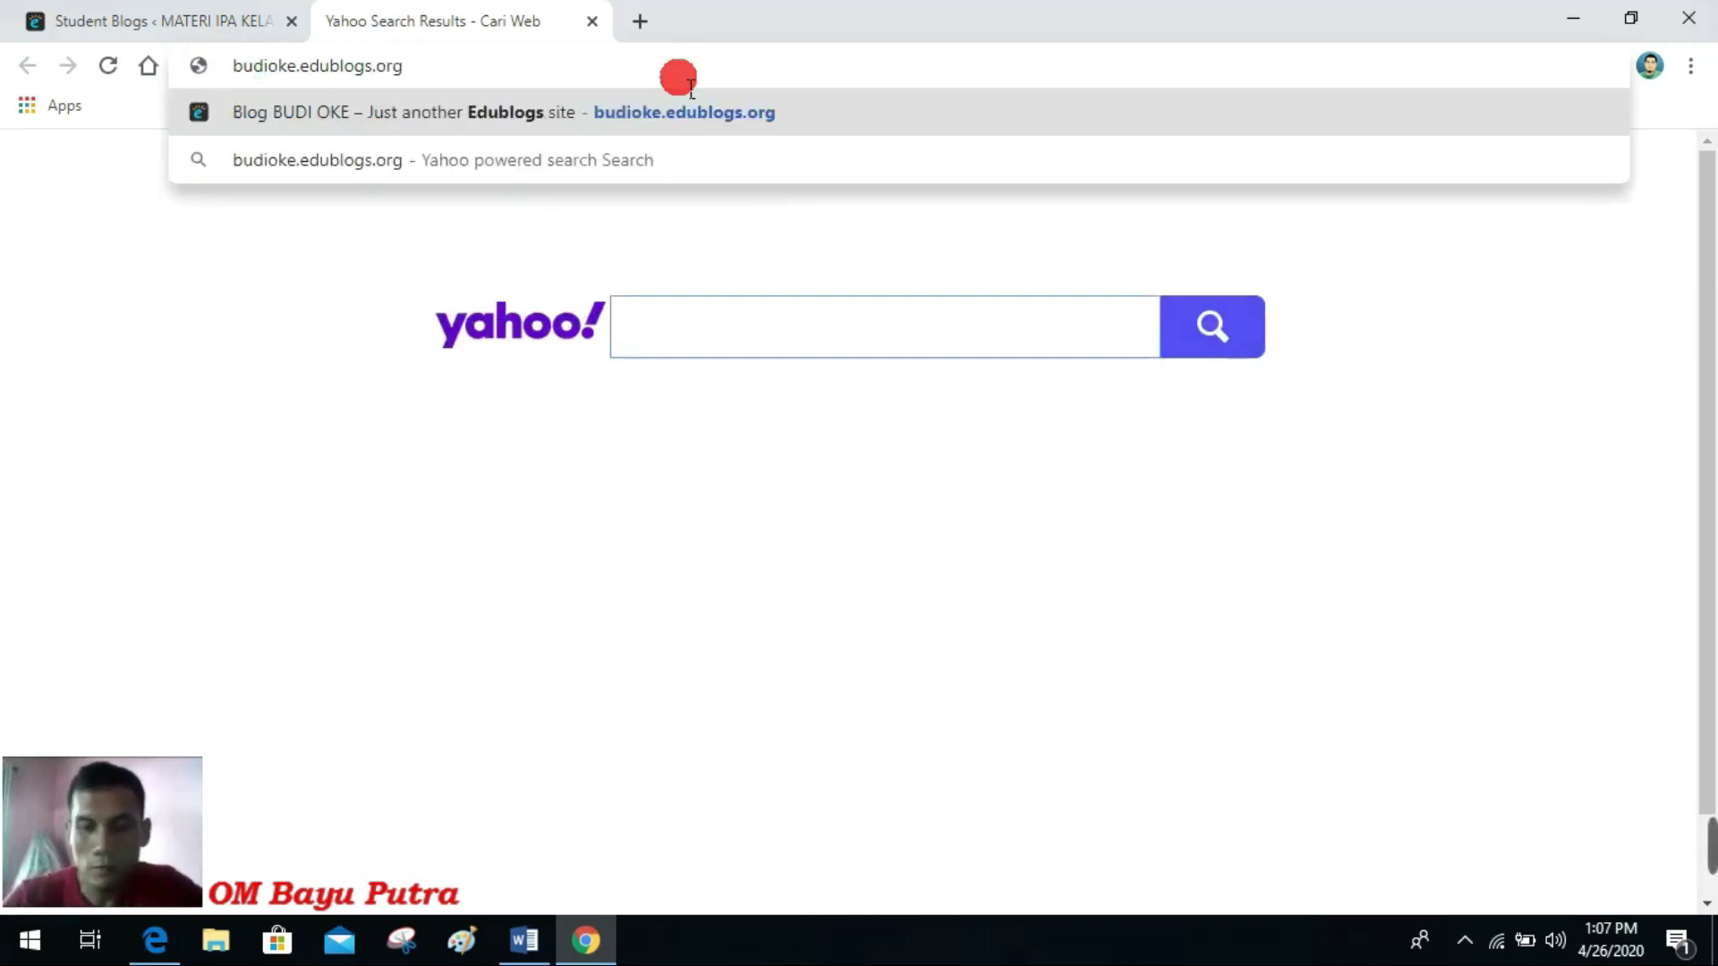
pyautogui.press('Return')
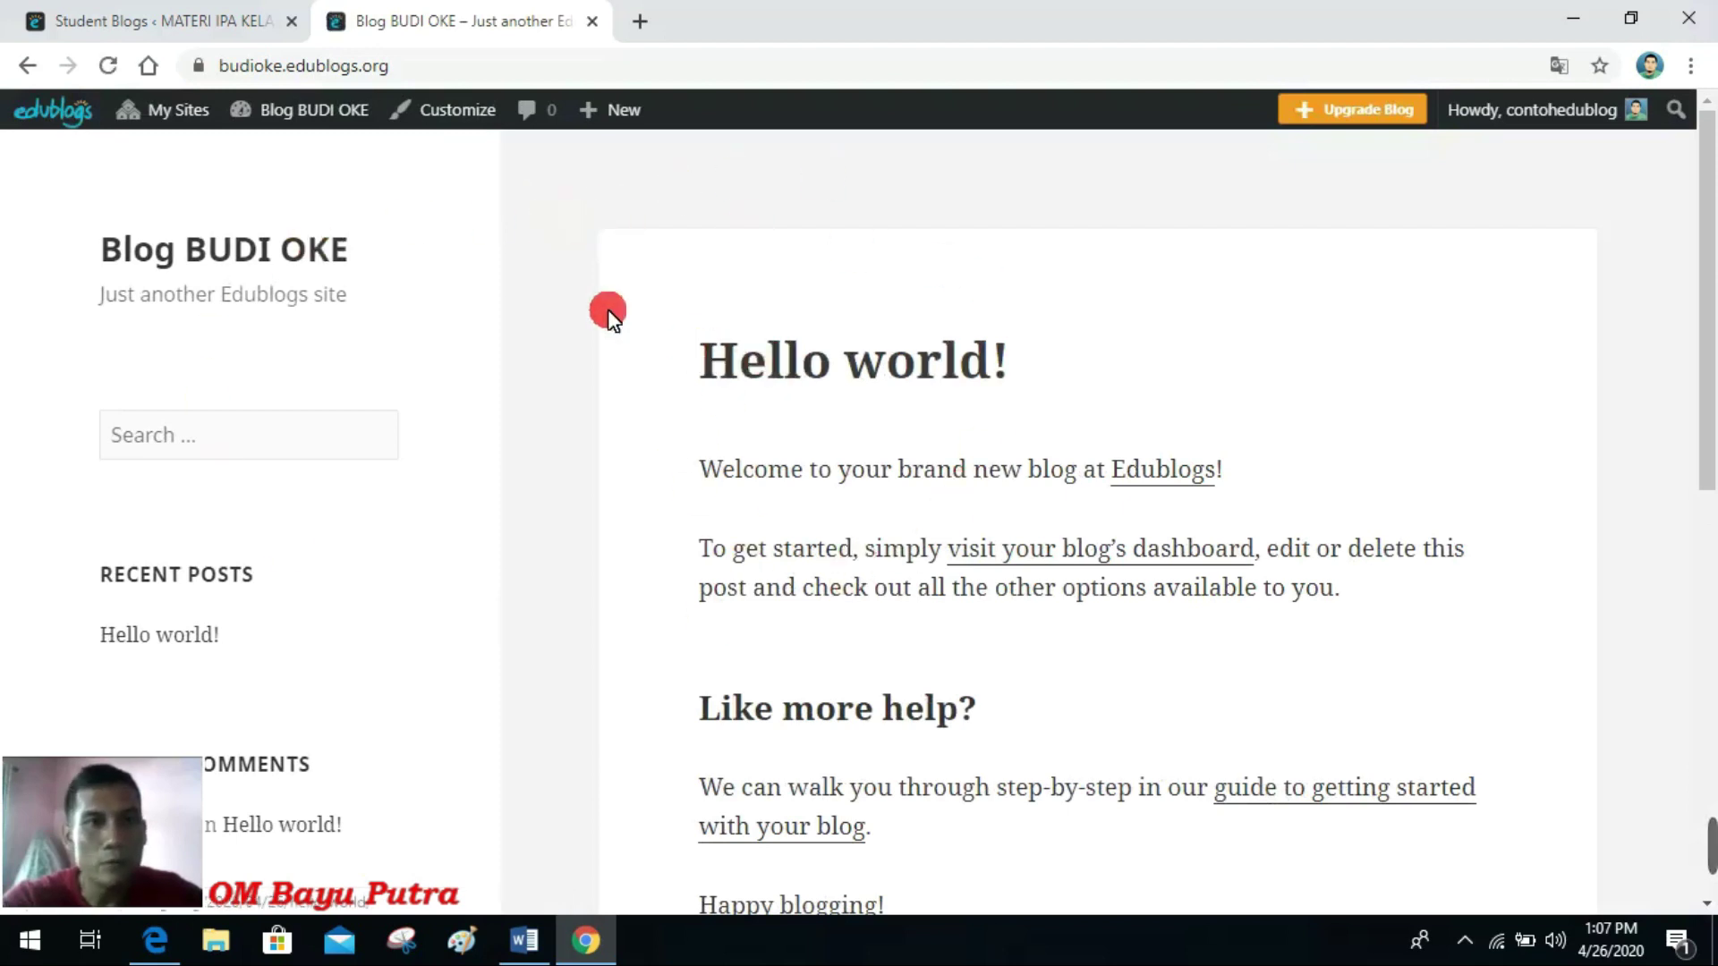
# Step: Open the Menus admin page of the student's blog and log out of the teacher account
pyautogui.moveTo(348, 118)
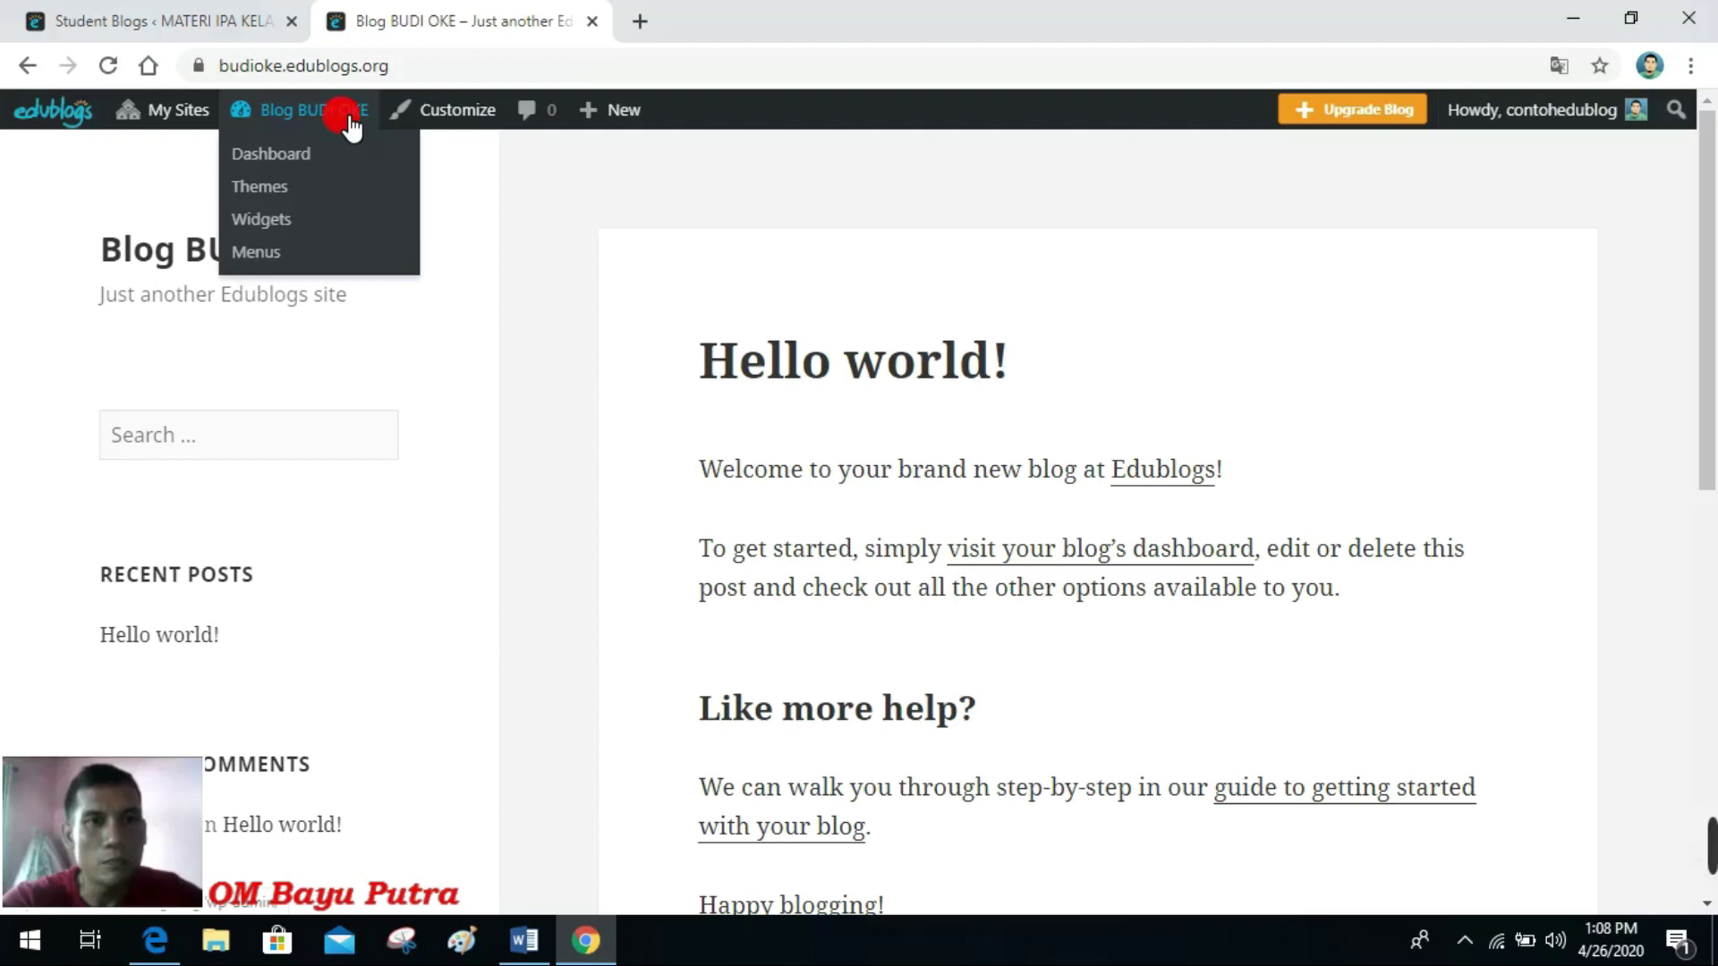
pyautogui.moveTo(1602, 129)
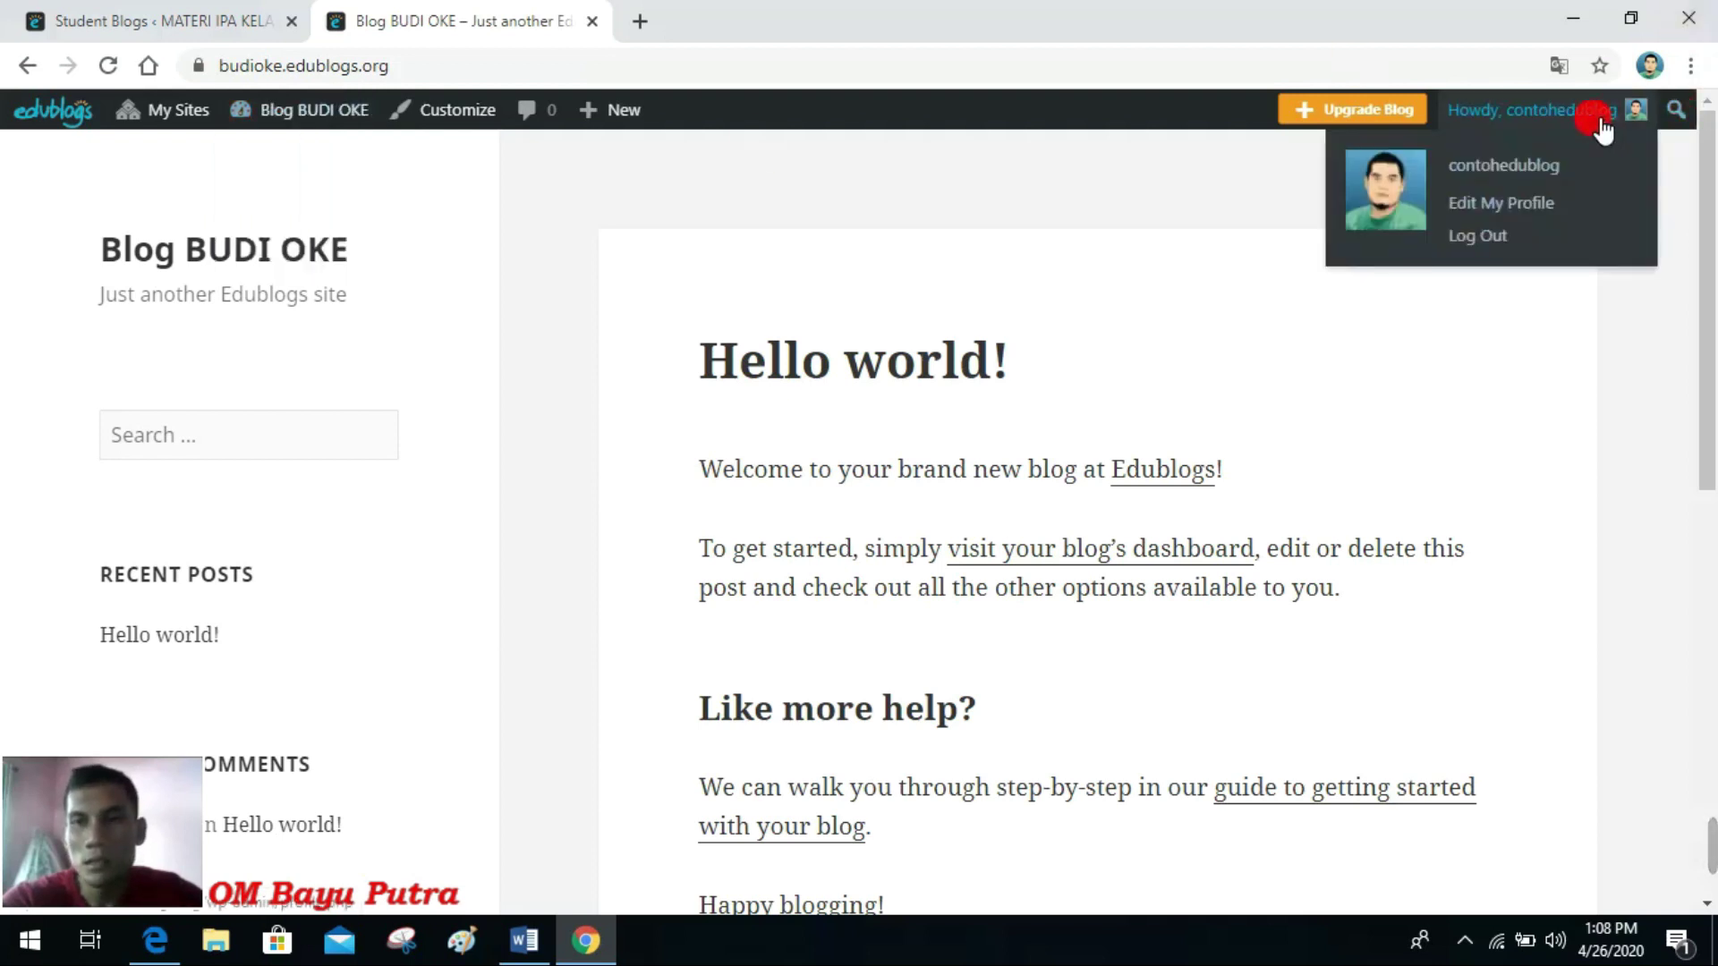
pyautogui.moveTo(264, 141)
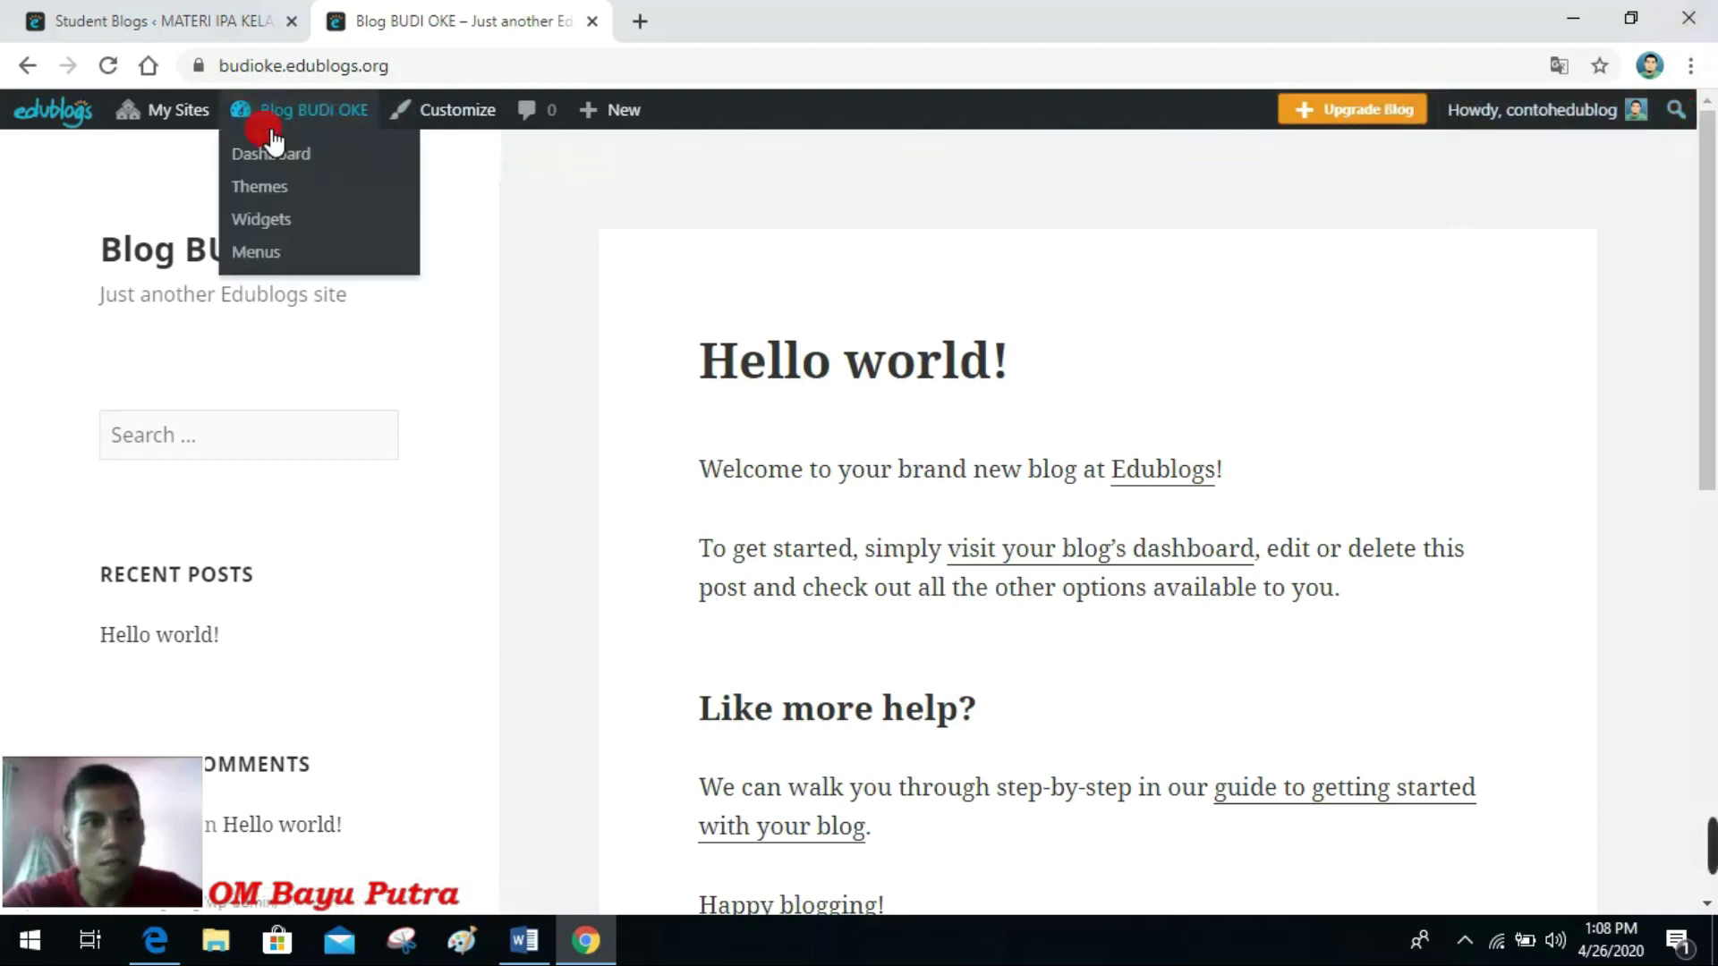
pyautogui.click(267, 256)
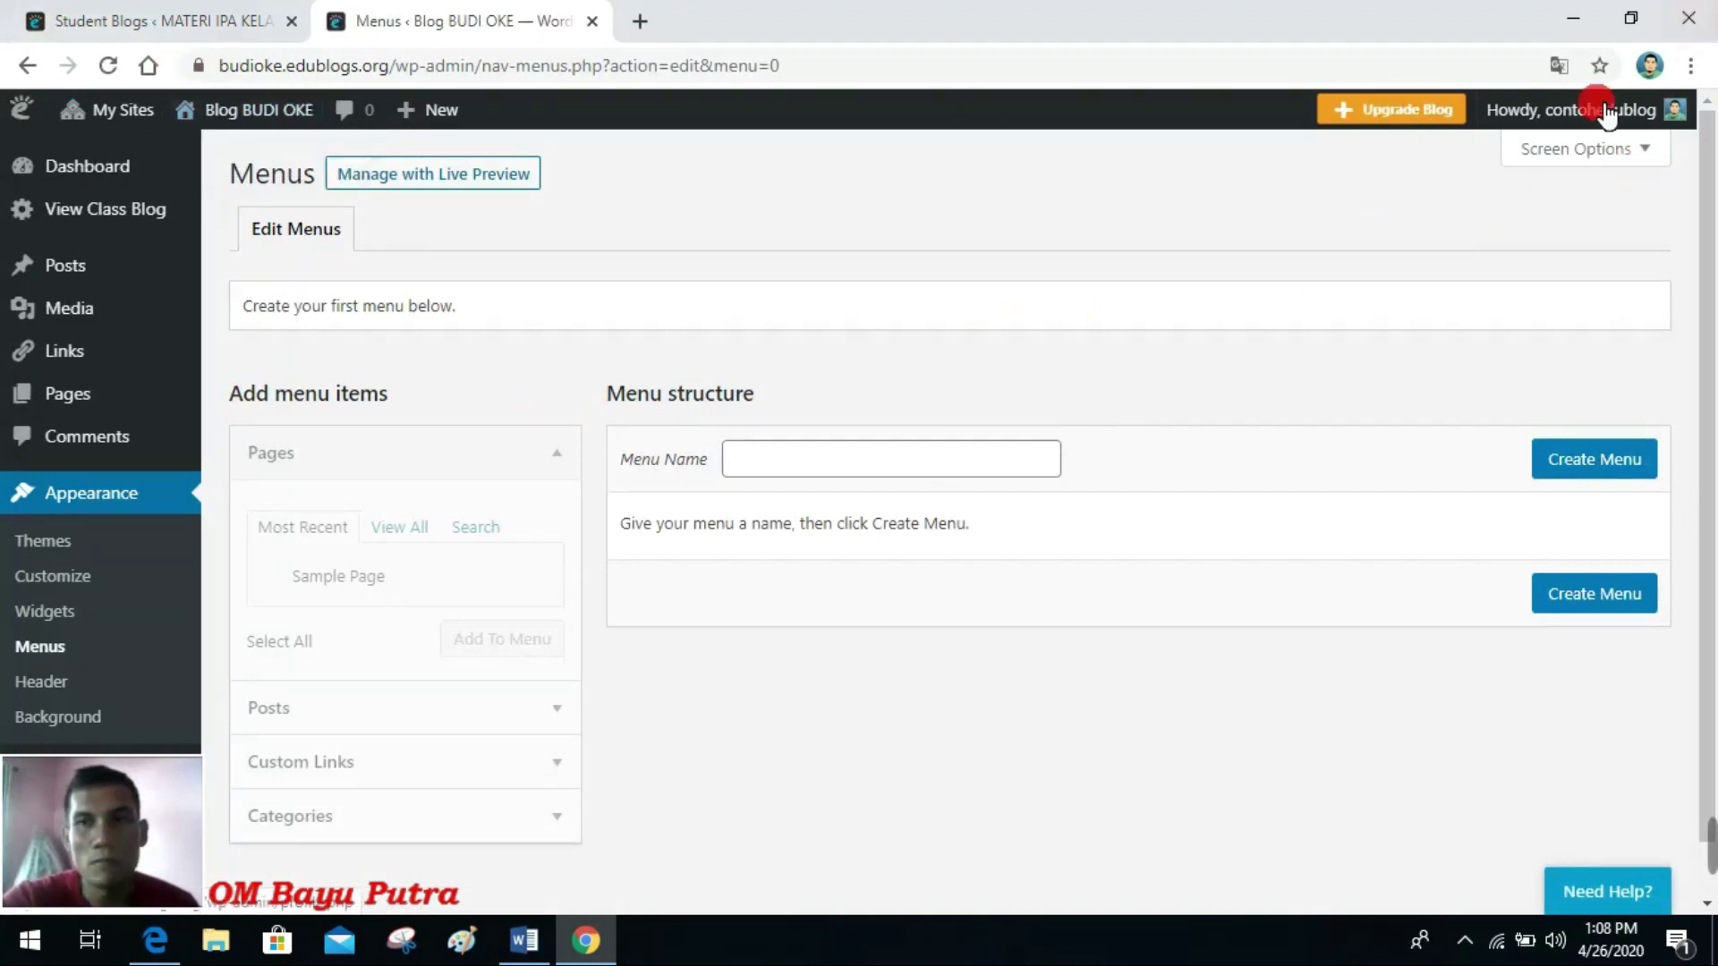
pyautogui.click(1555, 235)
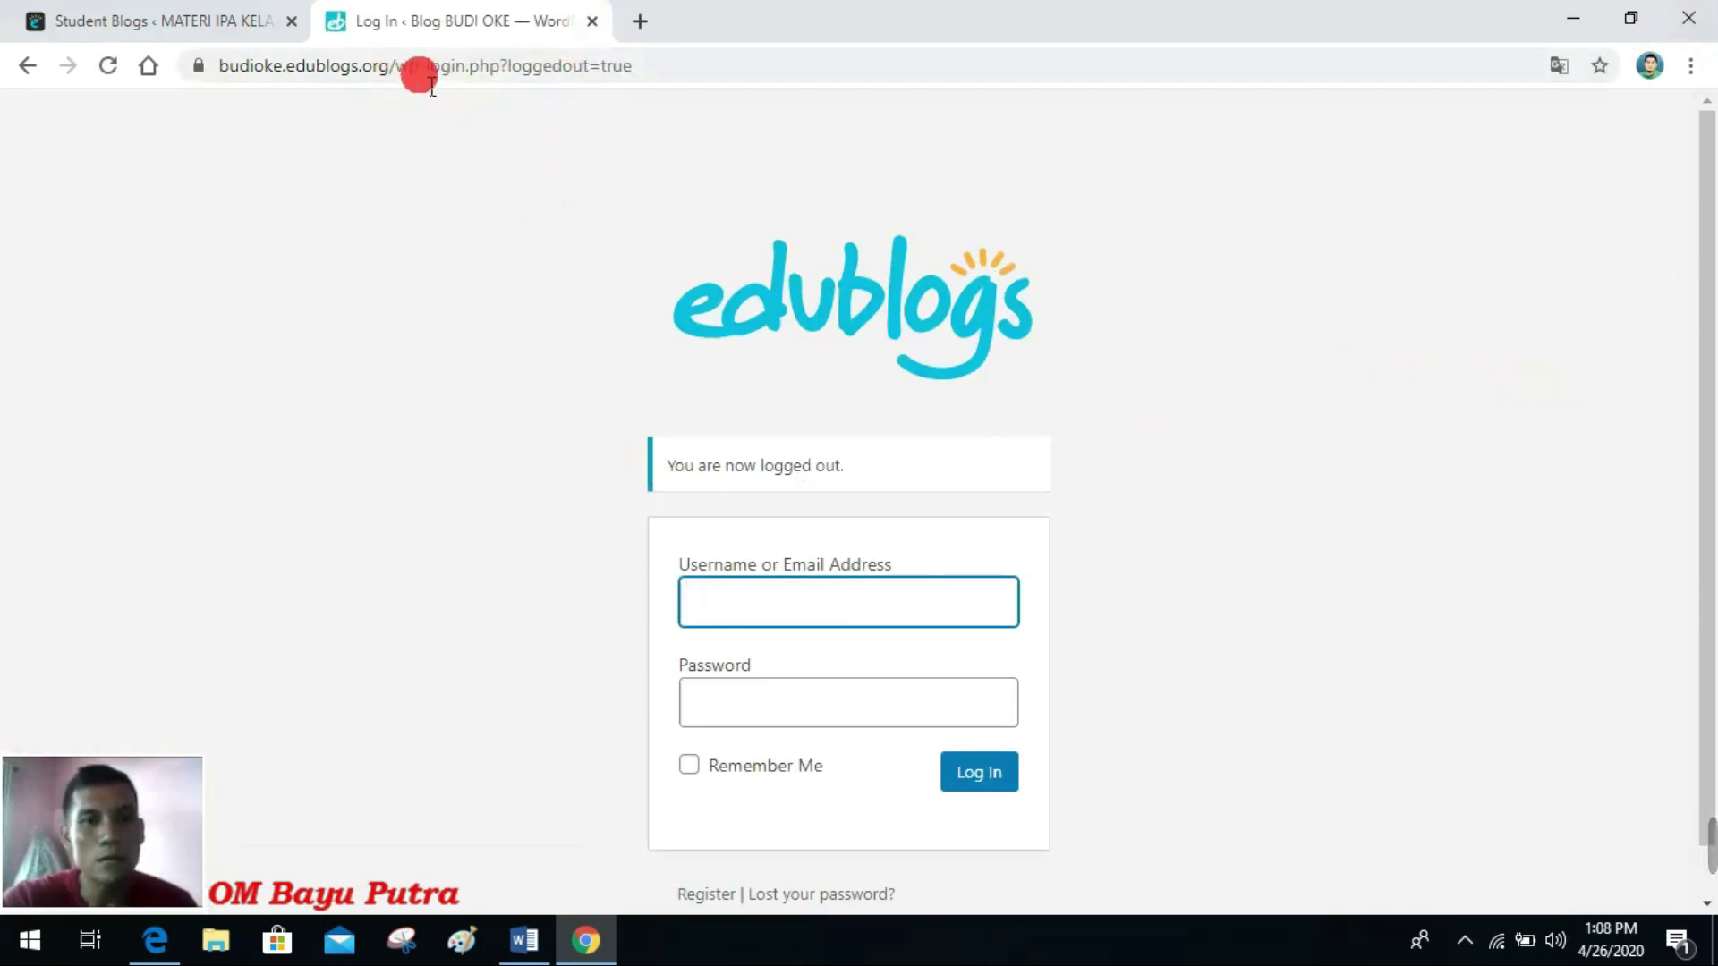
# Step: Copy the student blog's base address from the login page, close that tab, and load the blog in a new browser tab
pyautogui.moveTo(384, 63); pyautogui.dragTo(136, 71)
pyautogui.hotkey('ctrl', 'c')
pyautogui.click(206, 99)
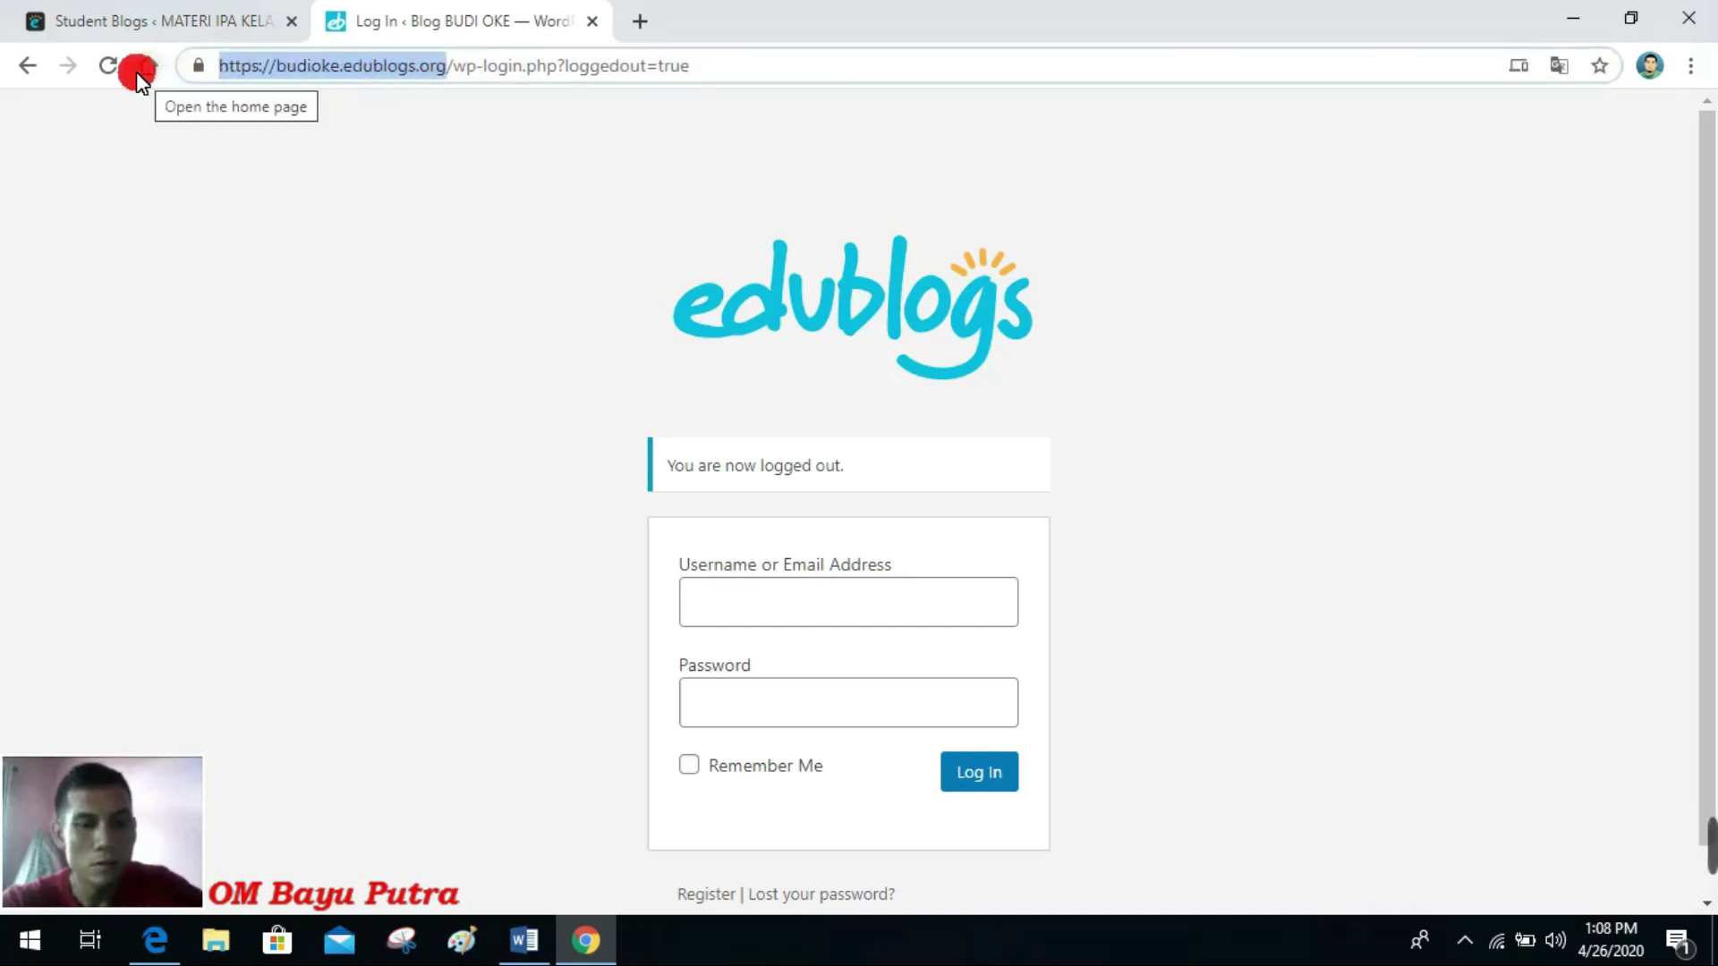
pyautogui.click(592, 22)
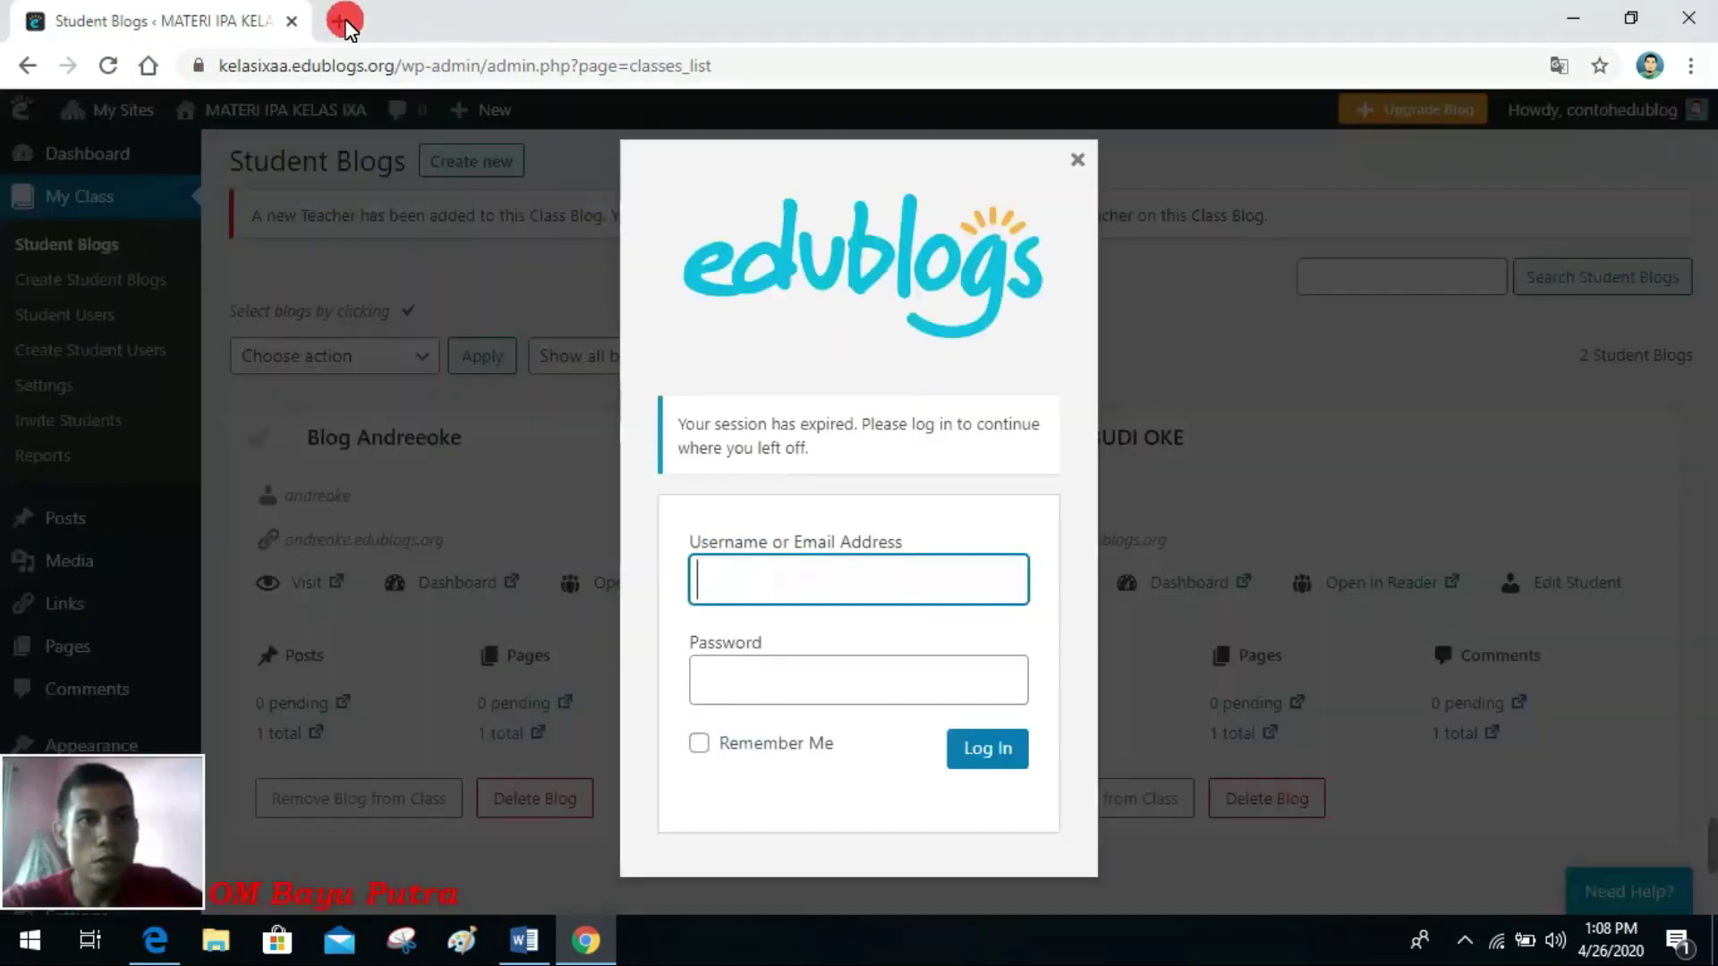
pyautogui.click(338, 18)
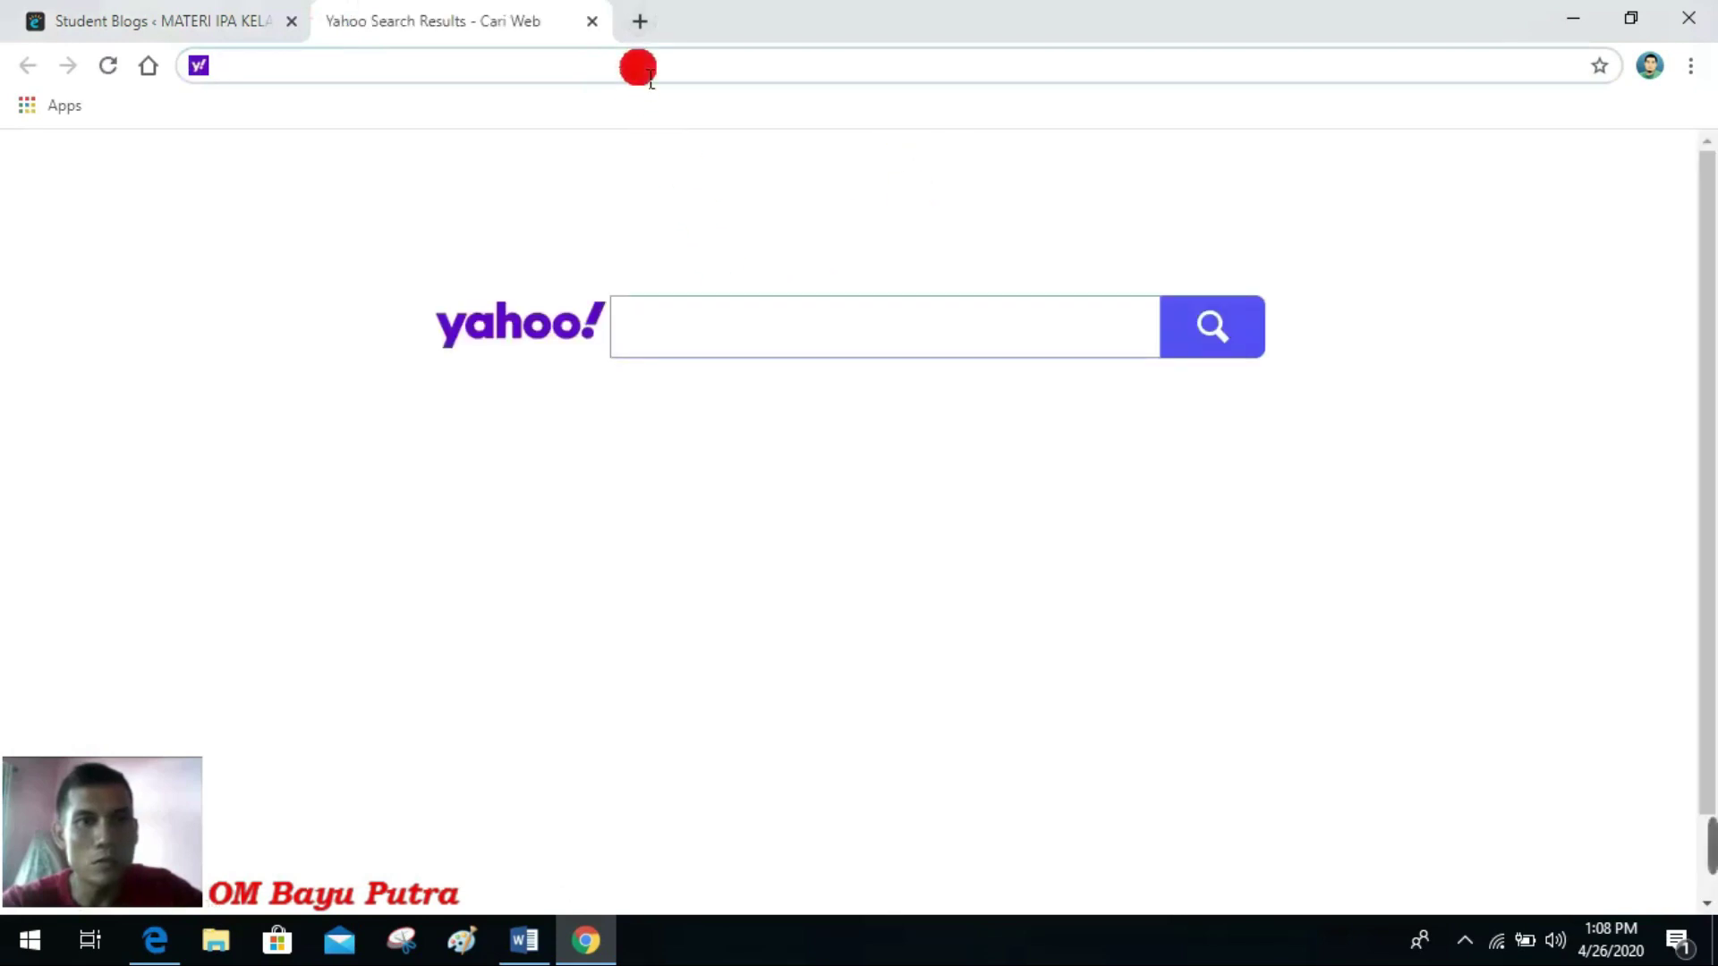
pyautogui.hotkey('ctrl', 'v')
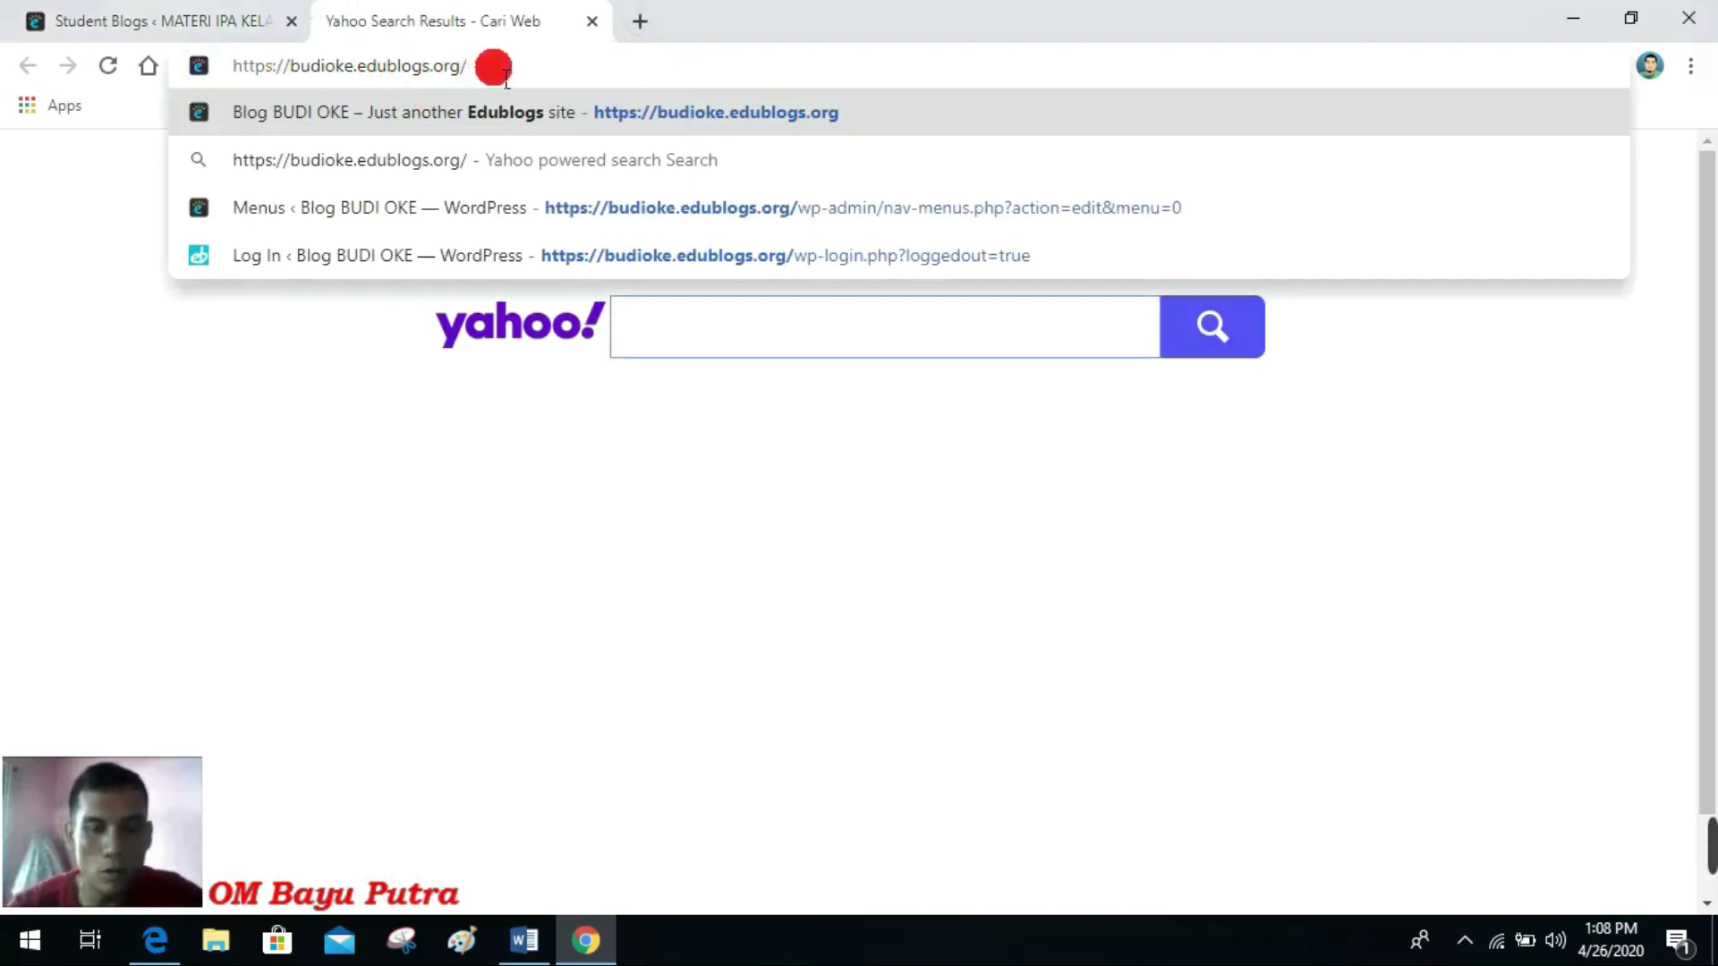
pyautogui.press('Return')
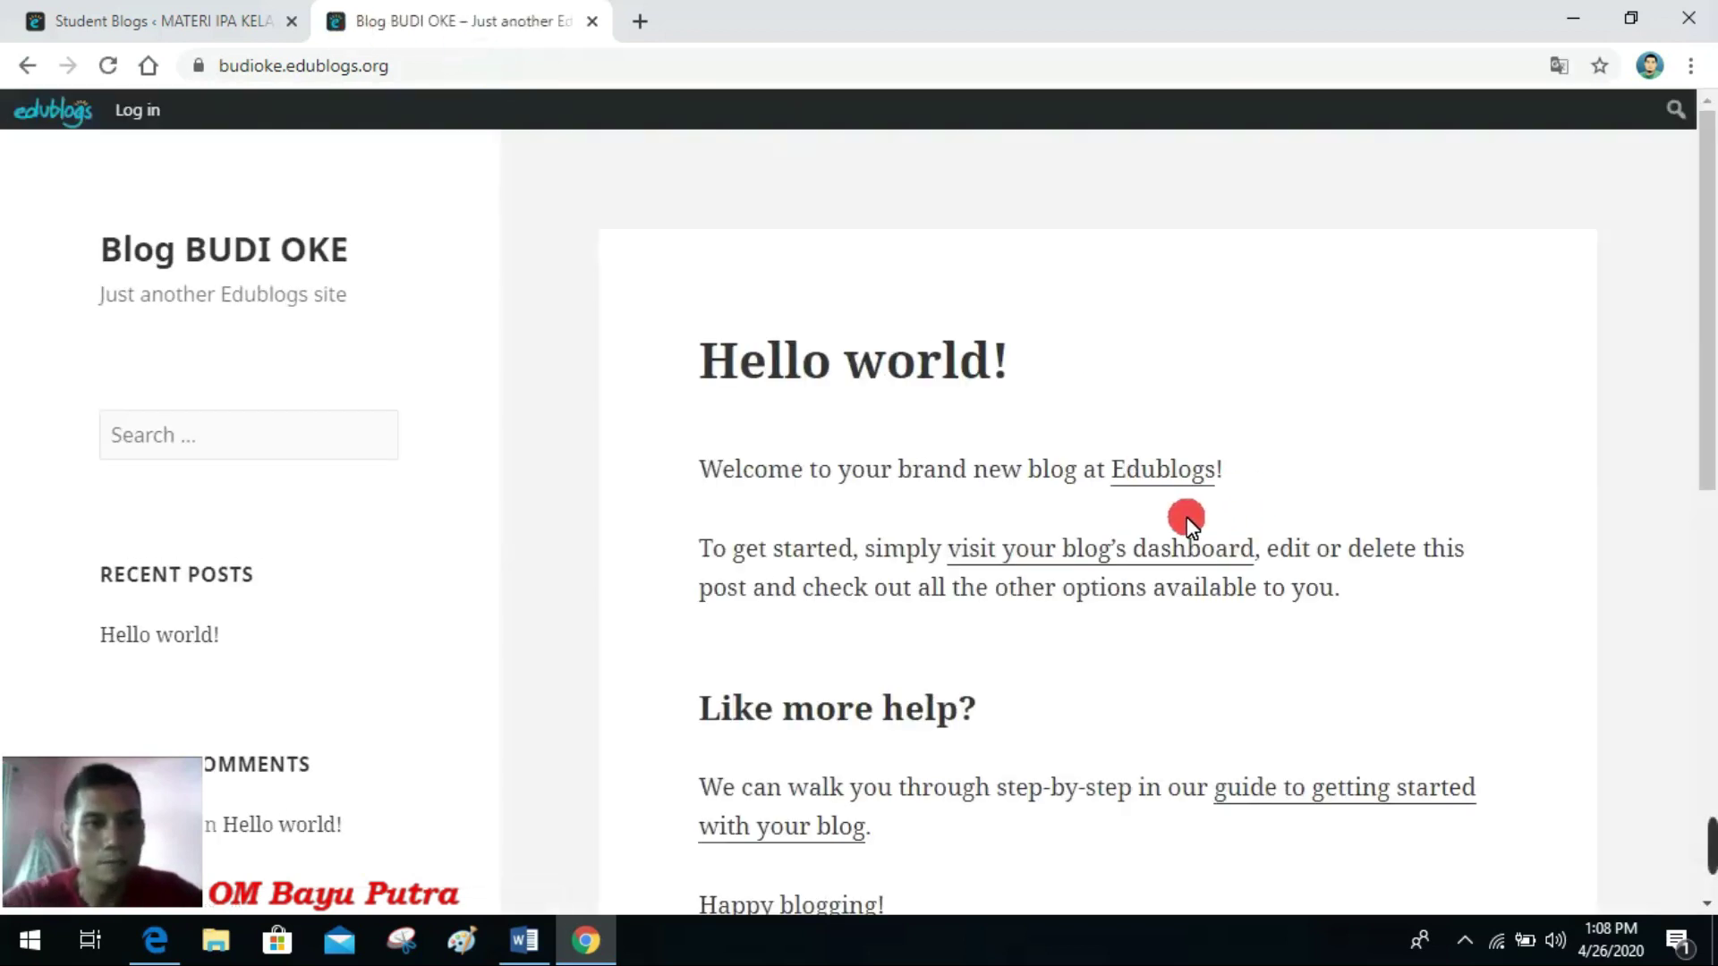
# Step: Log in to the student's blog with the student's username and password, and decline saving the password in the browser
pyautogui.click(144, 115)
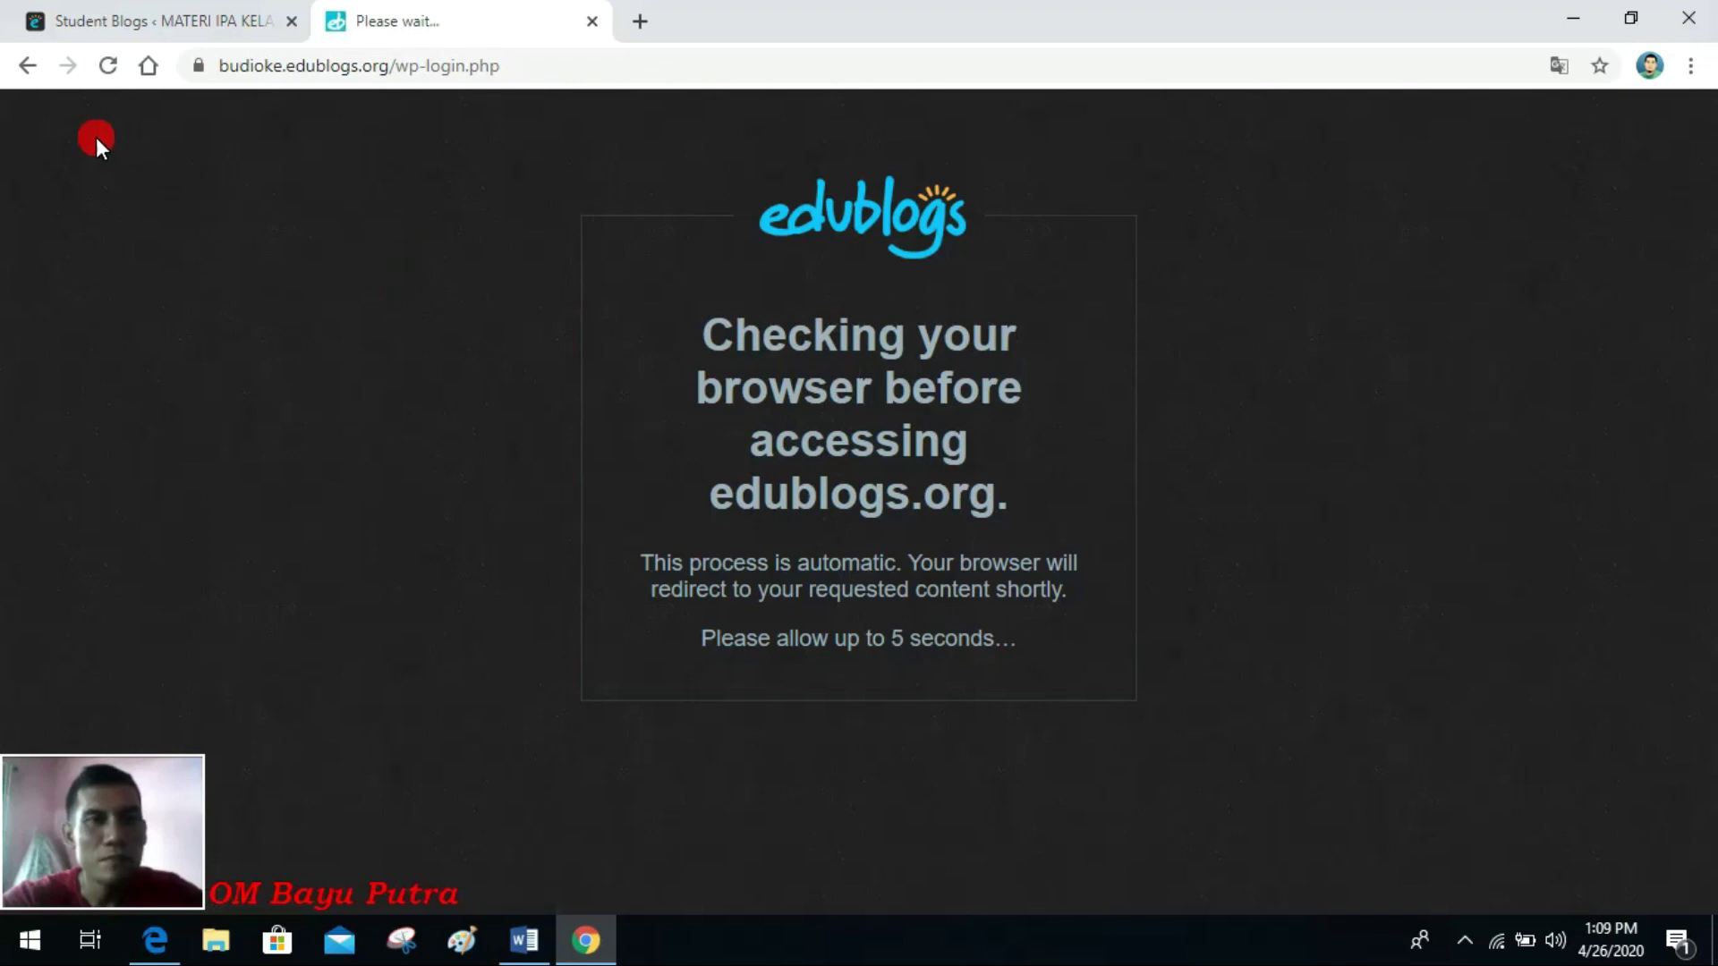
pyautogui.click(105, 65)
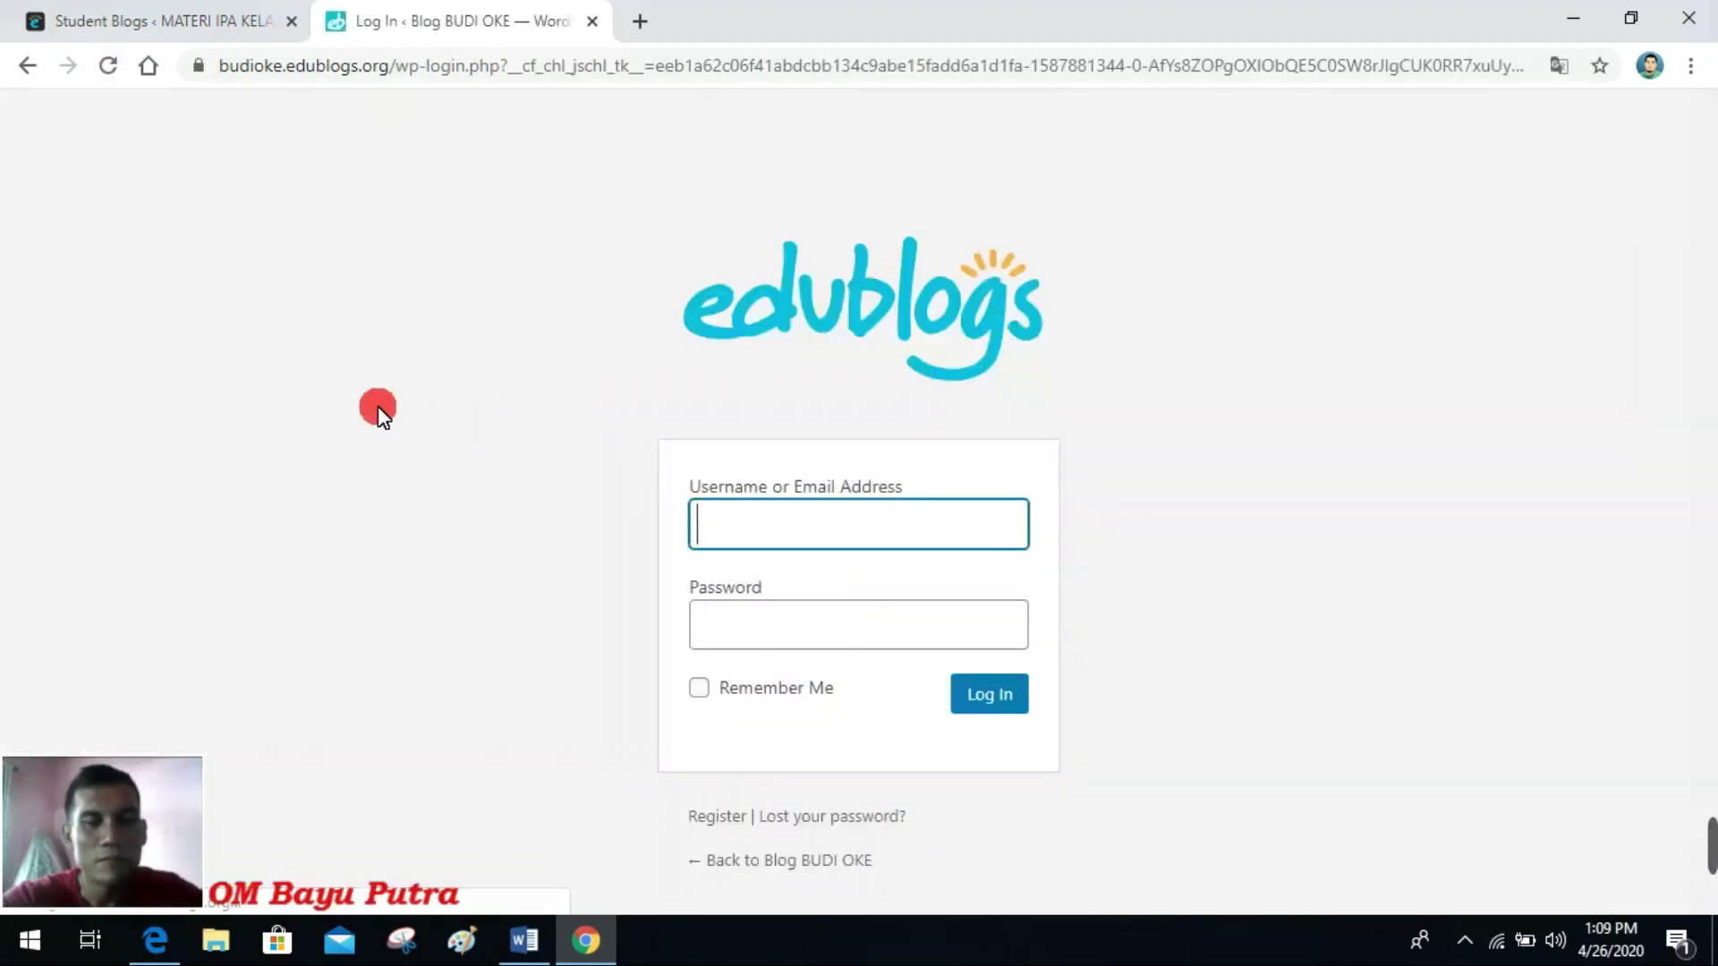
pyautogui.click(758, 533)
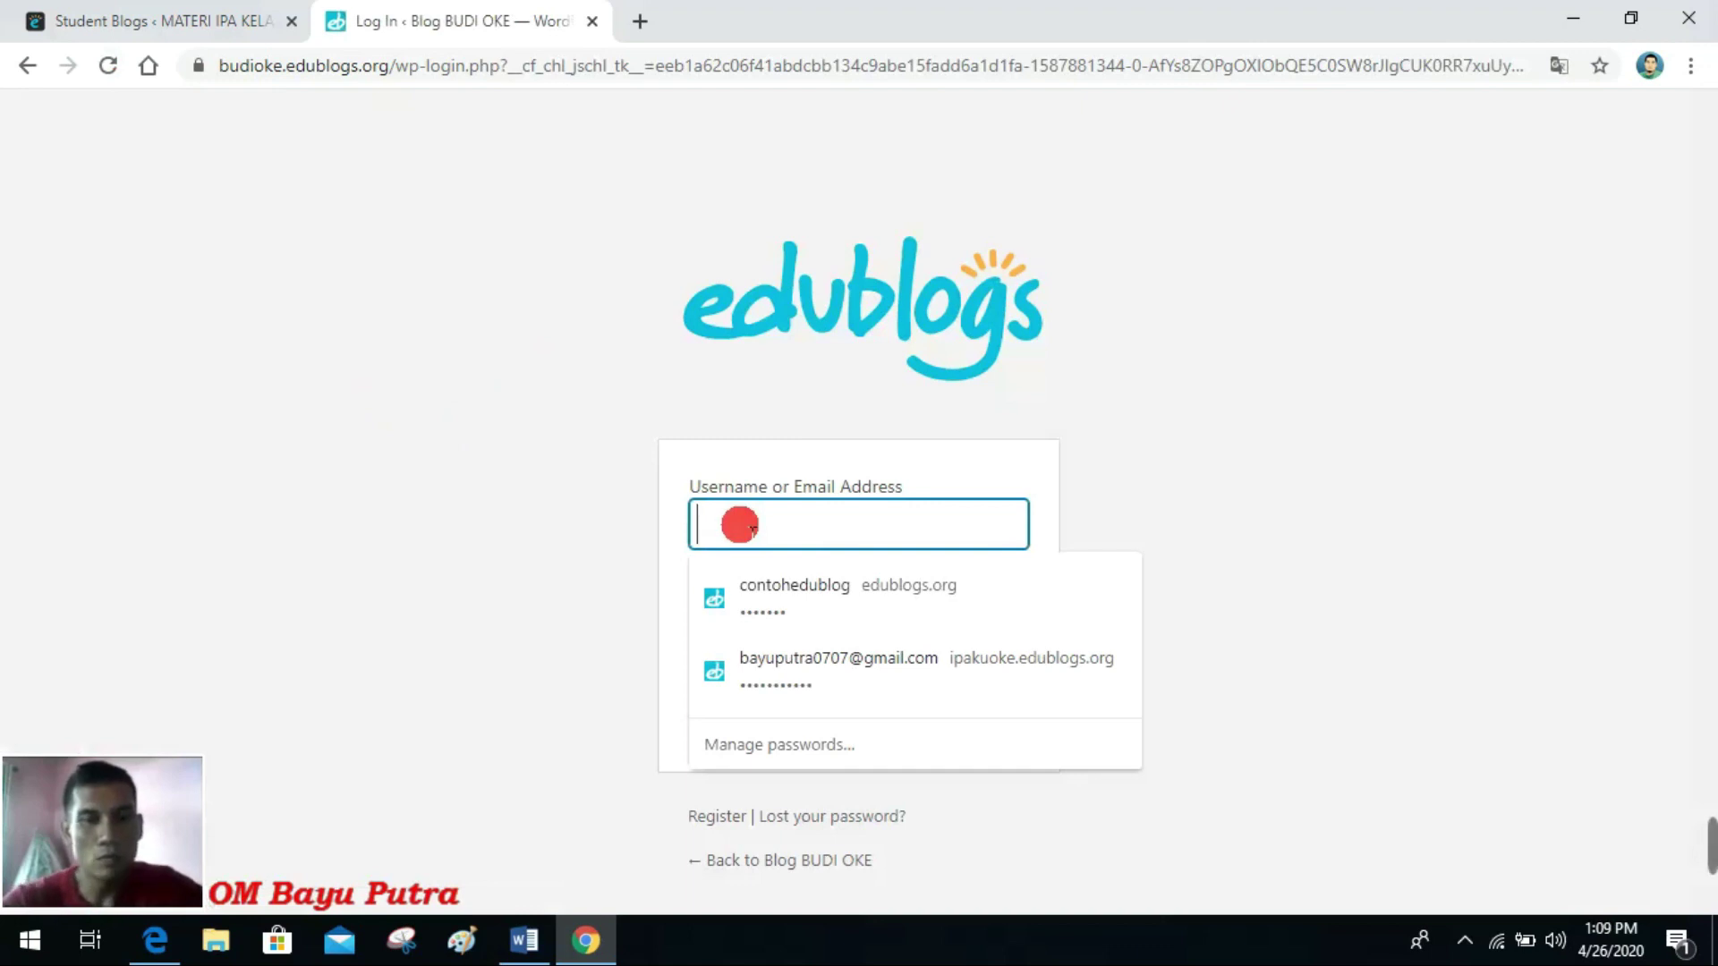
pyautogui.write('budioke')
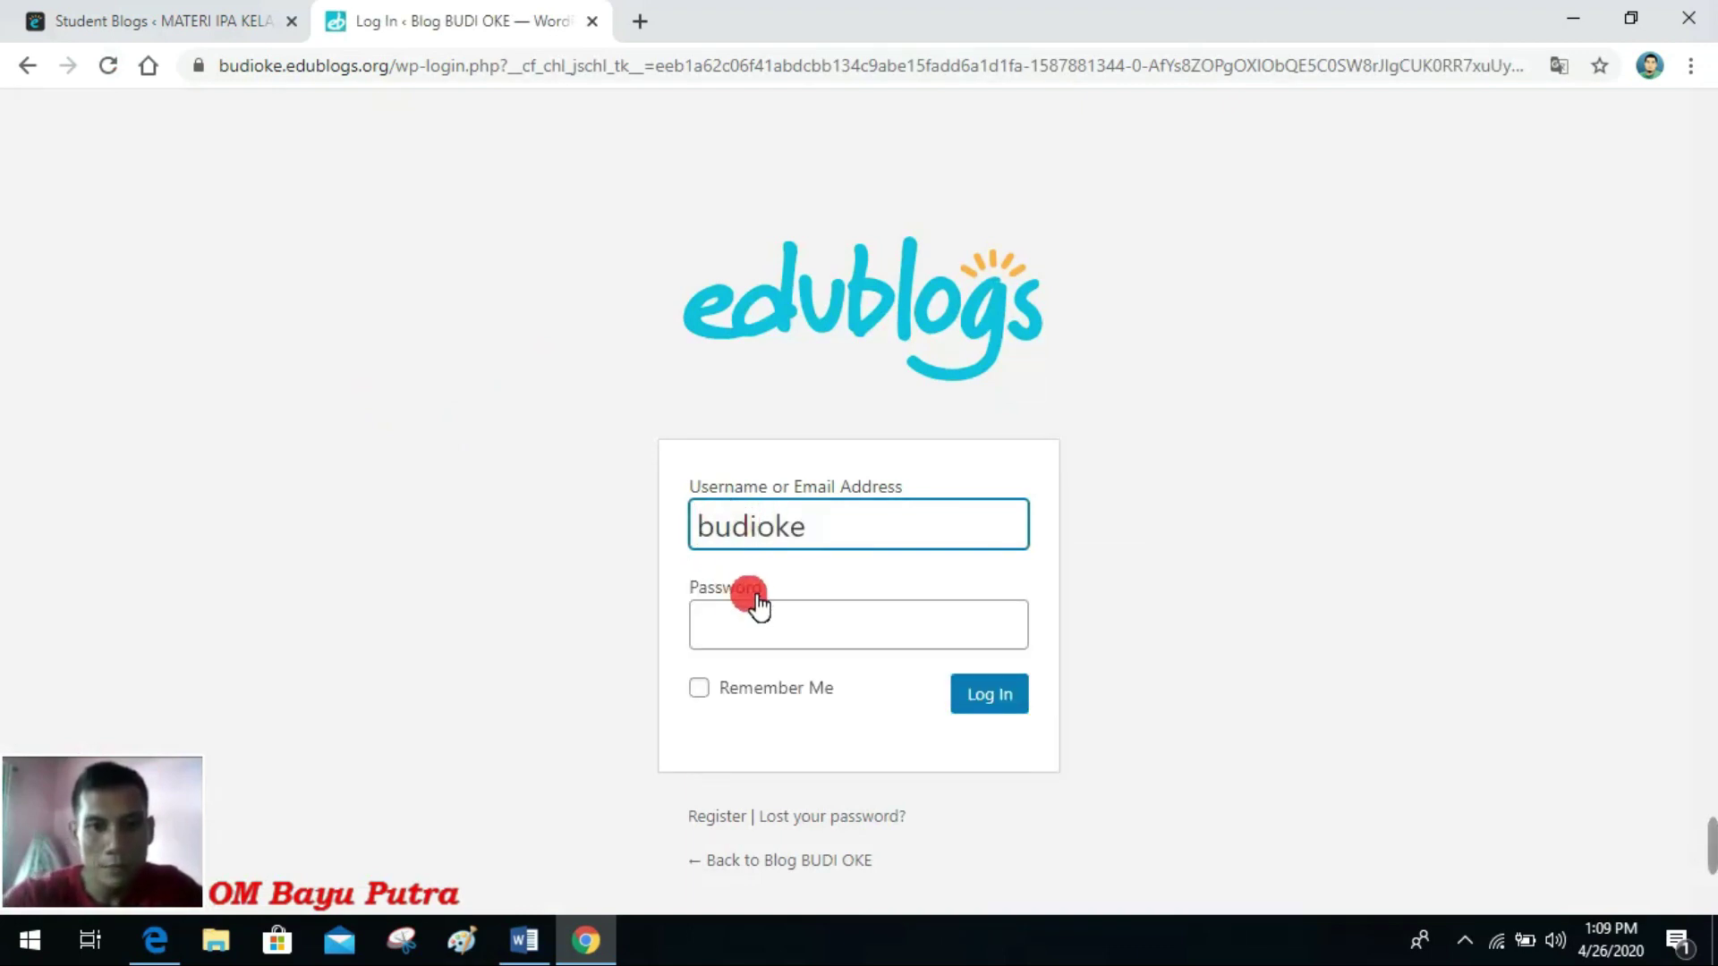
pyautogui.click(775, 635)
pyautogui.write('•••')
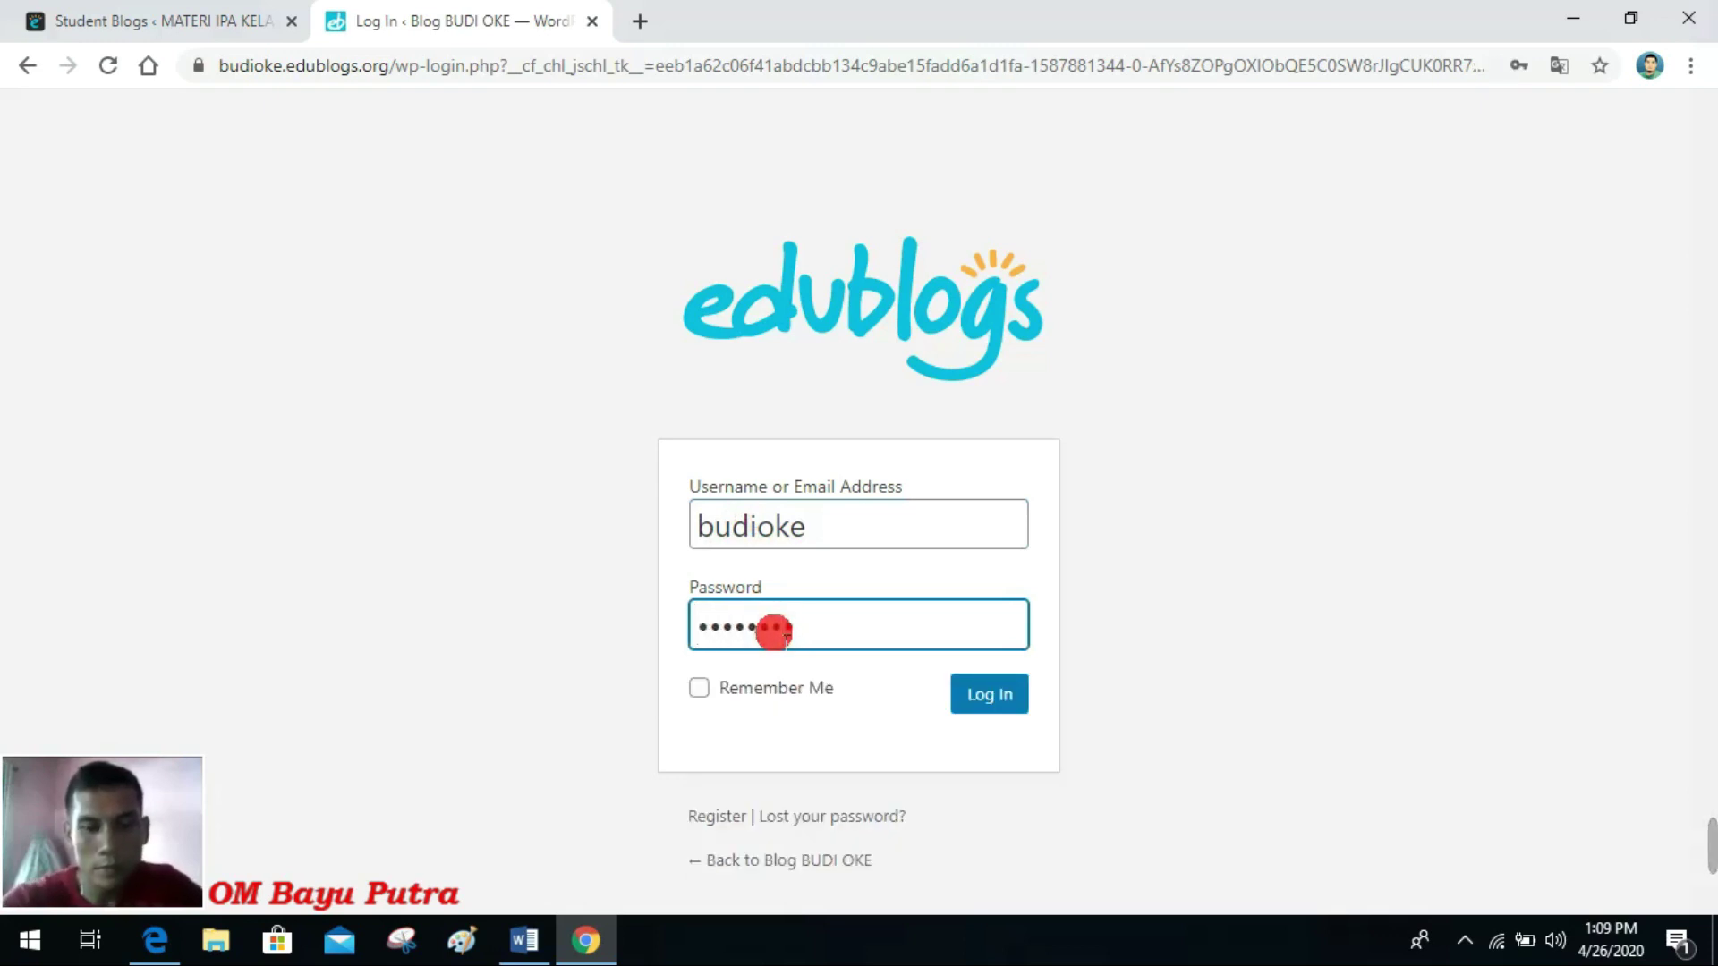
pyautogui.click(987, 703)
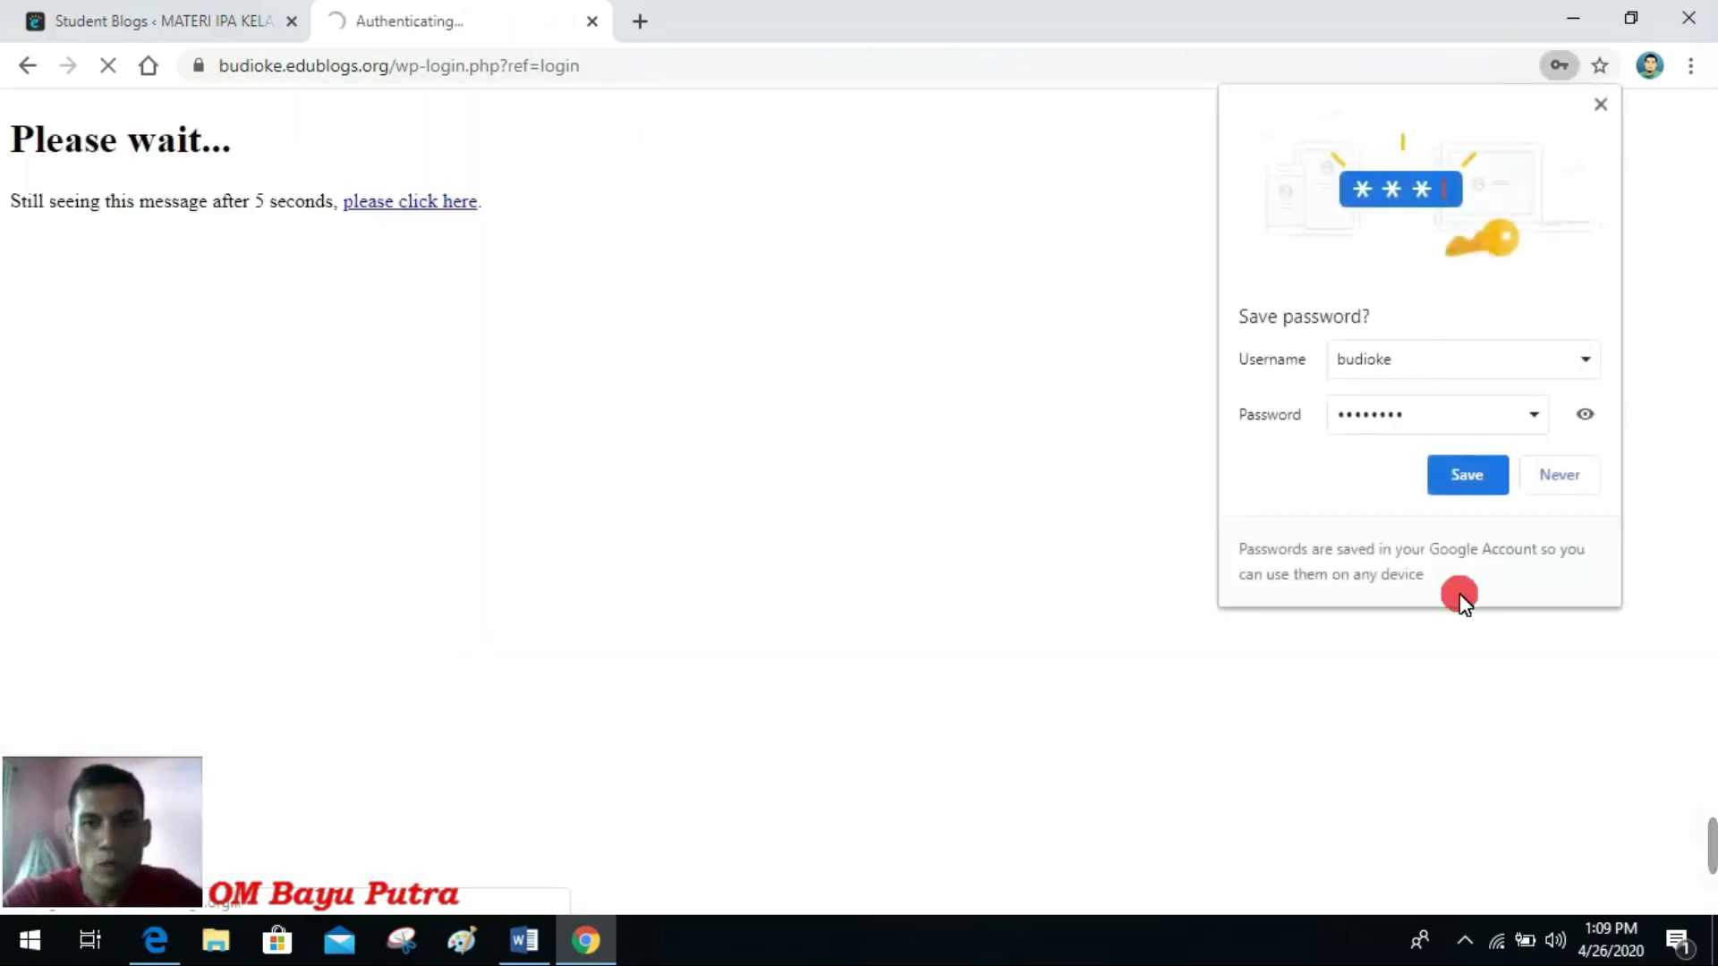
pyautogui.click(1573, 478)
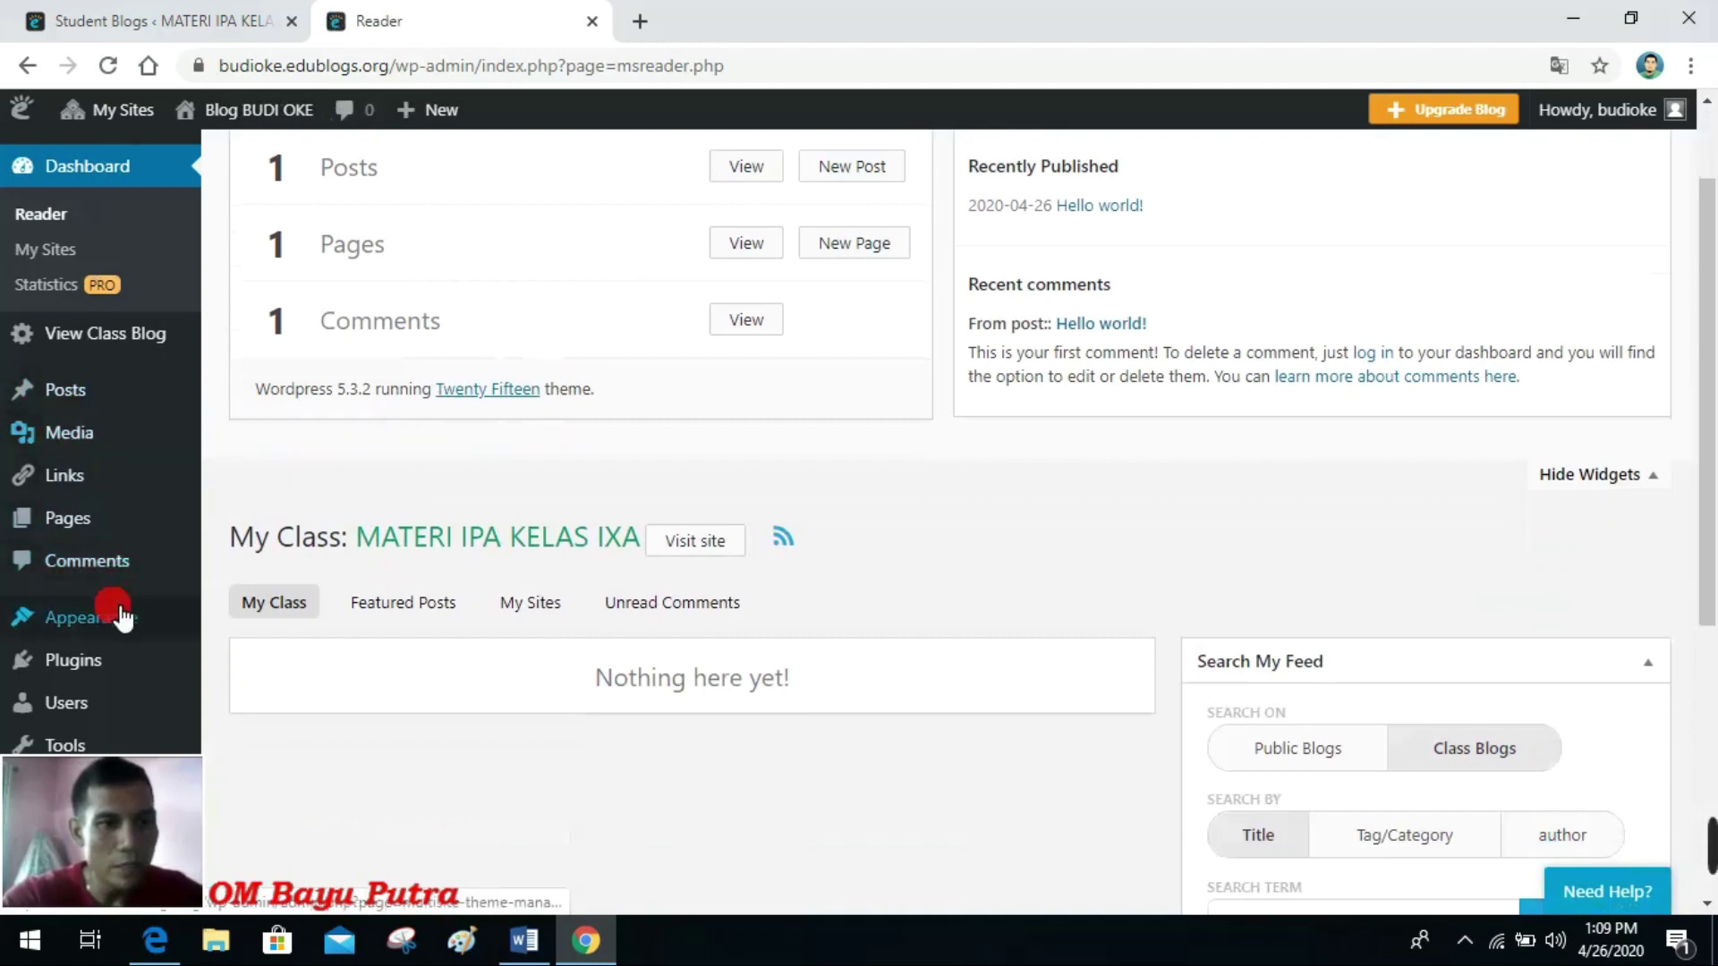
# Step: Open the Themes admin page of the student's blog
pyautogui.scroll(-3, 115, 604)
pyautogui.moveTo(116, 627)
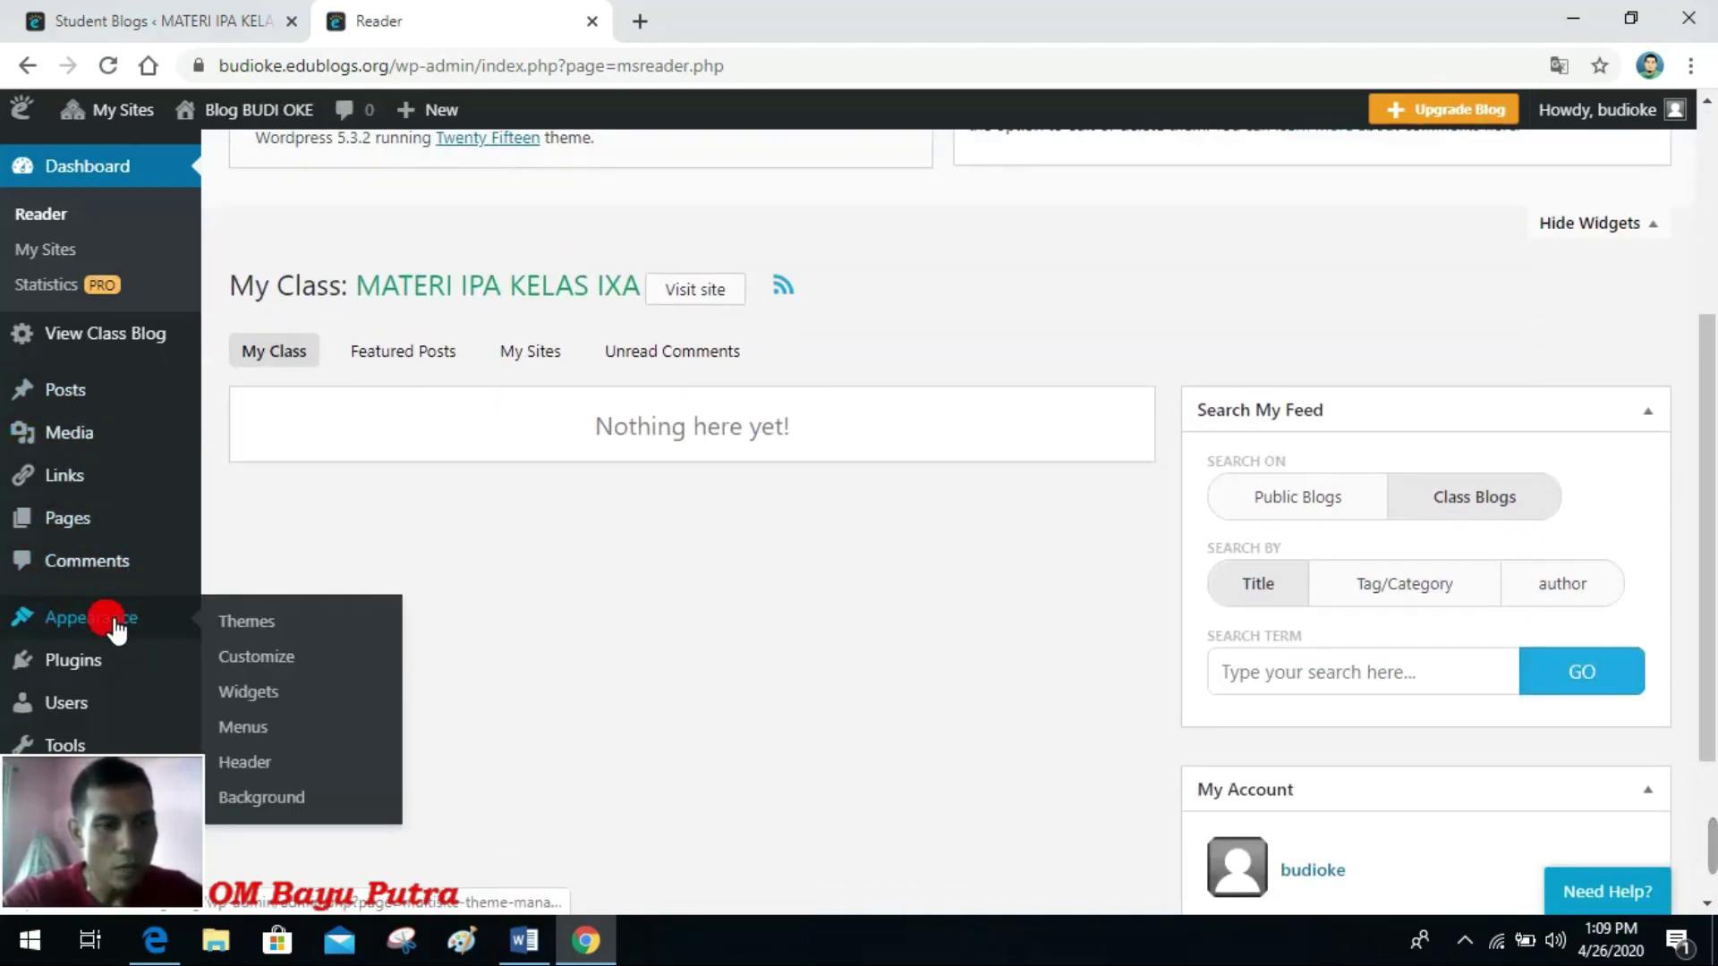
pyautogui.click(246, 622)
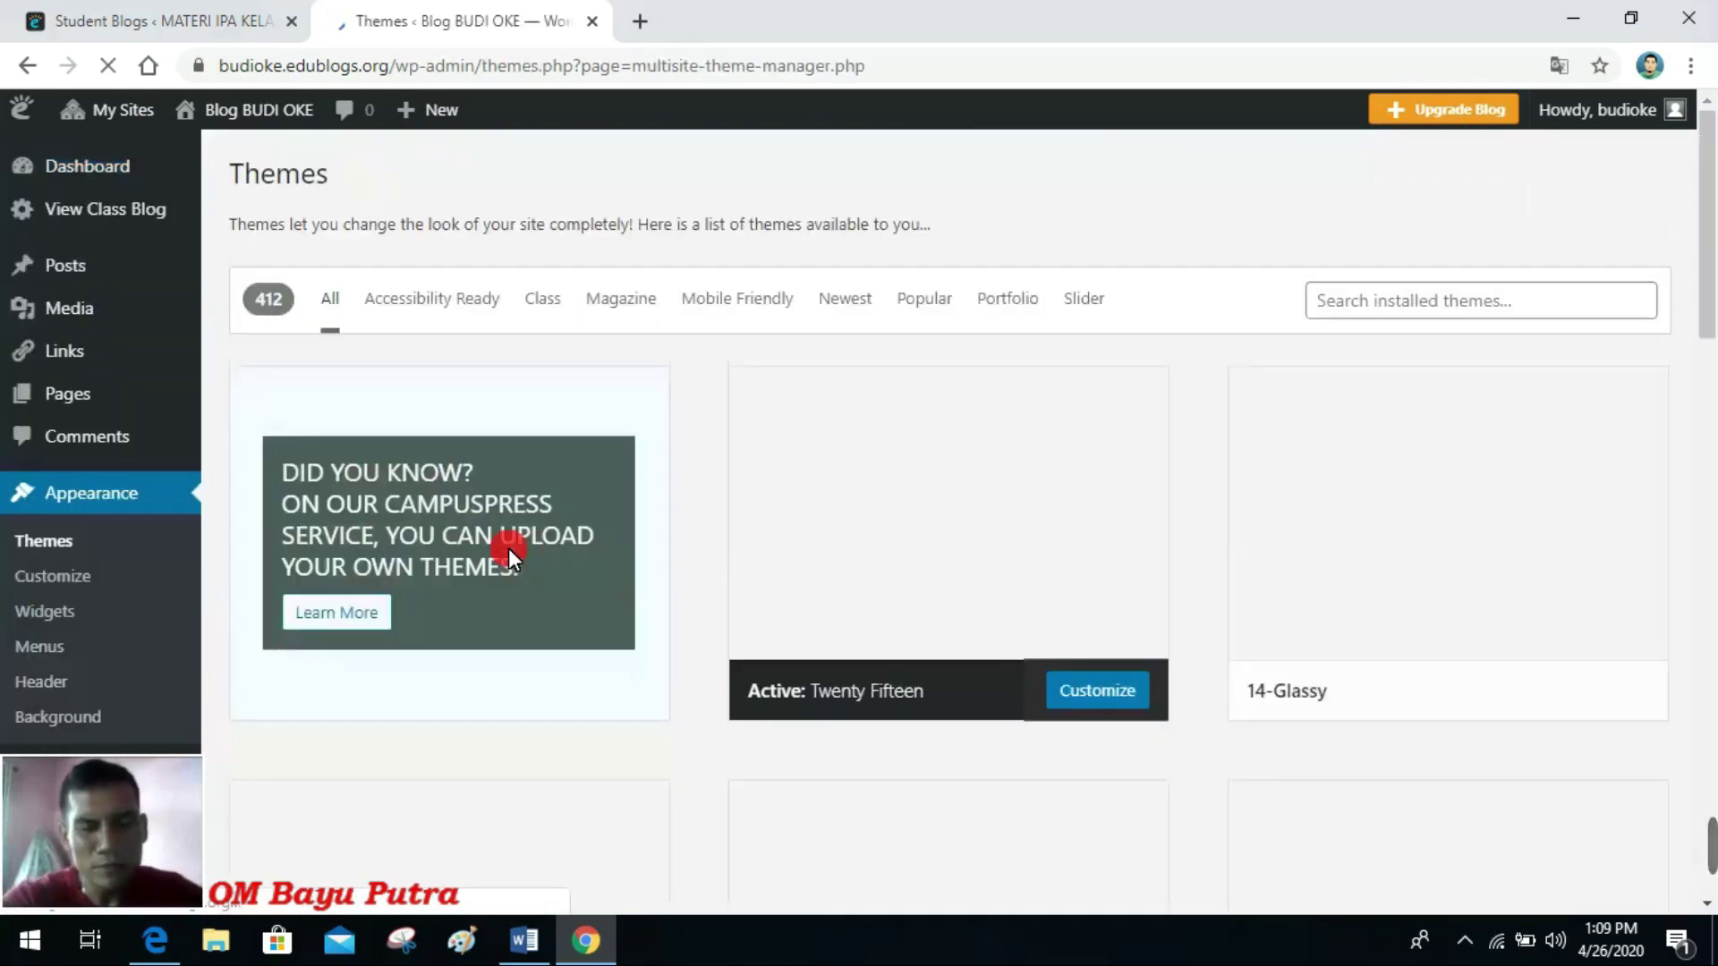
# Step: Activate the Accelerate theme for the student's blog
pyautogui.scroll(-1, 709, 537)
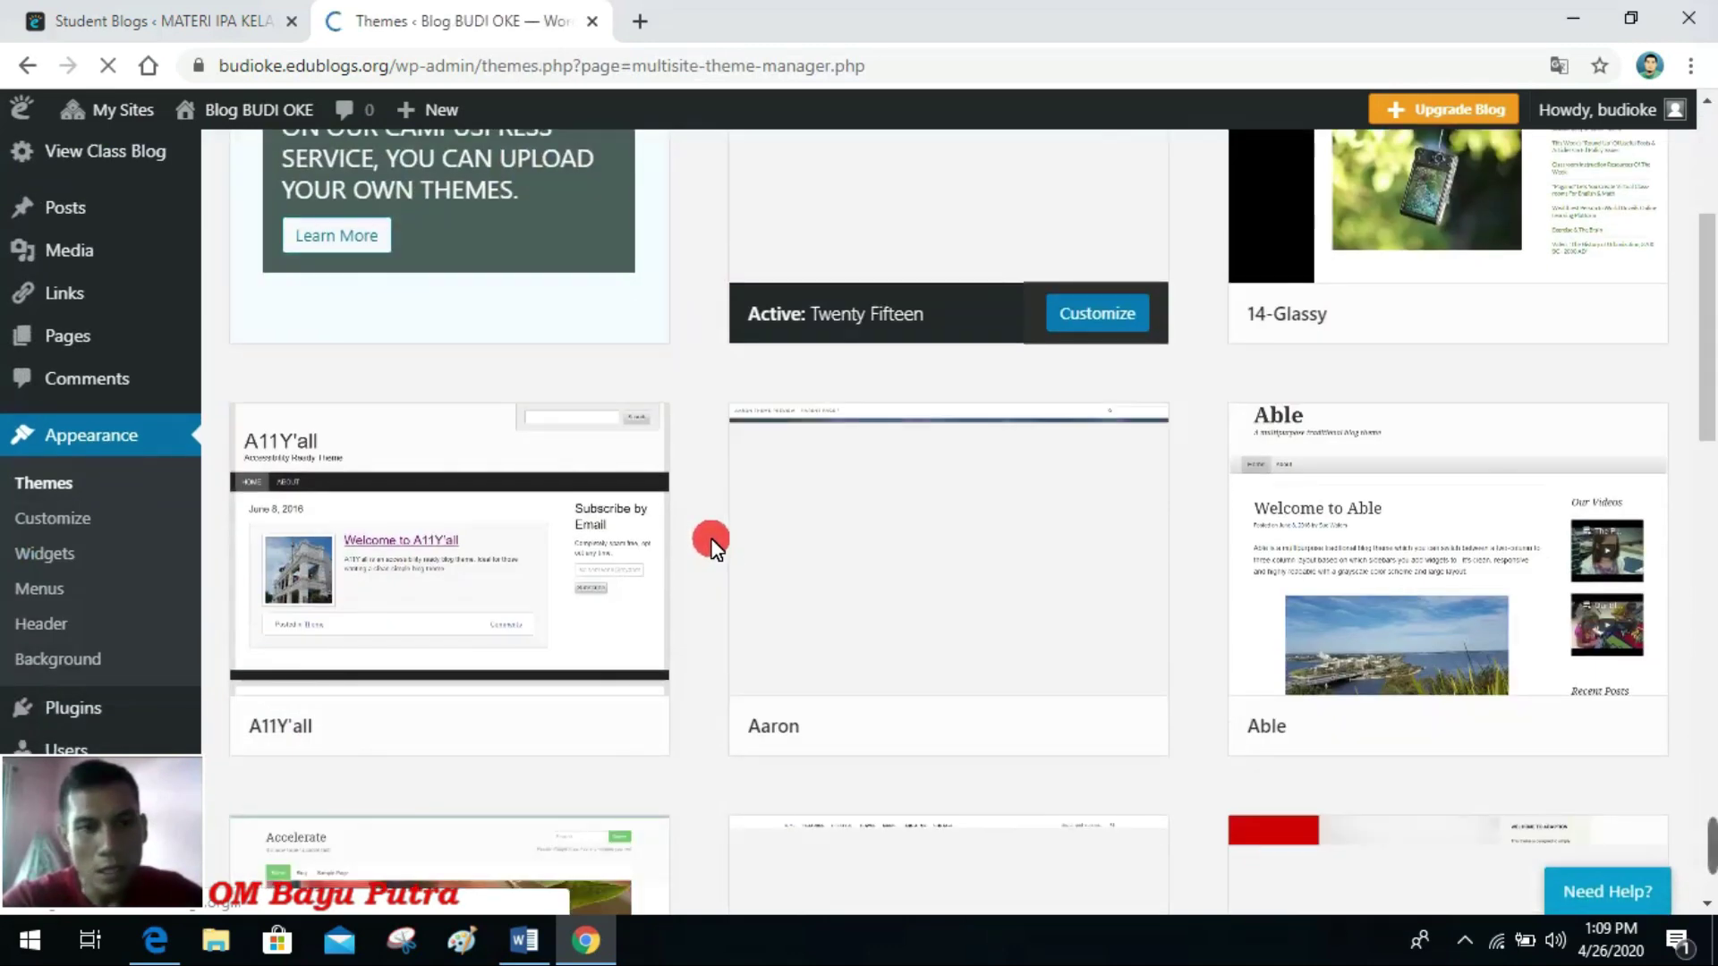
pyautogui.scroll(-3, 713, 546)
pyautogui.scroll(-3, 713, 546)
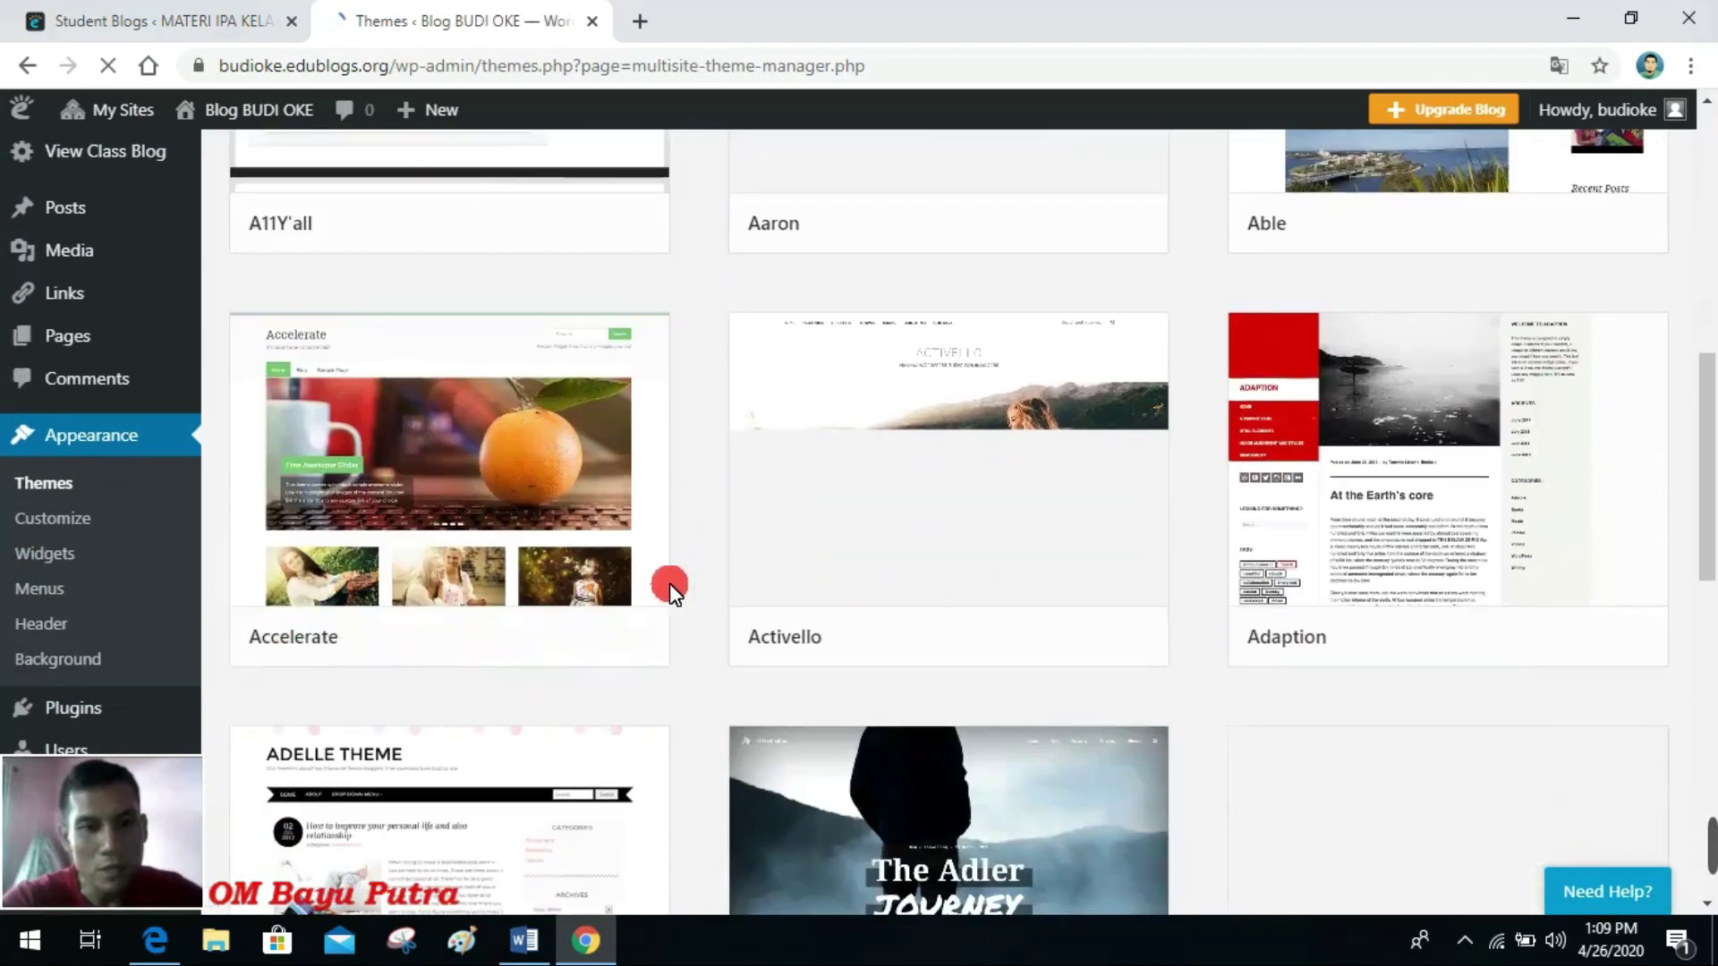
pyautogui.moveTo(460, 487)
pyautogui.click(519, 637)
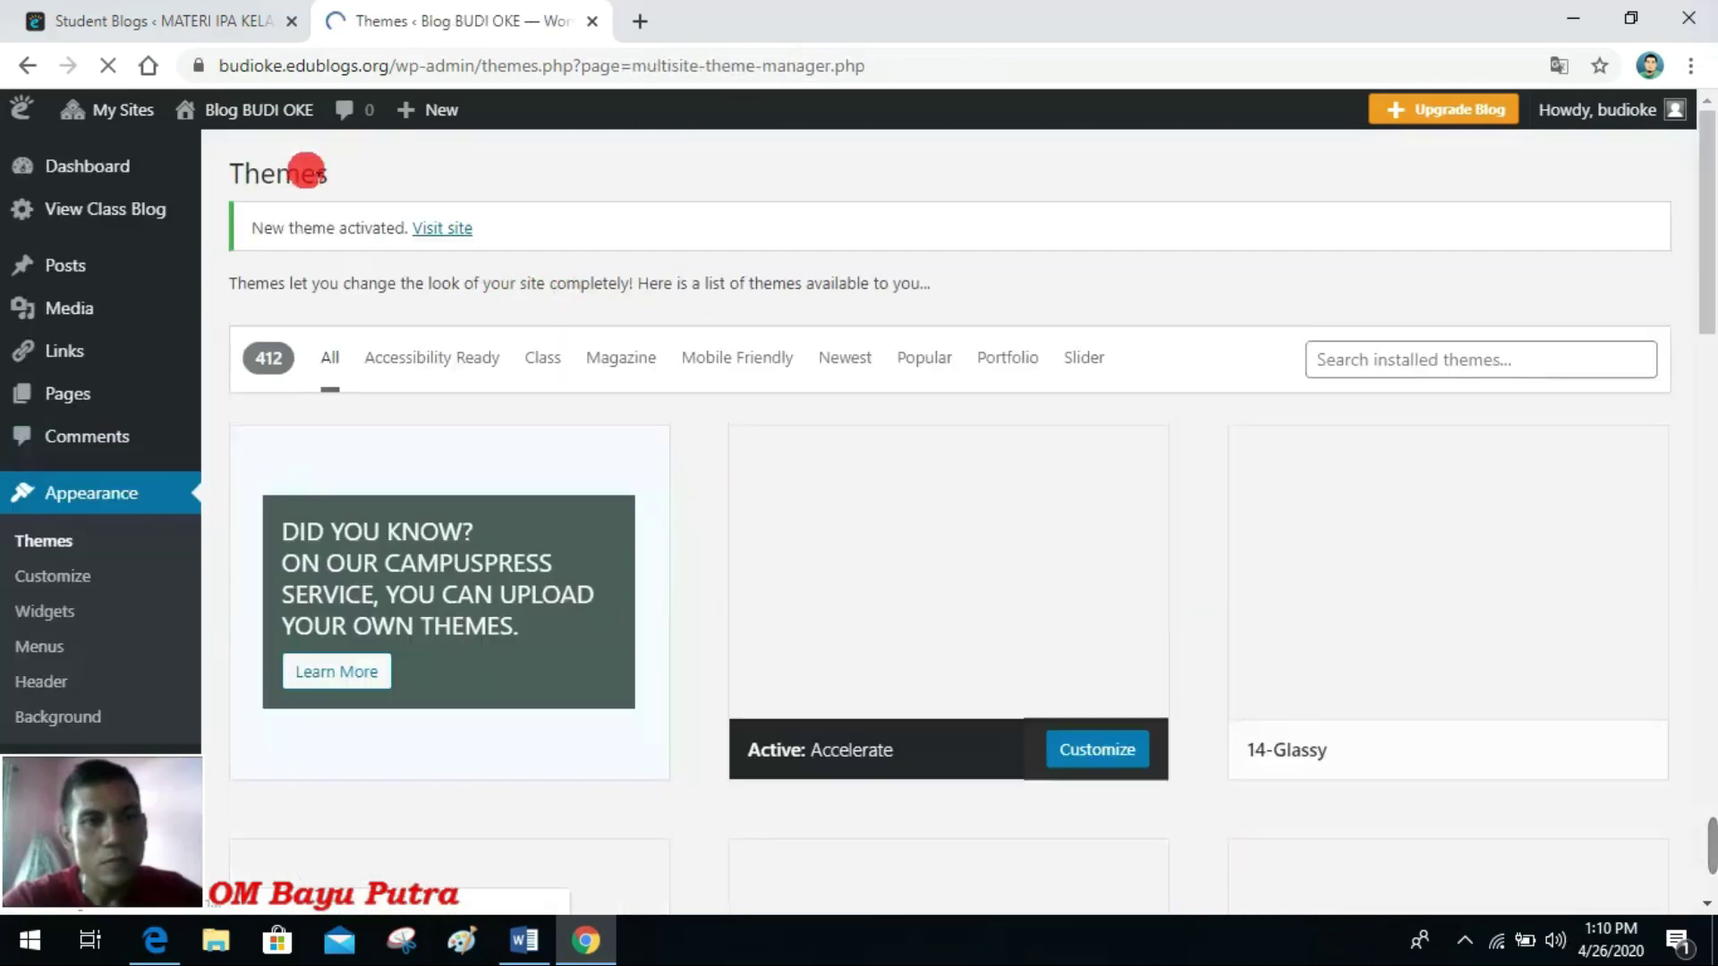
# Step: Open the student's blog site in a new browser tab and look over its front page with the Accelerate theme
pyautogui.rightClick(263, 110)
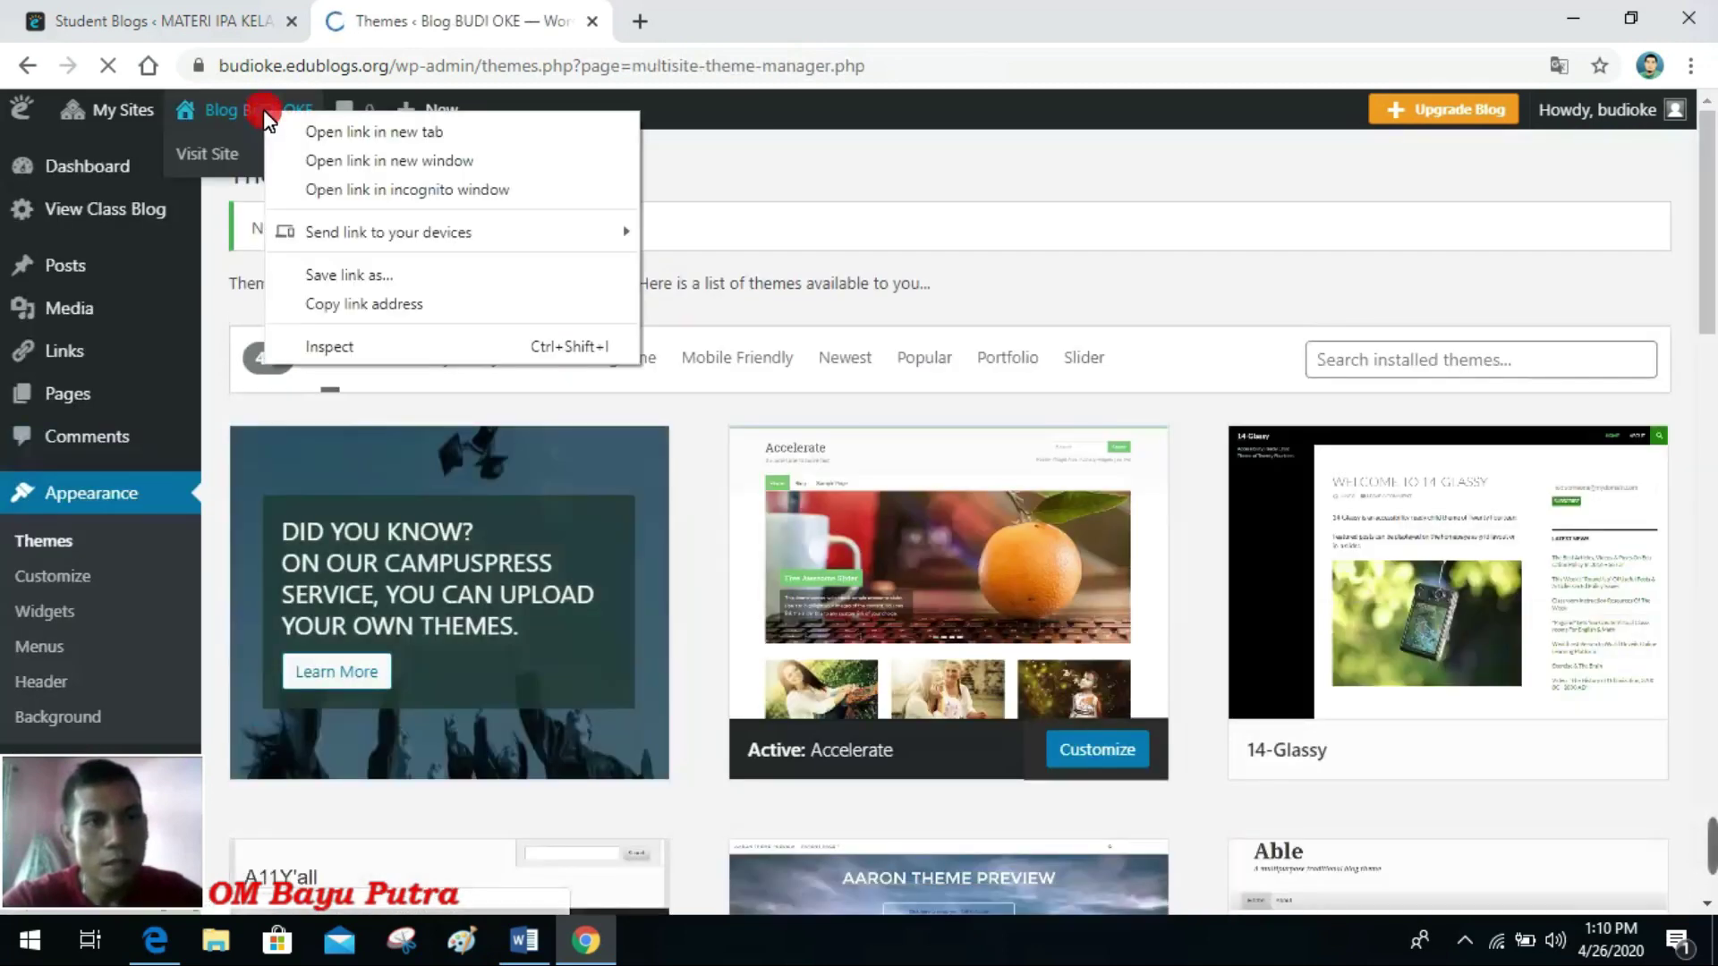
pyautogui.rightClick(213, 150)
pyautogui.click(269, 167)
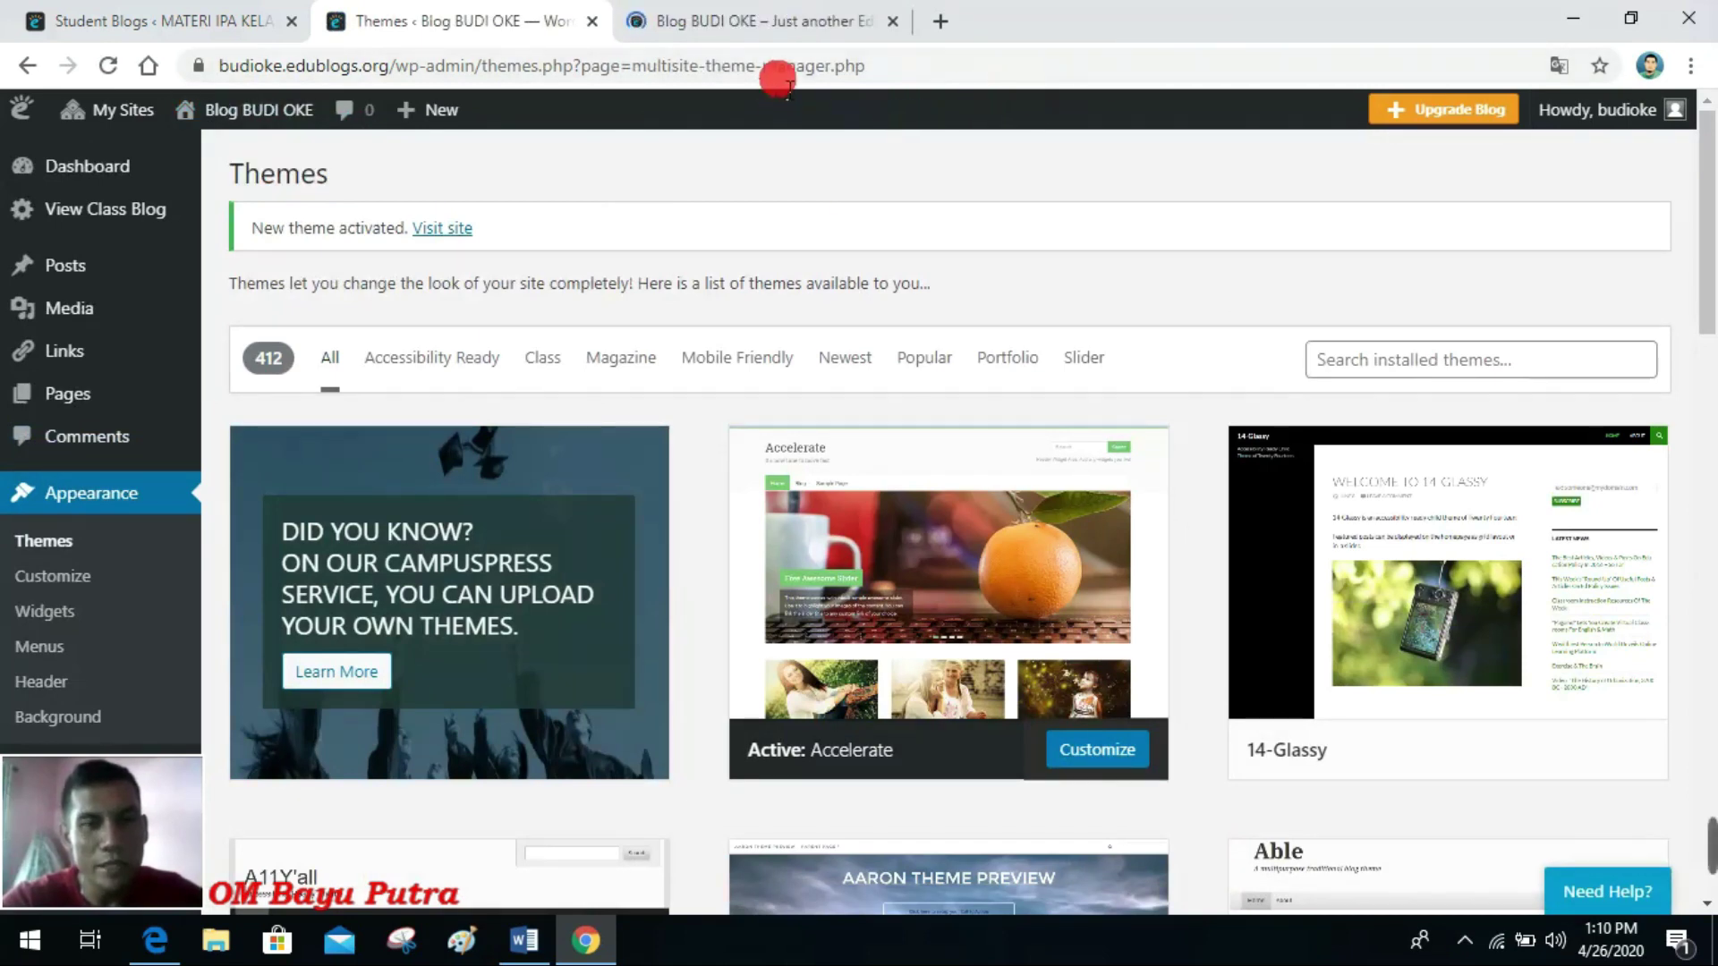
pyautogui.click(755, 20)
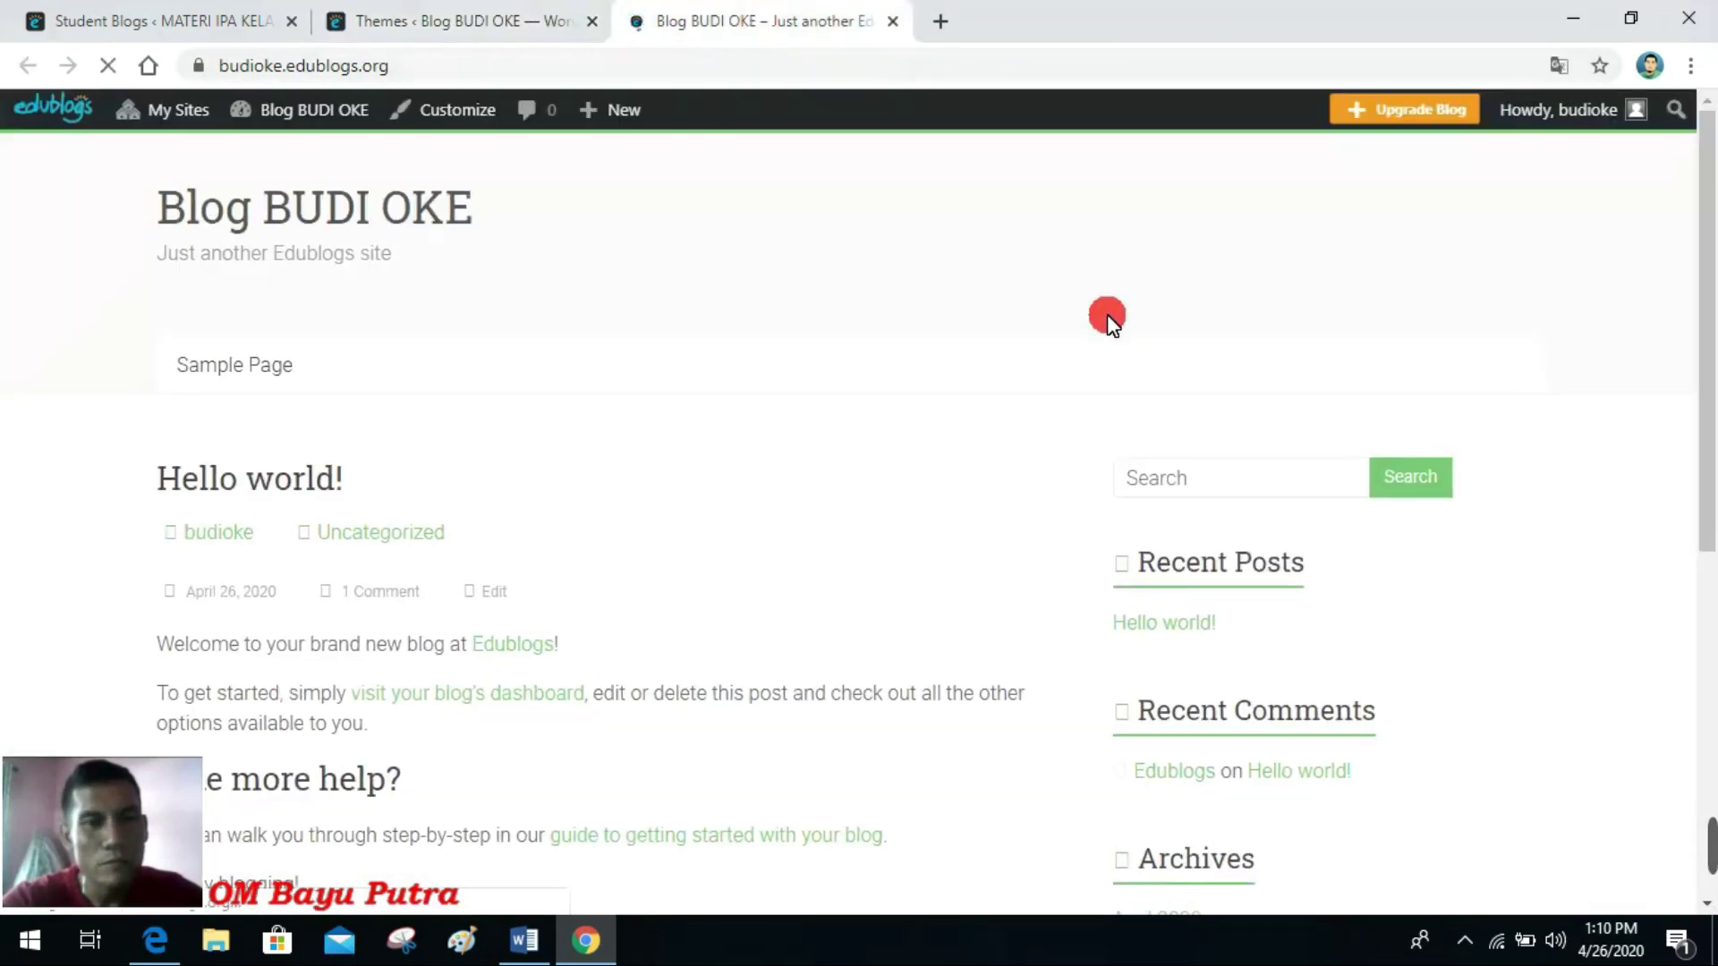
pyautogui.scroll(-7, 873, 421)
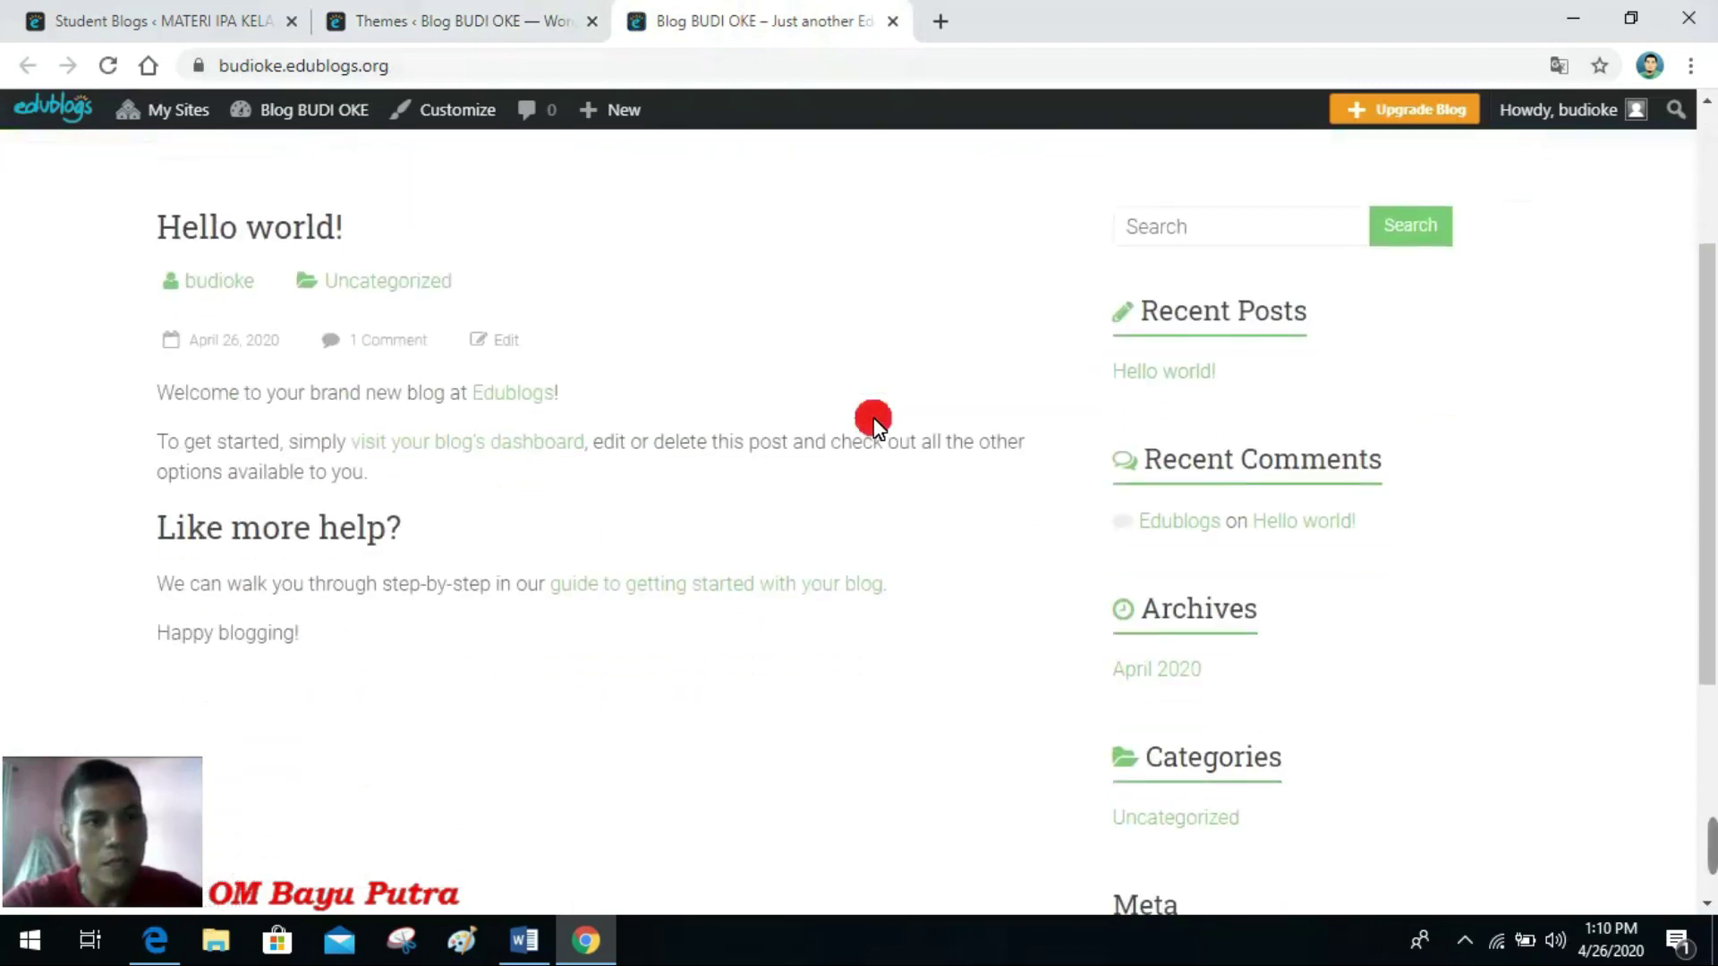
pyautogui.scroll(7, 874, 422)
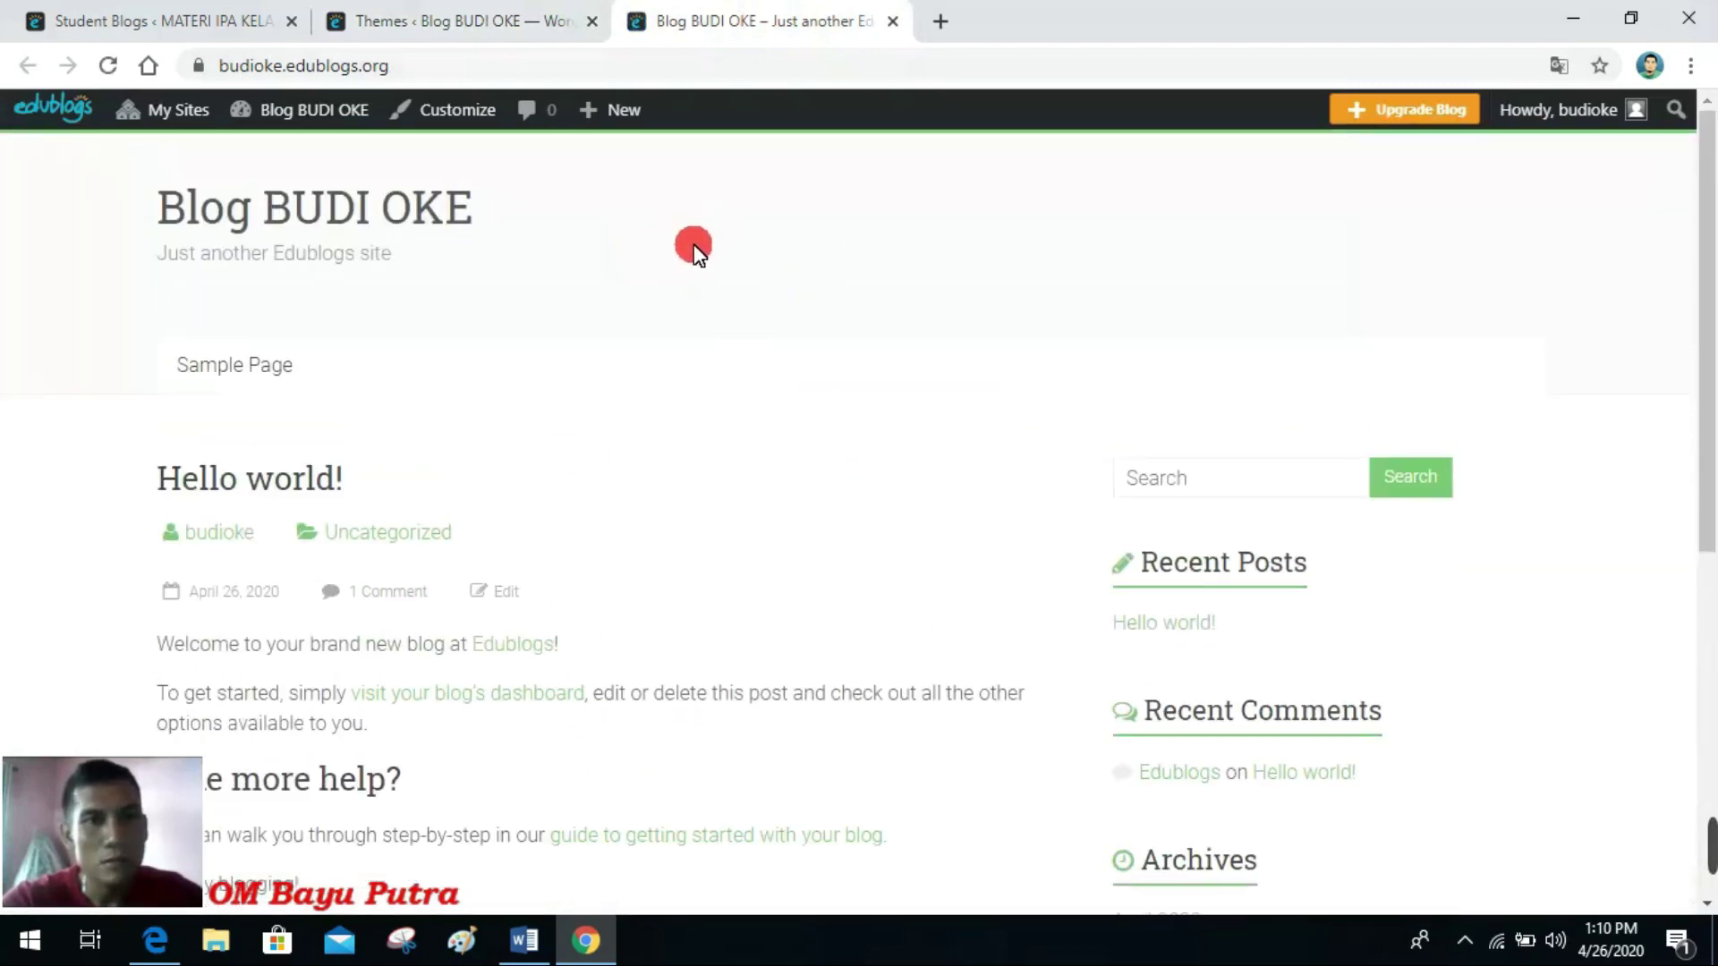
# Step: Return to the blog's Themes page, browse the available themes, and activate Aldehyde Green
pyautogui.click(461, 24)
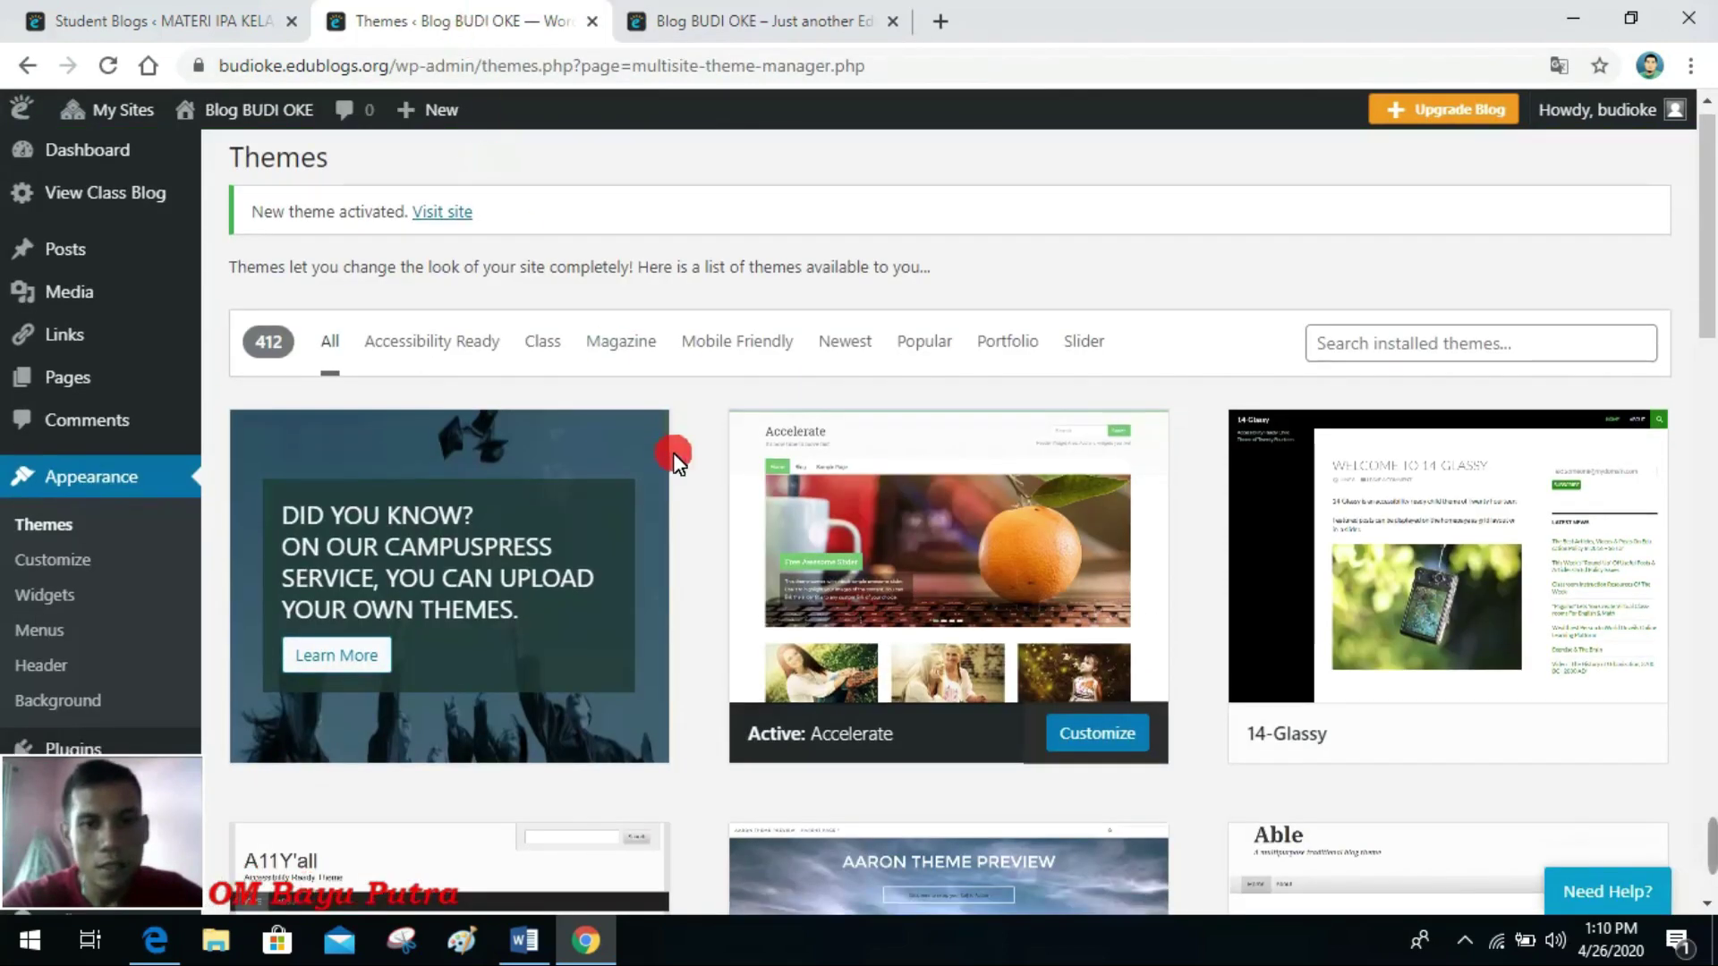
pyautogui.scroll(-7, 671, 453)
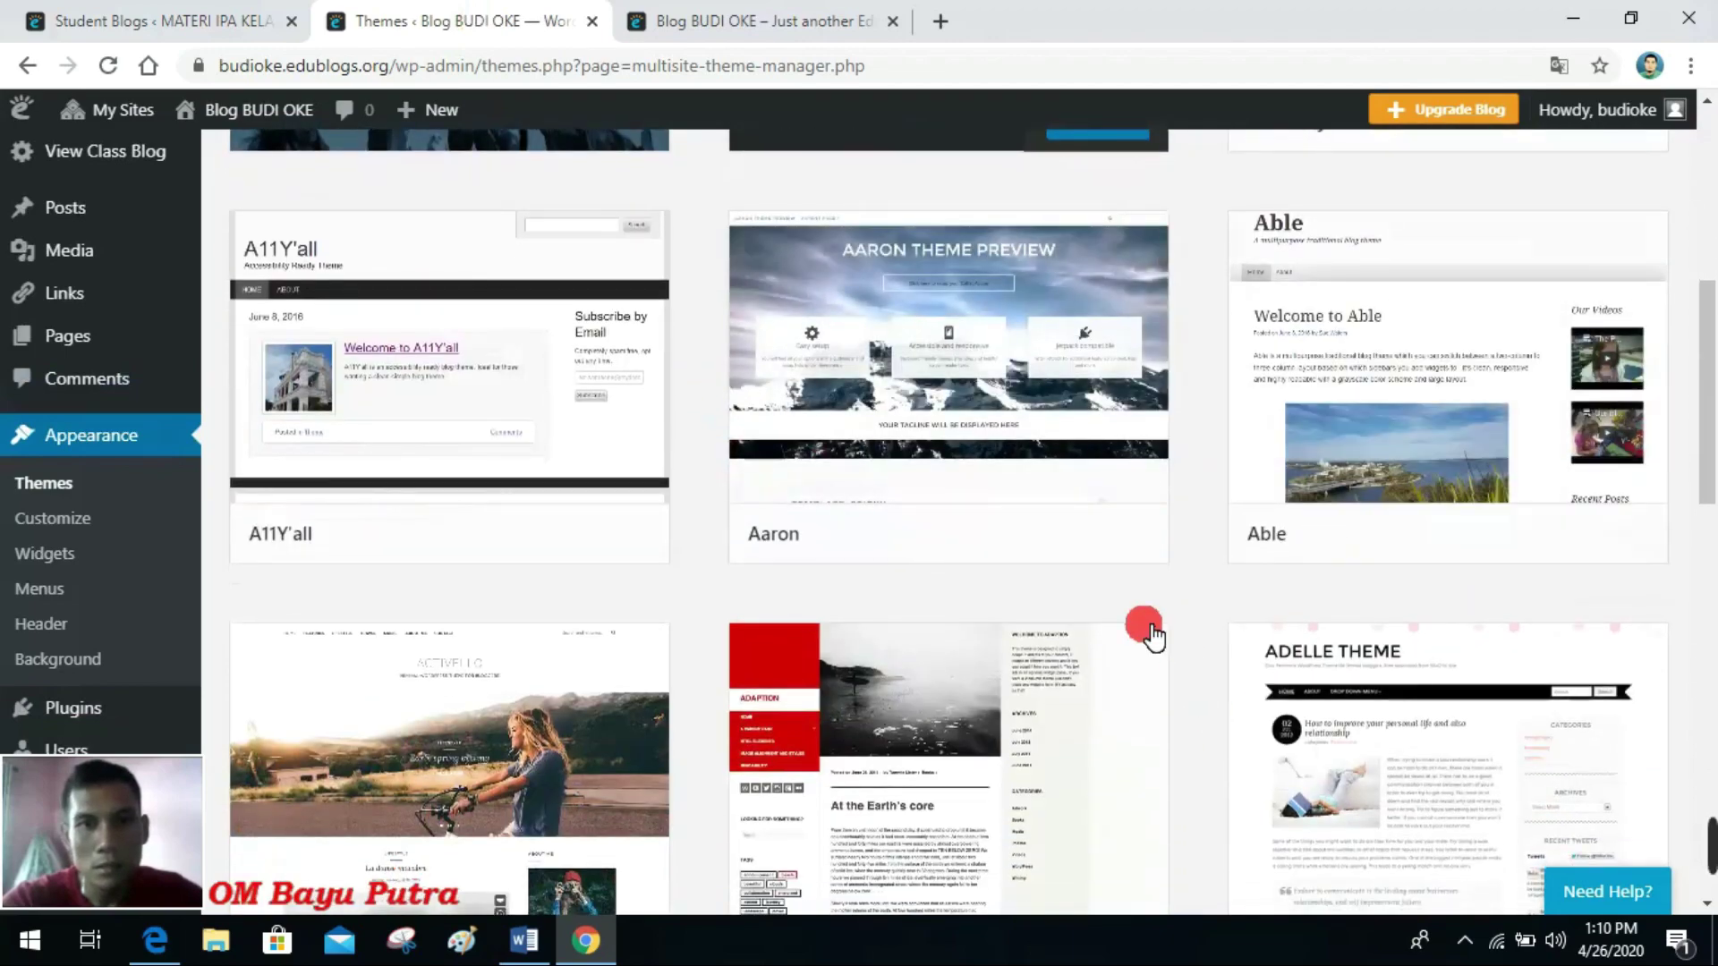
pyautogui.scroll(-7, 1043, 525)
pyautogui.scroll(4, 1047, 523)
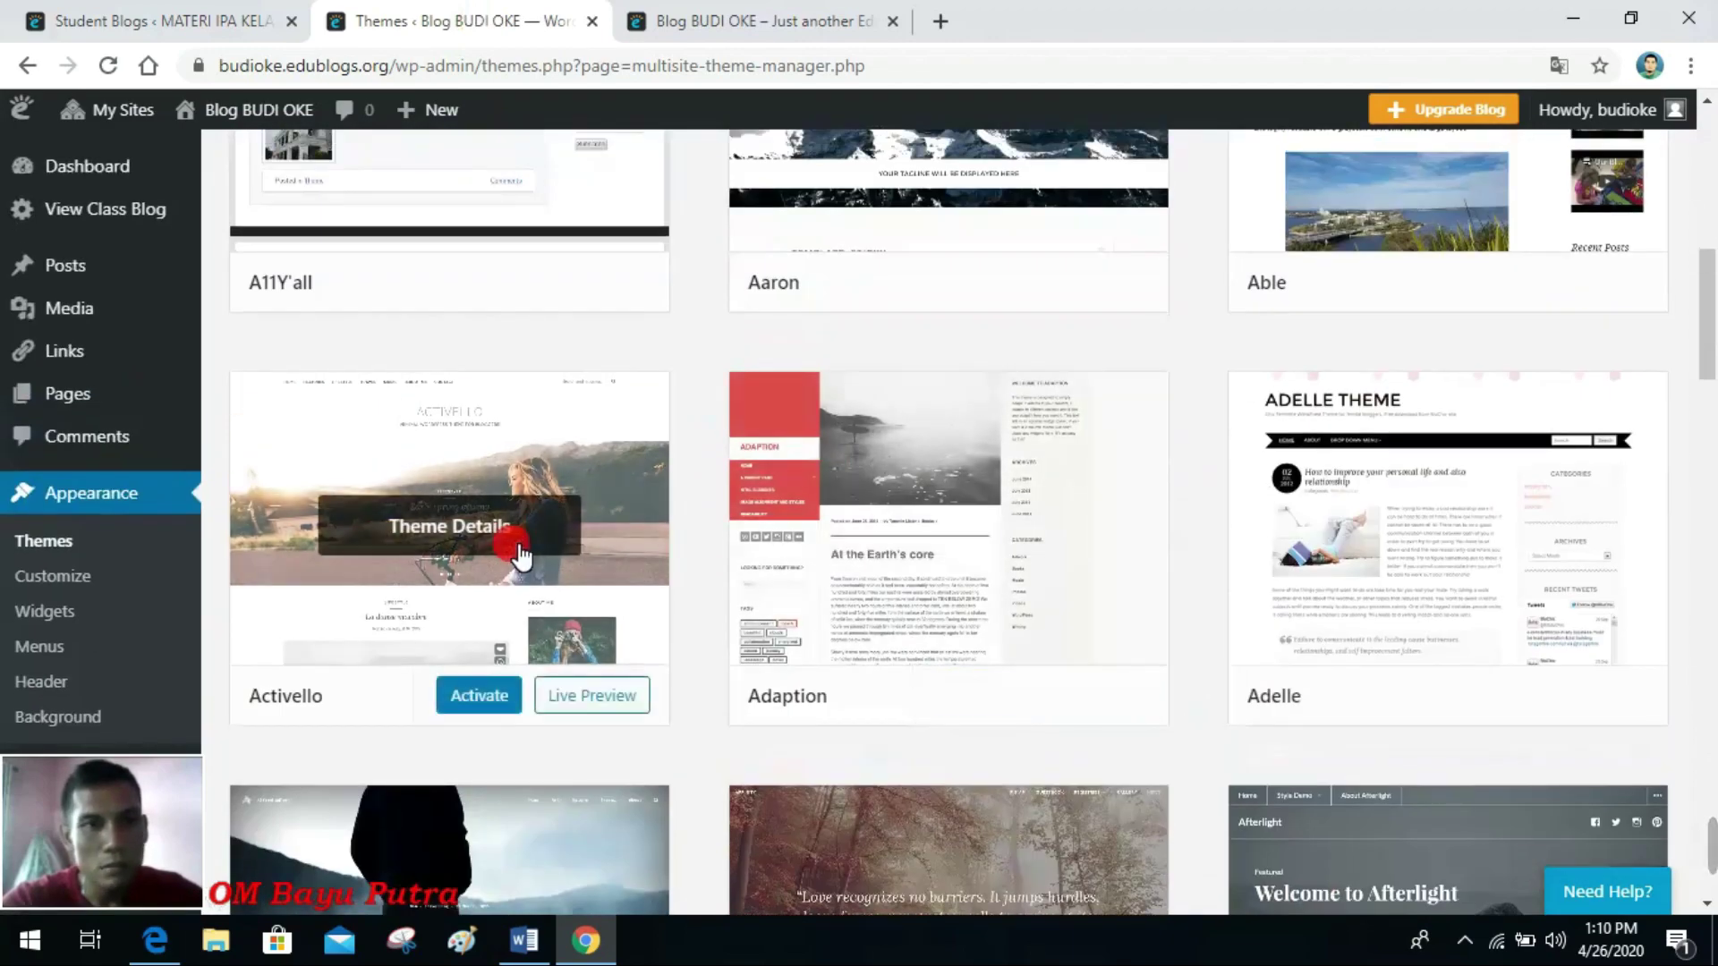
pyautogui.scroll(-6, 519, 541)
pyautogui.scroll(-3, 956, 577)
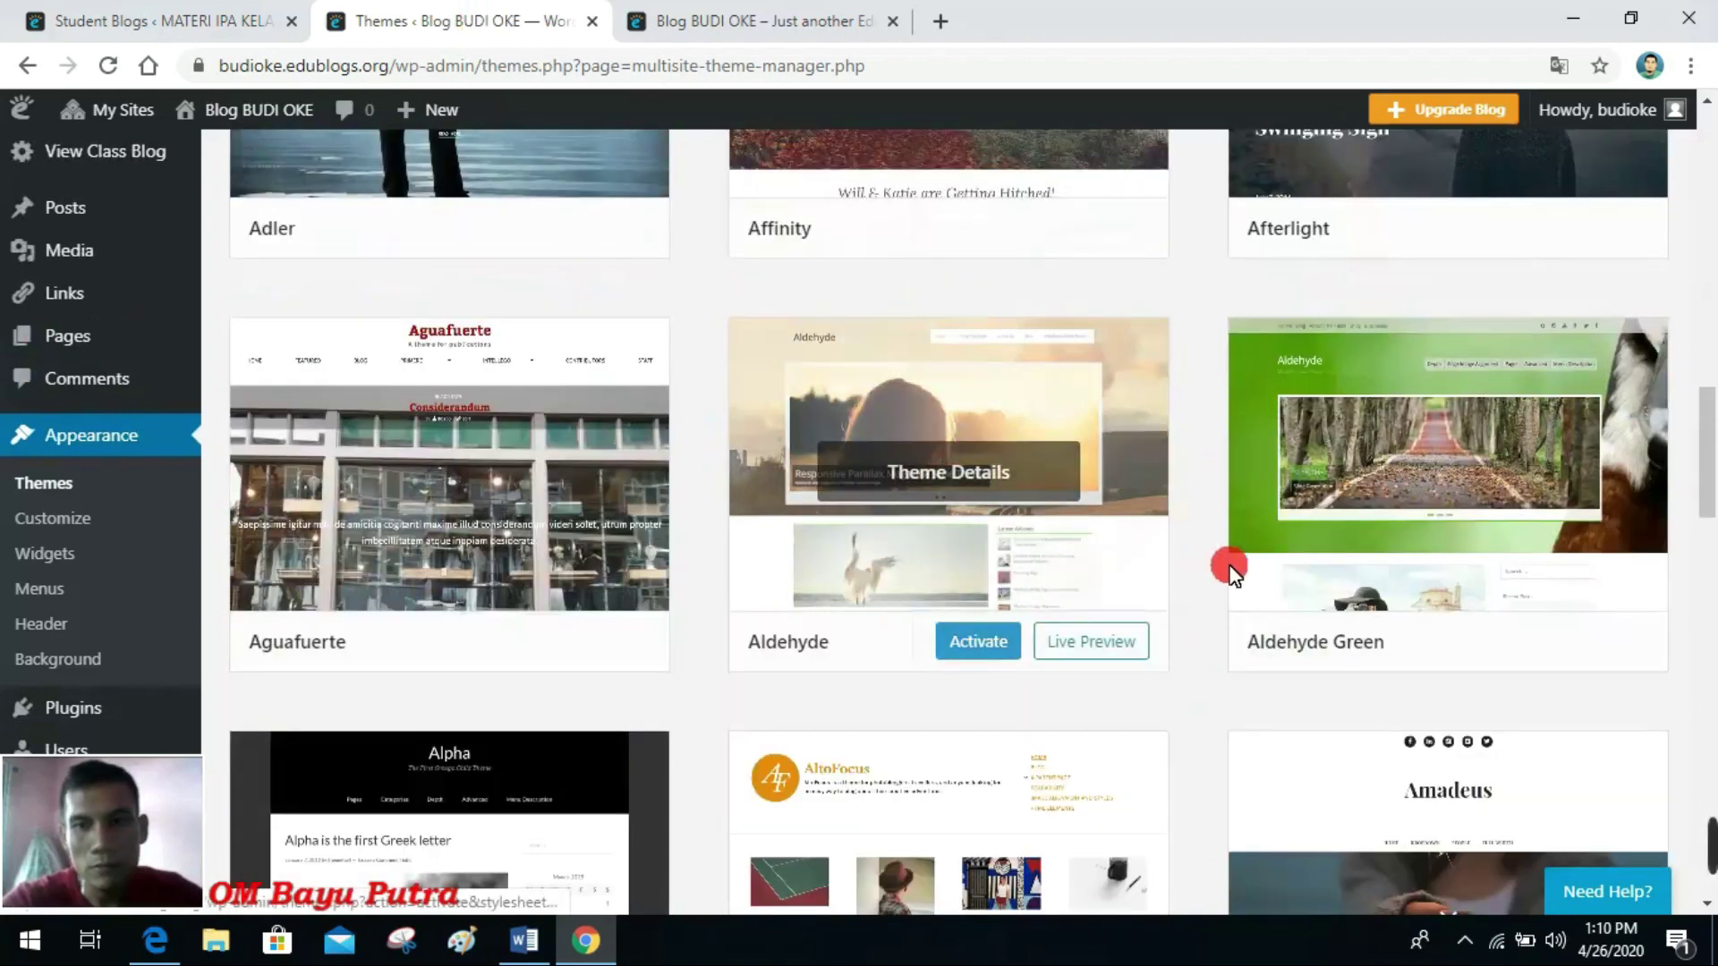
pyautogui.click(1488, 642)
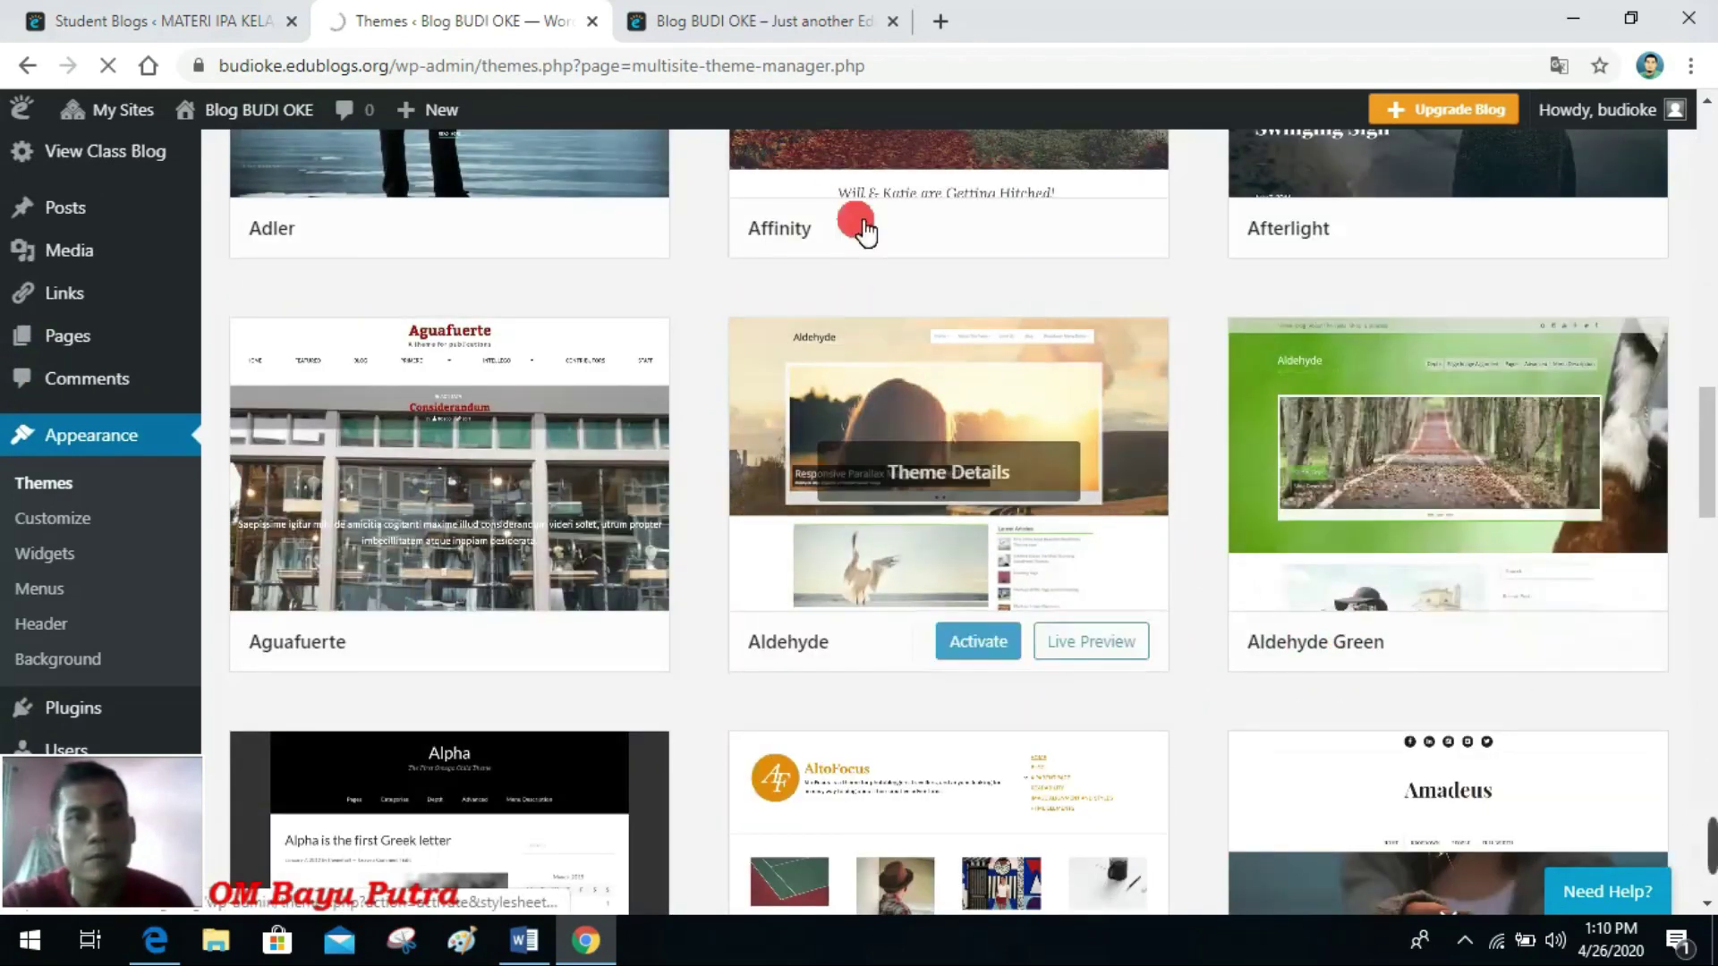
# Step: Close the outdated blog tab, reopen the blog site in a new tab, and examine its new look and the student's list of sites
pyautogui.click(813, 20)
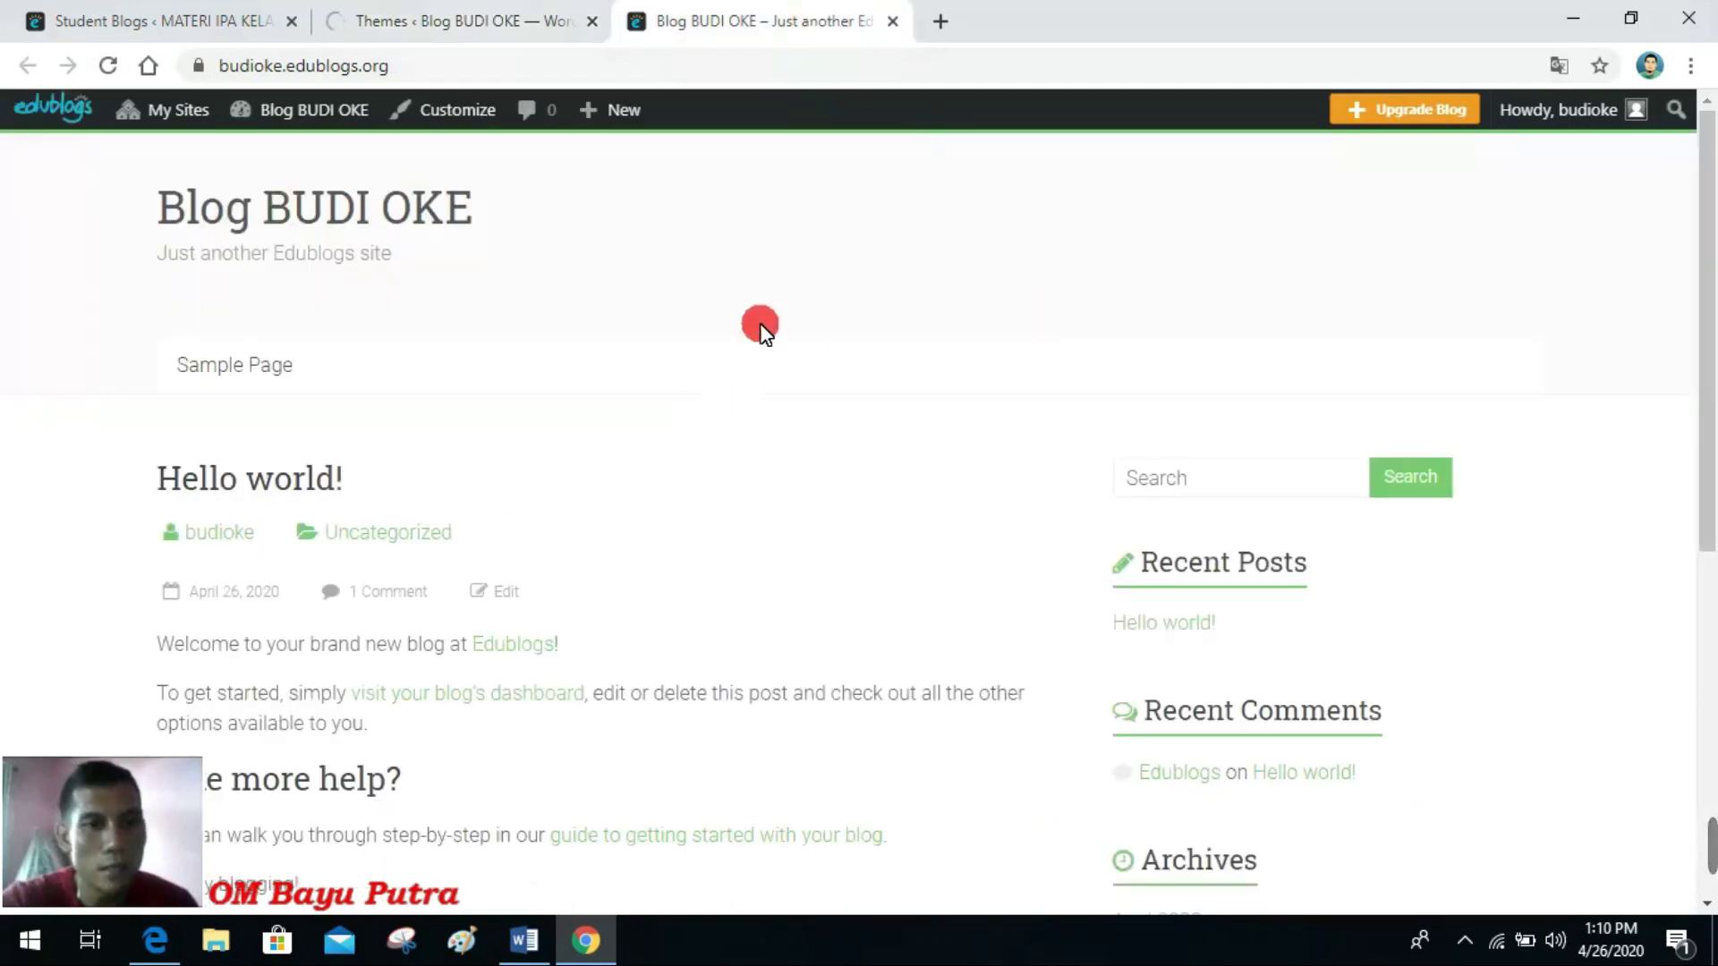
pyautogui.click(891, 21)
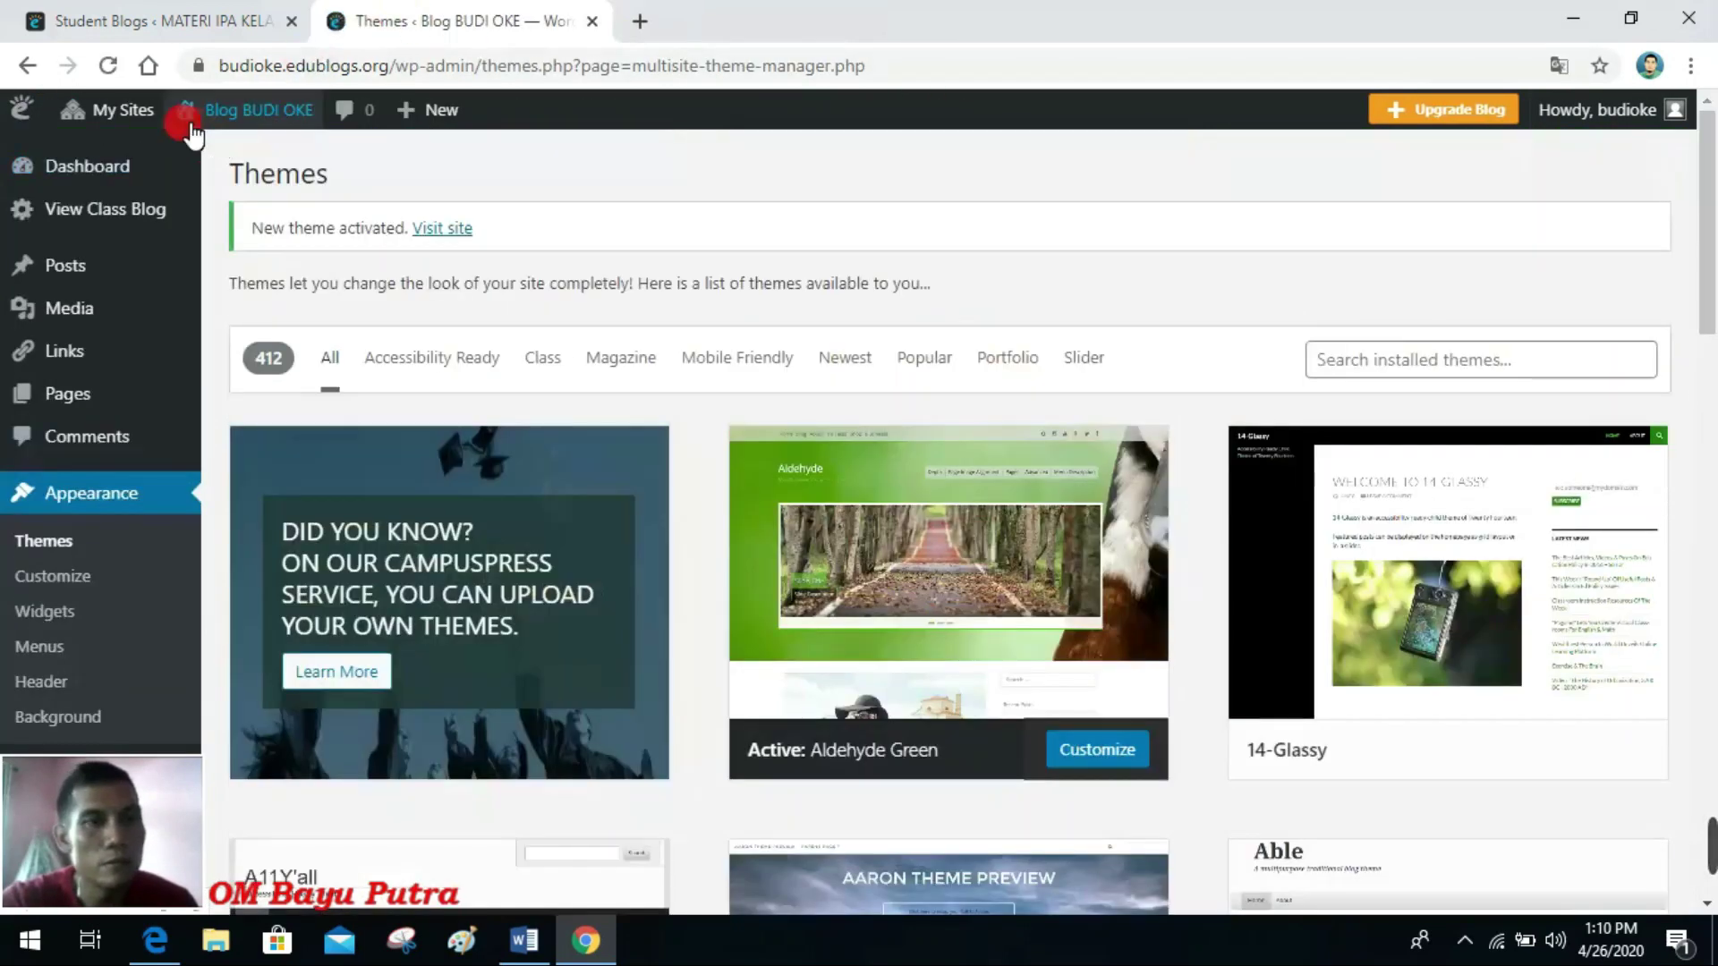
pyautogui.moveTo(281, 122)
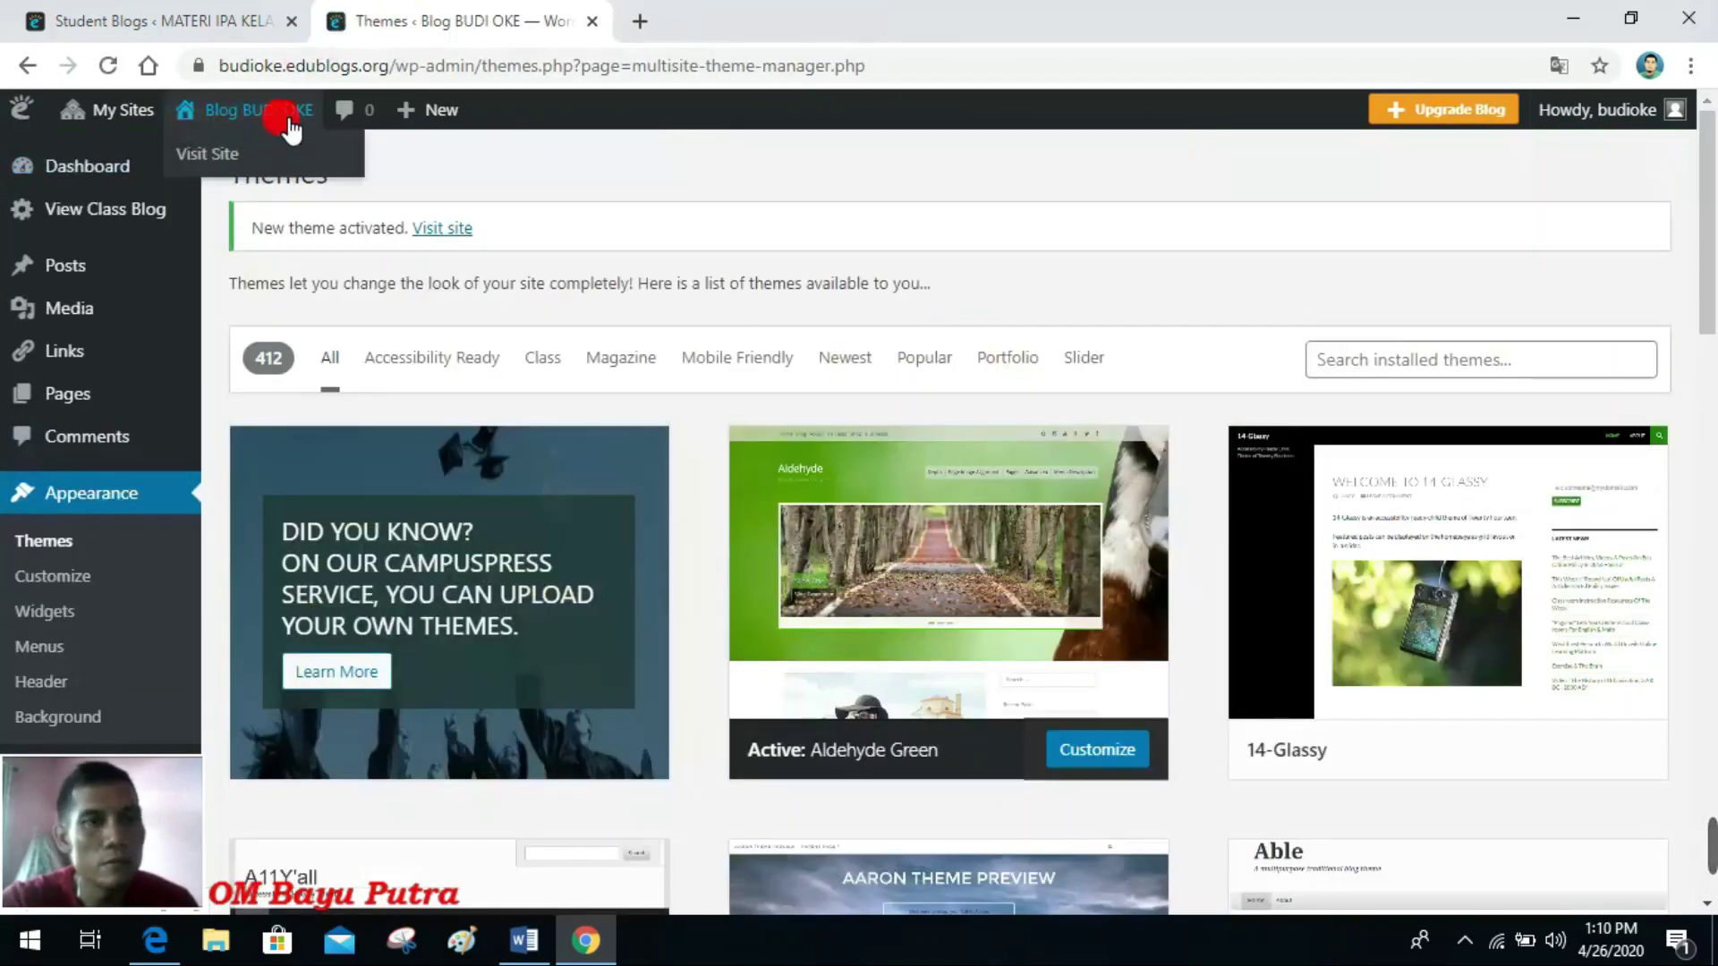
pyautogui.rightClick(194, 150)
pyautogui.click(257, 171)
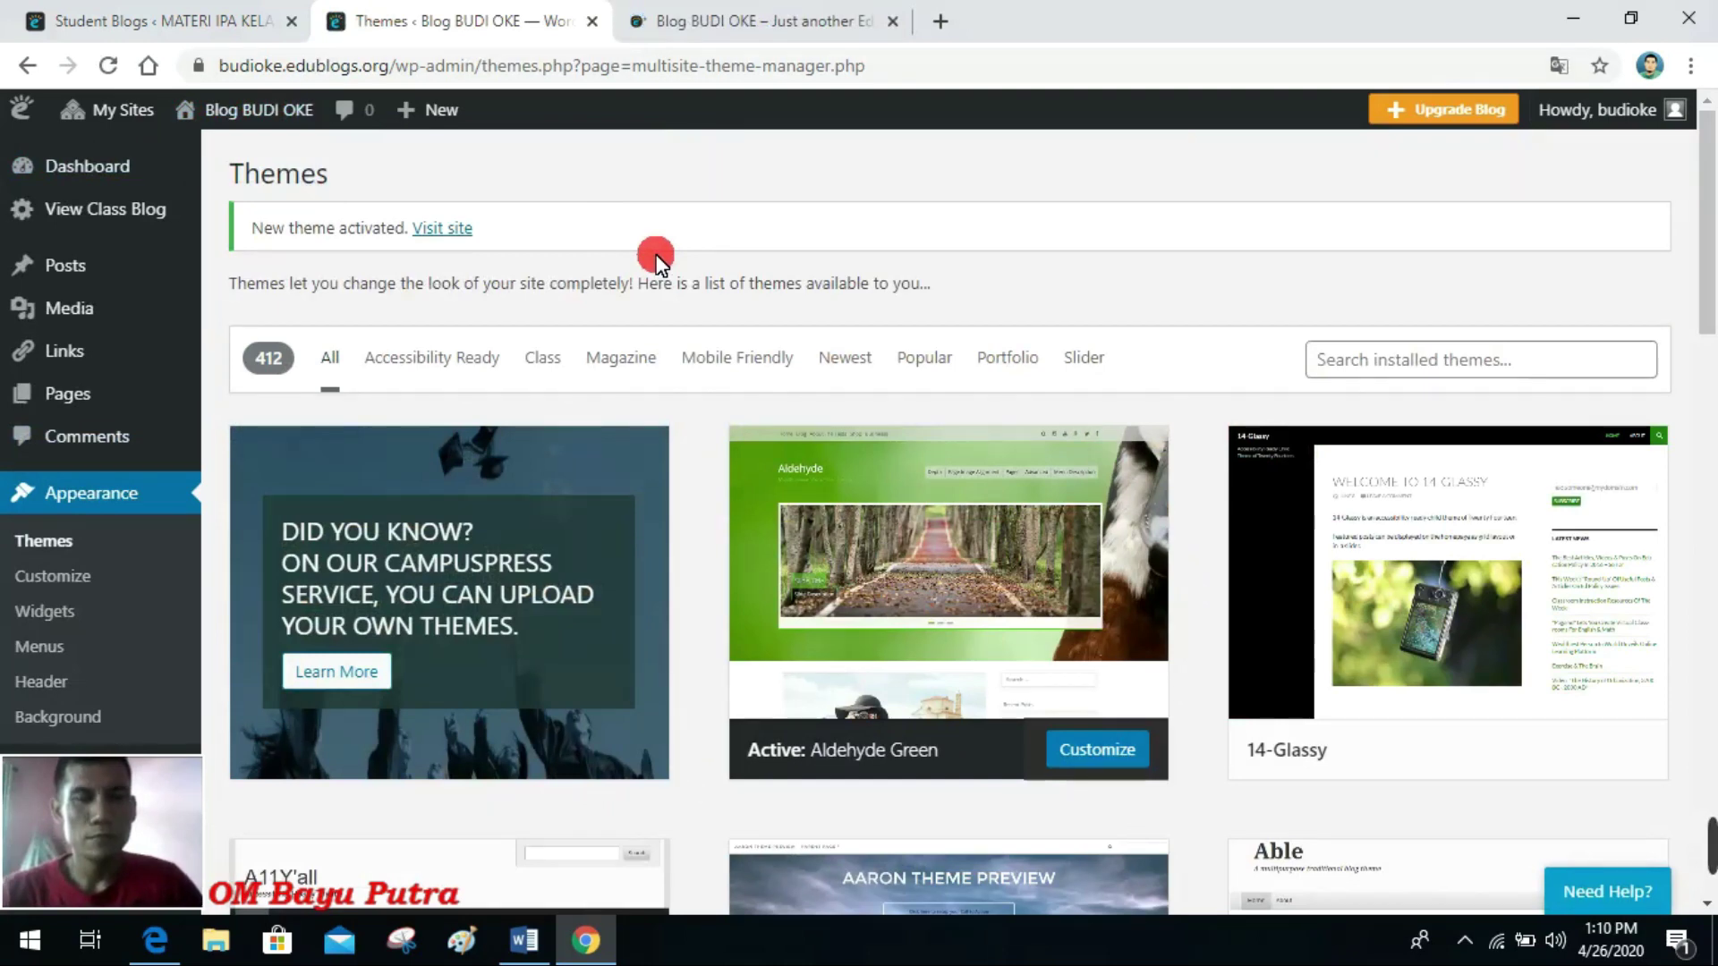
pyautogui.click(695, 23)
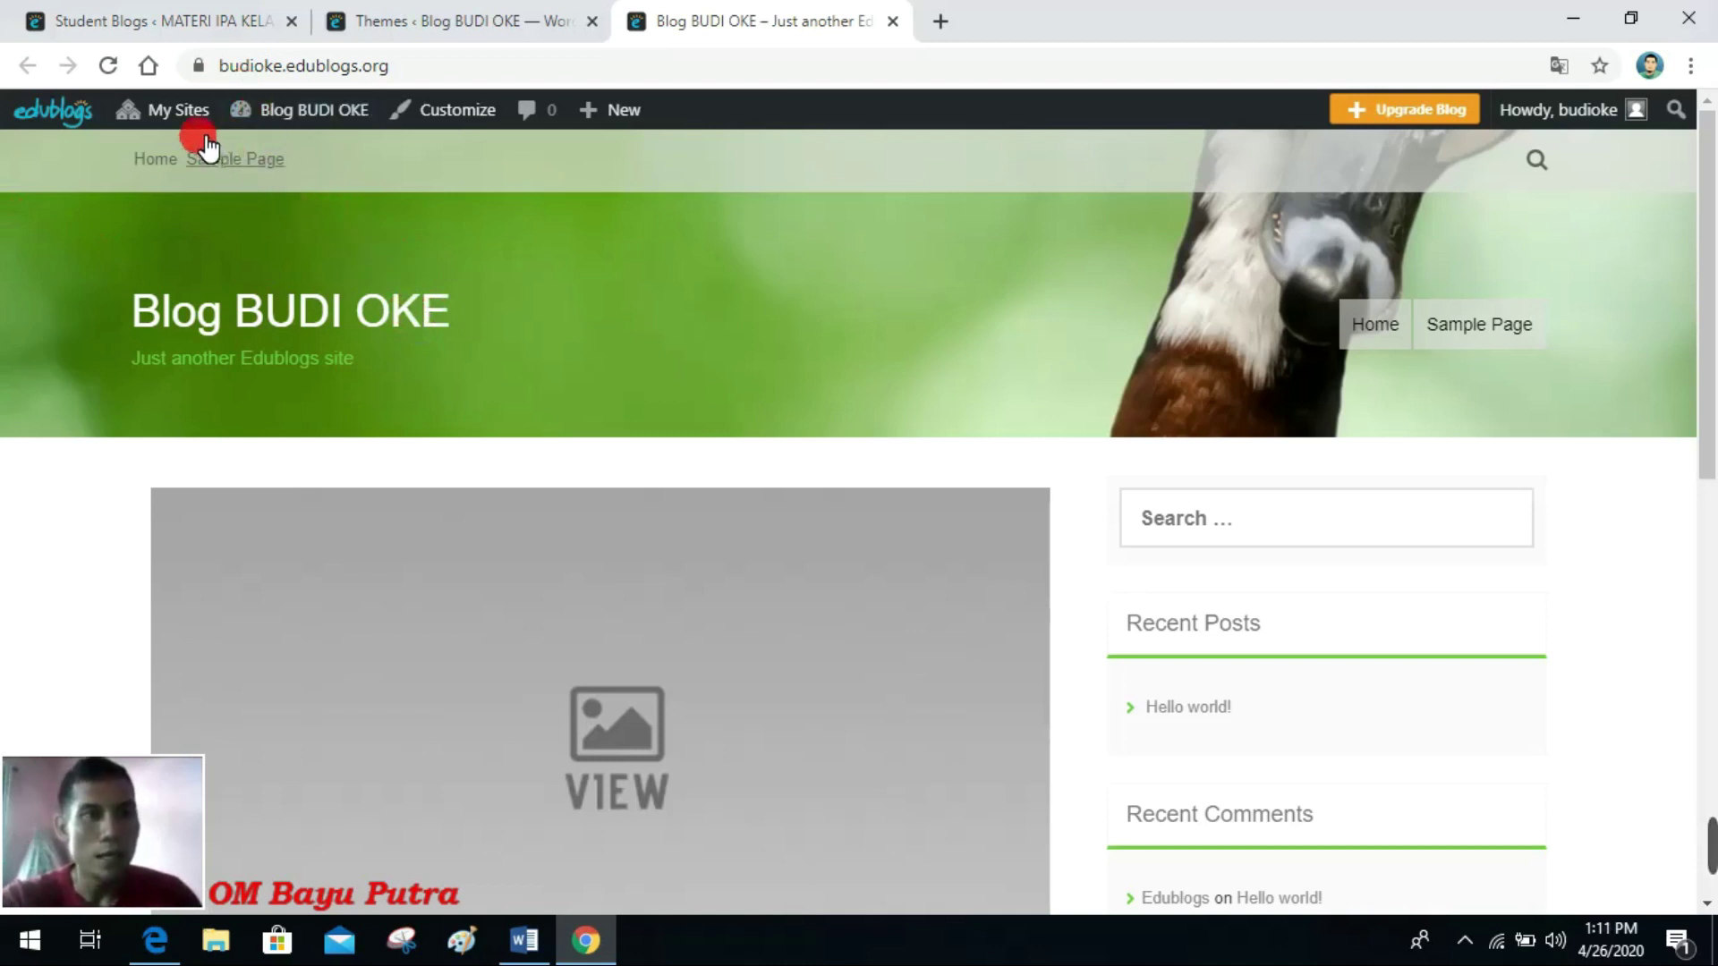
pyautogui.moveTo(192, 115)
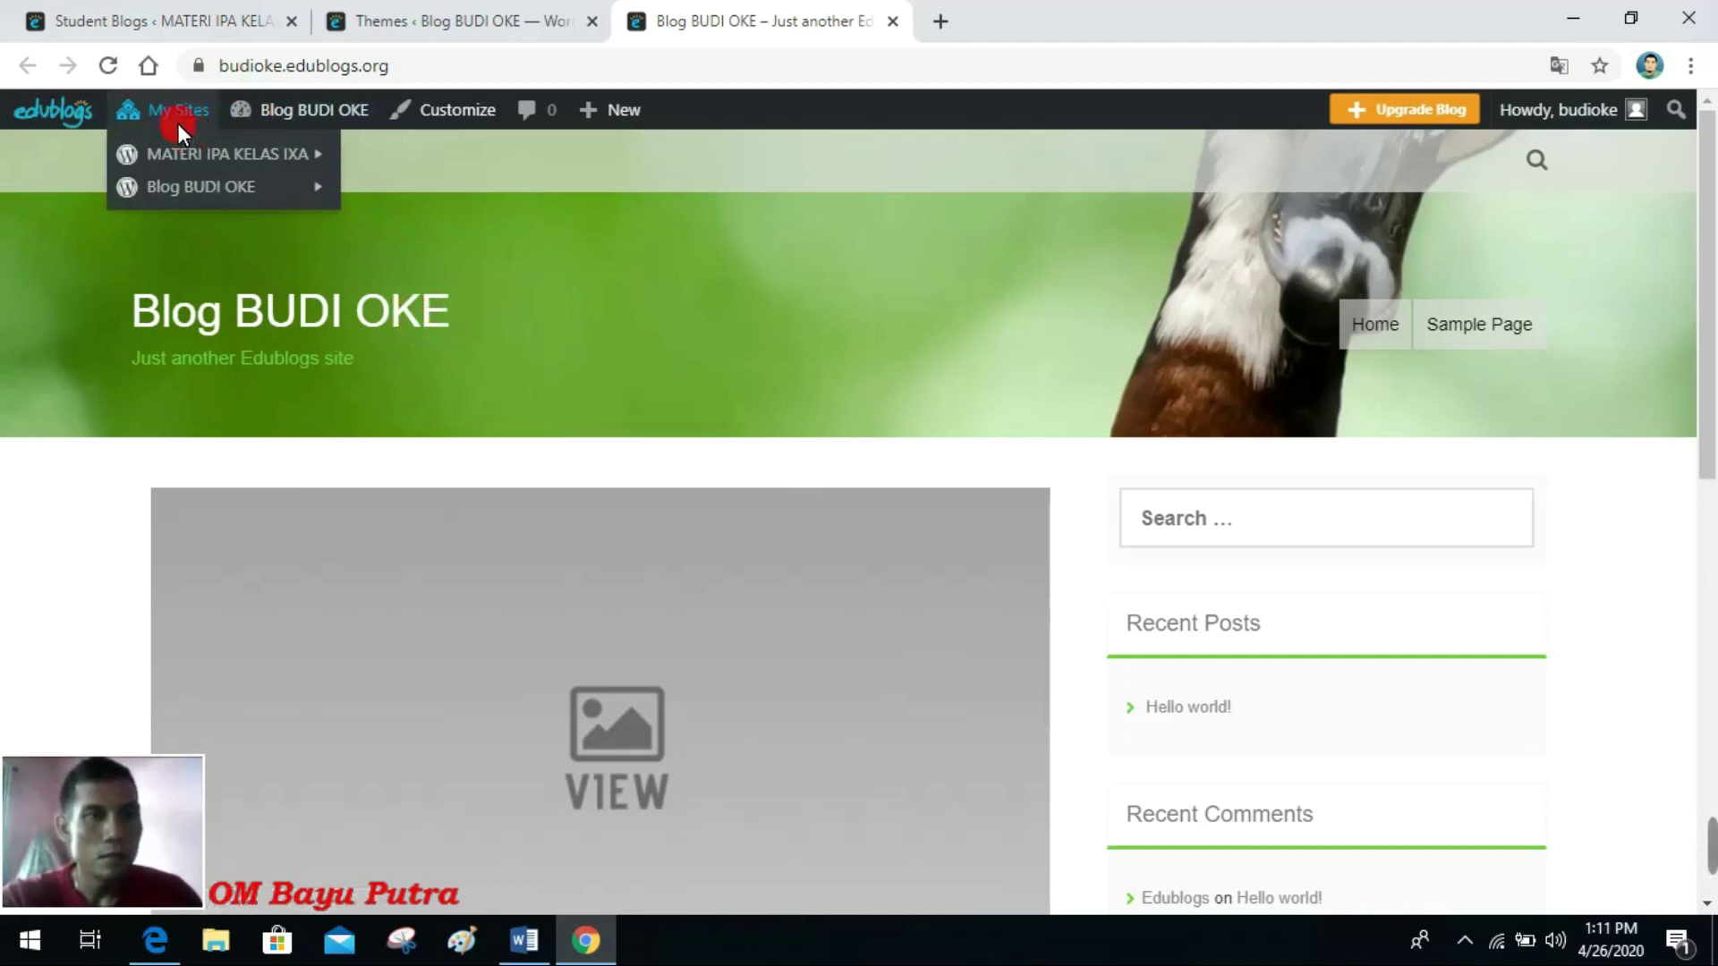
pyautogui.click(295, 114)
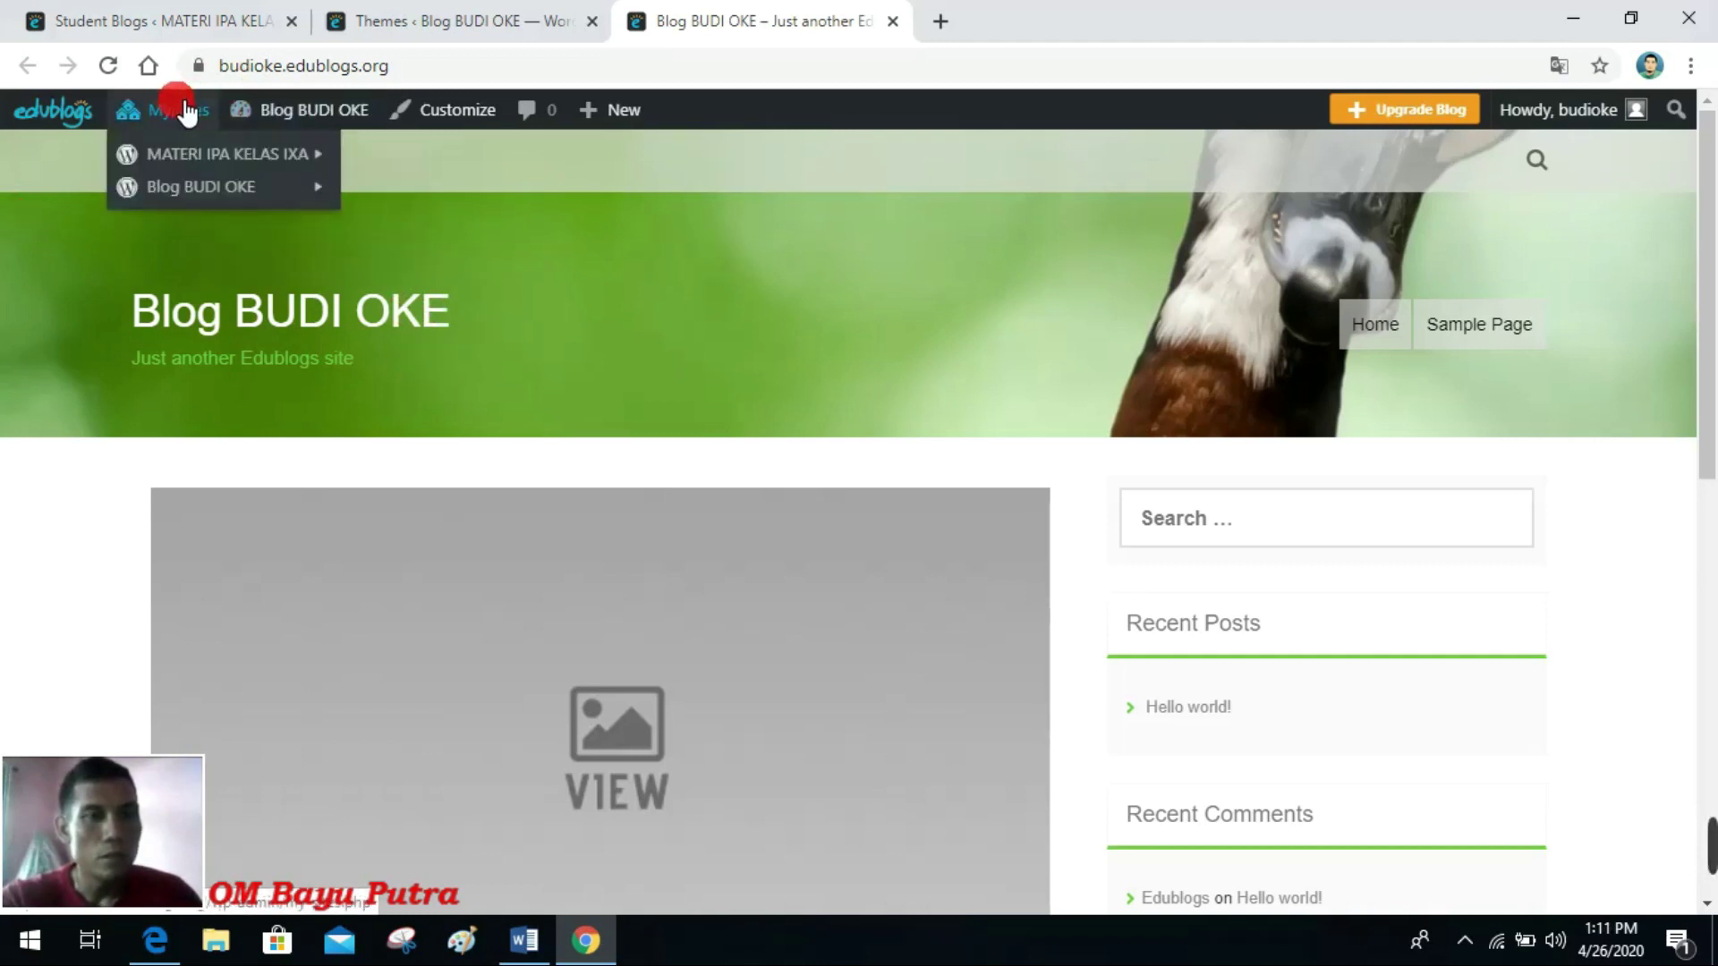
# Step: Review the class's Student Blogs overview and go back to the student's blog site
pyautogui.click(128, 22)
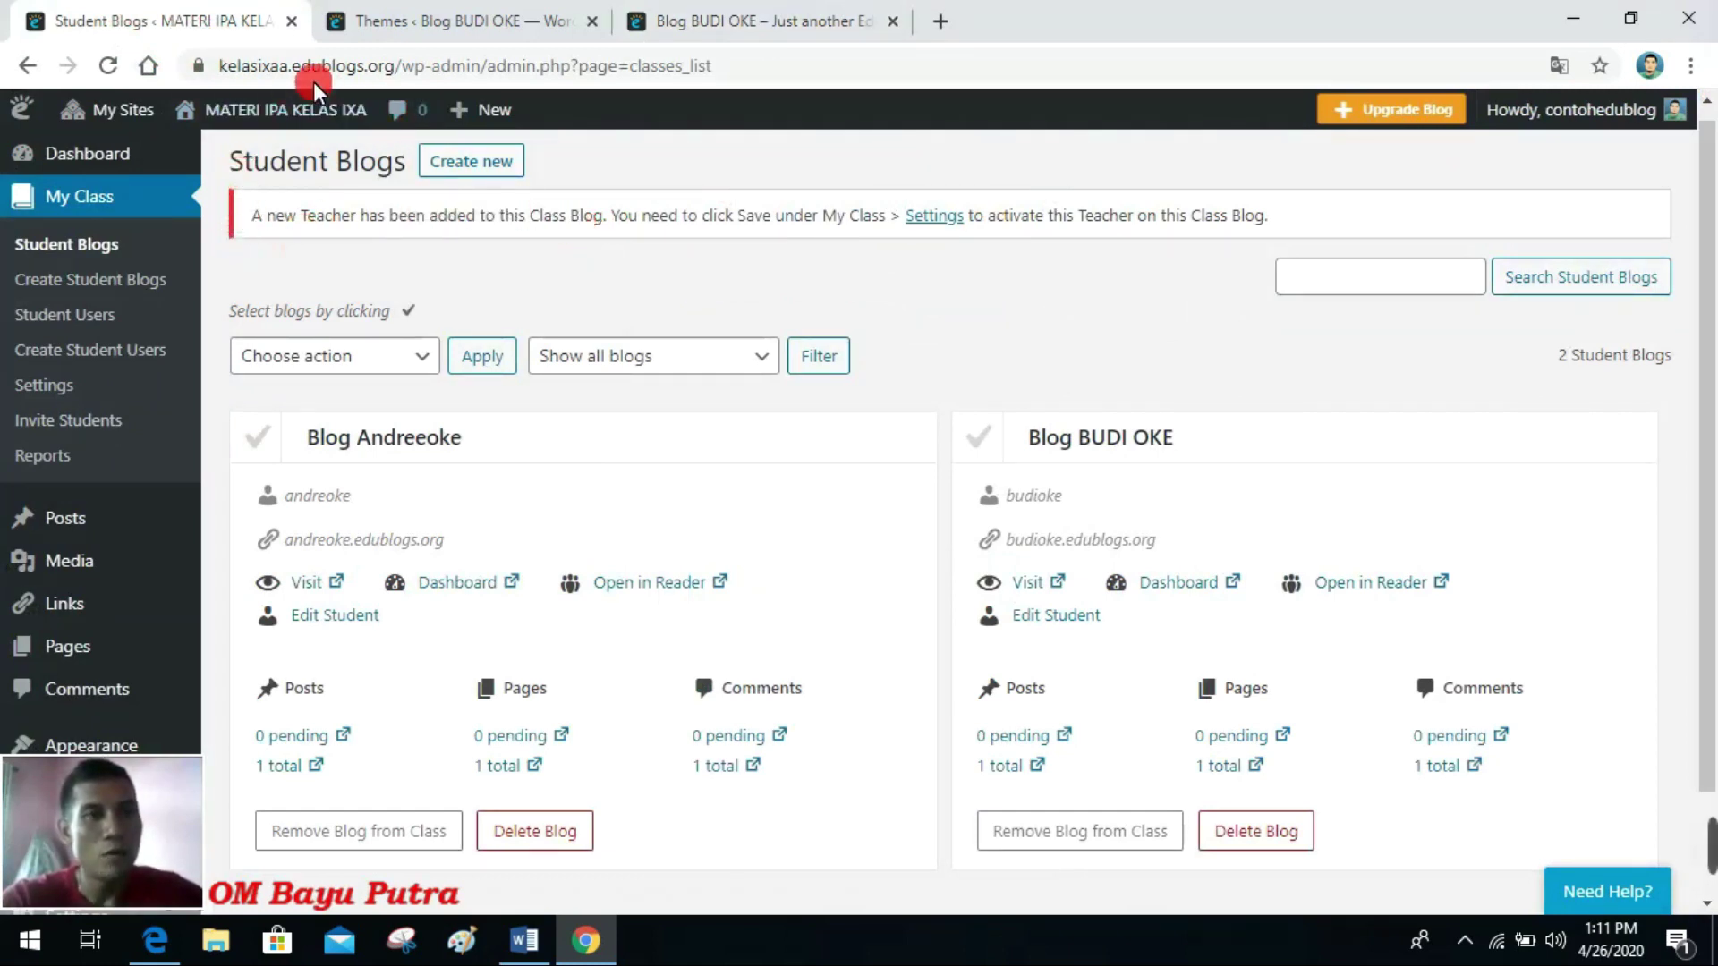
pyautogui.moveTo(290, 115)
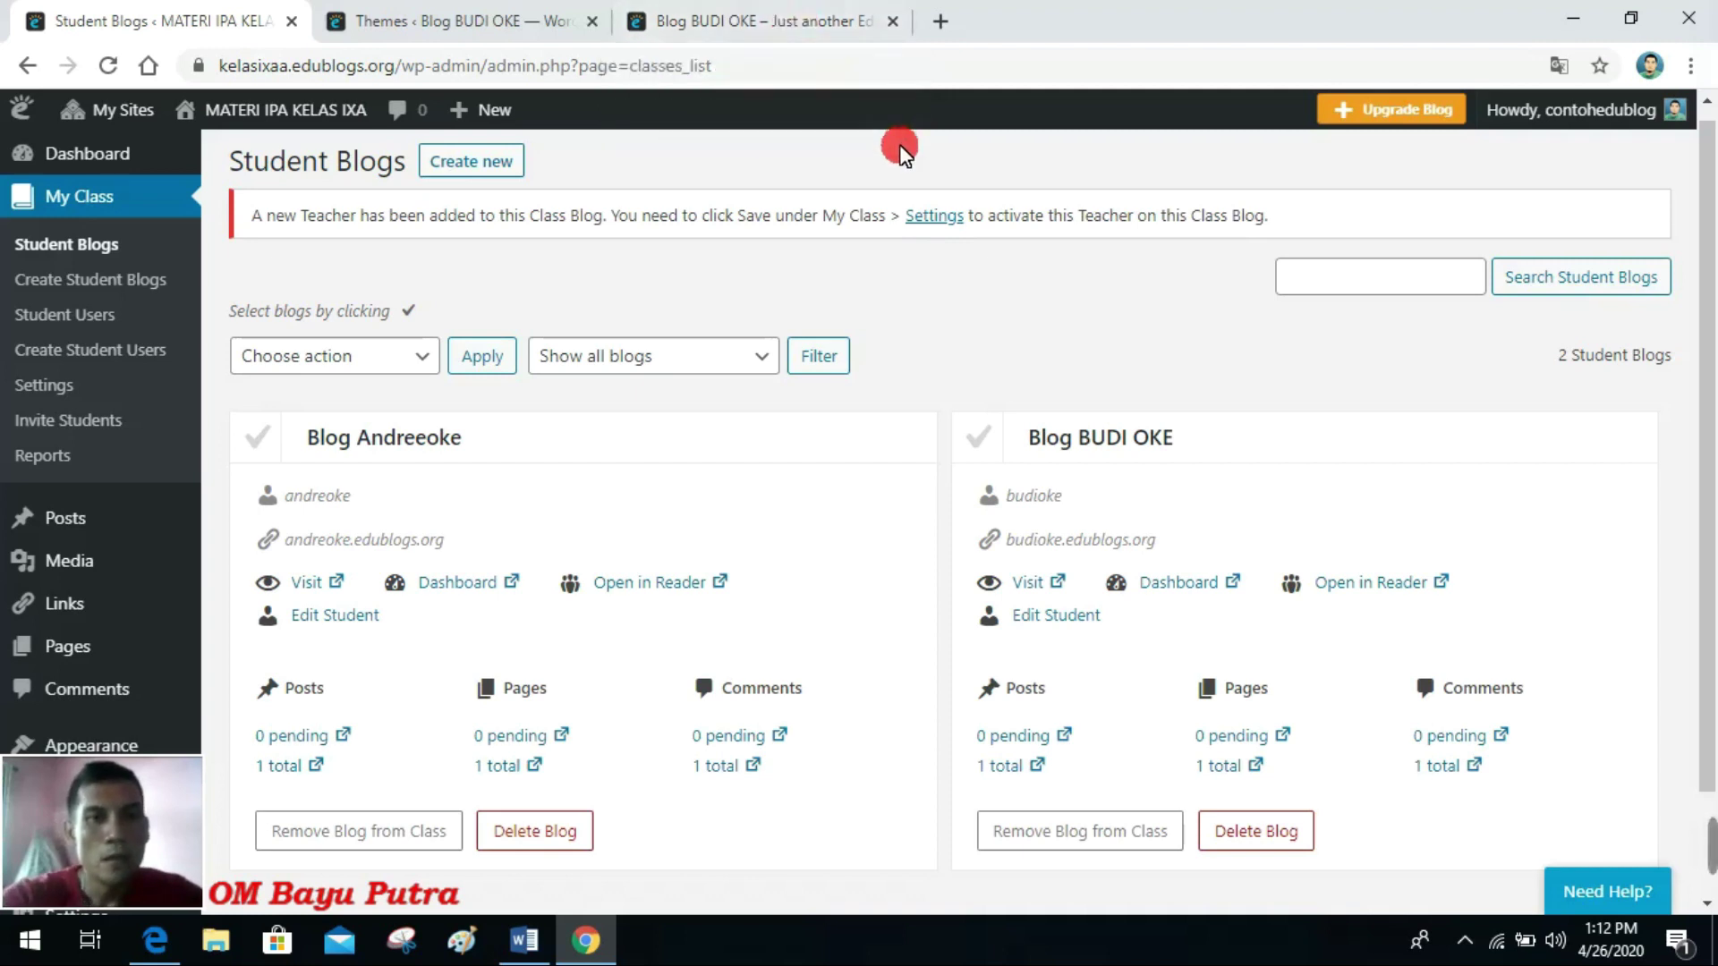
pyautogui.click(834, 23)
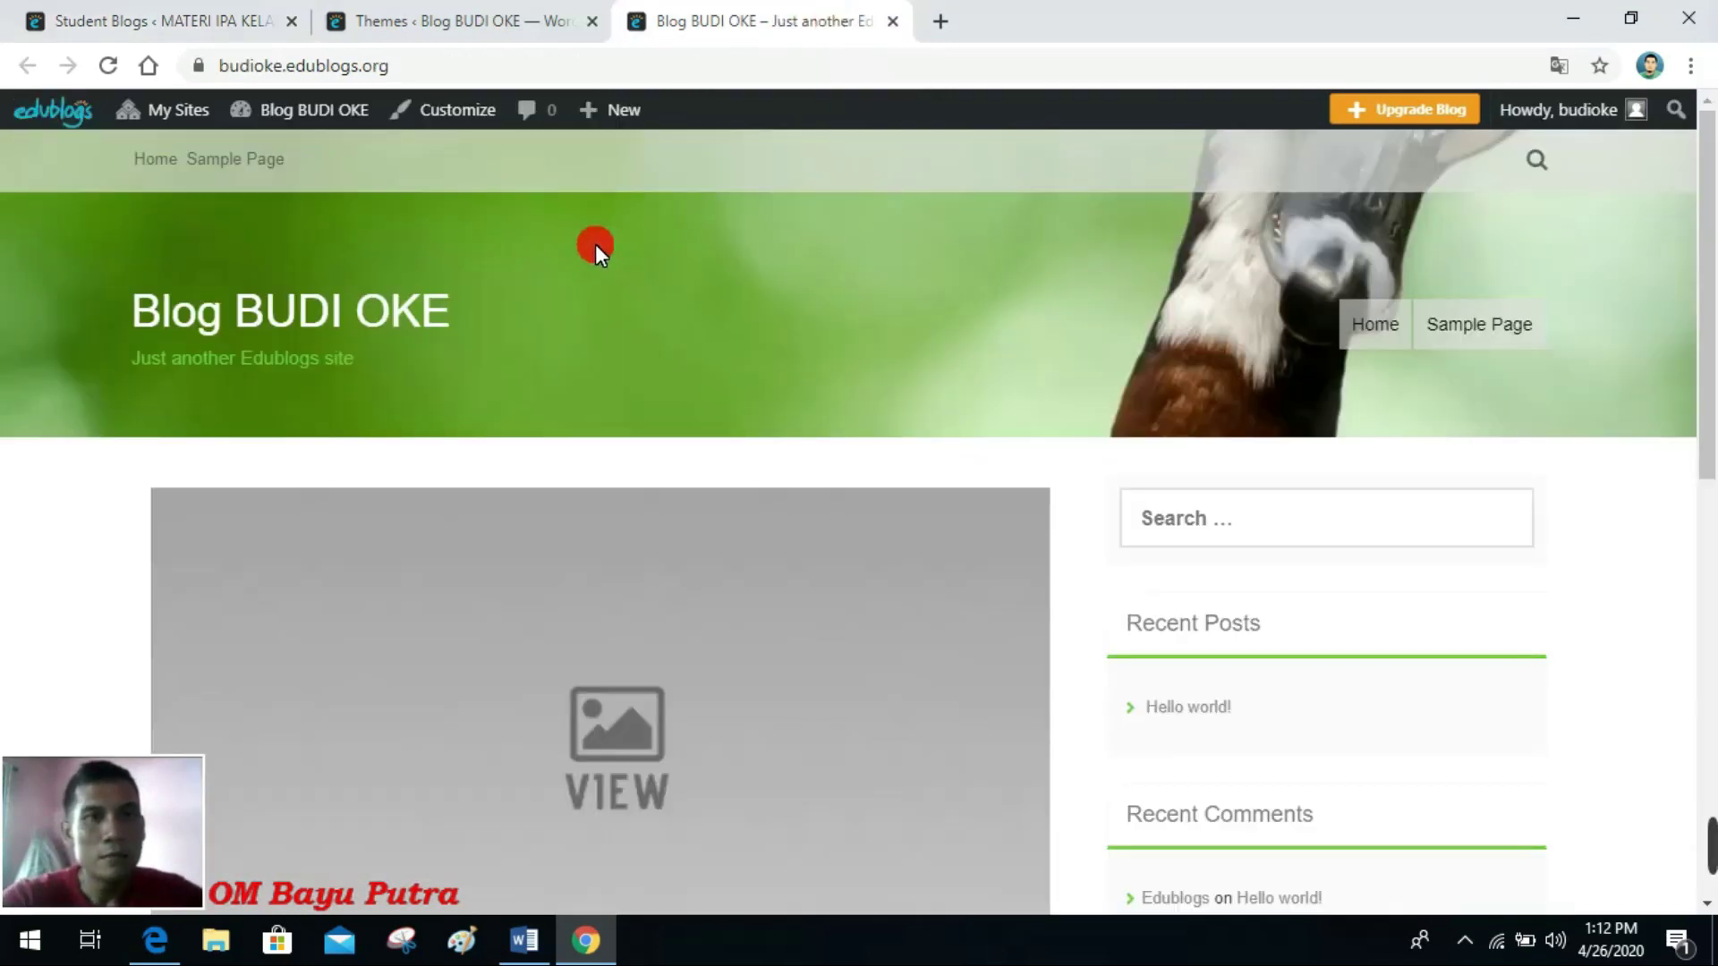